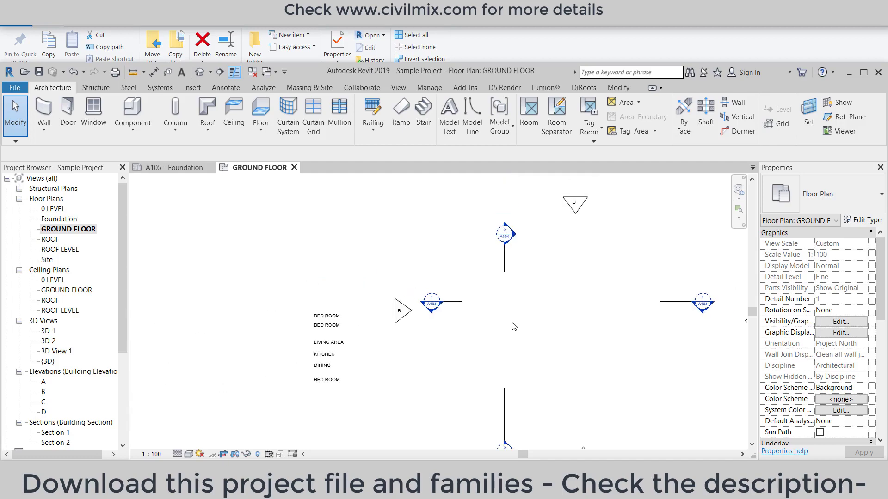
- Open the GROUND FLOOR plan and start placing Generic - 200mm walls
middle_click_drag(500, 312, 432, 298)
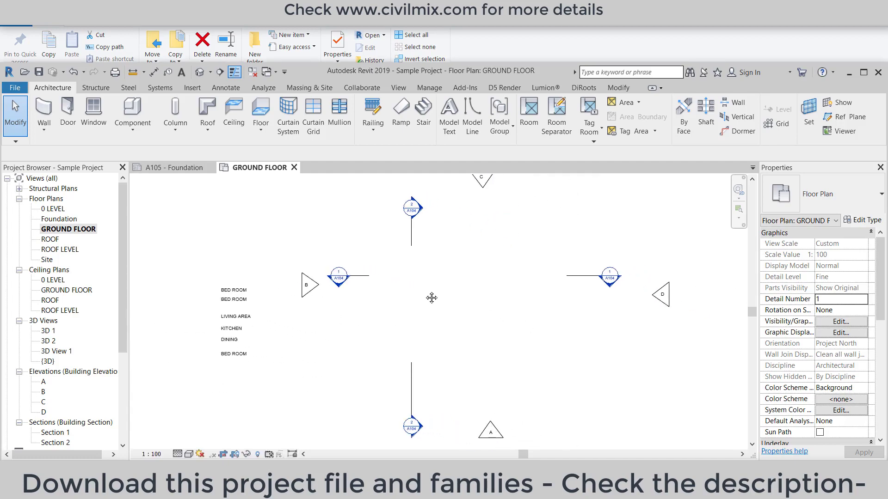
double_click(50, 234)
left_click(861, 73)
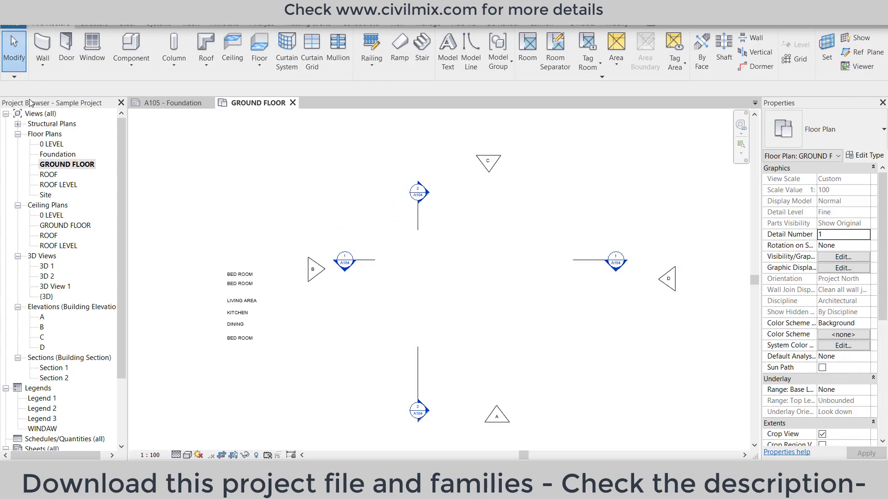
left_click(42, 43)
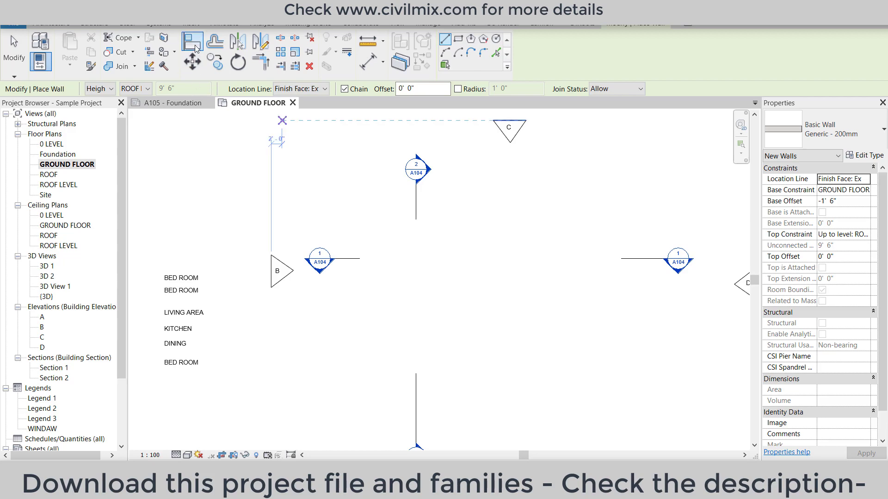
- Draw a rectangular enclosure of Generic - 200mm walls using the Rectangle option
left_click(458, 39)
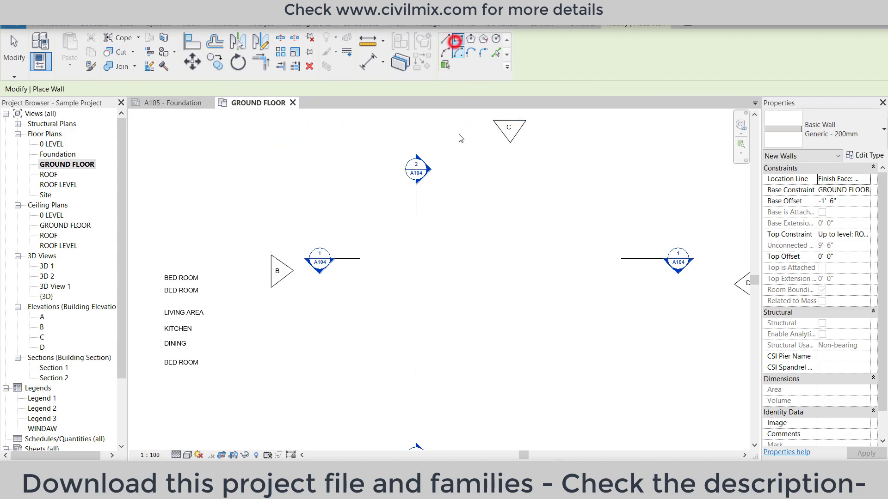
left_click(390, 250)
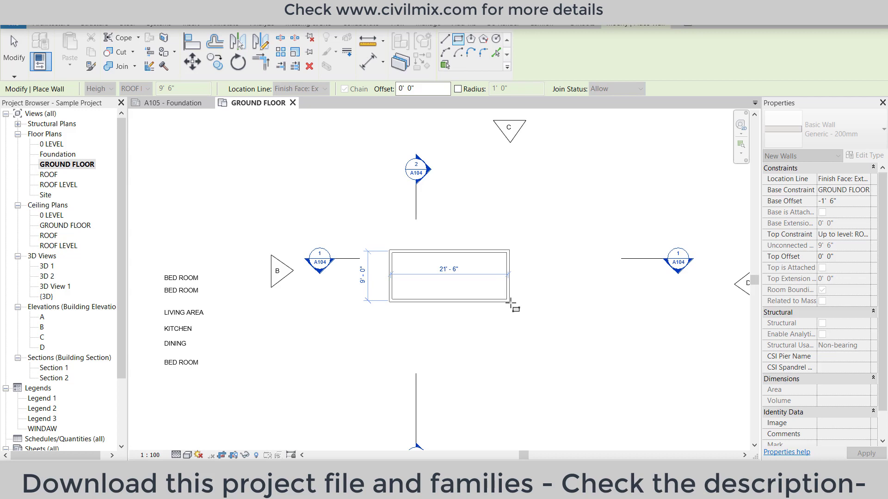
left_click(537, 336)
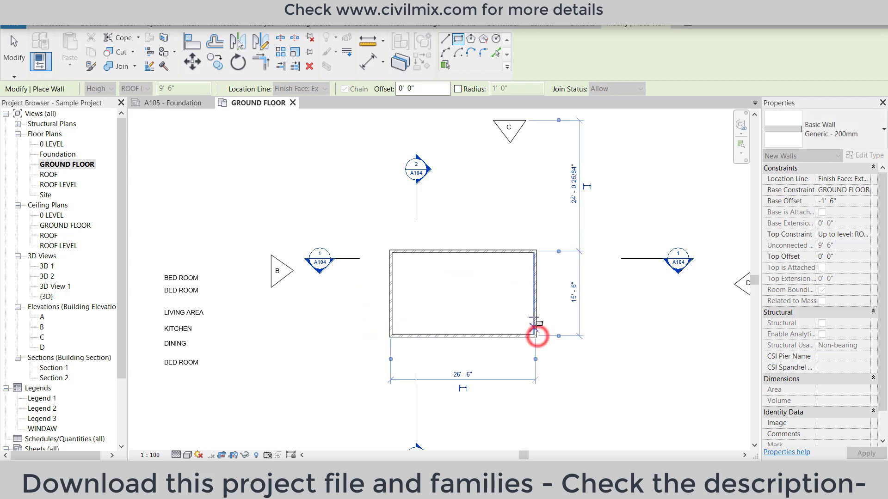
key("Escape")
key("Escape")
left_click(536, 296)
- Set the enclosure's width and depth to 24' and select all four walls
left_click(469, 372)
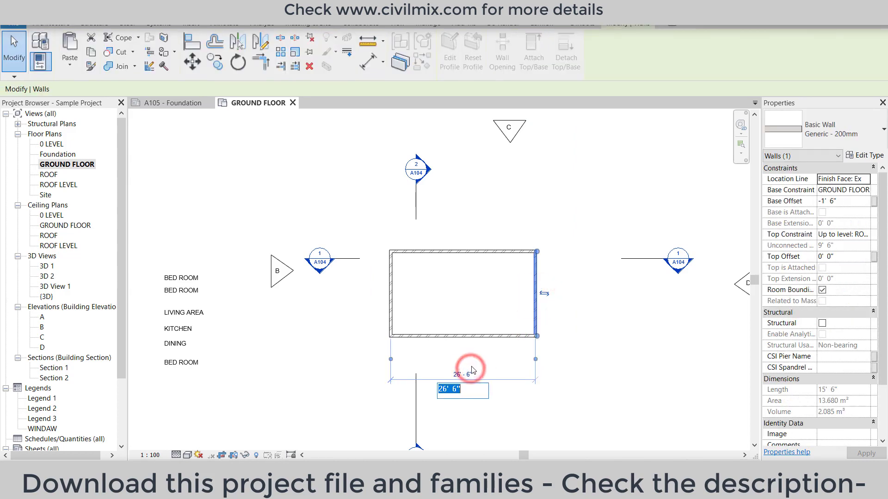
type("24")
key("Return")
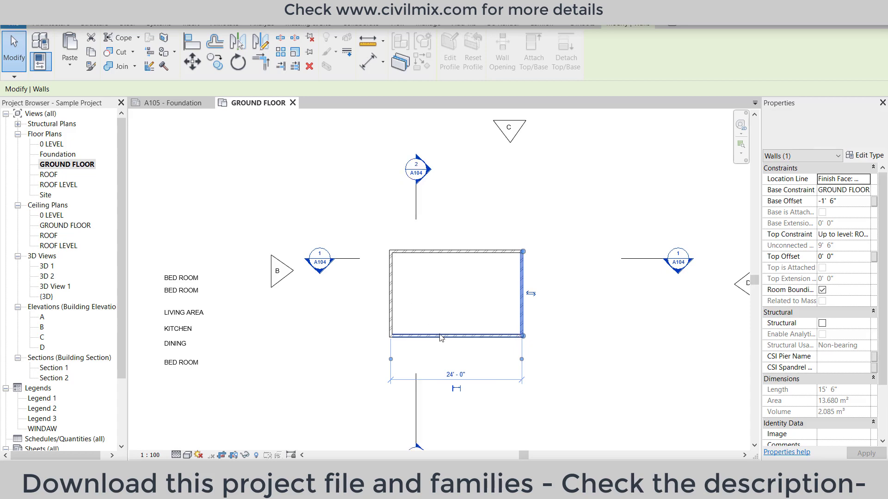
left_click(498, 251)
left_click(559, 292)
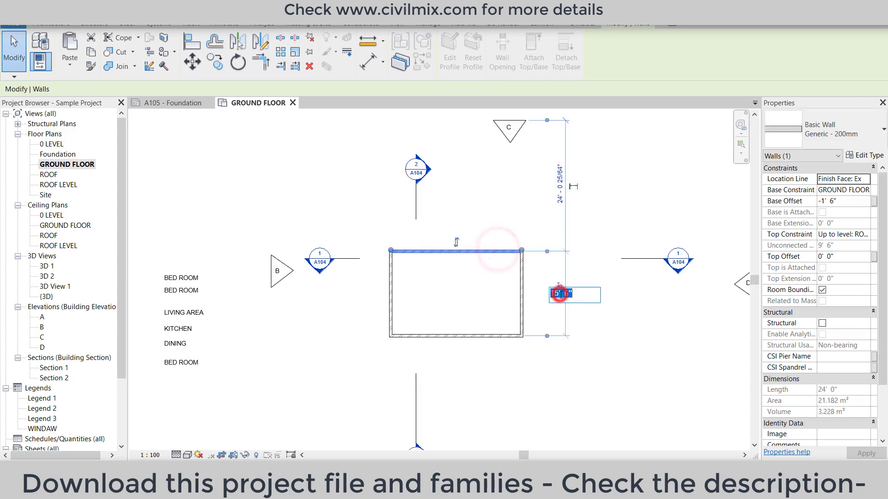
type("24")
key("Return")
left_click(353, 192)
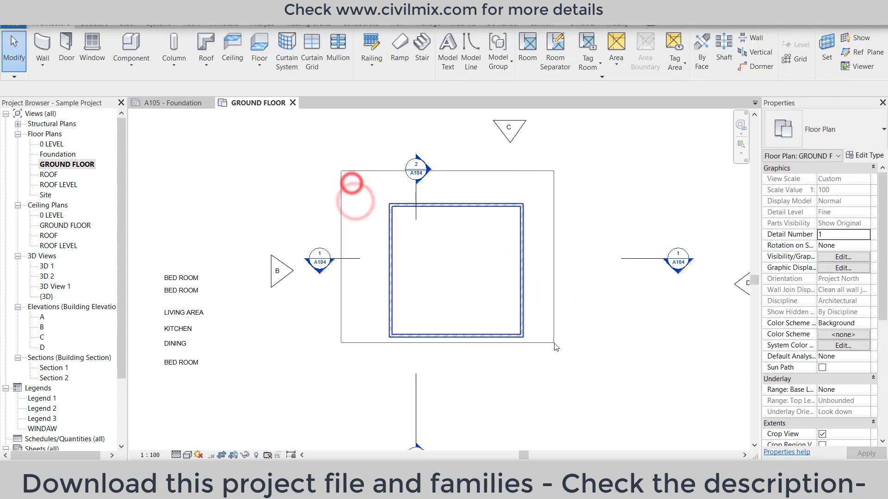
key("Tab")
left_click(520, 302)
- Shift the square of walls into its final position
left_click_drag(526, 321, 533, 355)
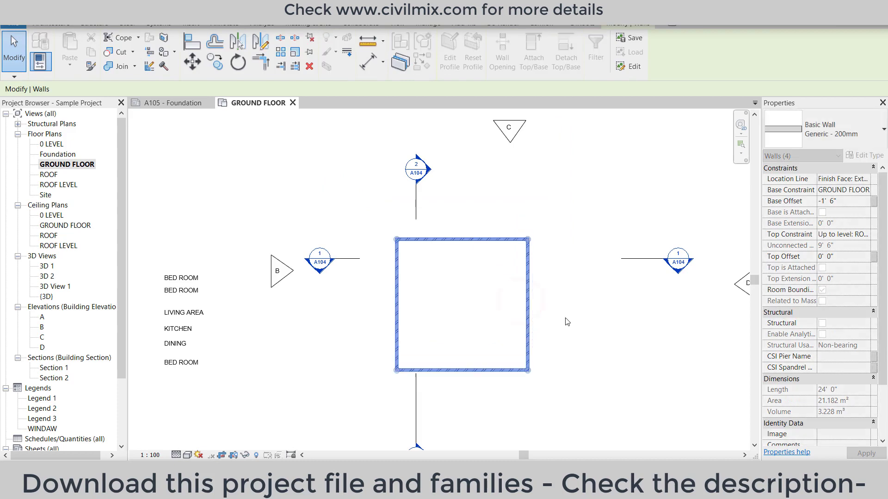
left_click_drag(529, 321, 513, 308)
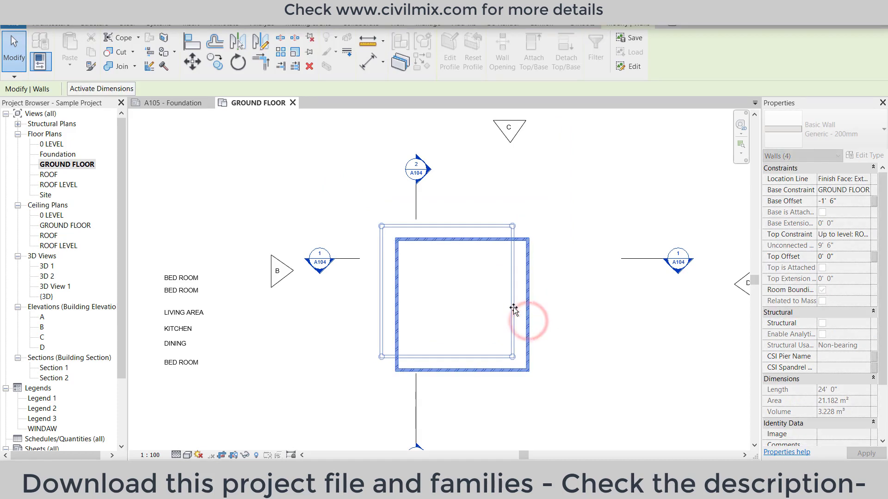
left_click(504, 303)
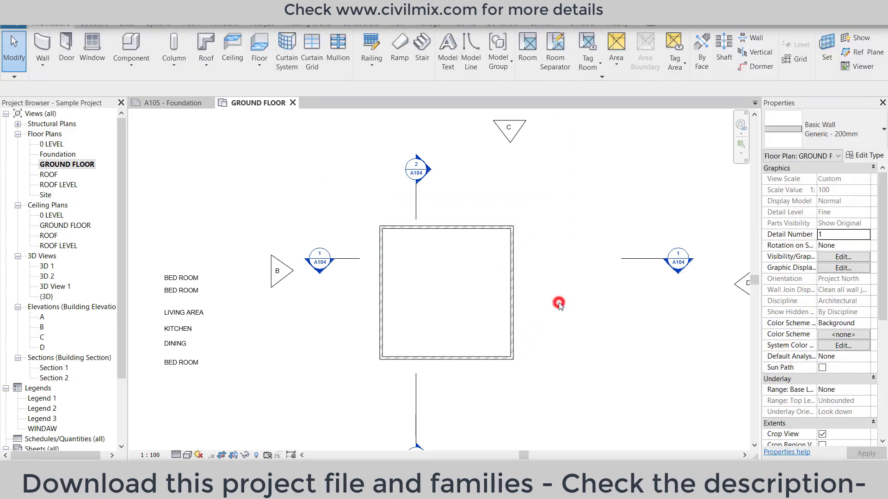
- Move the right and top section markers clear of the walls and extend the section line downward
left_click(640, 262)
left_click_drag(666, 263, 593, 262)
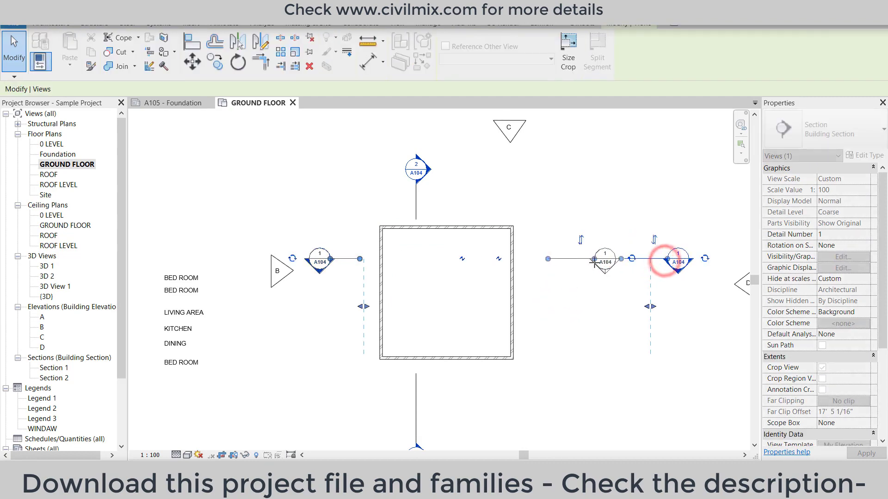
middle_click_drag(569, 309, 609, 316)
left_click(460, 198)
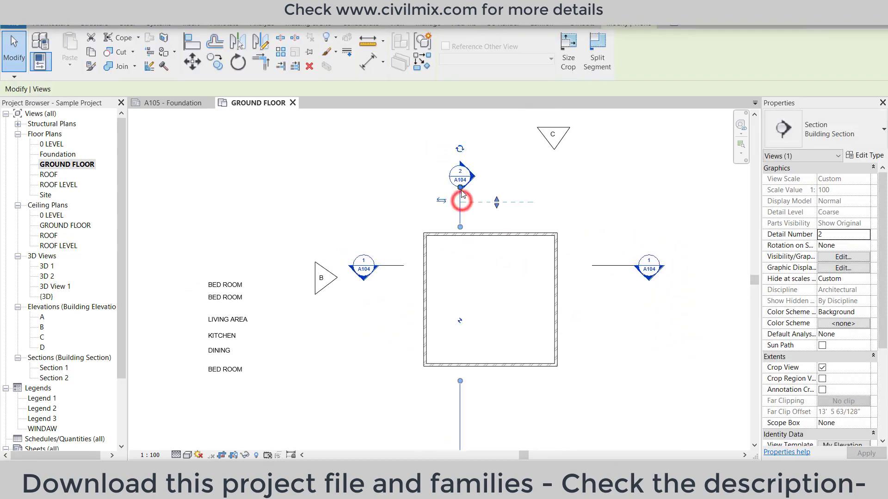
left_click_drag(460, 227, 460, 189)
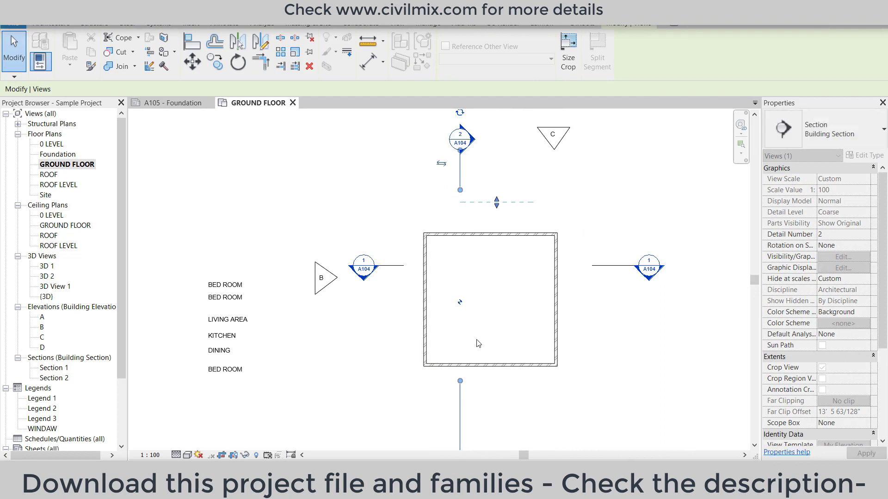
middle_click_drag(462, 402, 464, 391)
left_click(463, 373)
left_click_drag(464, 391, 462, 396)
left_click(416, 385)
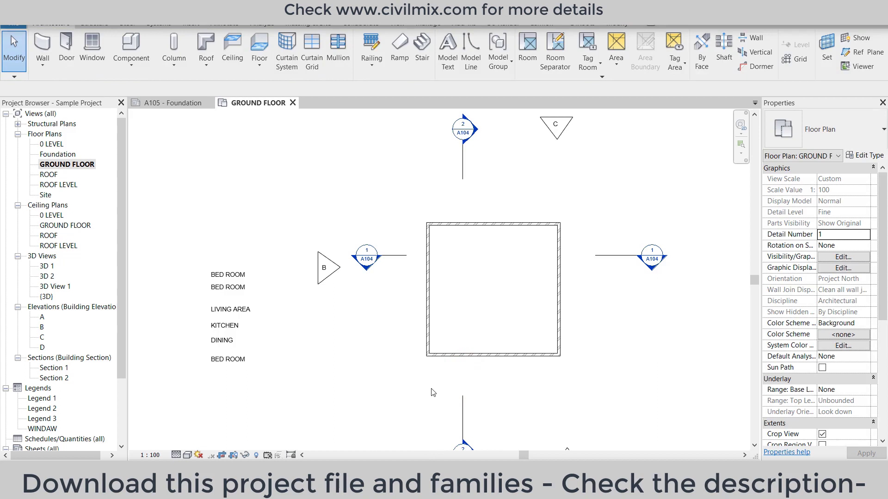
- Box-select the enclosure walls, then select the top wall
right_click(412, 225)
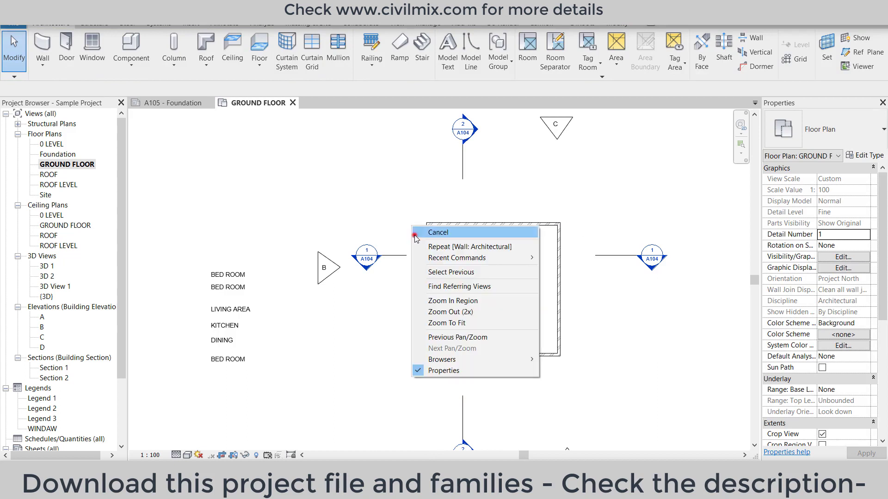
left_click(415, 234)
left_click_drag(397, 211, 574, 388)
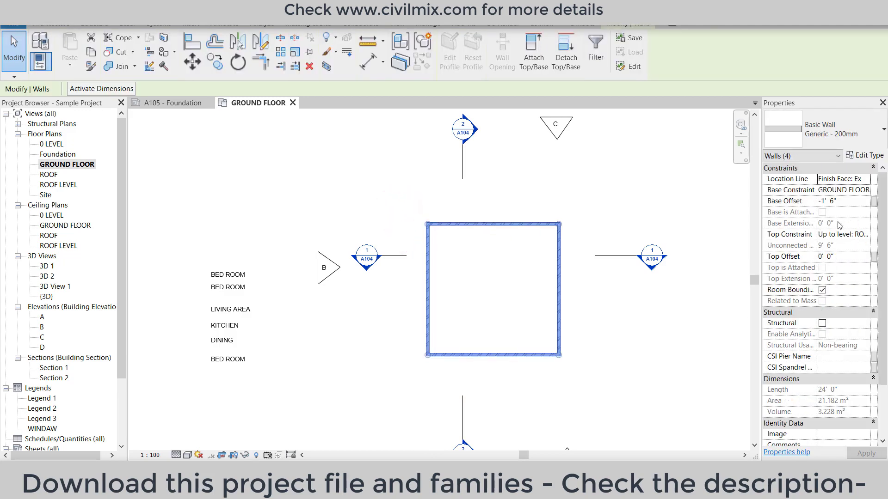
left_click(589, 208)
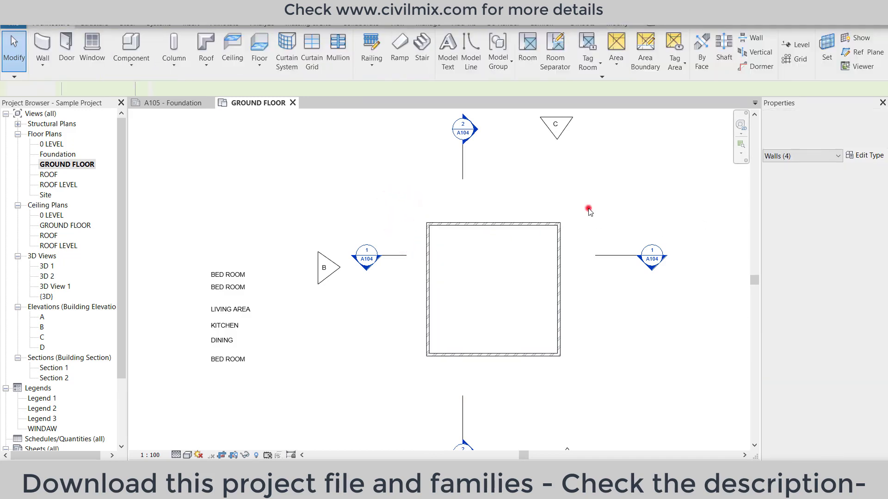
left_click(436, 224)
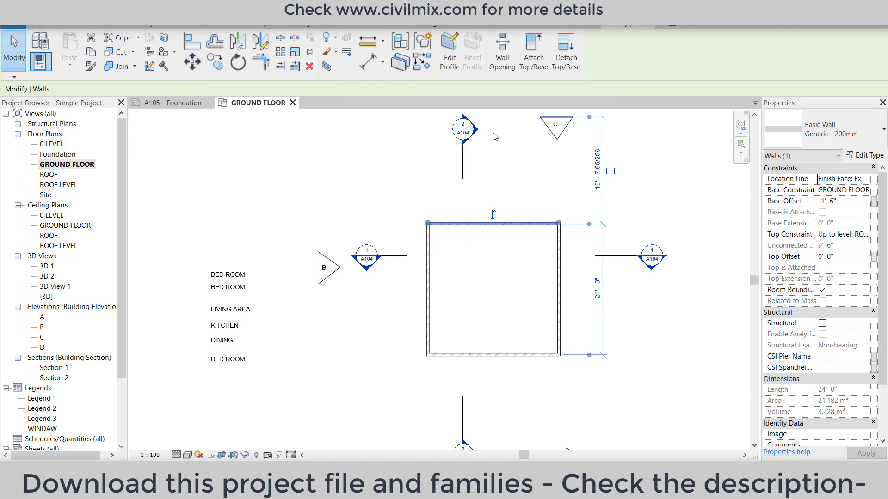
- Start a new wall with the Generic - 150mm wall type
left_click(527, 188)
left_click(41, 39)
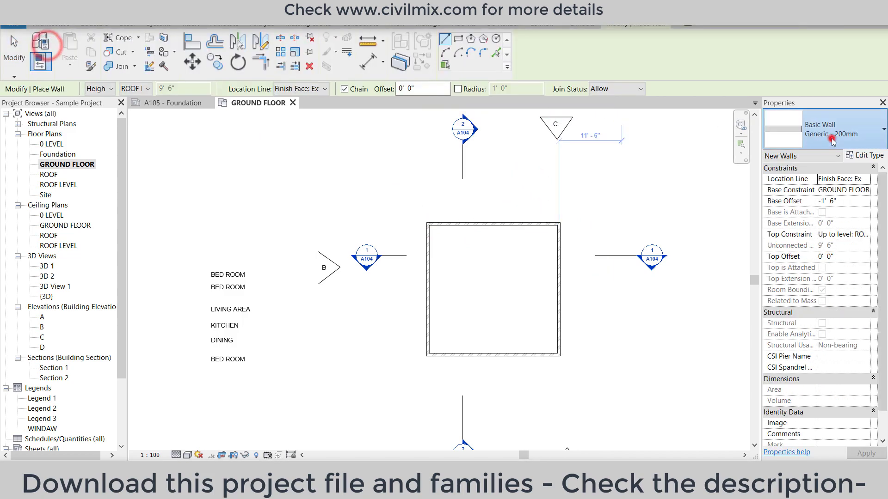
left_click(832, 141)
left_click(751, 326)
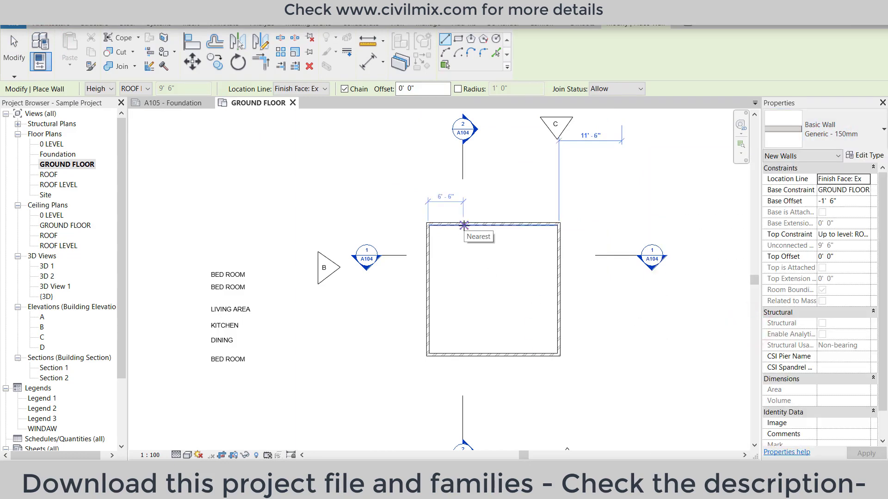
- Draw an interior wall down from the top wall and across to the right wall
left_click(494, 225)
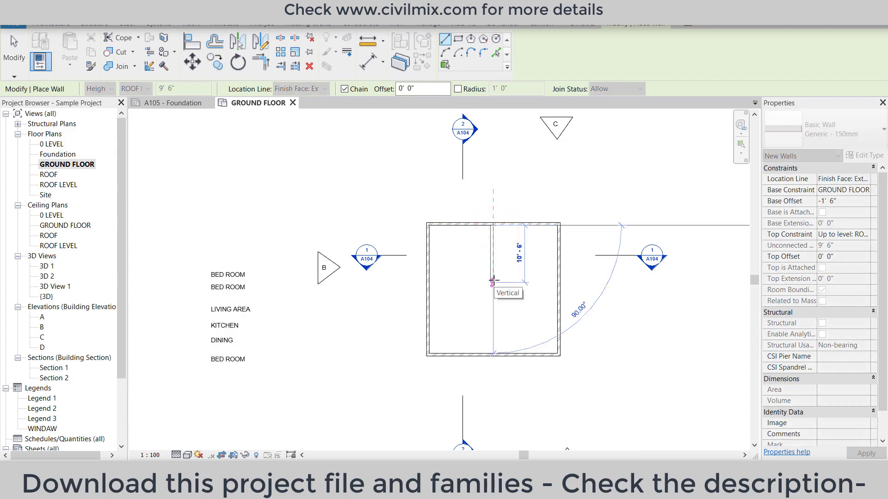
left_click(493, 273)
left_click(559, 273)
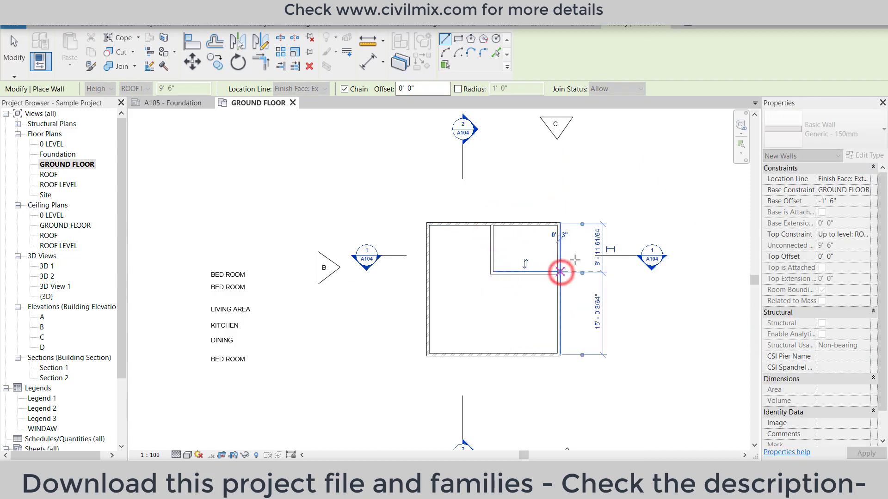
right_click(573, 259)
left_click(590, 267)
left_click(514, 261)
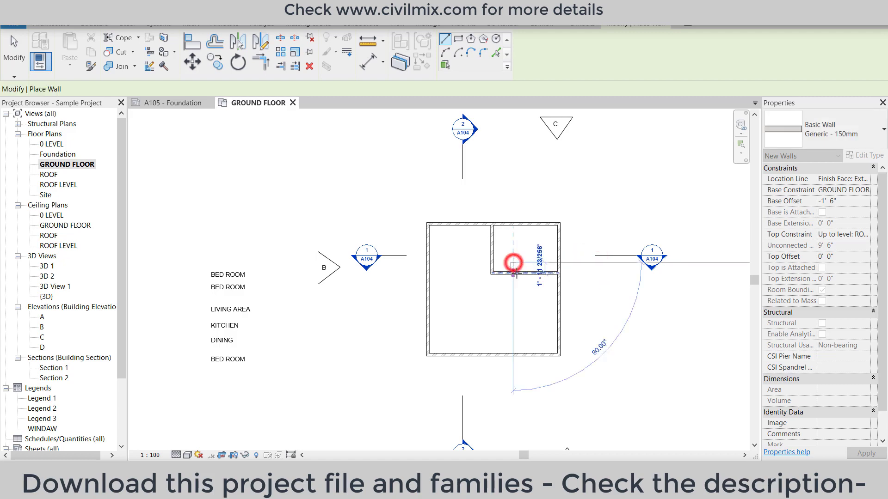
right_click(512, 254)
left_click(517, 257)
right_click(517, 256)
left_click(519, 264)
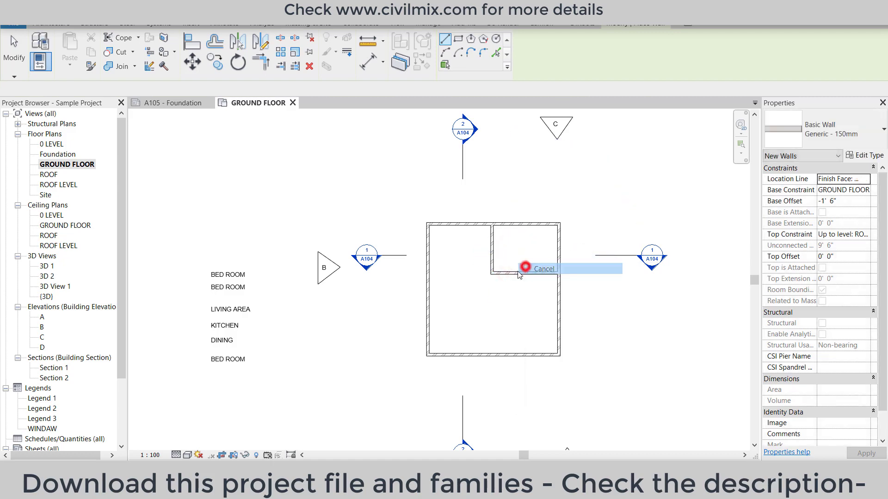
- Draw a second interior wall from the right wall down to the bottom wall
left_click(416, 64)
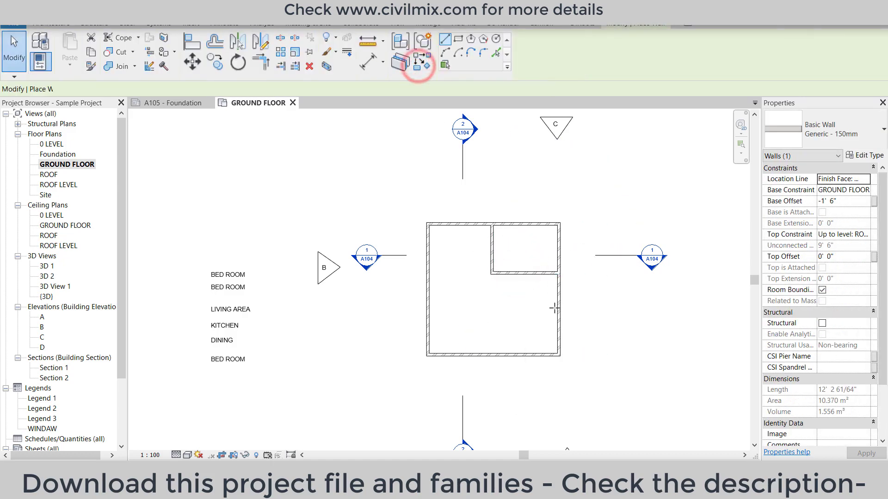
left_click(491, 308)
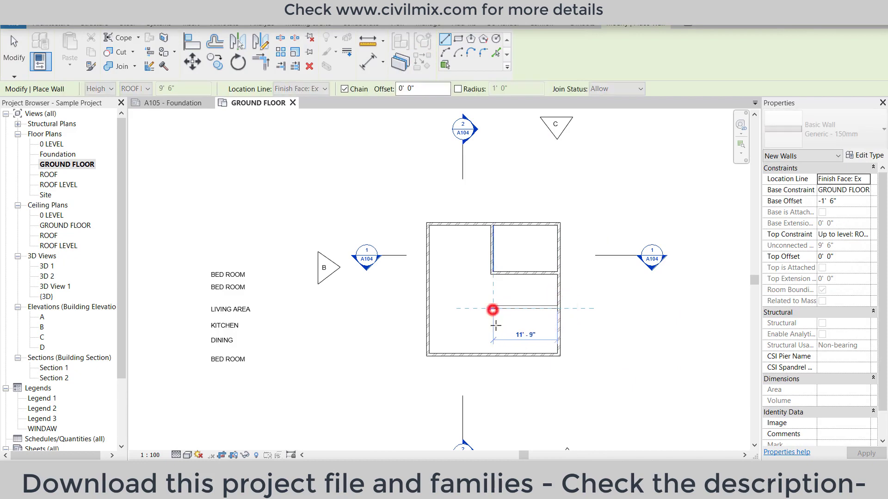
left_click(493, 354)
right_click(494, 354)
left_click(491, 319)
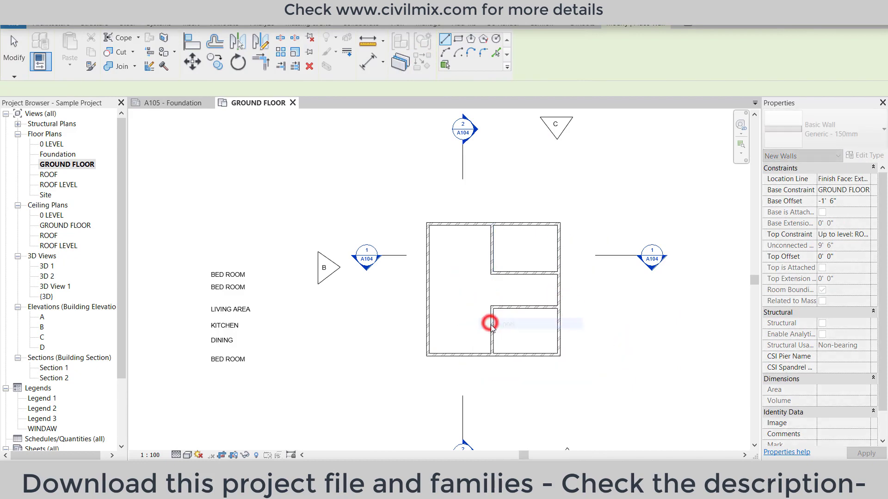
- Add a short wall closing the corridor, then exit the wall command
left_click(519, 273)
left_click(526, 308)
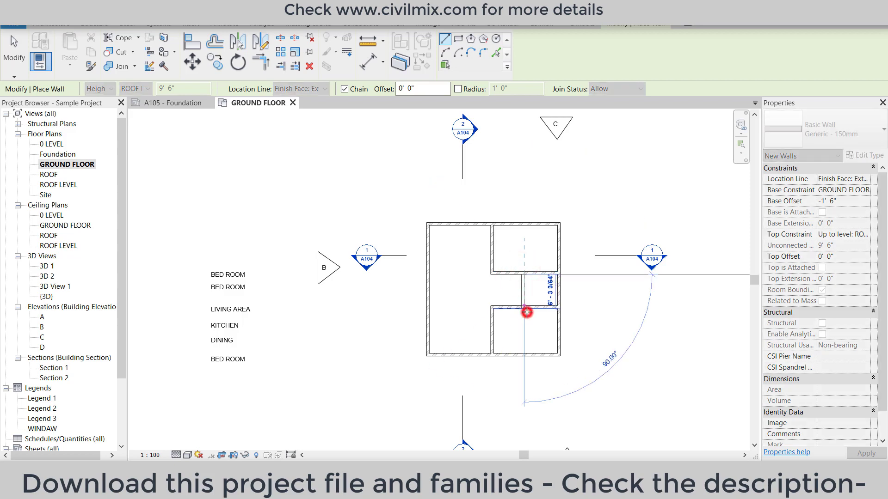
right_click(540, 292)
left_click(551, 301)
left_click(524, 294)
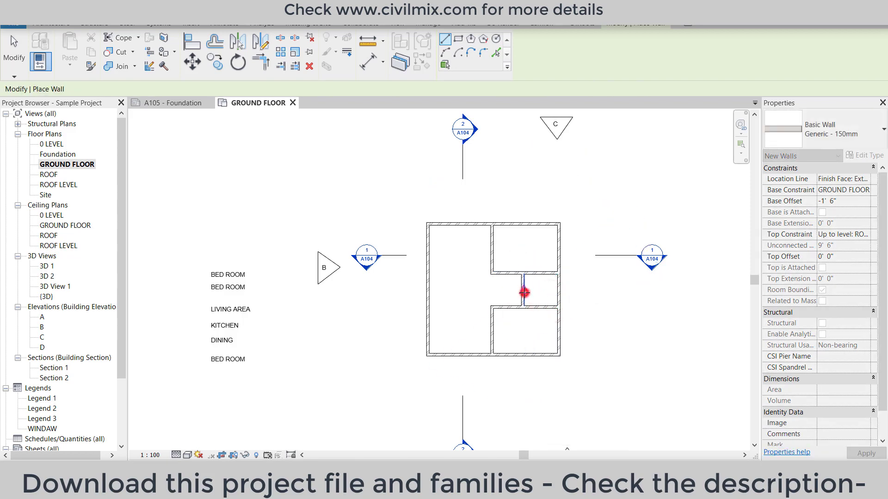
right_click(544, 294)
left_click(555, 299)
right_click(537, 293)
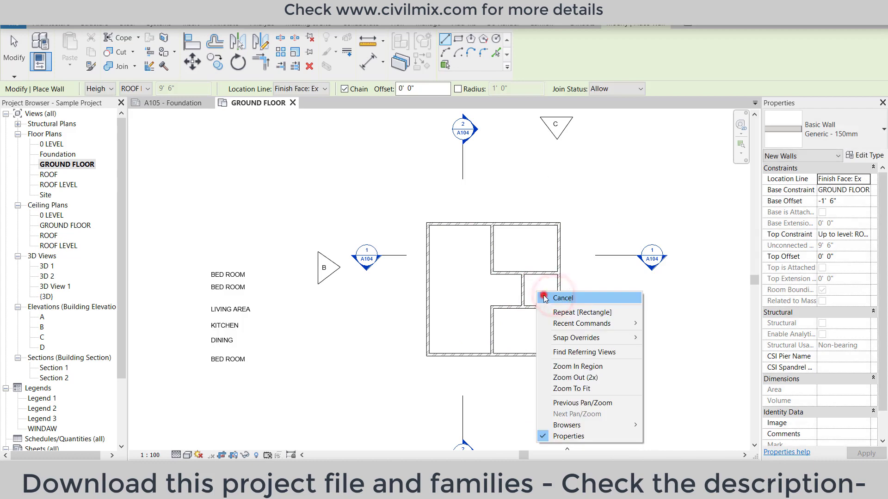
left_click(548, 298)
left_click(537, 273)
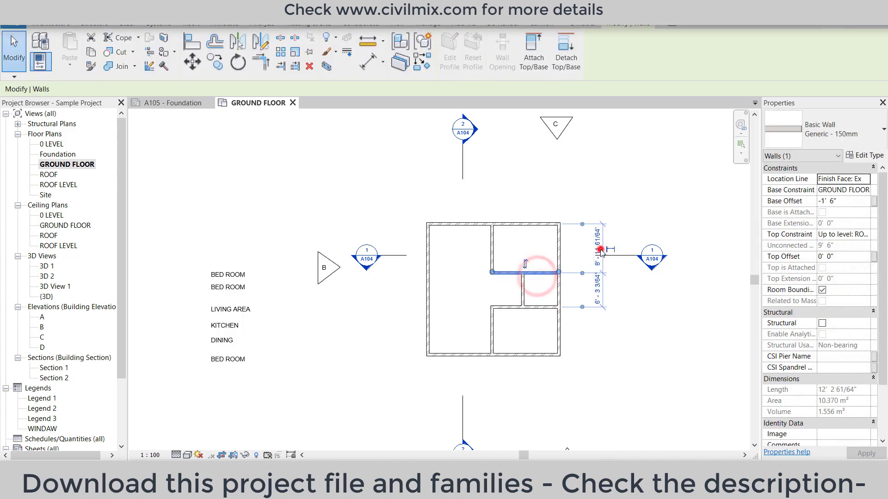
- Reposition the interior horizontal wall so the upper room is 10'-0" deep
left_click(601, 248)
type("10")
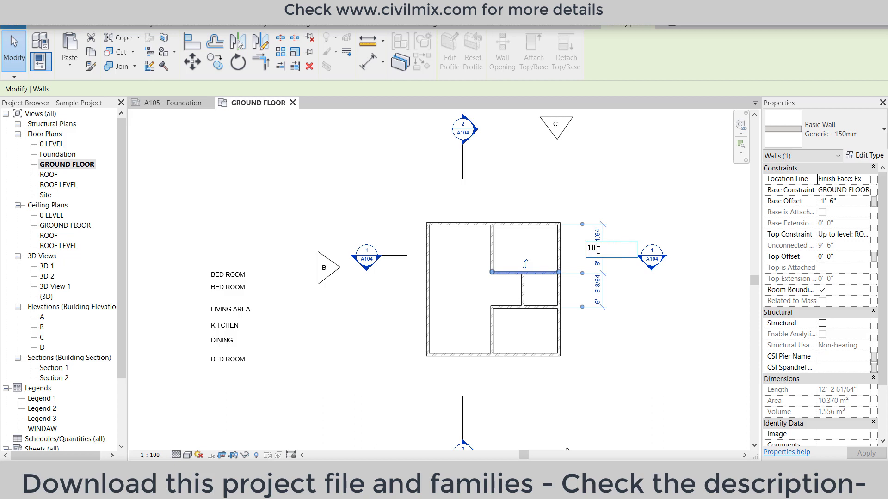
key("Return")
left_click(539, 308)
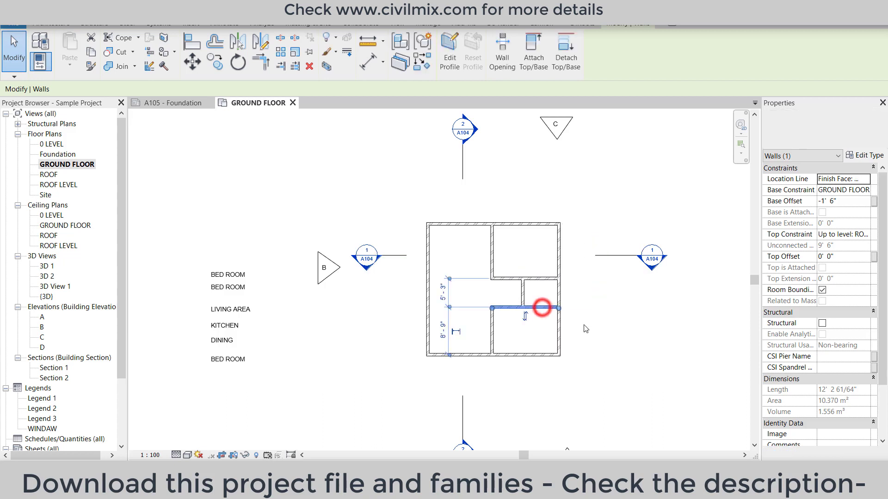
left_click(445, 337)
type("10")
key("Return")
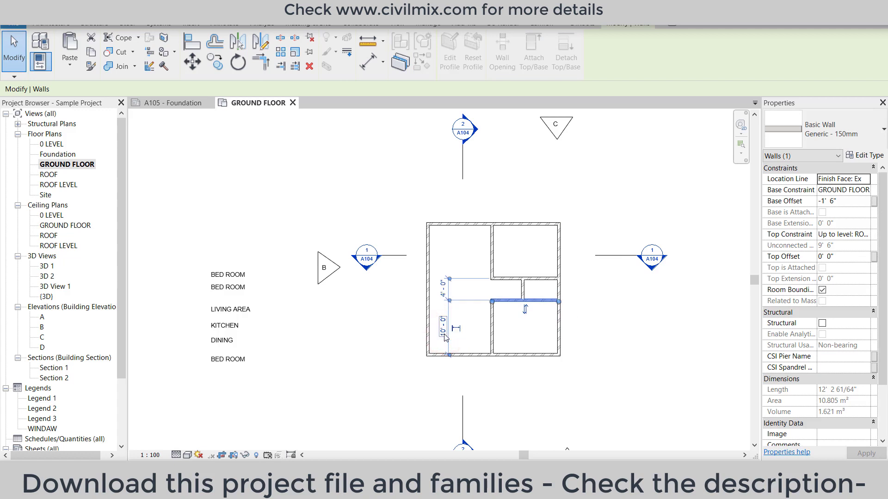
scroll(489, 305, "up", 3)
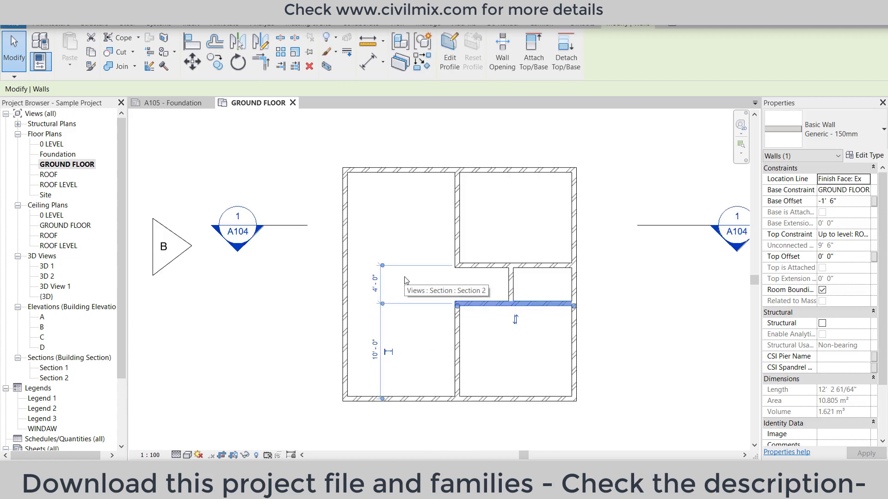
left_click(617, 313)
- Check the exterior, interior and partition walls' spacing, then begin placing doors
left_click(475, 170)
scroll(346, 233, "down", 2)
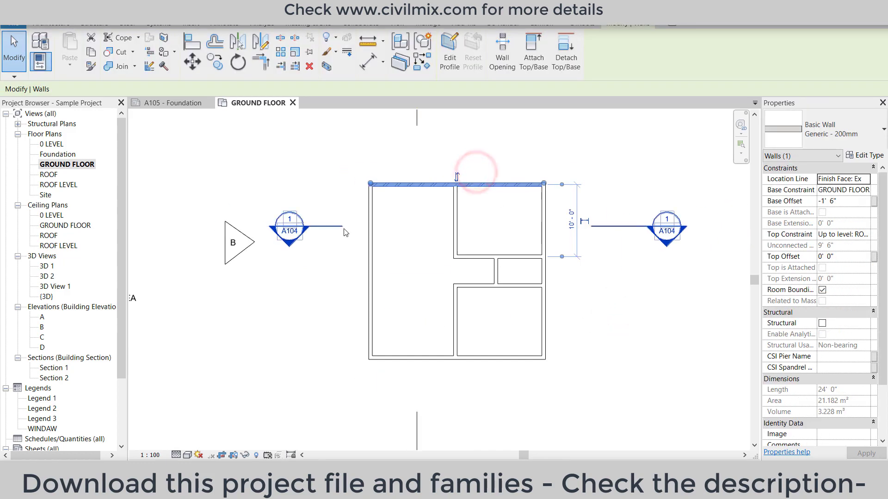
left_click(516, 258)
scroll(515, 274, "up", 2)
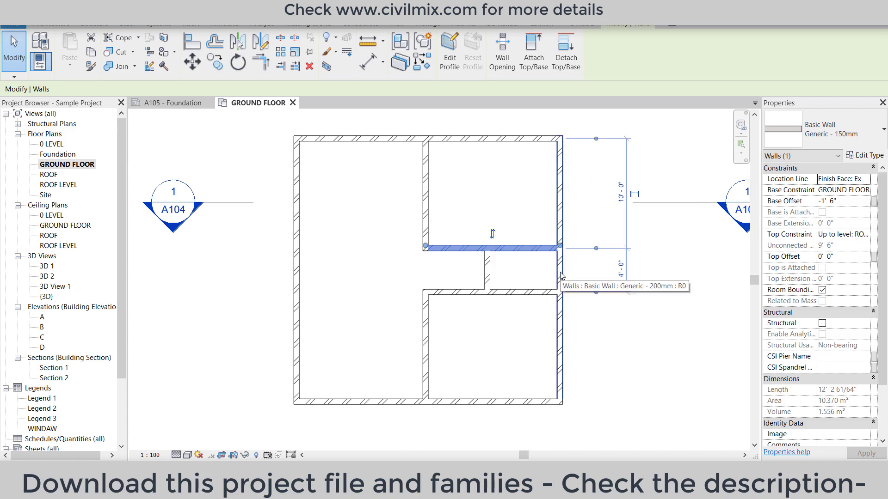
left_click(488, 266)
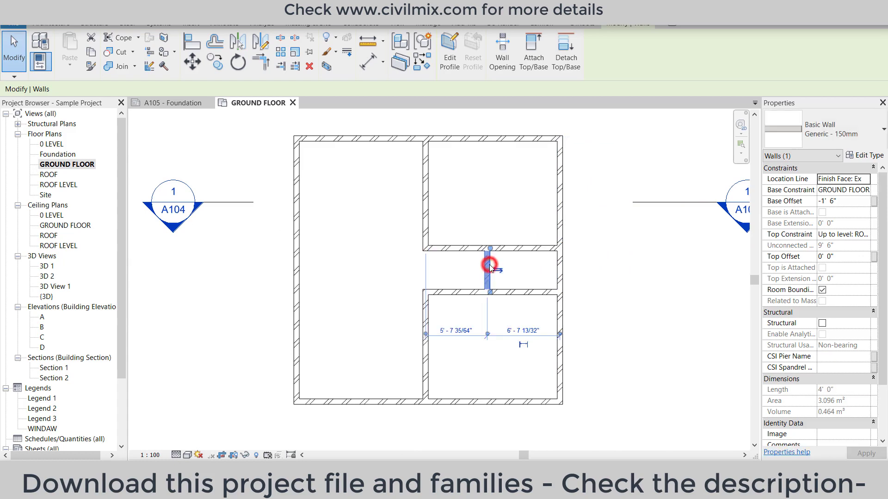
left_click(65, 26)
left_click(66, 46)
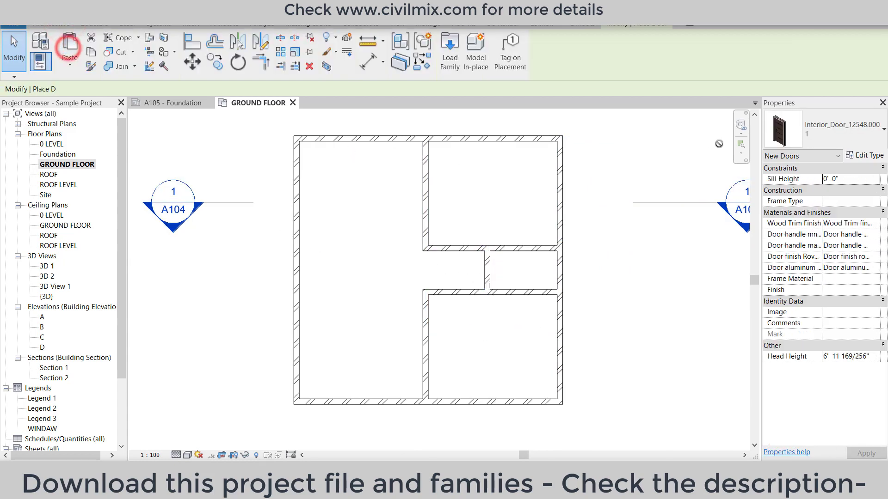
- Choose M_Single-Flush 0864 x 2134mm from the door types, after first trying 0915 x 2032mm
left_click(822, 140)
scroll(782, 273, "down", 2)
scroll(782, 274, "down", 1)
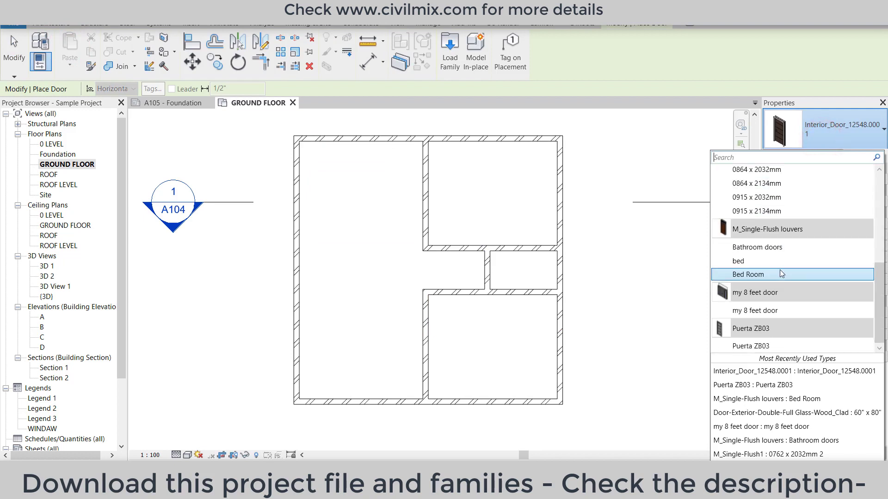
scroll(781, 273, "up", 3)
scroll(779, 269, "up", 1)
scroll(779, 268, "up", 1)
scroll(779, 268, "up", 1)
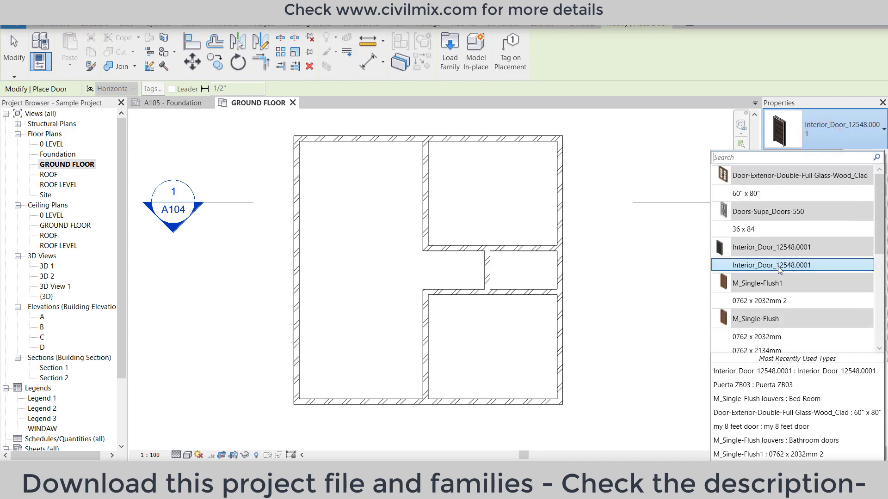
scroll(775, 276, "down", 2)
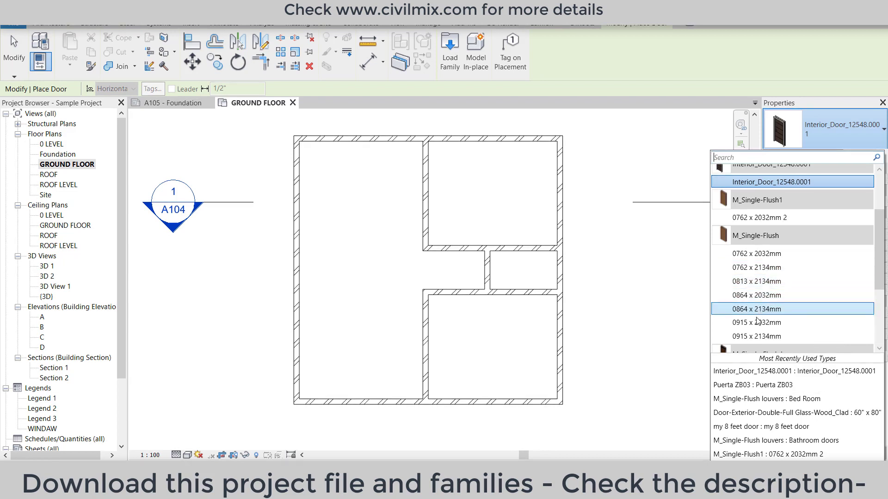
left_click(756, 322)
left_click(814, 138)
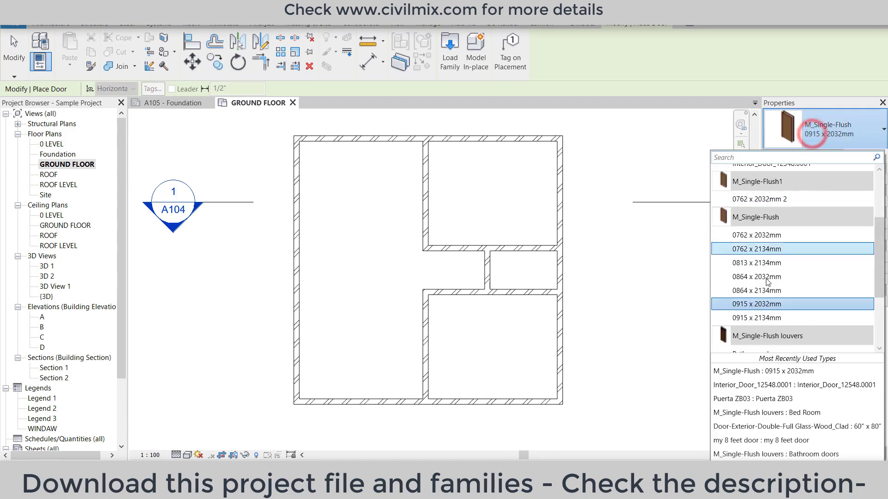
left_click(758, 288)
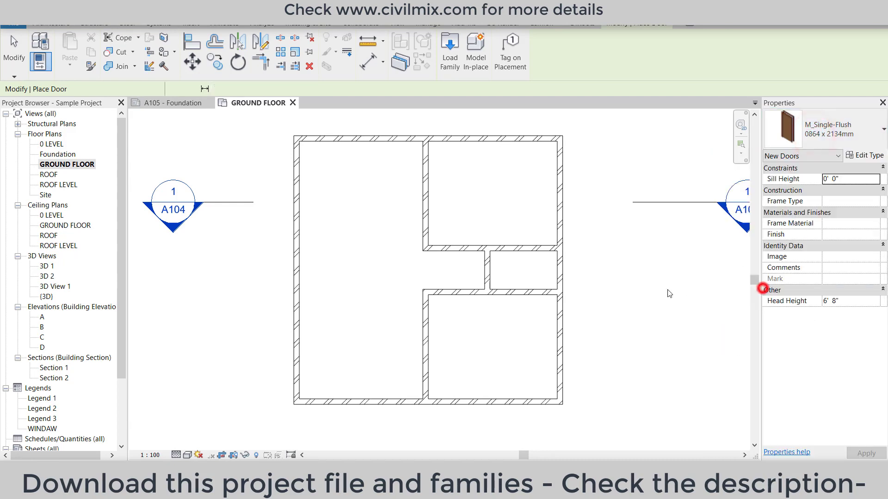
- Place two single-flush doors in the central interior wall, one per right-side room
left_click(445, 295)
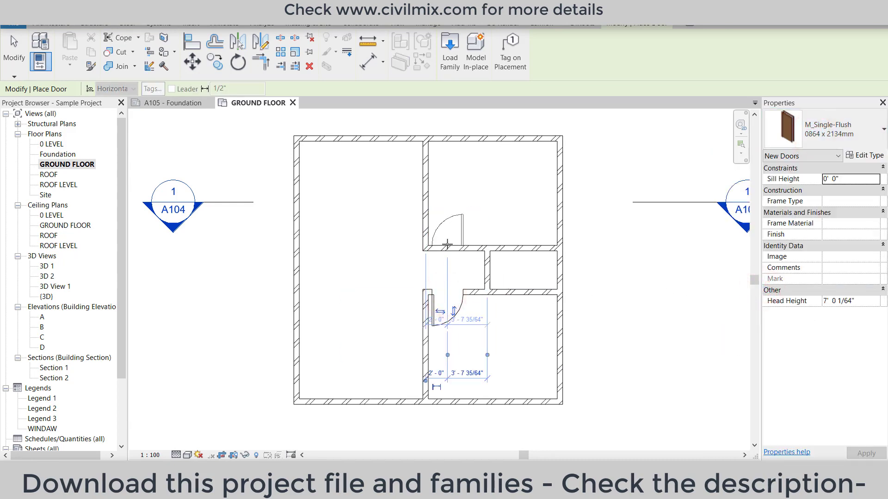
left_click(447, 244)
right_click(382, 252)
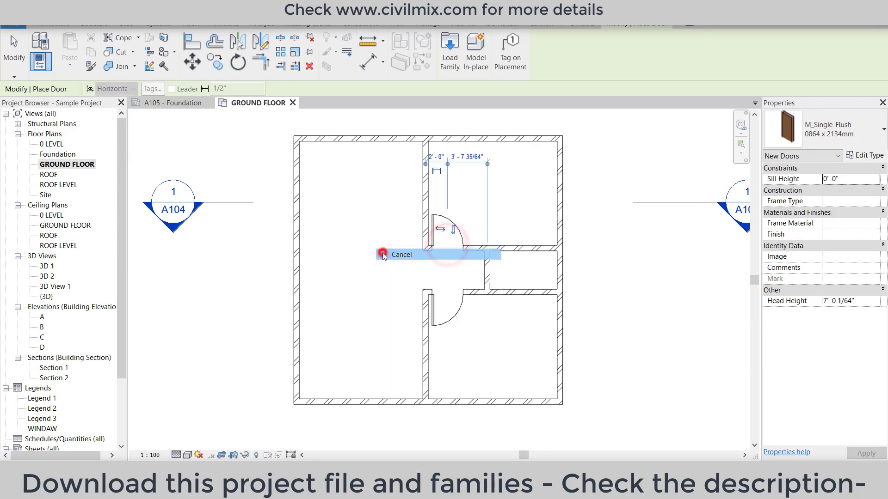
left_click(425, 260)
- Move the short partition wall to 8'-0" from the right outer wall
left_click(487, 269)
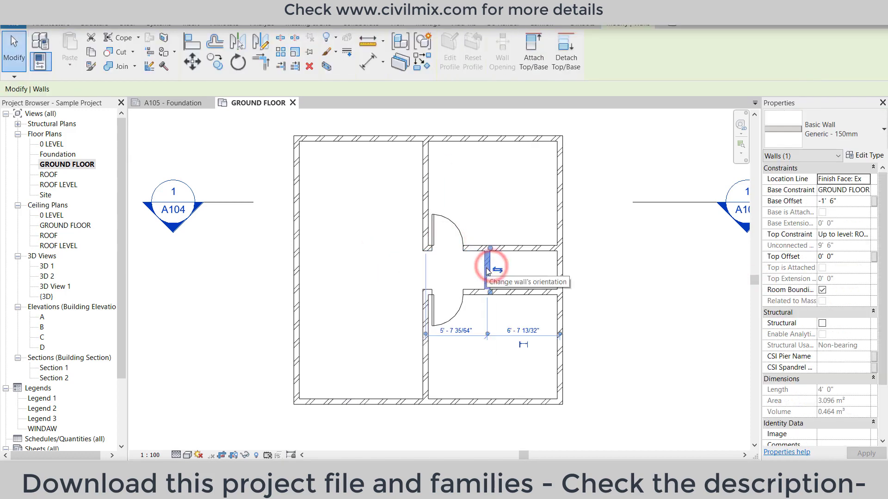
left_click_drag(485, 268, 475, 268)
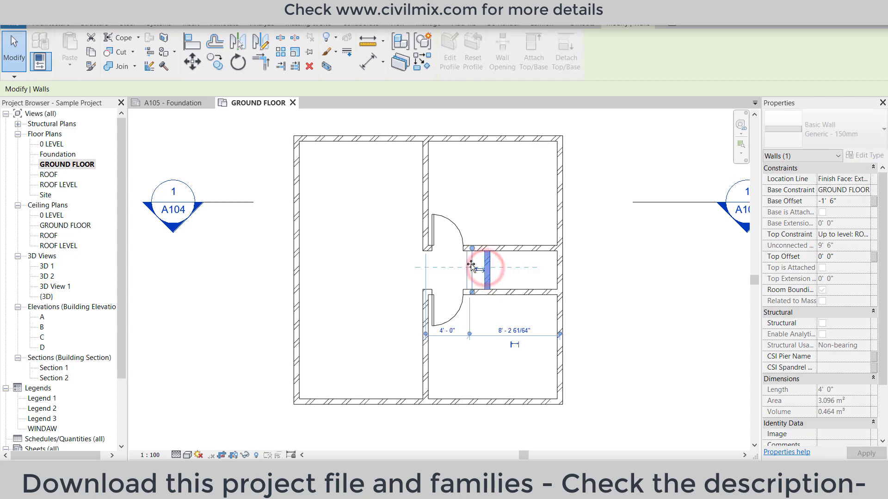
left_click(510, 331)
type("8")
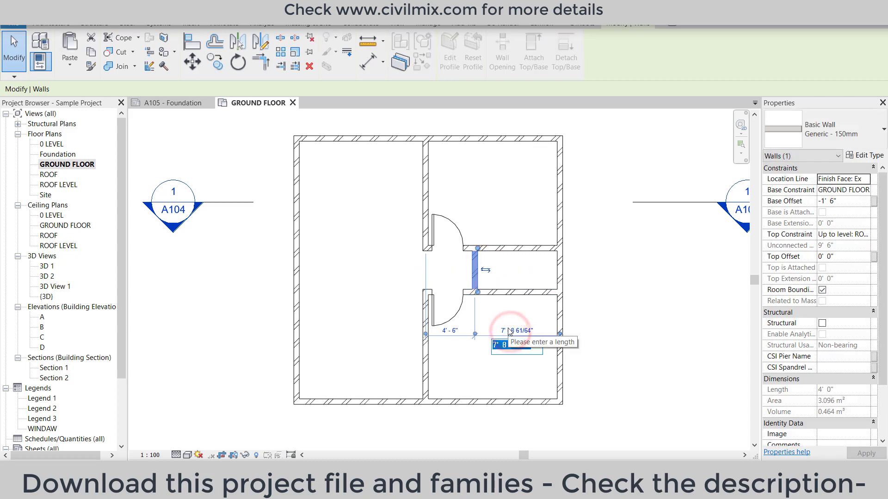
key("Return")
left_click(606, 323)
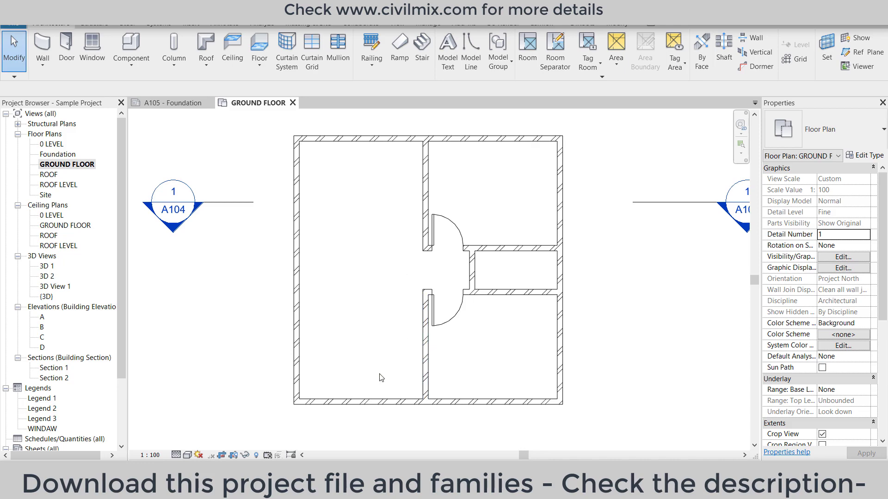
left_click(376, 395)
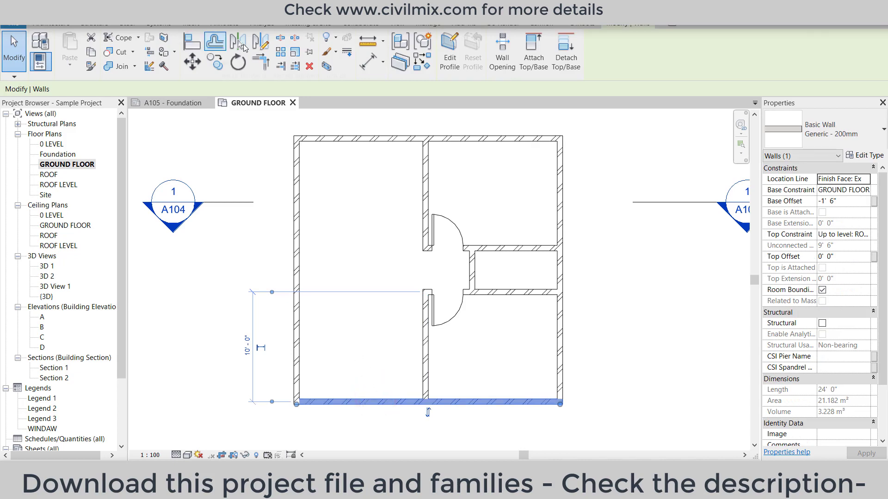
- Split the bottom exterior wall below the room divider and trim it to the interior wall
left_click(240, 44)
left_click(406, 403)
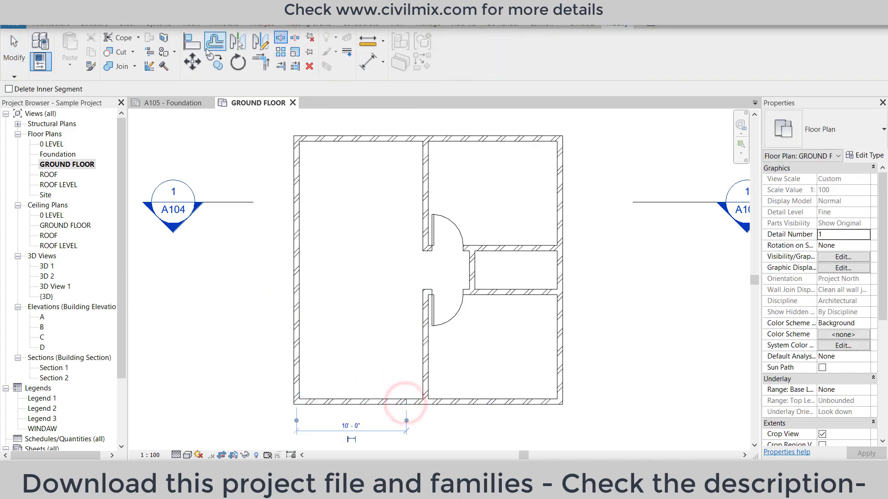
left_click(261, 61)
left_click(428, 372)
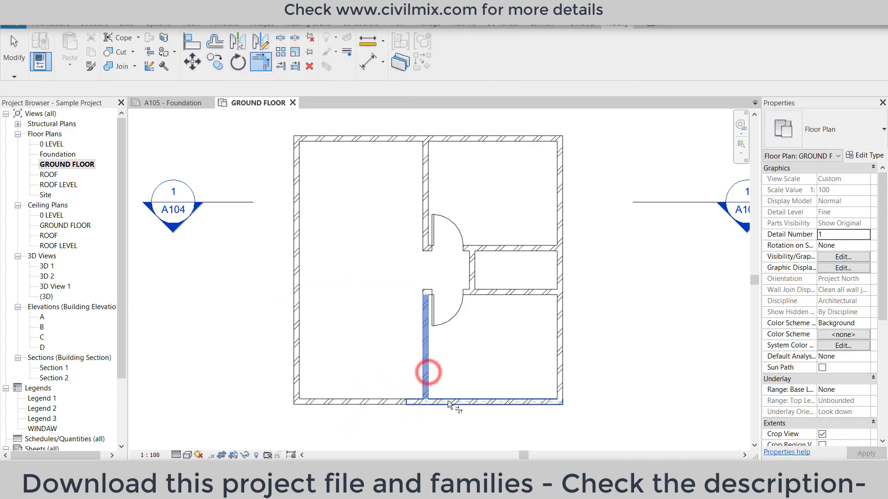
left_click(449, 404)
right_click(365, 366)
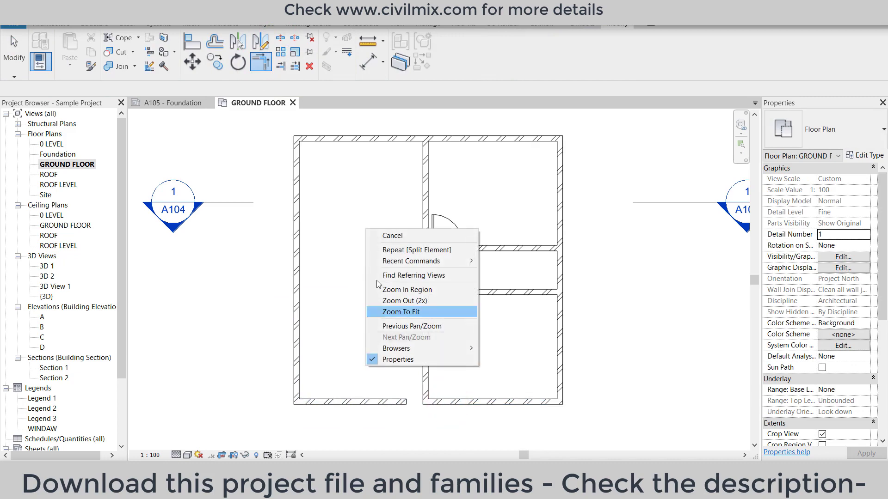
left_click(392, 235)
right_click(354, 311)
left_click(378, 319)
left_click(369, 401)
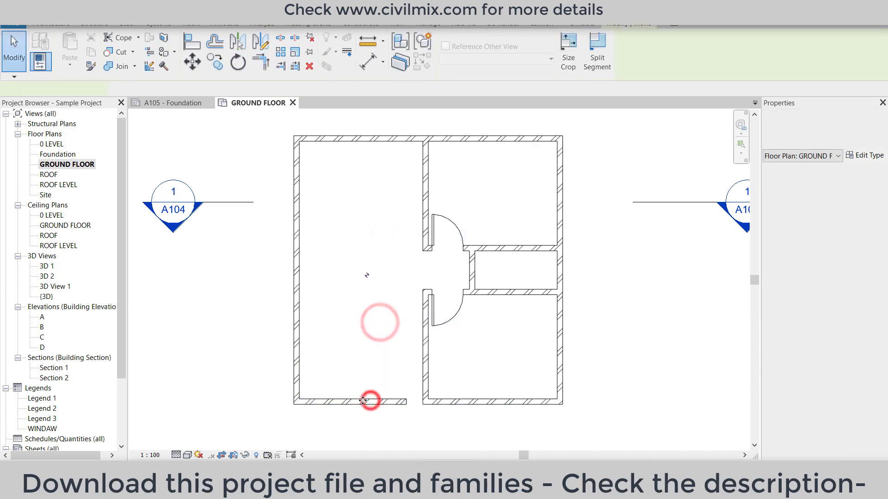
right_click(363, 401)
left_click(379, 134)
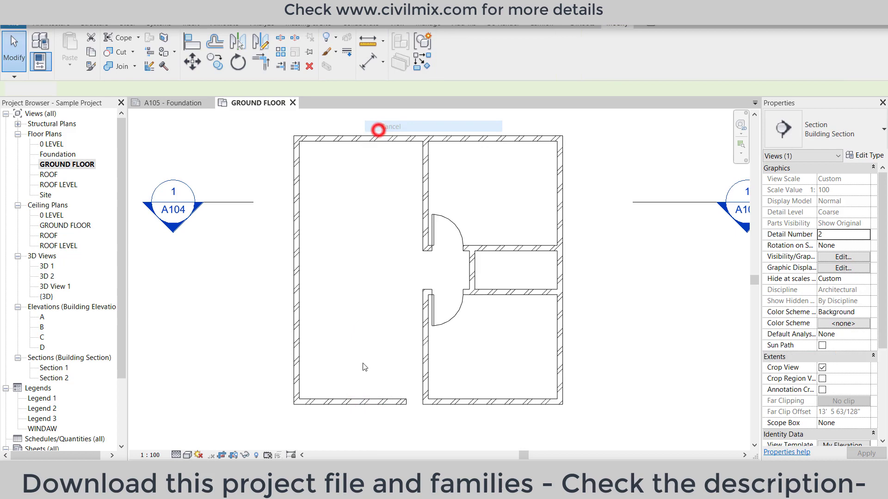
- Move the left bottom wall segment up 2'-6" to create a stepped footprint
left_click(363, 400)
left_click_drag(363, 402, 390, 383)
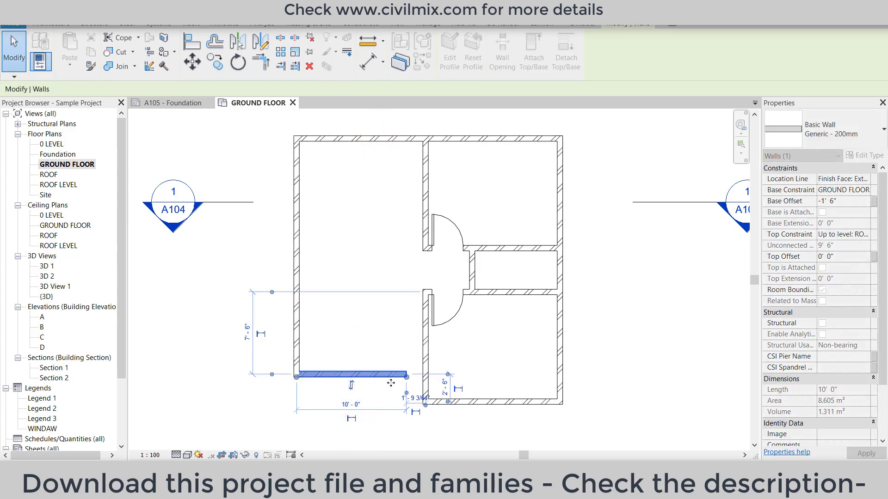
left_click(409, 377)
left_click(478, 362)
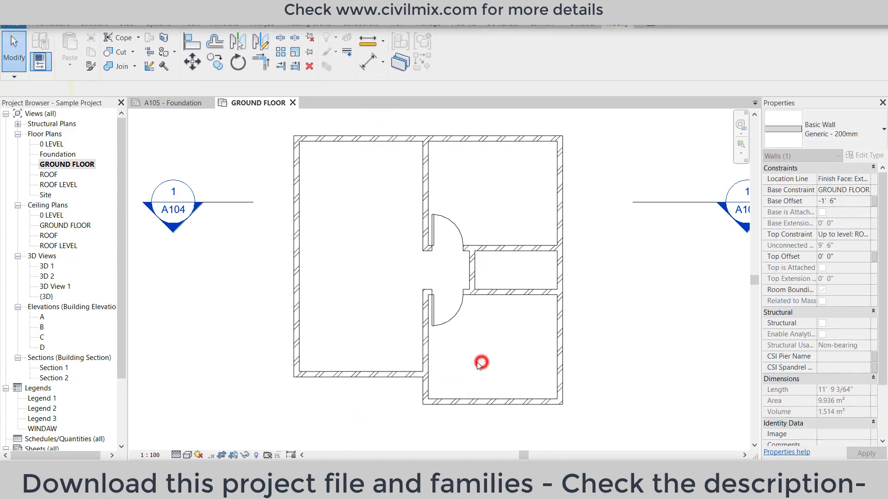
left_click(401, 375)
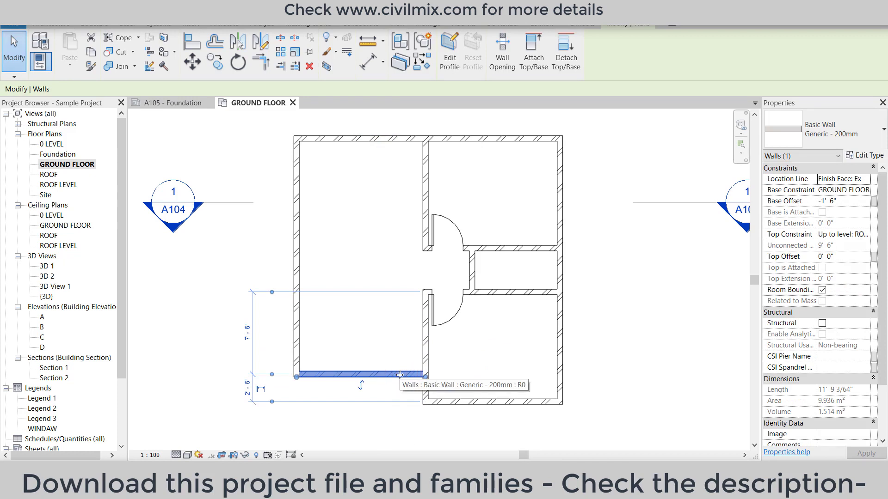
left_click(209, 389)
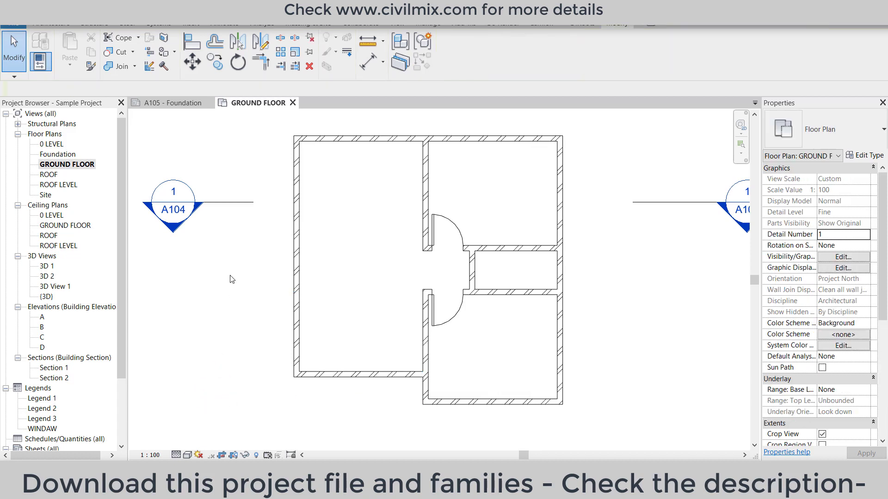
scroll(318, 318, "down", 1)
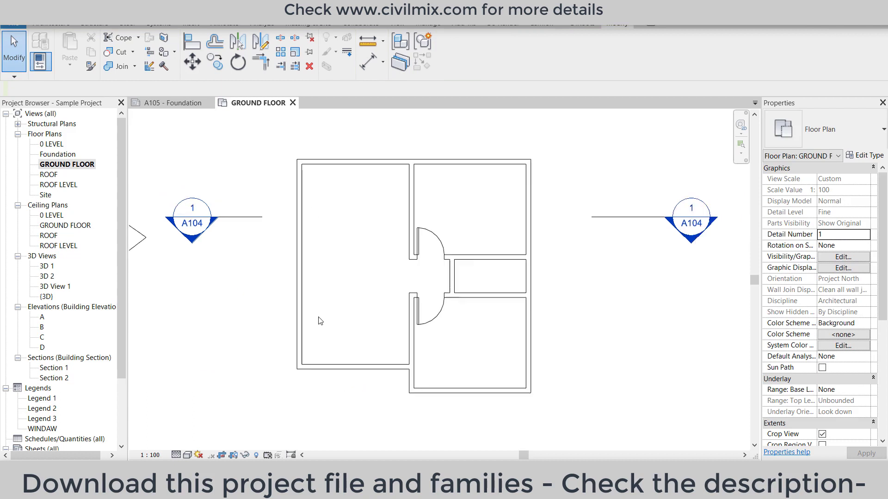
- Dimension the top of the plan with an 11'-9" / 12'-3" chain and the overall 24'-0" width
key("d")
key("i")
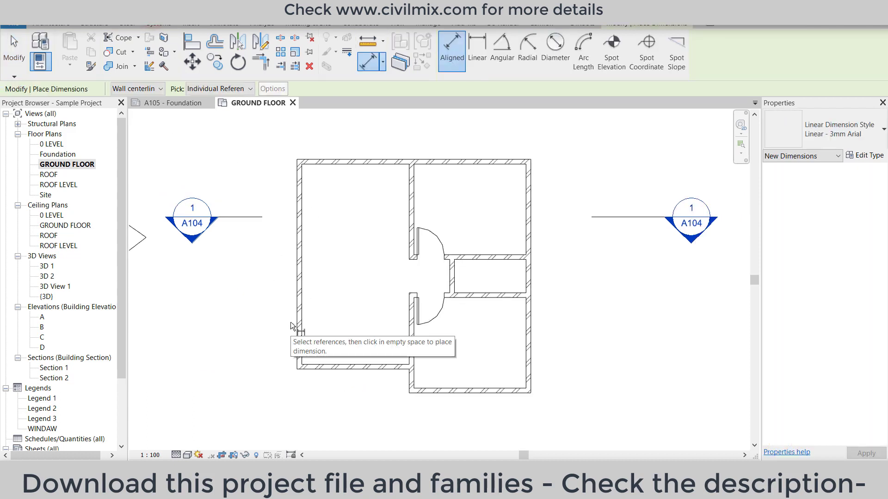
left_click(298, 197)
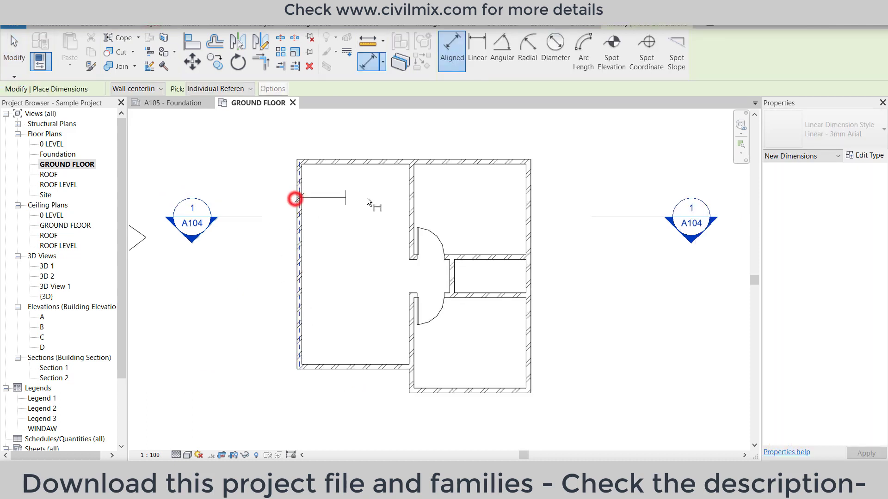
left_click(406, 201)
left_click(528, 196)
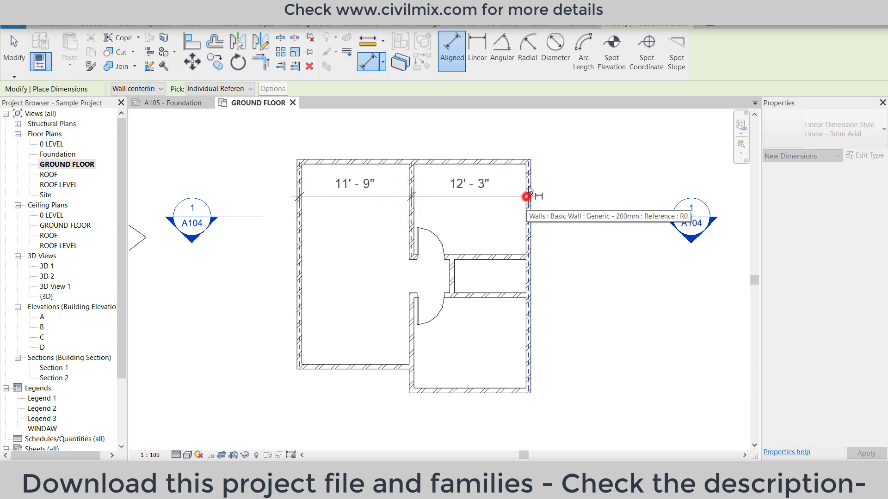
left_click(562, 134)
middle_click_drag(541, 183, 545, 246)
left_click(301, 253)
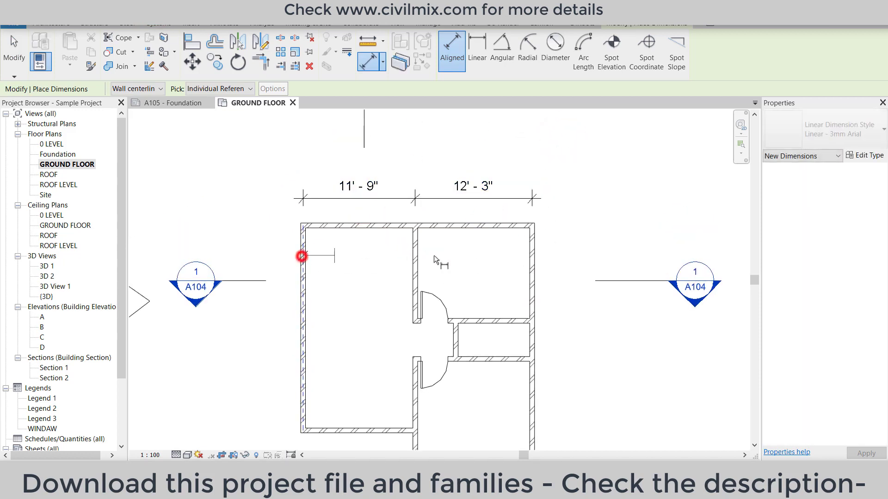
left_click(535, 255)
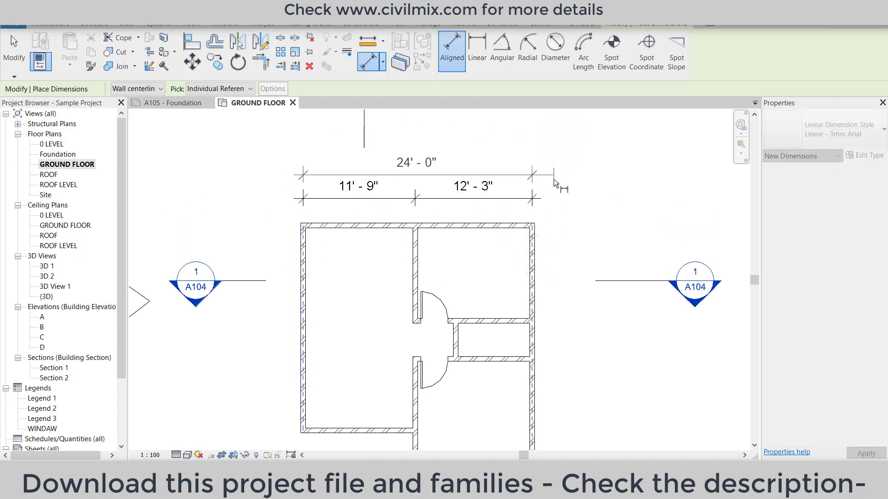
left_click(553, 170)
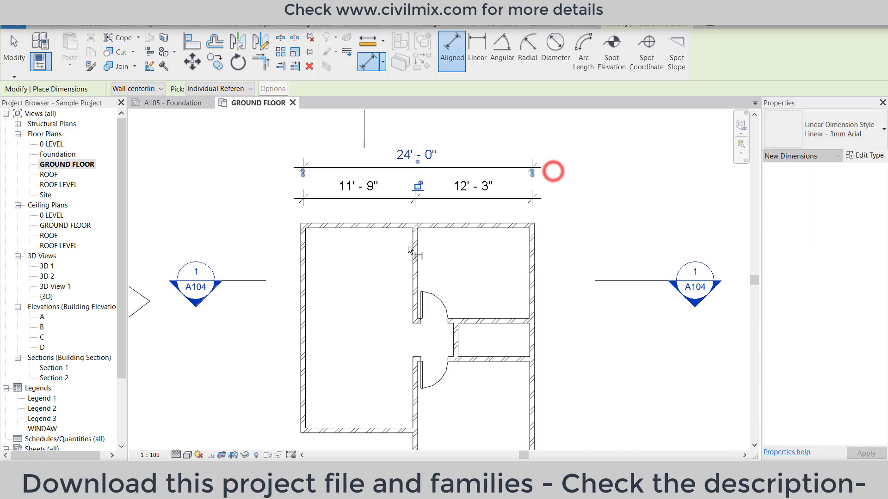
- Dimension the right side with a 10'-0", 4'-0", 10'-0" chain and the overall 24'-0" depth
left_click(494, 226)
left_click(509, 319)
left_click(511, 357)
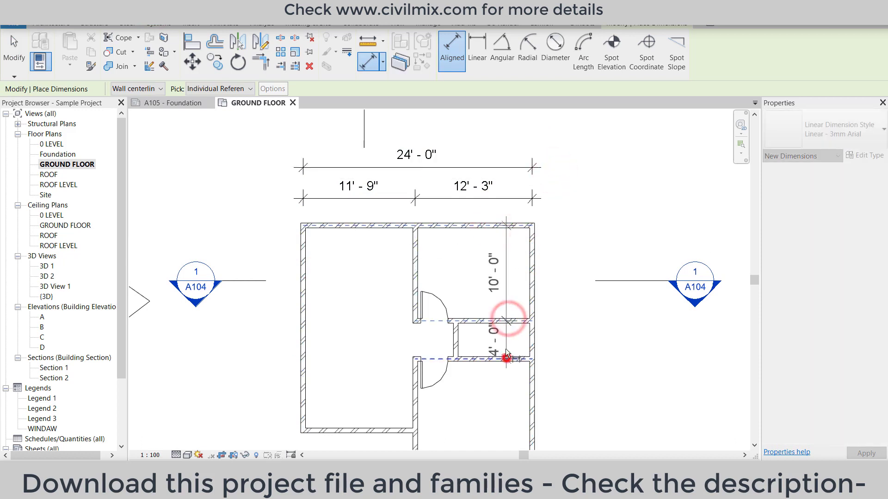
middle_click_drag(511, 357, 503, 277)
left_click(481, 372)
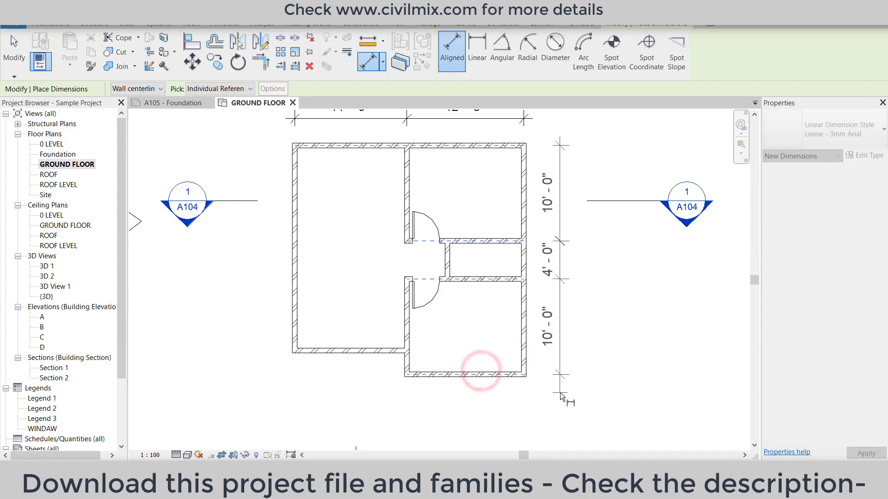
left_click(564, 393)
left_click(506, 373)
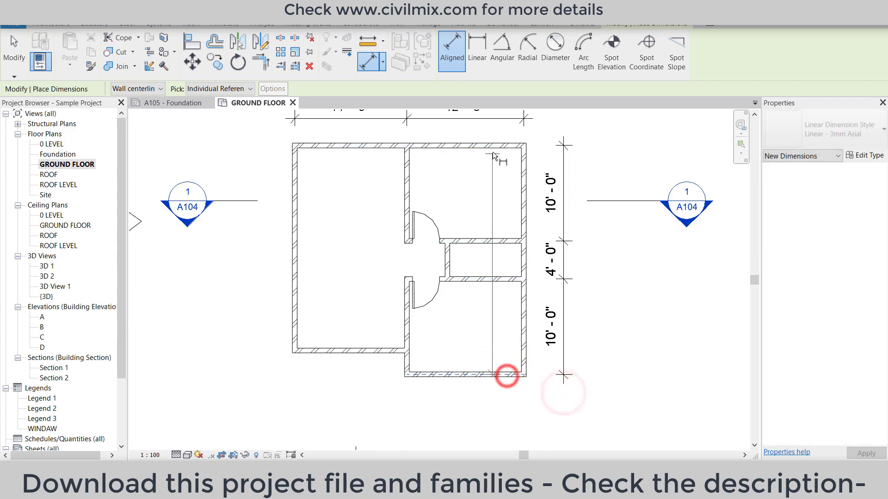
left_click(492, 152)
left_click(592, 137)
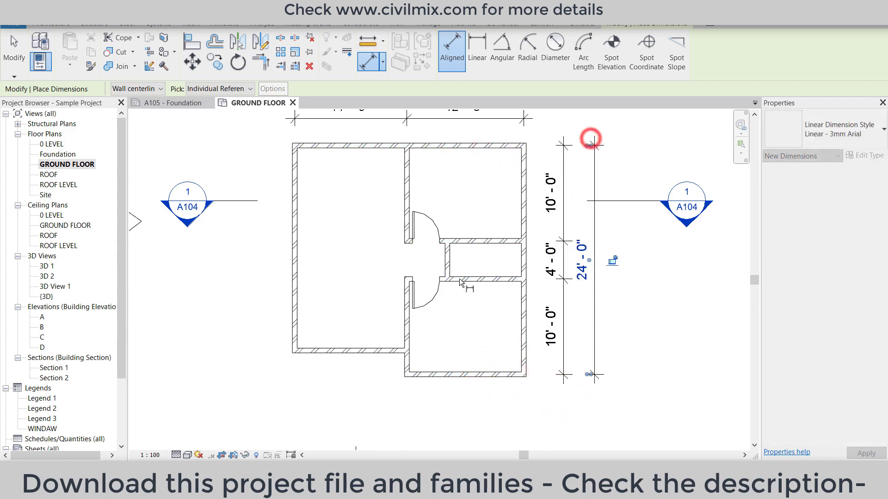
- Add the 21'-6" depth dimension on the left side of the plan and finish dimensioning
left_click(292, 327)
scroll(398, 345, "down", 2)
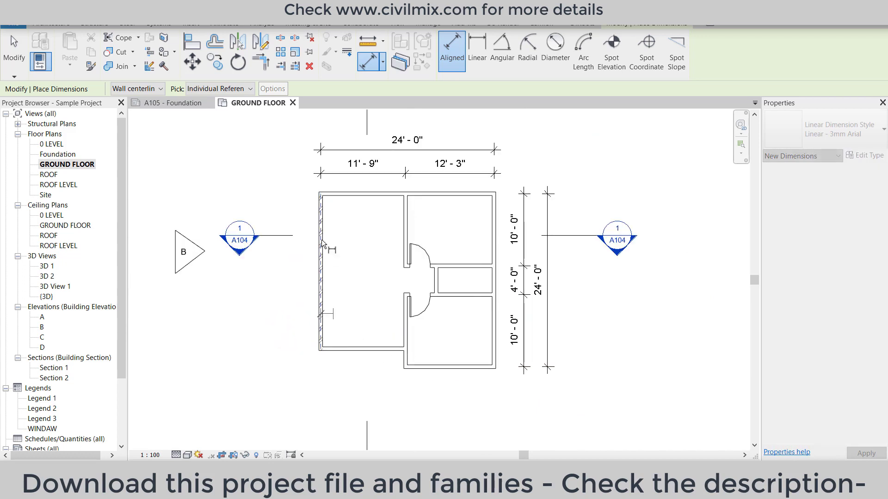
right_click(299, 252)
left_click(313, 257)
scroll(311, 256, "up", 2)
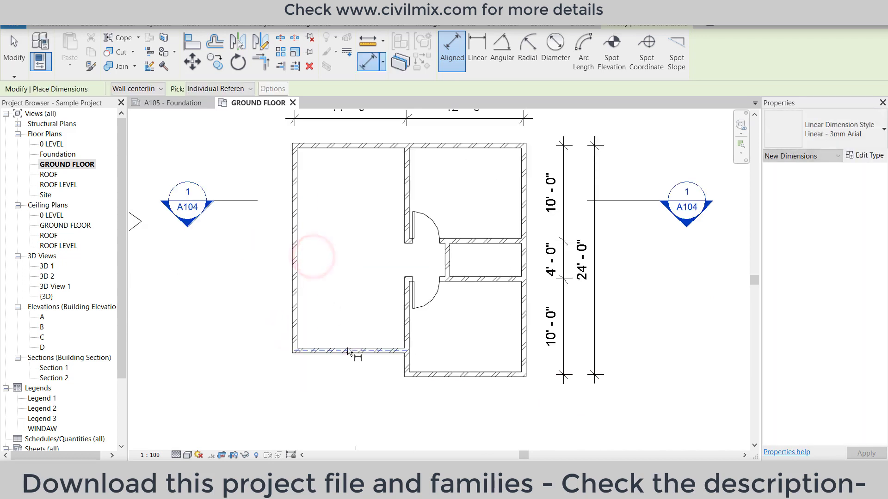
left_click(346, 348)
left_click(339, 145)
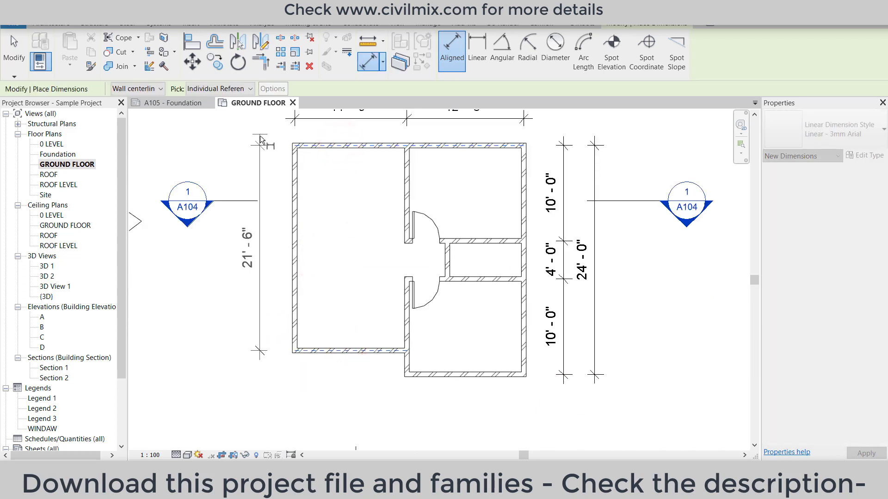
left_click(260, 135)
right_click(275, 140)
left_click(301, 144)
scroll(363, 290, "down", 2)
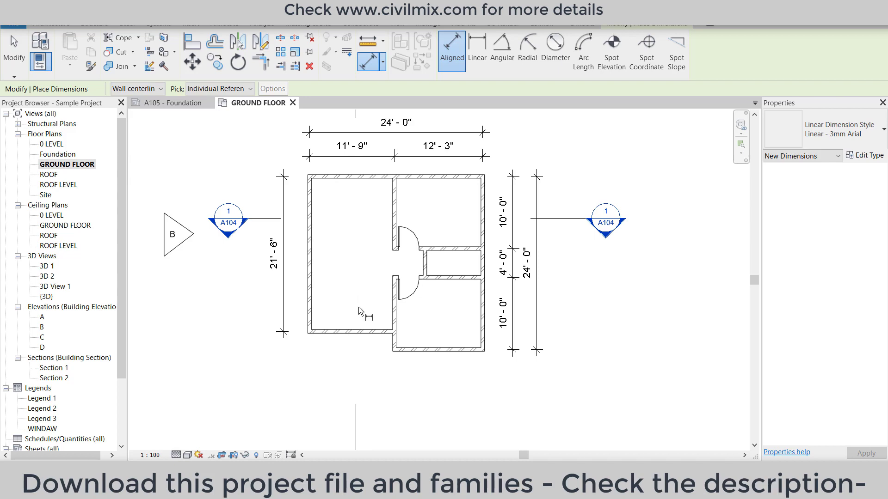
key("Escape")
middle_click_drag(350, 302, 428, 335)
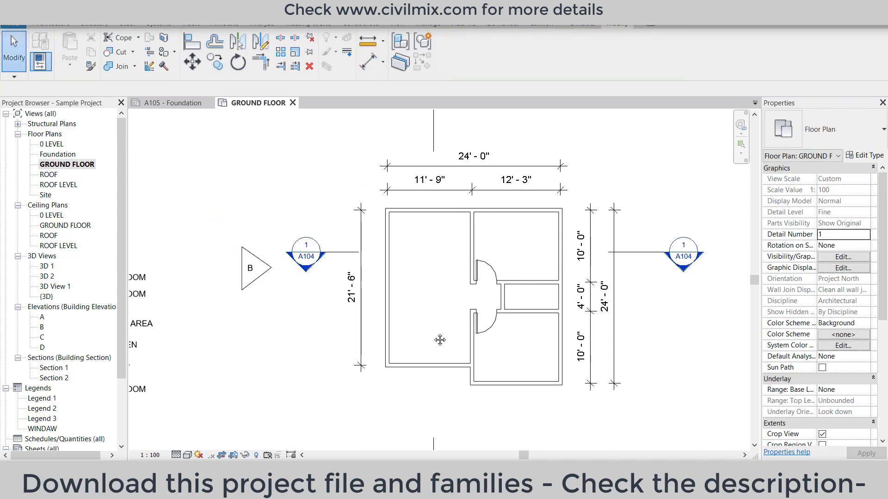
left_click(361, 324)
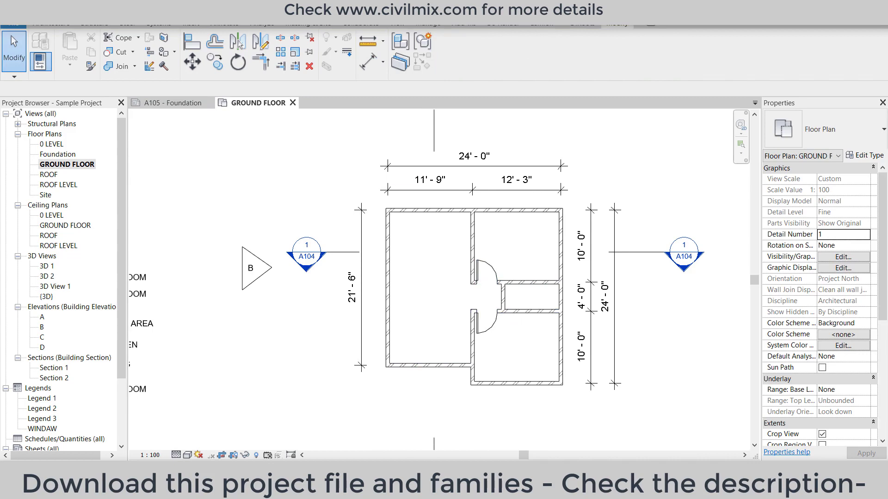
- Open My families > beds in File Explorer and drag '1 High quality bed' into the plan
left_click(451, 436)
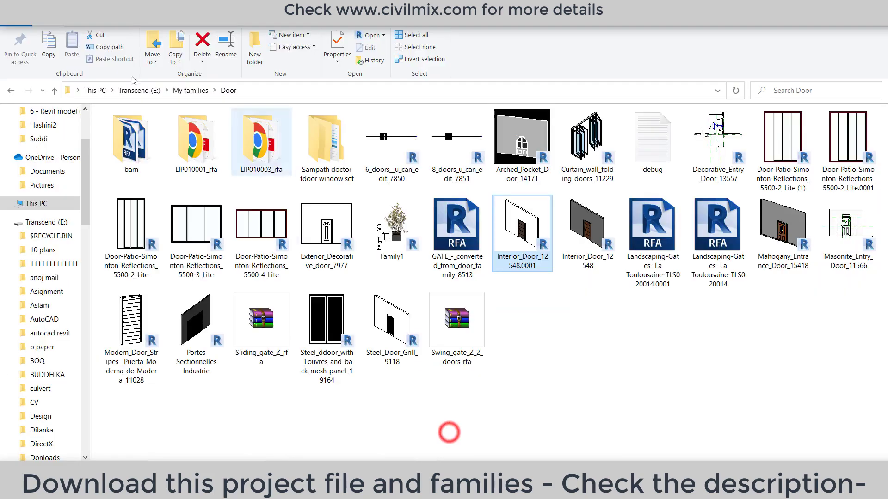
left_click(55, 91)
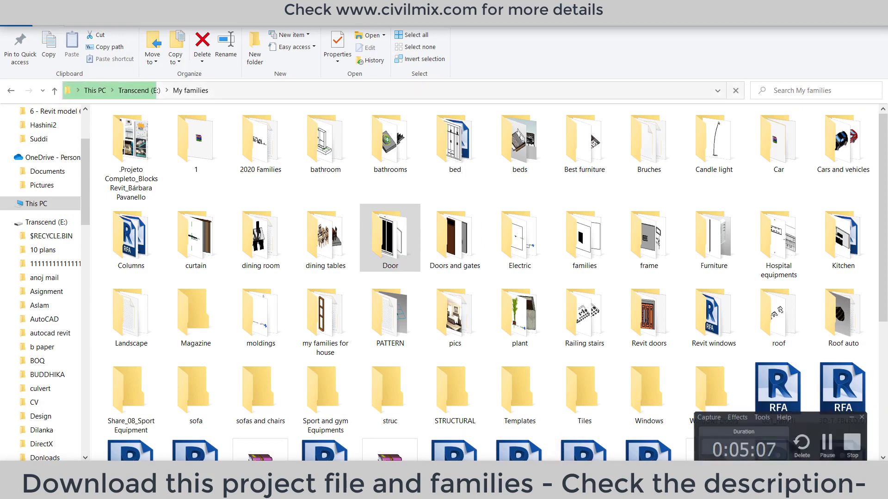
double_click(427, 145)
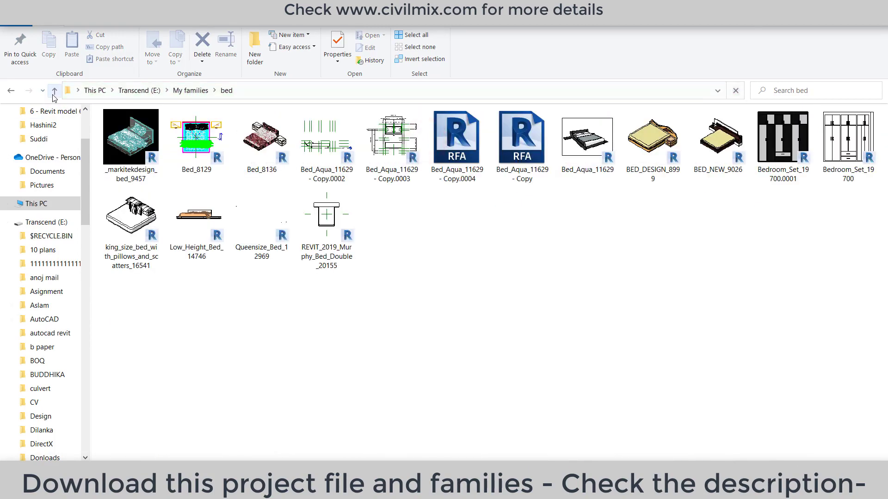
left_click(54, 91)
double_click(494, 157)
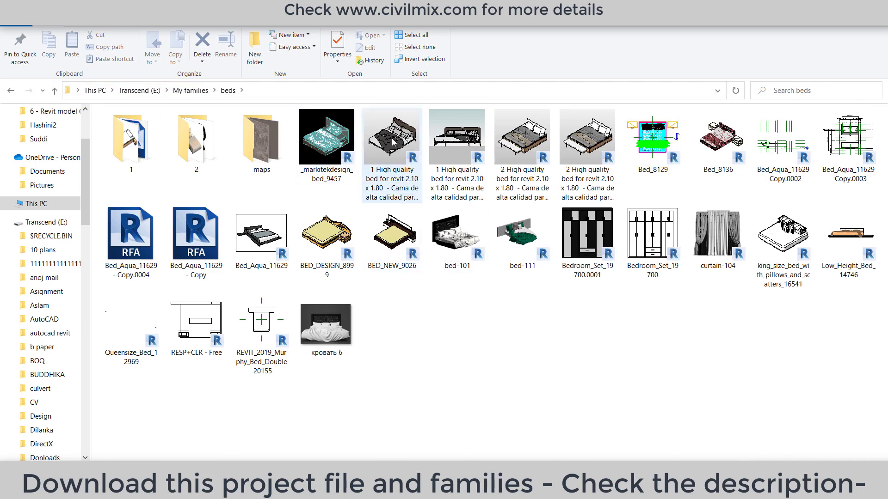
mouse_move(392, 142)
left_mouse_down()
mouse_move(573, 443)
mouse_move(468, 399)
mouse_move(479, 355)
left_mouse_up()
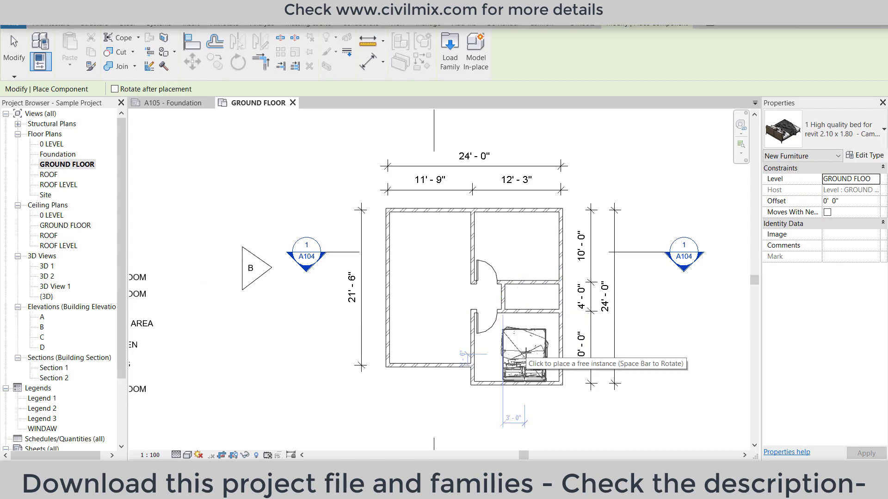
- Rotate the bed 180 degrees, place it in the lower-right bedroom, and set the detail level to Fine
key("space")
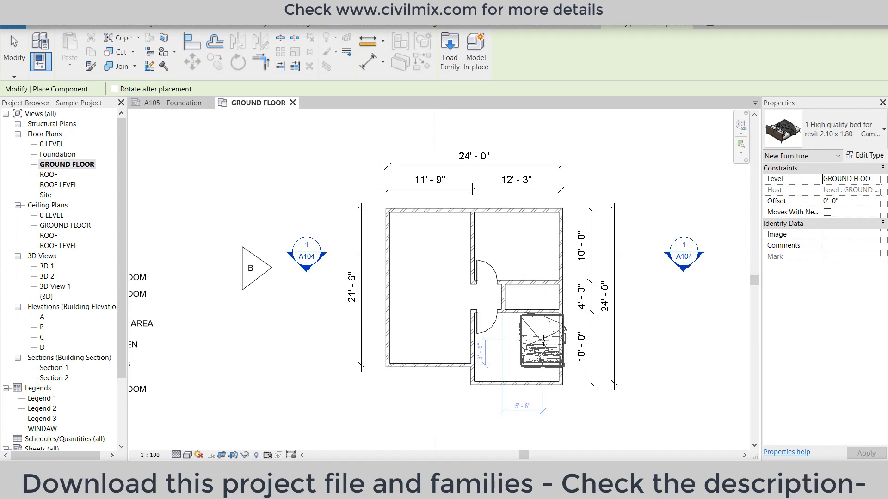
key("space")
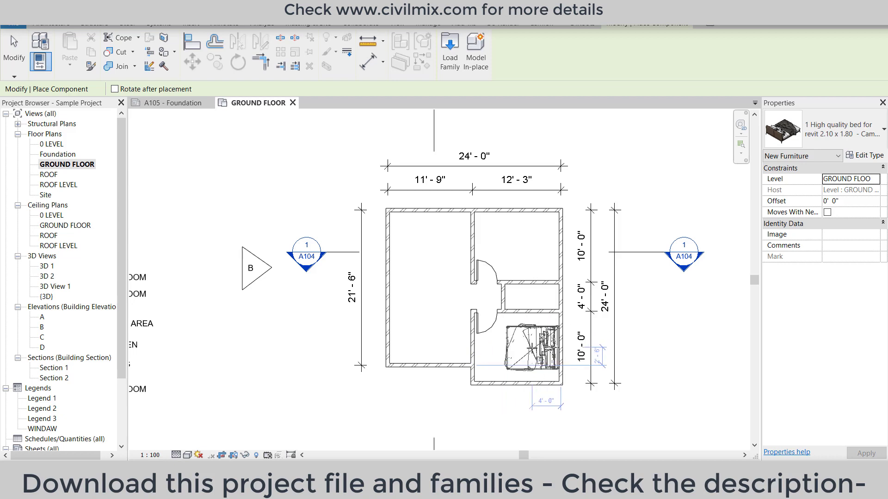
scroll(532, 347, "up", 2)
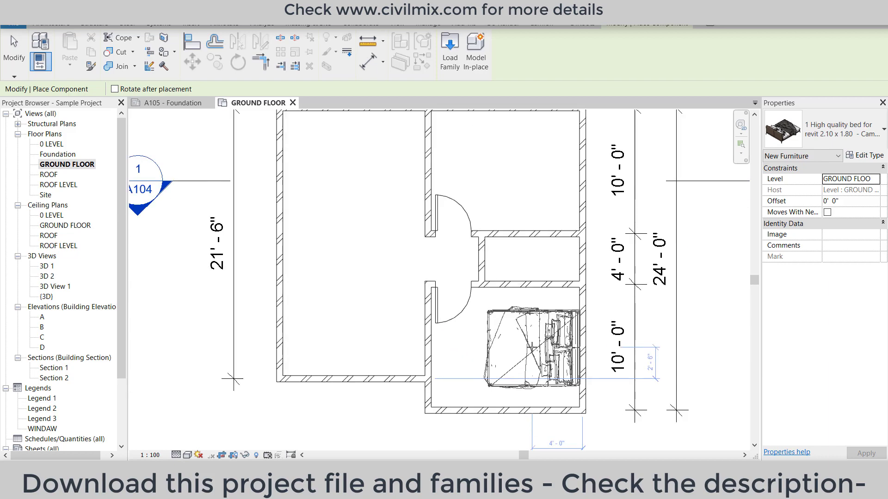
left_click(532, 346)
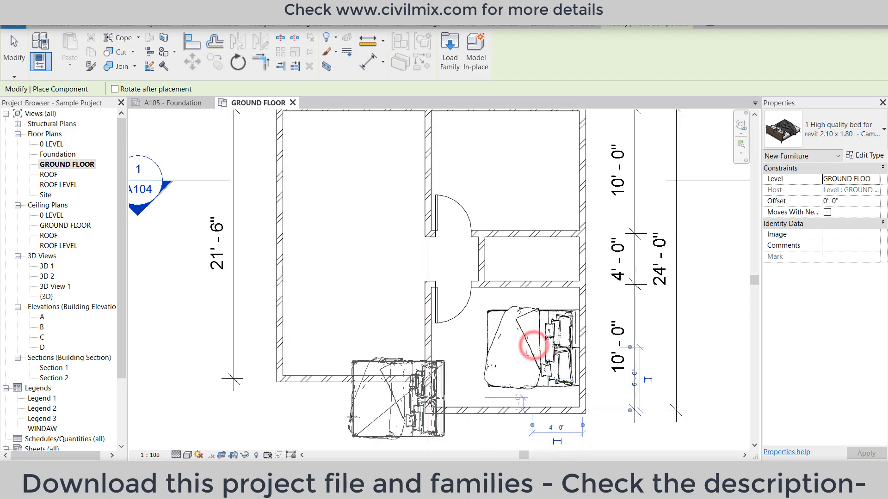
left_click(176, 456)
left_click(190, 443)
key("Escape")
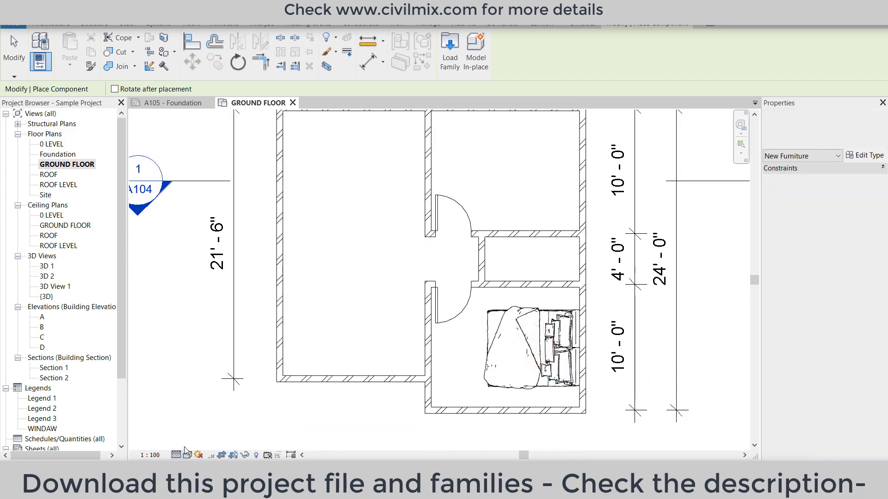
scroll(347, 410, "down", 1)
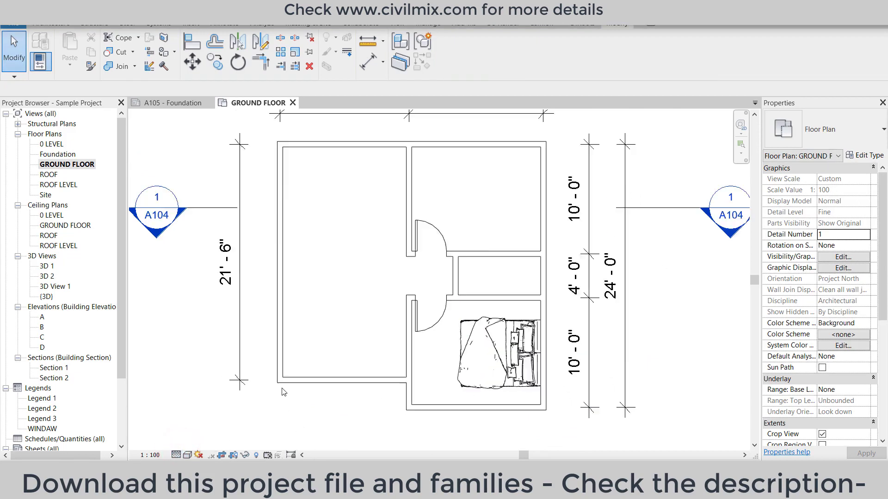
scroll(342, 398, "down", 1)
scroll(340, 391, "up", 1)
- Place a second identical bed in the upper-right bedroom using Create Similar (CS)
left_click(461, 366)
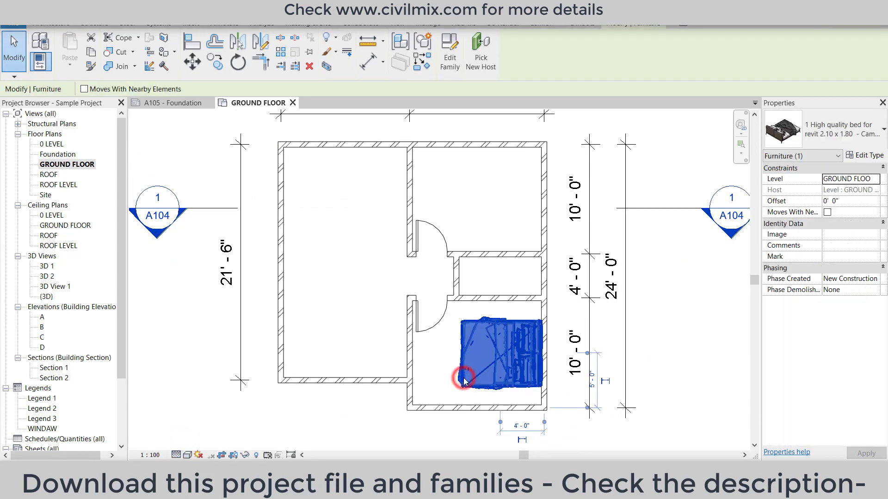
key("c")
key("s")
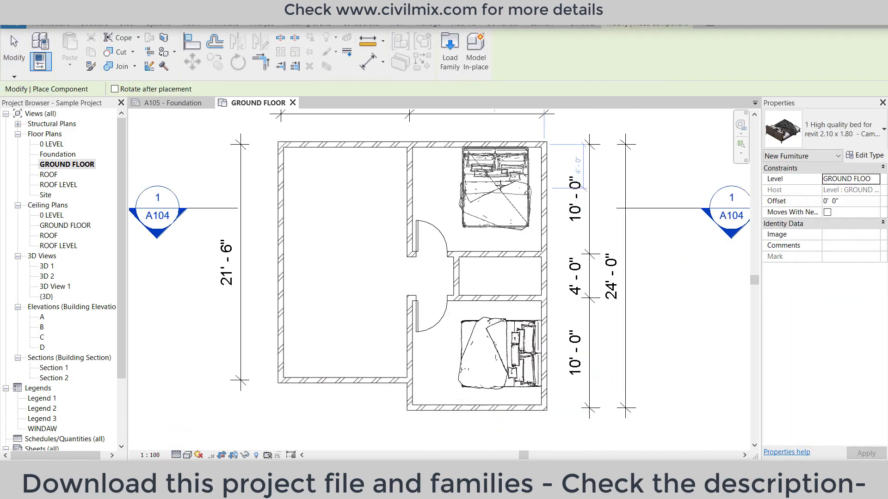
left_click(497, 188)
key("Escape")
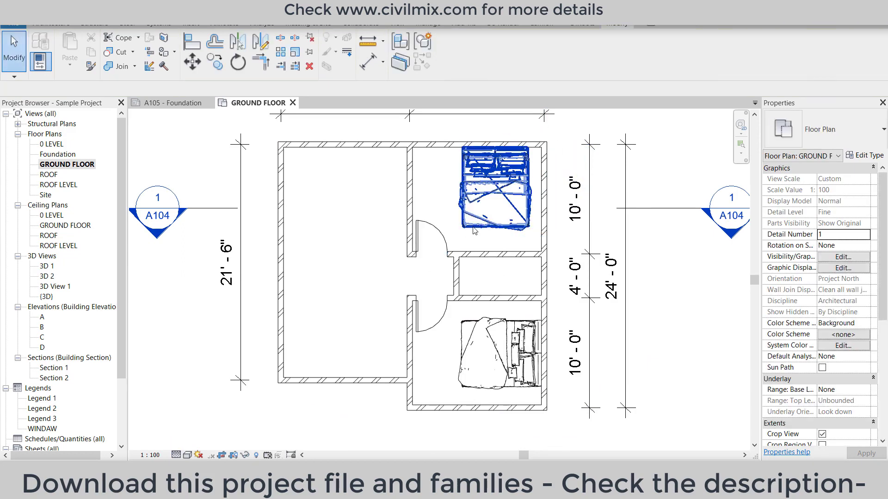
middle_click_drag(475, 231, 537, 262)
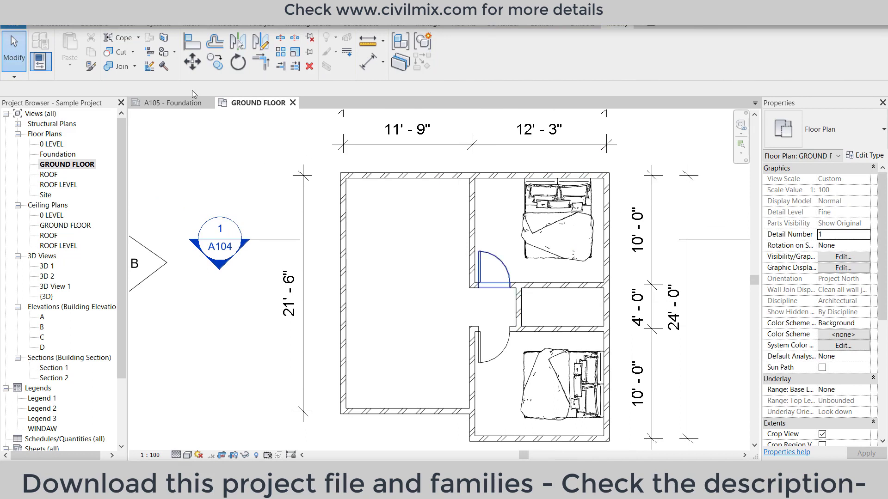
- Start the Window tool and choose the 6'-9" x 4'-0" window type
left_click(64, 24)
left_click(98, 37)
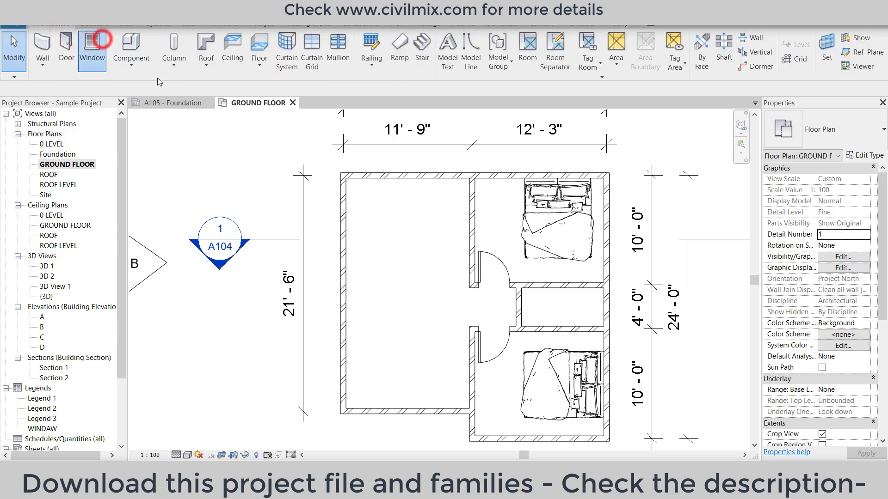
left_click(823, 134)
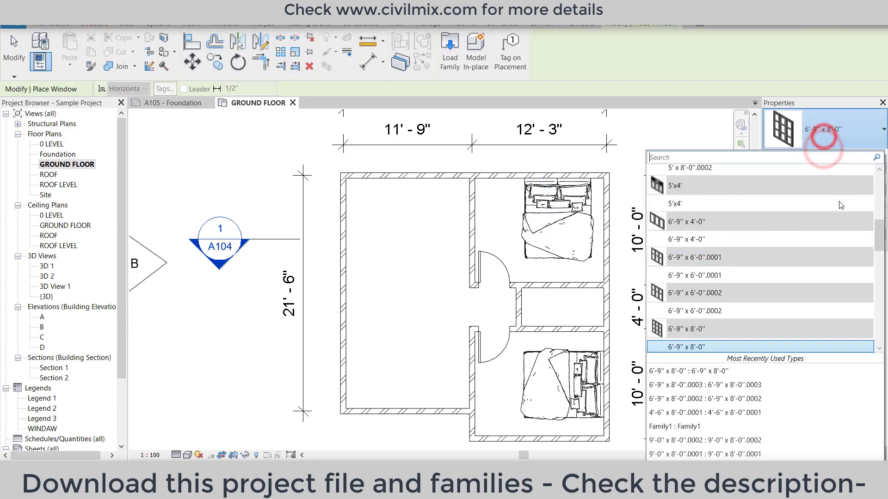
key("Down")
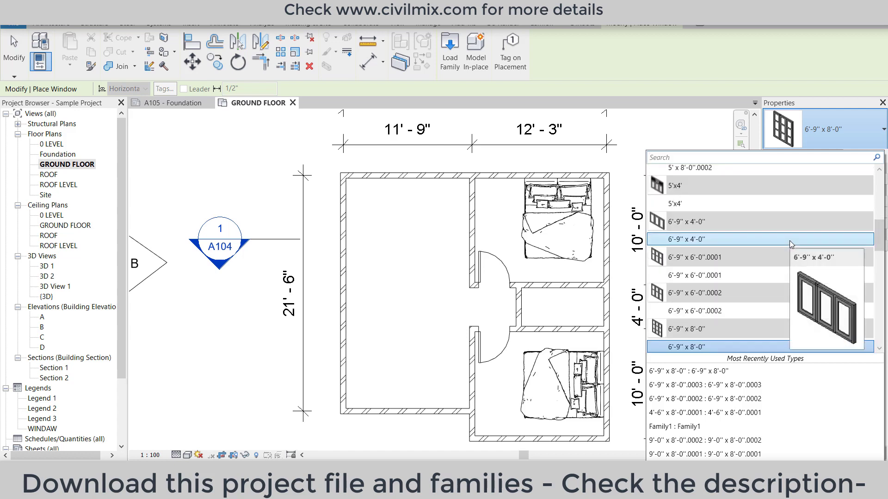
scroll(790, 244, "down", 2)
scroll(789, 244, "down", 1)
scroll(789, 244, "down", 1)
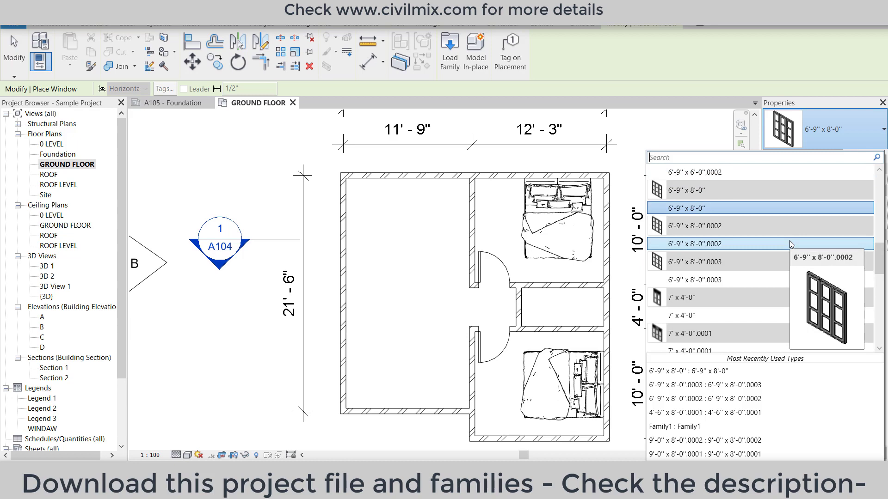
scroll(789, 243, "down", 2)
scroll(789, 243, "down", 2)
scroll(790, 243, "down", 1)
scroll(789, 240, "down", 2)
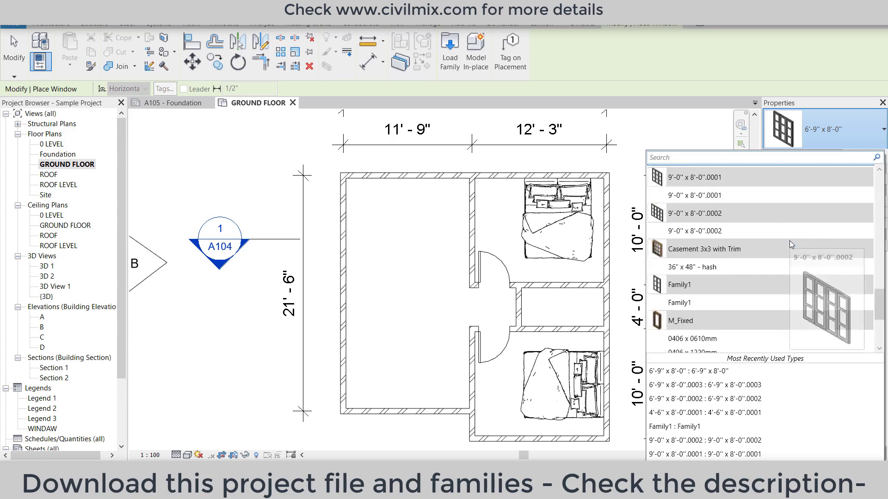
scroll(789, 240, "up", 4)
scroll(789, 240, "up", 3)
scroll(788, 240, "up", 2)
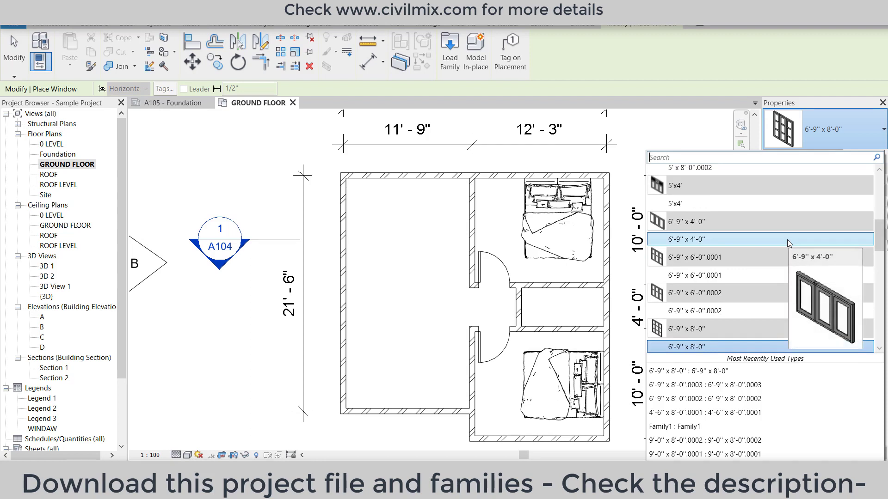
left_click(787, 240)
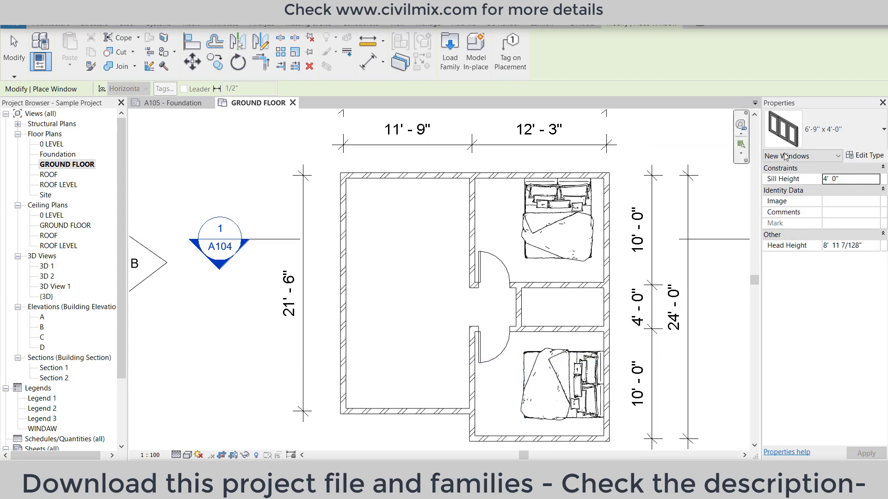
- Switch the window type to 4'-6" x 4'-0"
left_click(828, 129)
scroll(715, 265, "up", 2)
scroll(715, 265, "up", 2)
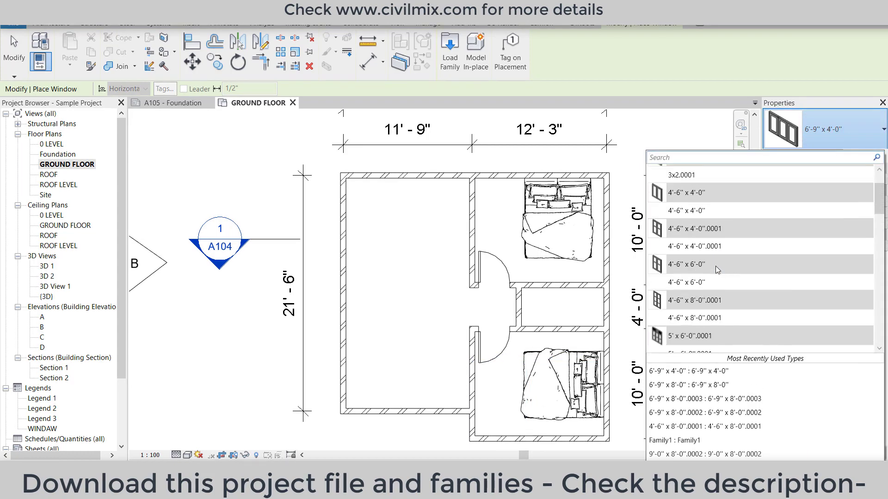
left_click(706, 214)
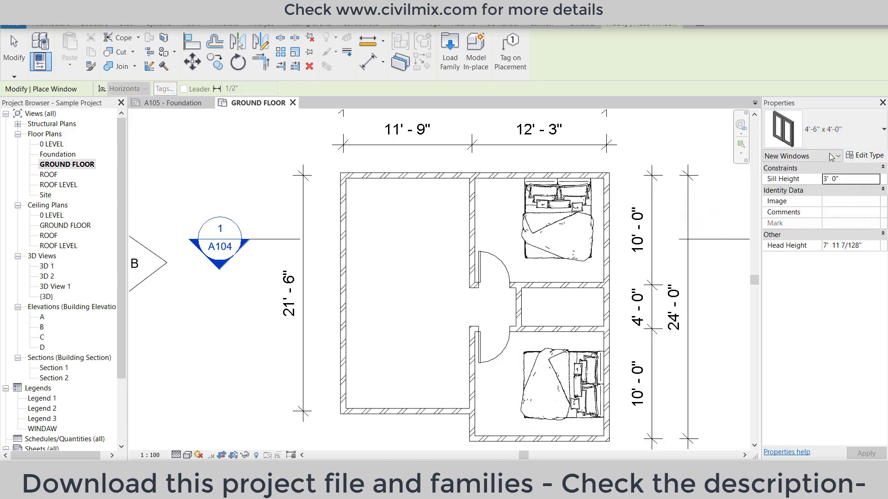
- Place 4' 0" sill windows in the lower bedroom's bottom wall and the upper bedroom's right wall
double_click(853, 178)
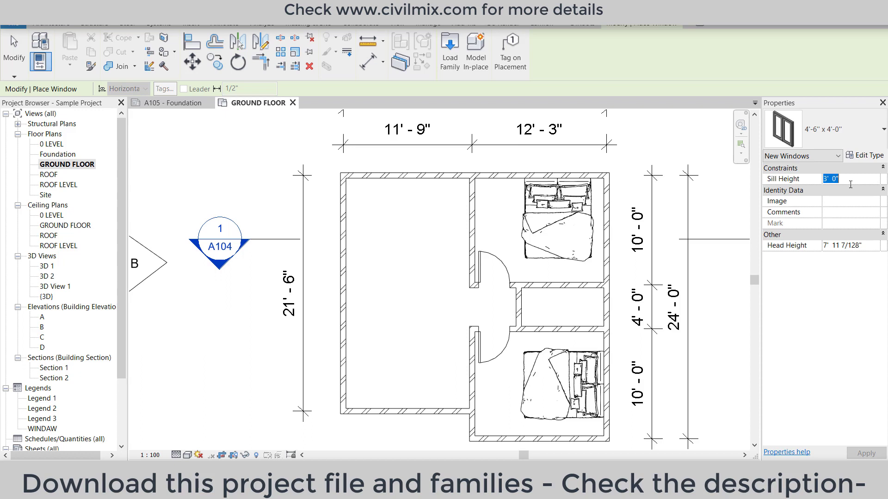
type("4")
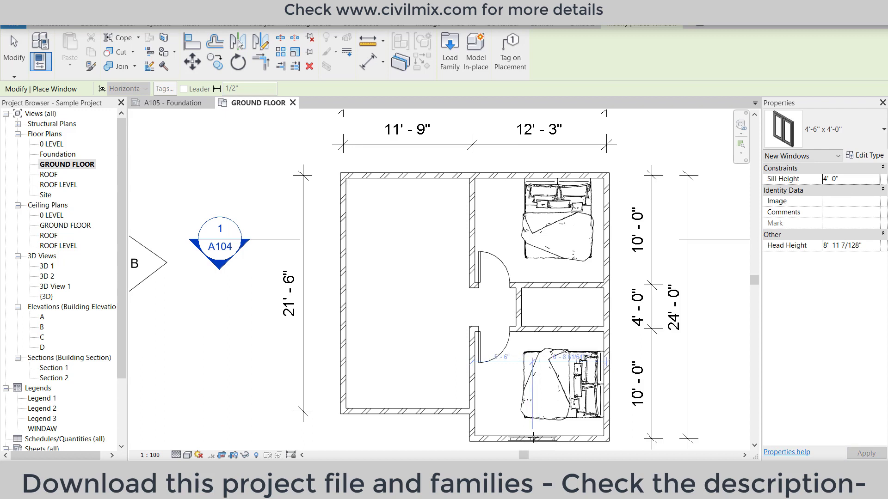
left_click(535, 437)
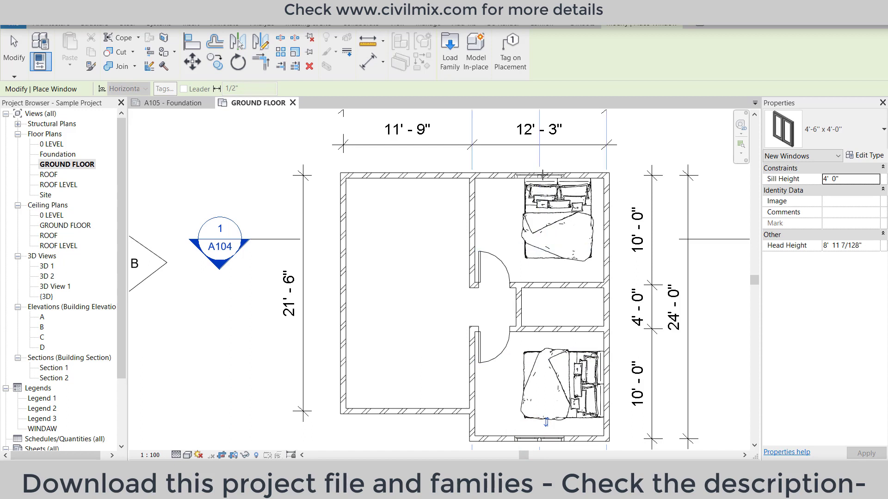
left_click(609, 230)
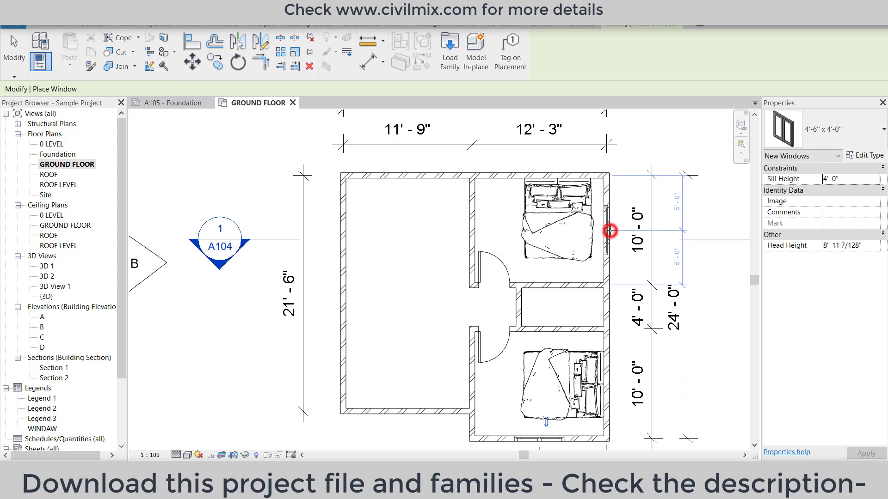
right_click(514, 251)
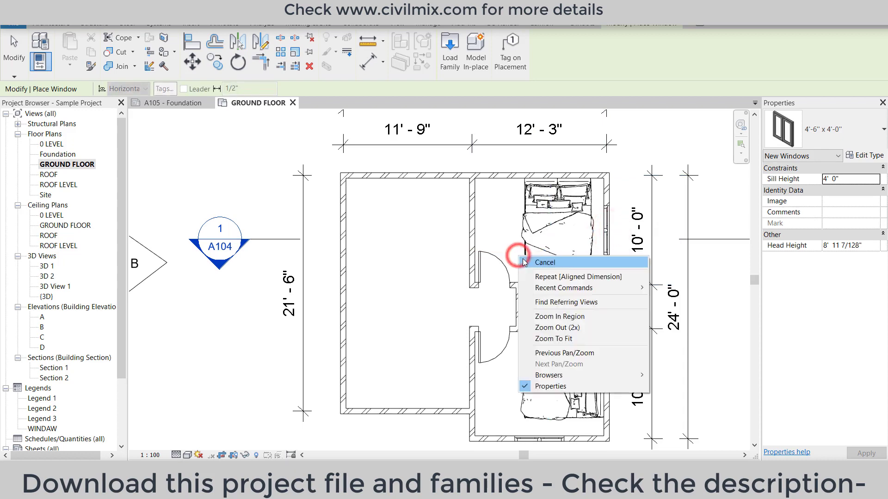
left_click(522, 253)
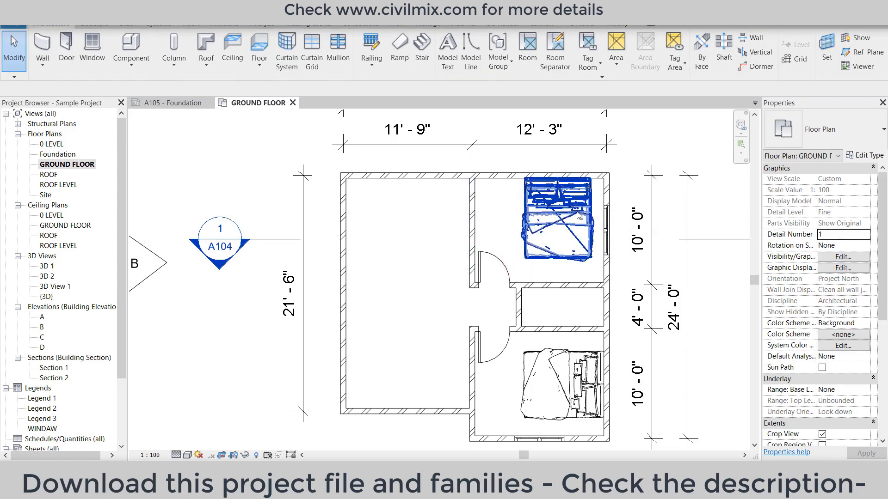
- Nudge the upper bedroom's right-wall window slightly upward
left_click(605, 223)
left_click_drag(605, 222, 605, 220)
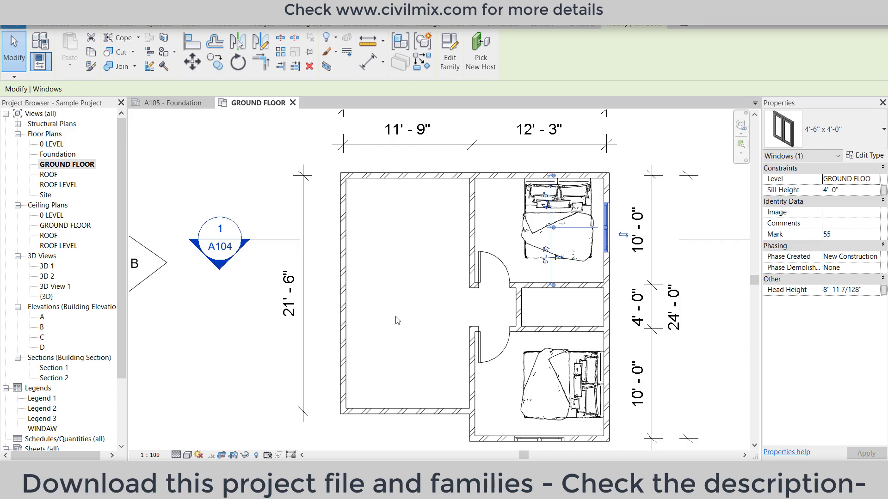
left_click(63, 25)
- Place a Door-Exterior-Double-Full Glass-Wood_Clad 60" x 80" door in the bottom wall, sill 1' 0"
left_click(67, 45)
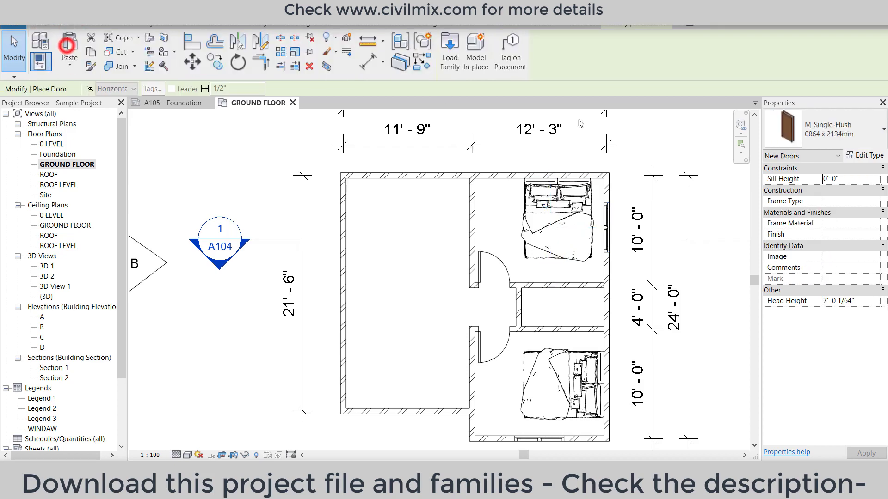
left_click(839, 136)
scroll(775, 298, "up", 3)
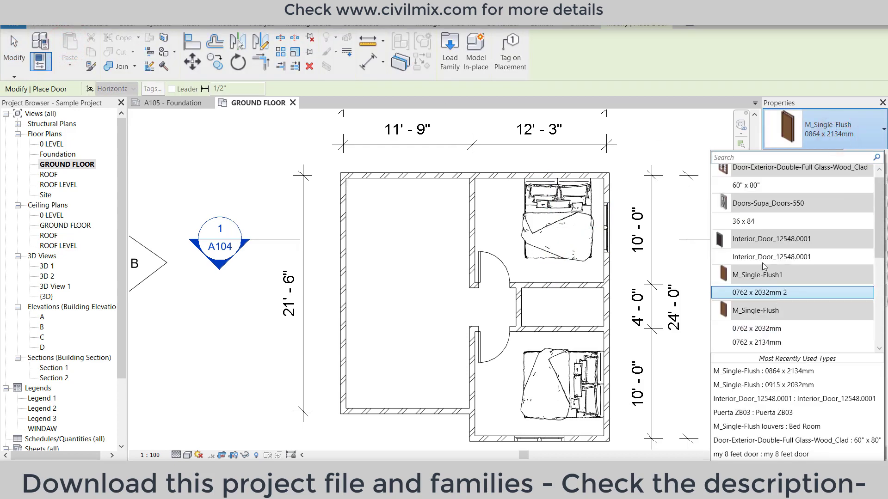
scroll(756, 194, "up", 1)
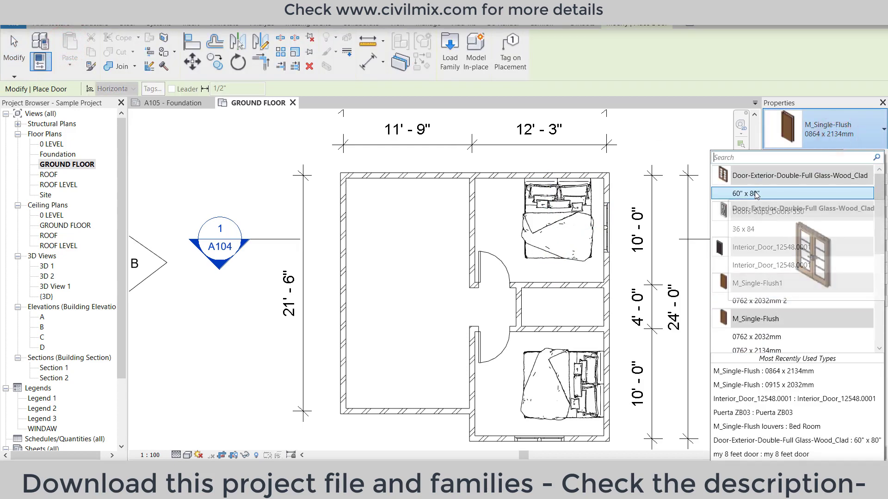
left_click(757, 194)
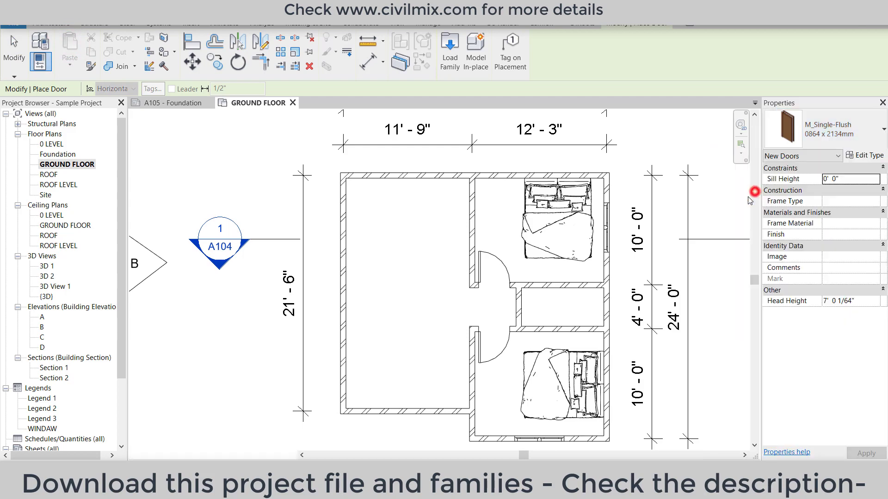
left_click(402, 411)
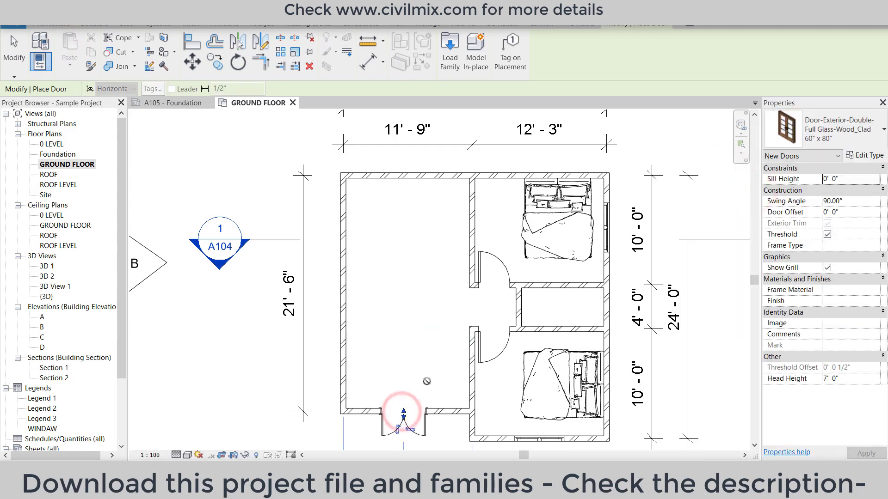
key("Escape")
key("Escape")
left_click(402, 405)
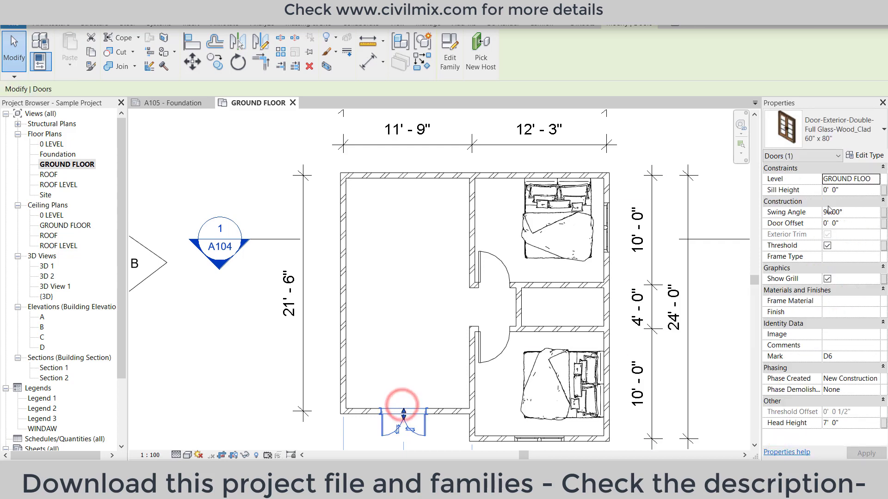
left_click(854, 189)
type("1")
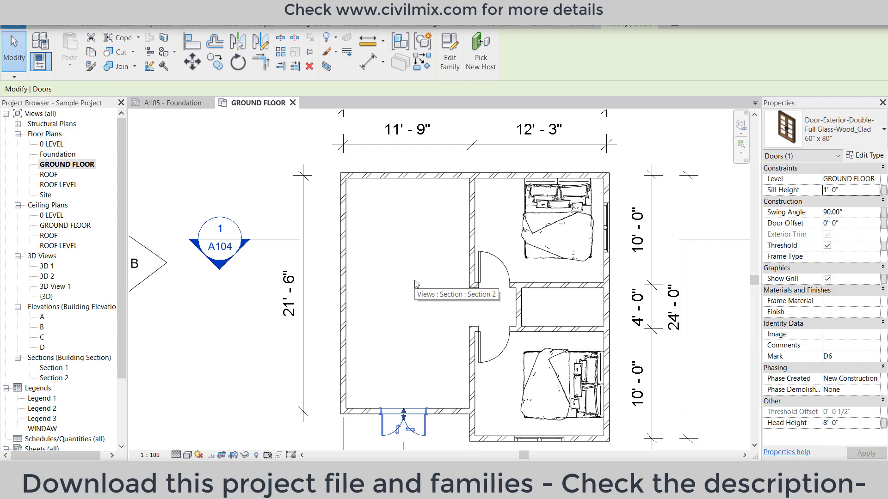
- Add two more 4'-6" x 4'-0" windows with 4' 0" sill to the large room's left wall
left_click(533, 438)
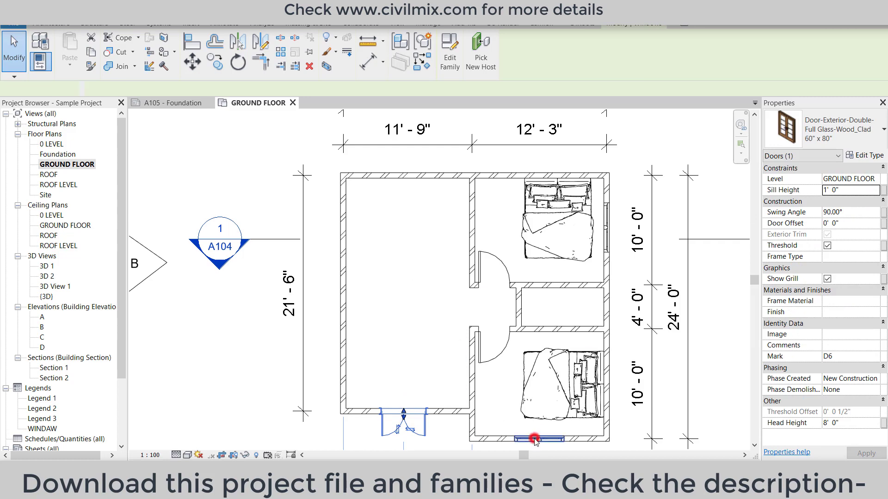
key("w")
key("n")
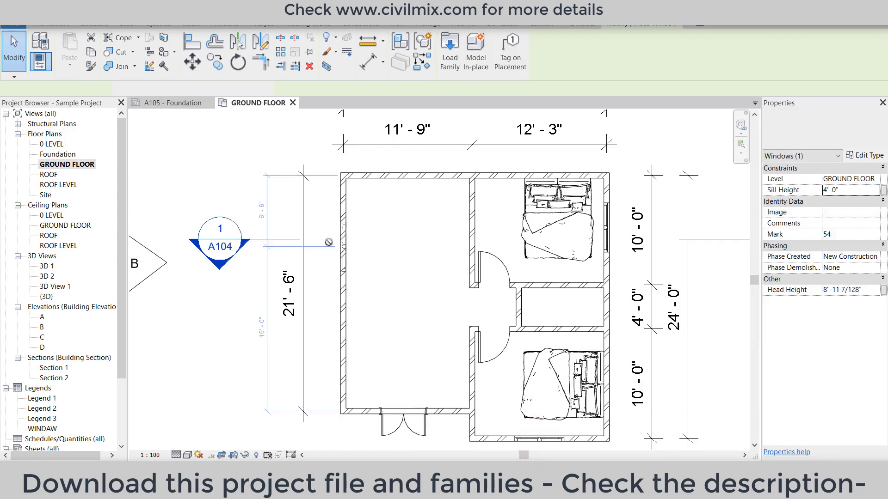
double_click(841, 179)
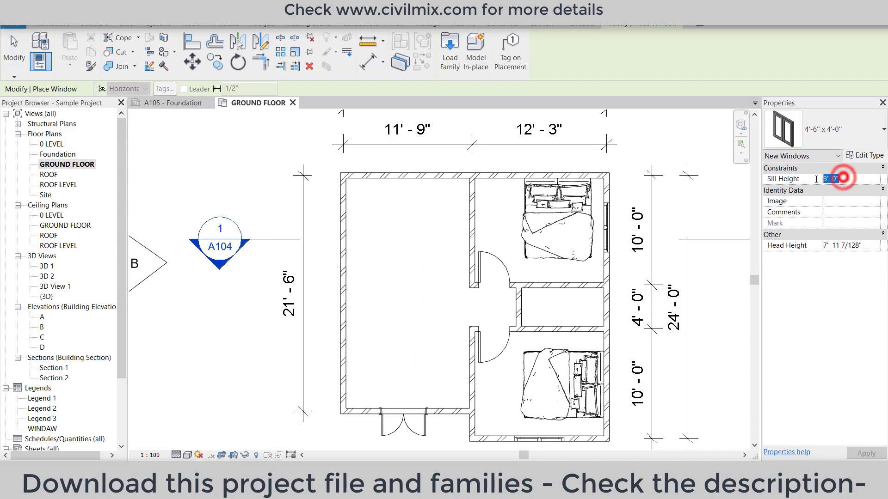
type("4")
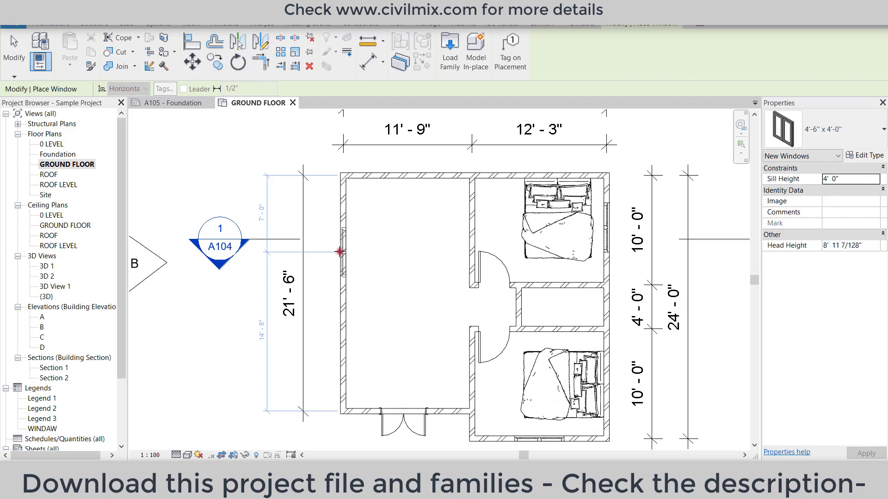
left_click(340, 251)
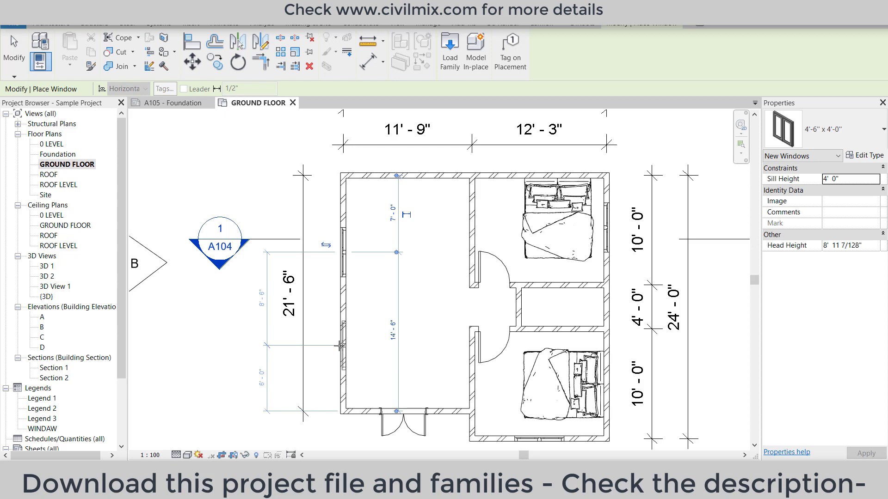
left_click(340, 345)
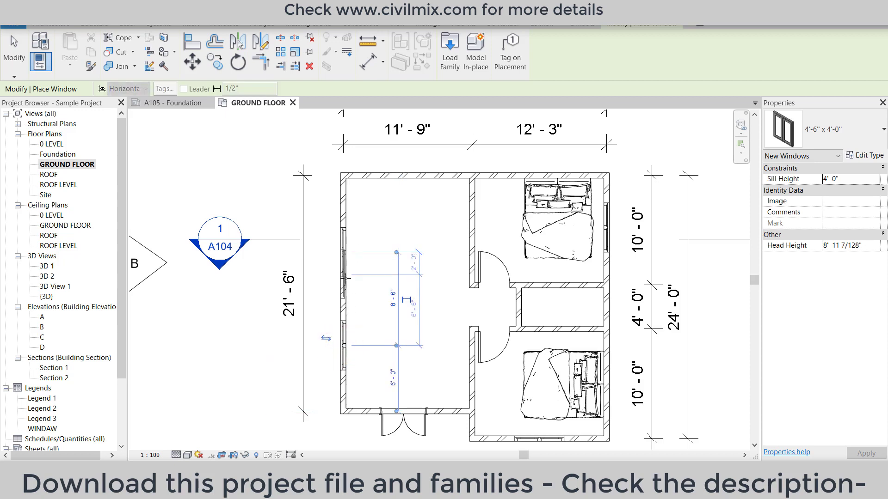
key("Escape")
- Change the lower left-wall window to 6'-9" x 4'-0" and slide it along the wall
left_click(340, 333)
left_click(884, 138)
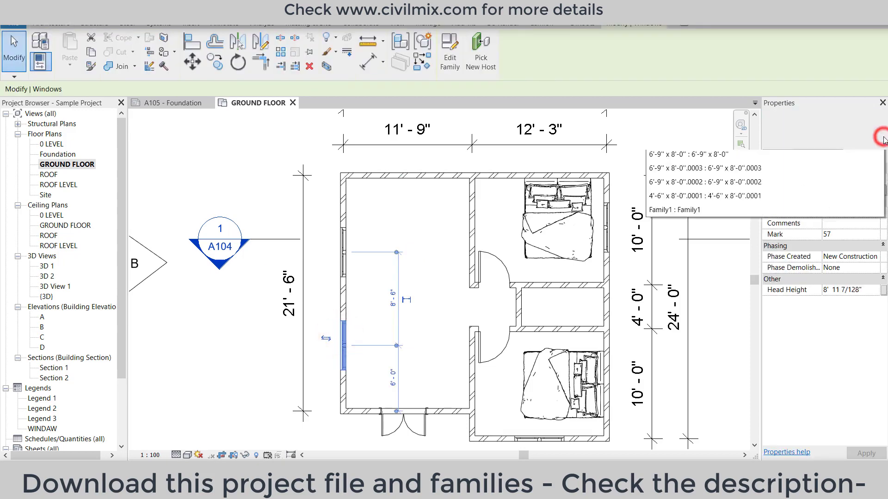
scroll(770, 291, "down", 2)
scroll(770, 291, "down", 2)
scroll(770, 293, "down", 3)
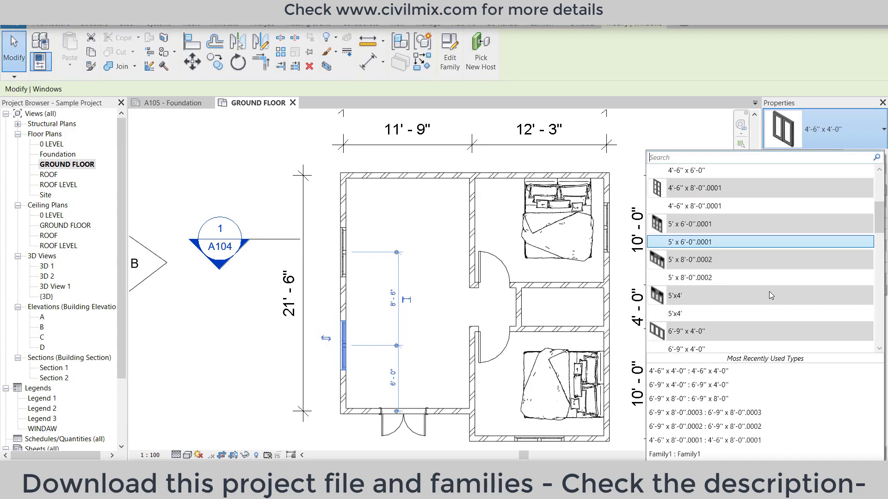
scroll(770, 291, "down", 2)
left_click(753, 320)
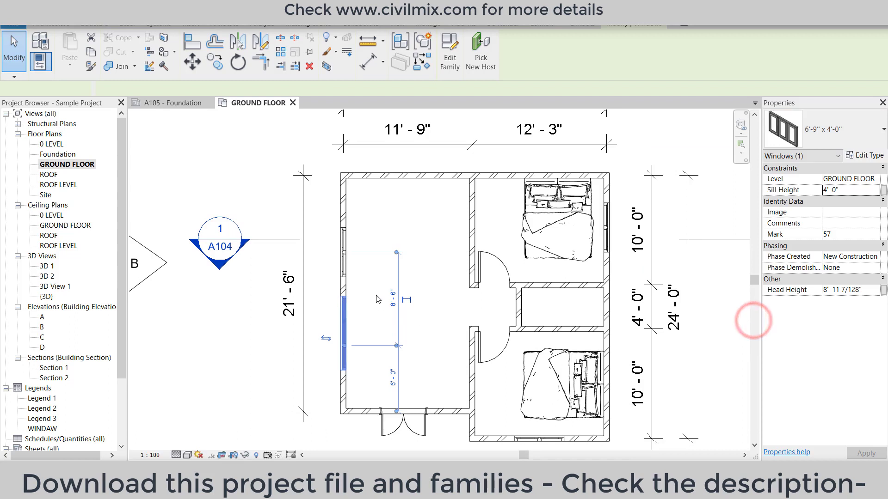
left_click(341, 323)
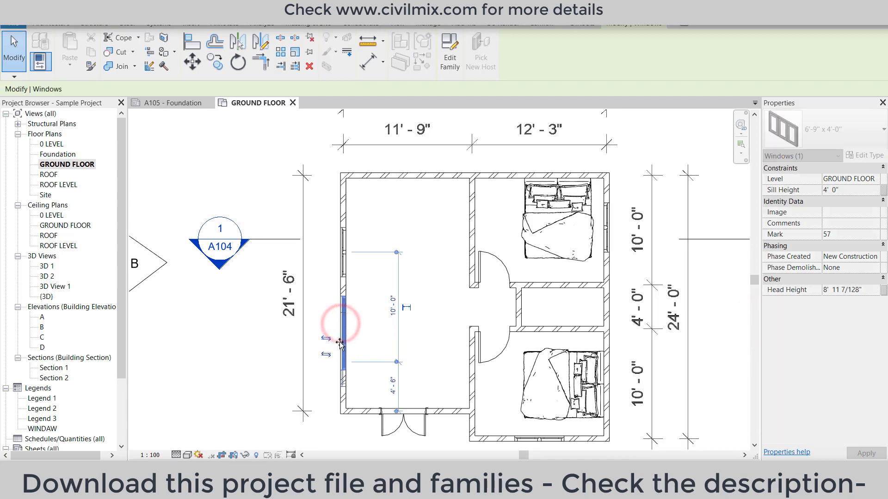
mouse_move(340, 352)
left_mouse_down()
mouse_move(342, 250)
mouse_move(351, 231)
left_mouse_up()
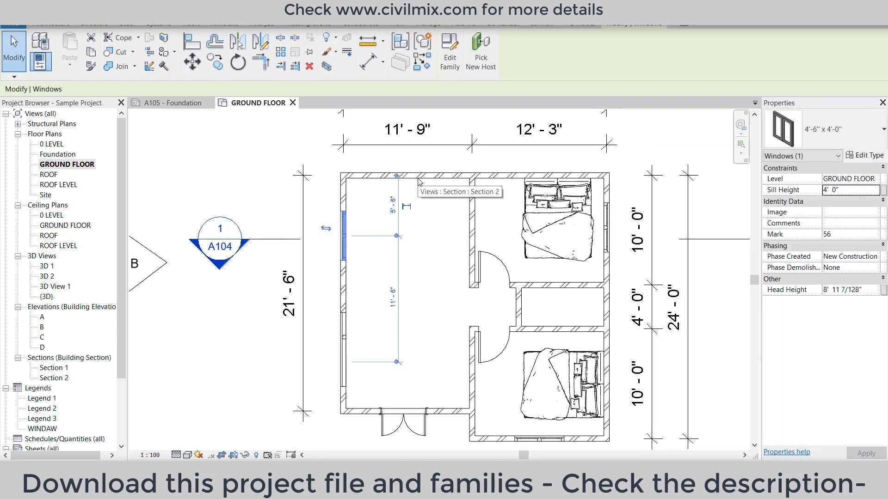
left_click(408, 263)
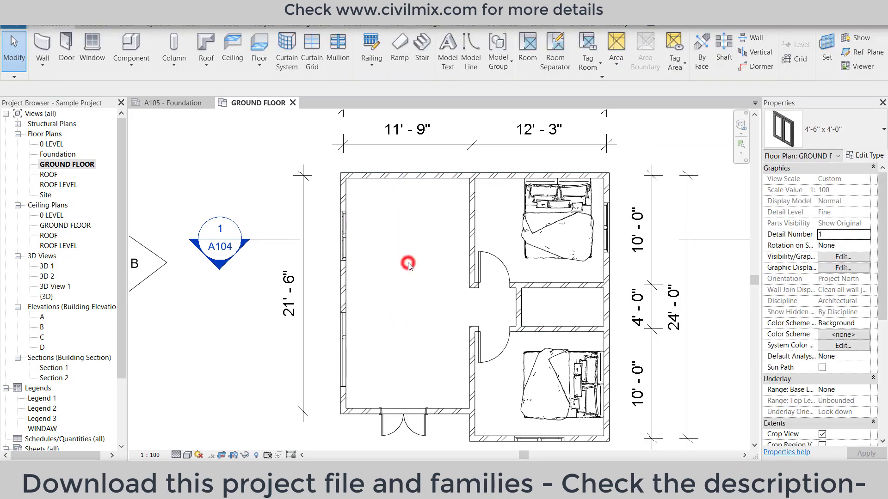
left_click(346, 328)
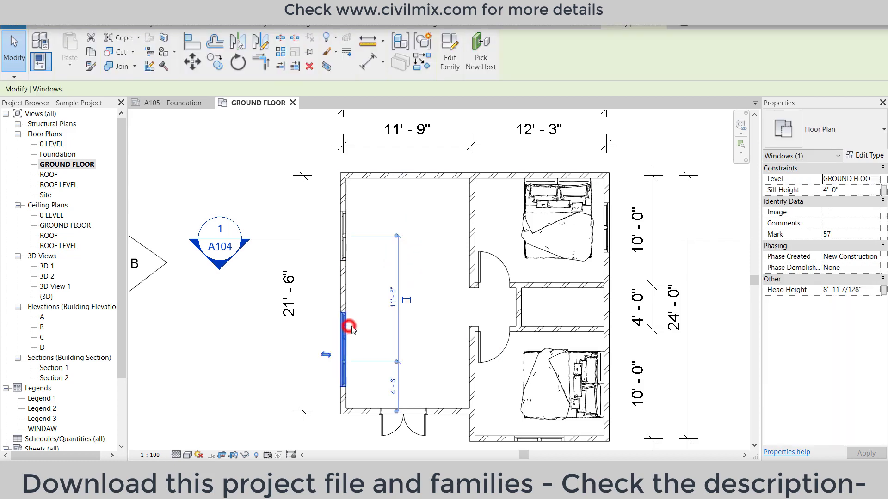
left_click(343, 242)
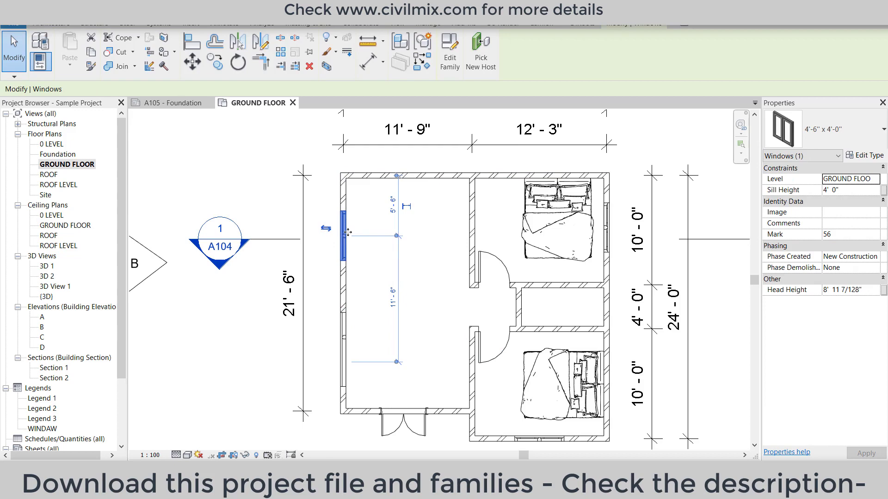
- Place an Interior_Door_12548.0001 door in the large left room's top wall beside the partition
left_click(51, 23)
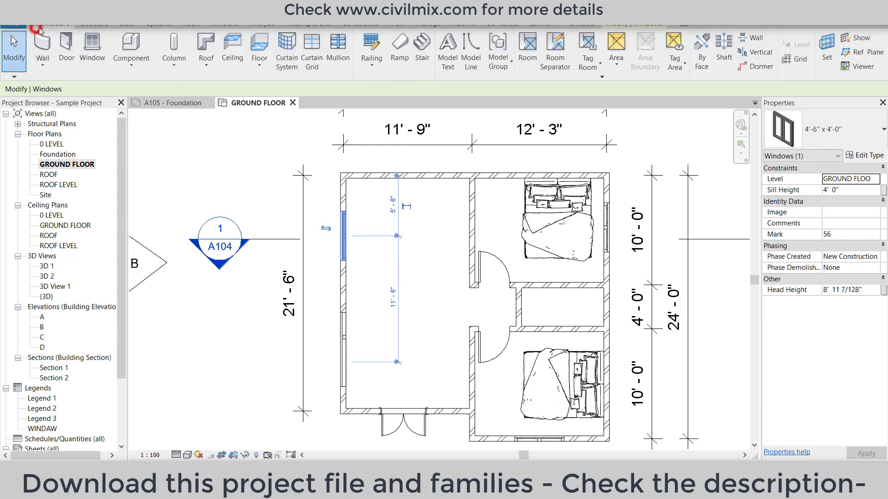
left_click(69, 40)
left_click(841, 133)
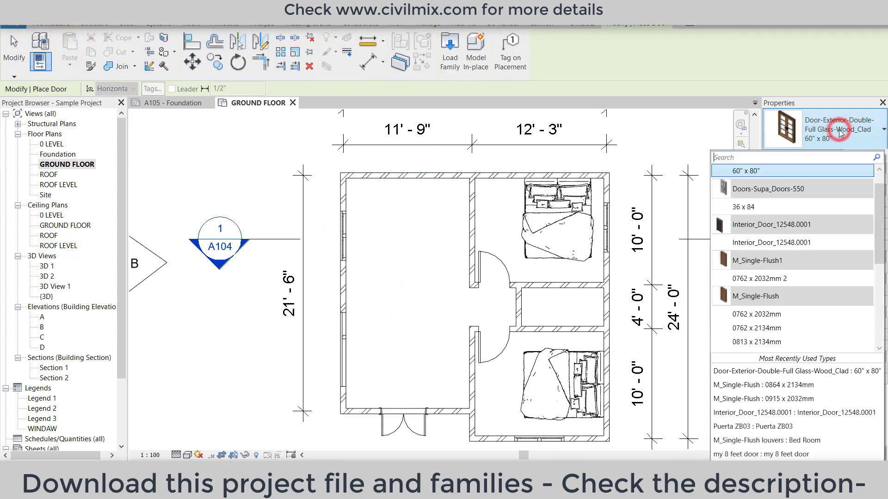
left_click(772, 242)
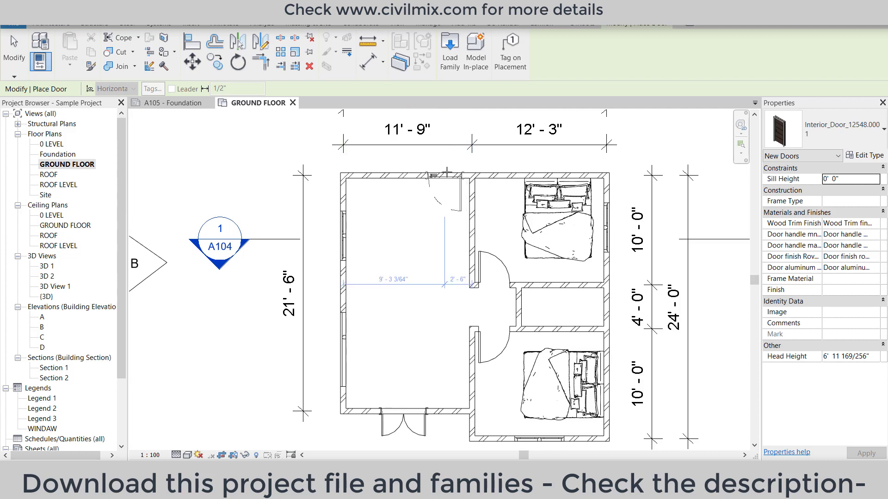
left_click(447, 173)
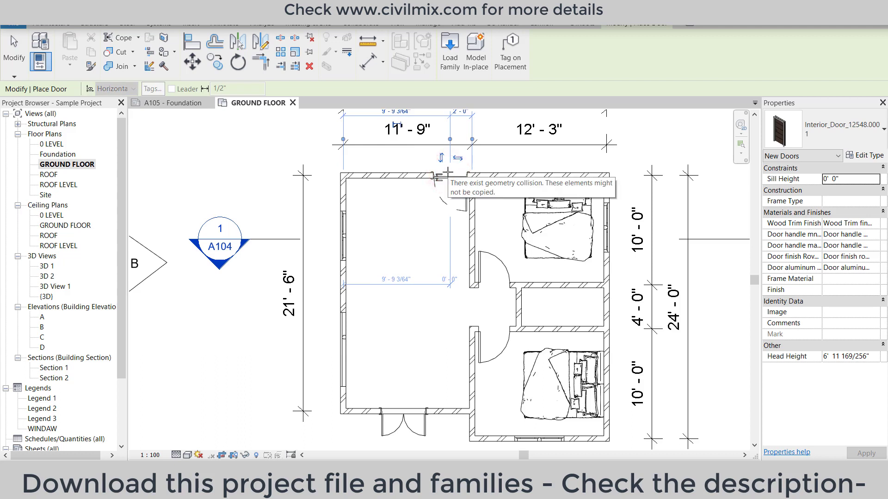
key("Escape")
key("Escape")
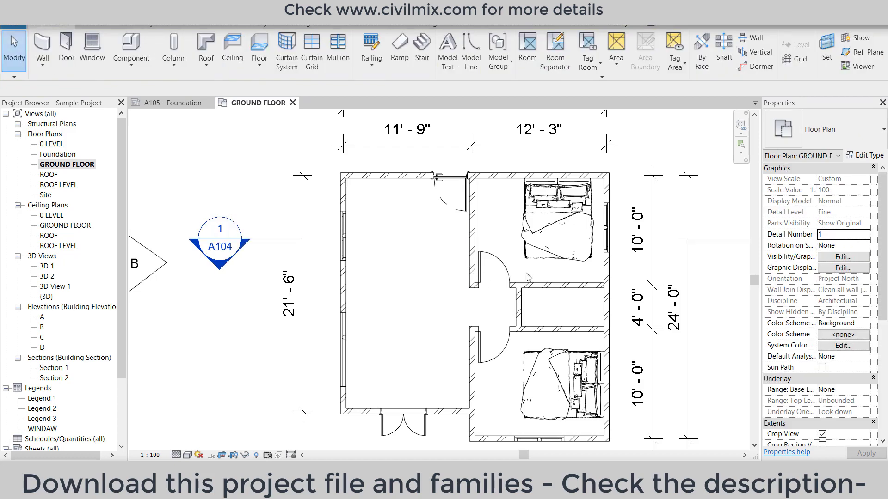
left_click(528, 284)
key("Delete")
key("r")
key("s")
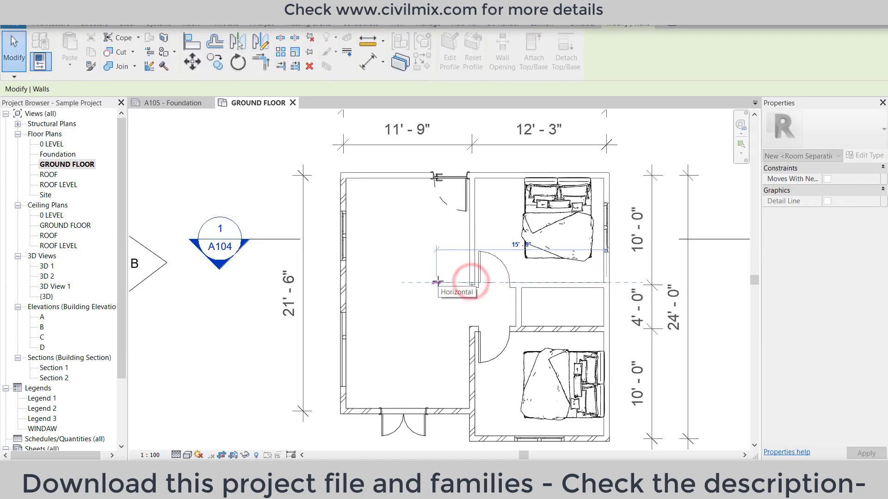
key("Escape")
key("Escape")
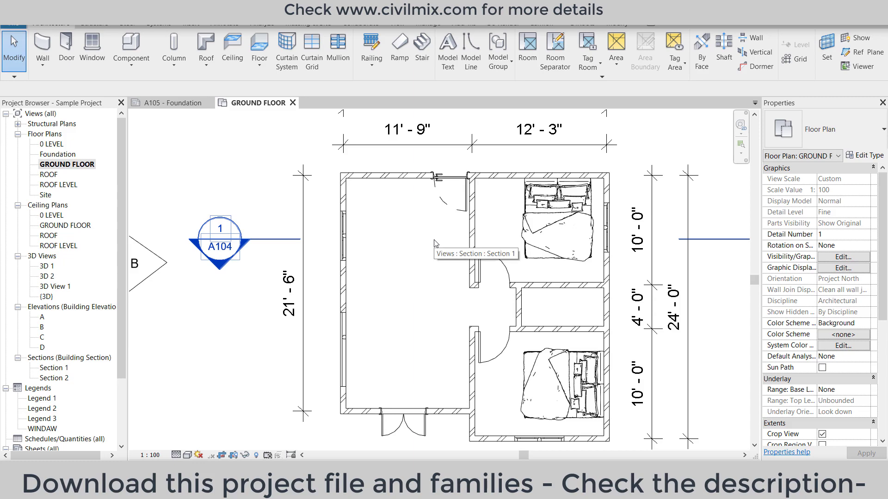
left_click(413, 175)
middle_click_drag(413, 175, 443, 306)
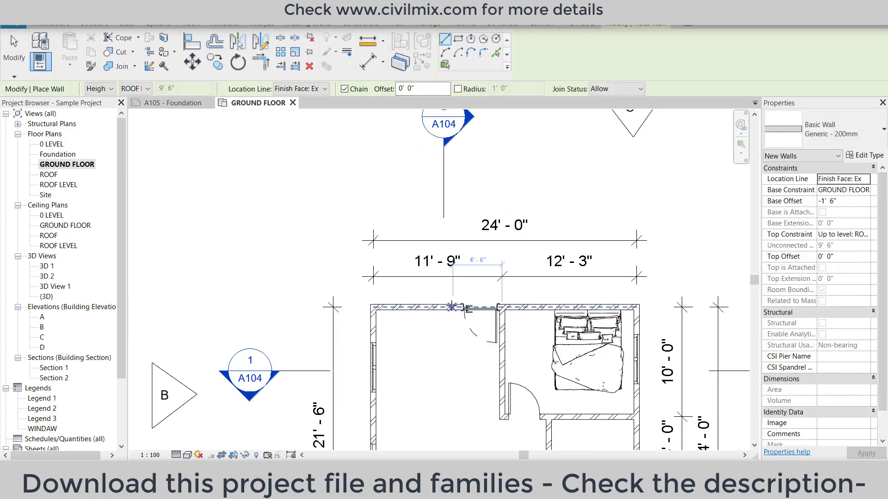
left_click(452, 307)
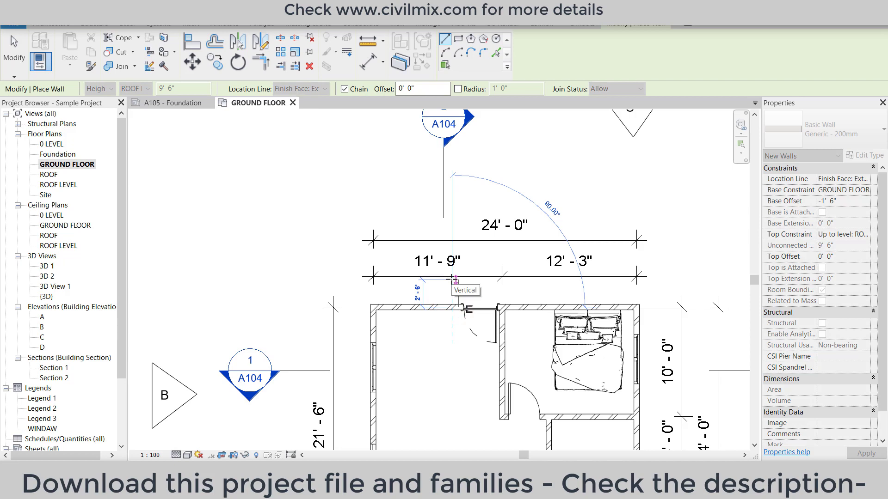
key("Escape")
key("Escape")
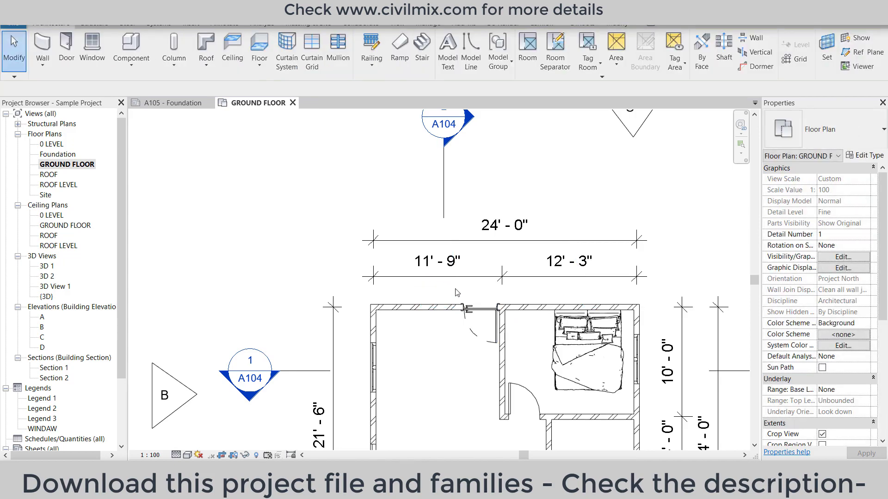
scroll(451, 283, "down", 2)
scroll(446, 275, "down", 1)
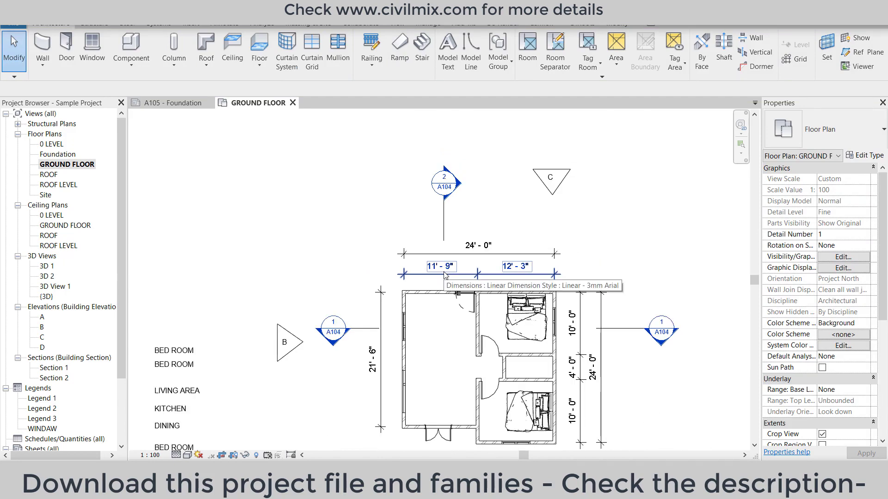
- Draw a 3'-6" Generic - 200mm wall from the left wall's inner face into the large room
scroll(406, 389, "up", 2)
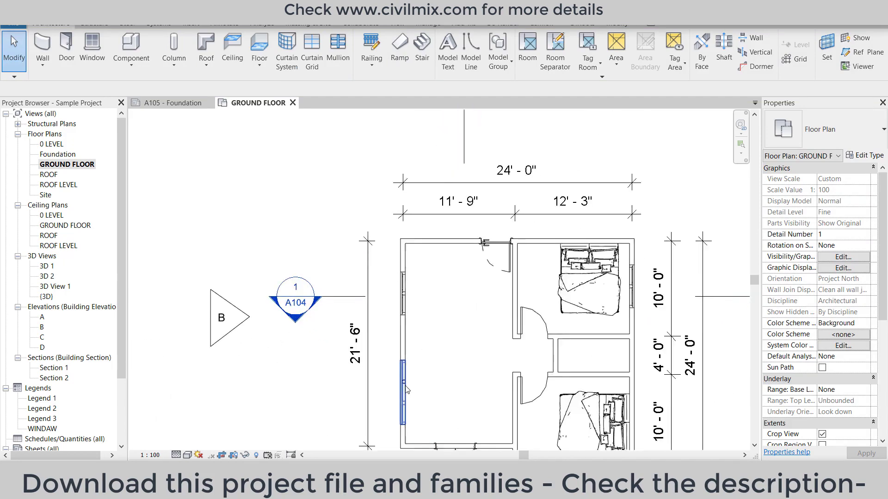
scroll(406, 390, "up", 1)
scroll(402, 379, "up", 1)
scroll(398, 367, "up", 1)
scroll(395, 356, "up", 1)
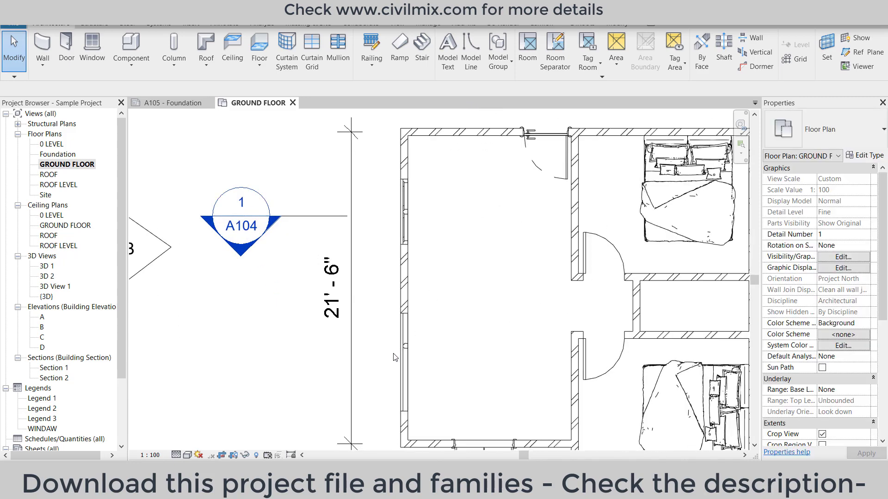
left_click(404, 293)
key("c")
key("s")
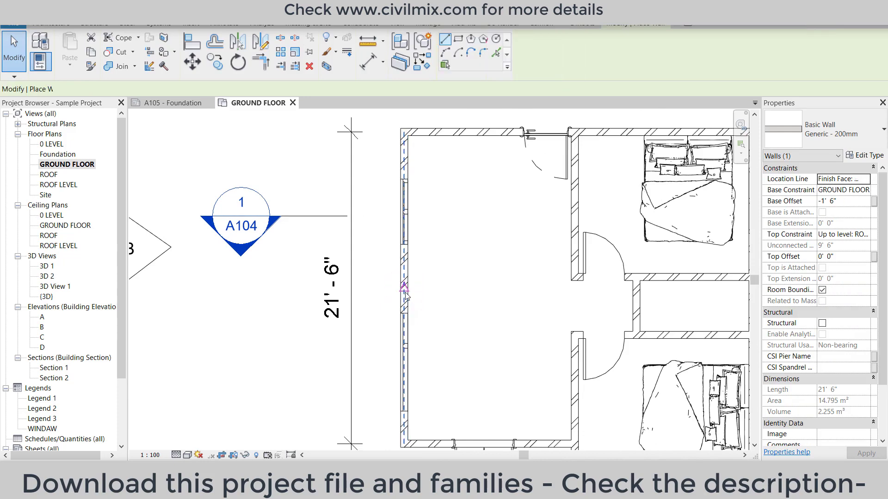
left_click(404, 287)
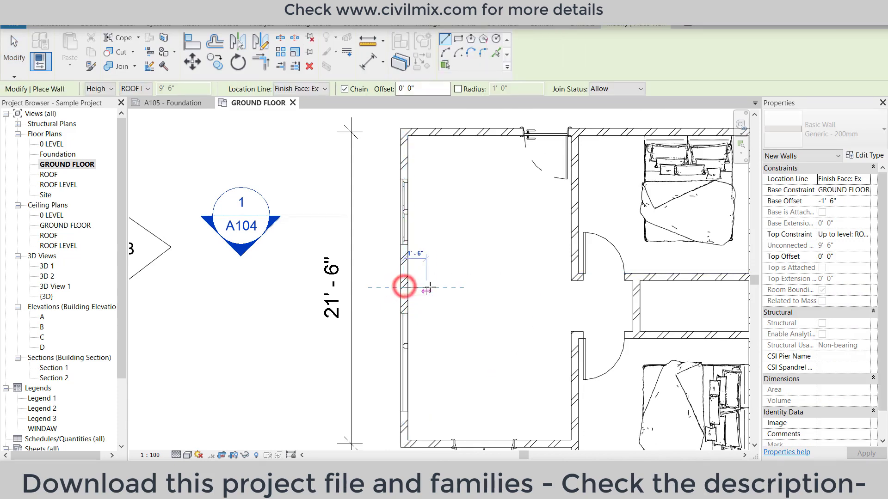
left_click(452, 290)
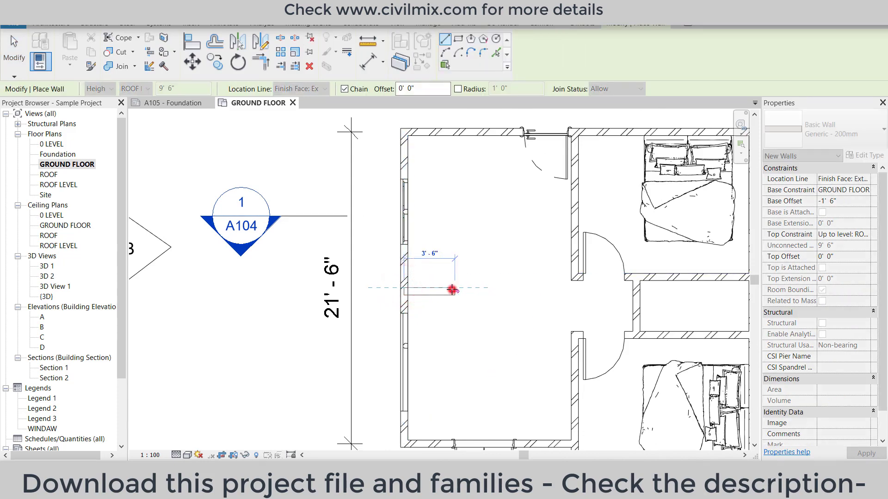
key("Escape")
key("Escape")
left_click(406, 212)
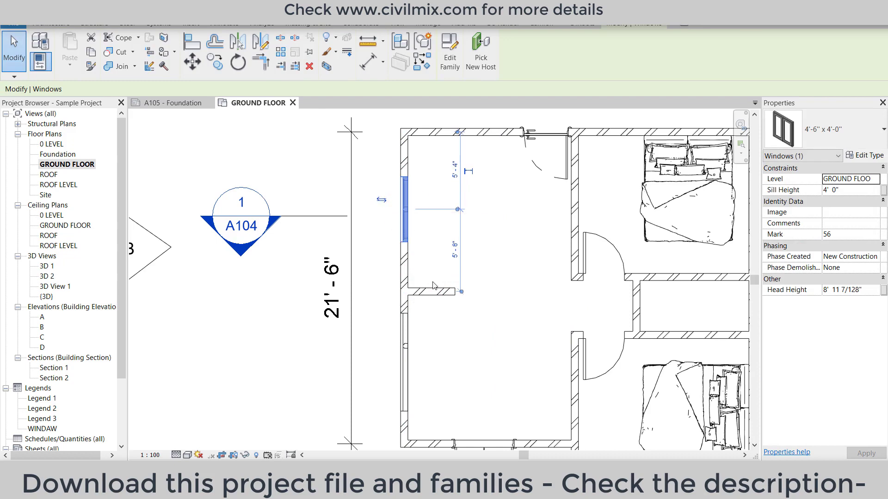
left_click(433, 293)
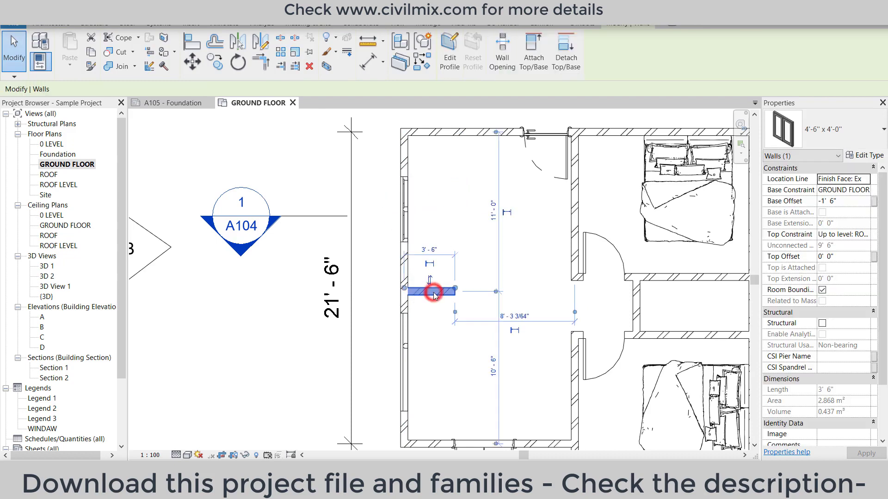
- Drag the short wall stub slightly up along the left wall
left_click(403, 355)
left_click_drag(403, 355, 403, 357)
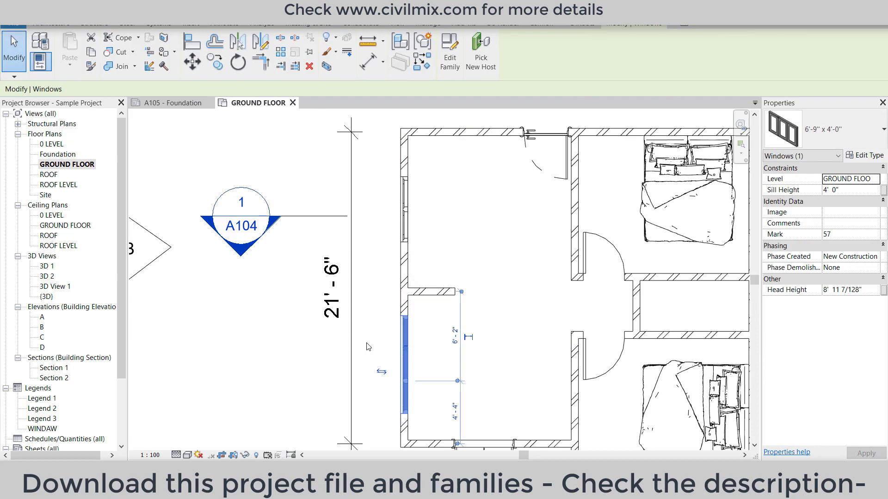
scroll(369, 347, "up", 1)
scroll(369, 344, "up", 1)
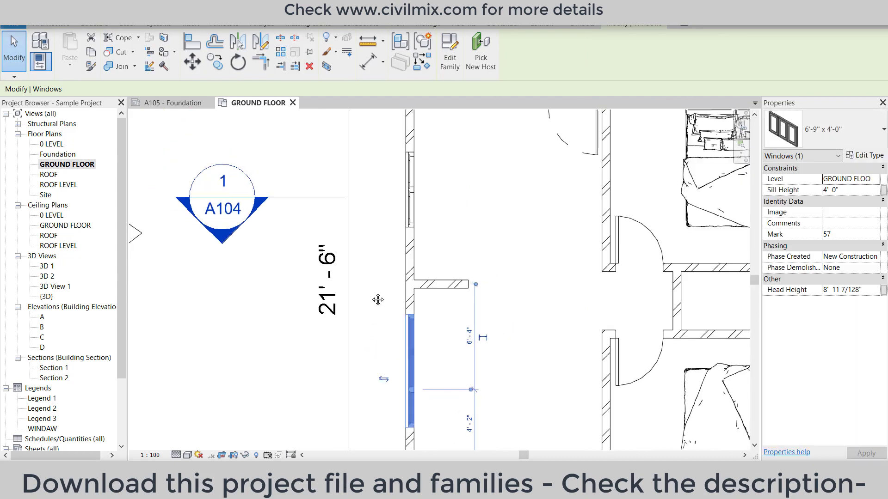
middle_click_drag(377, 299, 374, 284)
scroll(373, 296, "down", 1)
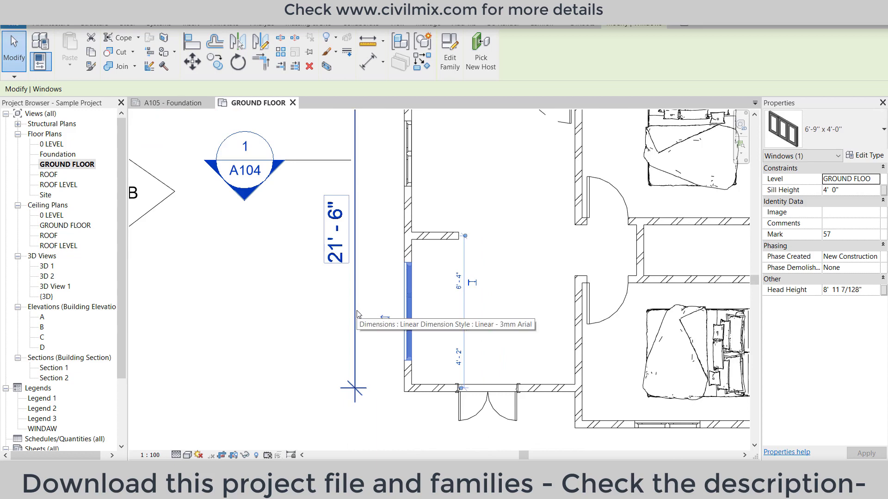
left_click(436, 235)
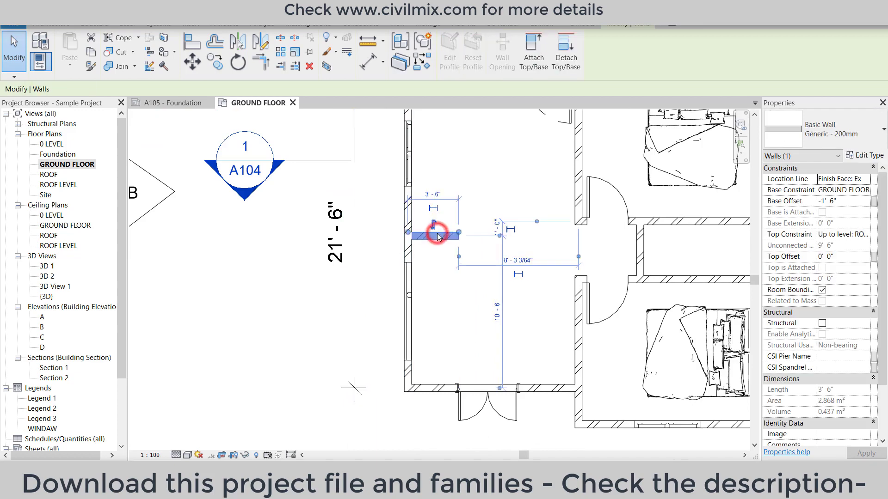
left_click_drag(438, 237, 438, 229)
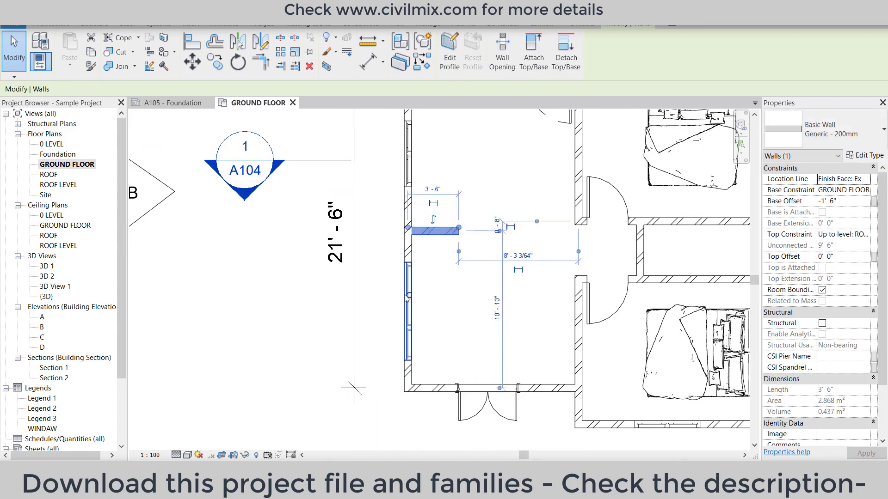
left_click(405, 296)
left_click(429, 234)
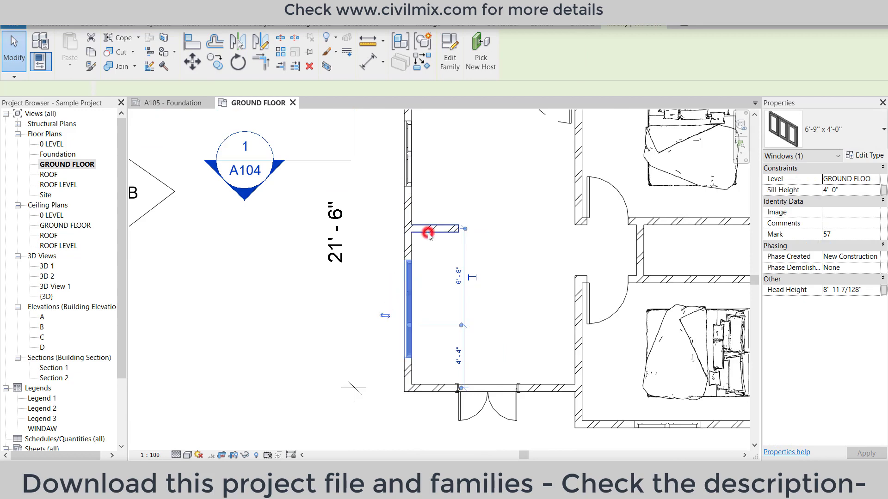
left_click(410, 281)
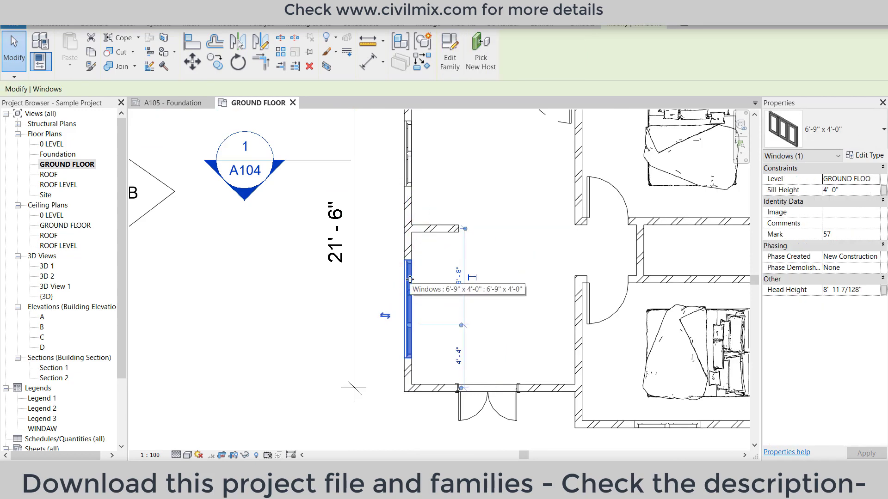
scroll(458, 308, "down", 1)
middle_click_drag(452, 303, 458, 342)
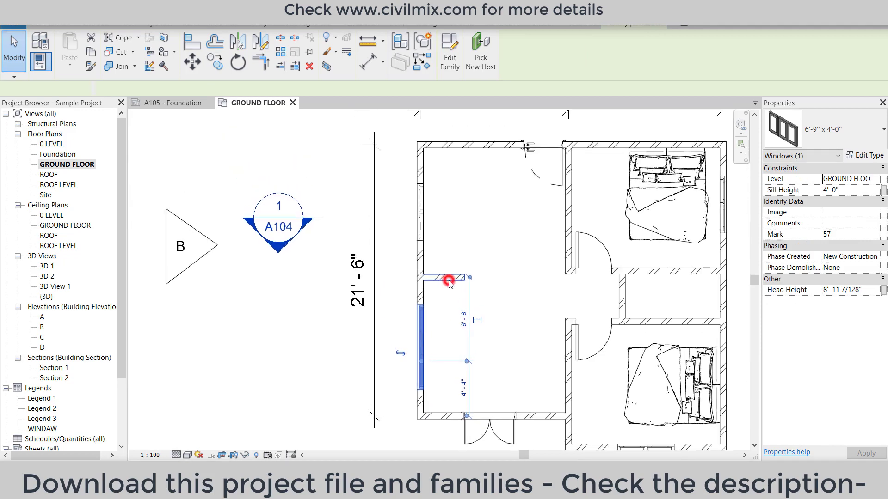
- Set the short wall's temporary distance dimension to 9'-0"
left_click(447, 277)
left_click(503, 209)
type("8")
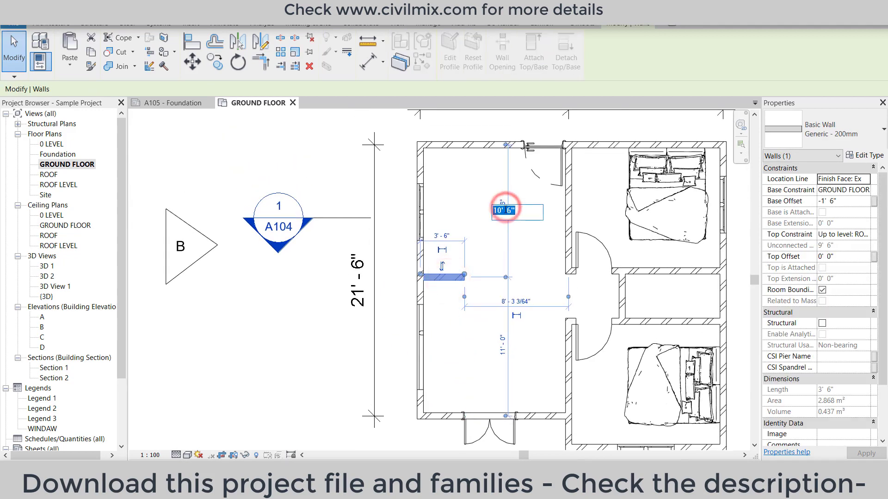
key("Return")
left_click(502, 194)
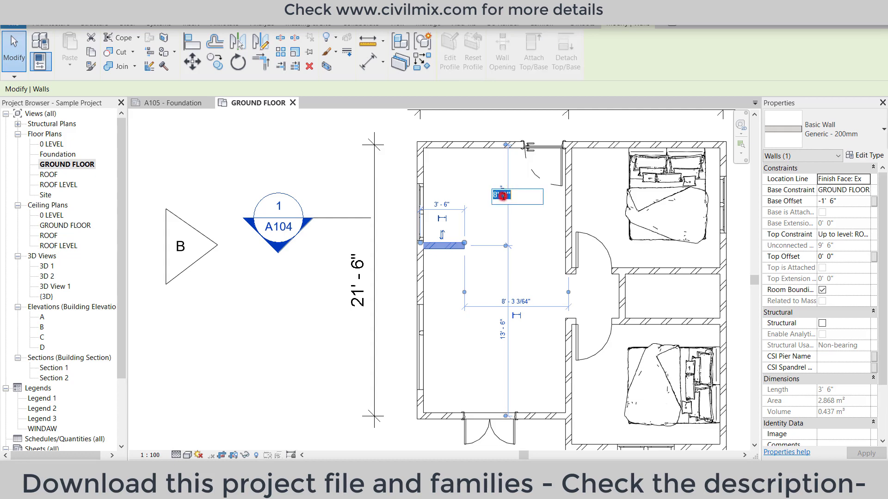
type("9")
key("Return")
- Nudge both left-wall windows up, then show My families in File Explorer
left_click(421, 209)
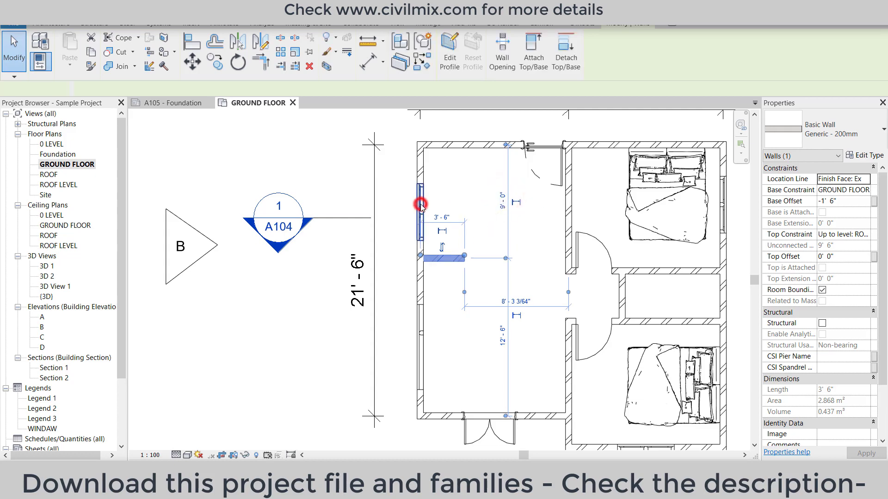
key("Up")
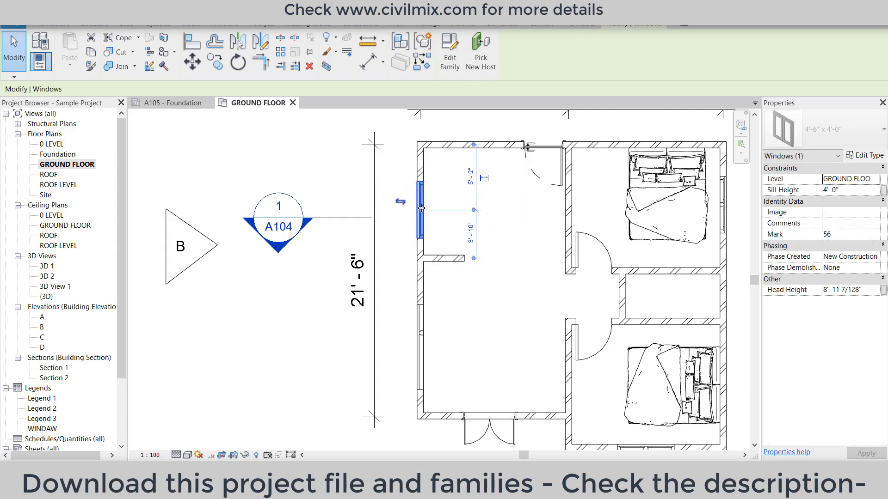
key("Up")
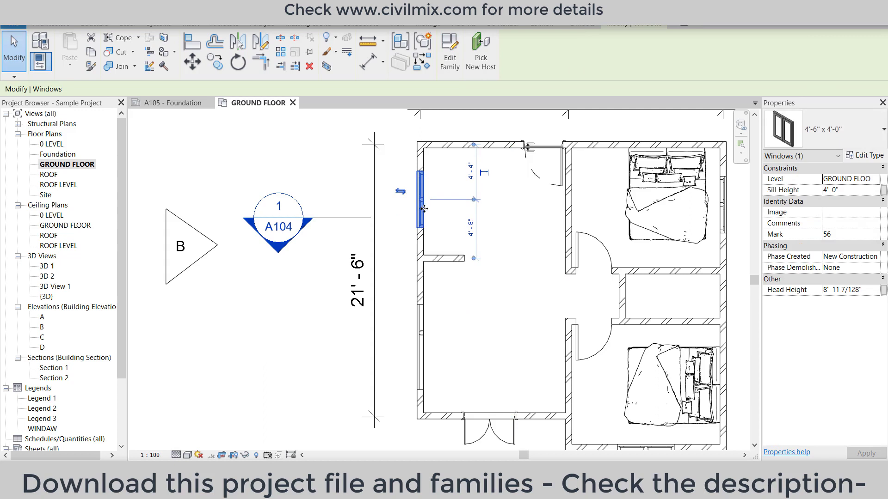
key("Up")
left_click(421, 331)
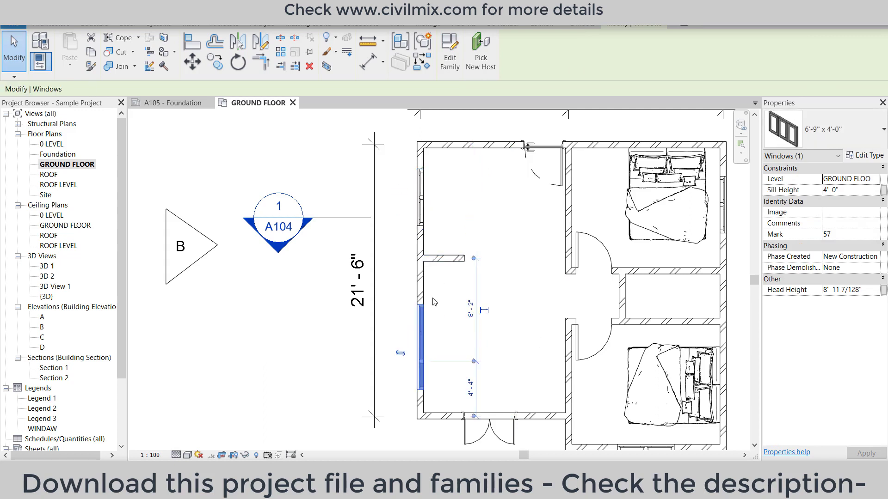
key("Up")
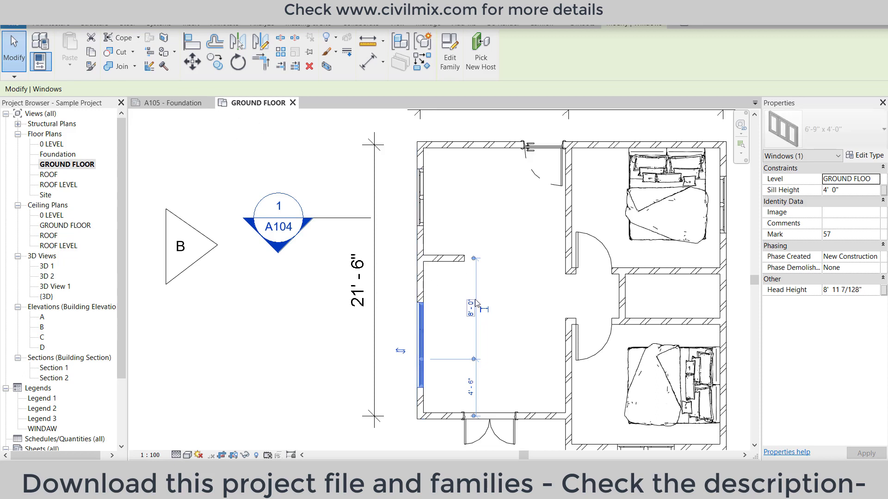
key("Up")
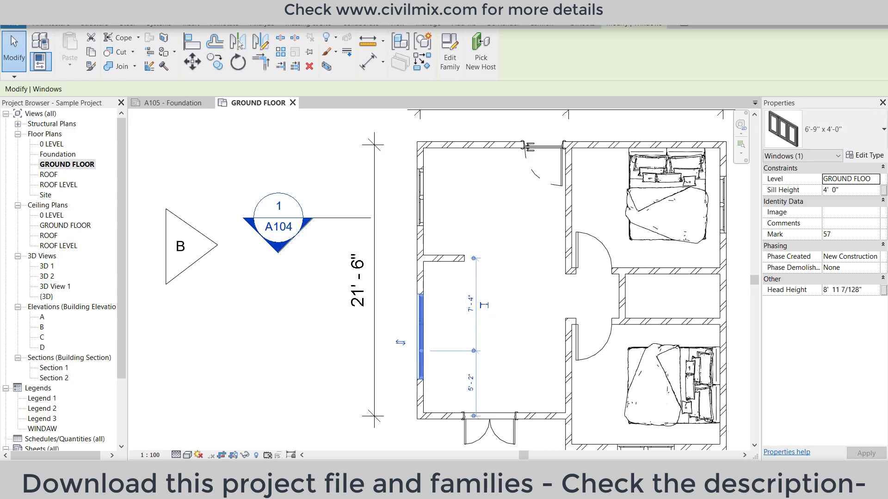
left_click(445, 440)
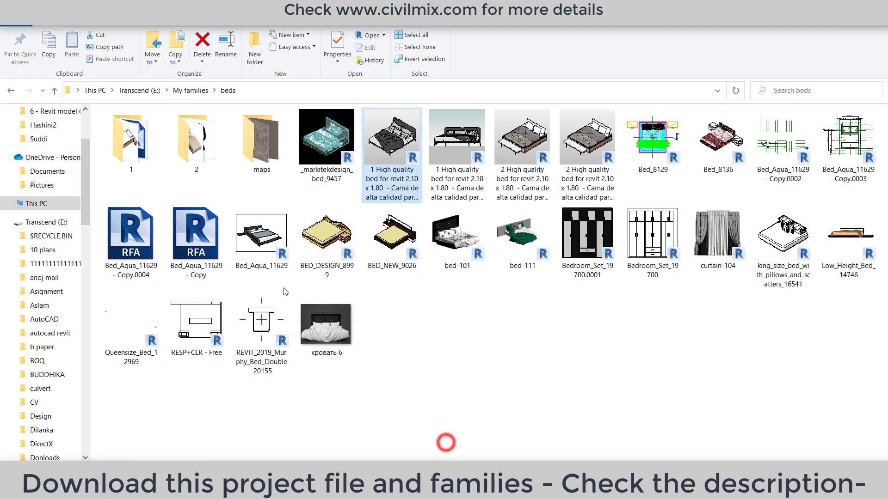
left_click(54, 90)
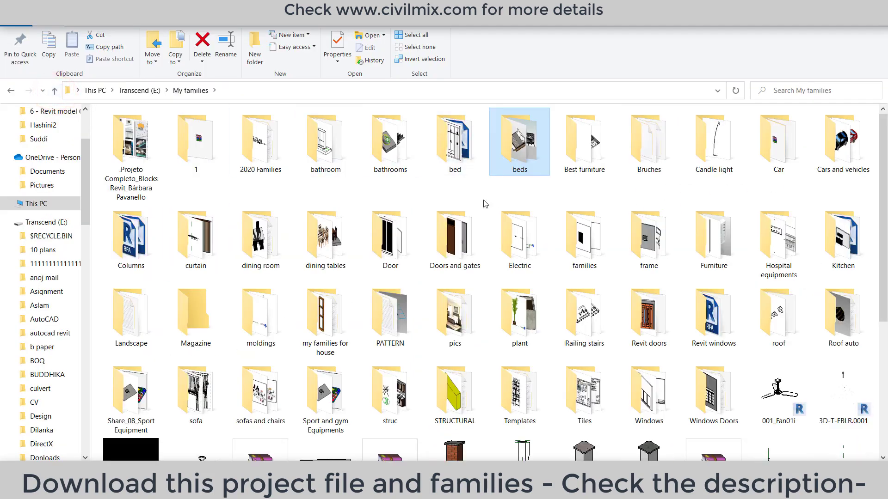
- Open the dining tables folder and drag the GRUPO 03 set into the Revit plan
double_click(309, 259)
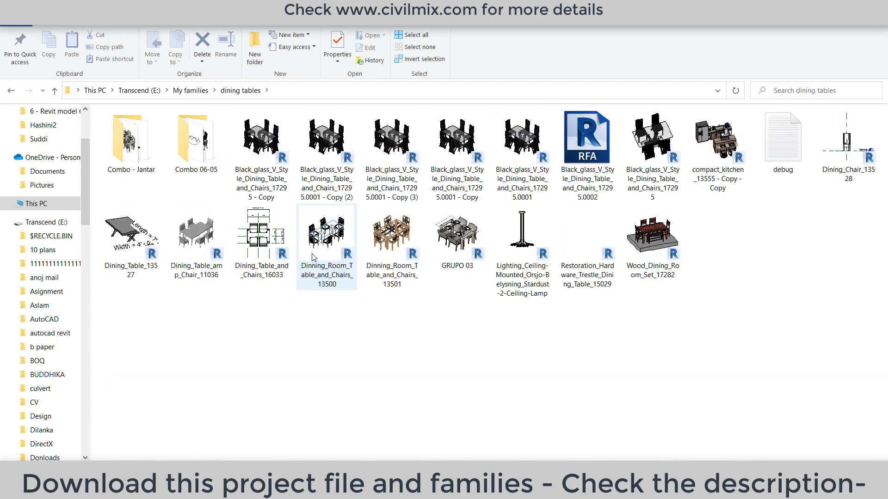
mouse_move(458, 231)
left_mouse_down()
mouse_move(470, 455)
mouse_move(544, 322)
left_mouse_up()
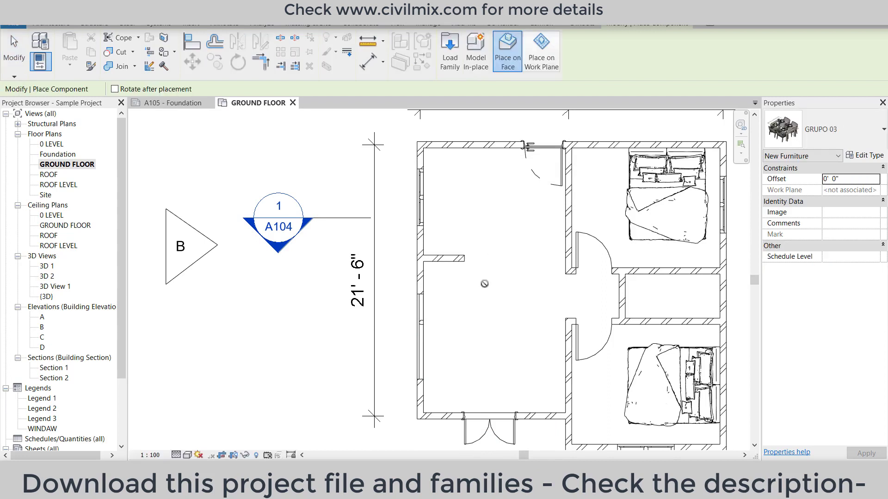
- Place the GRUPO 03 dining set in the left room, shifted slightly left
left_click(536, 65)
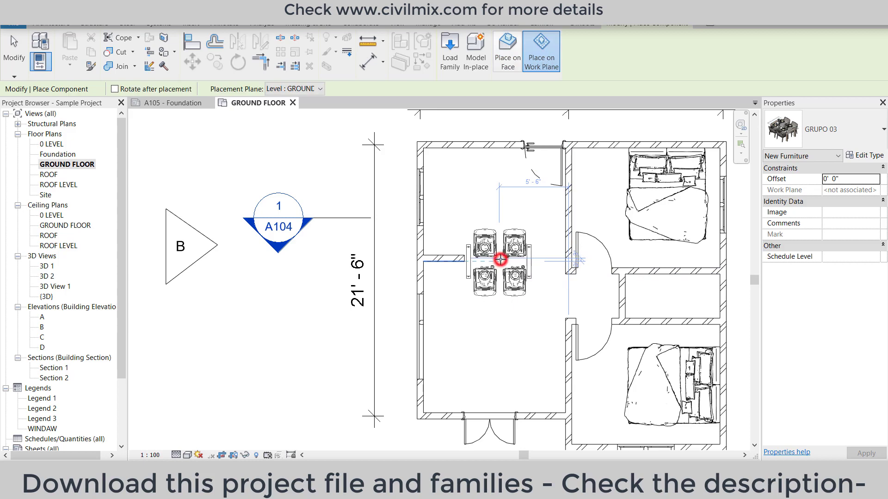
left_click(500, 262)
left_click(494, 319)
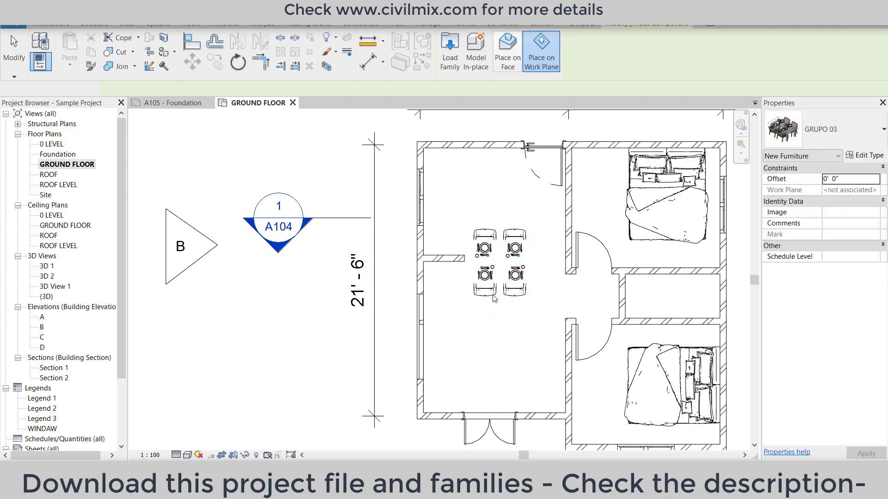
key("Escape")
key("Escape")
left_click(493, 274)
left_click_drag(492, 275, 490, 275)
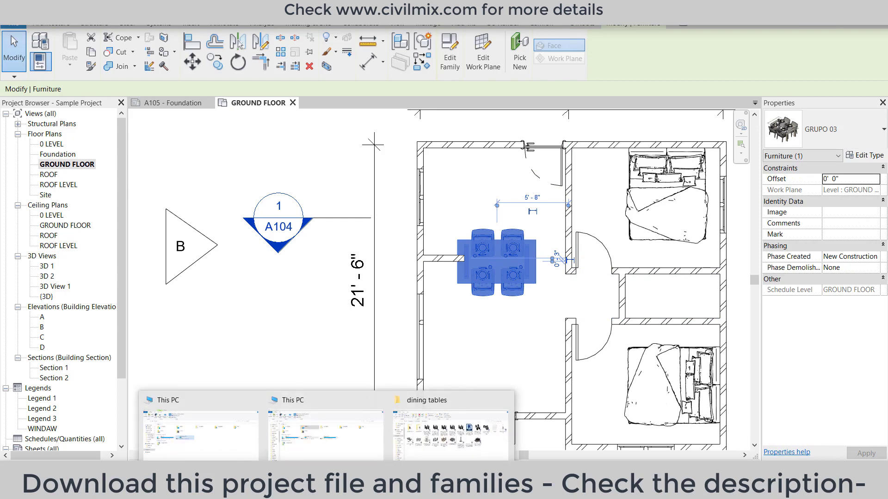
- Replace the GRUPO 03 set with the Black_glass dining table in the same spot
left_click(424, 442)
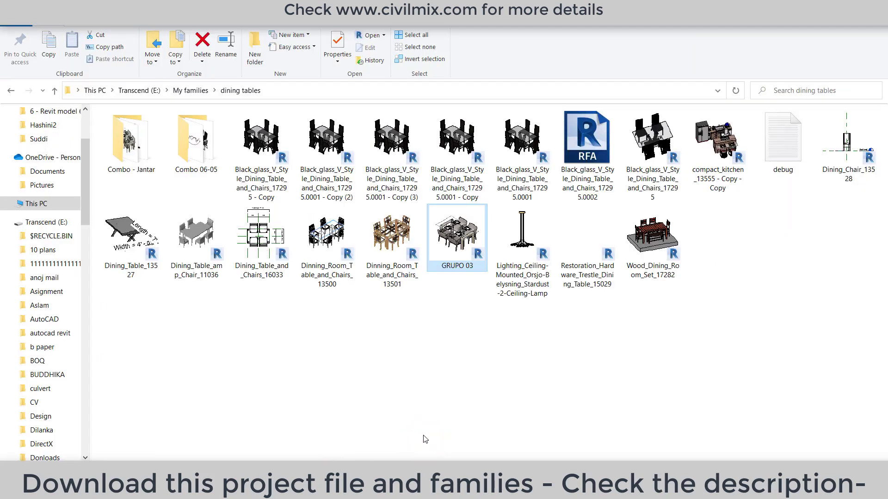
mouse_move(652, 138)
left_mouse_down()
mouse_move(474, 456)
mouse_move(504, 370)
left_mouse_up()
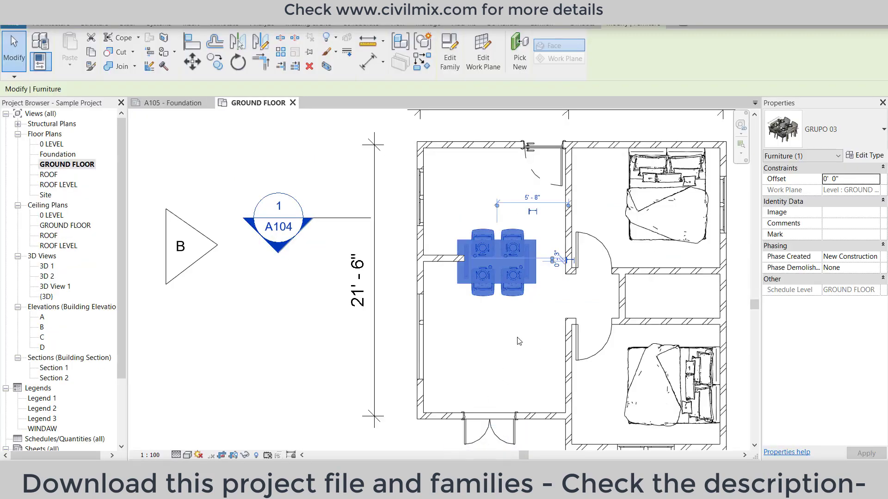
left_click(498, 332)
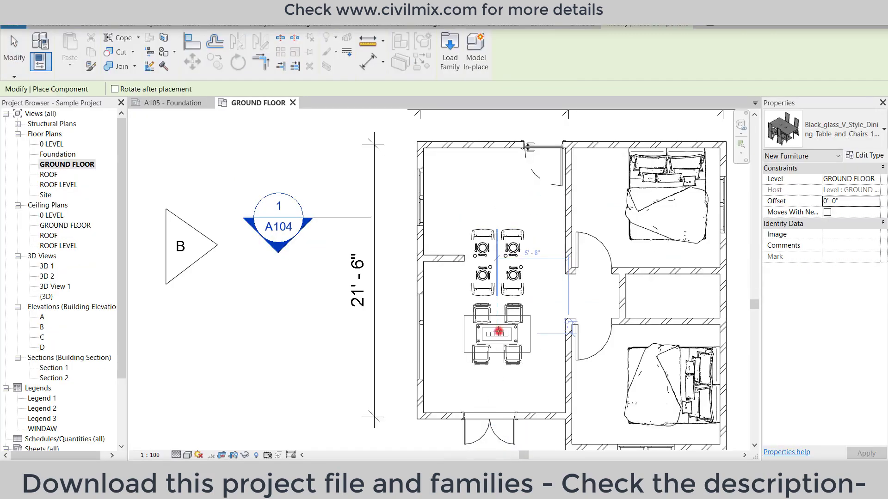
key("Escape")
left_click(496, 256)
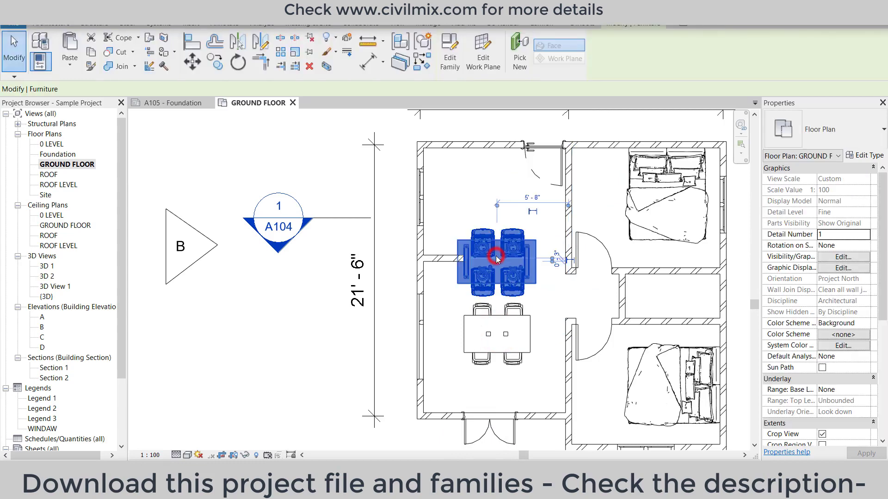
key("Delete")
left_click(481, 319)
left_click_drag(481, 319, 496, 253, "ctrl")
- Check the dining table's position, then show My families in File Explorer
left_click(545, 316)
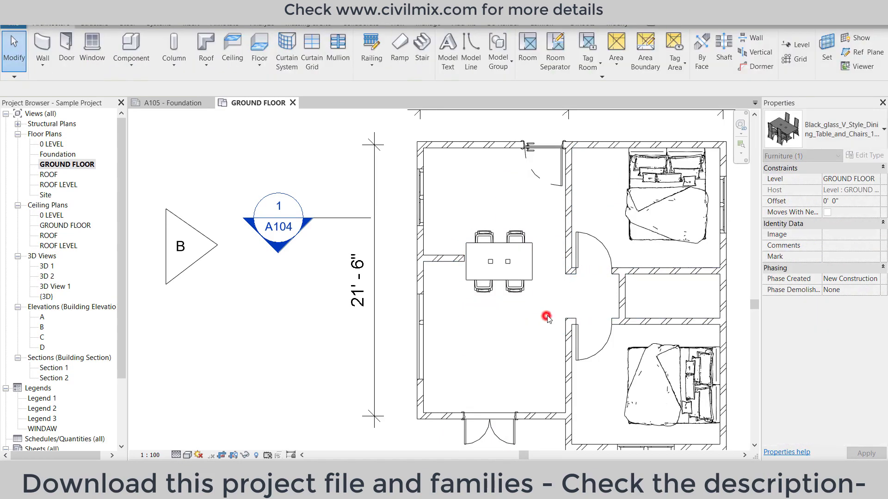
left_click(508, 256)
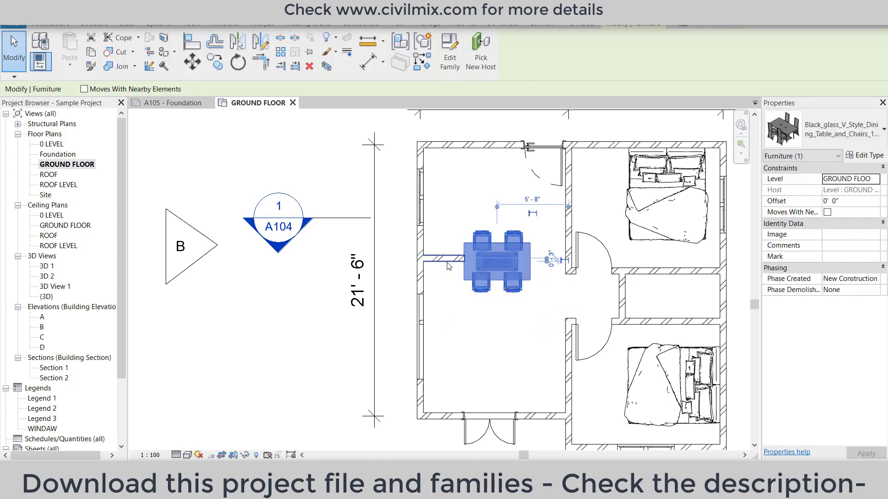
left_click(446, 260)
left_click(491, 271)
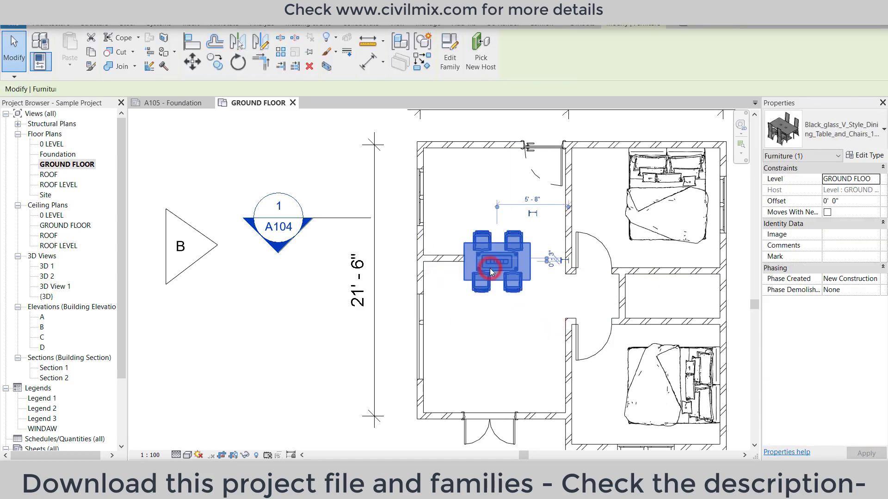
scroll(456, 267, "up", 4)
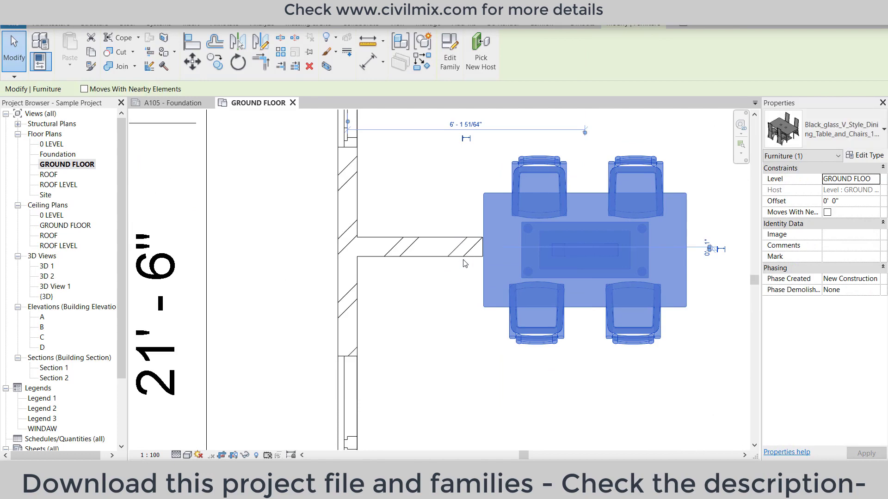
scroll(462, 263, "up", 3)
scroll(469, 253, "down", 3)
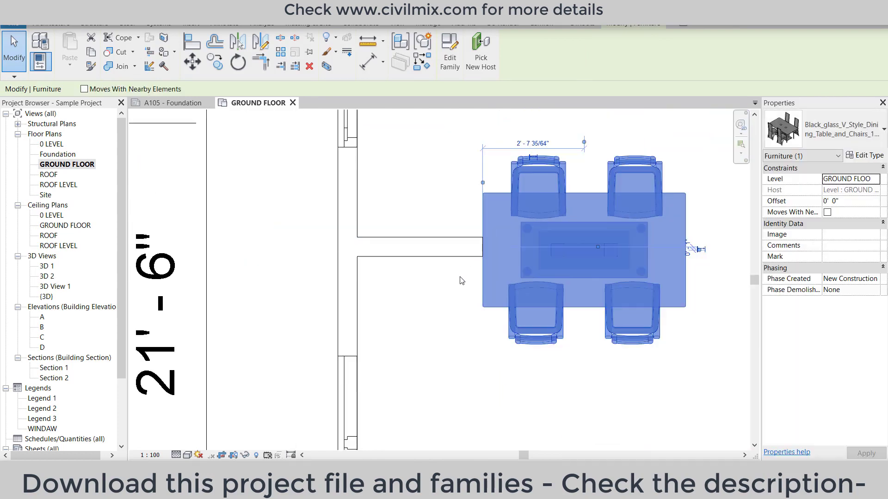
left_click(456, 284)
scroll(455, 285, "down", 2)
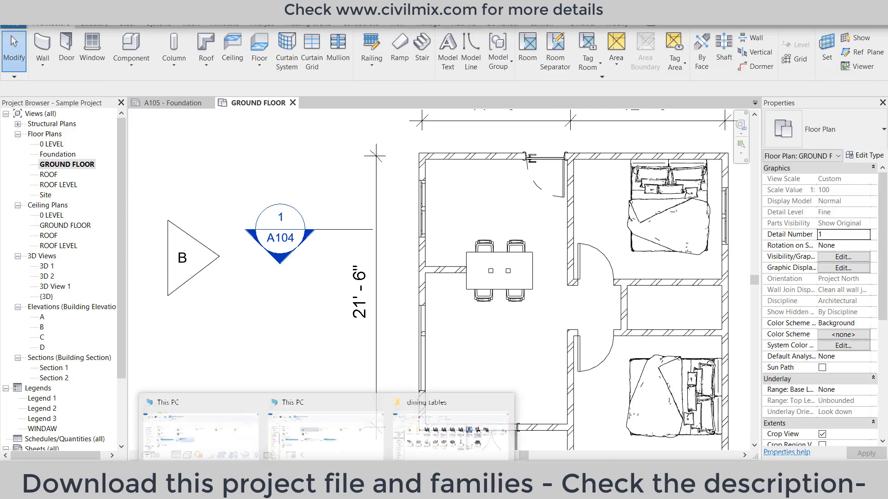
left_click(410, 442)
left_click(54, 93)
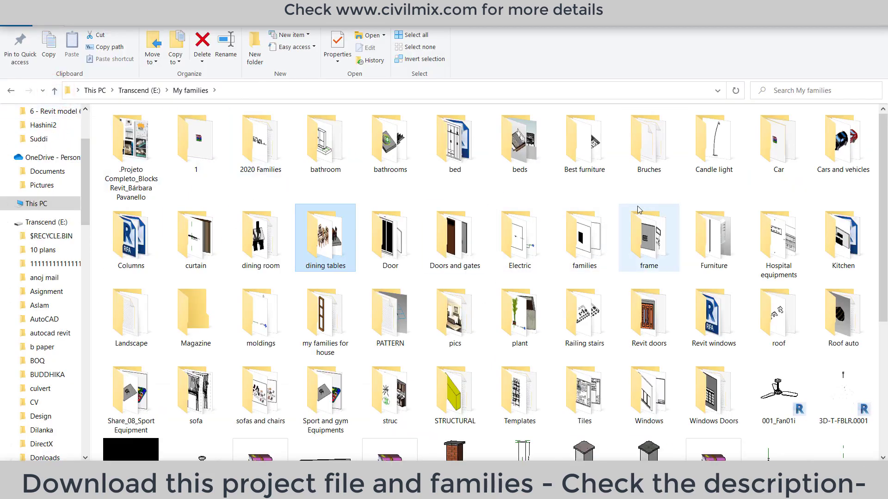
- Open the bathroom folder and drag Water_Closet_Toilet into the Revit plan
double_click(339, 166)
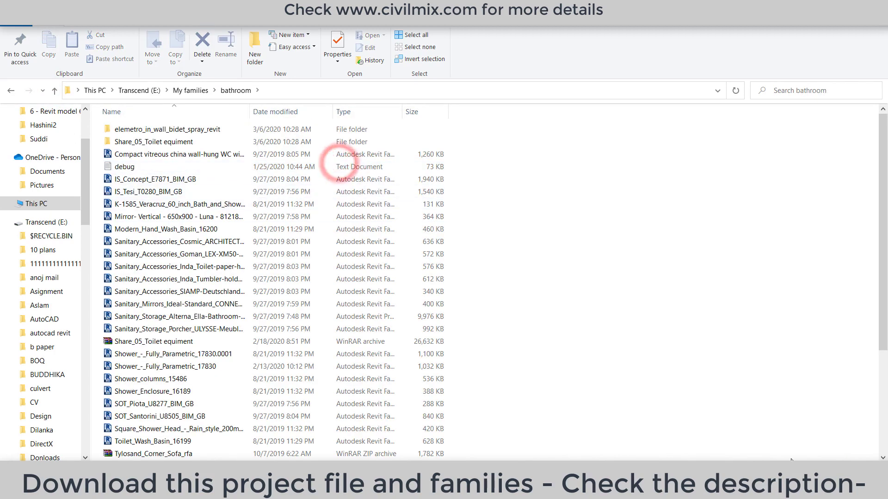
scroll(217, 412, "up", 5, "ctrl")
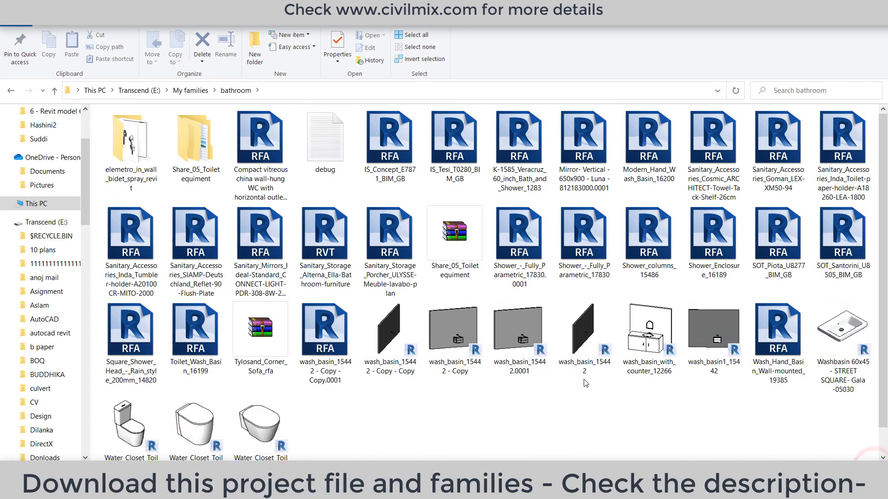
mouse_move(134, 421)
left_mouse_down()
mouse_move(478, 449)
mouse_move(607, 360)
left_mouse_up()
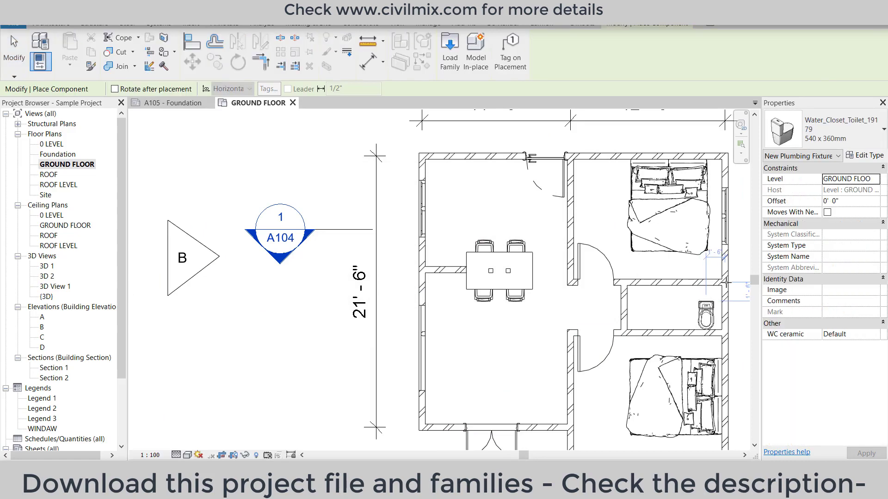
- Place the toilet at a 1' 0" offset in the small middle room
double_click(852, 200)
type("1")
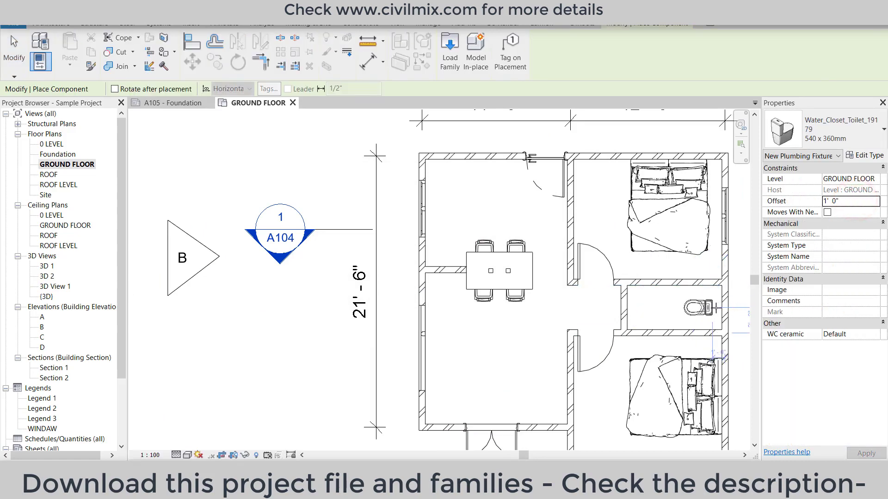
left_click(720, 309)
key("Escape")
key("Escape")
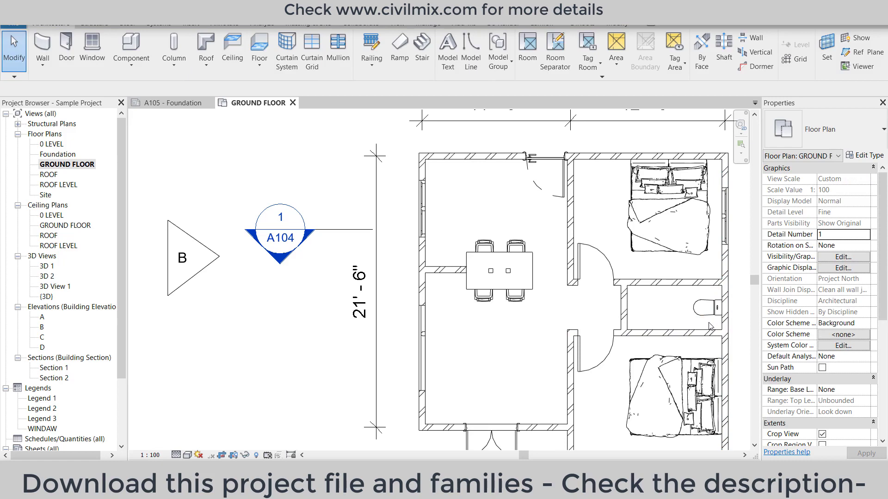
left_click(703, 308)
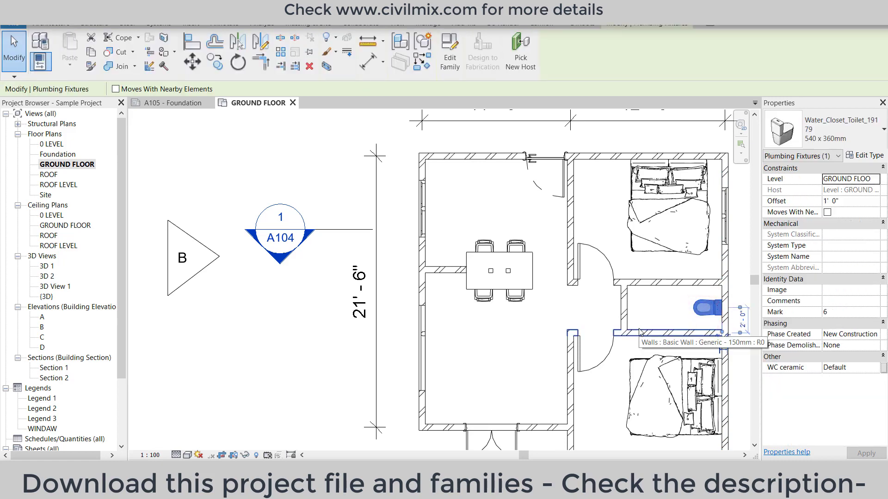
left_click(628, 319)
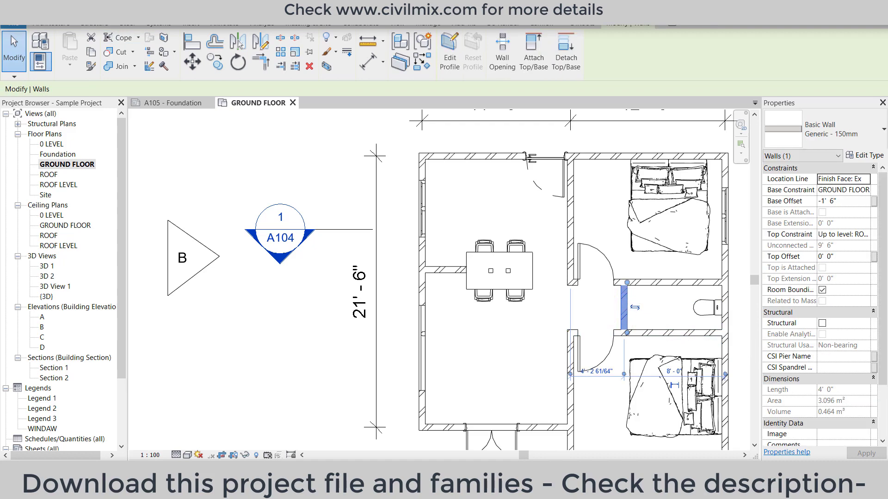
left_click(51, 24)
left_click(65, 44)
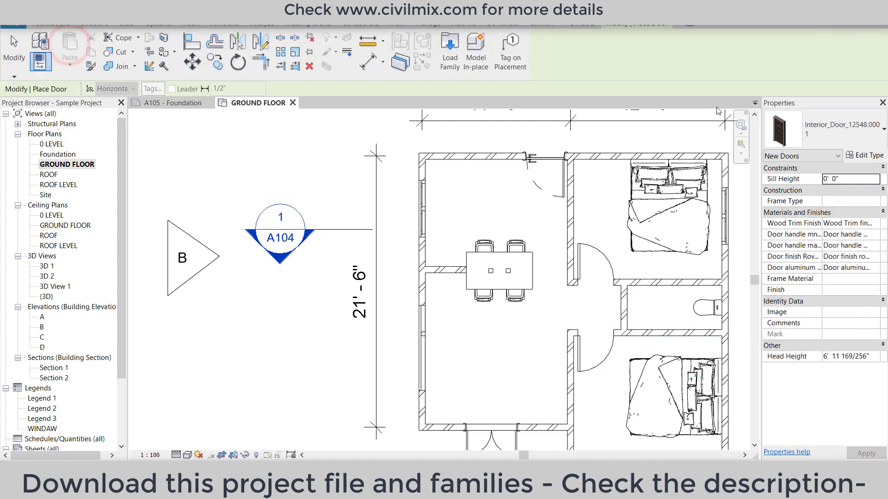
- Place an M_Single-Flush 0762 x 2032mm door, width 2.5, in the toilet wall
left_click(793, 130)
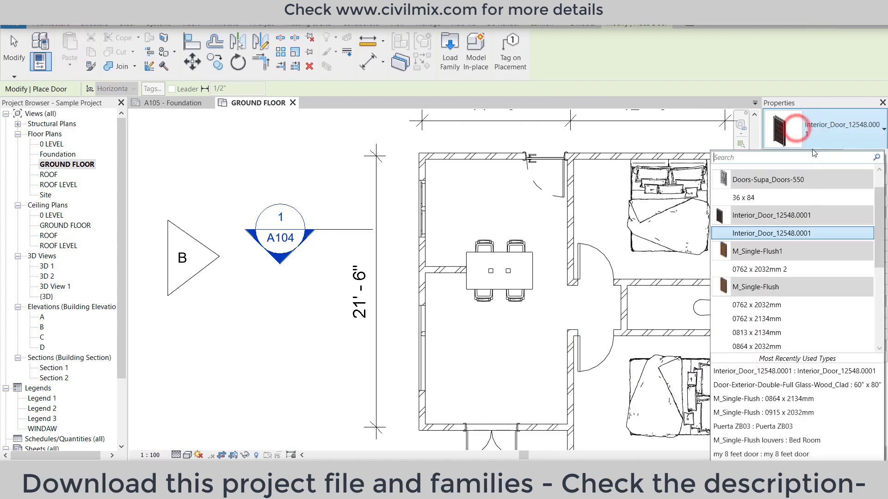
left_click(776, 305)
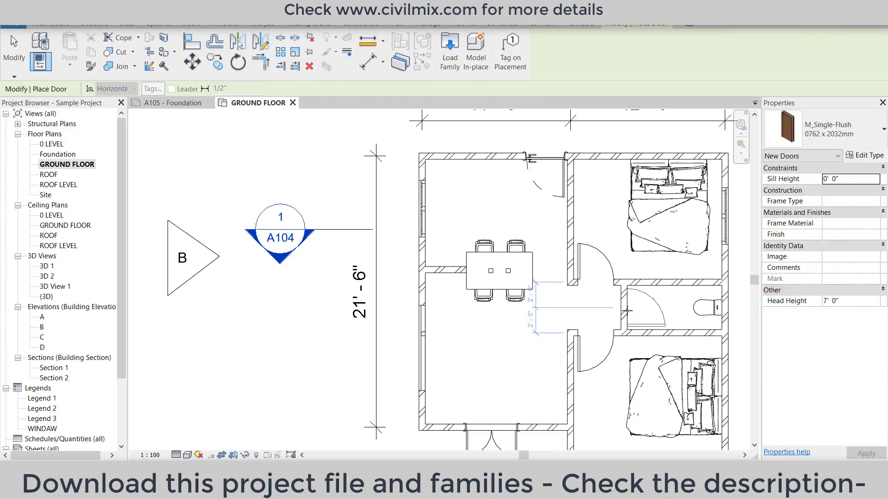
left_click(853, 131)
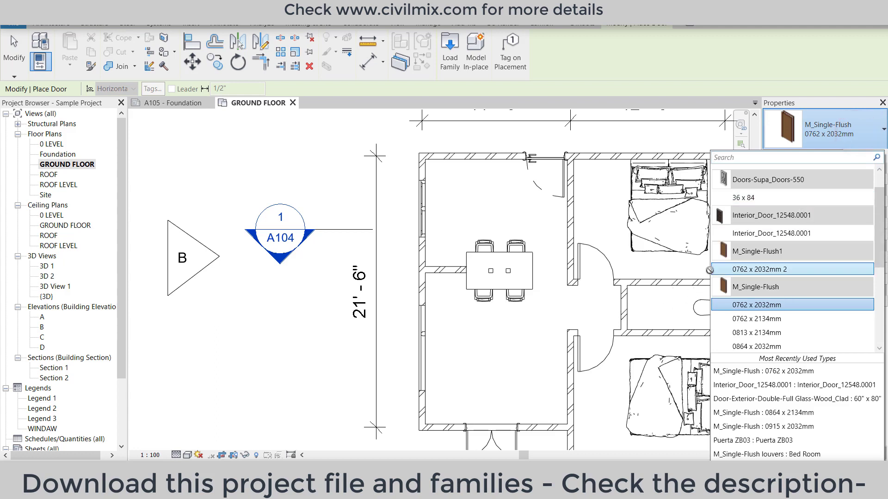
left_click(842, 130)
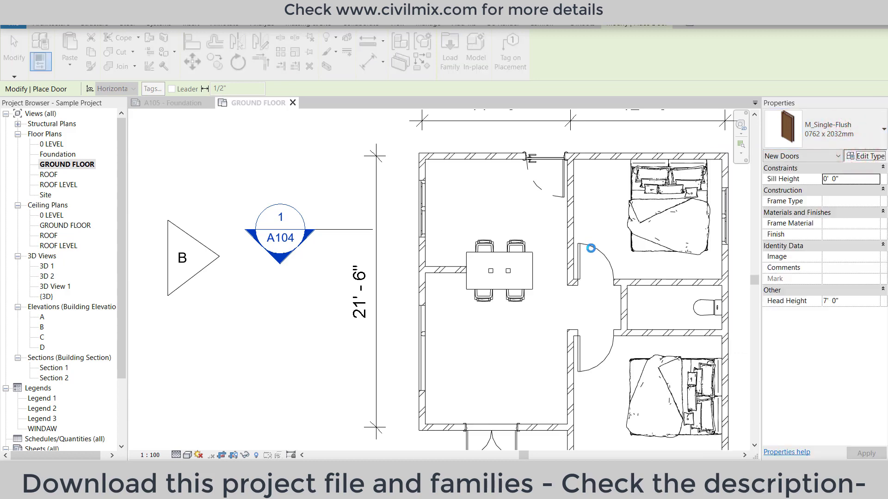
left_click(865, 156)
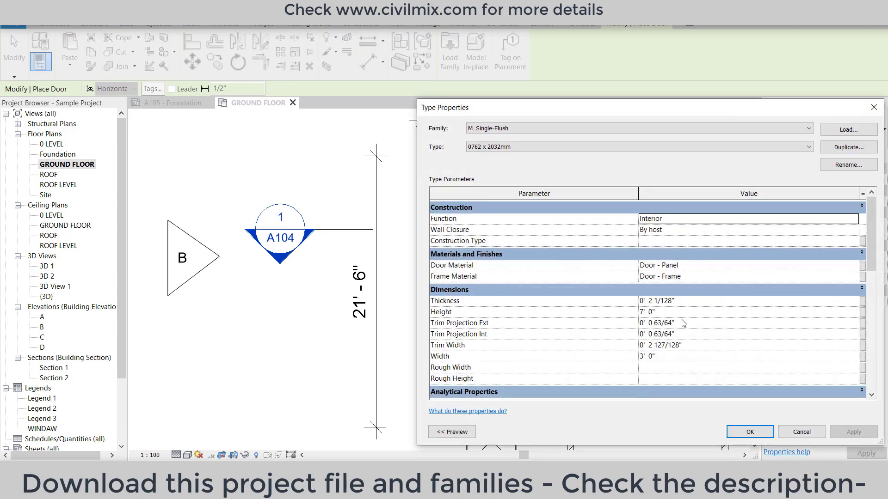
left_click(684, 359)
type("2.5")
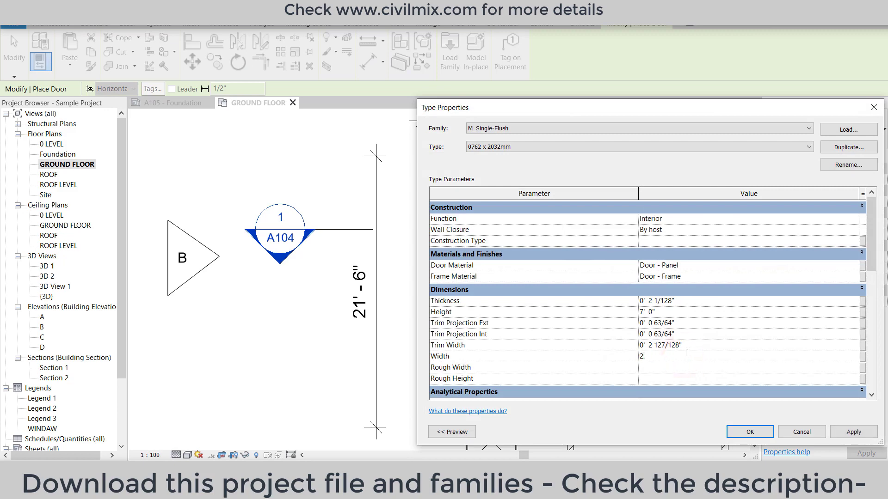
left_click(741, 432)
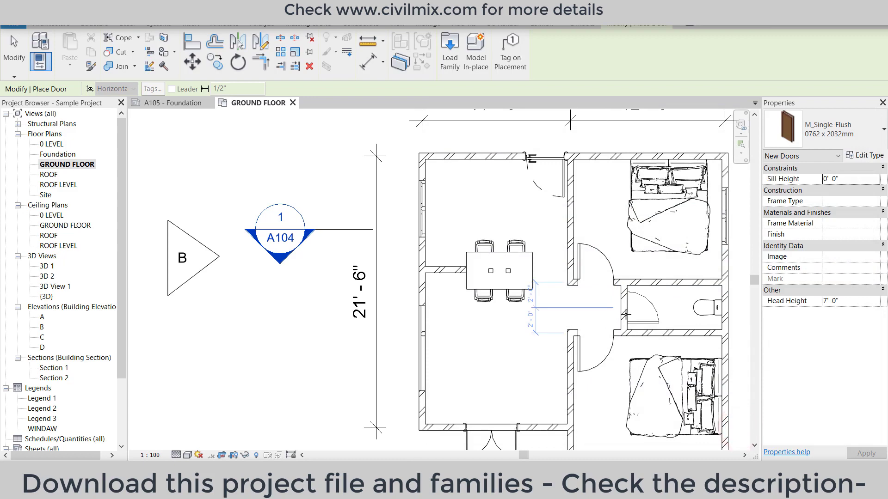
scroll(625, 314, "up", 2)
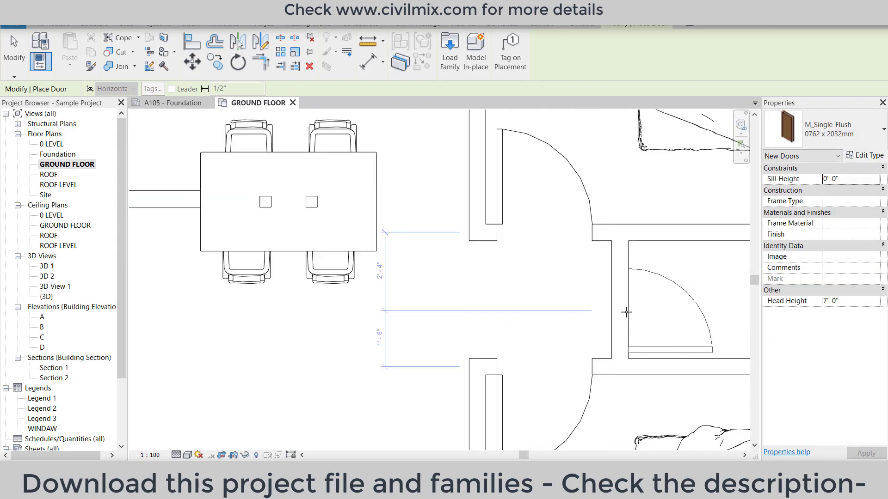
left_click(627, 308)
scroll(625, 309, "down", 5)
- Move the living-bedroom partition so the top rooms measure 11'-6" and 12'-6"
scroll(625, 309, "down", 1)
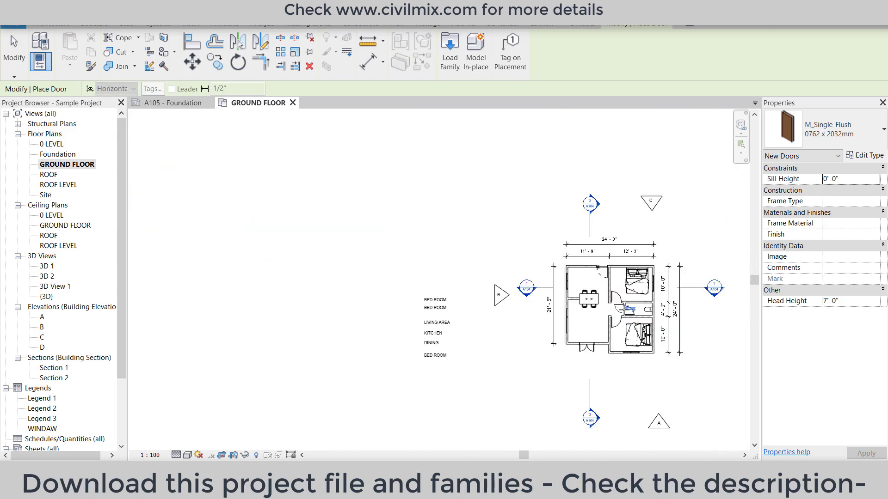
key("Escape")
scroll(601, 231, "up", 2)
scroll(595, 226, "up", 1)
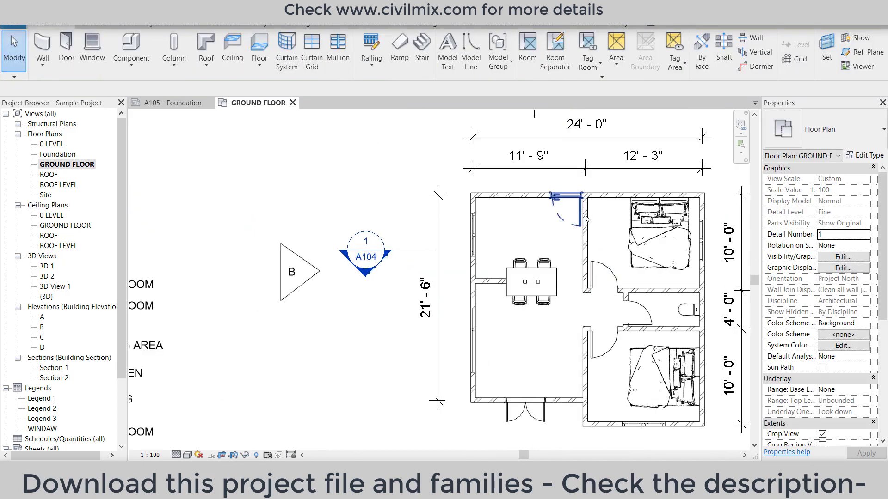
left_click(586, 226)
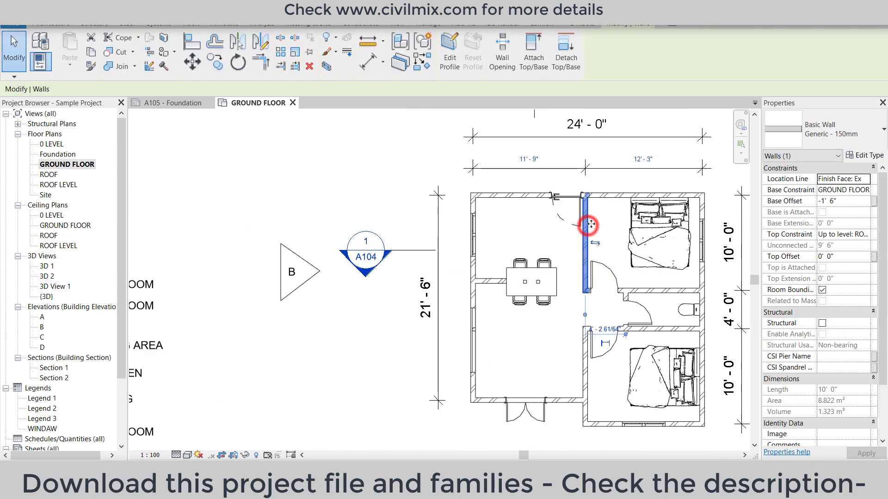
left_click(644, 160)
type("1")
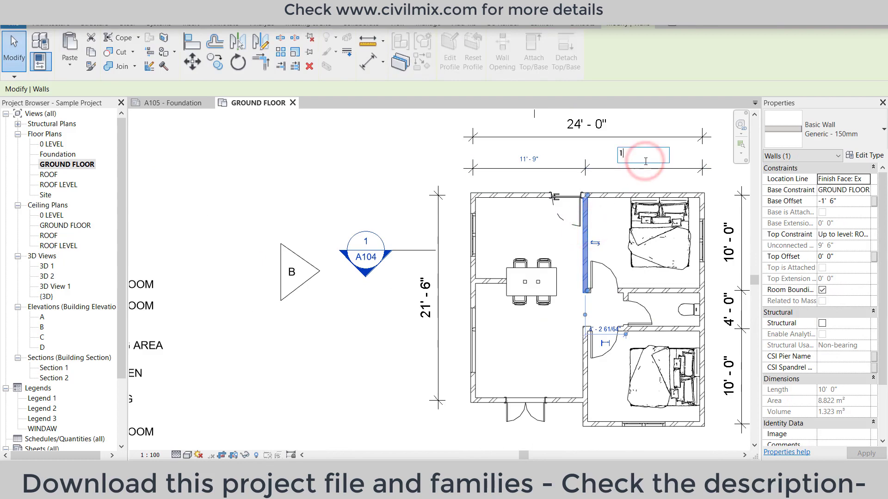
type("5")
key("Return")
left_click(516, 180)
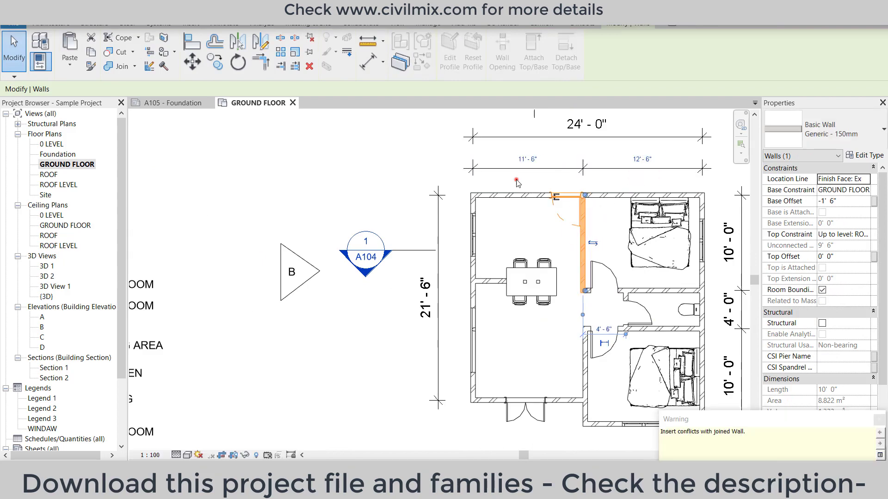
- Dismiss the not-saved warning and try aligning the lower bedroom wall, then cancel
left_click(567, 198)
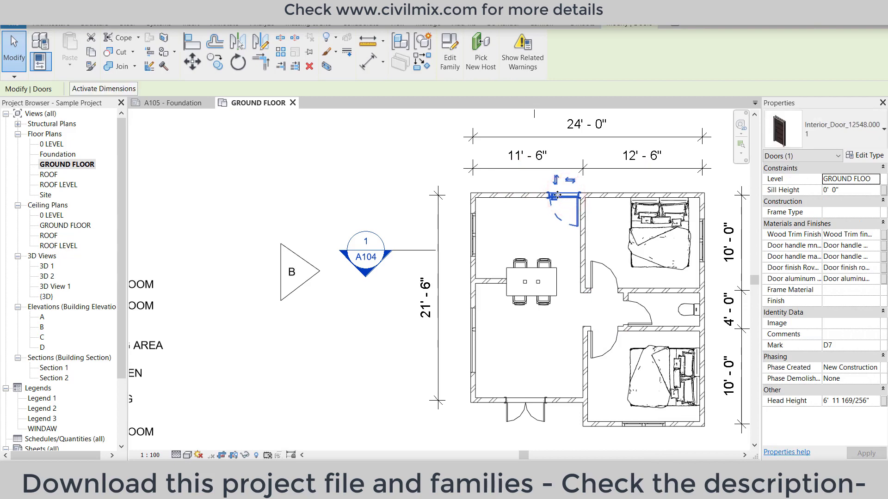
scroll(554, 195, "up", 1)
scroll(553, 195, "up", 1)
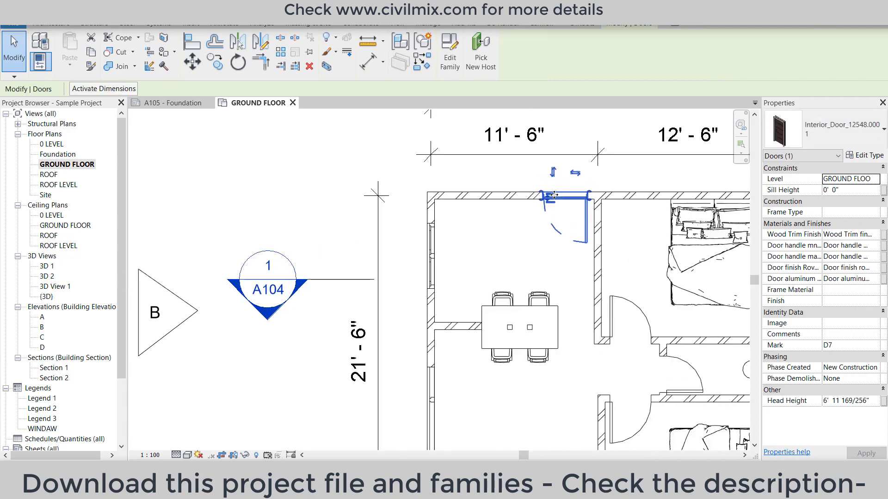
scroll(553, 195, "down", 2)
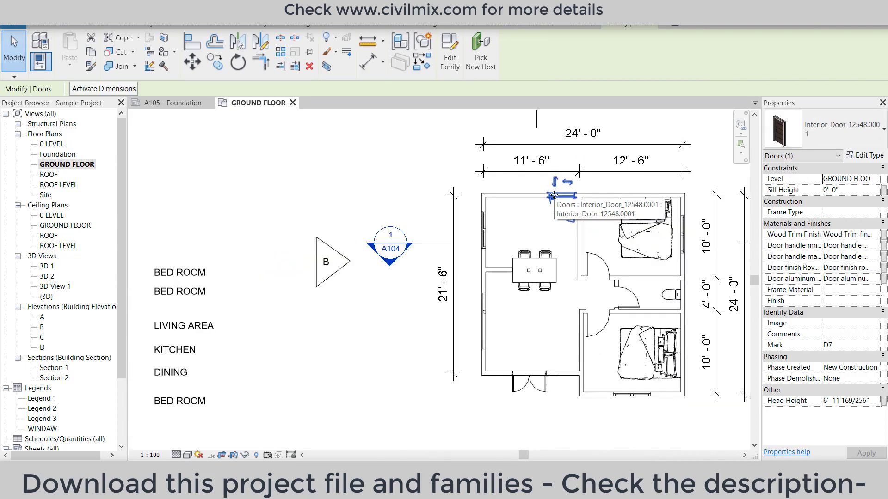
left_click(584, 356)
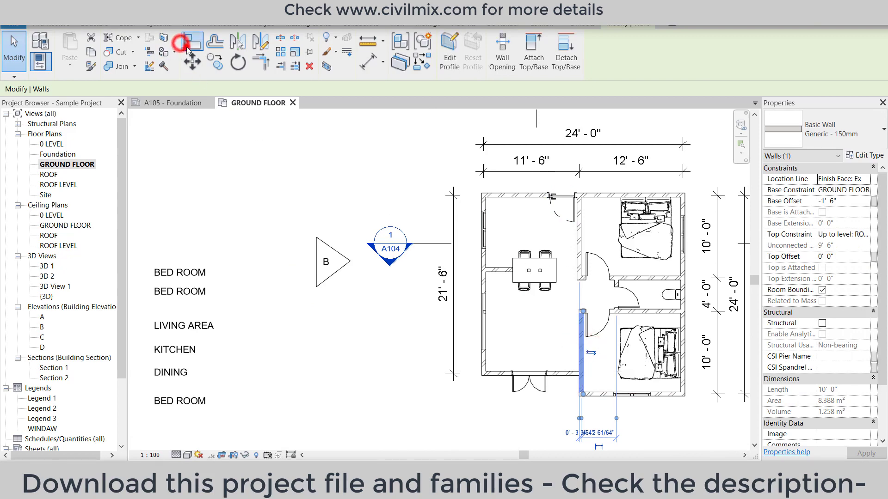
left_click(492, 217)
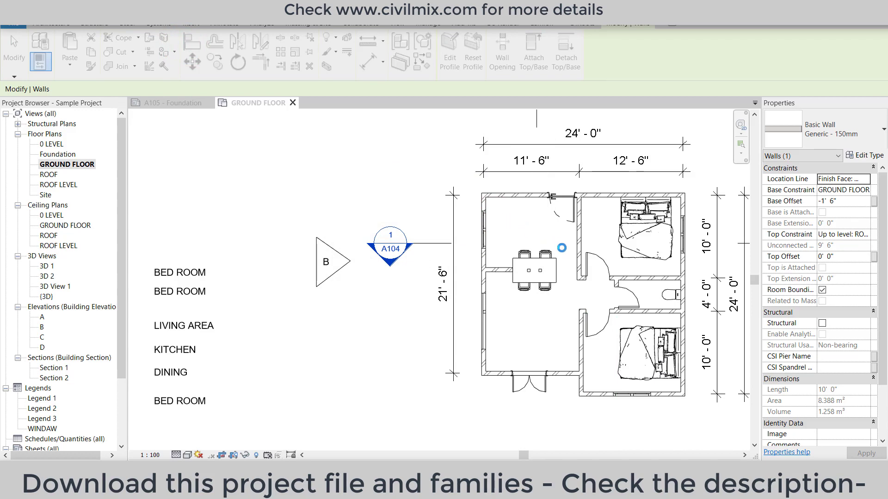
key("a")
key("l")
left_click(574, 248)
left_click(579, 332)
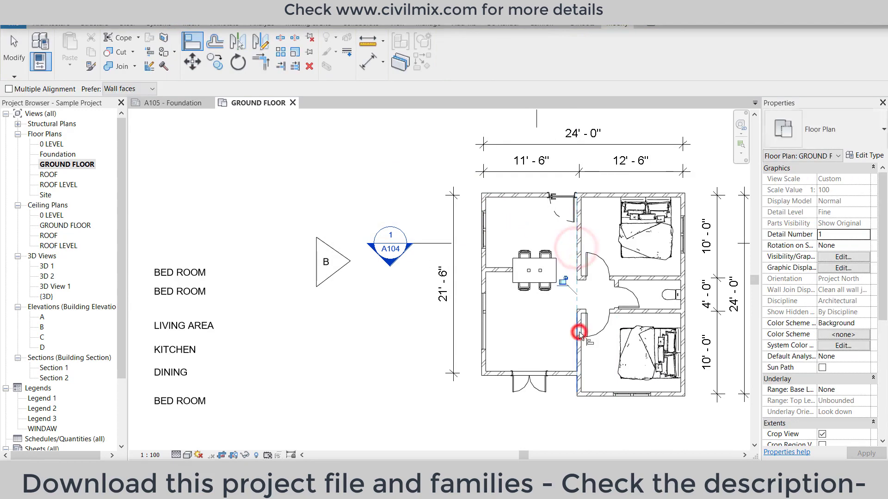
right_click(583, 296)
left_click(616, 301)
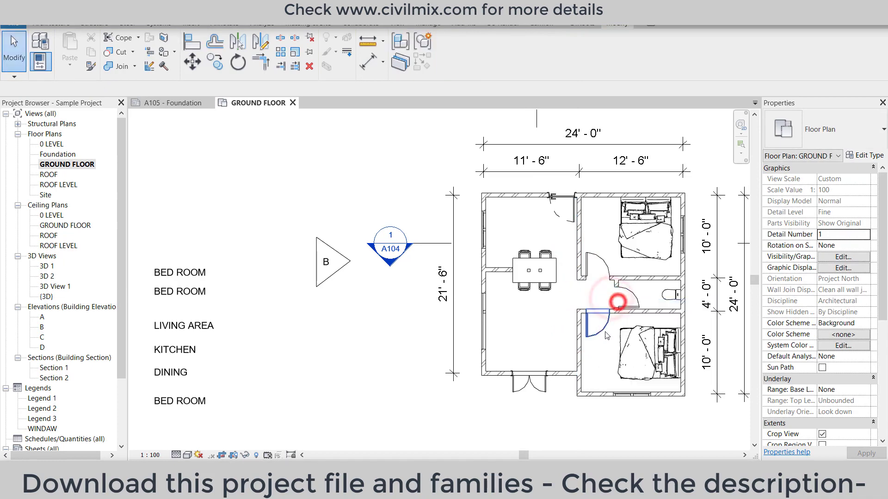
- Set the bathroom short wall's distance to 8'-6"
left_click(590, 324)
left_click(592, 270)
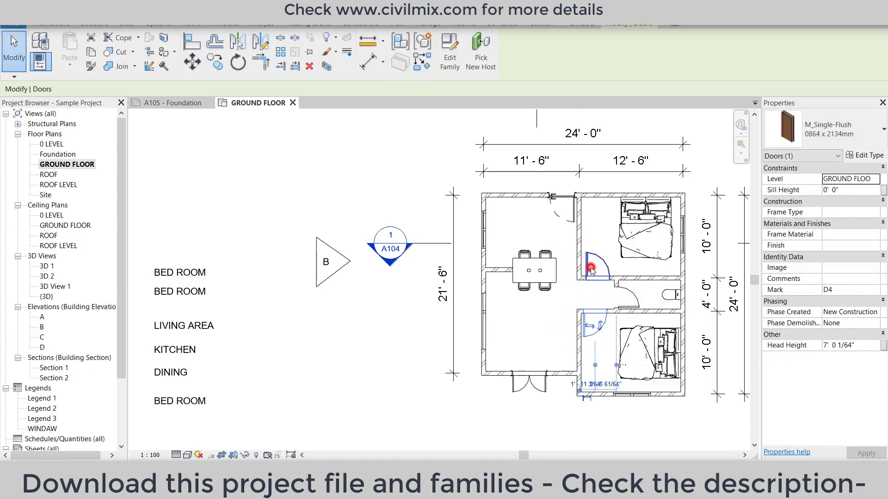
left_click(594, 302)
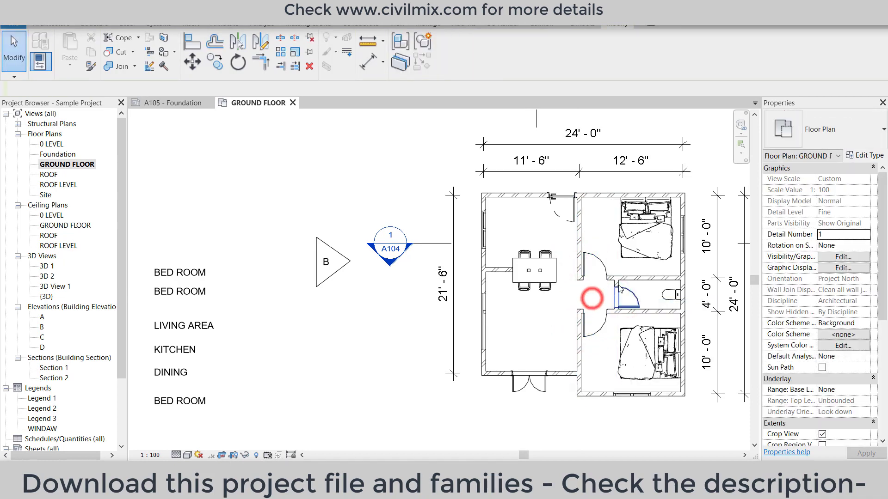
scroll(589, 299, "up", 3)
left_click(617, 283)
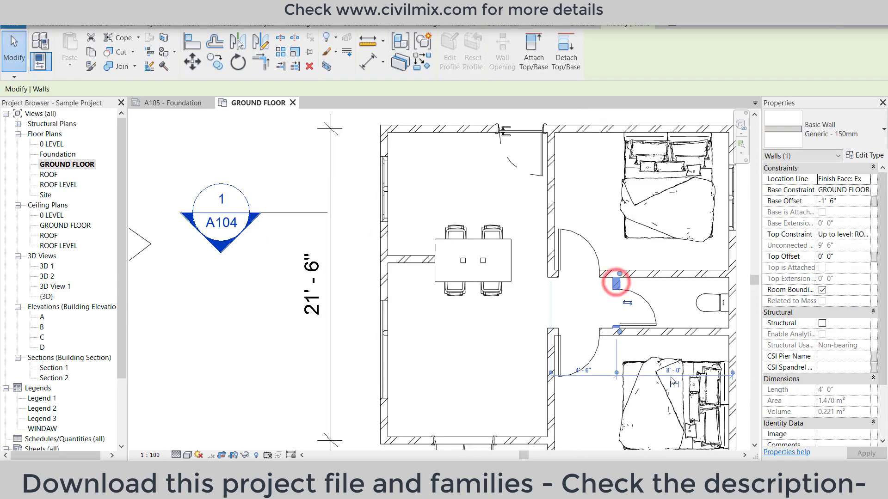
type("8'6")
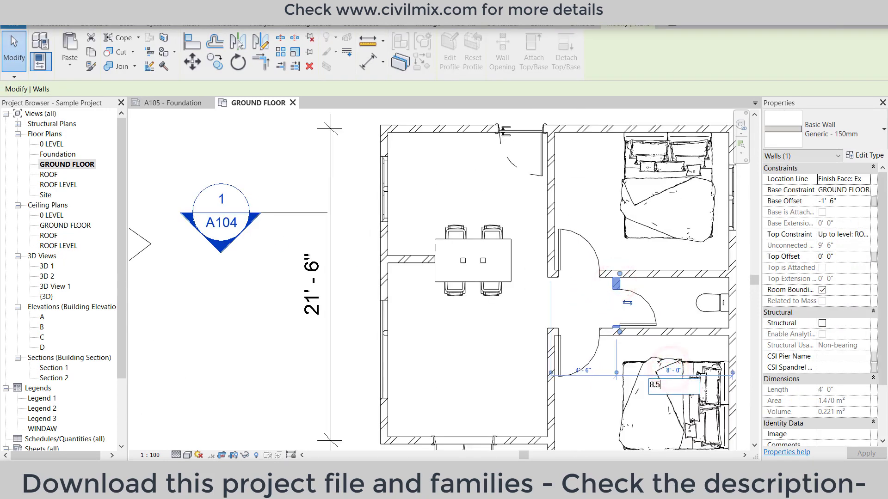
key("Return")
left_click(560, 309)
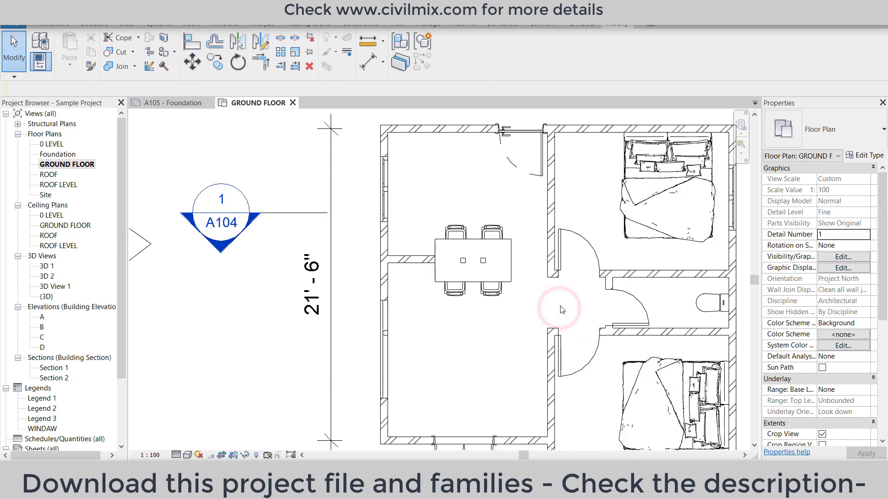
- Select the left-wall window, then drag Shower_columns_15486 from the bathroom folder into Revit
scroll(558, 314, "down", 3)
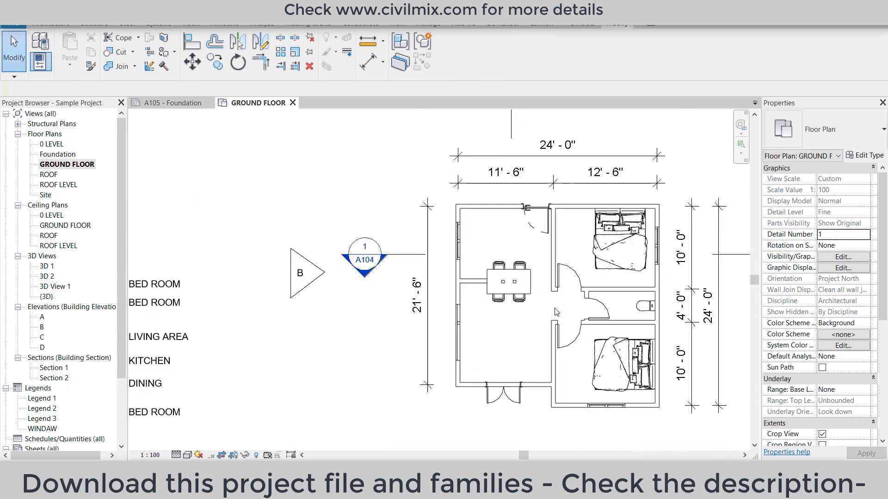
scroll(557, 310, "up", 2)
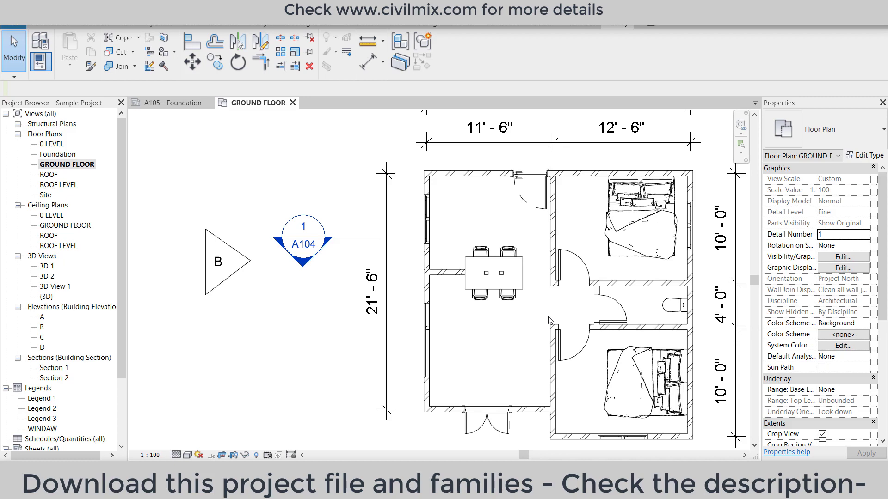
left_click(422, 337)
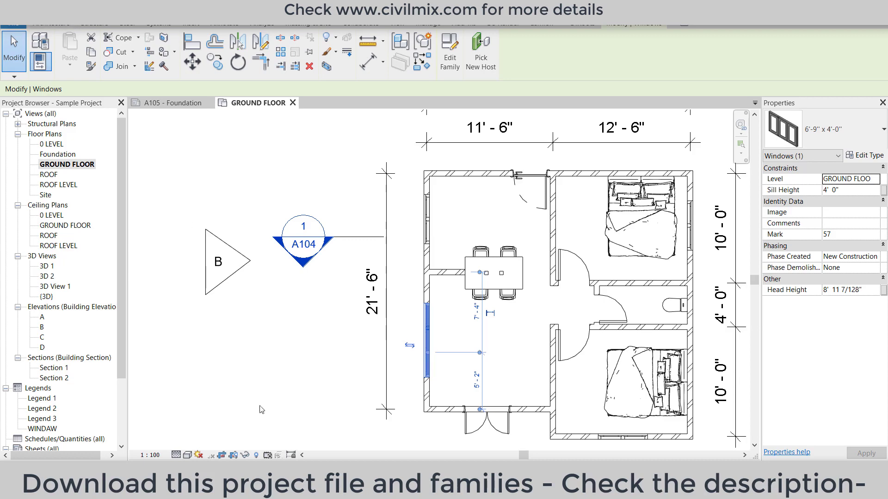
left_click(406, 444)
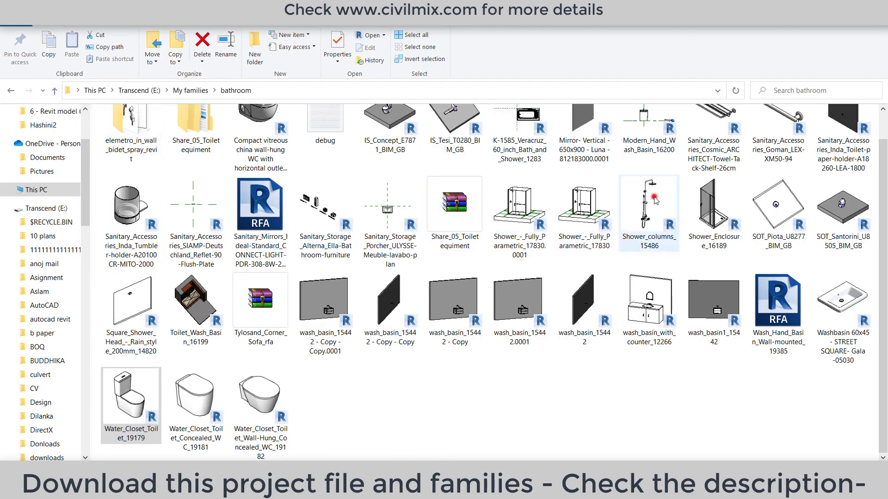
mouse_move(653, 197)
left_mouse_down()
mouse_move(555, 406)
mouse_move(608, 326)
left_mouse_up()
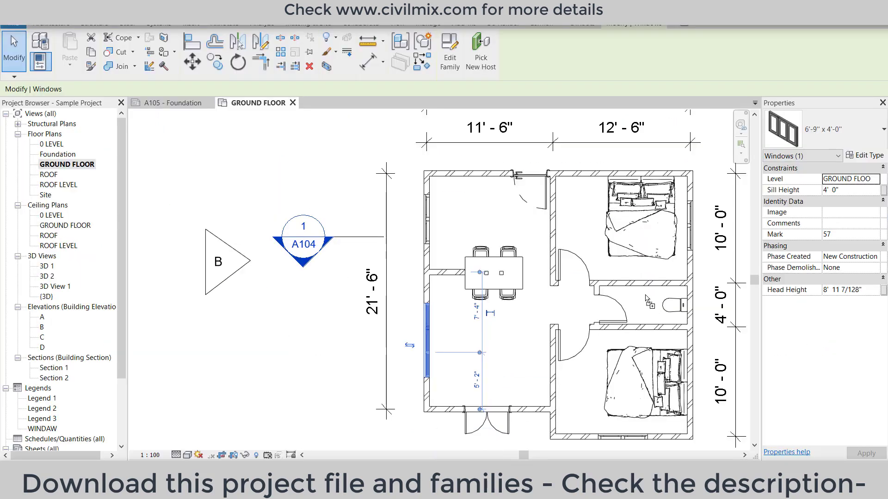
- Drop the shower column, then place Sofa revit model 6 rotated against the living room's left wall
left_click_drag(646, 300, 644, 297)
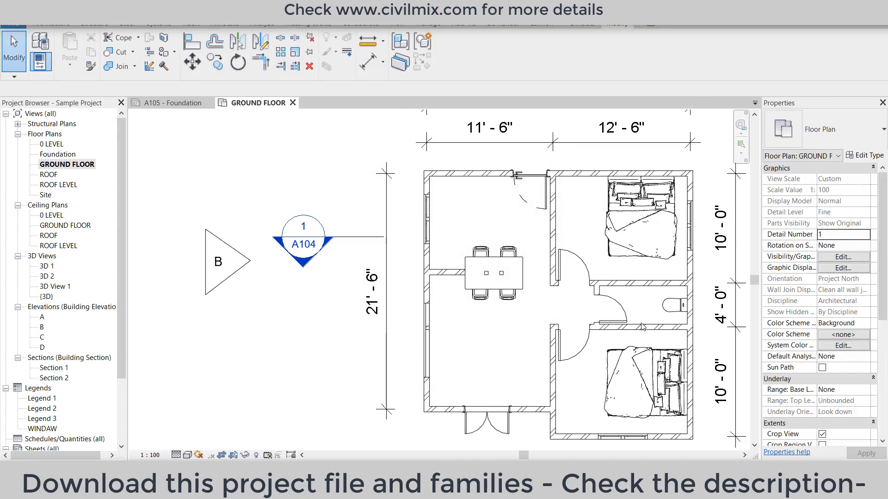
left_click(51, 23)
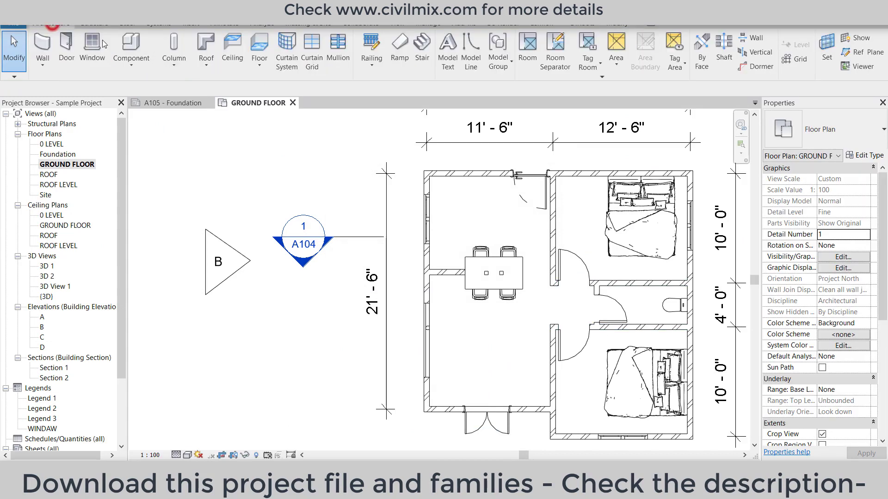
left_click(143, 44)
left_click(835, 133)
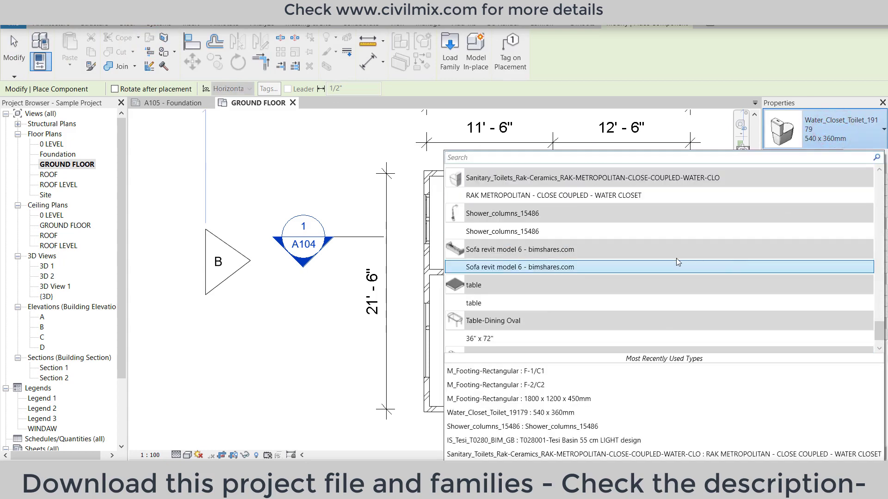
left_click(676, 258)
left_click(845, 148)
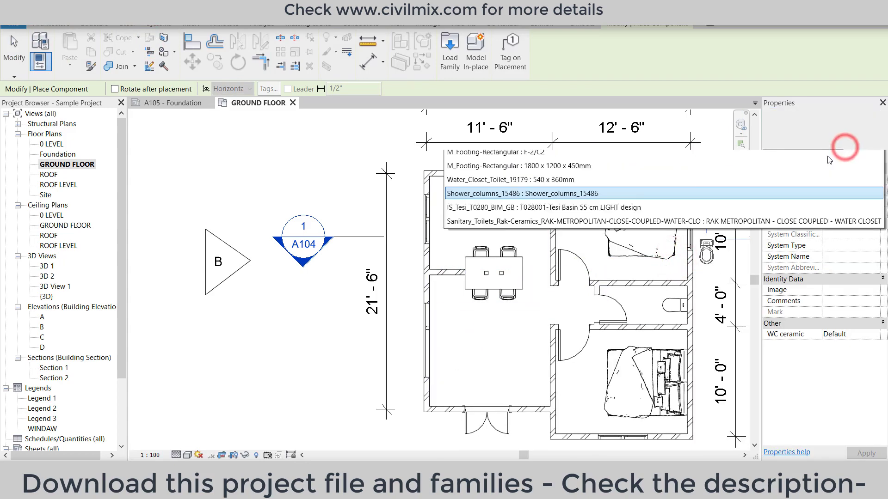
left_click(535, 247)
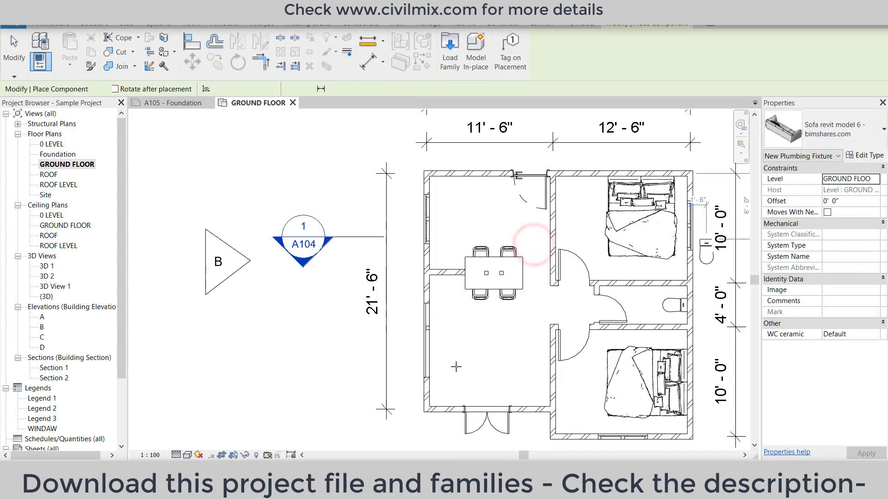
key("space")
scroll(446, 356, "up", 2)
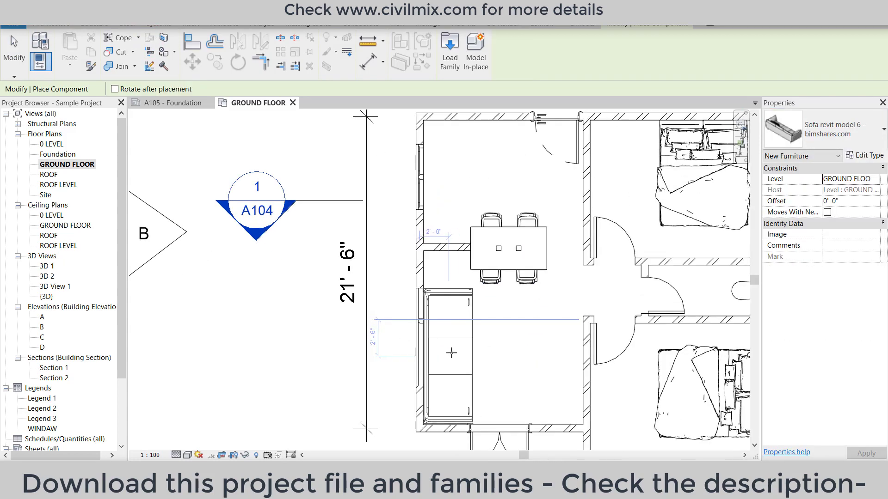
left_click(449, 353)
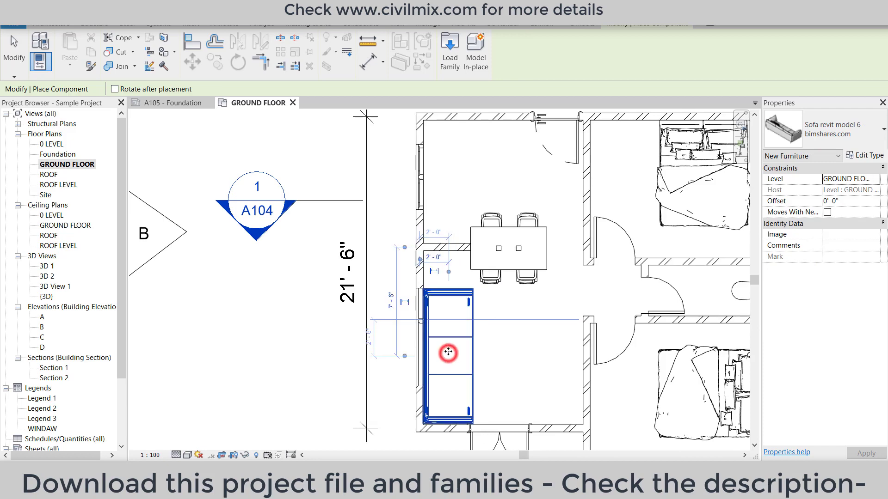
key("Escape")
key("Escape")
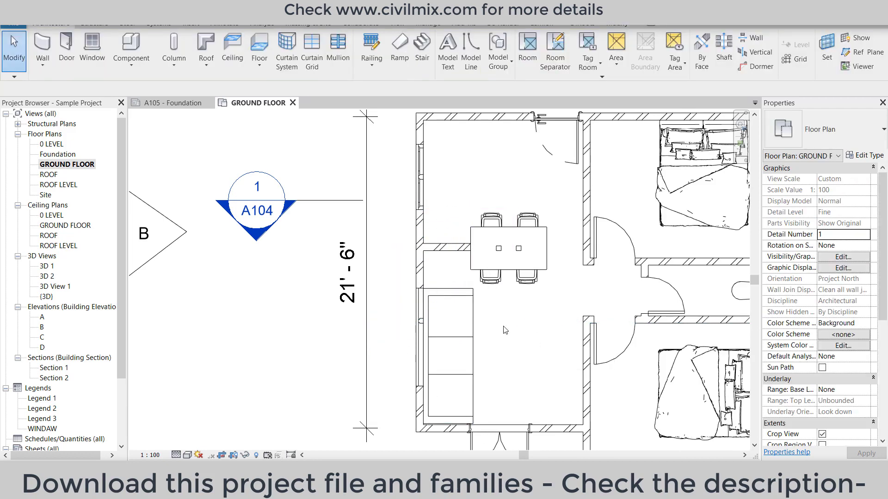
left_click(472, 327)
scroll(532, 322, "down", 2)
- Browse component types (table, Table-Dining Oval 36" x 72") before picking Shower_columns_15486
left_click(531, 322)
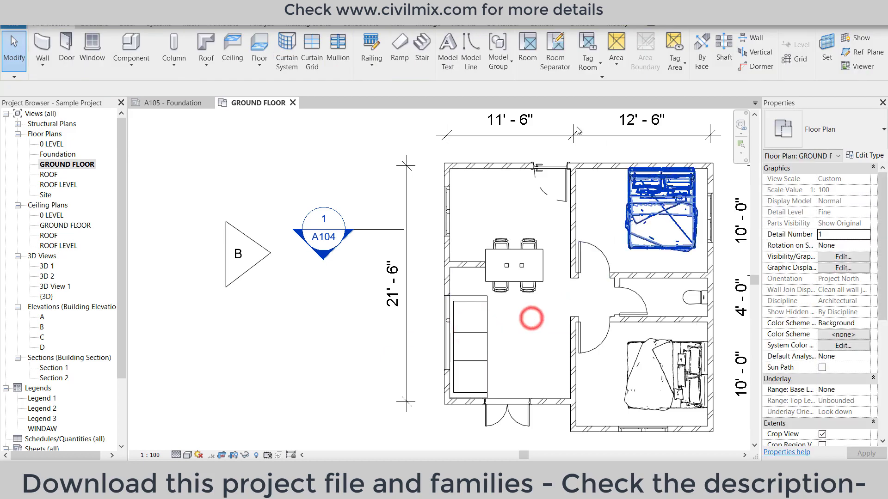
left_click(126, 44)
left_click(819, 134)
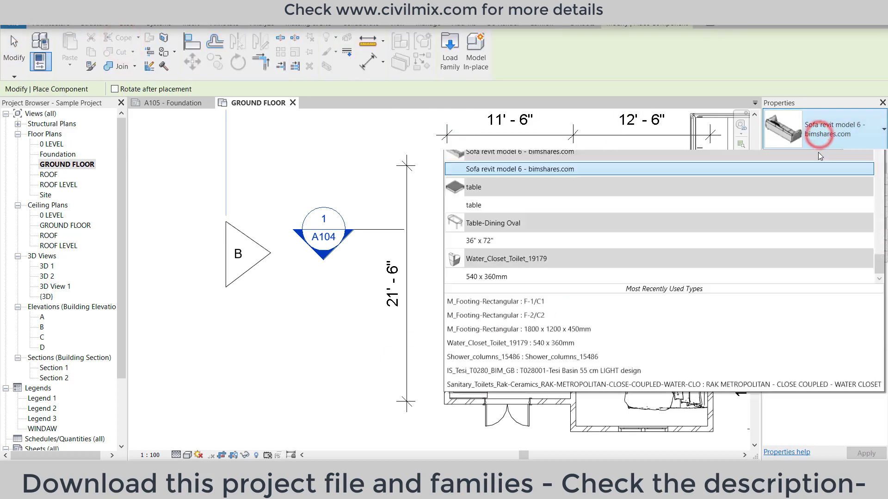
scroll(651, 287, "up", 1)
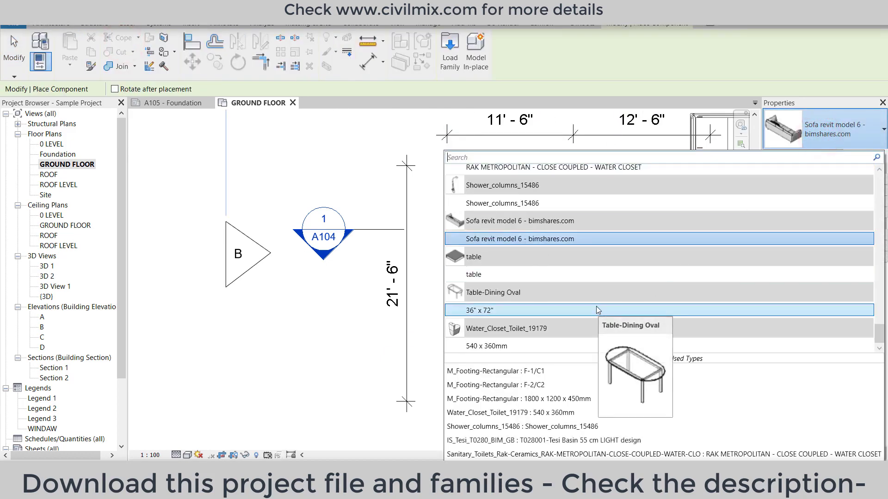
left_click(570, 277)
left_click(845, 131)
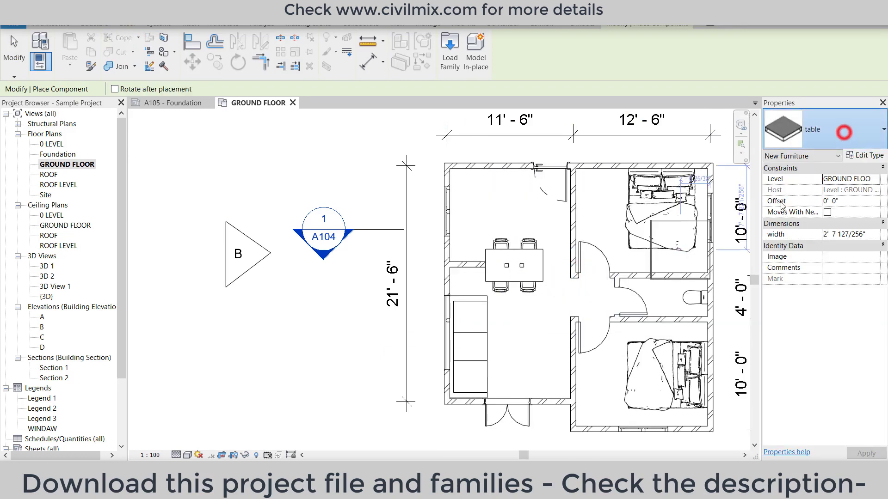
left_click(546, 305)
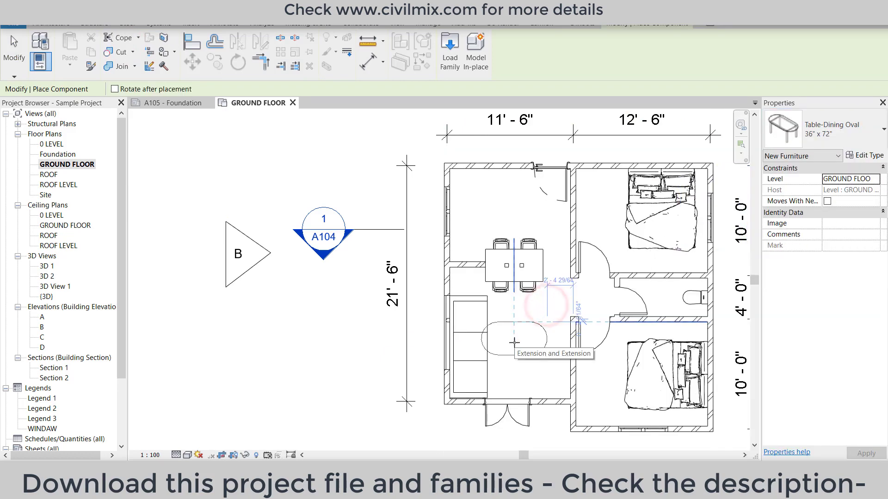
left_click(830, 130)
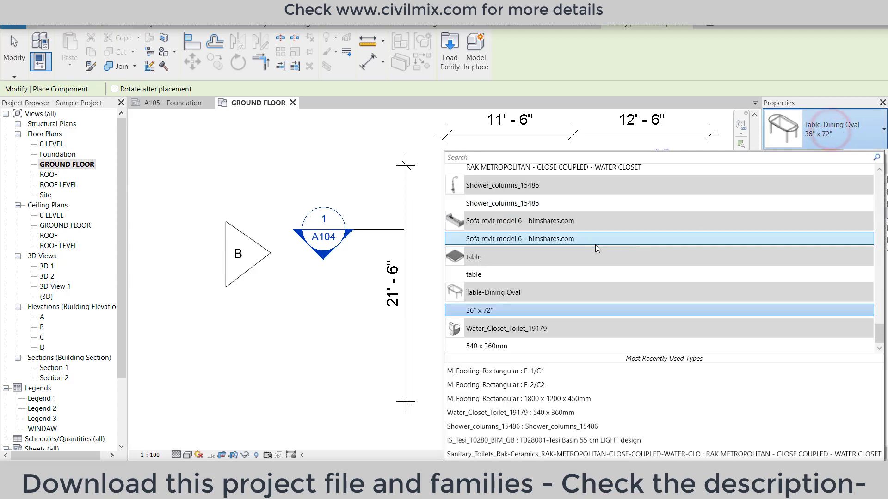
scroll(569, 255, "up", 3)
scroll(560, 261, "up", 1)
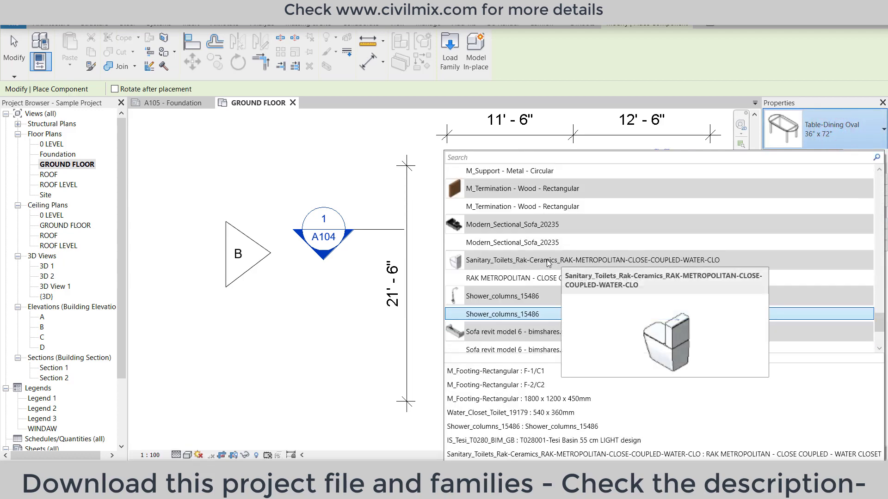
scroll(527, 264, "down", 1)
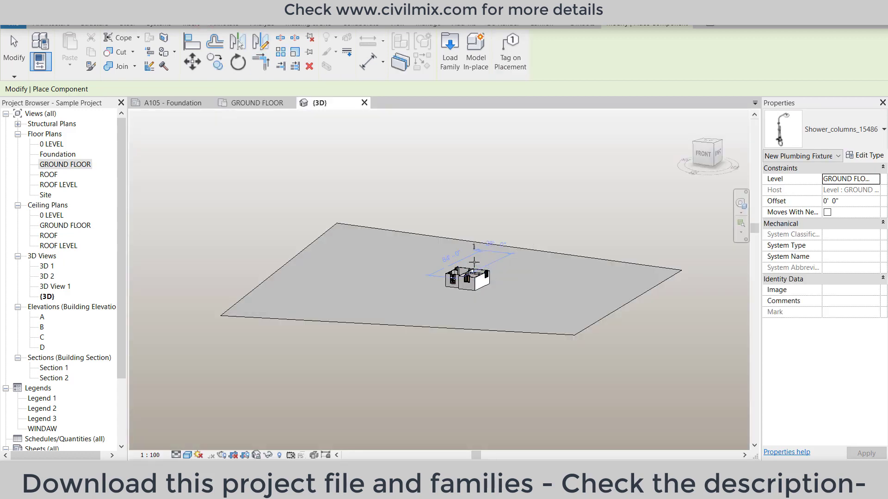
- Zoom into the bathroom in the 3D view and place the shower column on its wall beside the toilet
middle_click_drag(475, 345, 481, 333, "shift")
scroll(481, 333, "up", 5)
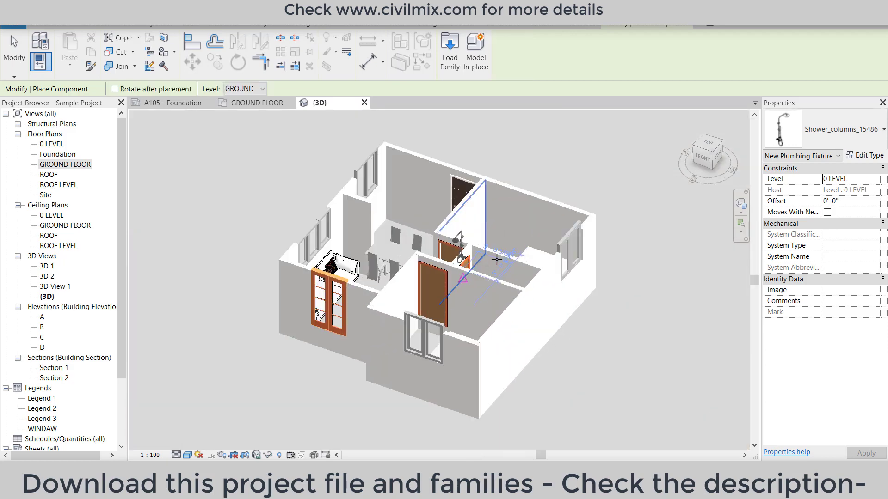
scroll(488, 324, "up", 3)
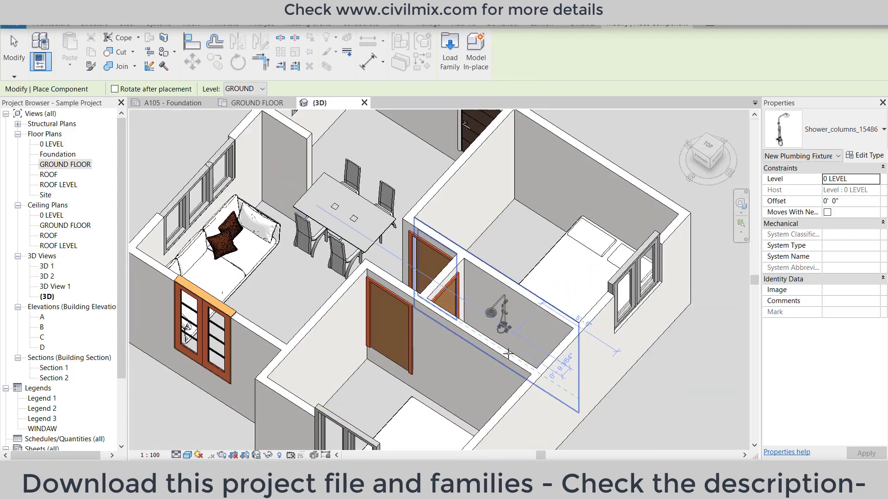
scroll(502, 359, "up", 4)
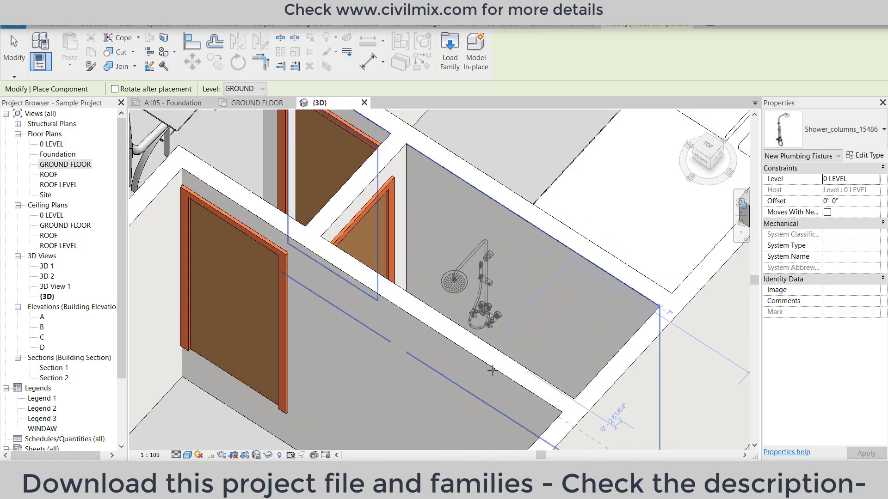
left_click(492, 372)
scroll(456, 318, "up", 2)
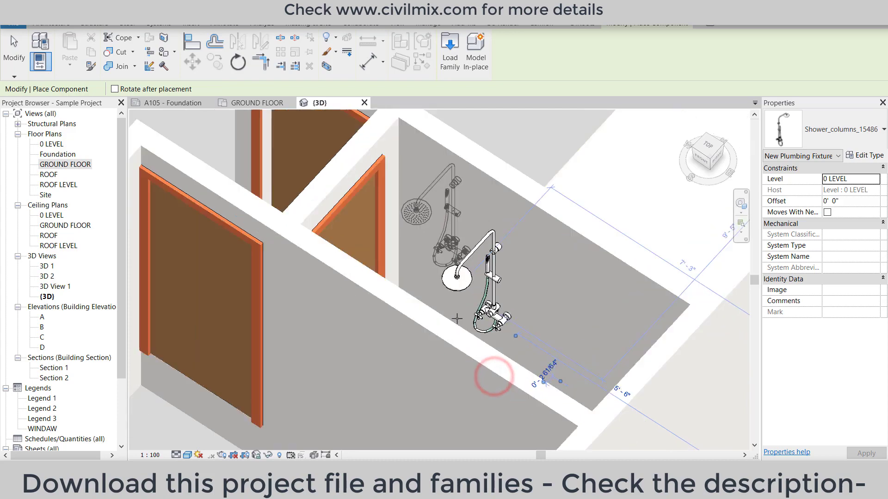
key("Escape")
- Orbit and zoom out to look down on the furnished floor
mouse_move(465, 249)
middle_mouse_down("shift")
mouse_move(514, 284)
mouse_move(442, 329)
mouse_move(485, 348)
middle_mouse_up("shift")
scroll(508, 292, "down", 2)
scroll(508, 292, "down", 3)
scroll(509, 292, "down", 2)
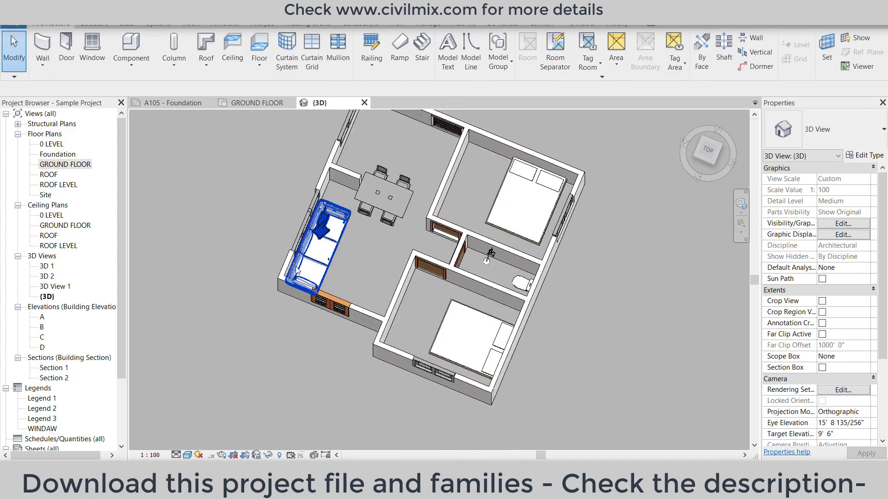
- Select the sofa, then the Black_glass_V_Style dining table and chairs in the 3D view
scroll(297, 271, "up", 3)
middle_click_drag(297, 271, 347, 277, "shift")
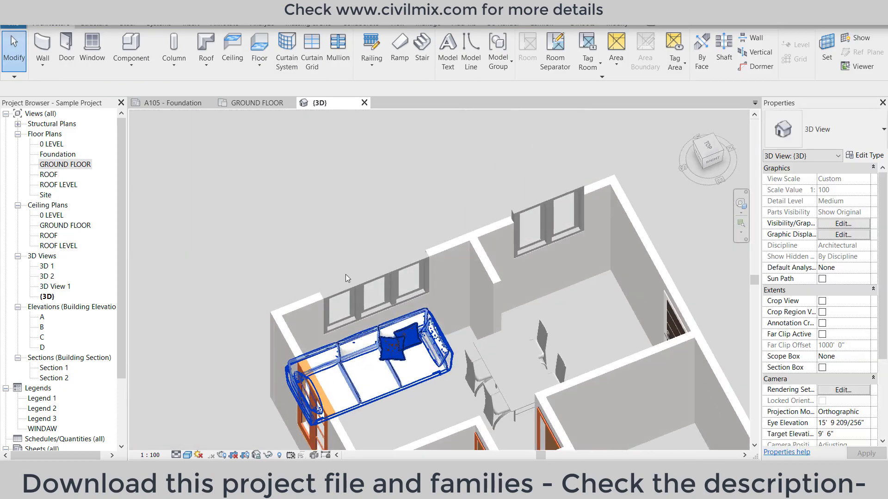
left_click(368, 340)
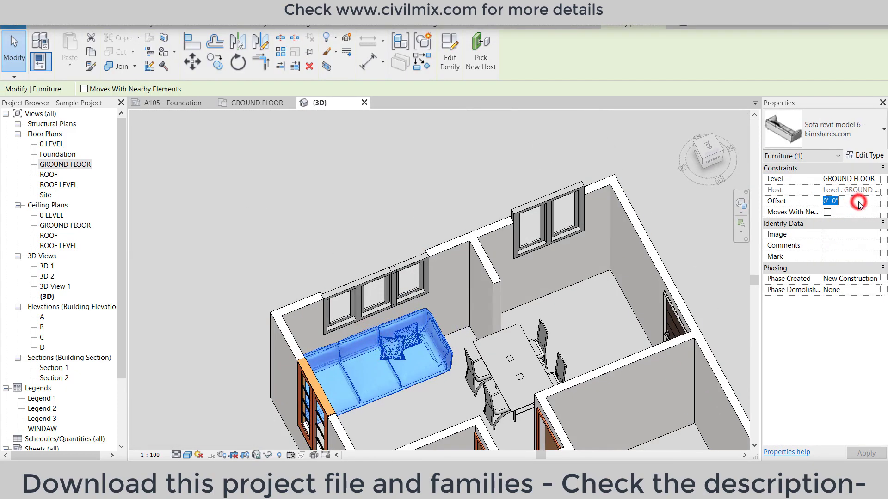
left_click(504, 380)
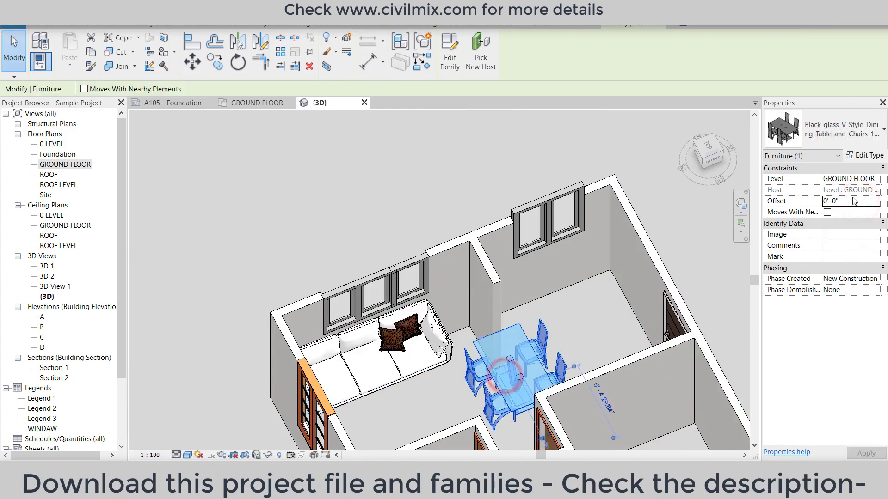
scroll(503, 188, "down", 4)
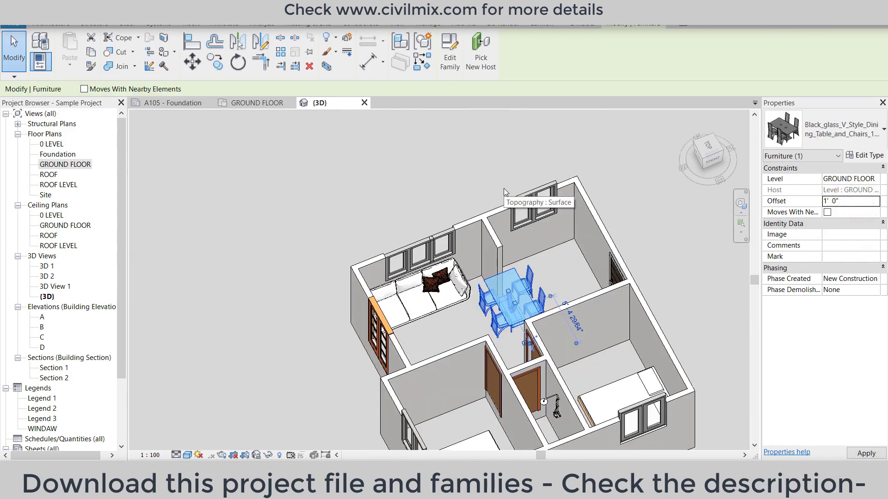
- Switch to the GROUND FLOOR plan and bring up the Architecture modelling tools
mouse_move(371, 342)
middle_mouse_down("shift")
mouse_move(547, 257)
mouse_move(535, 255)
middle_mouse_up("shift")
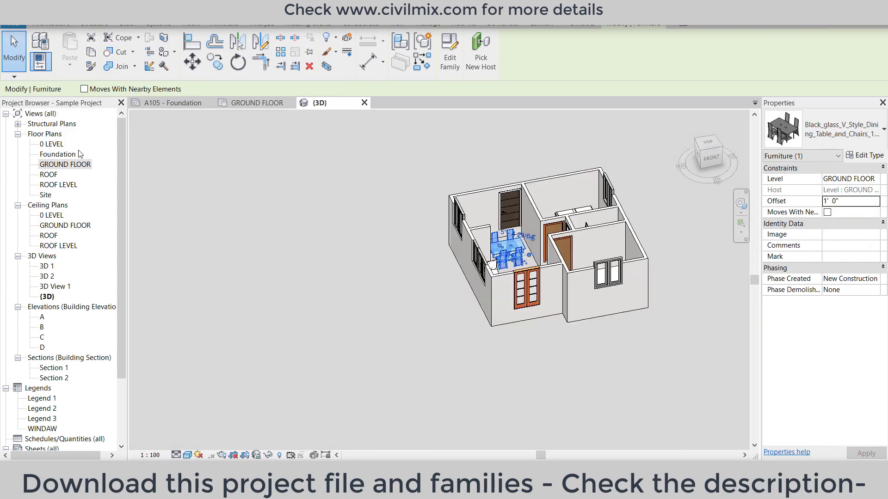
double_click(69, 165)
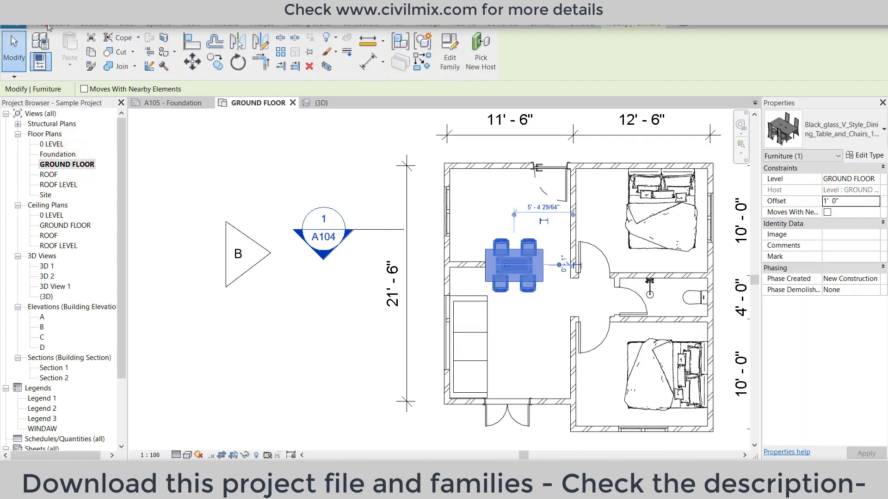
left_click(48, 26)
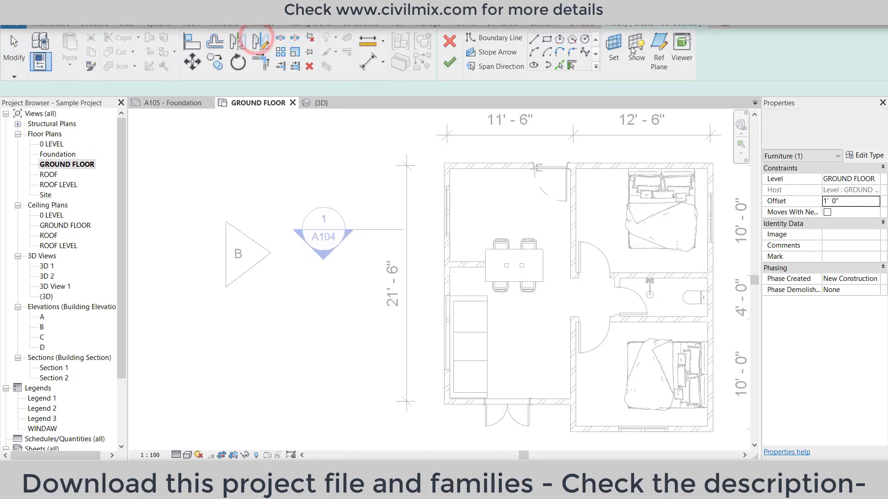
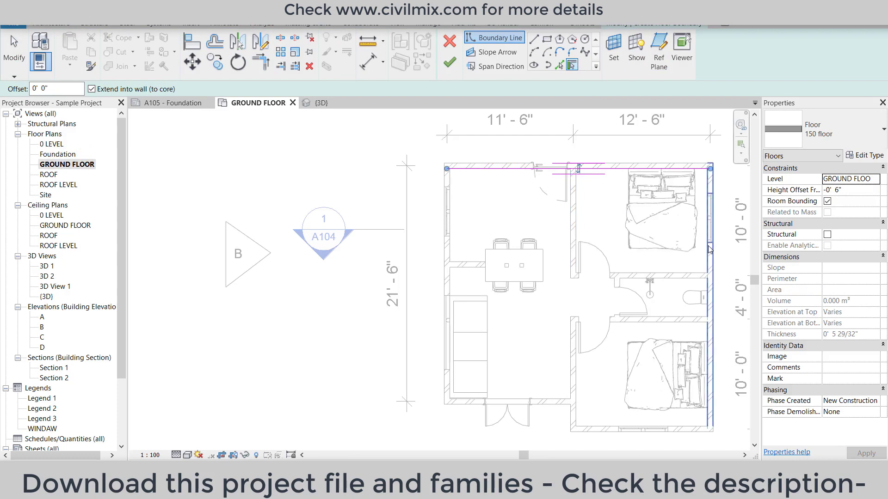
- Add the interior wall and the bottom and left exterior walls as floor boundary lines
left_click(574, 239)
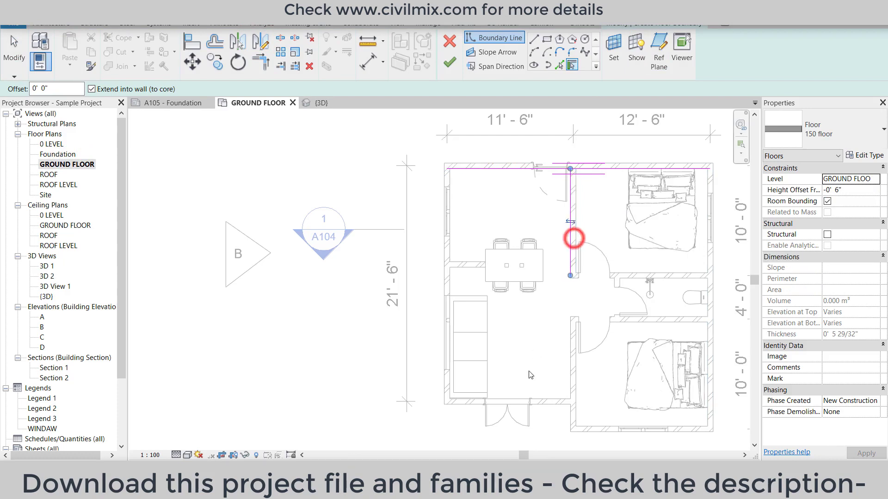
left_click(541, 400)
left_click(450, 313)
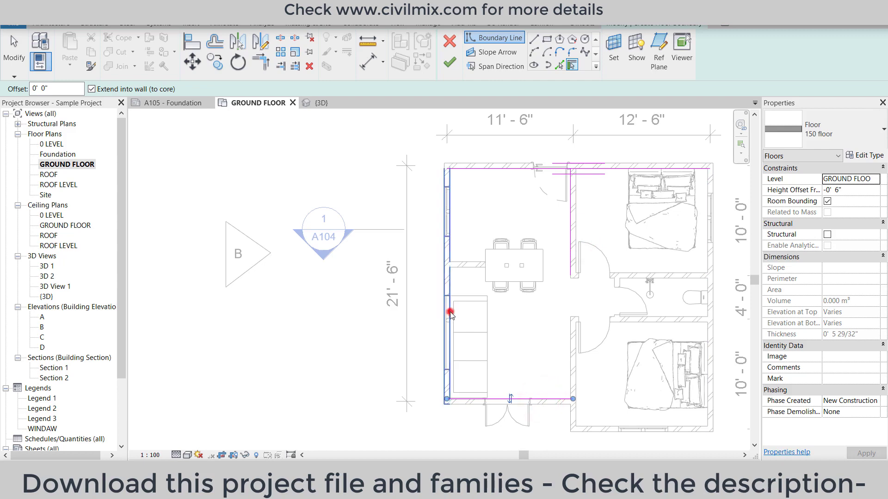
key("Escape")
key("Escape")
- Trim the boundary into closed corners, finish the sketch and join the floor with the walls
left_click(523, 399)
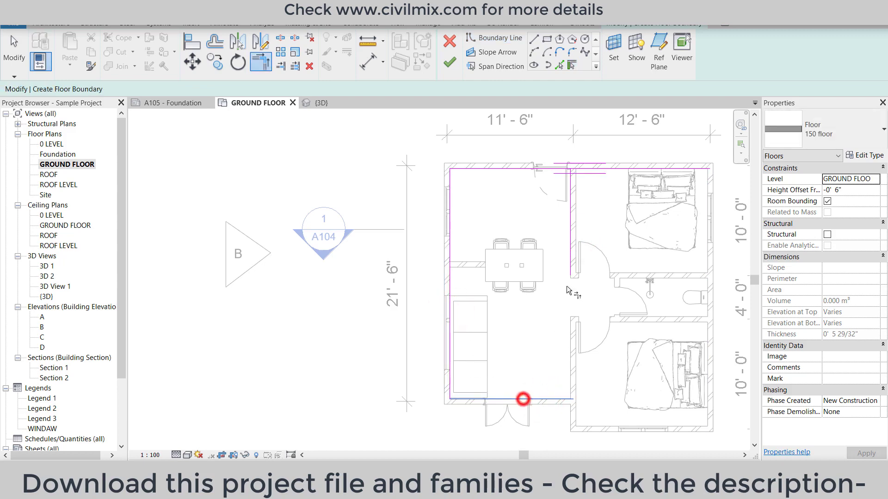
left_click(532, 168)
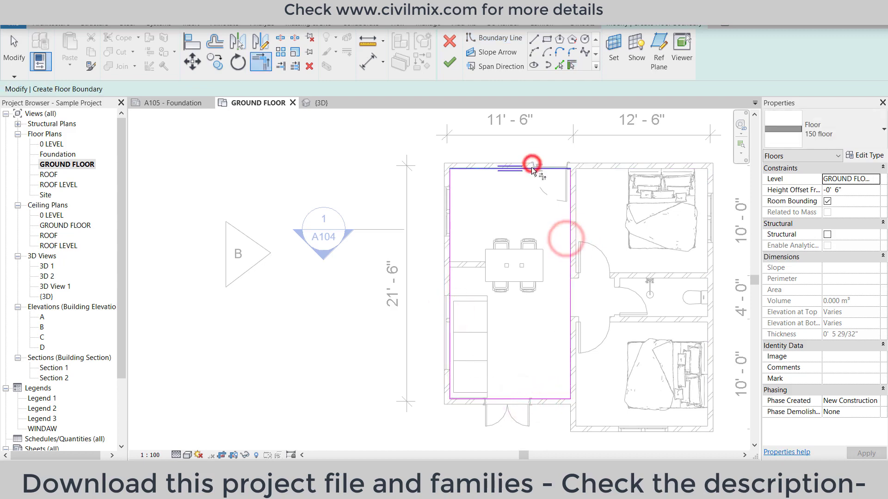
left_click(450, 186)
scroll(462, 192, "down", 1)
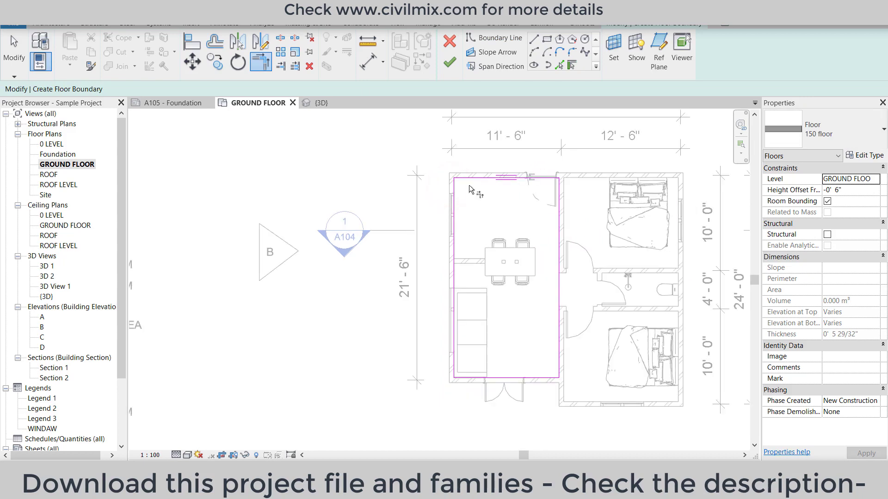
left_click(450, 62)
left_click(504, 259)
scroll(559, 254, "up", 2)
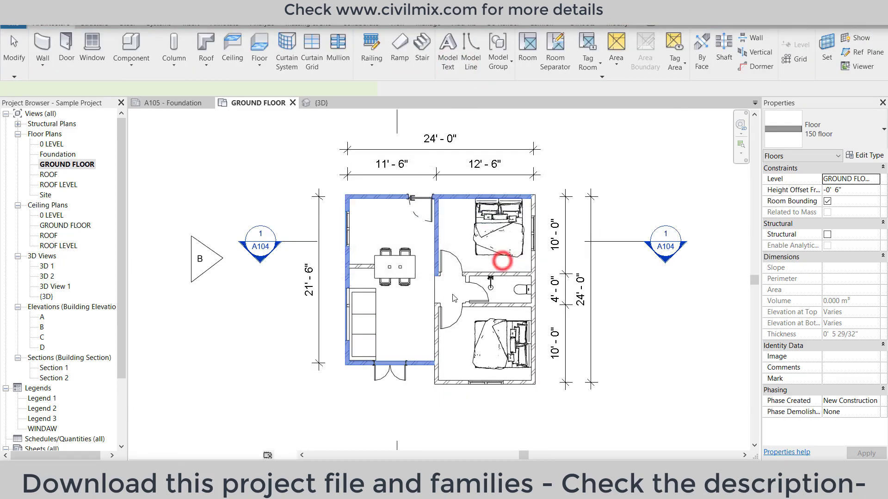
- Reopen the living-room floor boundary and pick the four hallway walls as boundary edges
double_click(540, 287)
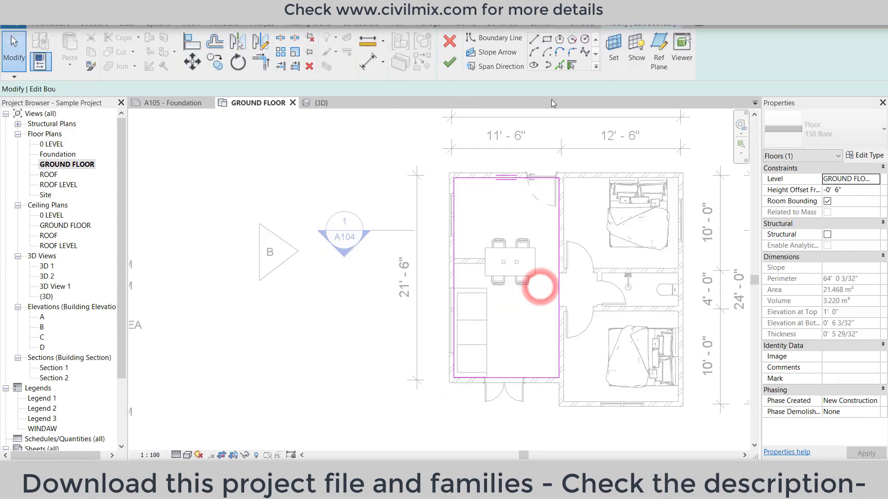
left_click(571, 67)
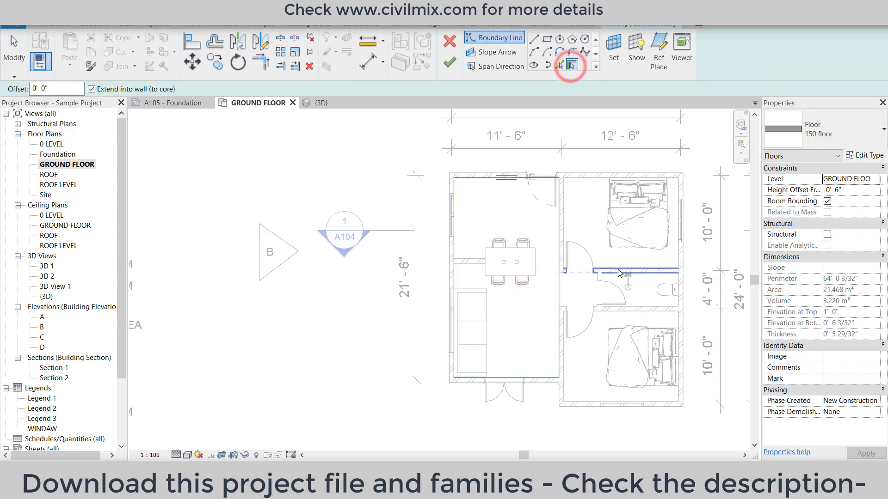
left_click(619, 273)
left_click(597, 281)
left_click(572, 310)
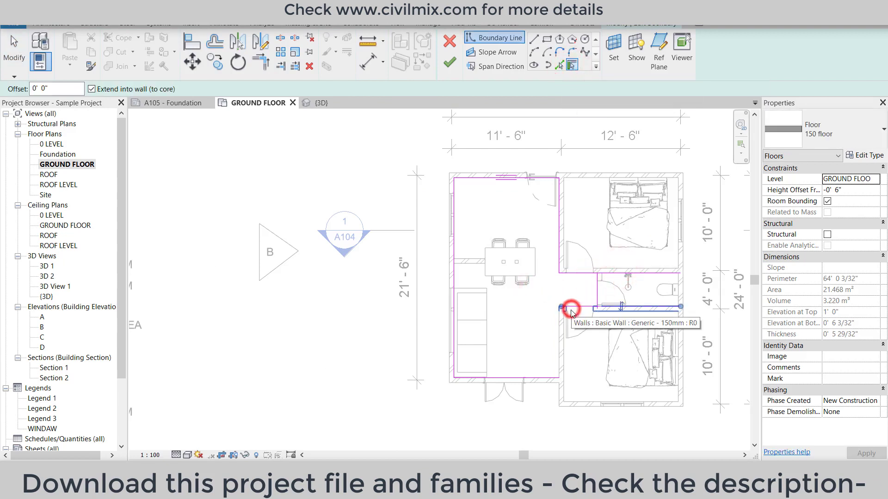
left_click(559, 333)
- Trim the hallway corners closed, finish with wall joining, and start a new floor sketch
key("t")
key("r")
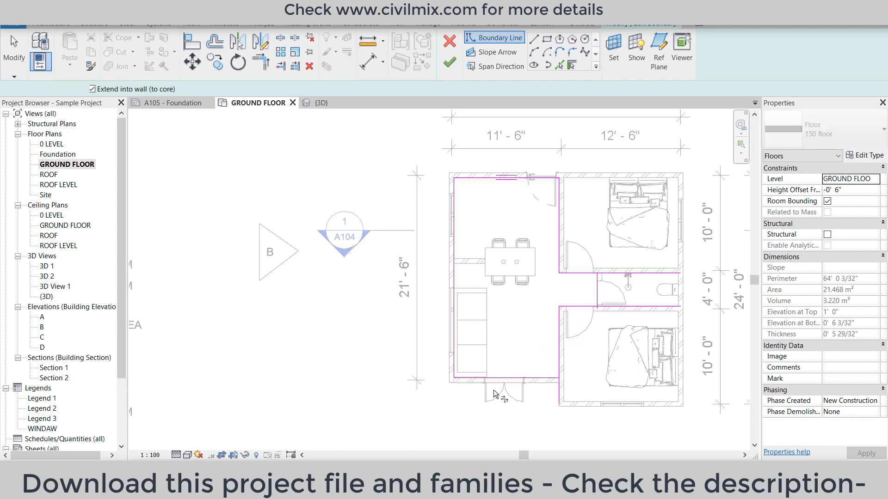
left_click(531, 377)
left_click(558, 360)
left_click(593, 306)
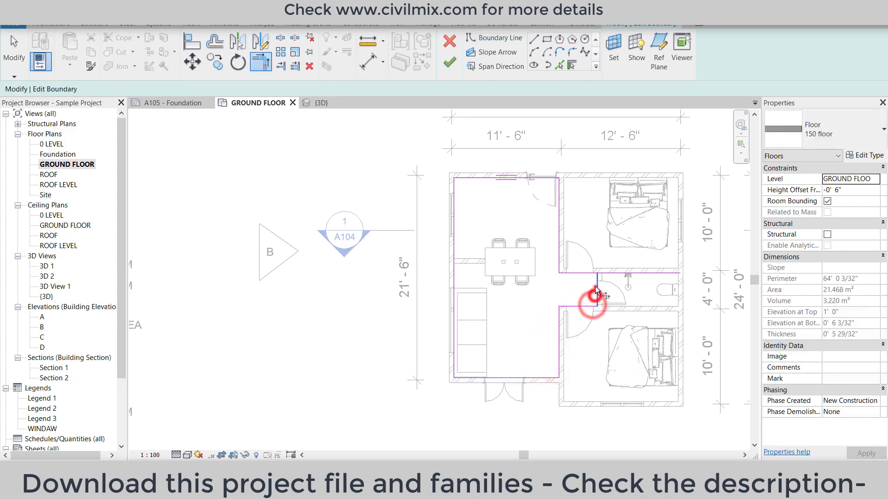
left_click(442, 69)
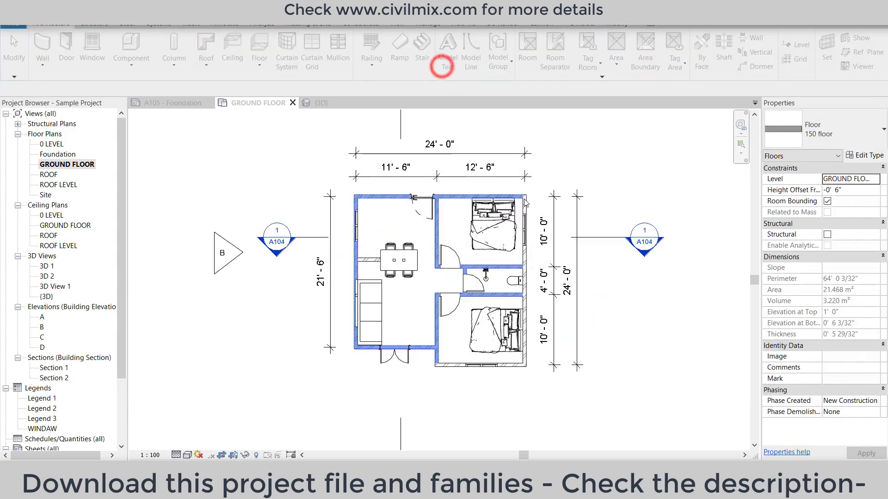
left_click(527, 257)
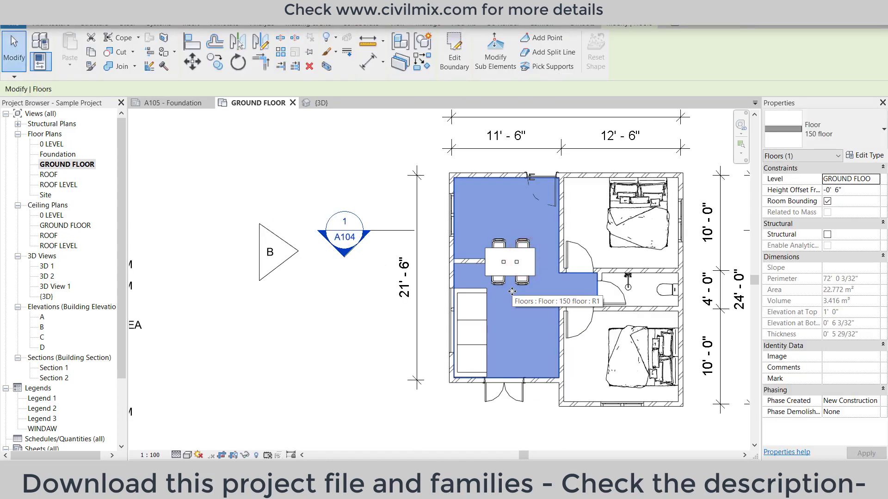
double_click(512, 291)
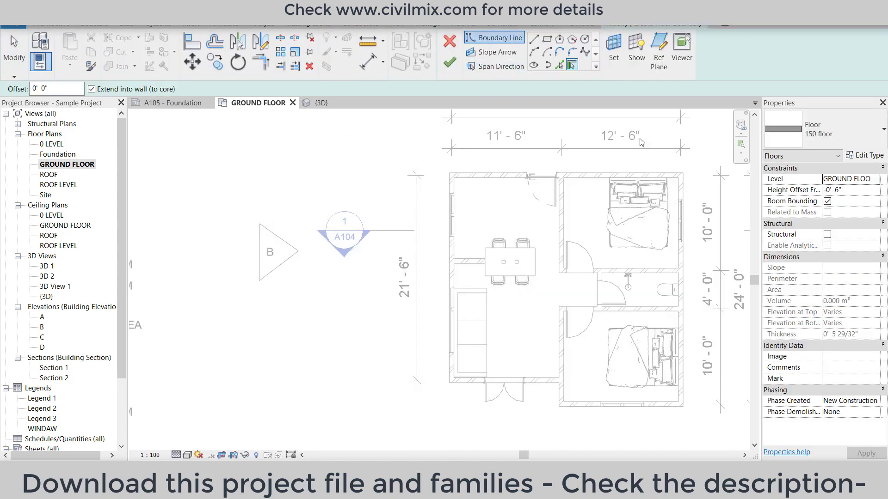
- Set the new floor's type to 150 floor 2
left_click(856, 129)
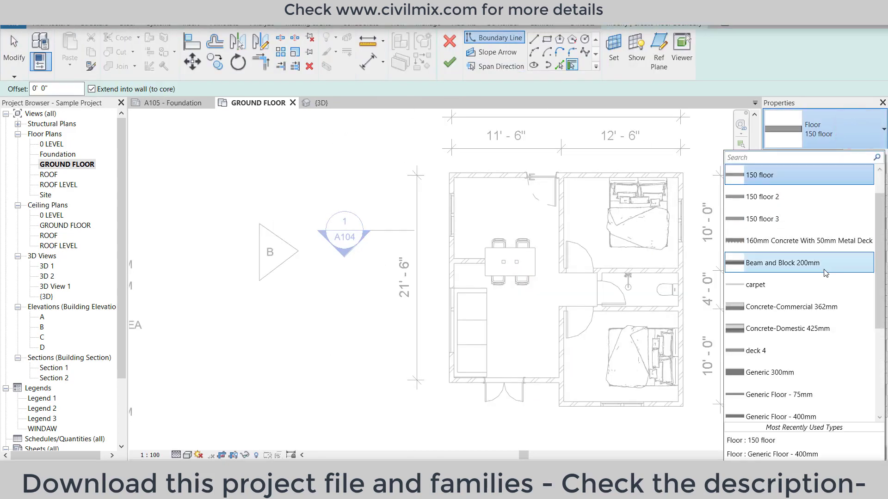
scroll(823, 269, "up", 1)
scroll(823, 269, "down", 1)
scroll(822, 269, "down", 1)
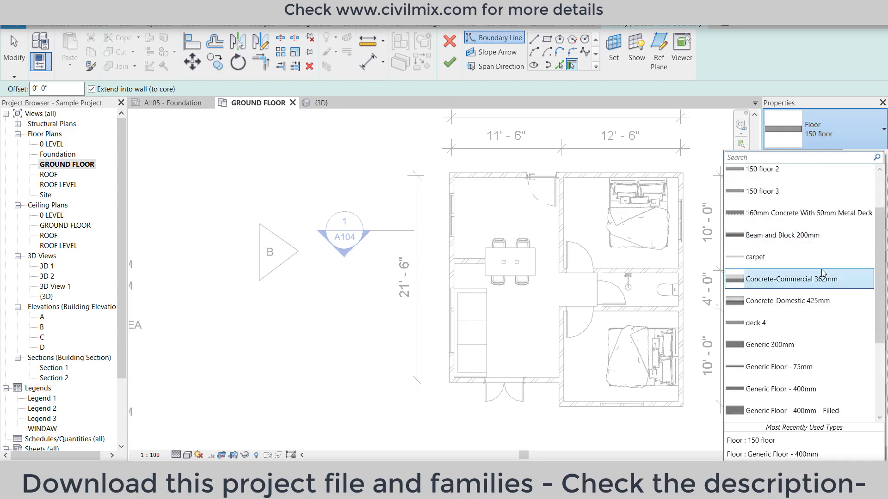
scroll(821, 269, "up", 1)
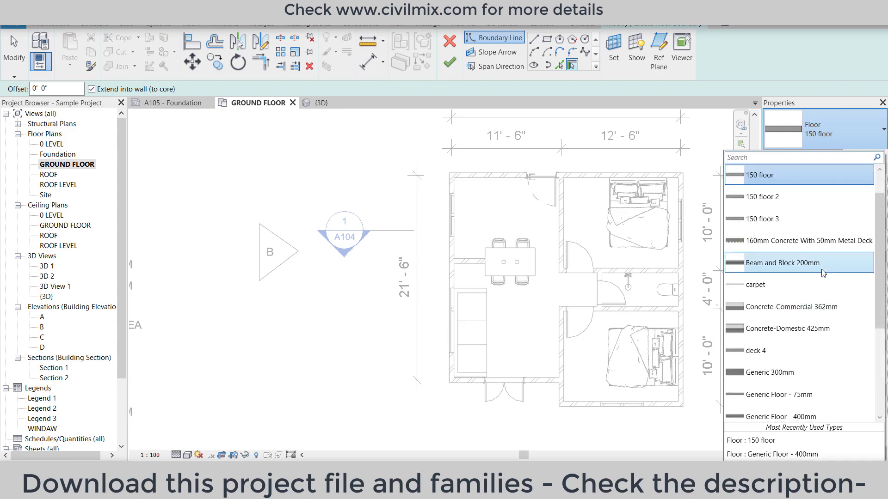
left_click(806, 207)
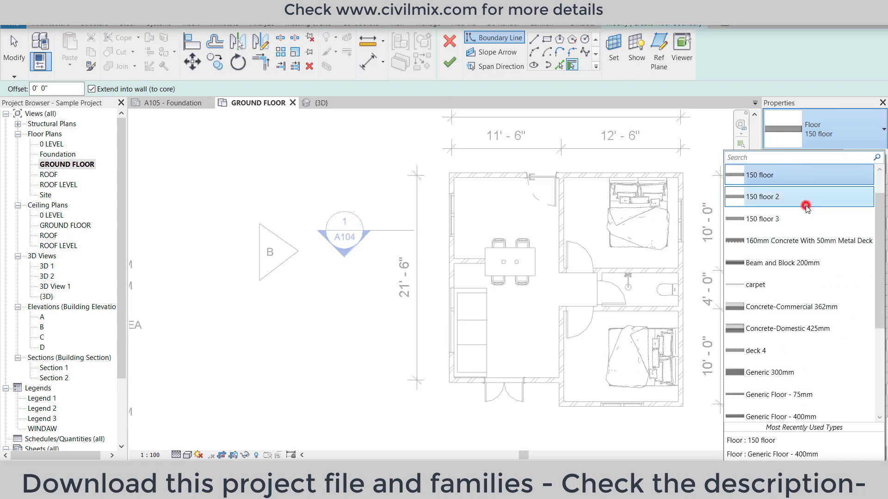
- Pick the upper bedroom's four walls as boundary and trim its lower-right corner
left_click(617, 269)
left_click(675, 246)
left_click(659, 180)
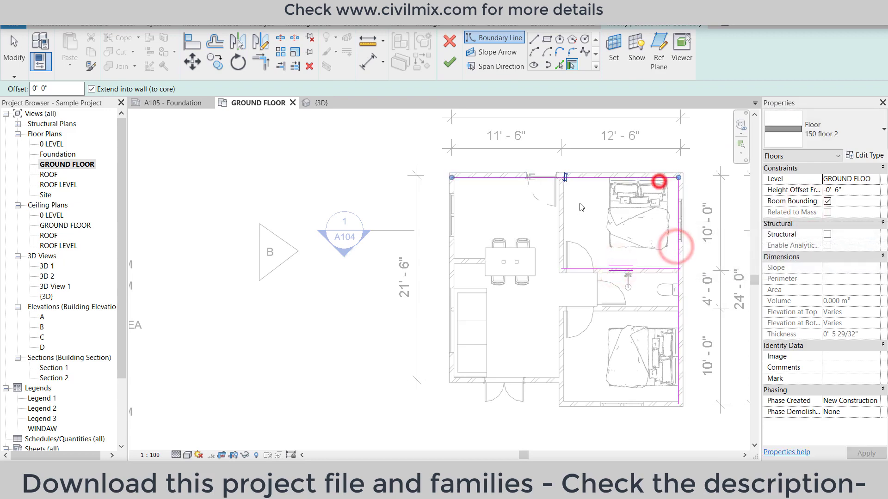
left_click(565, 215)
key("t")
key("r")
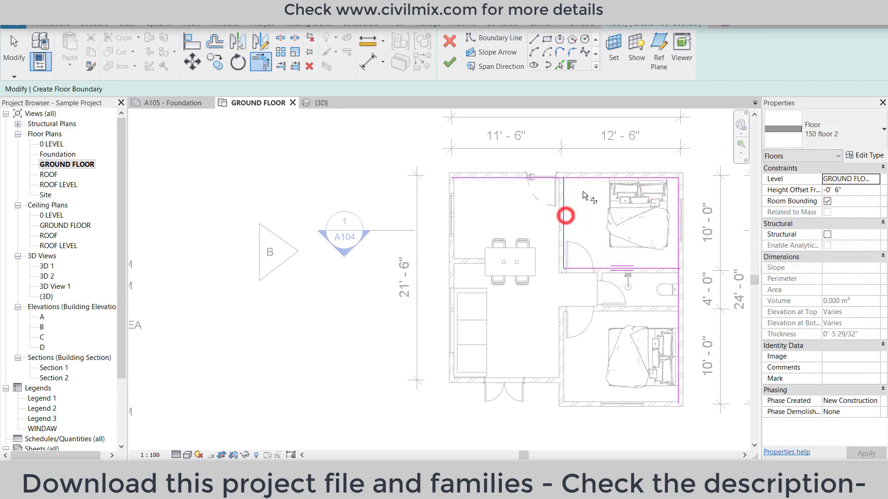
left_click(677, 201)
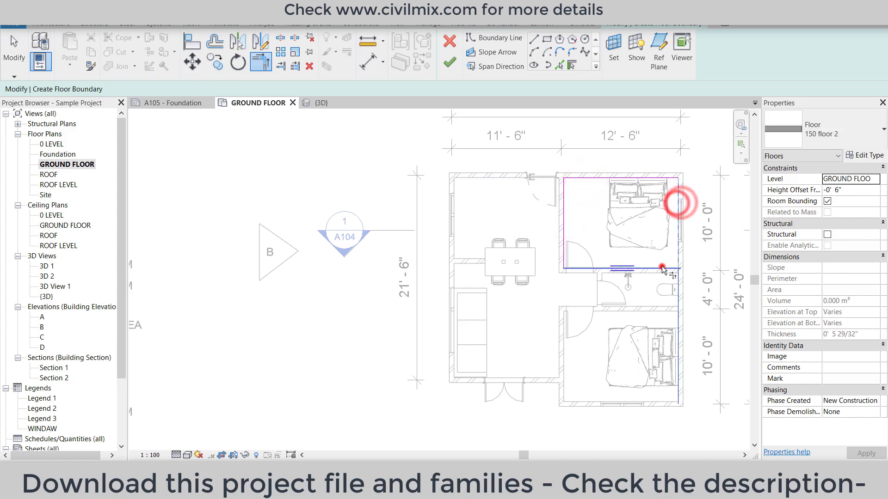
left_click(662, 268)
- Pick the middle and right walls of the lower bedroom, dismissing the elements-joined errors
left_click(495, 37)
left_click(572, 64)
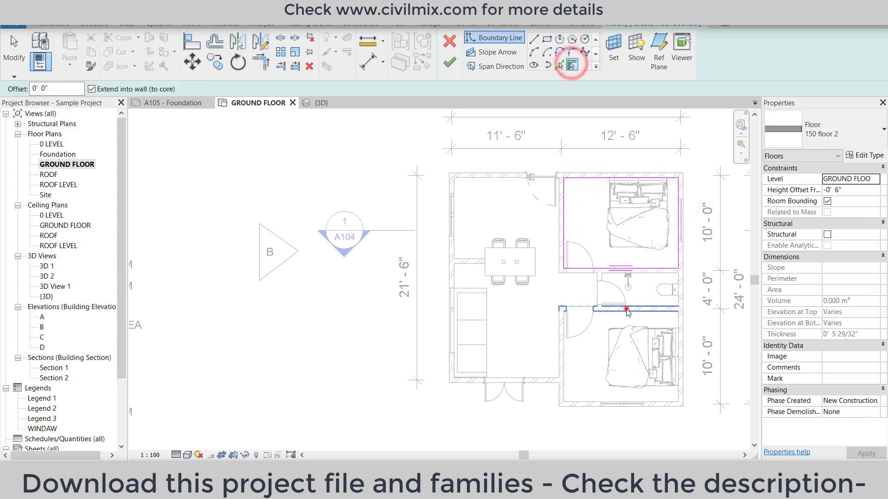
left_click(620, 307)
left_click(844, 458)
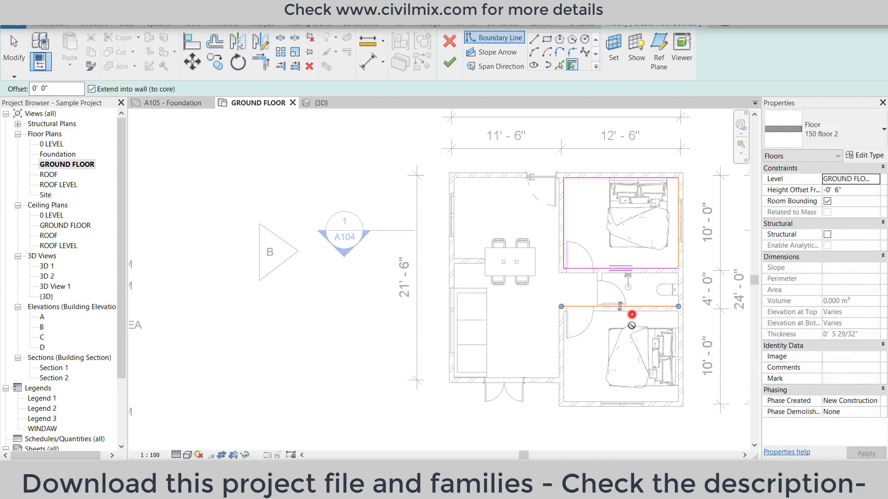
left_click(631, 314)
left_click(707, 459)
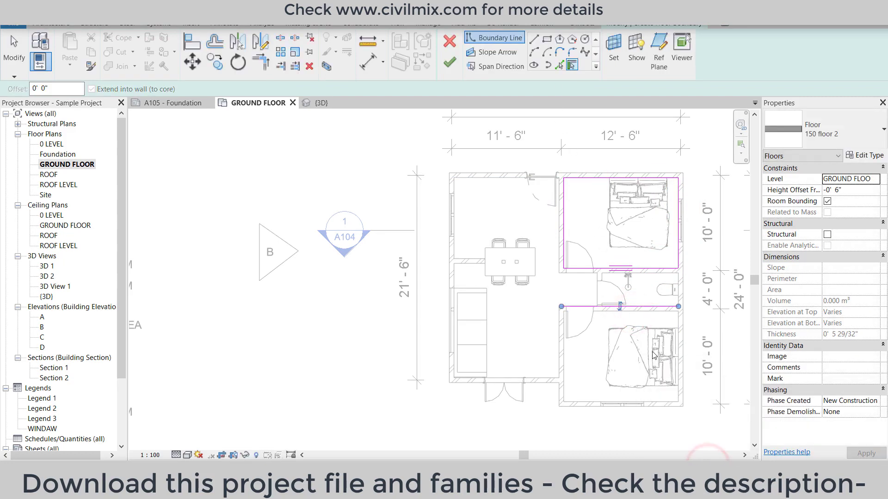
left_click(680, 351)
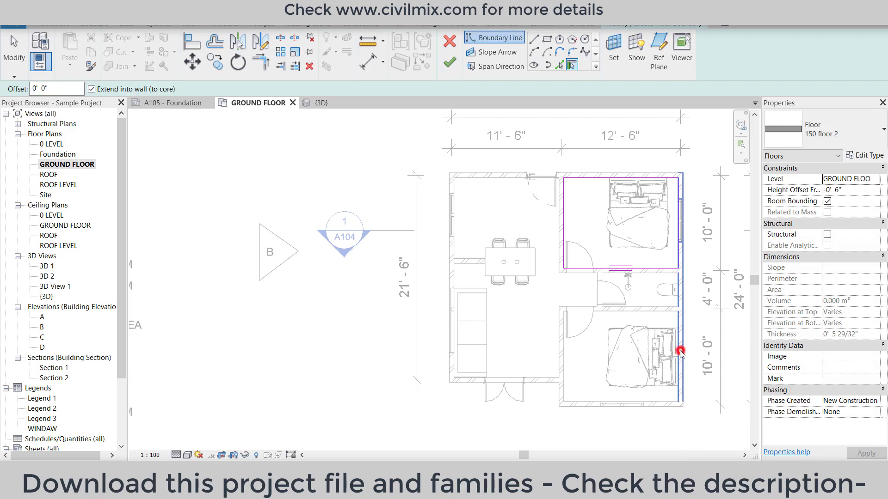
- Add the lower bedroom's bottom, left and middle walls as boundary edges
left_click(571, 65)
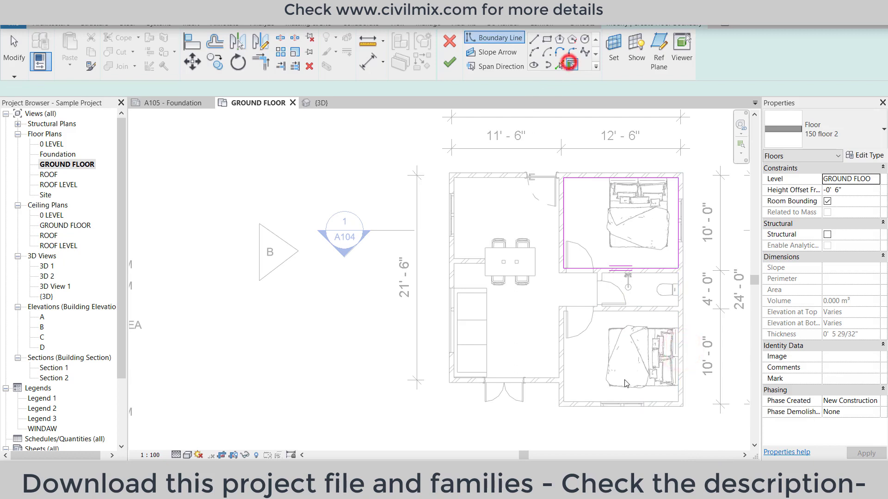
left_click(639, 401)
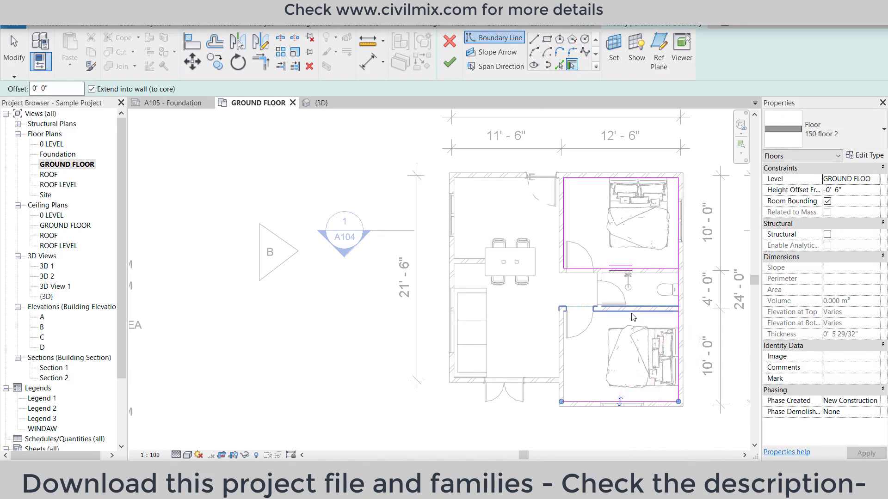
left_click(567, 362)
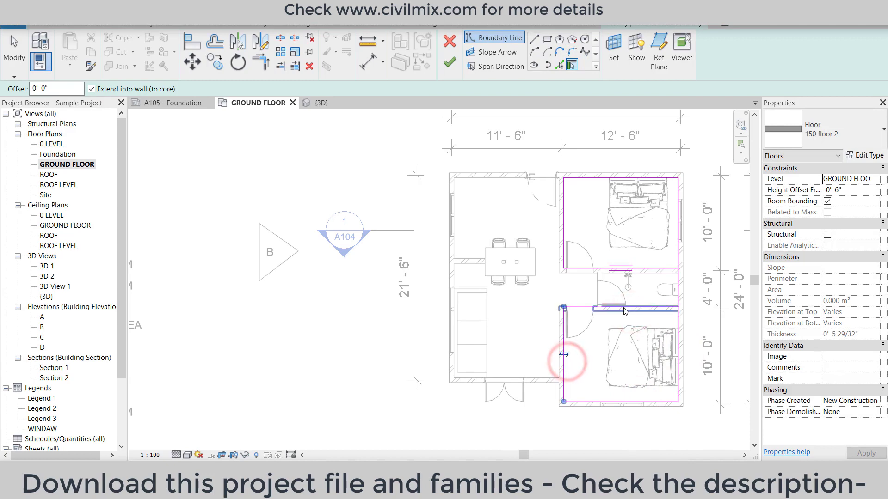
left_click(572, 312)
key("Escape")
left_click(619, 311)
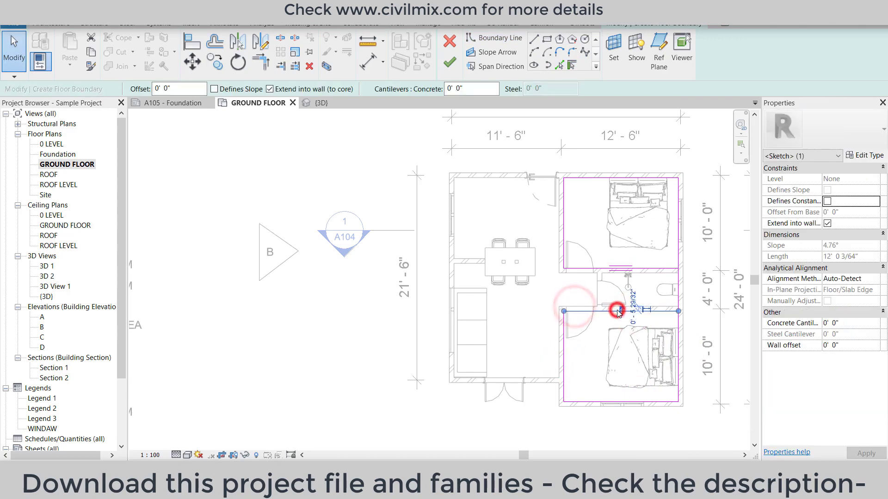
left_click(666, 316)
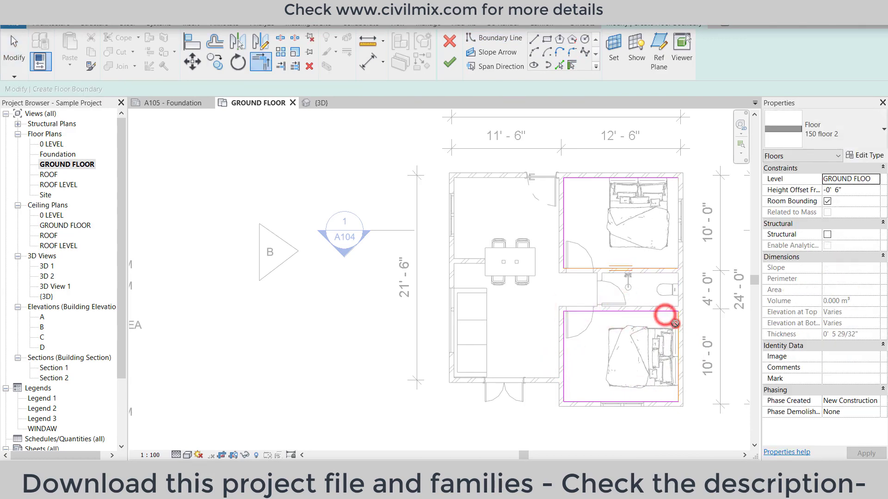
left_click(689, 452)
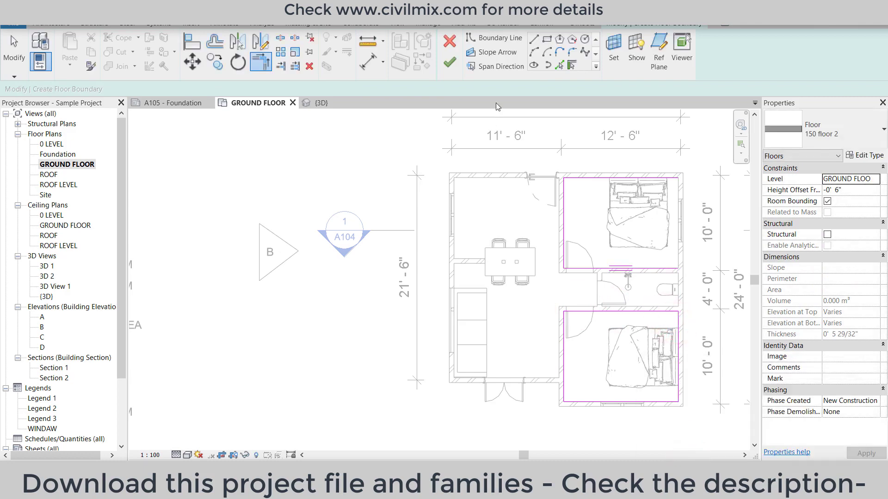
- Draw a boundary line along the right wall, finish the sketch and answer the join prompt
left_click(534, 41)
left_click(677, 268)
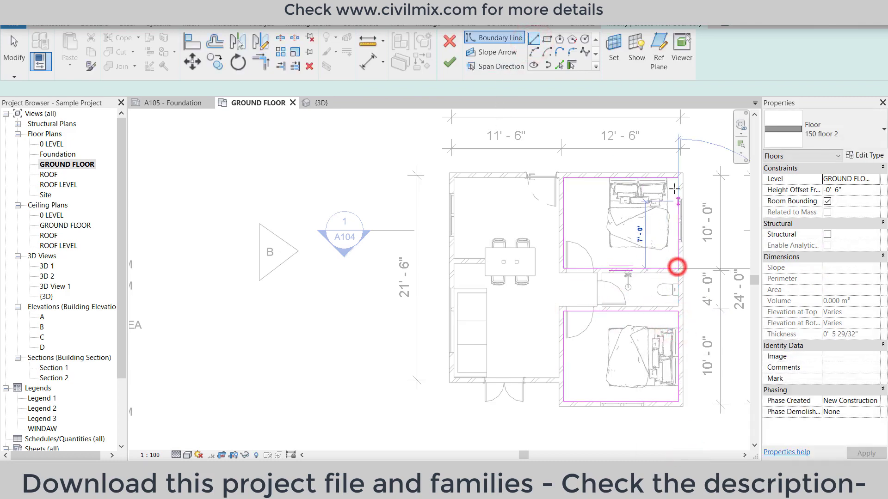
left_click(677, 179)
left_click(449, 62)
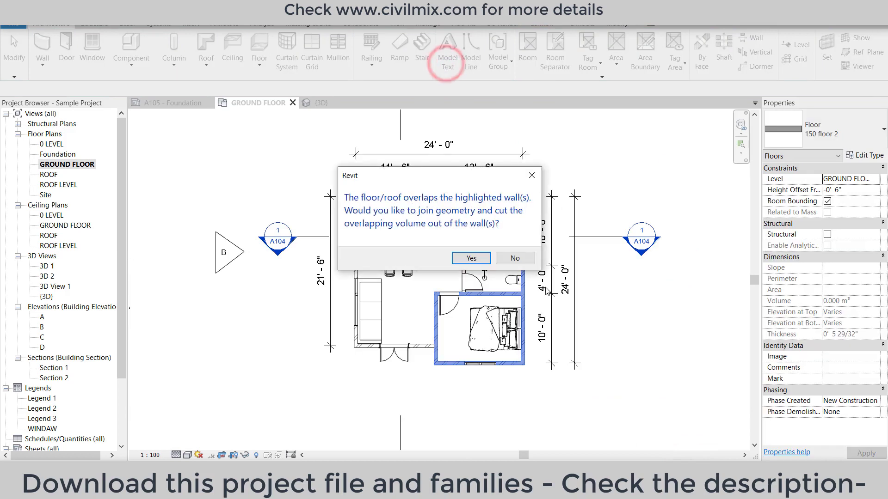
left_click(531, 260)
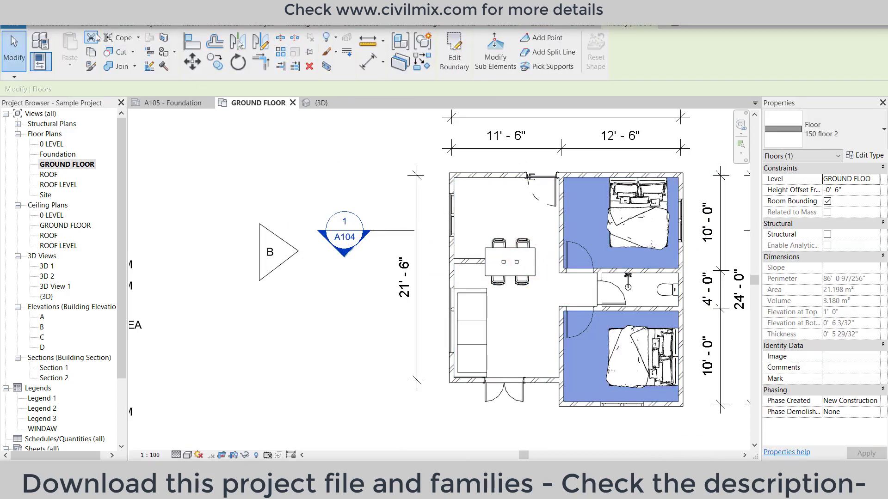
- Start a 150 floor 3 floor and pick the bathroom's lower, right and left walls
left_click(63, 26)
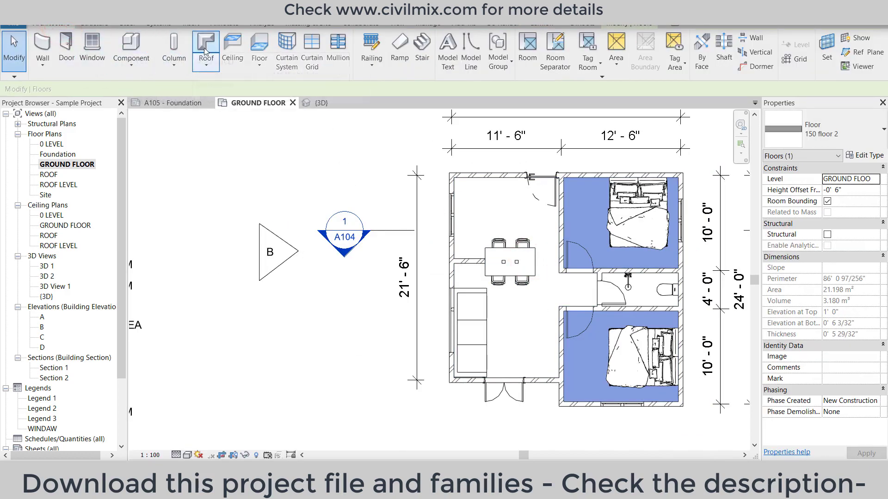
left_click(259, 44)
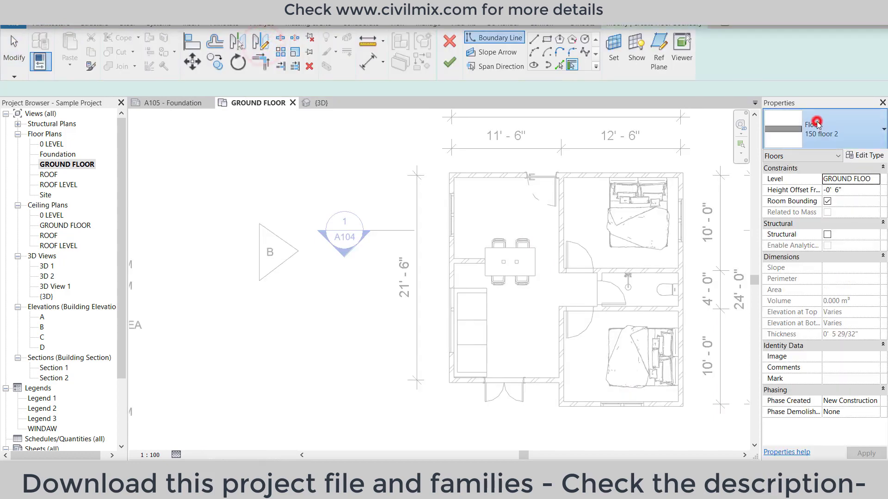
left_click(814, 130)
left_click(804, 217)
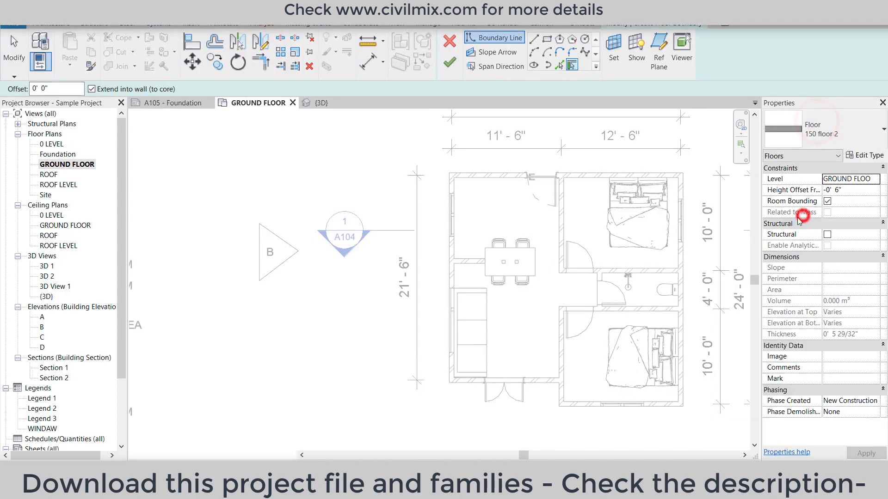
left_click(635, 303)
left_click(680, 291)
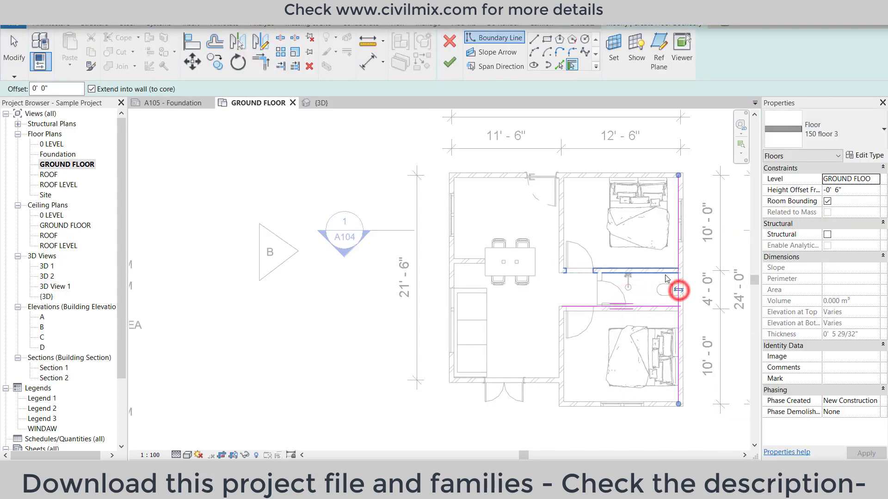
left_click(602, 281)
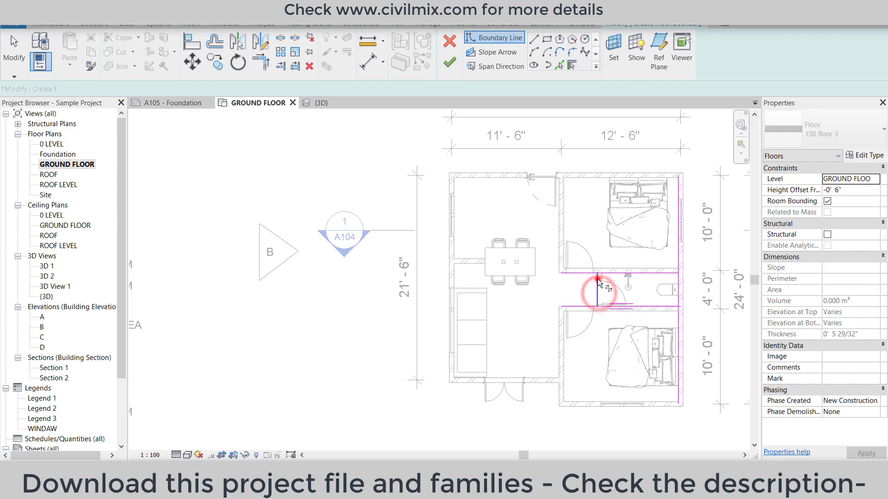
- Trim the bathroom boundary into a closed outline, finish the floor and answer the join prompt
key("t")
key("r")
left_click(602, 274)
left_click(641, 275)
left_click(677, 283)
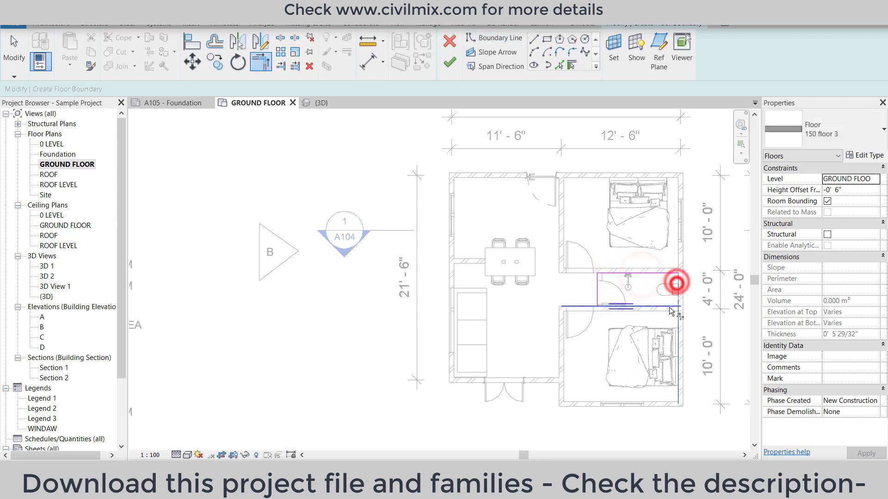
left_click(669, 306)
left_click(594, 292)
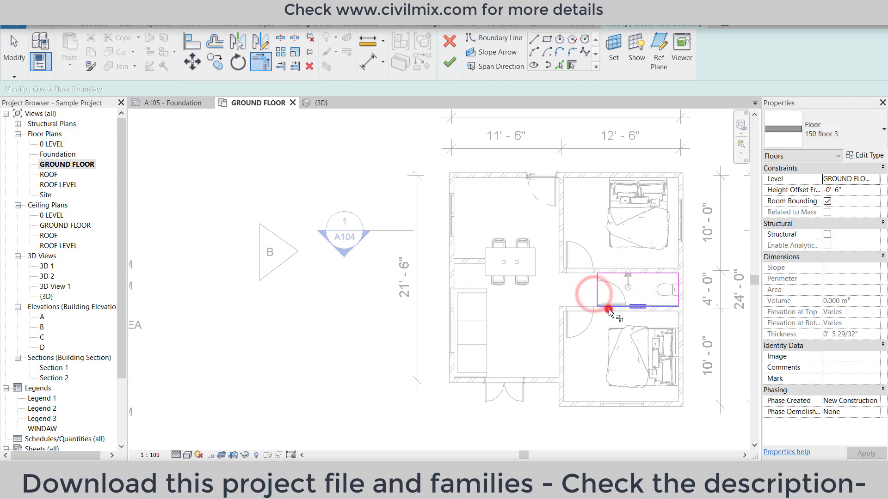
left_click(450, 63)
left_click(511, 256)
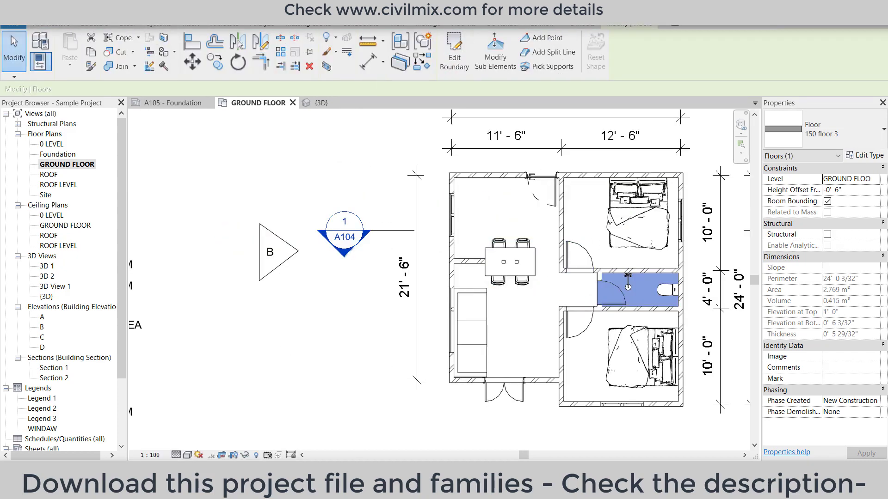
- Box-select the whole house in the {3D} view
left_click(319, 103)
left_click(372, 156)
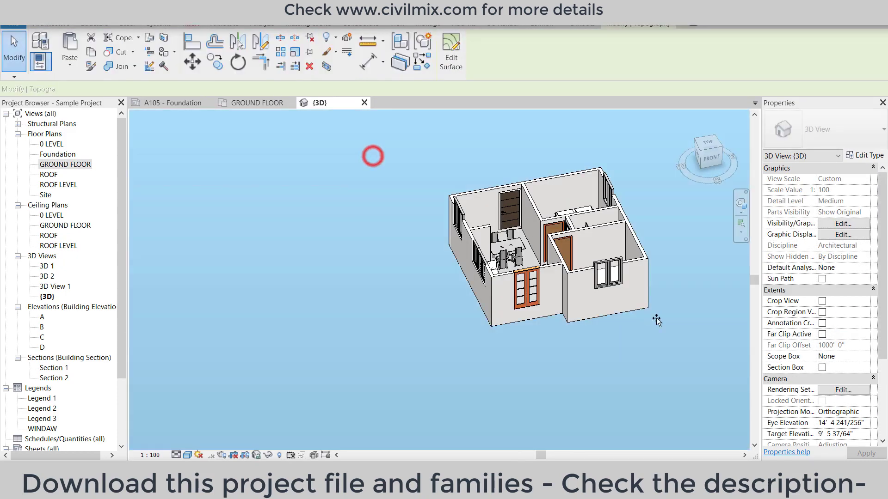
key("Escape")
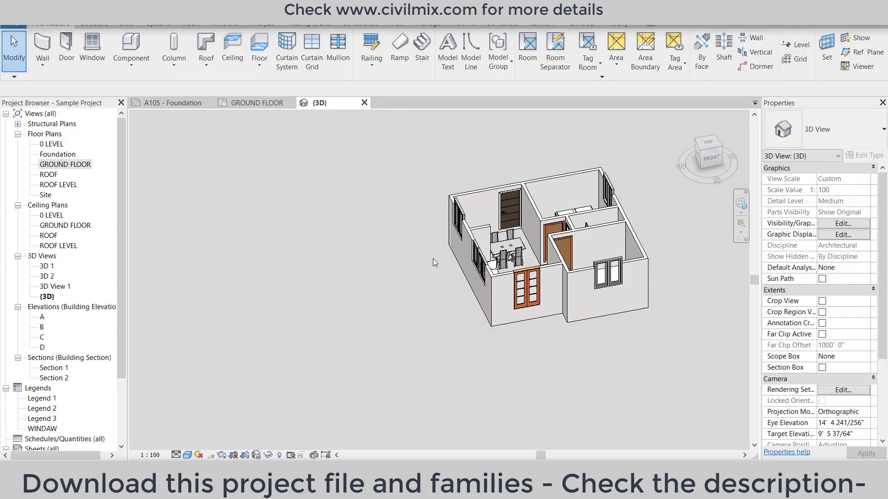
mouse_move(467, 275)
middle_mouse_down("shift")
mouse_move(431, 332)
mouse_move(436, 204)
mouse_move(437, 222)
middle_mouse_up("shift")
left_click_drag(404, 199, 545, 283)
- Filter the selection to Walls only and set their top constraint to ROOF
left_click(451, 54)
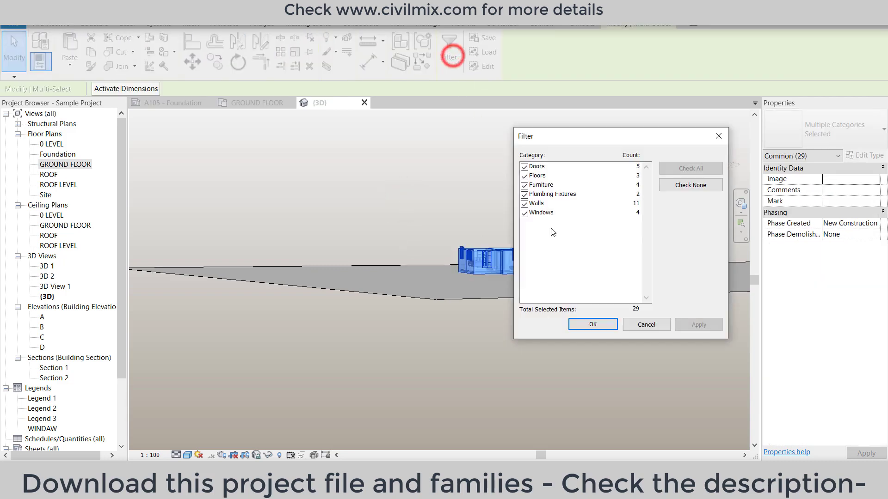
left_click(663, 187)
left_click(527, 203)
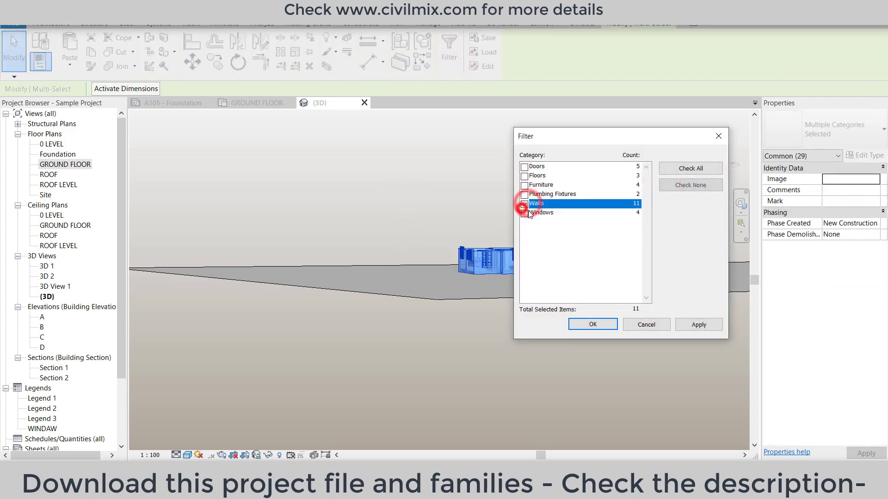
left_click(586, 327)
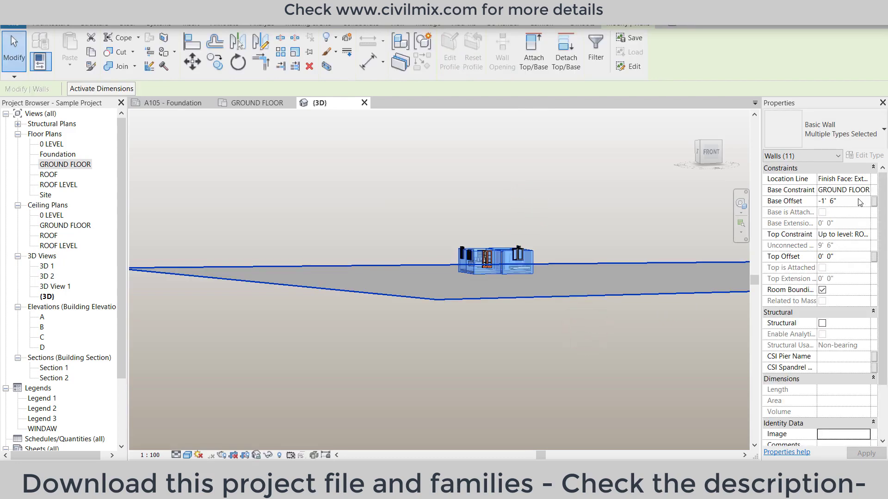
left_click(867, 235)
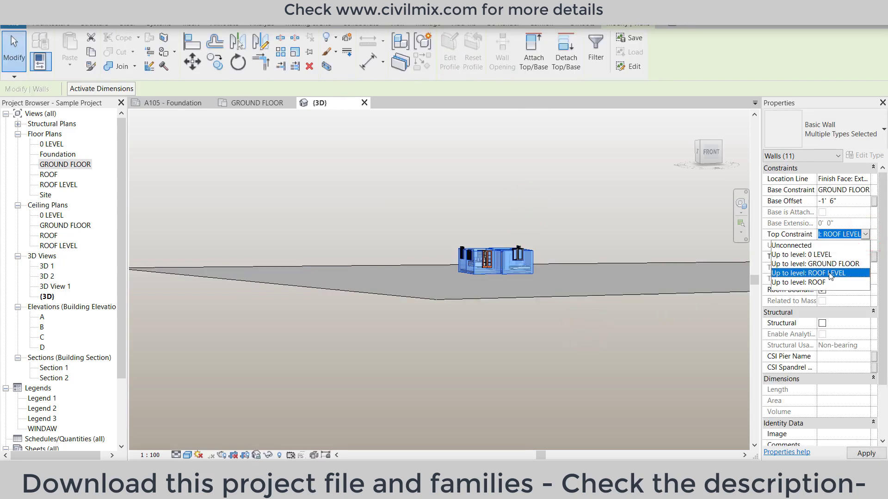
left_click(828, 283)
- Orbit and zoom to inspect the raised walls, then return to the GROUND FLOOR plan
left_click(601, 215)
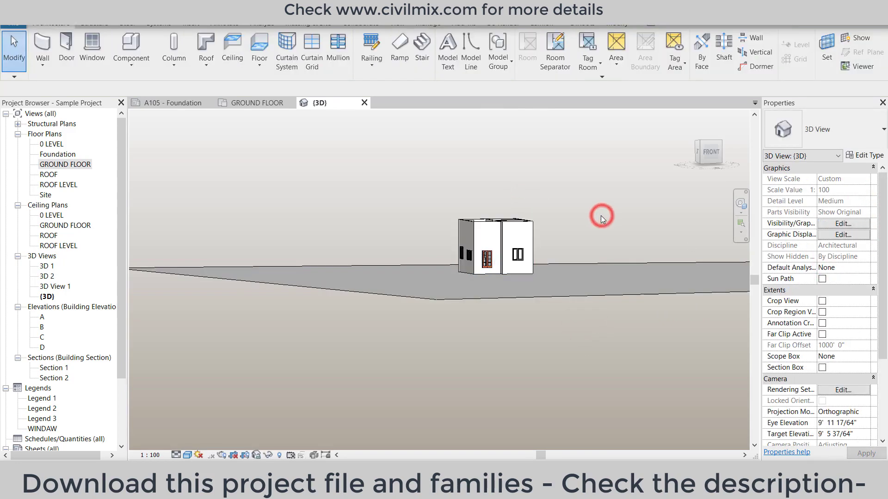
middle_click_drag(641, 254, 593, 330, "shift")
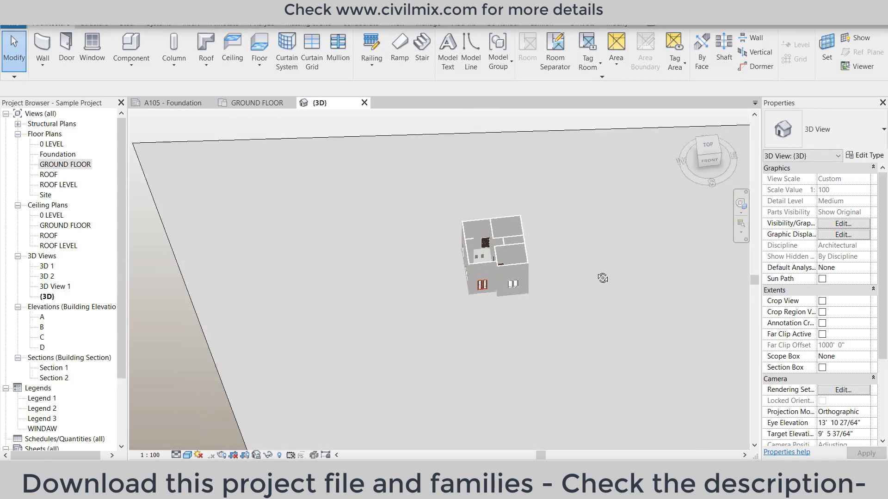
key("z")
key("f")
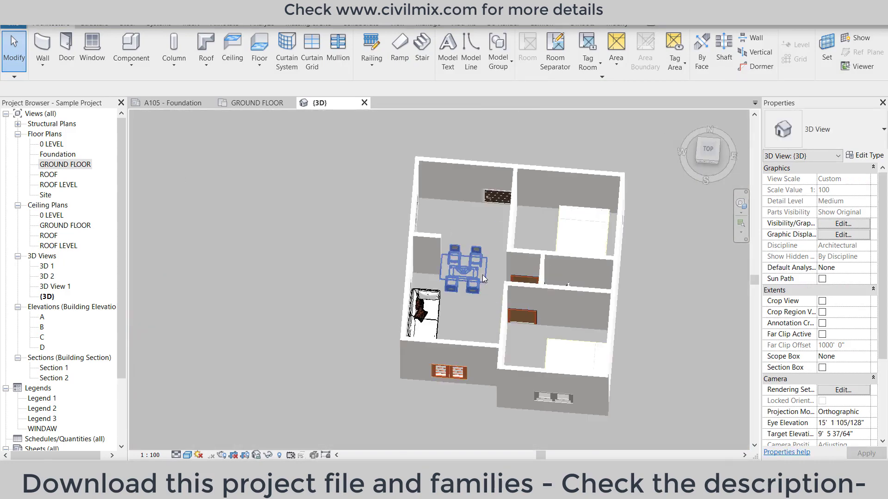
mouse_move(591, 338)
middle_mouse_down("shift")
mouse_move(437, 294)
mouse_move(124, 143)
middle_mouse_up("shift")
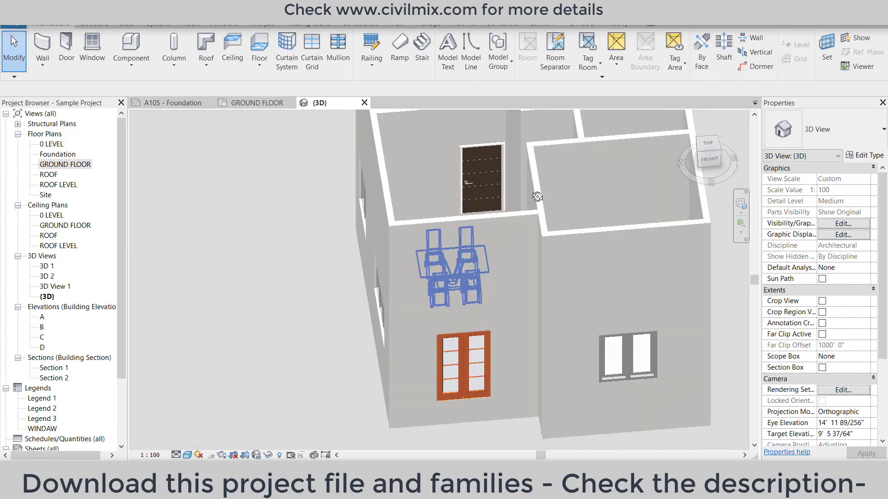
double_click(65, 166)
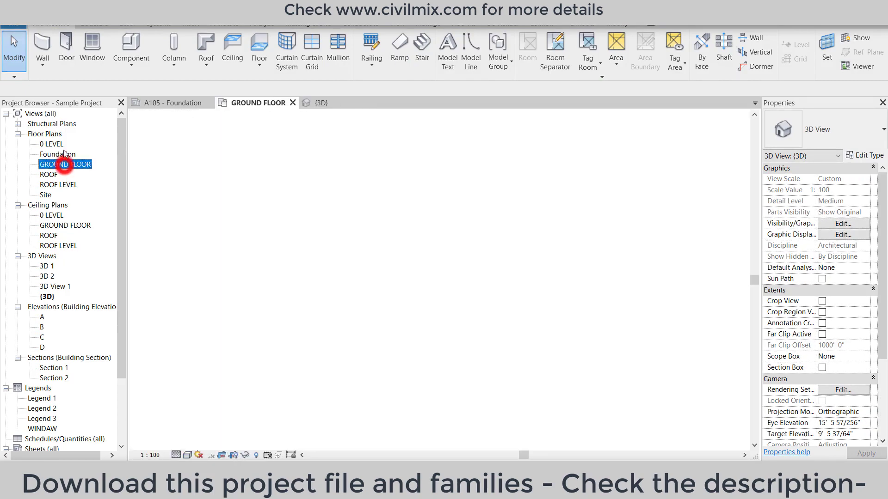
- Start a new floor and set its type to deck 4
left_click(121, 47)
left_click(50, 24)
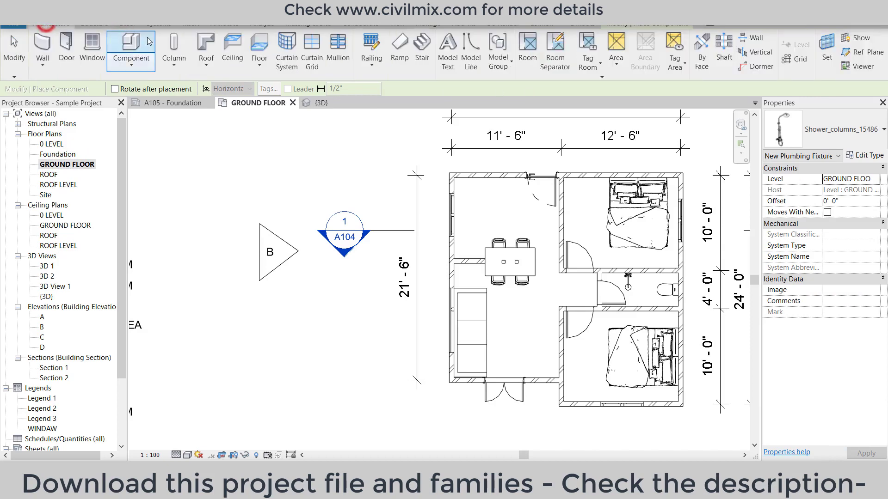
left_click(259, 44)
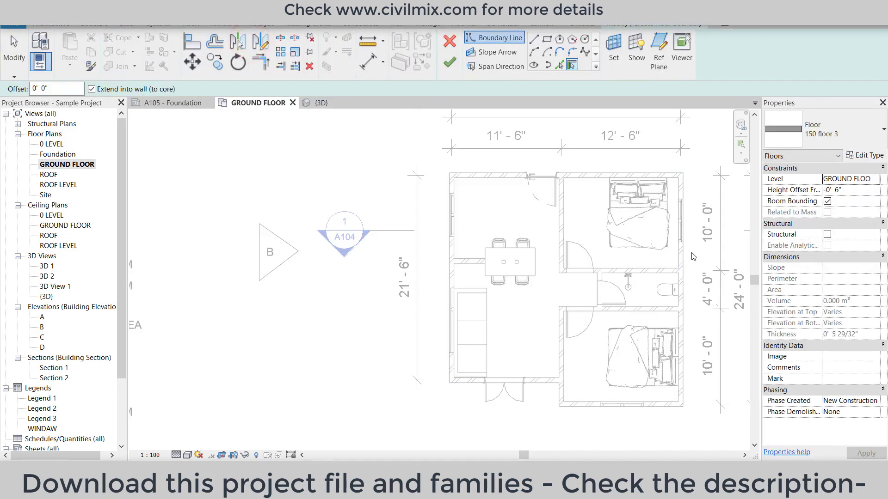
left_click(821, 133)
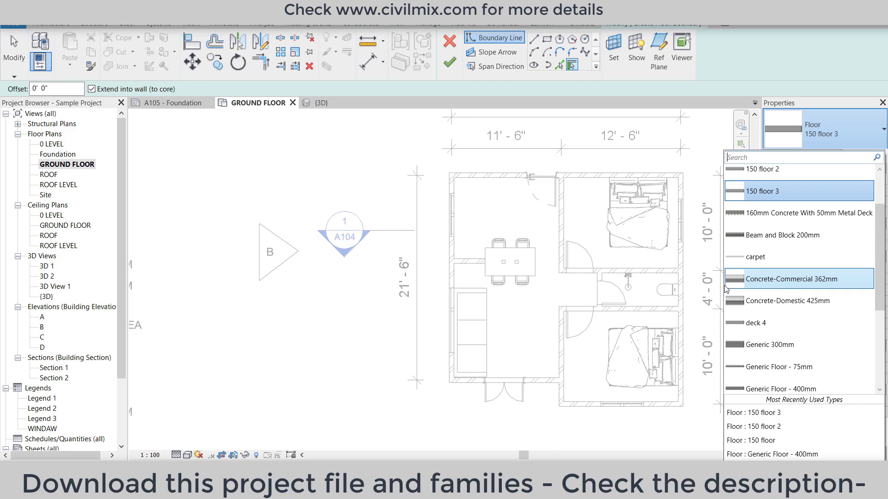
left_click(752, 173)
scroll(573, 301, "down", 2)
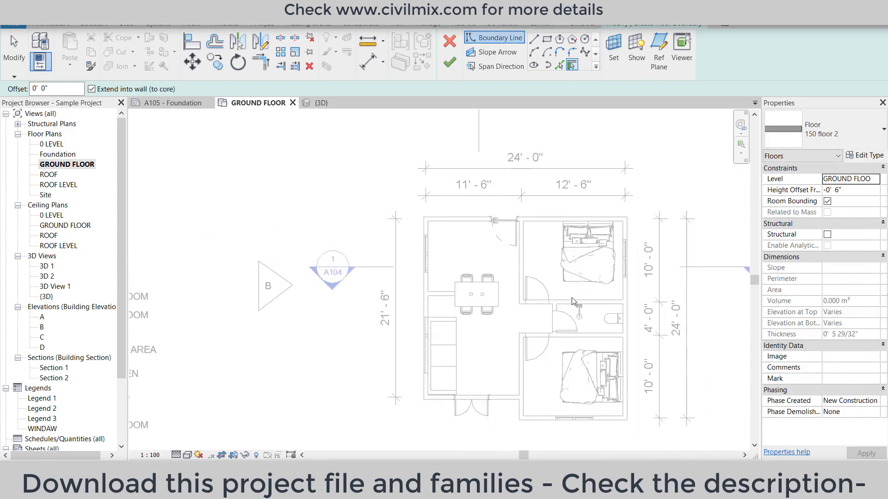
left_click(814, 131)
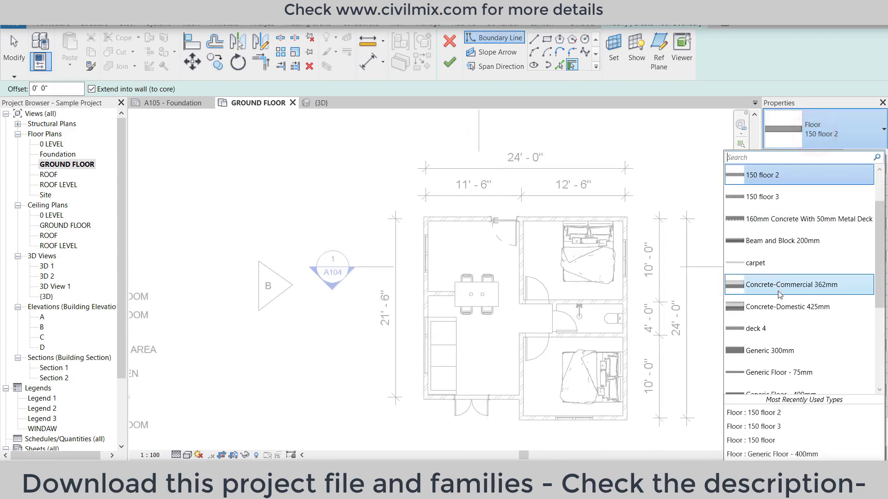
left_click(779, 327)
- Draw a rectangular deck boundary outside the entry door
left_click(547, 40)
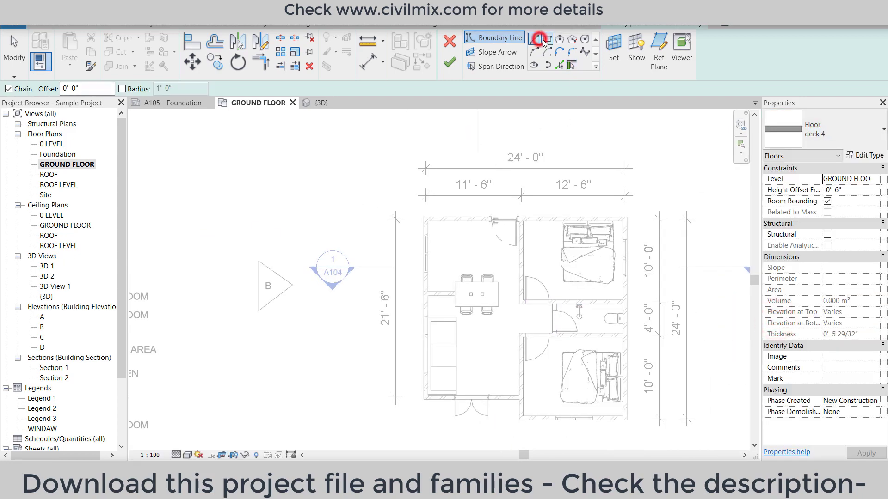
scroll(469, 289, "up", 3)
left_click(471, 289)
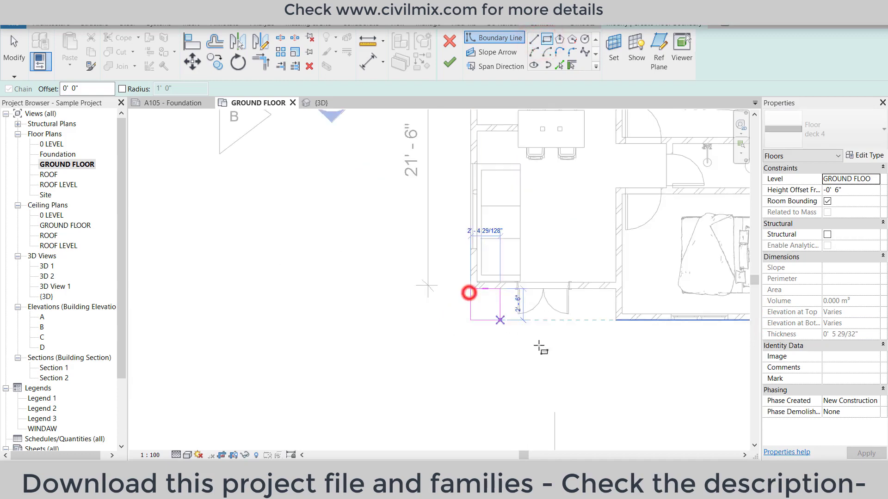
left_click(610, 357)
scroll(596, 345, "up", 1)
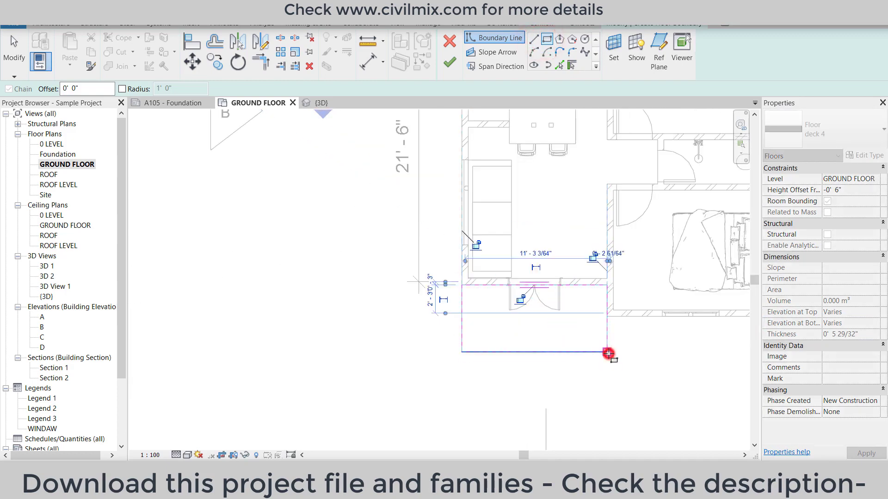
left_click(606, 351)
key("Escape")
- Add the bedroom's bottom and right walls as deck boundary lines
left_click(564, 70)
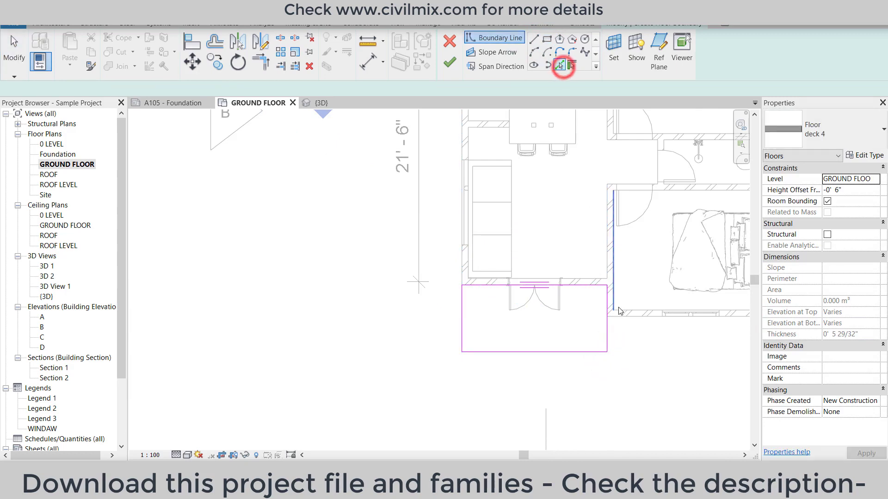
left_click(620, 312)
left_click(715, 295)
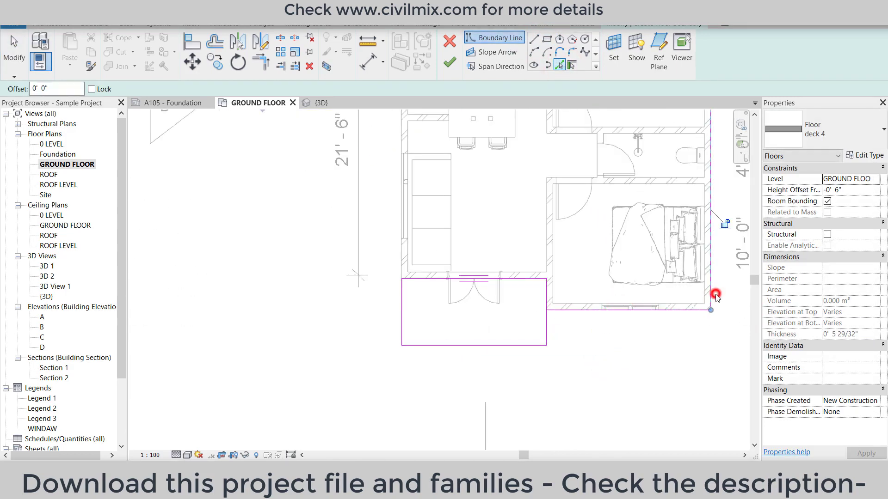
key("Escape")
key("t")
key("r")
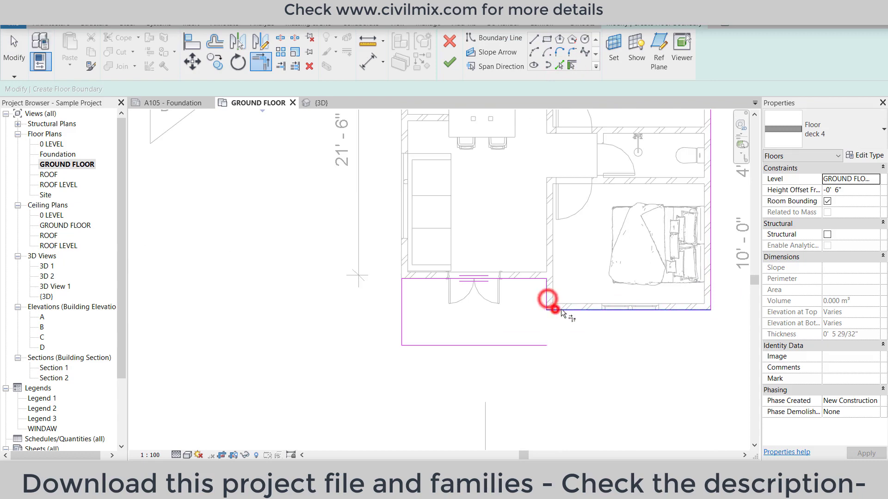
- Trim the deck outline closed, finish the floor and view it in 3D
left_click(715, 285)
left_click(534, 346)
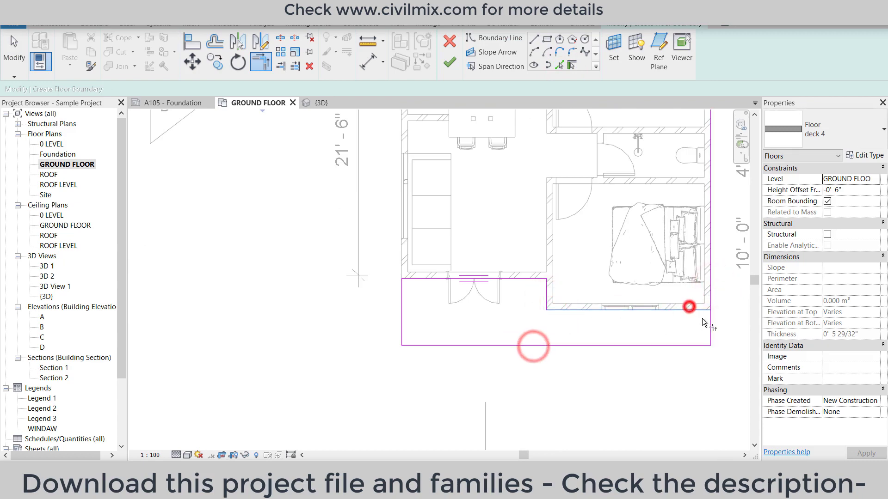
left_click(713, 326)
left_click(444, 59)
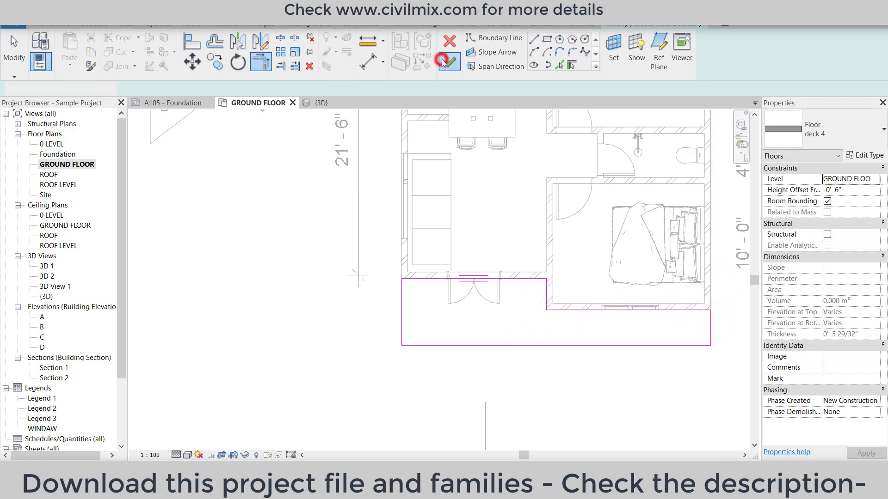
left_click(319, 102)
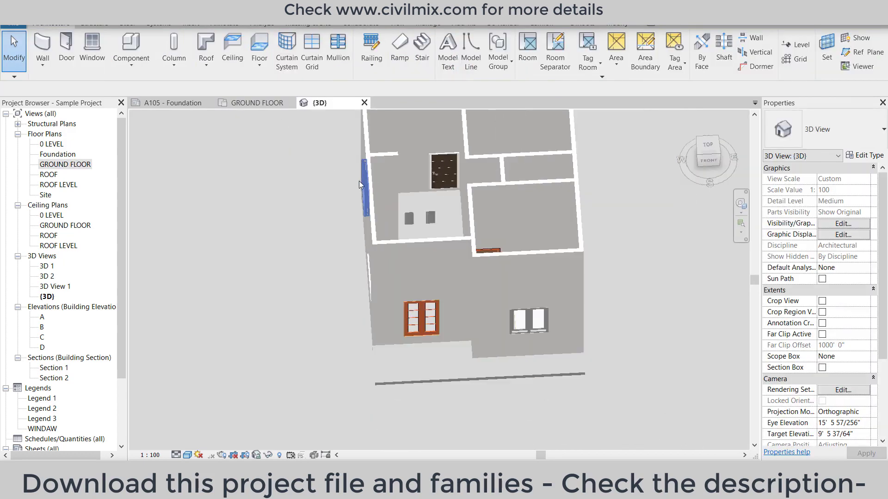
- Raise the entry deck slab to 0' 6" and the room floor slab to 1' 0" height offset
middle_click_drag(531, 392, 416, 361, "shift")
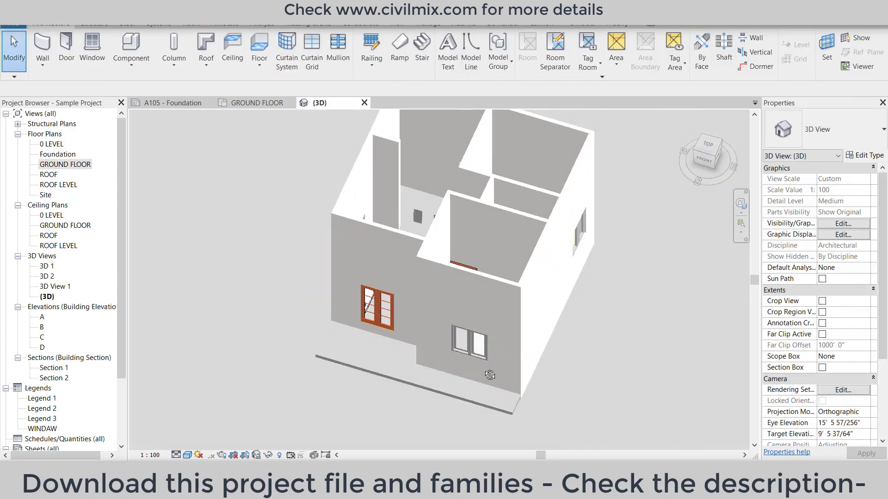
left_click(386, 366)
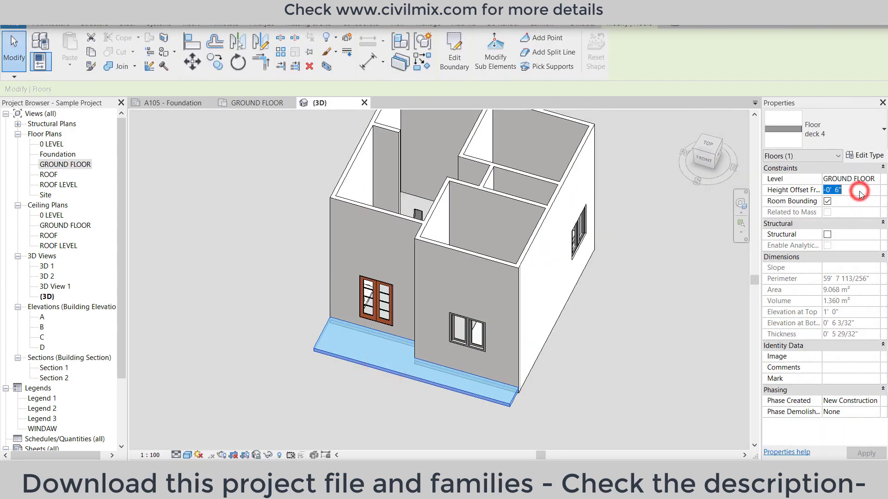
type("0.")
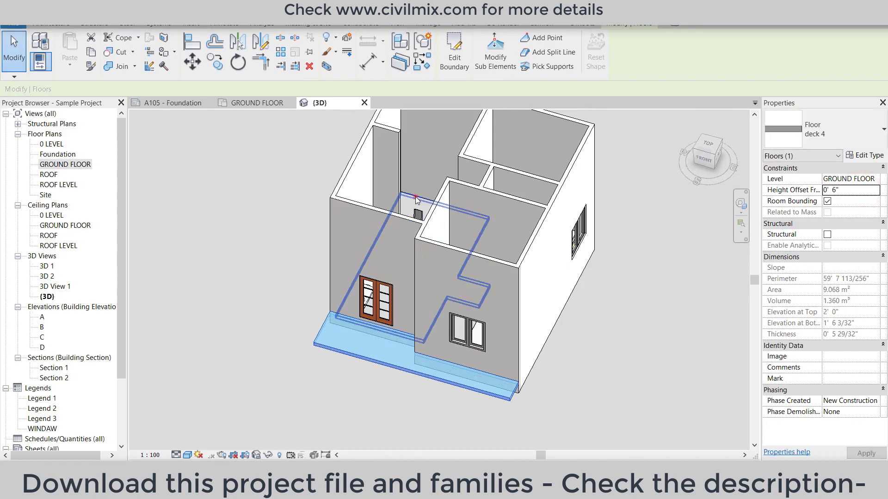
left_click(417, 199)
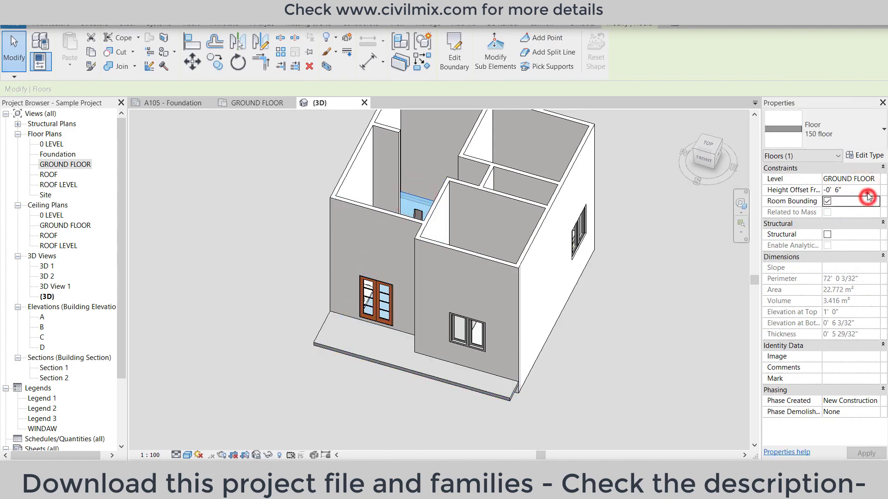
type("1")
middle_click_drag(509, 208, 528, 235, "shift")
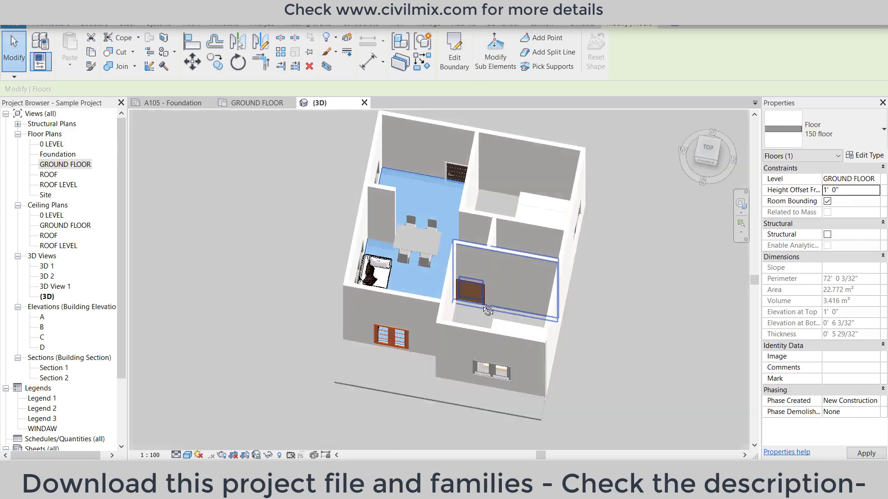
- Set the living-room interior door sill to 1' 0" and raise a bedroom floor slab to 1' 0"
left_click(445, 168)
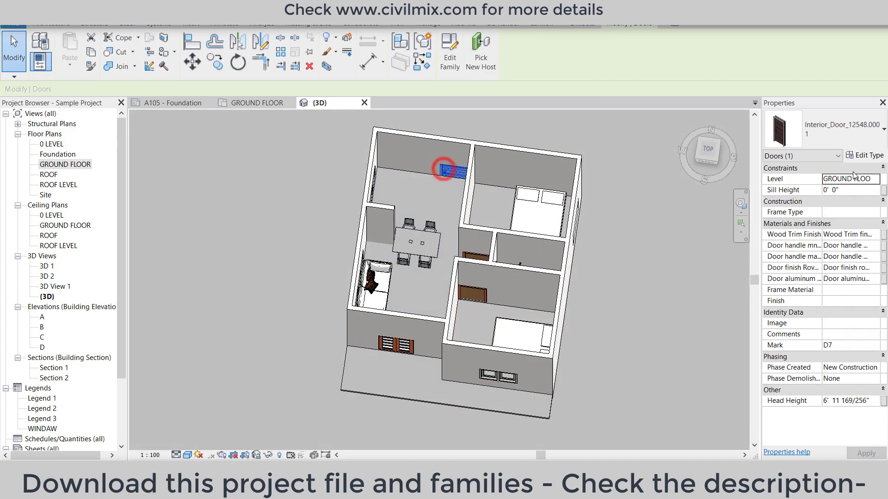
left_click(863, 189)
type("1")
key("Return")
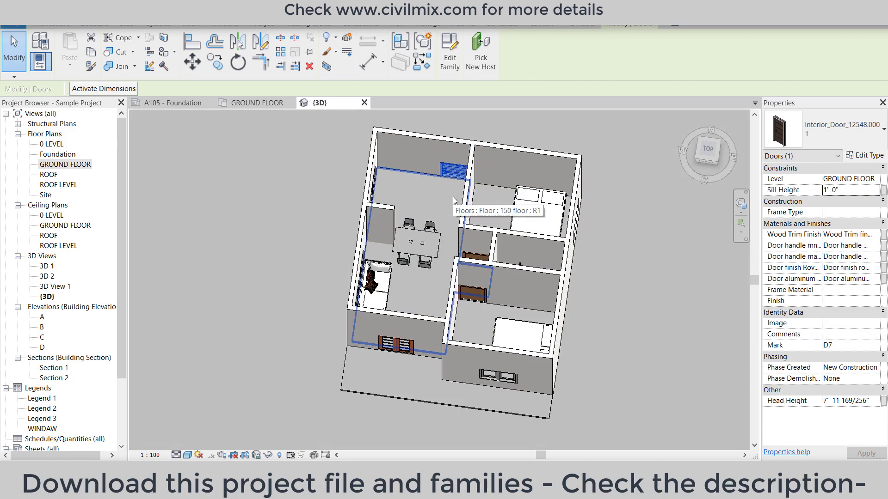
mouse_move(419, 339)
middle_mouse_down("shift")
mouse_move(392, 294)
mouse_move(301, 421)
middle_mouse_up("shift")
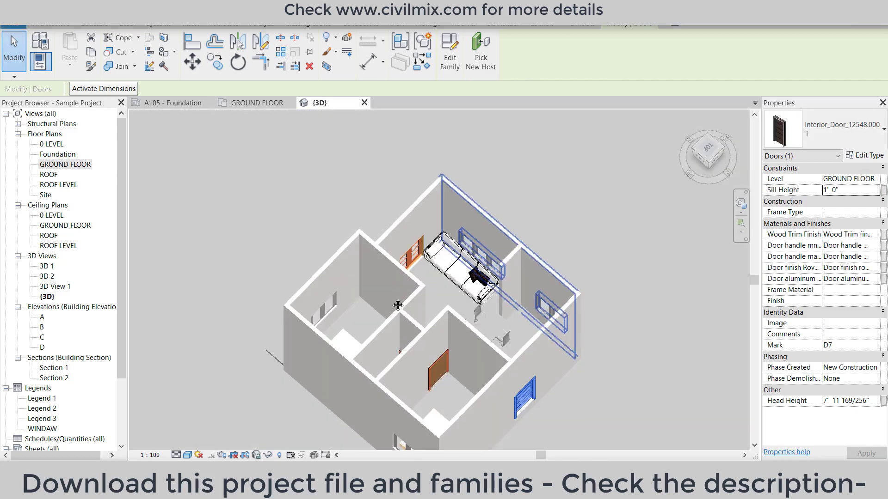
mouse_move(301, 420)
middle_mouse_down("shift")
mouse_move(409, 253)
mouse_move(502, 257)
mouse_move(523, 328)
mouse_move(513, 352)
mouse_move(506, 251)
middle_mouse_up("shift")
scroll(409, 253, "up", 3)
left_click(409, 253)
left_click(505, 251)
type("1")
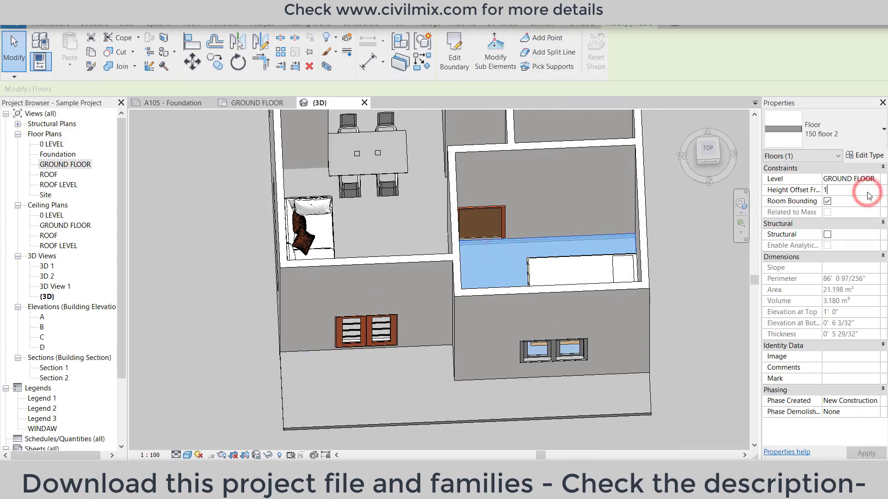
key("Return")
- Raise the bathroom floor and give the three remaining interior doors a 1' 0" sill height
middle_click_drag(609, 181, 553, 289, "shift")
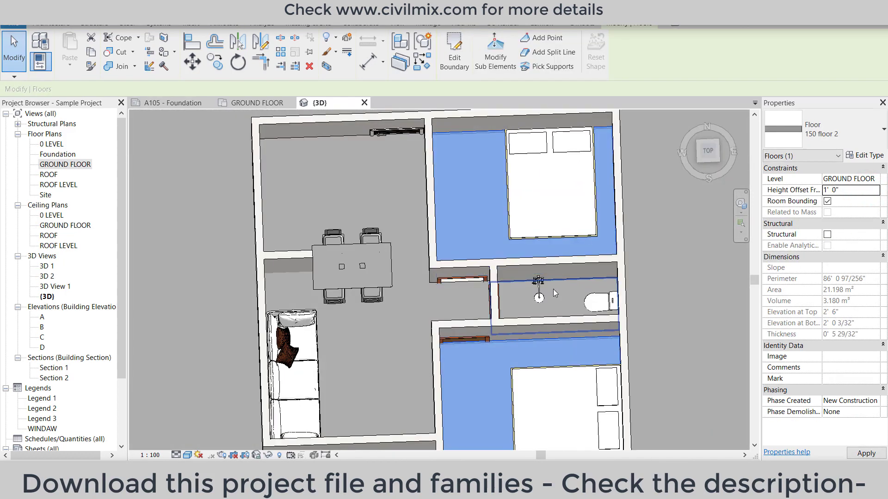
left_click(556, 292)
left_click(857, 190)
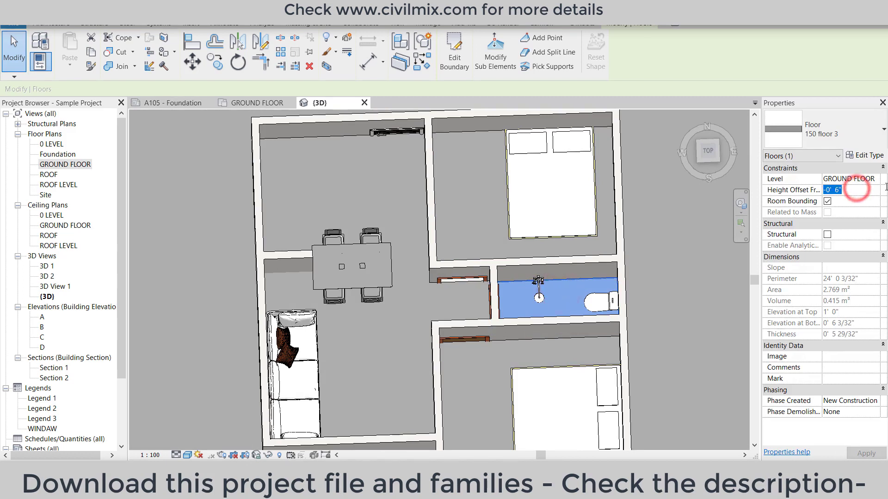
left_click(455, 278)
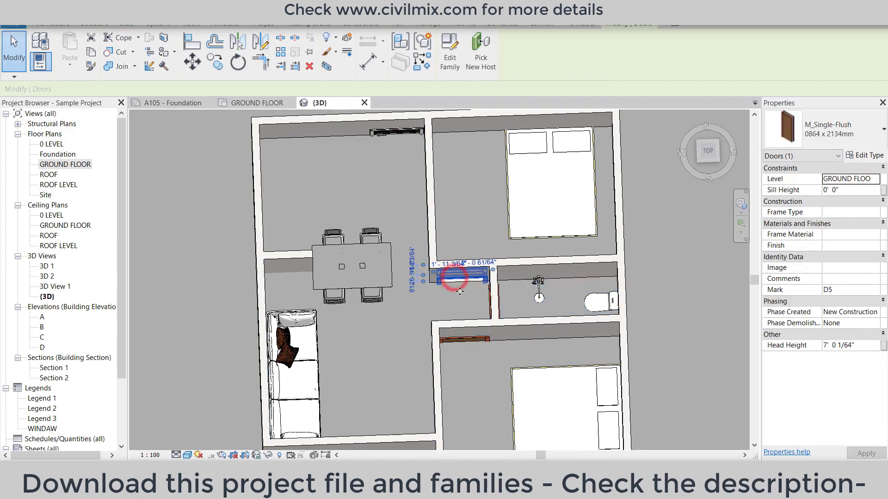
left_click(463, 338, "ctrl")
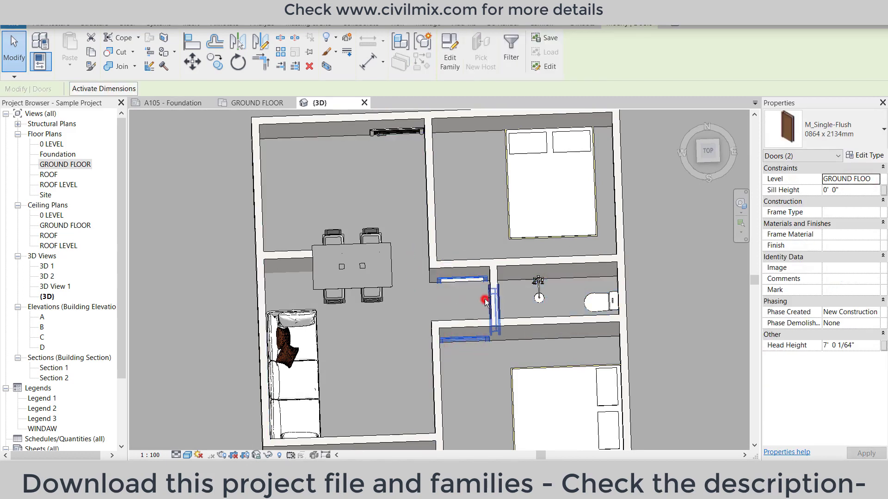
left_click(485, 299, "ctrl")
type("1")
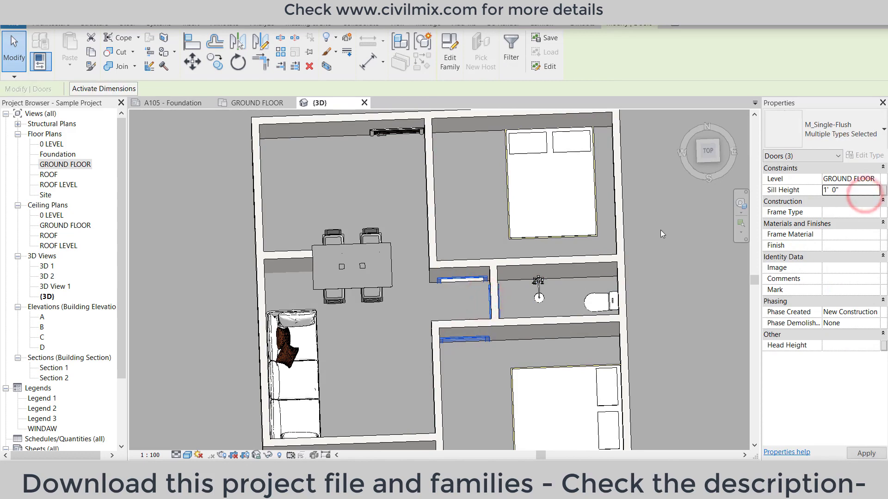
mouse_move(463, 222)
middle_mouse_down("shift")
mouse_move(524, 227)
mouse_move(397, 304)
mouse_move(484, 138)
mouse_move(597, 73)
mouse_move(85, 126)
middle_mouse_up("shift")
left_click(397, 304)
- Open the Site plan, edit the toposurface and window-select its points
double_click(45, 195)
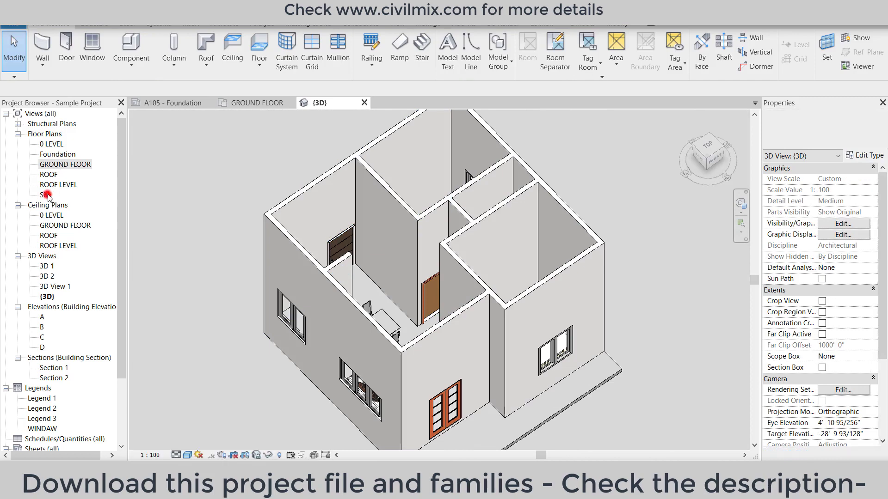
left_click(495, 147)
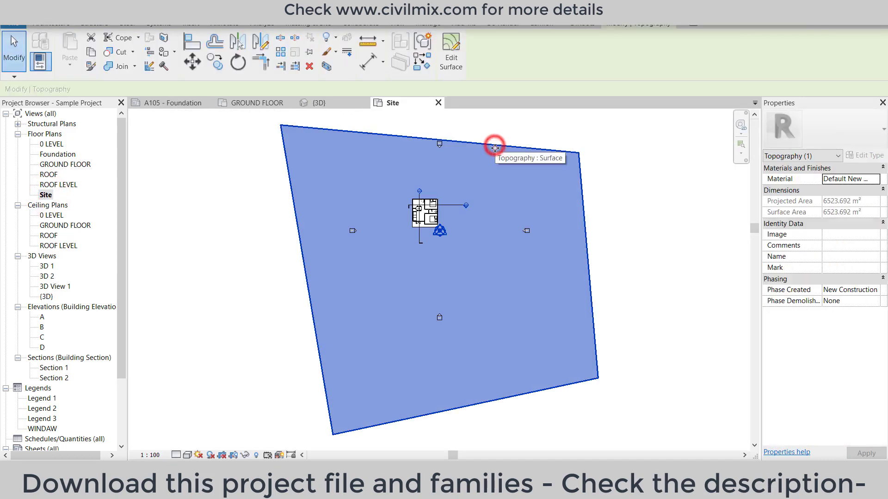
left_click(451, 52)
mouse_move(241, 117)
left_mouse_down()
mouse_move(628, 358)
mouse_move(637, 373)
mouse_move(623, 448)
left_mouse_up()
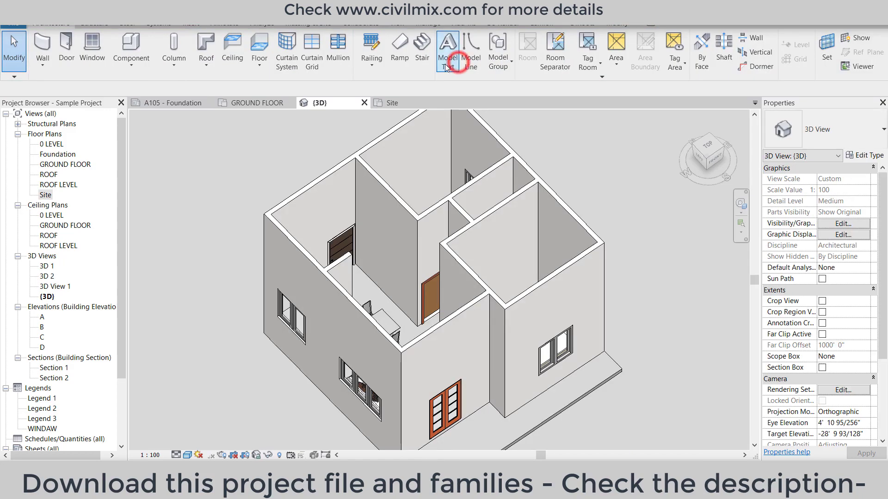
- Orbit the 3D view to a low side view and select the topography under the house
left_click(462, 333)
mouse_move(506, 327)
middle_mouse_down("shift")
mouse_move(543, 214)
mouse_move(598, 256)
middle_mouse_up("shift")
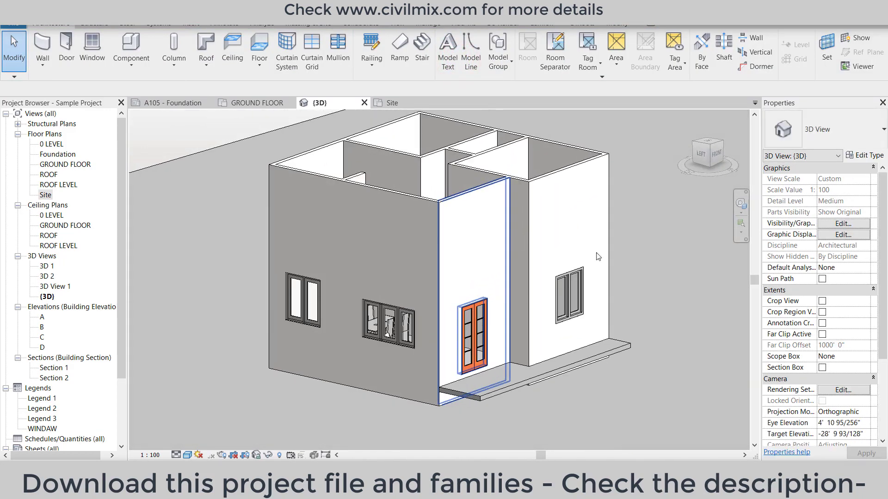
left_click(638, 231)
scroll(639, 231, "down", 3)
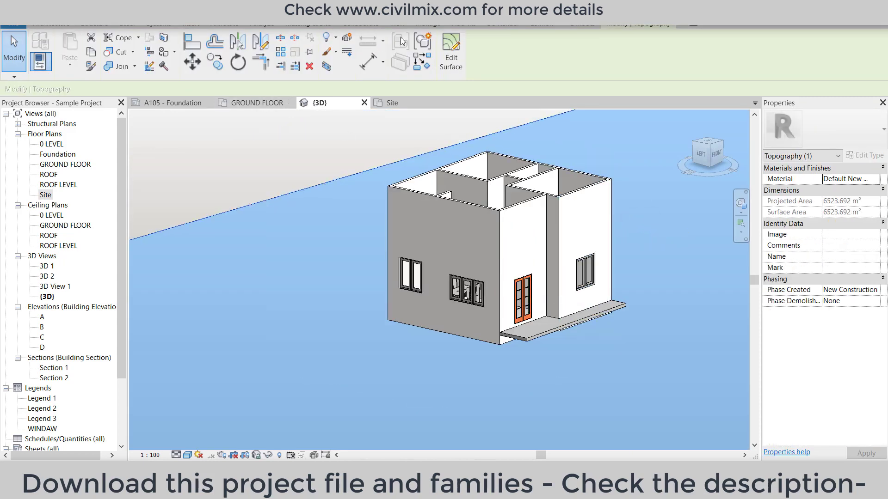
- Edit the toposurface and set all its points to 1' 0" elevation
left_click(451, 57)
scroll(453, 171, "down", 3)
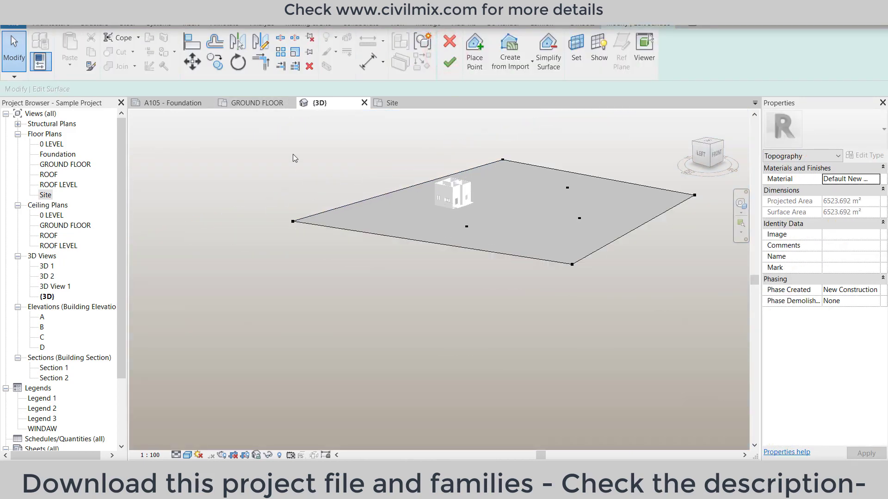
left_click_drag(257, 145, 707, 311)
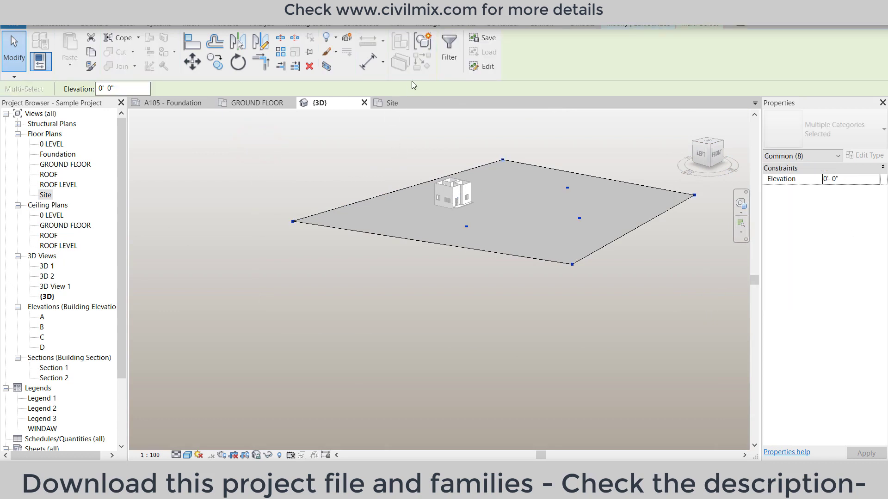
scroll(465, 215, "up", 2)
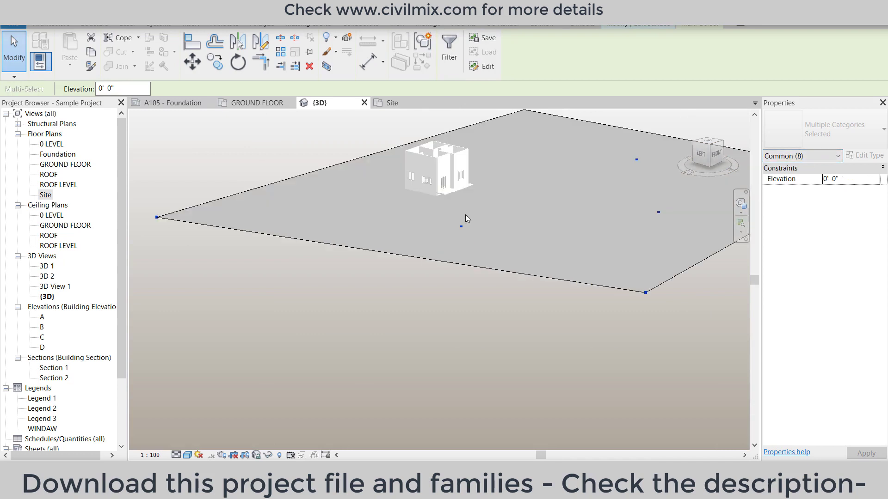
scroll(455, 191, "up", 2)
scroll(455, 190, "up", 2)
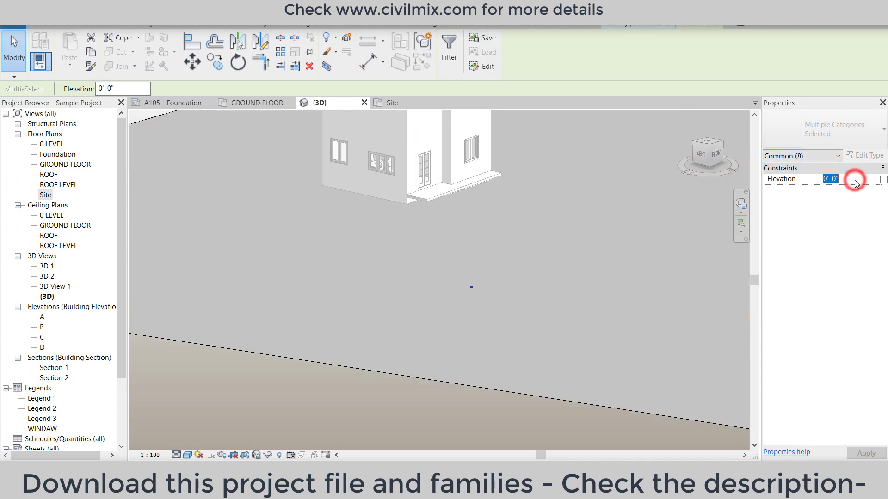
type("1")
key("Return")
scroll(401, 184, "up", 1)
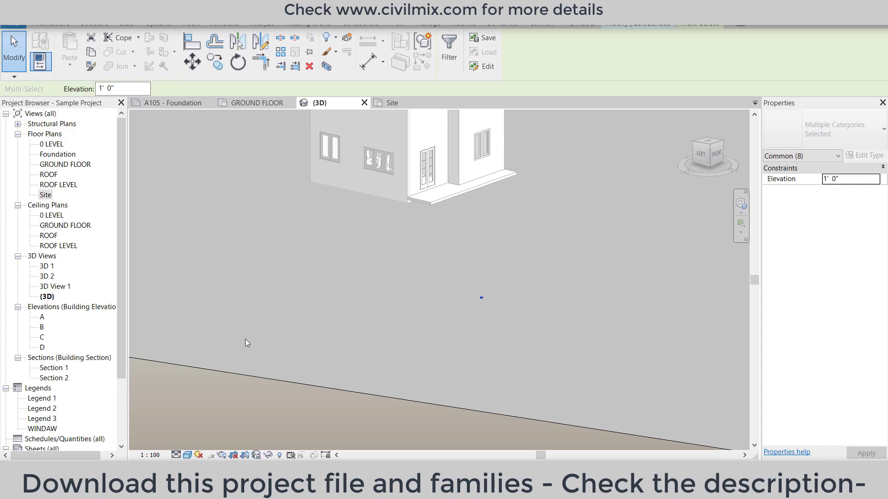
- Finish the surface edit and select the raised topography
double_click(240, 379)
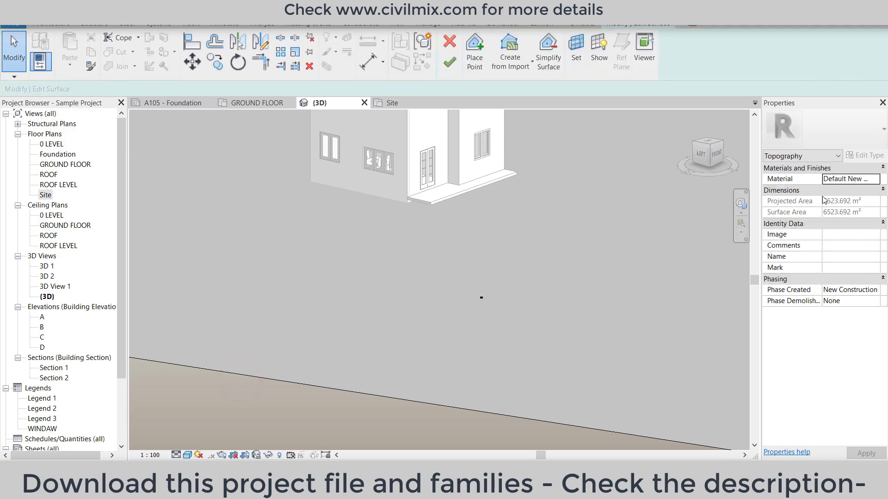
left_click(449, 62)
left_click(432, 362)
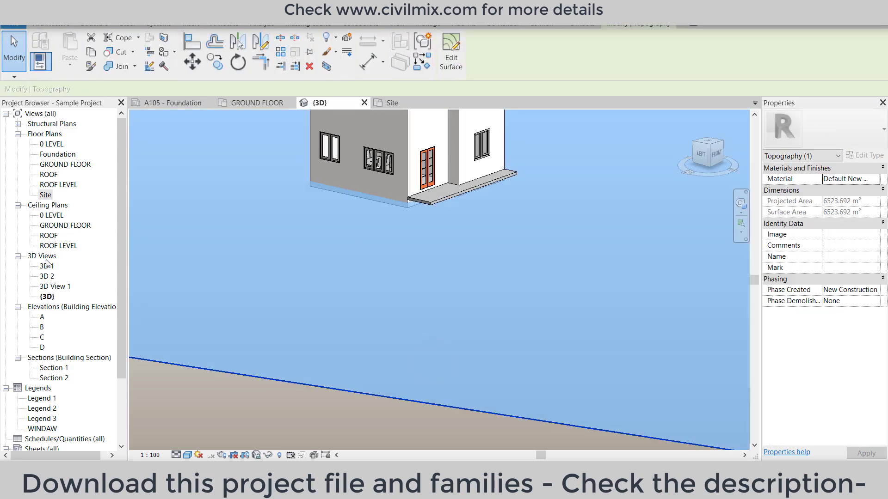
scroll(50, 217, "down", 4)
scroll(51, 363, "down", 1)
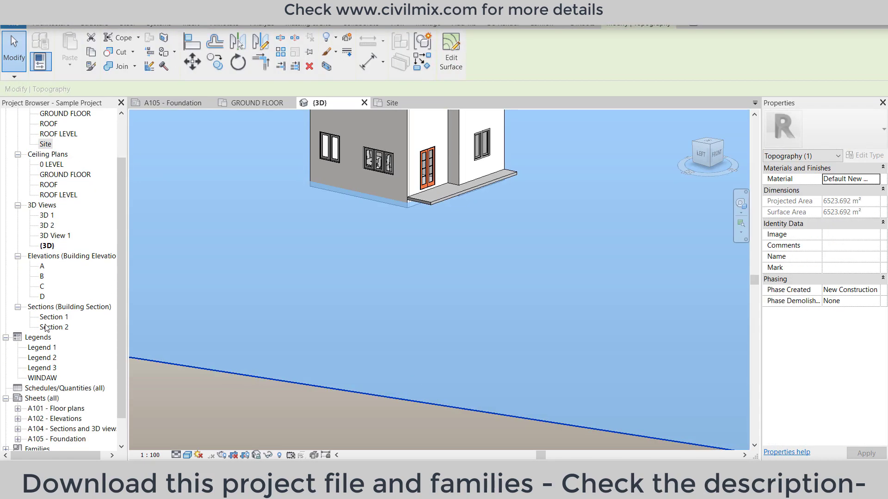
- Check ground levels in Elevation A, then reselect the topography in the 3D view
double_click(42, 269)
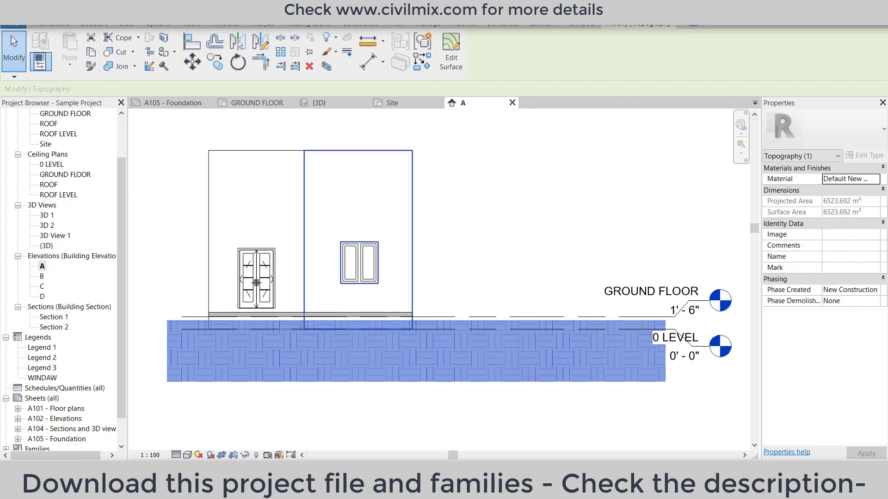
left_click(319, 102)
left_click(309, 283)
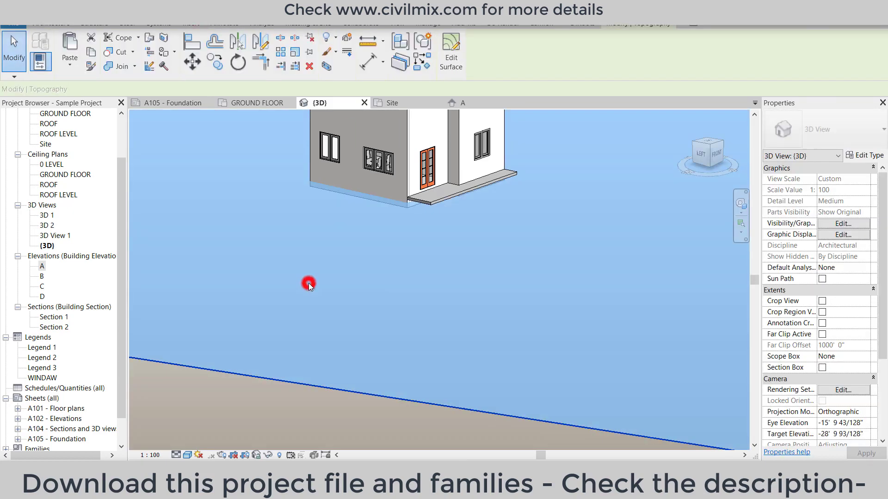
scroll(309, 283, "down", 2)
- Edit the toposurface again, select all eight points and set their elevation to 0' 0"
left_click(451, 50)
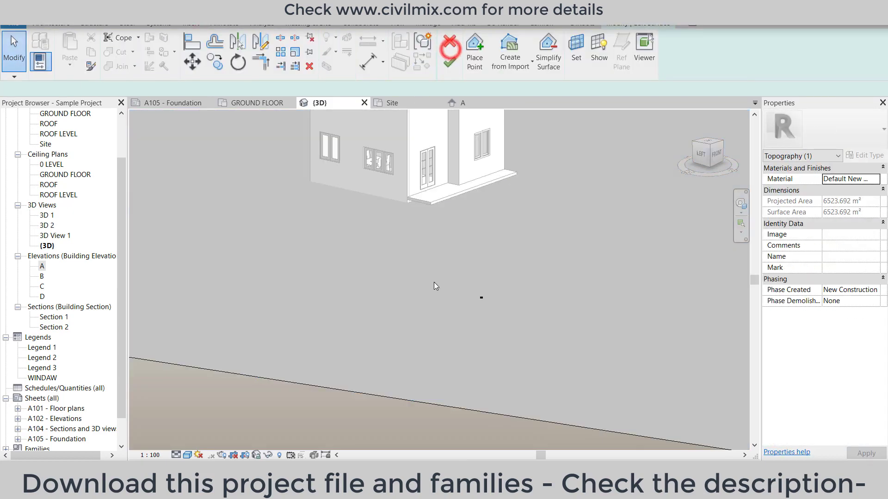
scroll(434, 282, "down", 2)
scroll(455, 311, "down", 2)
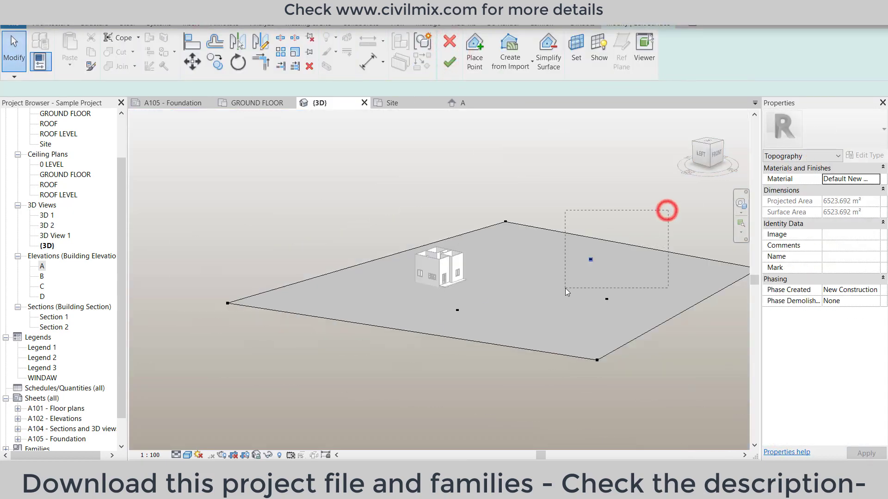
left_click_drag(666, 211, 565, 287)
scroll(322, 300, "down", 2)
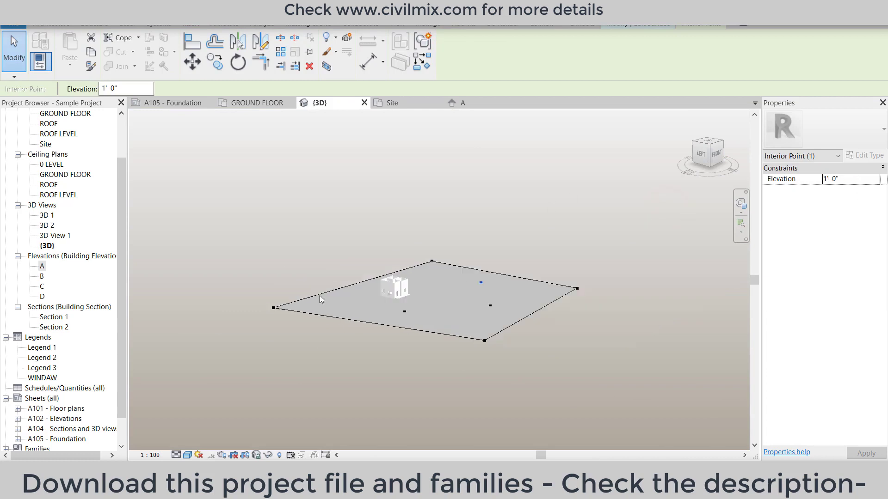
left_click_drag(209, 225, 612, 367)
left_click(840, 179)
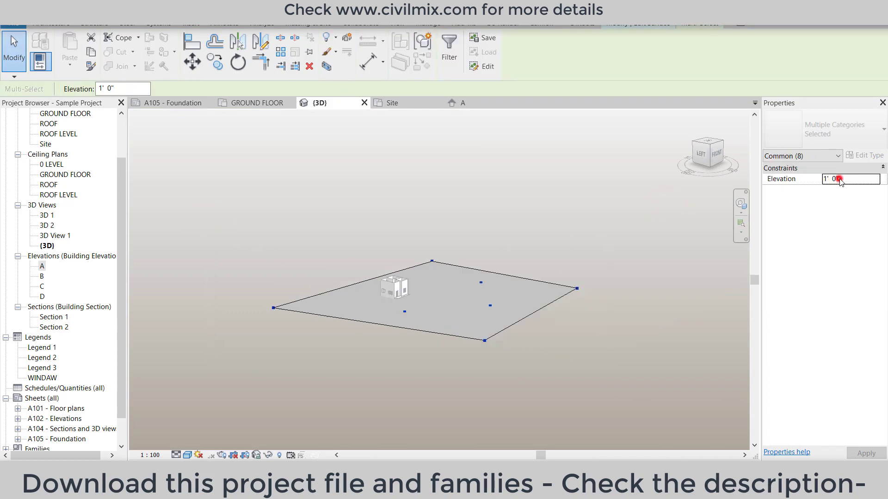
type("0")
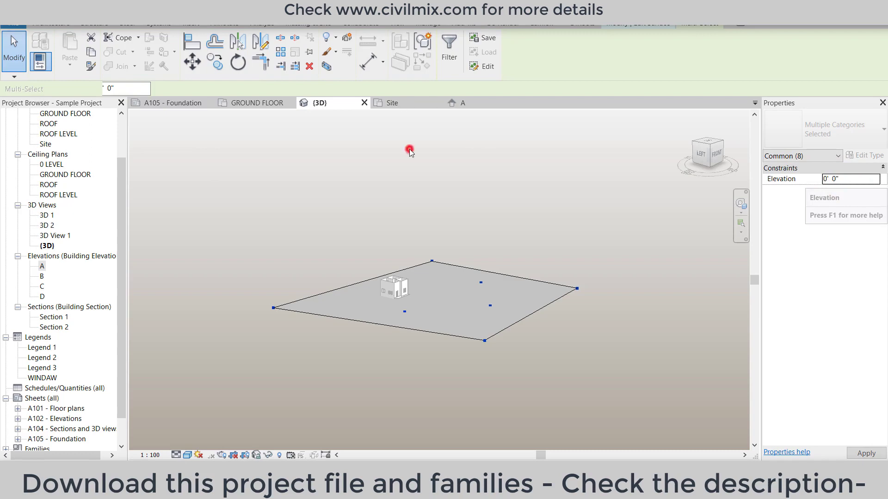
- Finish the toposurface edit and window-select the whole house
left_click(459, 66)
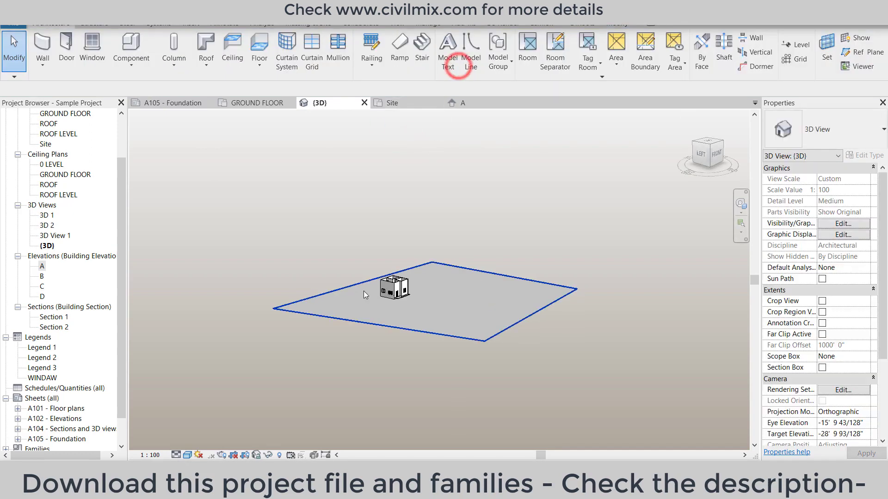
scroll(363, 291, "up", 3)
left_click_drag(324, 199, 518, 324)
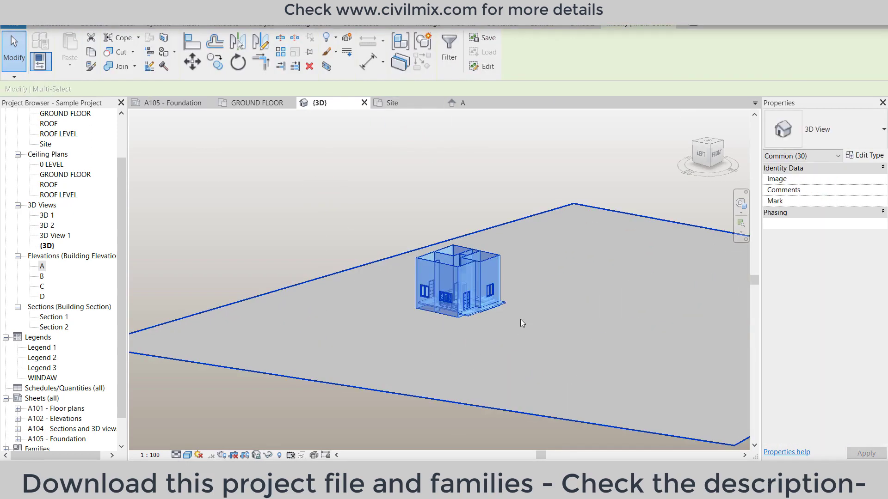
- Filter the selection to floors and put them on 0 LEVEL with a 1' 0" offset
left_click(448, 65)
left_click(684, 187)
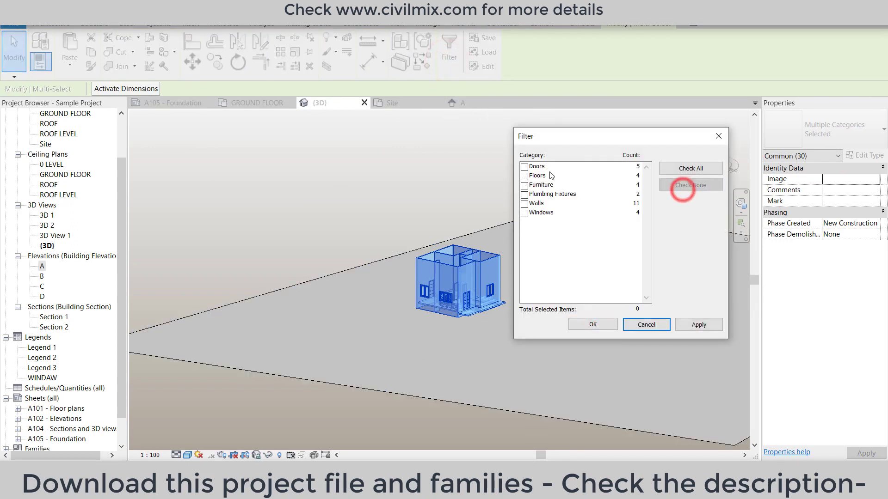
left_click(524, 176)
left_click(593, 325)
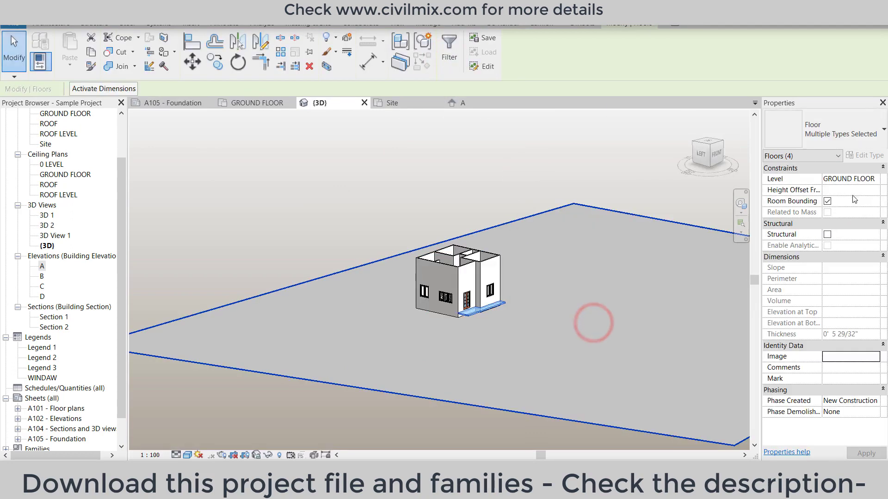
left_click(874, 180)
left_click(854, 189)
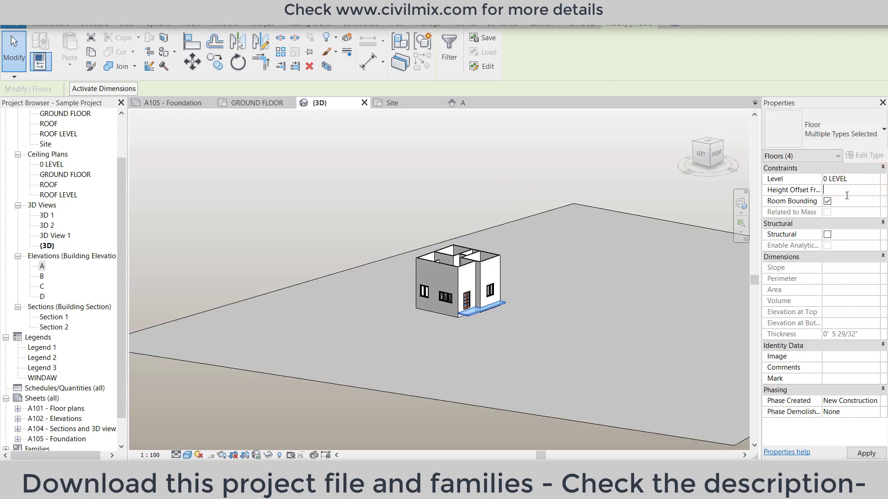
type("1")
key("Return")
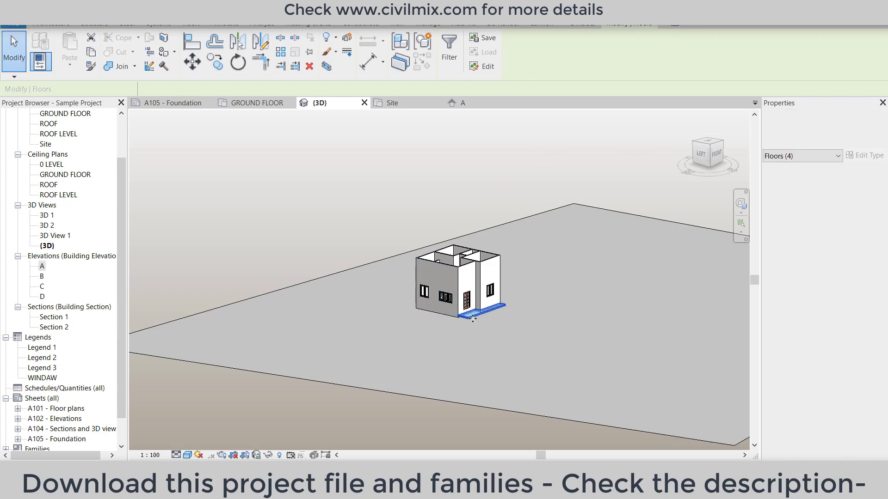
- Set the front deck 4 slab's height offset to 0' 6"
left_click(475, 317)
left_click(450, 185)
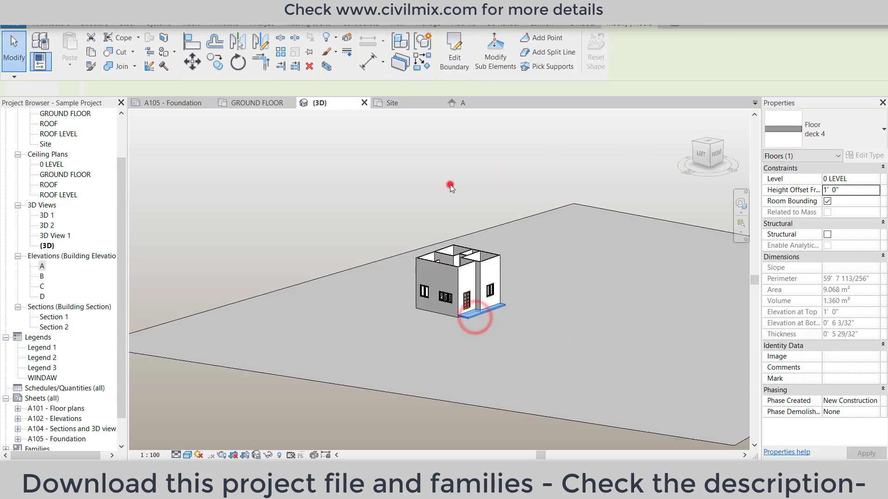
left_click(479, 318)
left_click(862, 193)
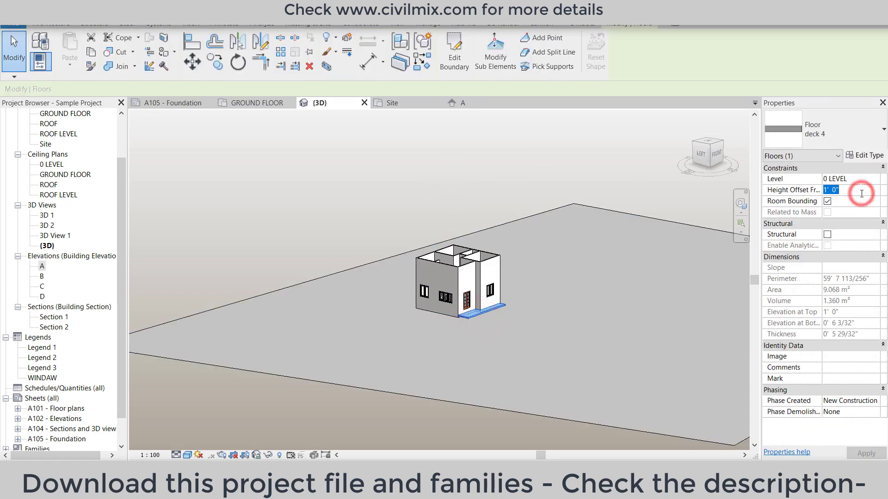
type("0.")
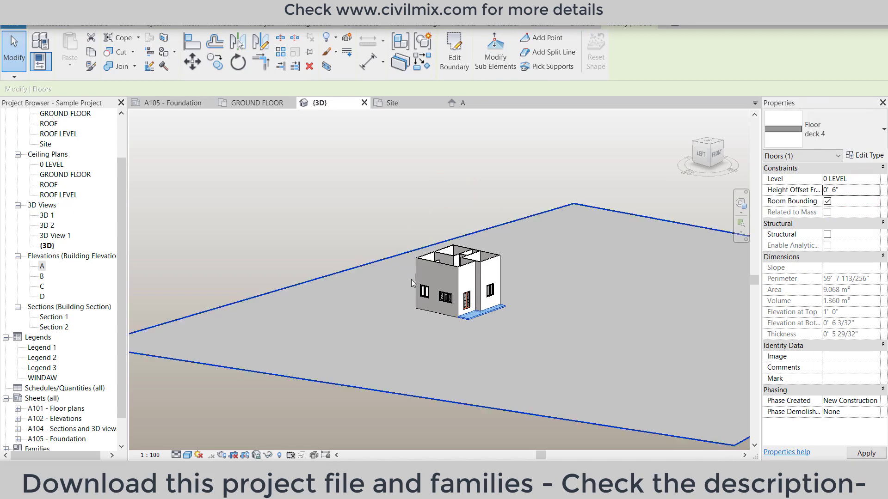
scroll(484, 356, "up", 3)
scroll(490, 364, "up", 3)
scroll(490, 361, "down", 3)
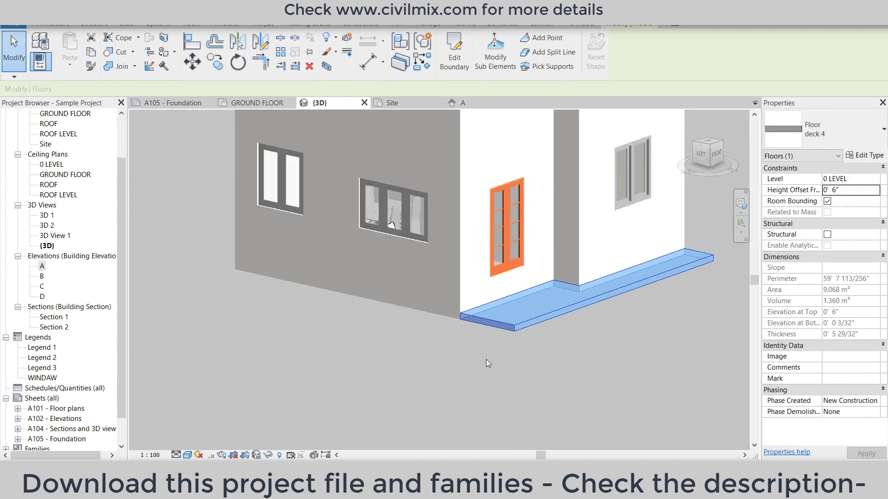
scroll(486, 360, "down", 2)
scroll(470, 343, "down", 5)
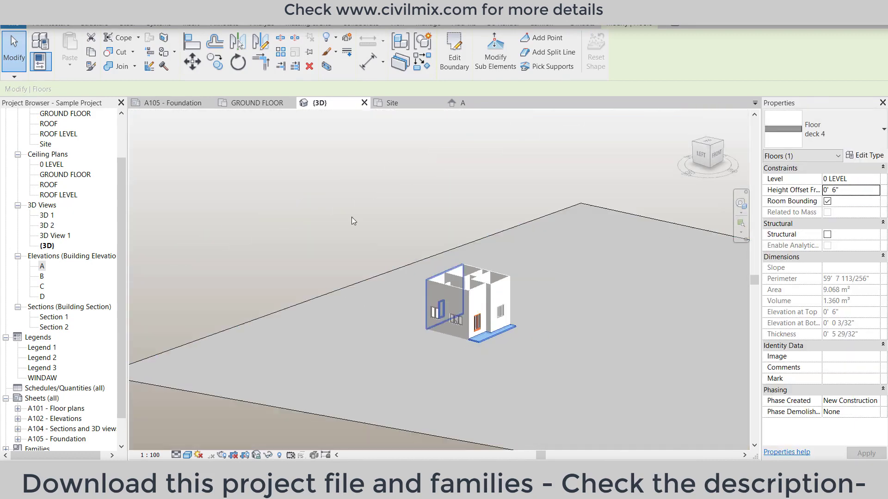
left_click_drag(333, 199, 542, 341)
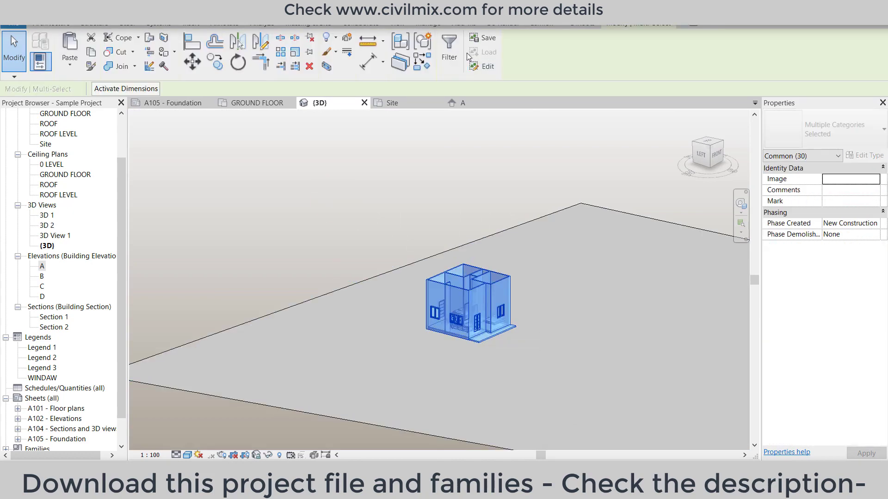
- Filter the house selection to doors and move all five onto 0 LEVEL
left_click(449, 48)
left_click(678, 186)
left_click(524, 167)
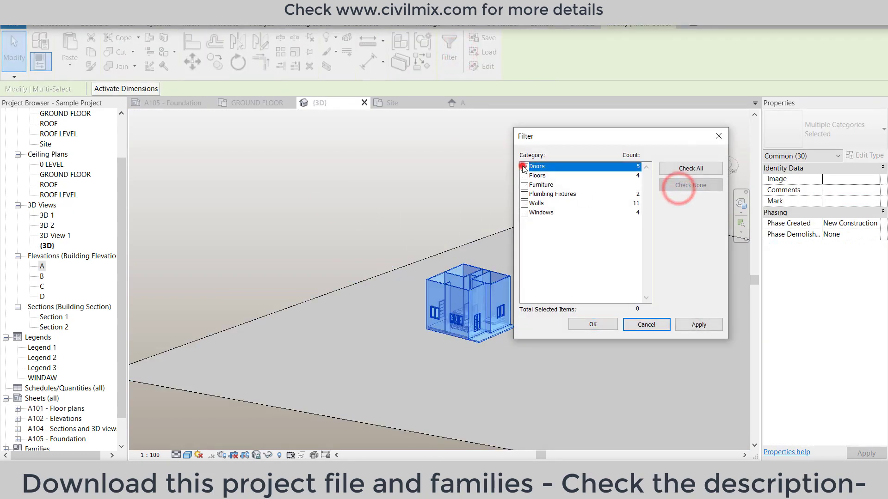
left_click(601, 325)
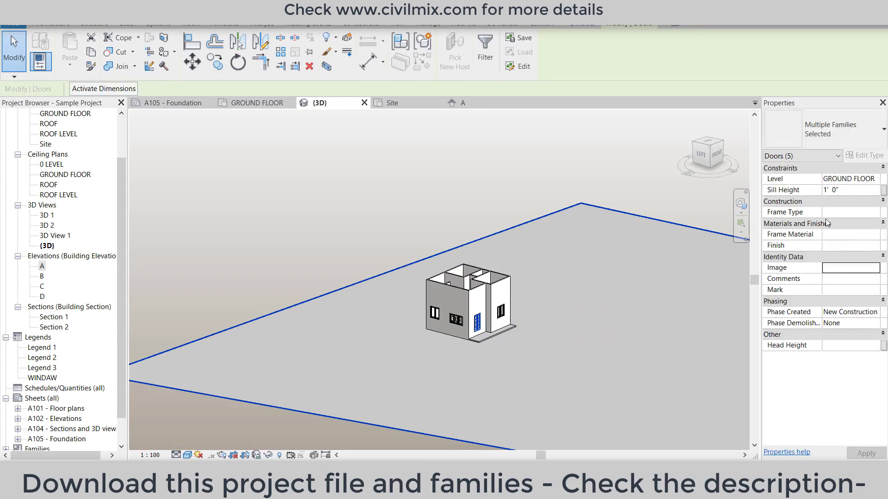
left_click(872, 179)
left_click(835, 188)
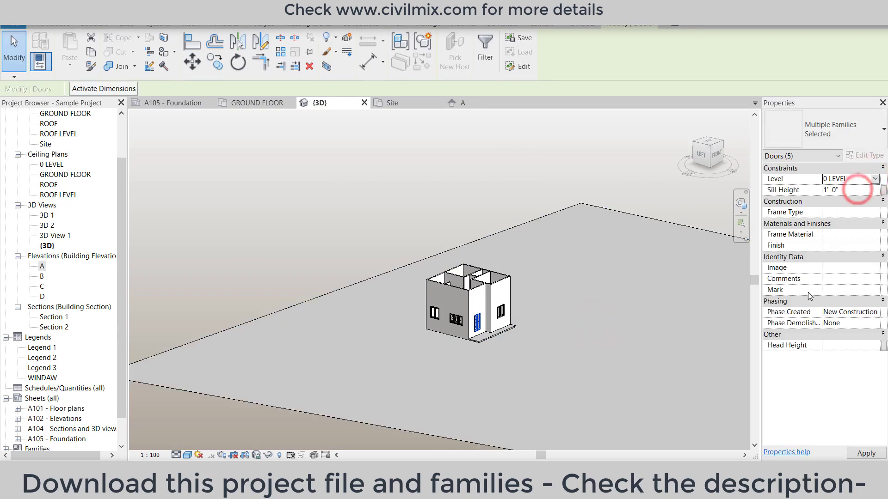
left_click(457, 190)
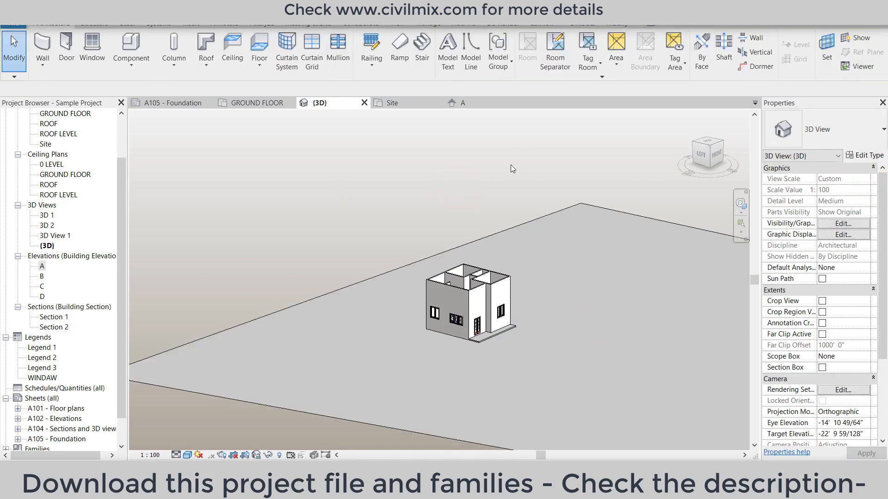
- Select the house again, filter to windows, and move the four windows onto 0 LEVEL
left_click_drag(512, 167, 400, 338)
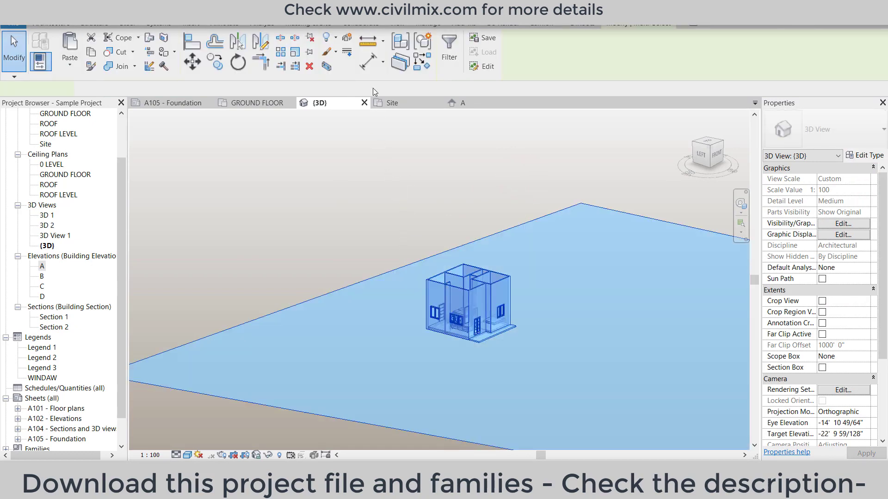
left_click(448, 50)
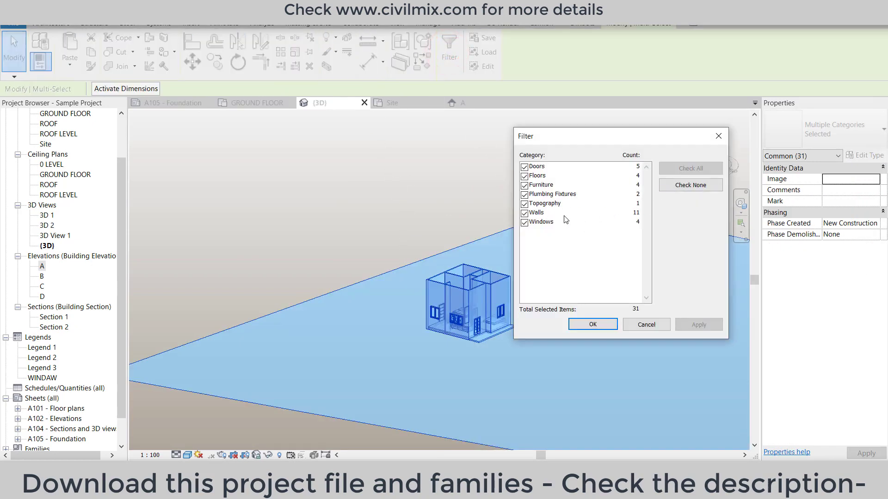
left_click(525, 222)
left_click(690, 185)
left_click(525, 223)
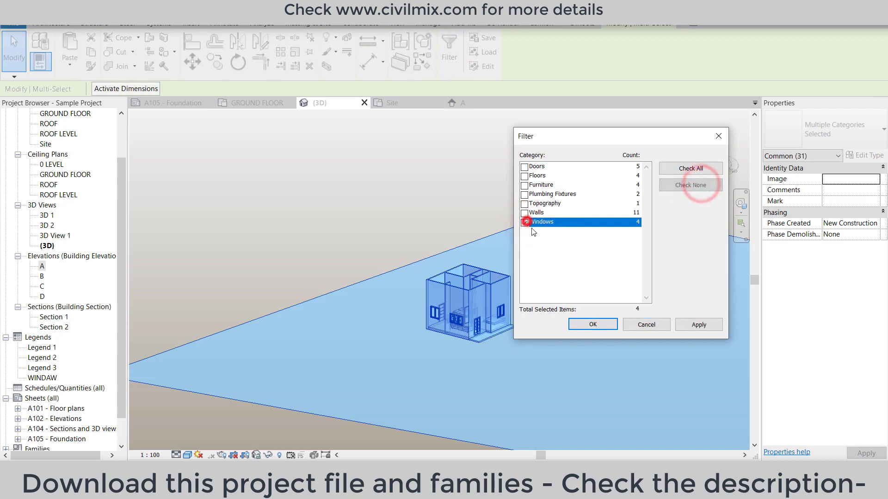
left_click(593, 324)
left_click(874, 178)
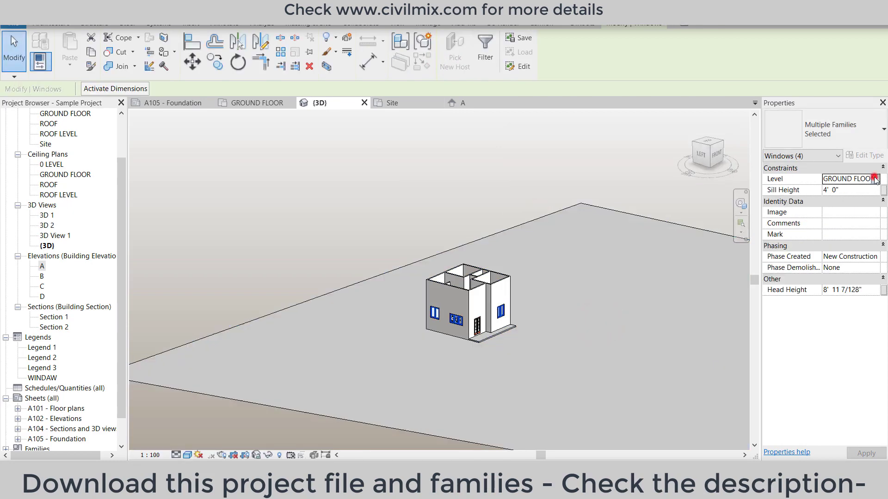
left_click(858, 188)
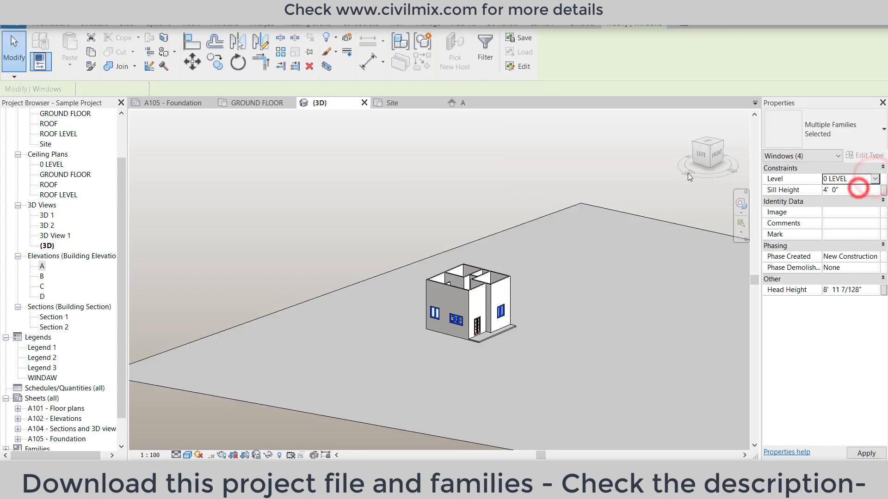
left_click(447, 158)
middle_click_drag(460, 190, 489, 411, "shift")
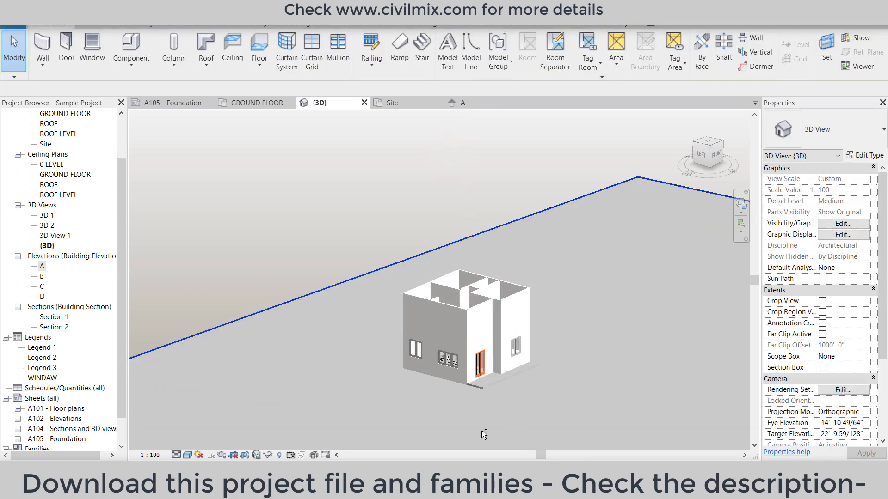
scroll(447, 360, "up", 3)
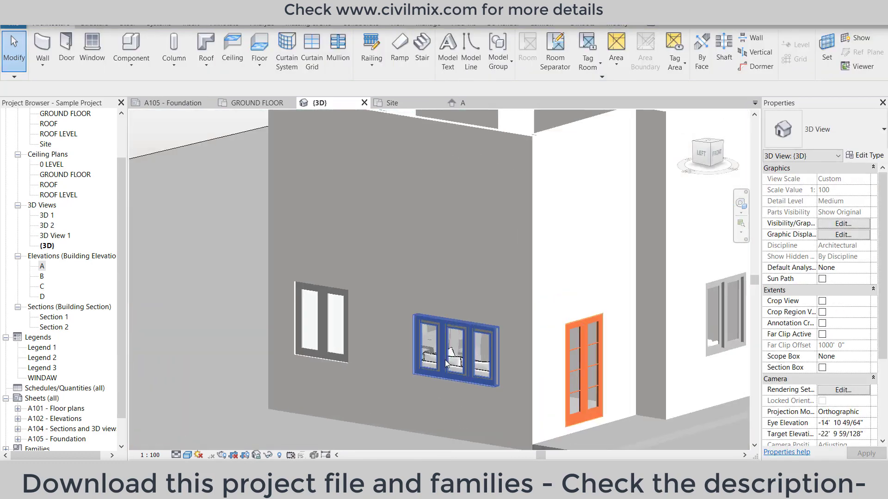
scroll(447, 359, "up", 3)
left_click(447, 359)
mouse_move(447, 359)
middle_mouse_down("shift")
mouse_move(534, 404)
mouse_move(571, 370)
middle_mouse_up("shift")
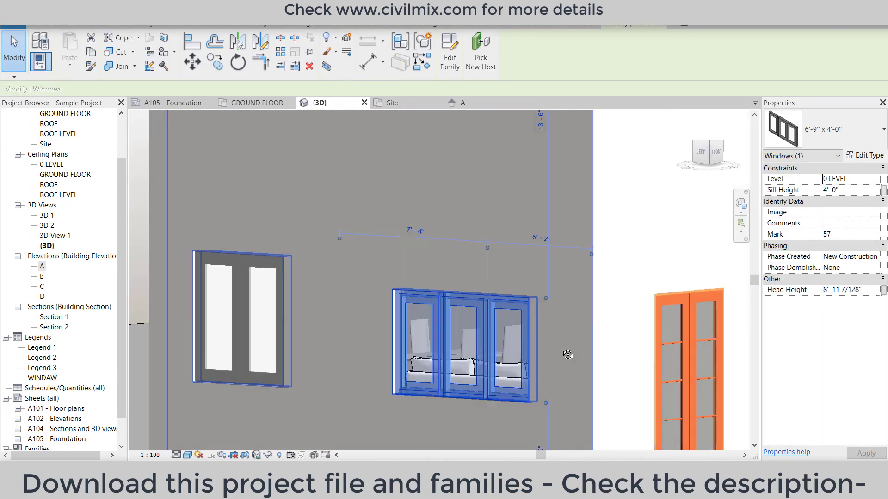
left_click(880, 133)
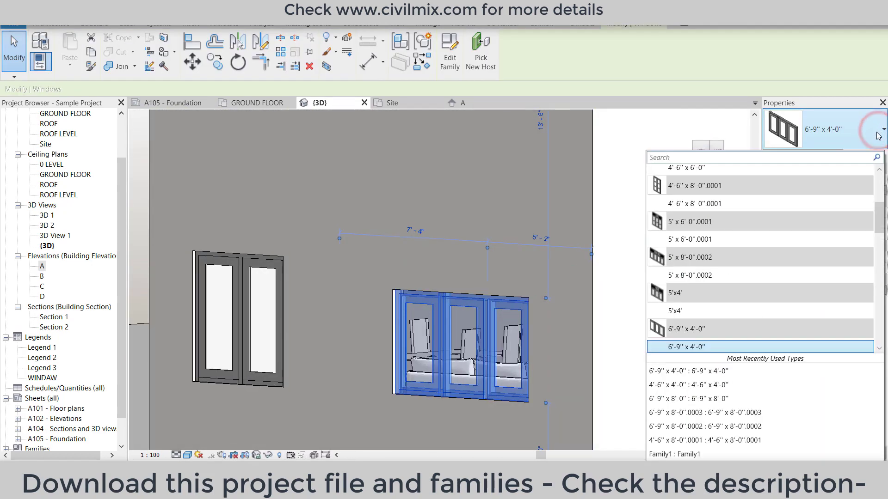
left_click(239, 321)
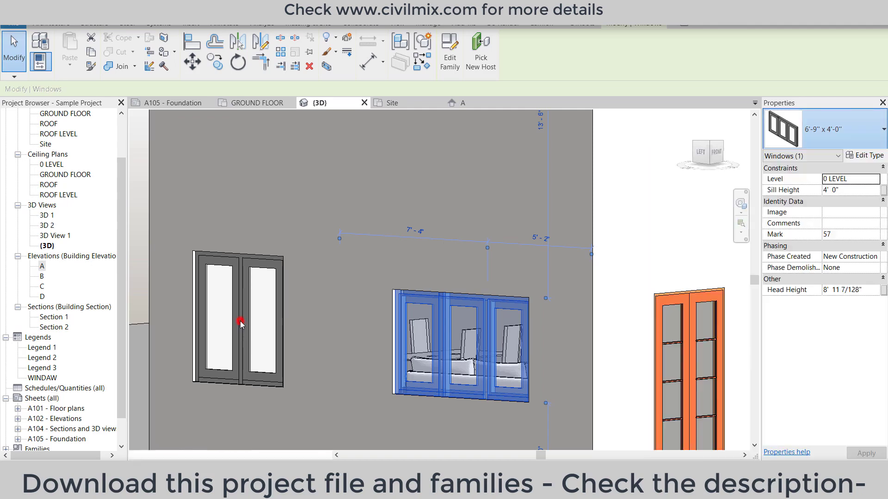
left_click(849, 137)
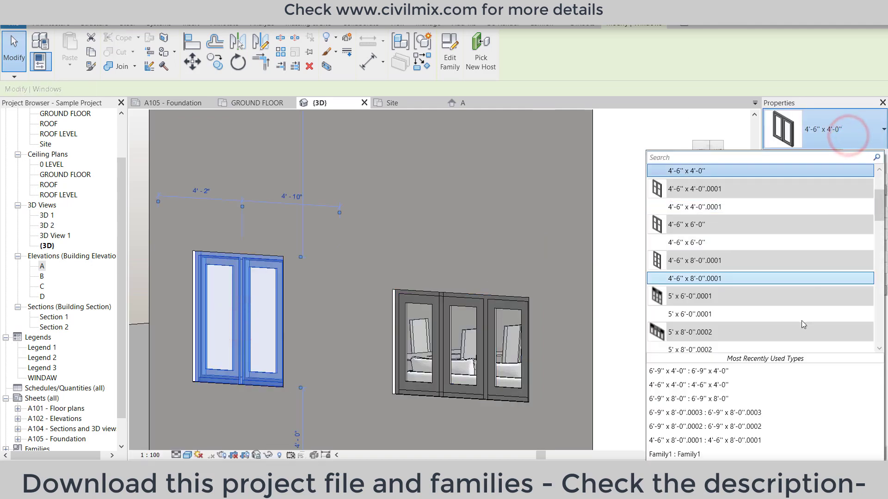
scroll(770, 307, "up", 3)
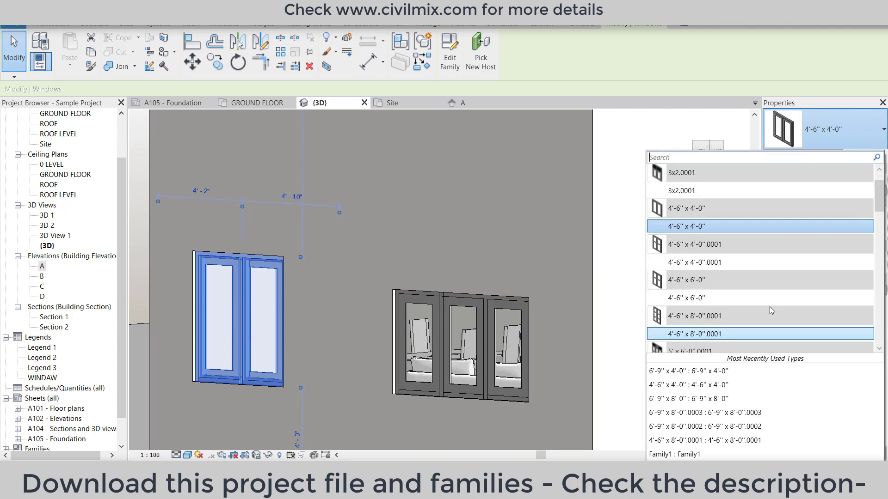
scroll(769, 307, "up", 2)
scroll(770, 307, "up", 1)
scroll(770, 307, "down", 4)
scroll(762, 307, "down", 1)
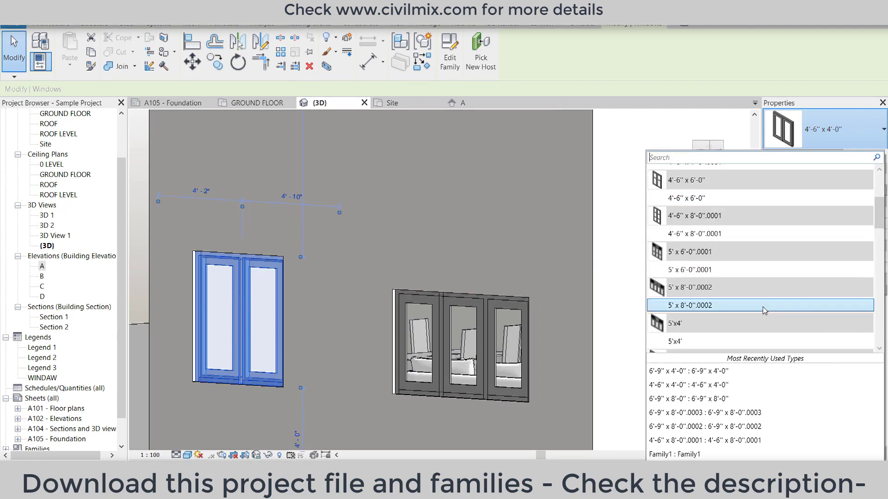
scroll(762, 306, "down", 1)
scroll(763, 308, "down", 1)
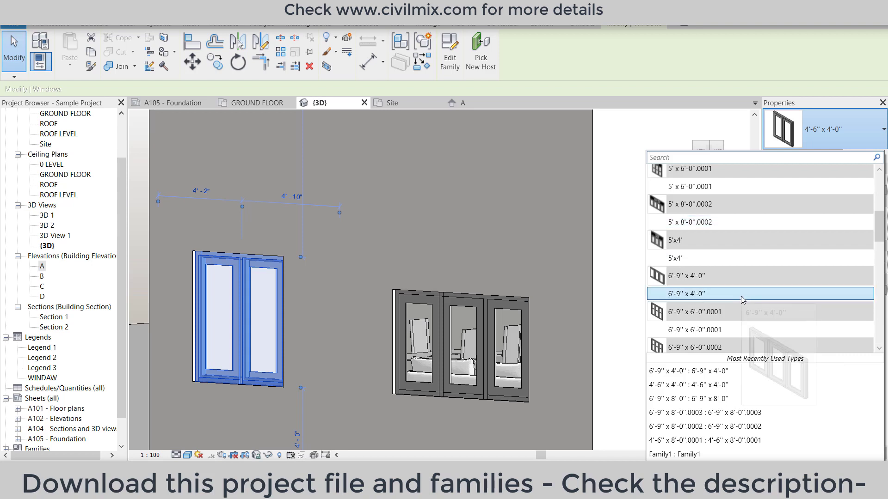
scroll(740, 298, "down", 2)
scroll(739, 300, "down", 1)
scroll(734, 301, "down", 2)
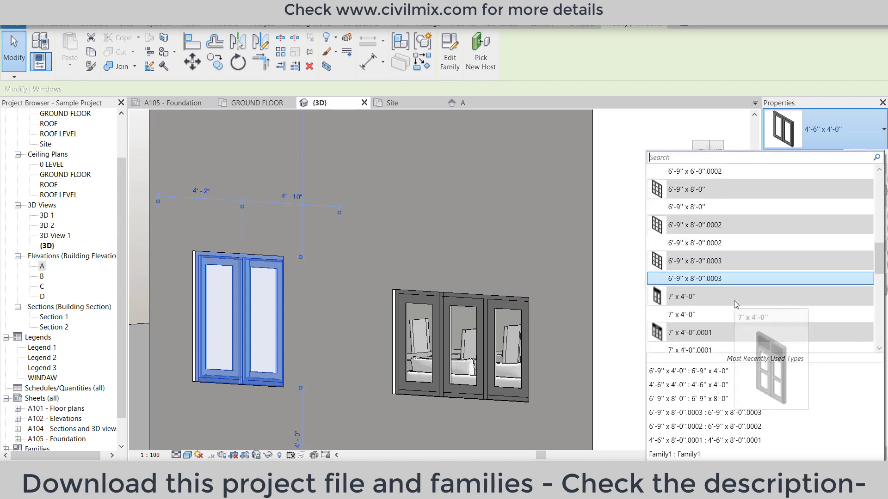
scroll(732, 301, "down", 1)
scroll(732, 304, "up", 3)
scroll(732, 303, "up", 1)
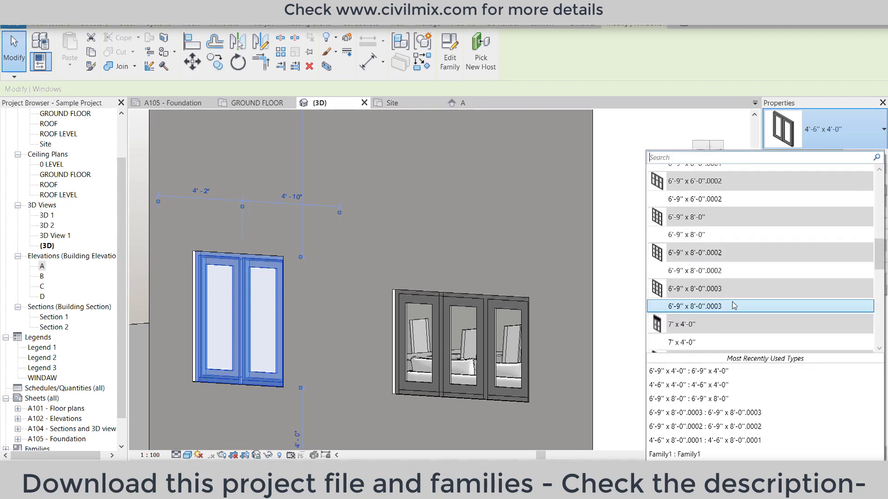
scroll(732, 303, "up", 1)
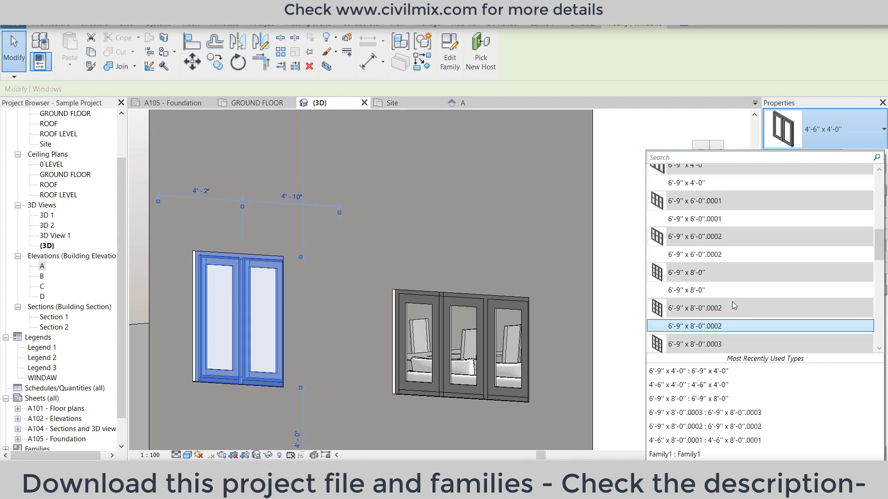
scroll(732, 301, "up", 2)
scroll(732, 302, "up", 1)
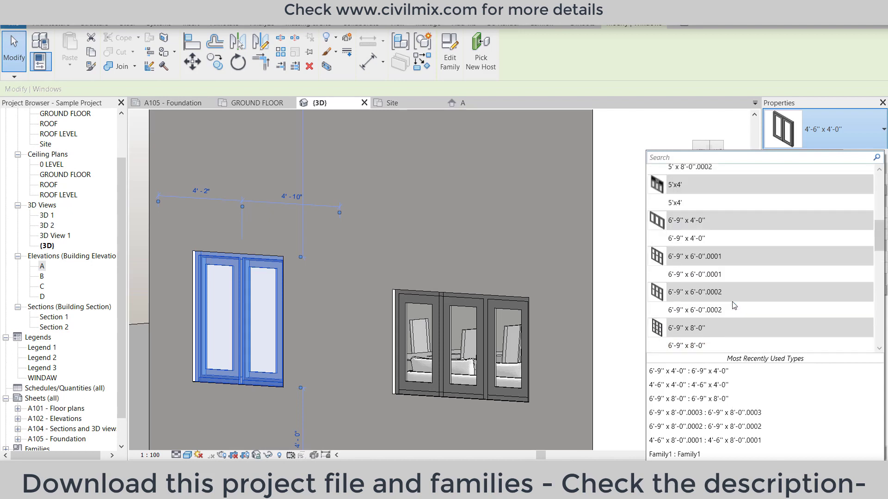
left_click(715, 239)
scroll(443, 296, "down", 2)
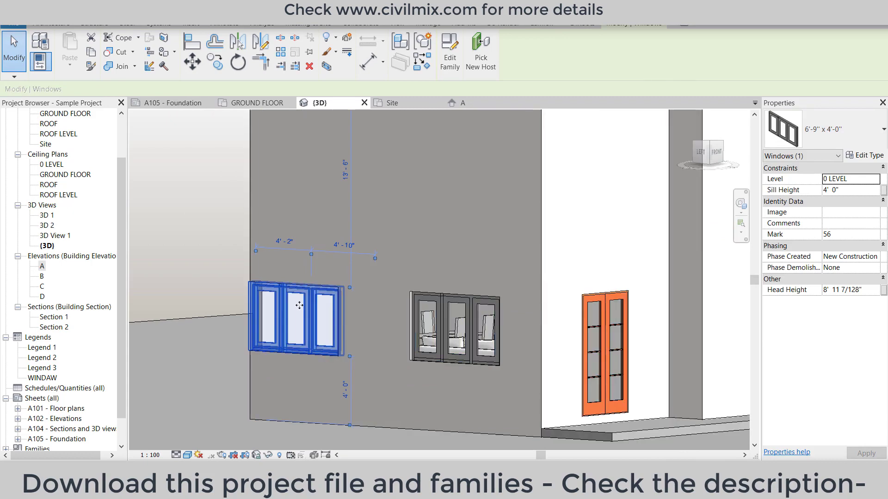
left_click_drag(291, 305, 305, 305)
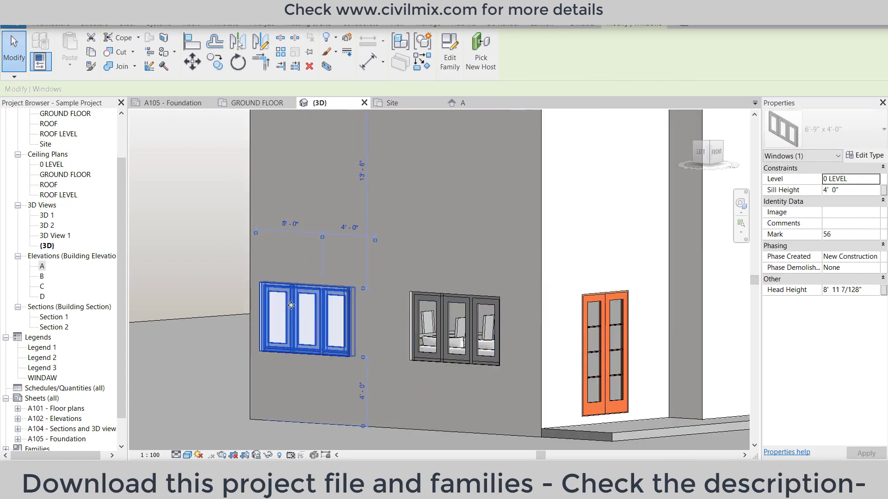
scroll(306, 305, "down", 2)
mouse_move(306, 305)
middle_mouse_down("shift")
mouse_move(489, 334)
mouse_move(400, 372)
mouse_move(636, 343)
middle_mouse_up("shift")
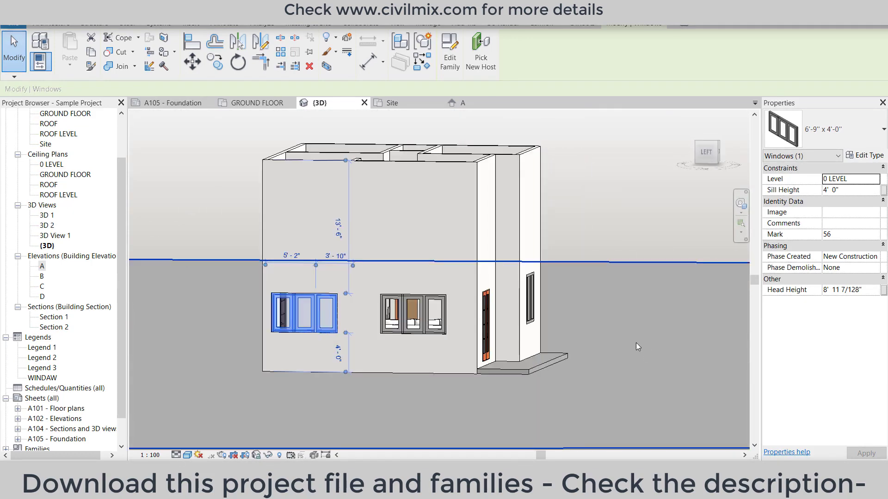
key("Escape")
scroll(637, 343, "up", 3)
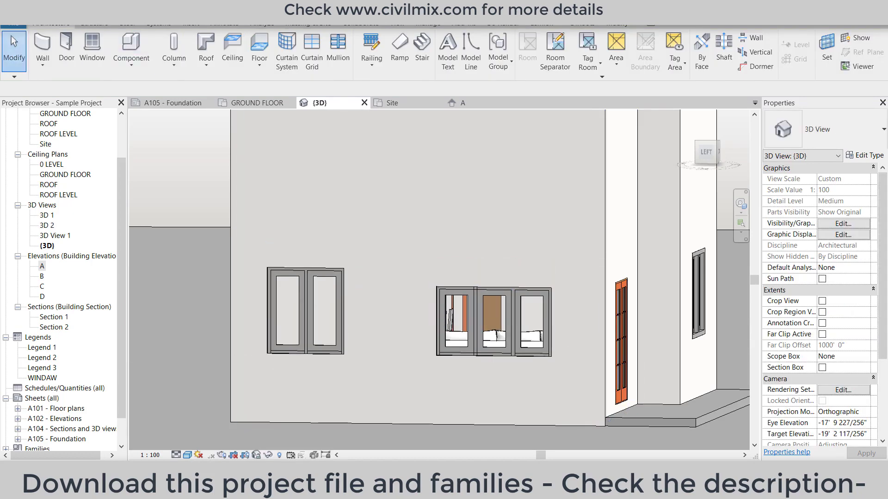
mouse_move(164, 197)
middle_mouse_down("shift")
mouse_move(460, 349)
mouse_move(401, 314)
mouse_move(326, 340)
mouse_move(345, 285)
middle_mouse_up("shift")
left_click(344, 284)
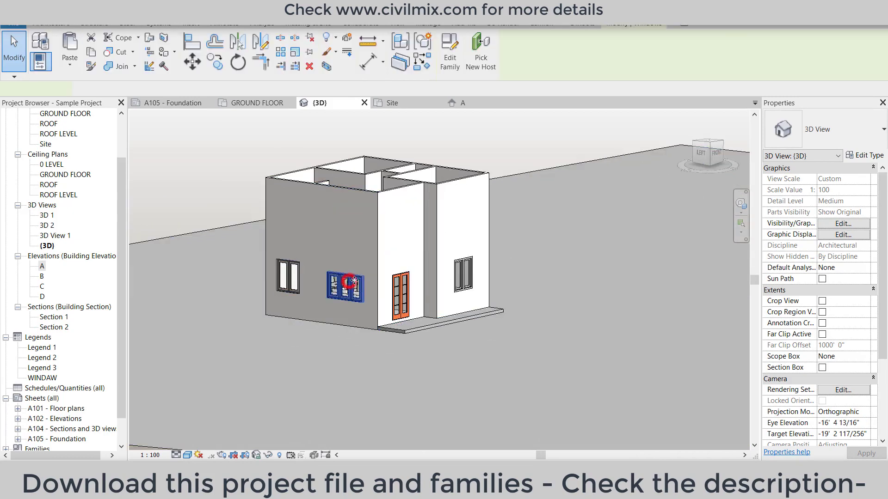
left_click(855, 130)
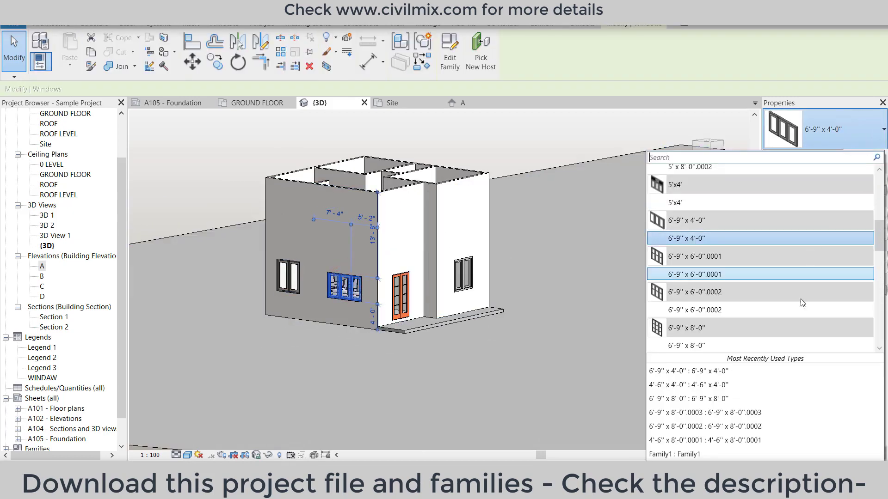
scroll(789, 300, "up", 3)
scroll(788, 299, "up", 2)
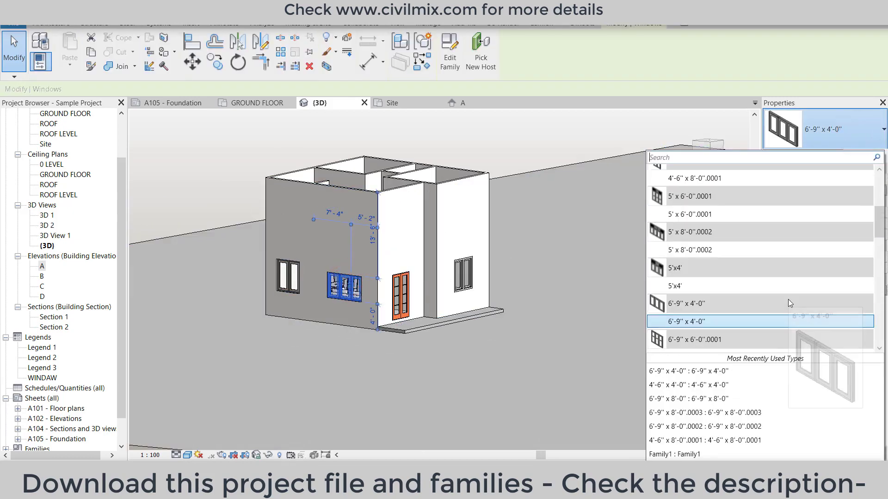
scroll(788, 299, "up", 3)
scroll(786, 299, "up", 2)
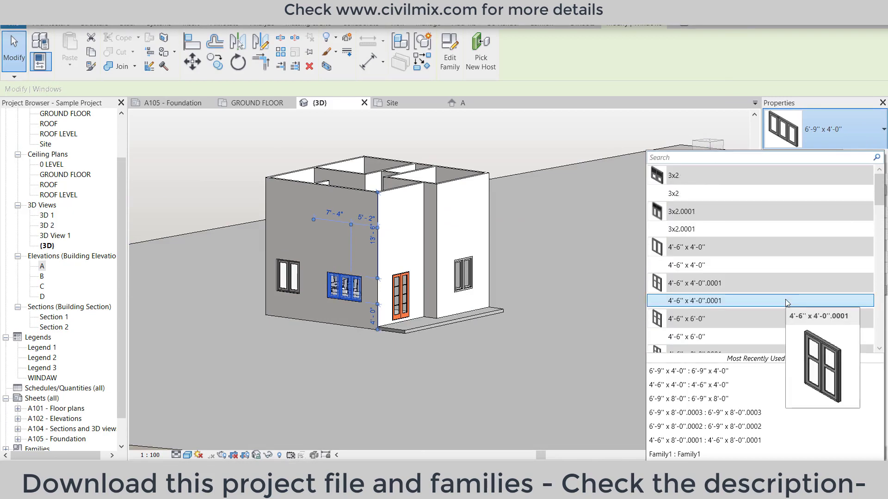
scroll(772, 285, "down", 3)
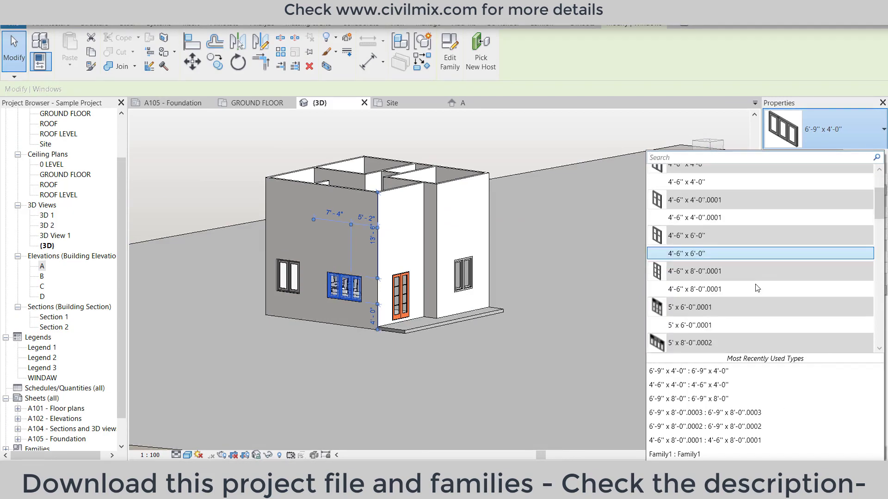
scroll(755, 284, "down", 3)
scroll(739, 296, "down", 2)
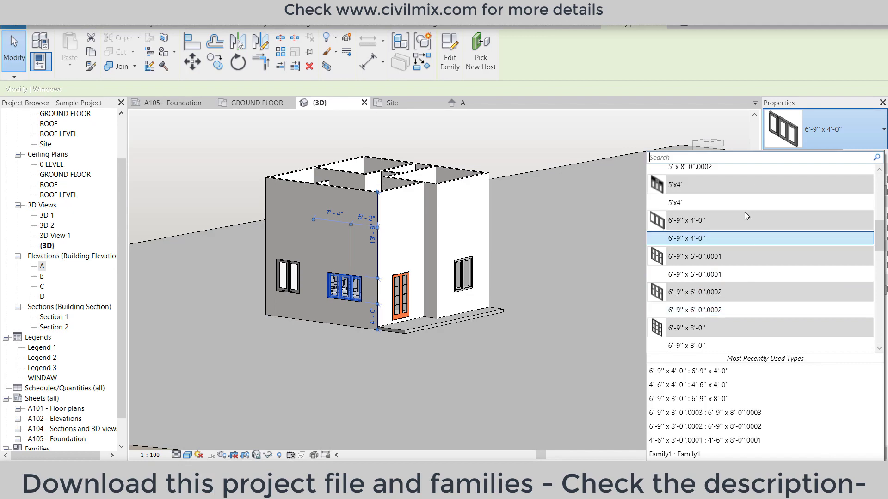
scroll(718, 293, "down", 1)
scroll(718, 293, "down", 3)
scroll(719, 295, "down", 2)
scroll(719, 296, "down", 2)
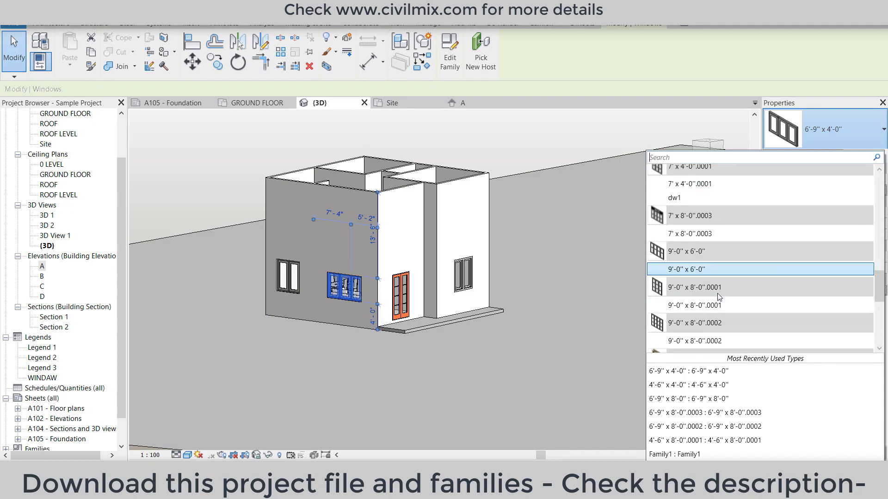
scroll(719, 296, "down", 2)
scroll(719, 296, "down", 2)
scroll(719, 296, "down", 3)
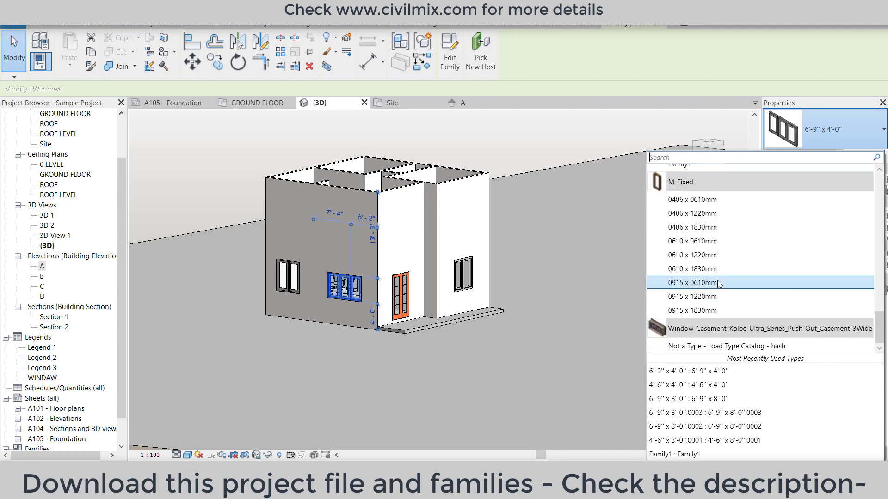
left_click(621, 284)
middle_click_drag(619, 273, 380, 316, "shift")
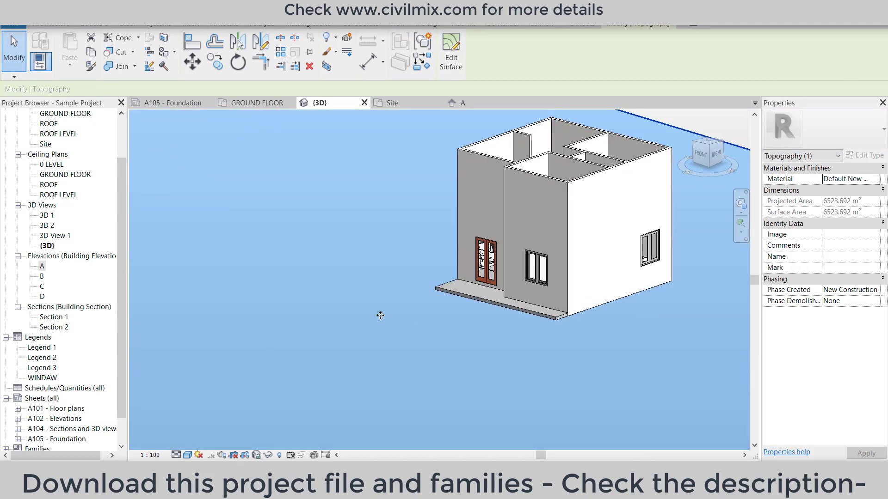
- Switch to the GROUND FLOOR plan and select 3x2 as the window type
scroll(65, 132, "up", 2)
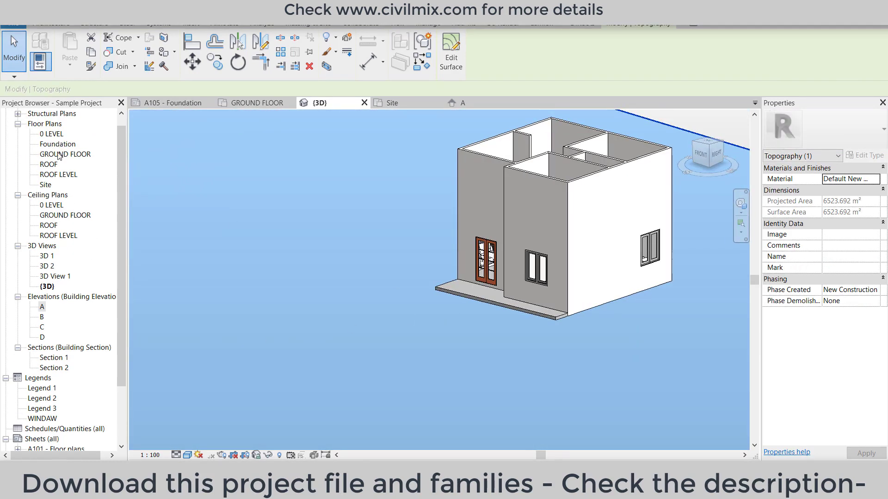
double_click(58, 155)
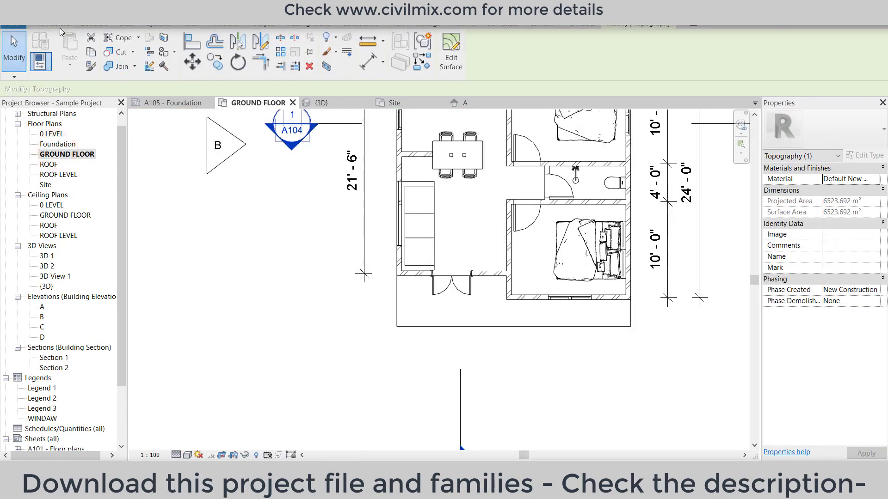
left_click(52, 23)
left_click(97, 44)
left_click(848, 134)
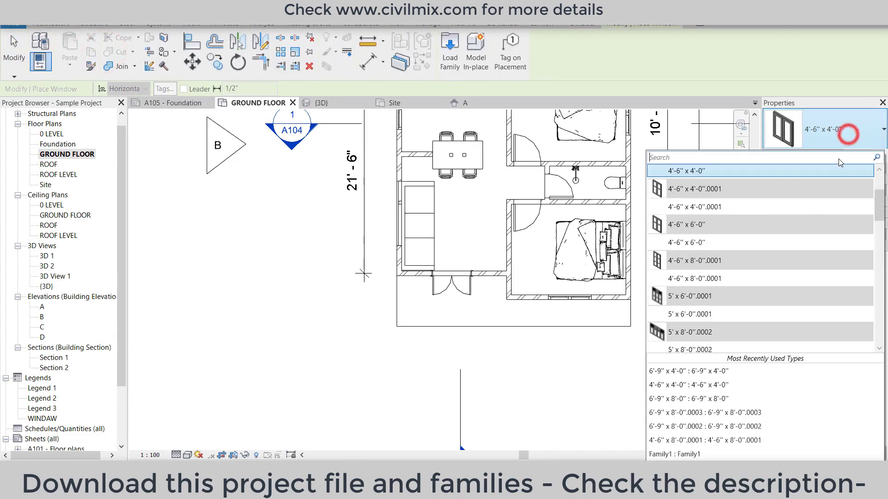
scroll(779, 262, "up", 2)
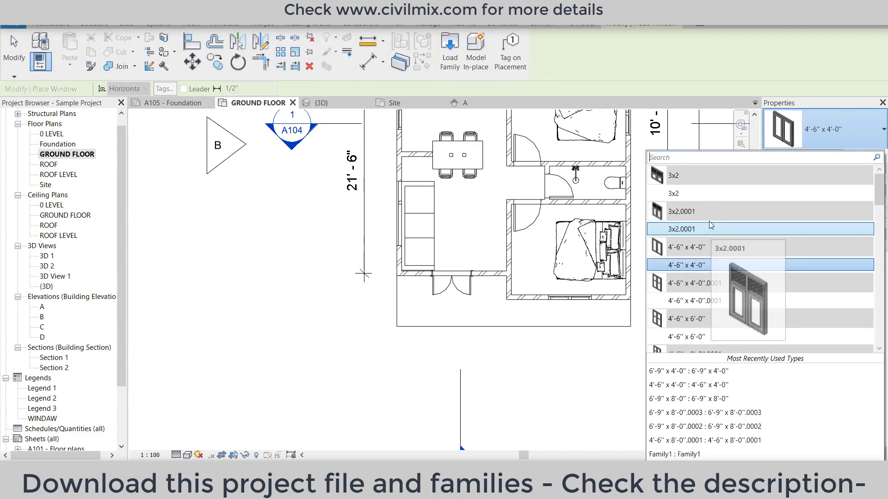
left_click(680, 193)
scroll(705, 193, "up", 2)
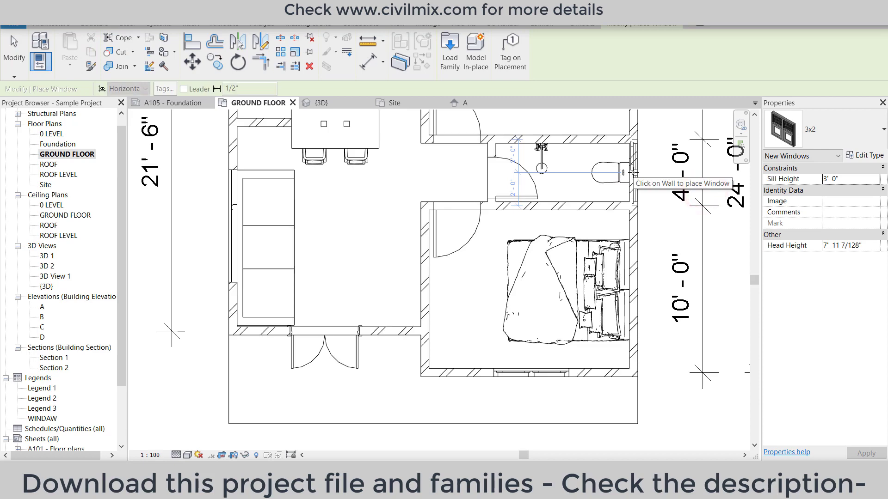
scroll(634, 173, "up", 2)
key("Escape")
key("Escape")
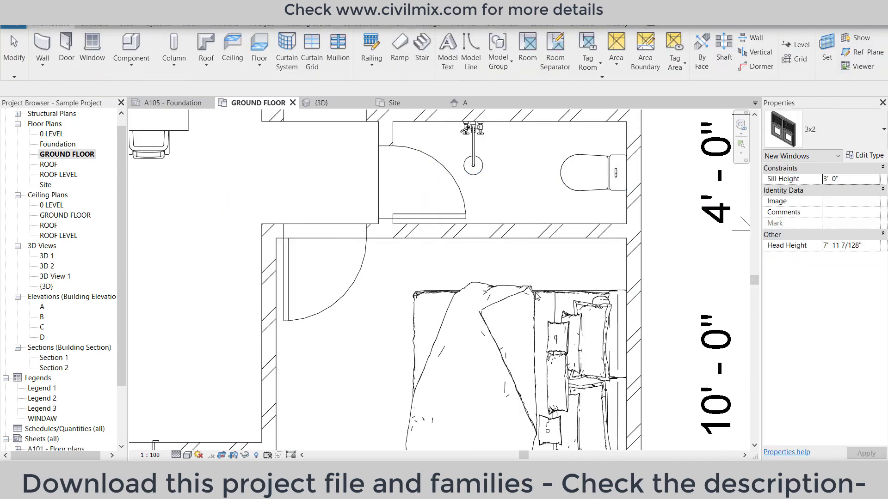
scroll(509, 287, "down", 3)
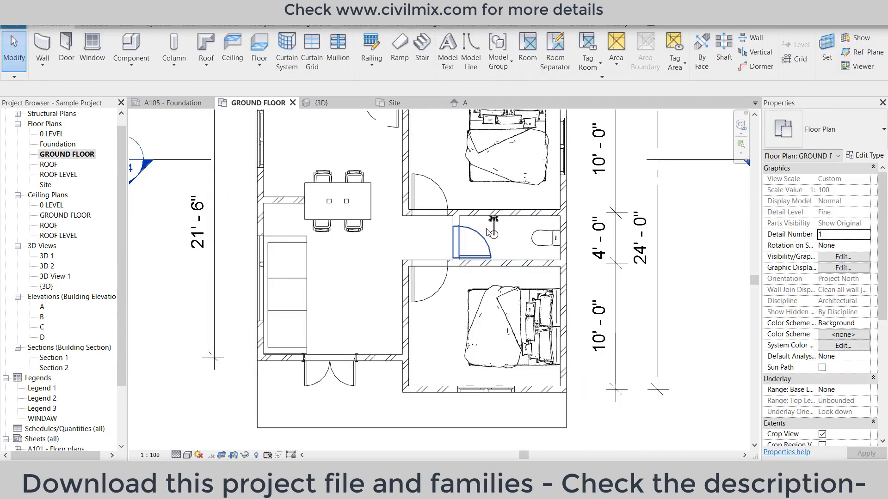
- Move the bathroom shower column down against the lower wall
scroll(497, 225, "up", 1)
left_click(494, 223)
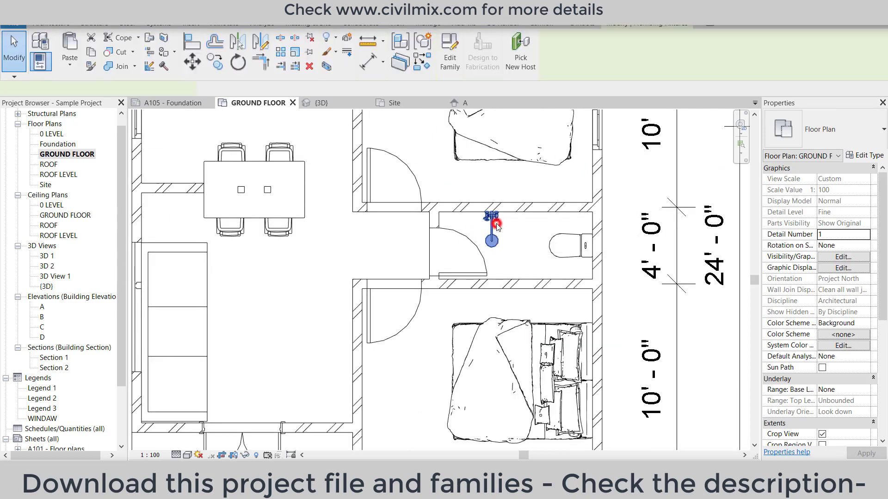
scroll(494, 224, "up", 1)
scroll(509, 222, "up", 1)
left_click_drag(524, 222, 528, 223)
left_click(693, 189)
scroll(684, 211, "down", 1)
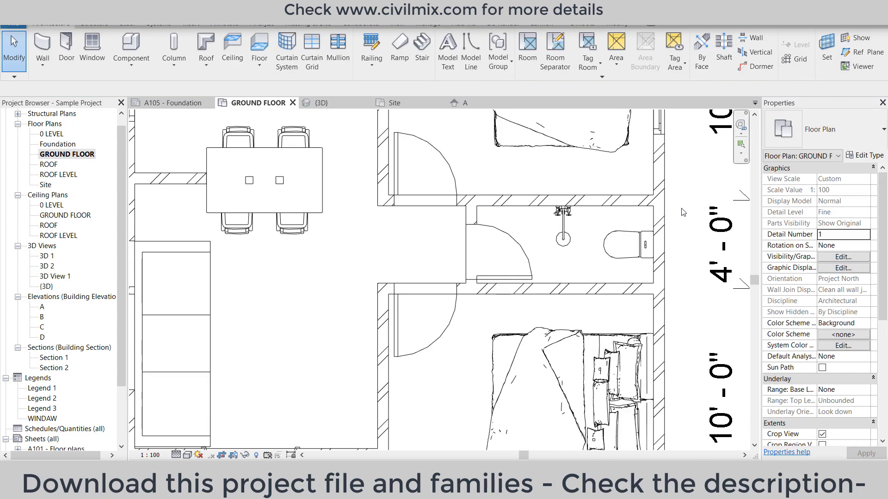
left_click(556, 227)
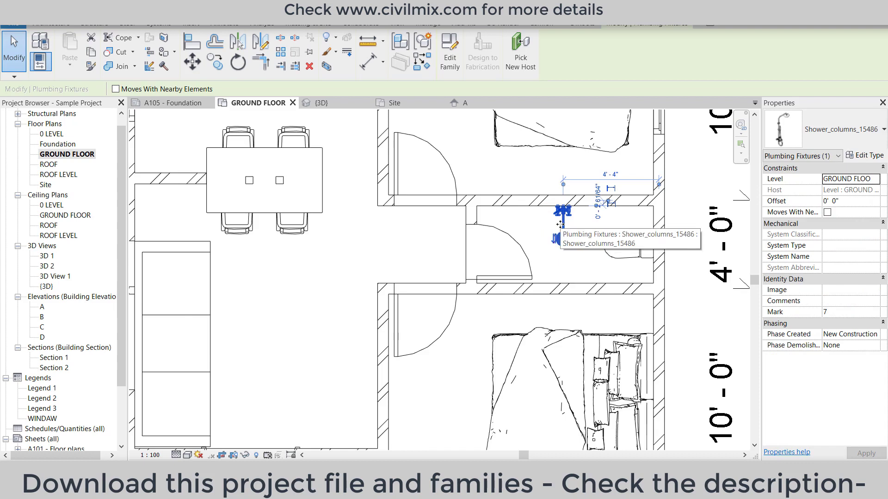
left_click_drag(566, 246, 566, 261)
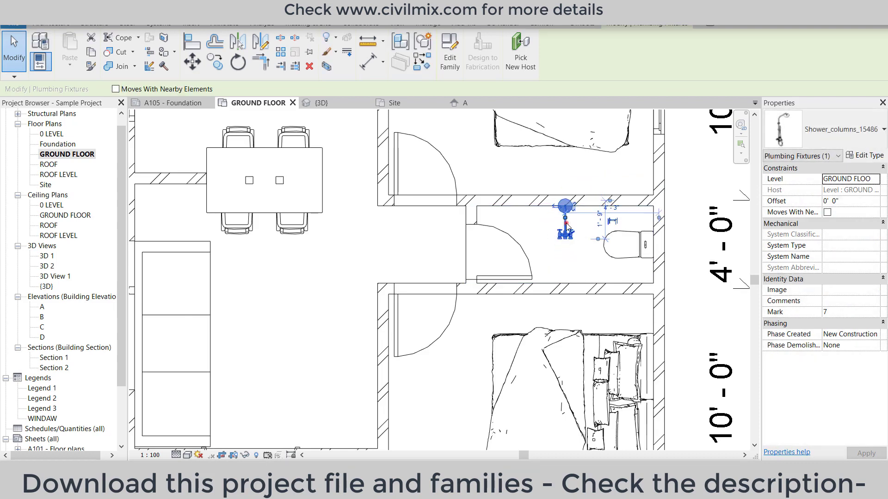
left_click_drag(565, 236, 567, 278)
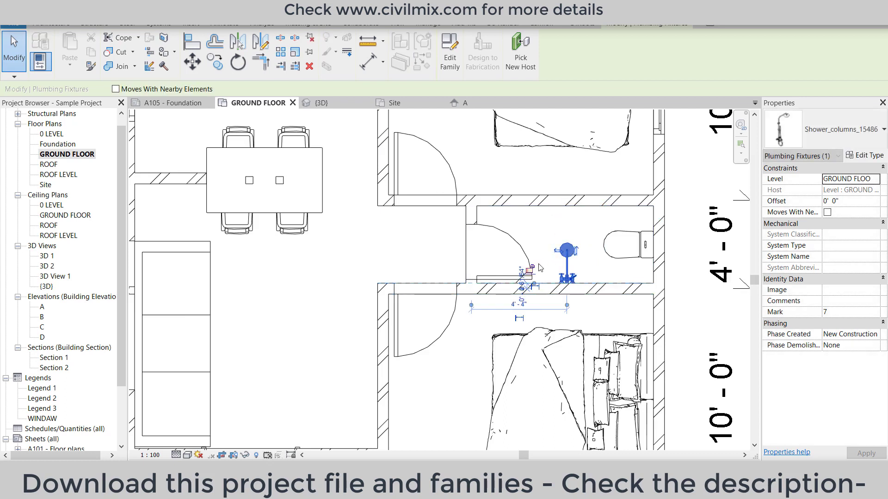
- Move the toilet up against the upper wall and nudge the shower column slightly right
scroll(546, 260, "up", 1)
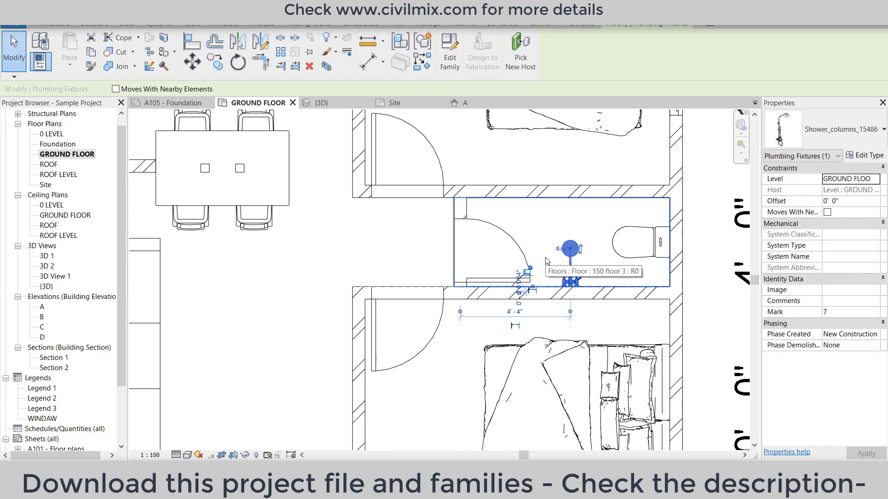
left_click(633, 246)
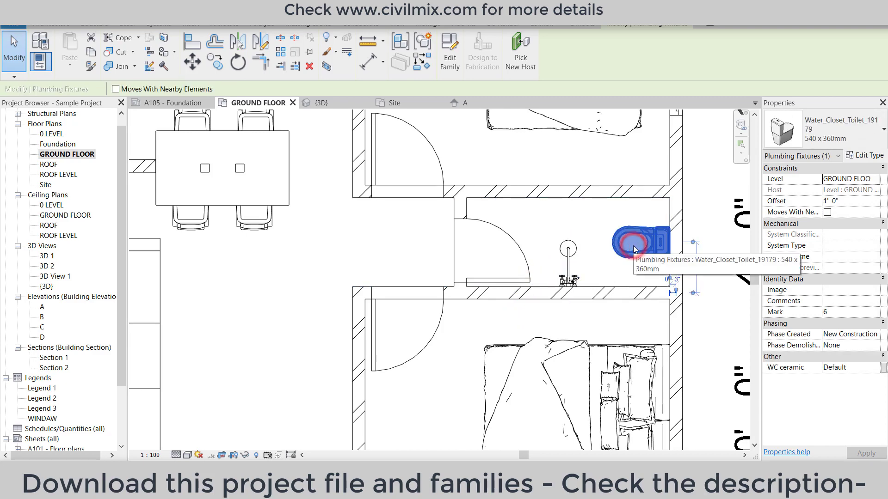
left_click_drag(634, 246, 631, 204)
left_click(575, 258)
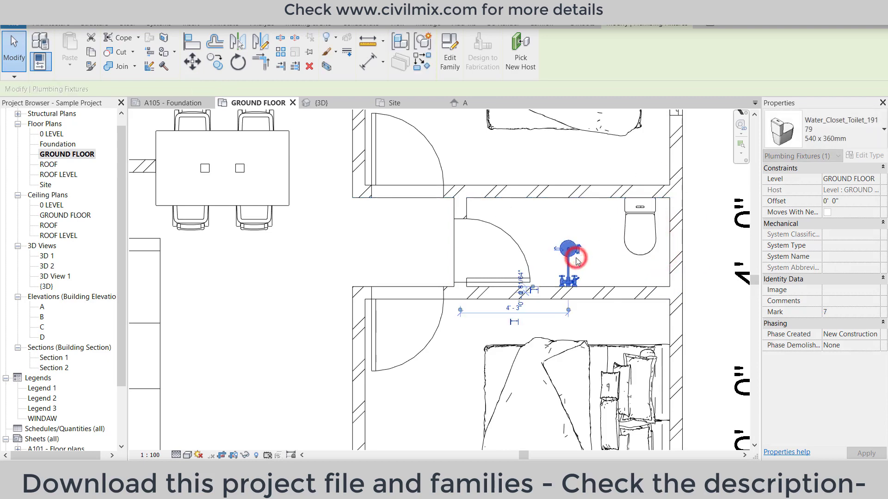
key("Right")
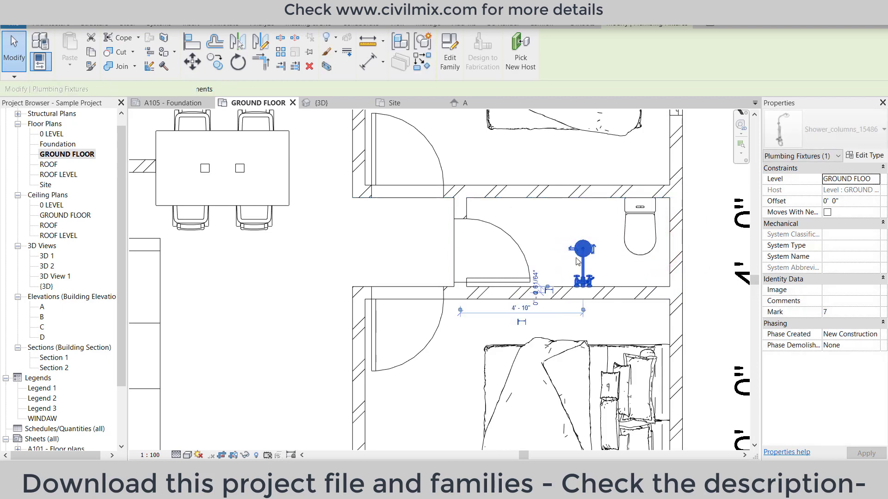
left_click(69, 24)
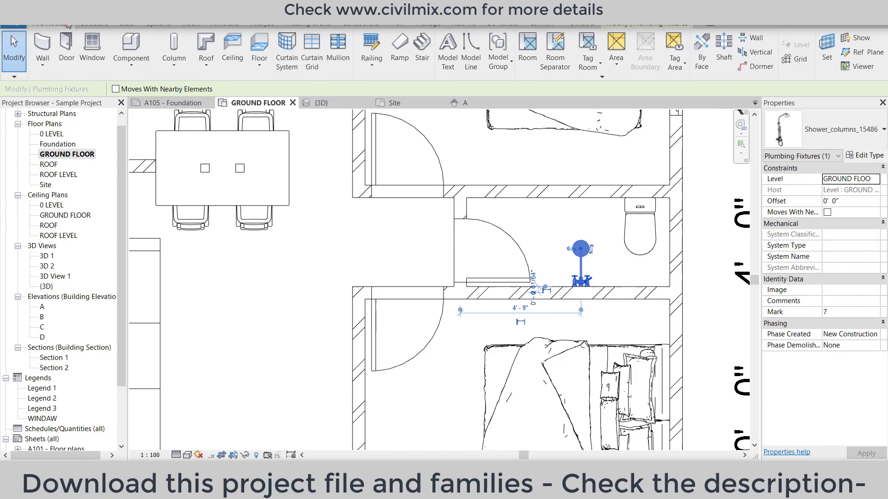
- Place a T028001-Tesi Basin 55 cm LIGHT design component on the upper bathroom wall
left_click(131, 45)
left_click(838, 135)
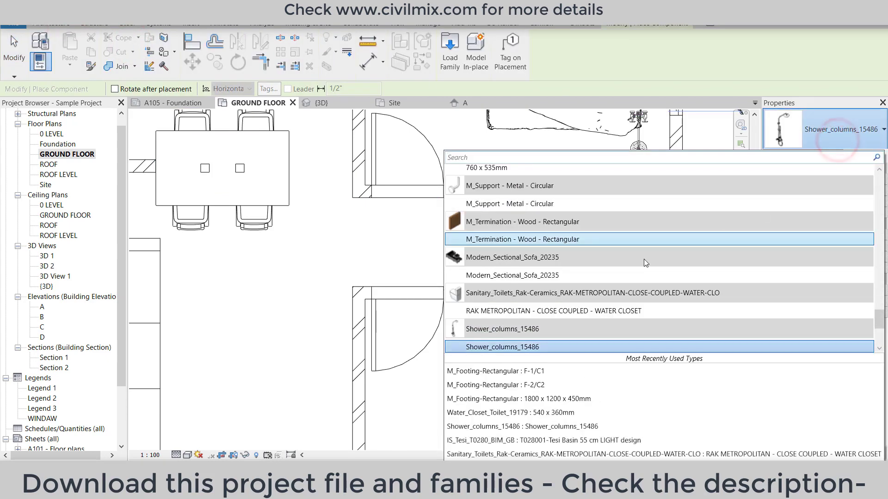
scroll(645, 262, "up", 1)
scroll(646, 262, "down", 4)
scroll(645, 263, "down", 2)
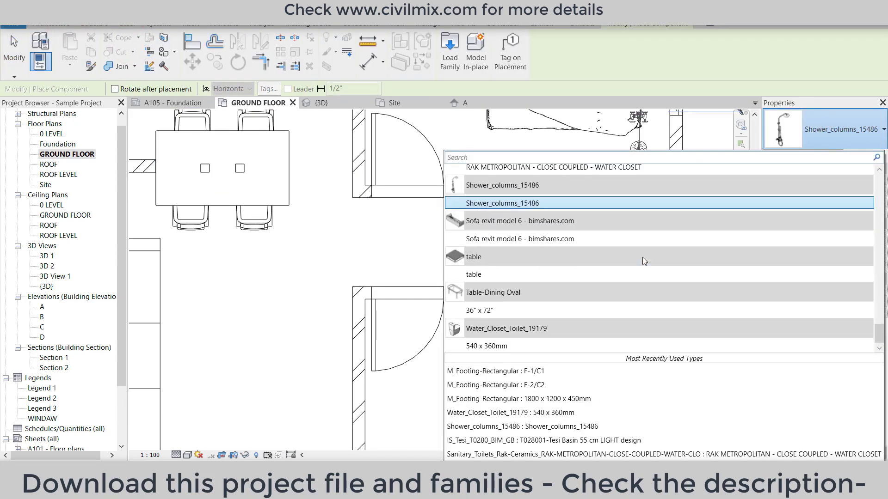
scroll(644, 261, "up", 7)
scroll(644, 261, "up", 3)
scroll(643, 257, "up", 3)
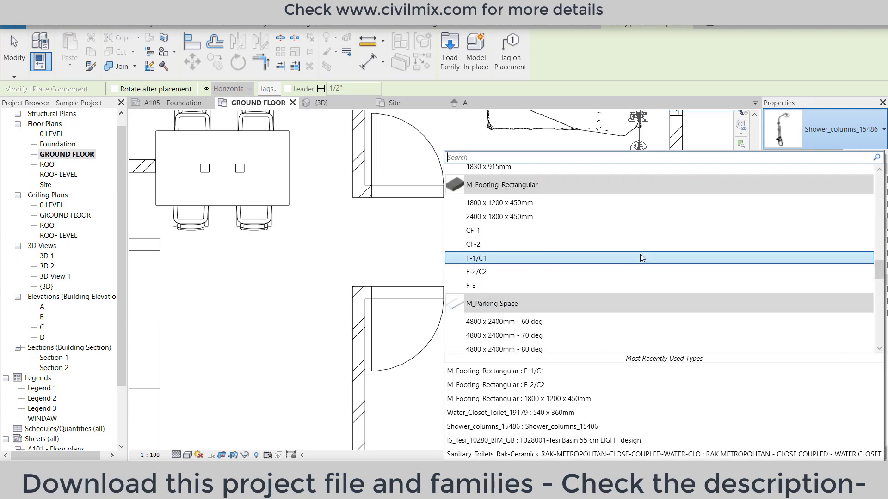
scroll(642, 257, "up", 2)
scroll(642, 257, "up", 2)
scroll(640, 254, "up", 2)
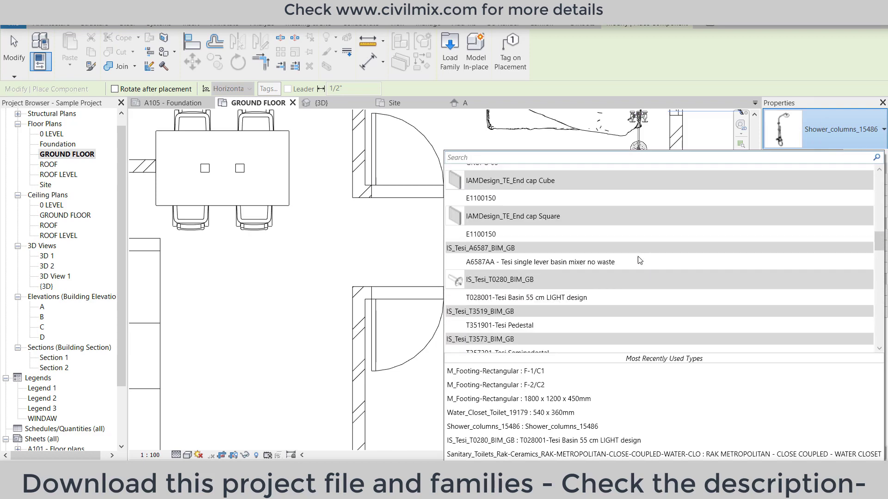
left_click(559, 299)
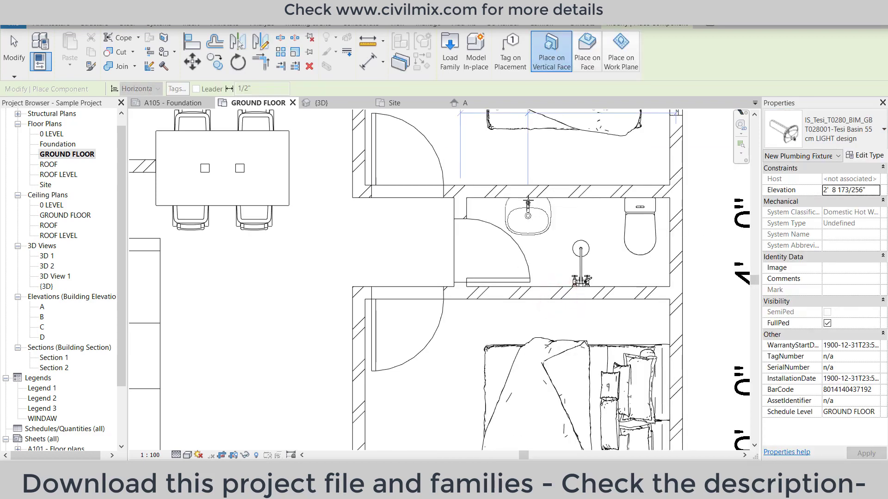
left_click(529, 202)
key("Escape")
key("Escape")
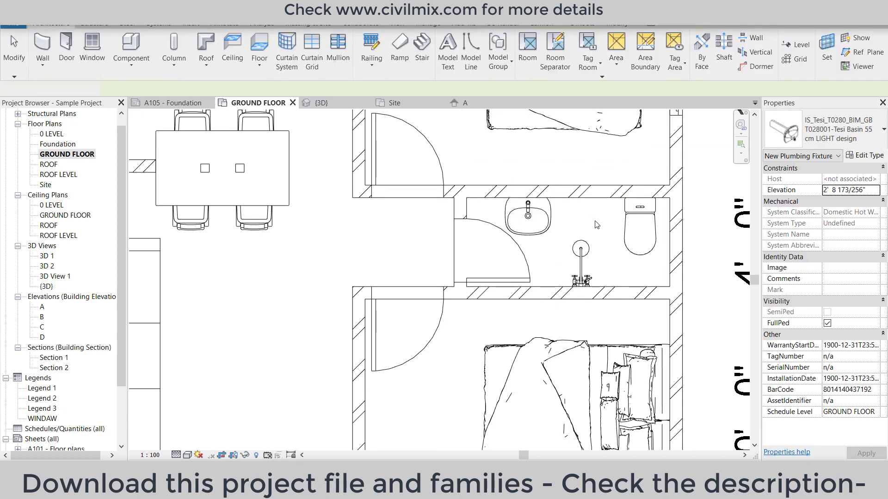
scroll(649, 218, "down", 2)
scroll(441, 271, "down", 2)
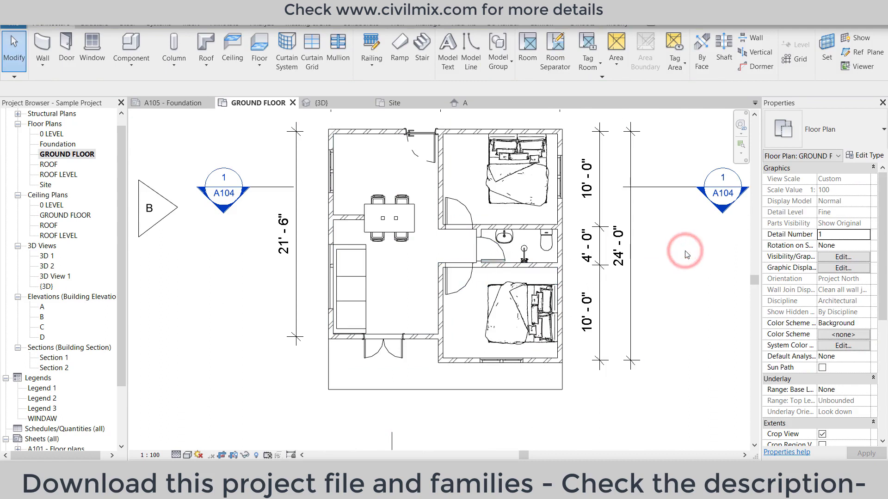
- Select the lower bedroom's bottom 12' 6" outer wall and edit its 10' 0" depth dimension
scroll(472, 278, "up", 2)
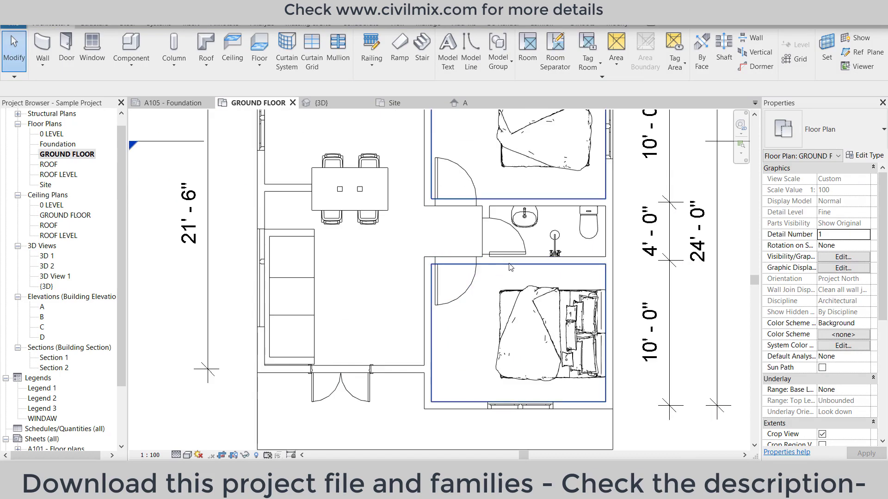
left_click(573, 409)
left_click(588, 403)
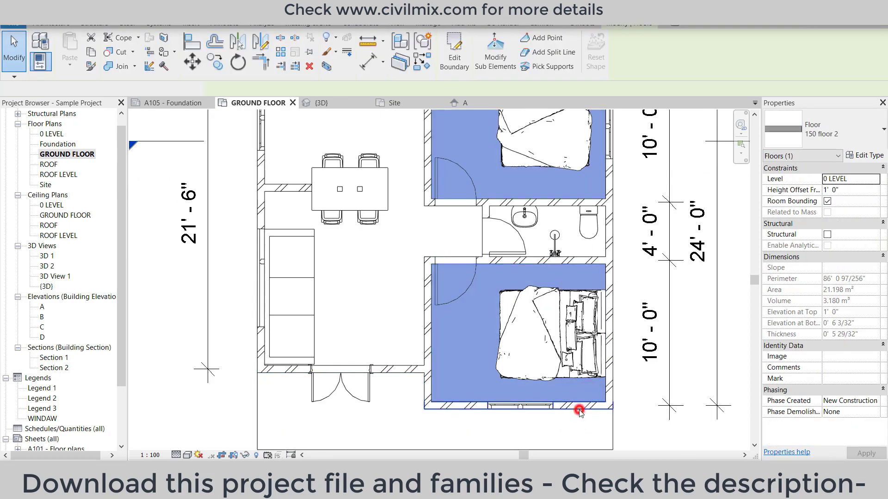
left_click(580, 410)
left_click(655, 336)
type("10.5")
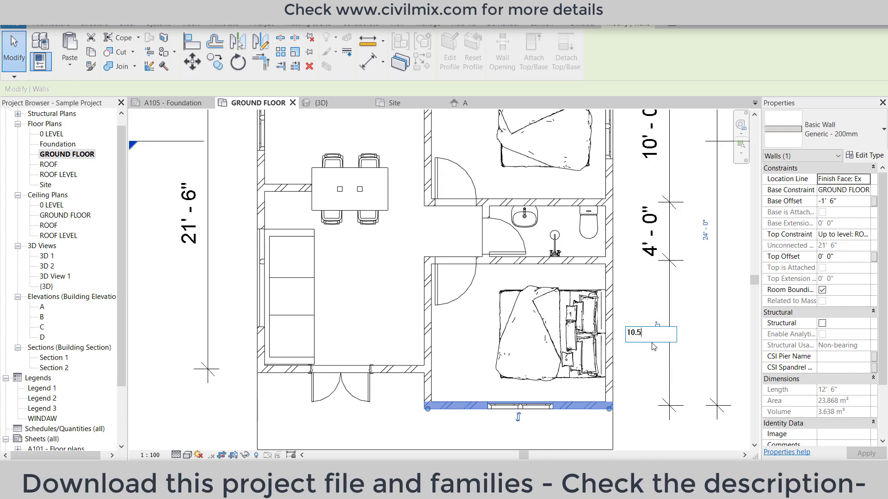
- Set both the lower and upper bedroom depths to 10' 6"
key("Return")
middle_click_drag(625, 208, 628, 310)
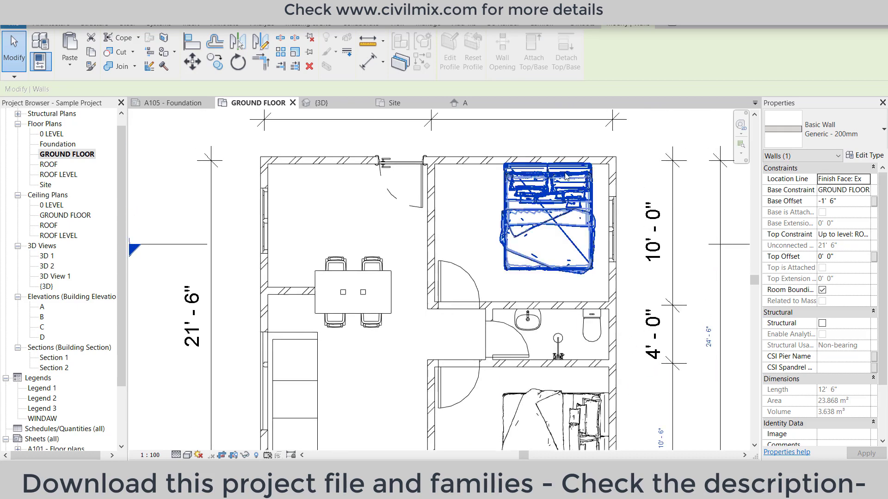
left_click(560, 158)
left_click(665, 235)
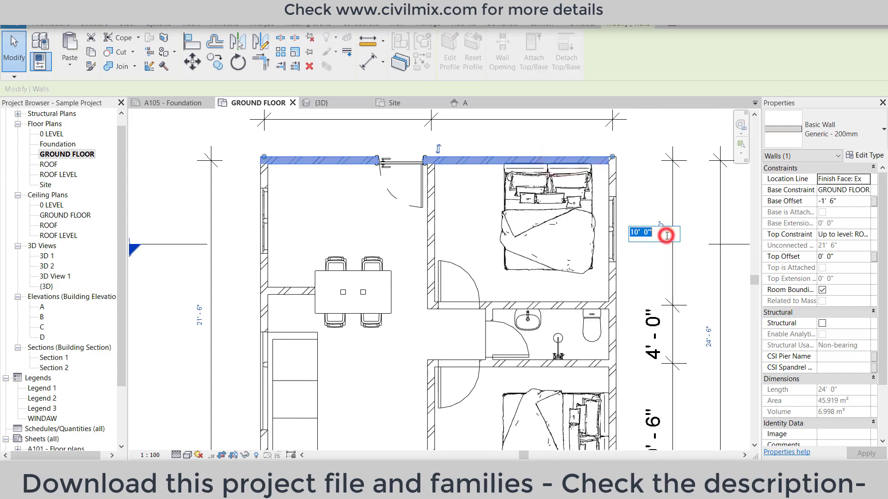
key("Return")
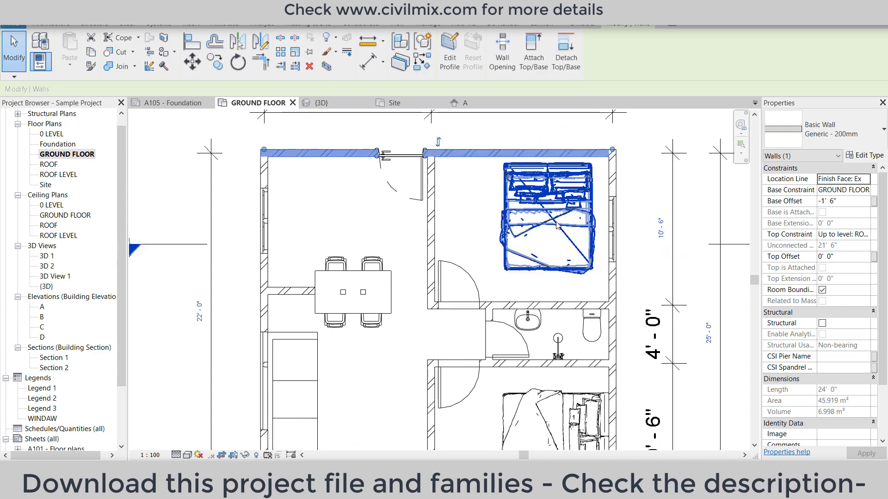
- Move the upper bedroom's bed up against its new top wall
left_click(553, 217)
left_click_drag(553, 217, 549, 213)
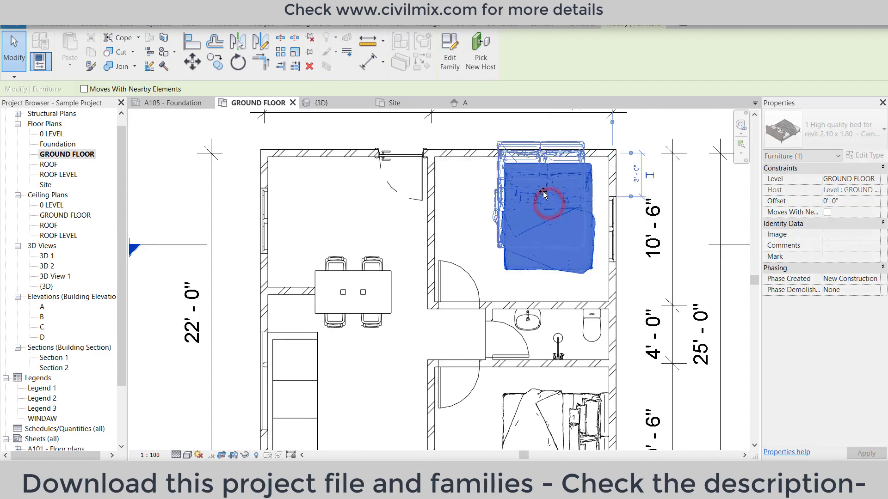
left_click(535, 254)
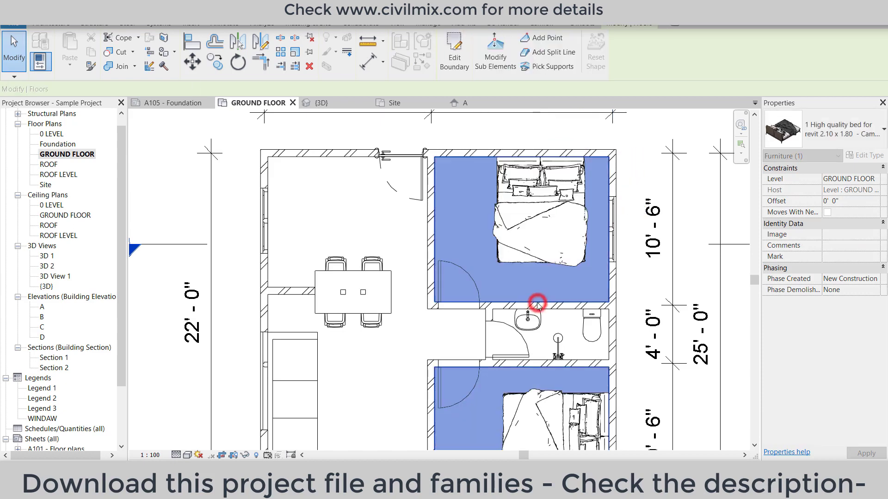
left_click(648, 272)
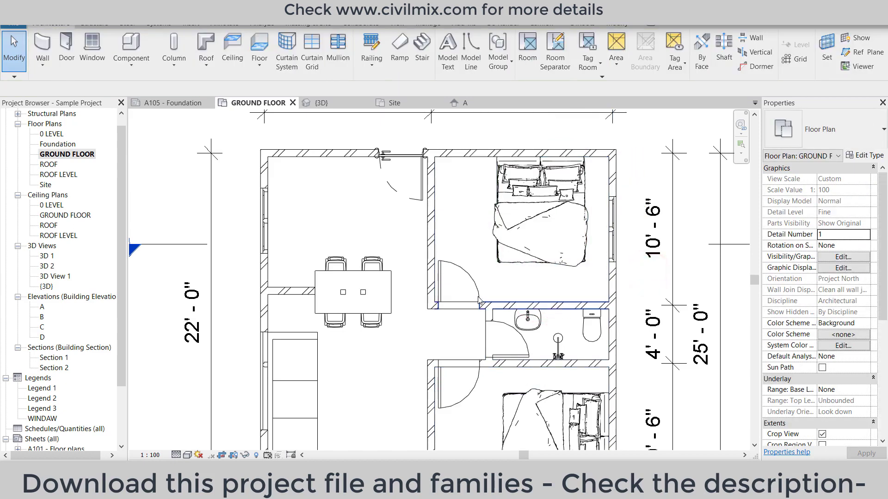
scroll(480, 297, "up", 2)
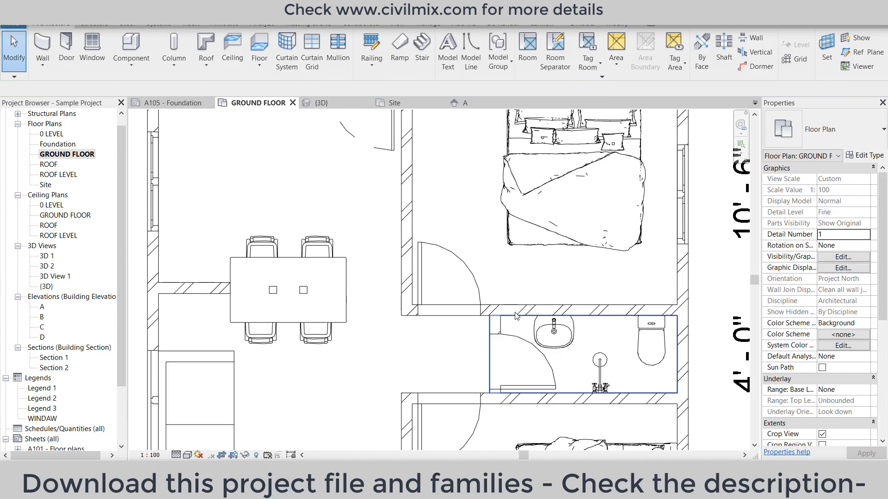
scroll(517, 316, "down", 2)
- Widen the bathroom from 4' 0" to 4' 6" via the bedroom–bathroom wall
left_click(514, 308)
scroll(514, 309, "down", 2)
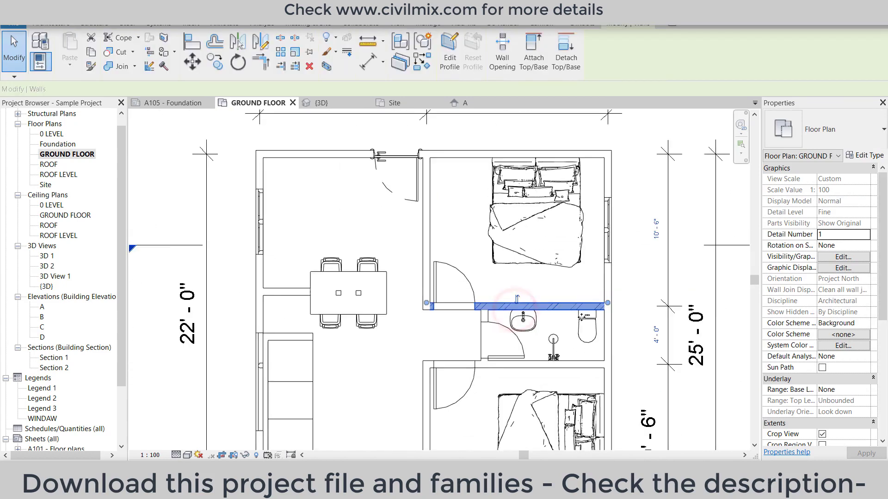
left_click(655, 336)
type("4.5")
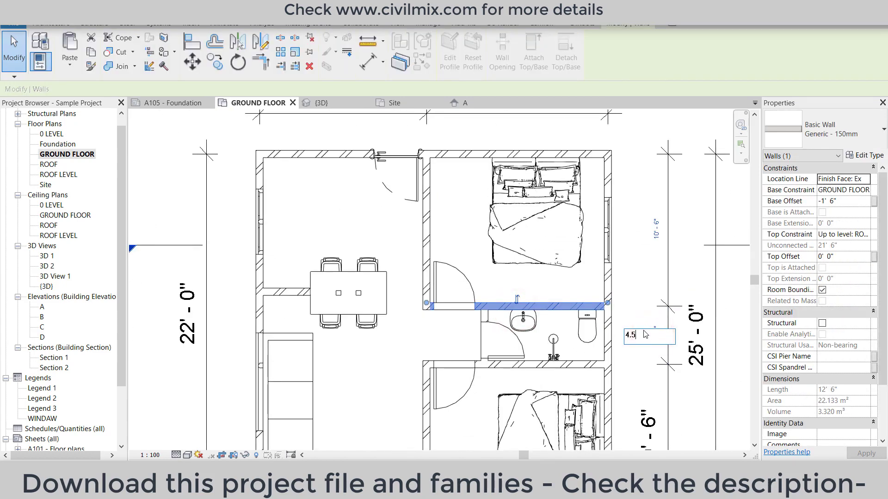
key("Return")
- Push the toilet up flush against the bathroom wall
left_click(584, 318)
scroll(583, 318, "up", 3)
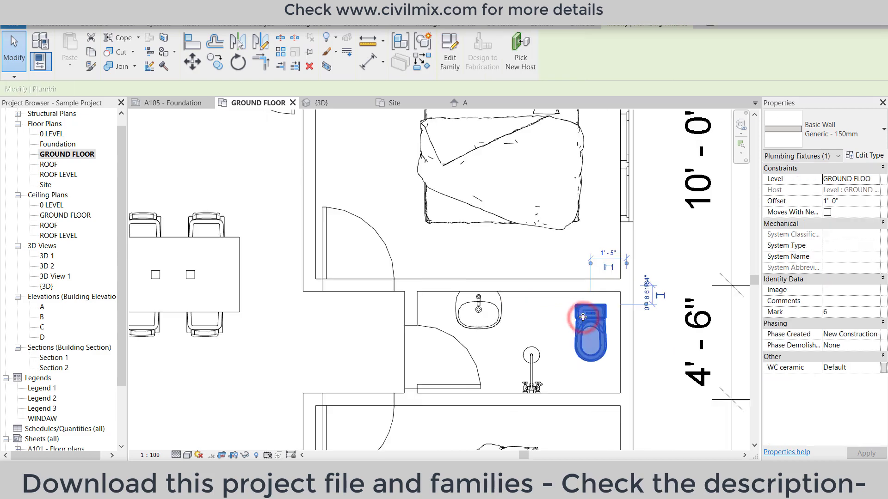
left_click_drag(583, 317, 583, 302)
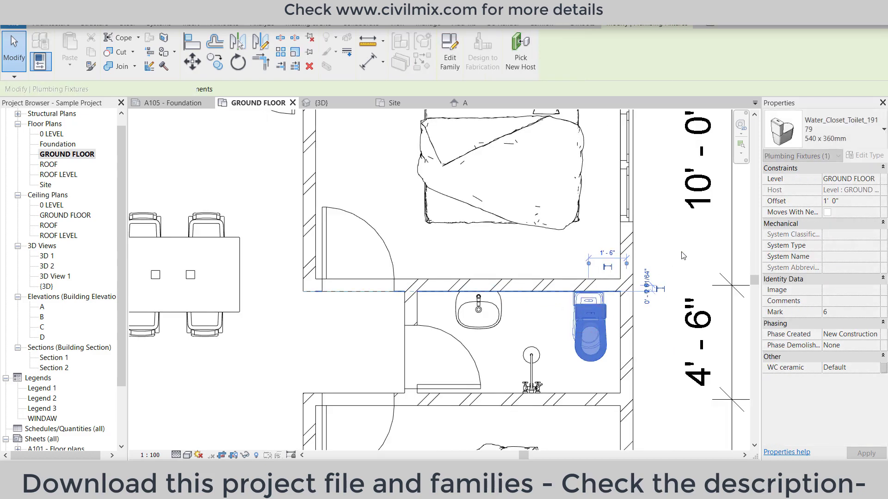
left_click(631, 248)
scroll(624, 277, "down", 2)
scroll(622, 298, "down", 2)
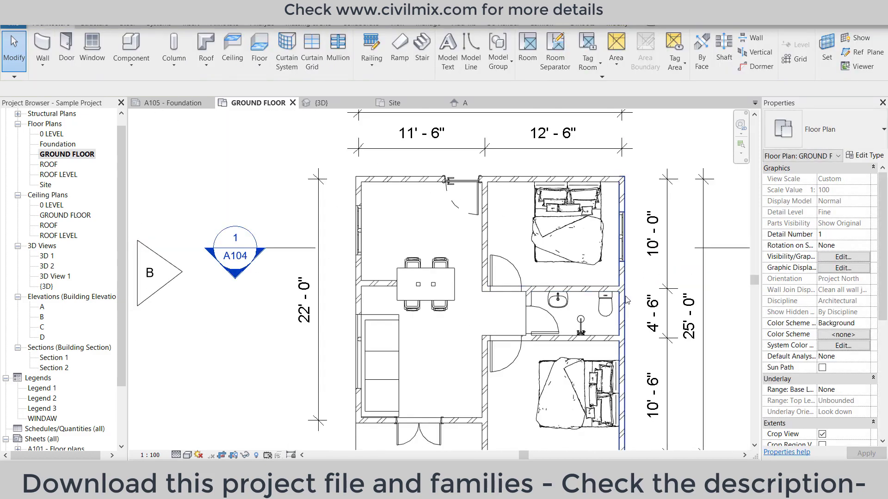
- Nudge the basin slightly left and the shower column right to 4'-9"
middle_click_drag(625, 302, 596, 243)
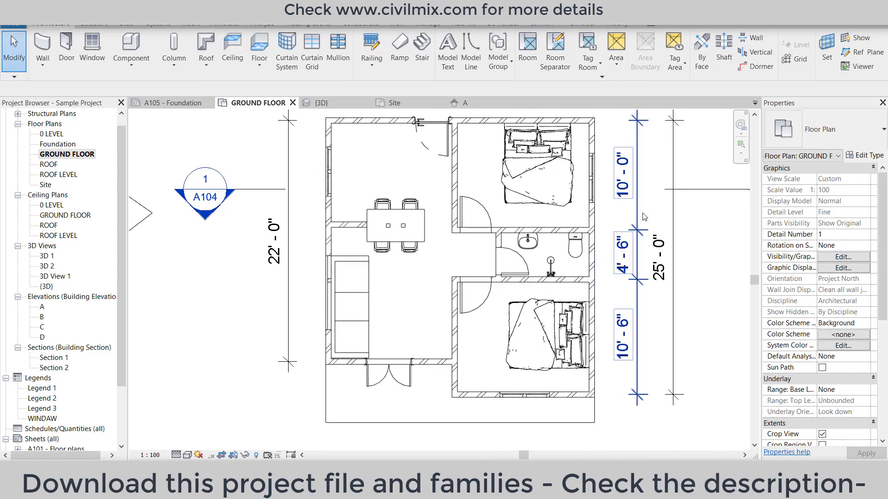
scroll(555, 264, "down", 2)
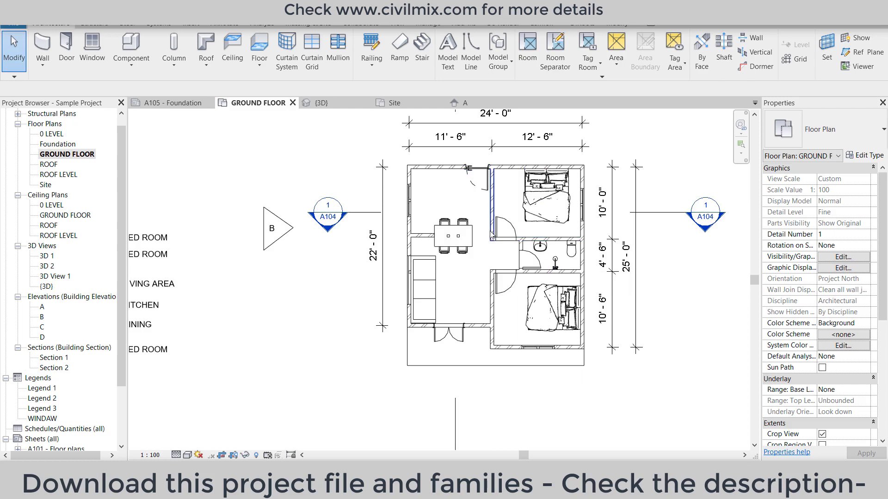
scroll(420, 226, "up", 1)
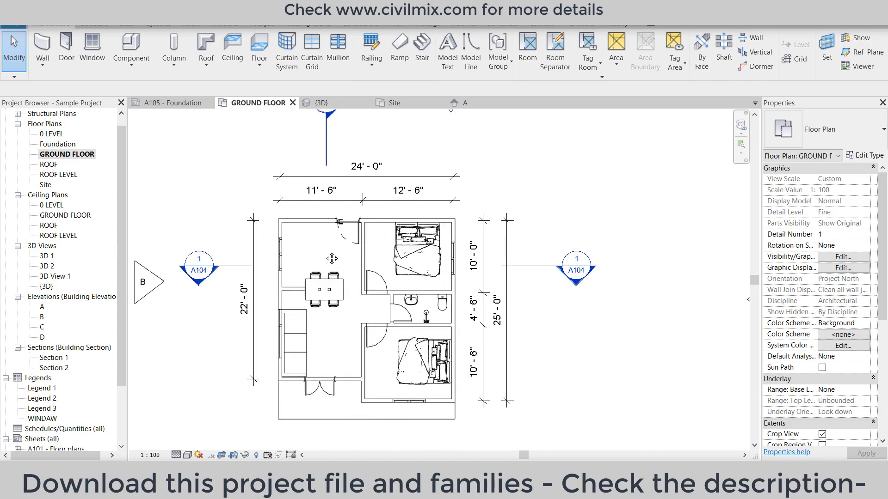
scroll(426, 321, "up", 1)
scroll(426, 321, "up", 1)
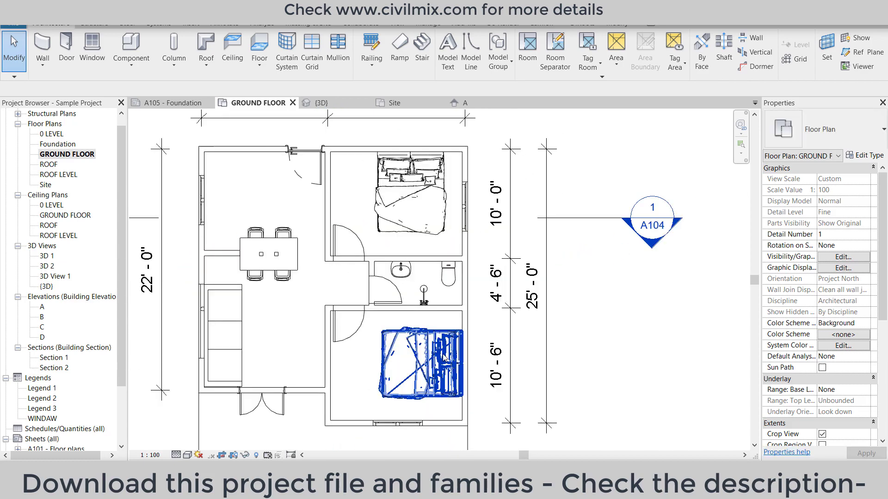
scroll(401, 275, "up", 2)
left_click(402, 277)
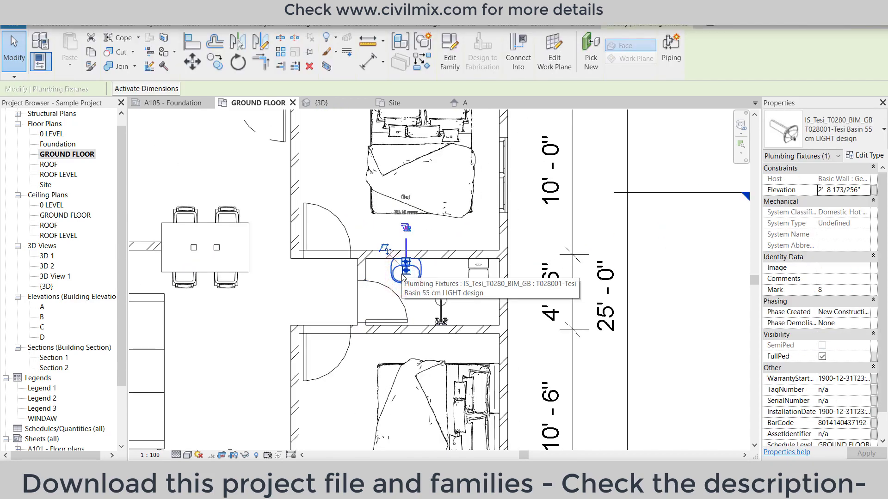
key("Left")
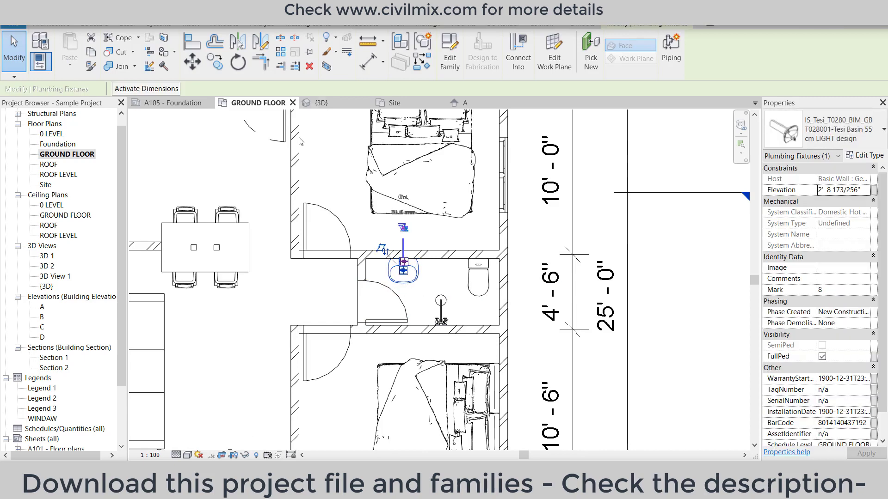
left_click(438, 314)
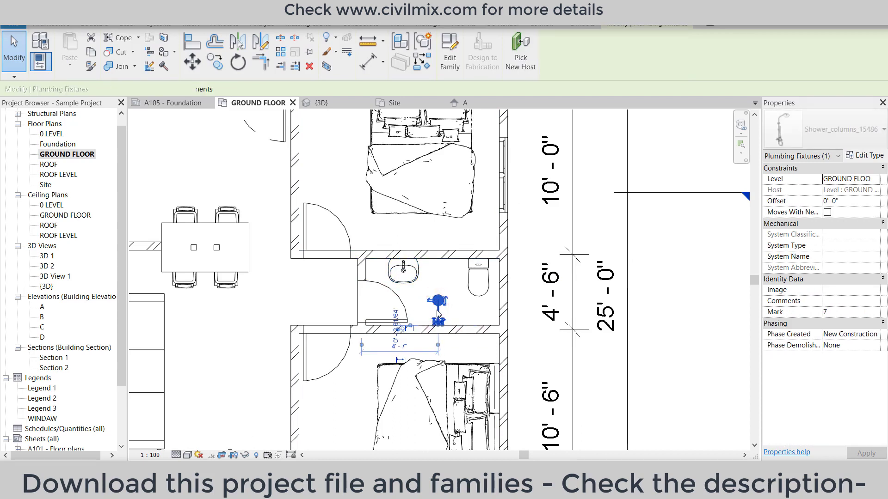
key("Right")
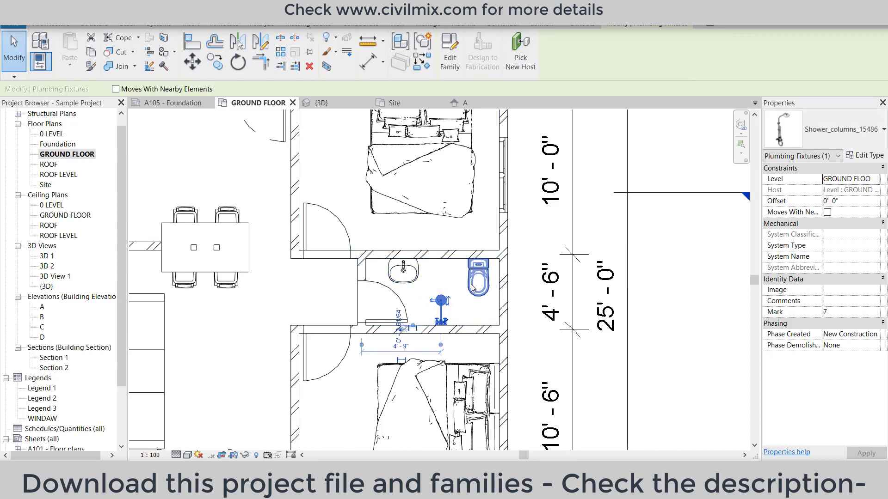
left_click(471, 284)
scroll(518, 283, "down", 3)
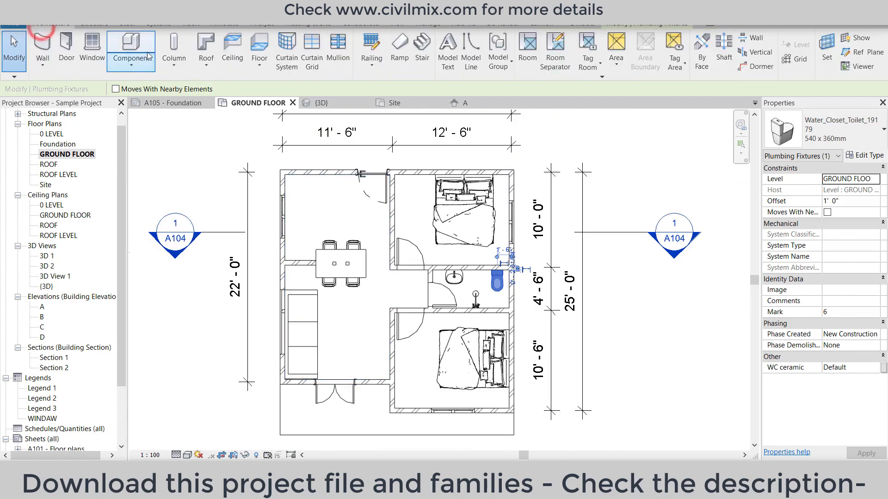
- Place a Counter Top - Corner w sink 600mm Depth at the kitchen's top-left corner
left_click(149, 56)
left_click(847, 138)
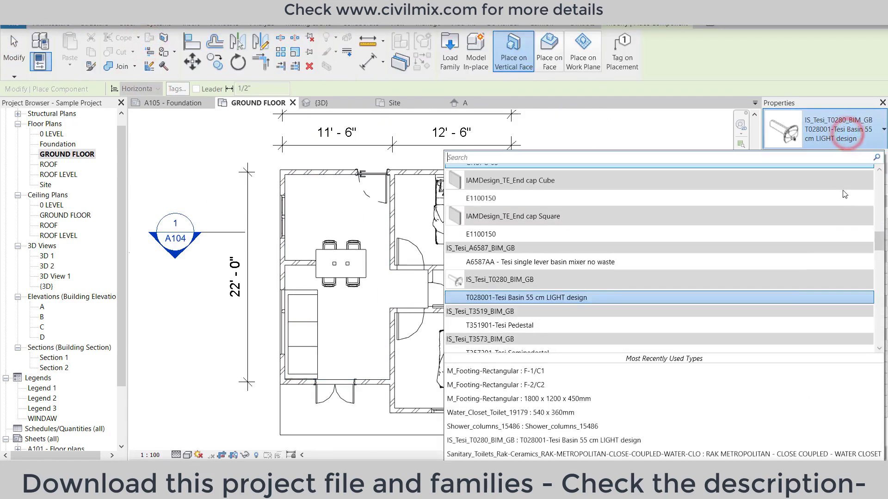
scroll(743, 279, "up", 10)
scroll(694, 268, "up", 3)
scroll(670, 263, "up", 3)
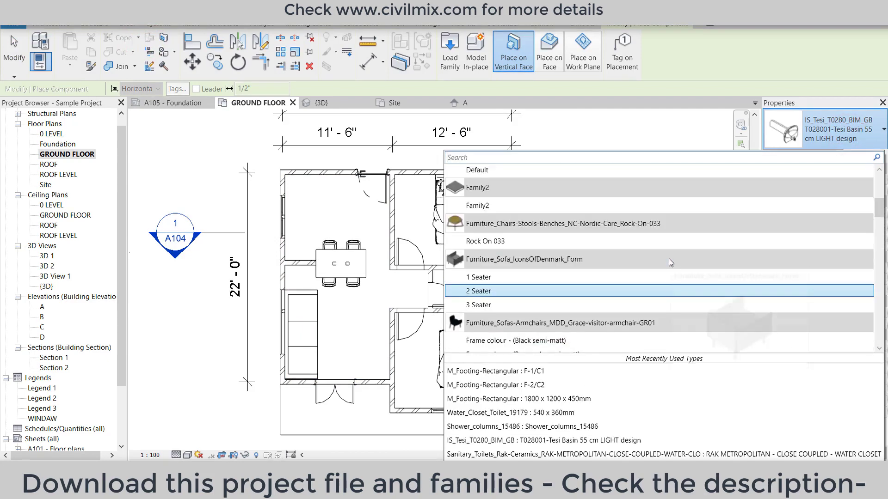
scroll(669, 259, "up", 3)
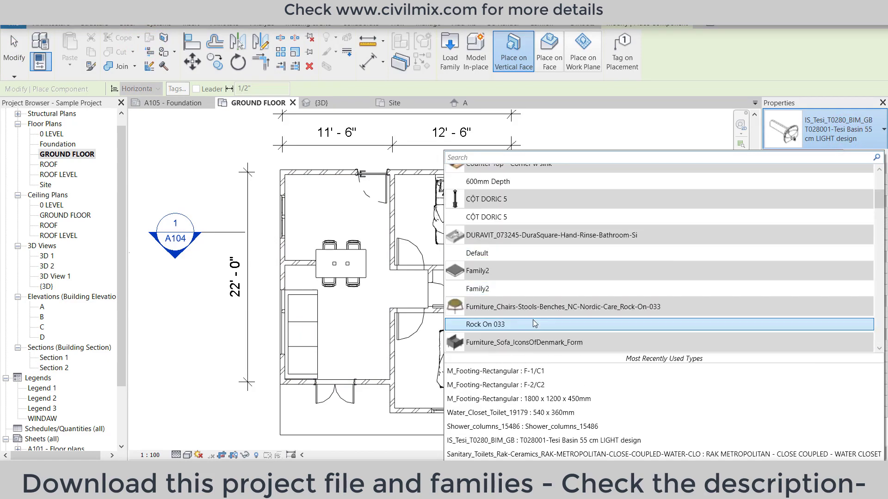
scroll(497, 278, "up", 3)
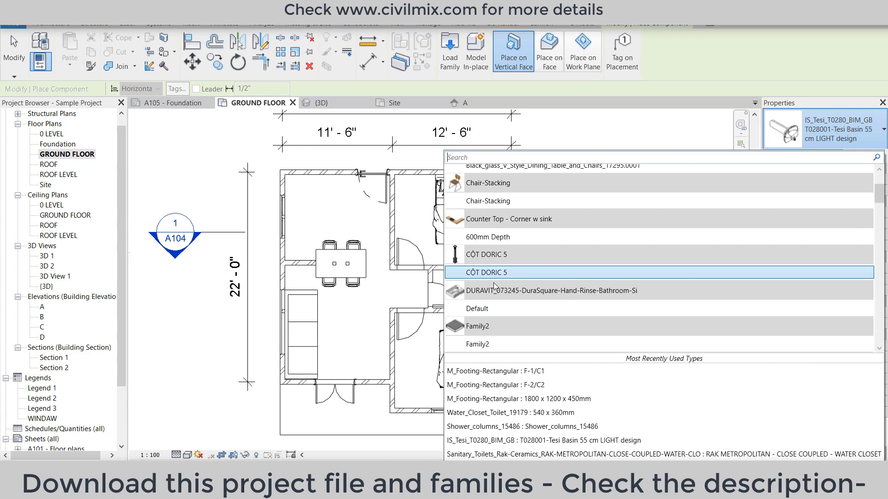
scroll(494, 285, "up", 3)
left_click(489, 292)
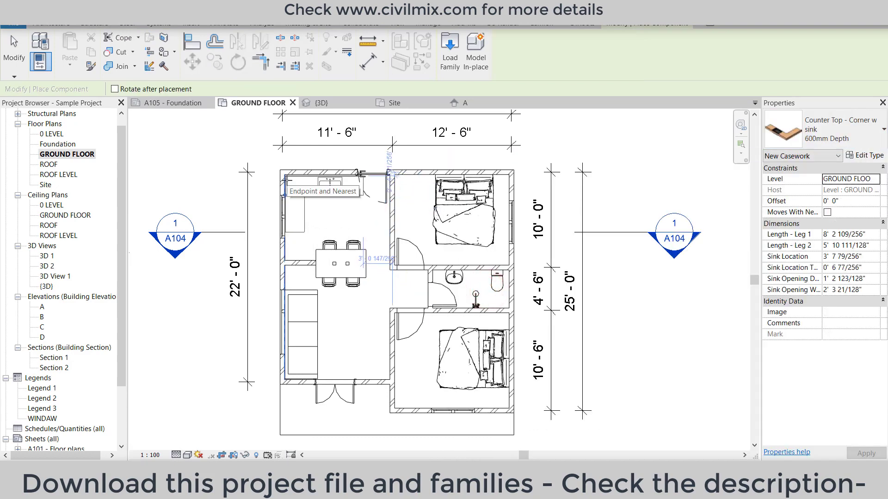
scroll(285, 178, "up", 3)
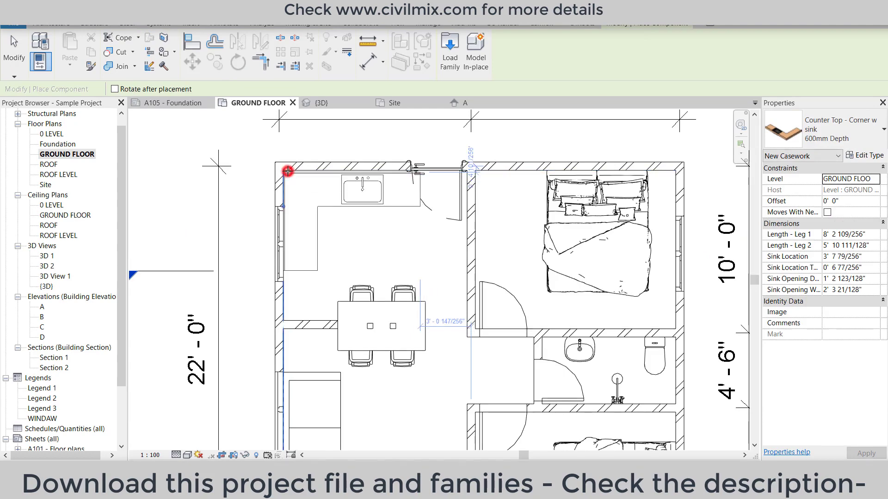
left_click(288, 171)
right_click(298, 143)
left_click(312, 150)
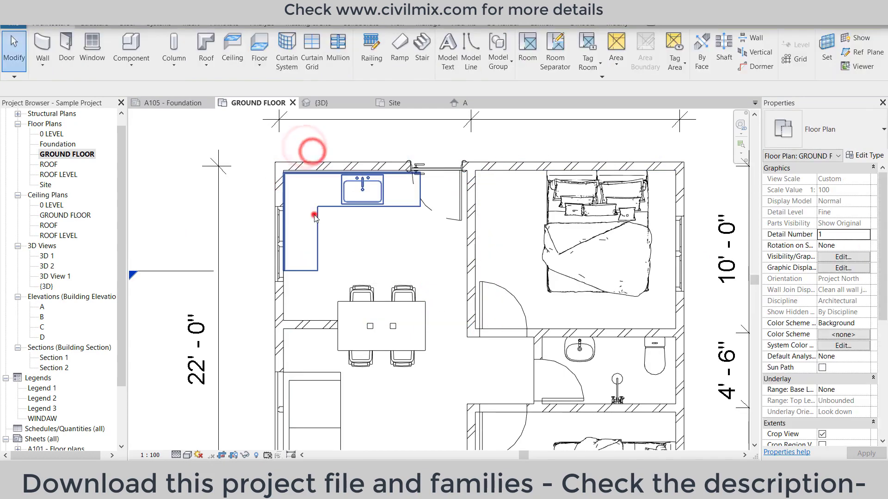
left_click(315, 217)
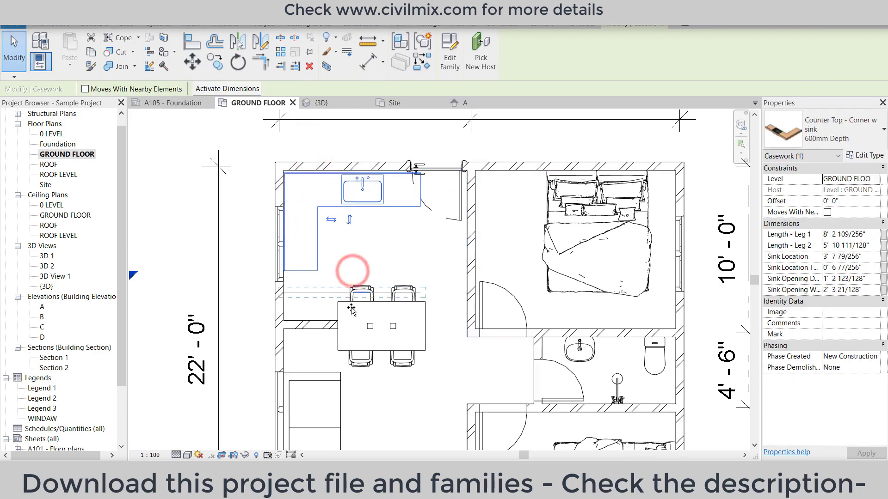
left_click_drag(350, 320, 351, 320)
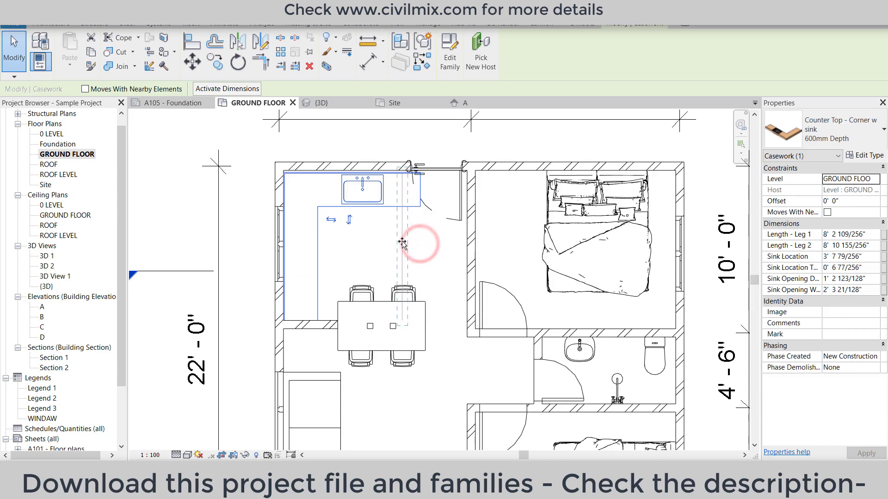
left_click_drag(402, 243, 402, 243)
scroll(333, 166, "up", 2)
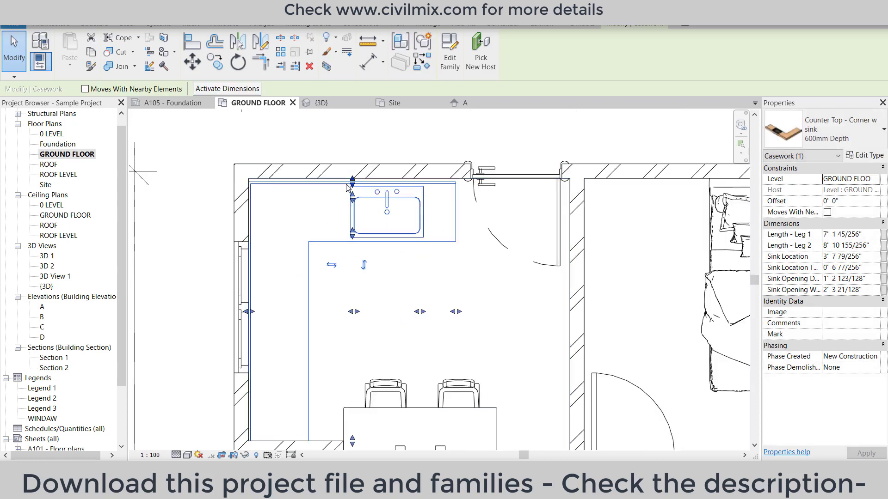
left_click_drag(353, 181, 352, 179)
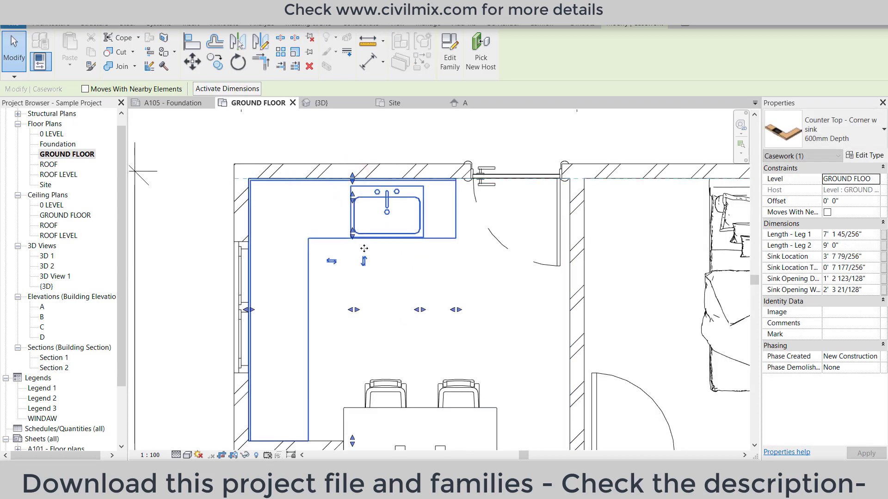
left_click_drag(360, 236, 355, 228)
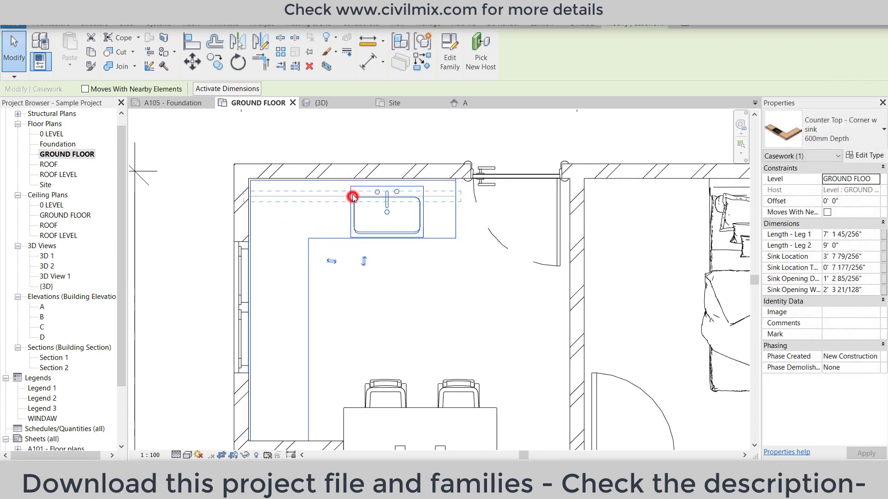
left_click_drag(353, 194, 353, 196)
left_click_drag(352, 230, 351, 237)
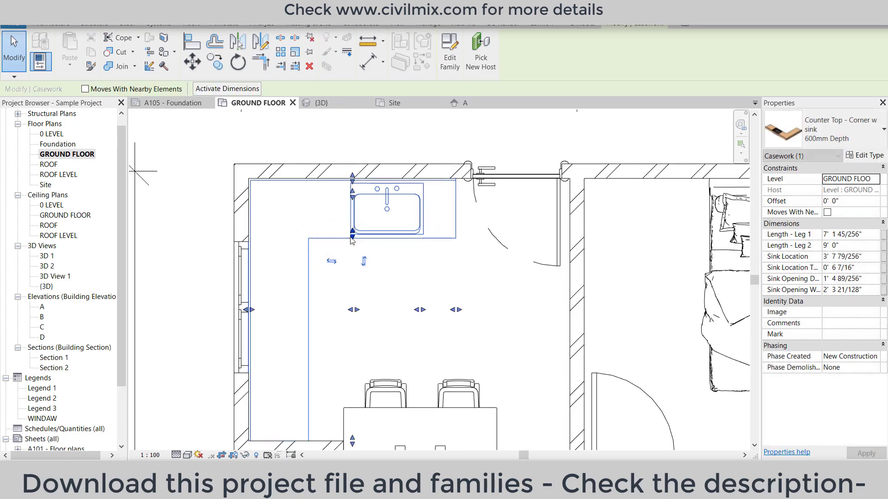
left_click(434, 276)
left_click(310, 144)
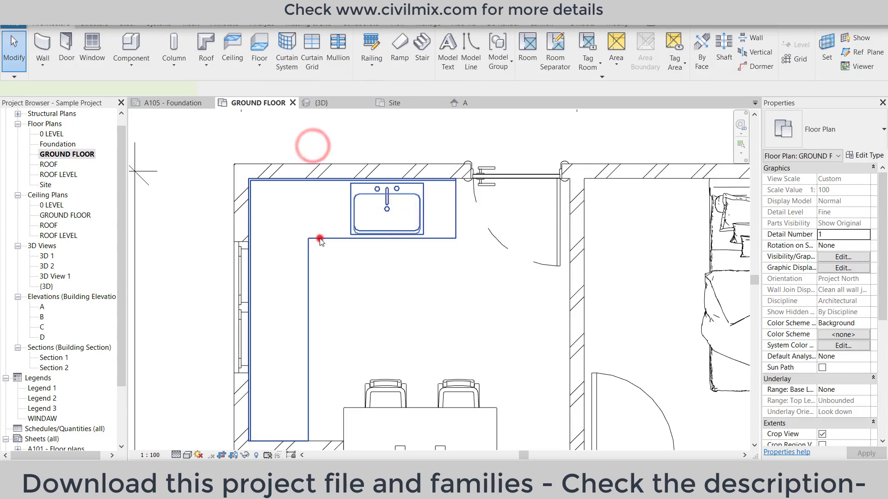
left_click(372, 238)
scroll(337, 230, "up", 3)
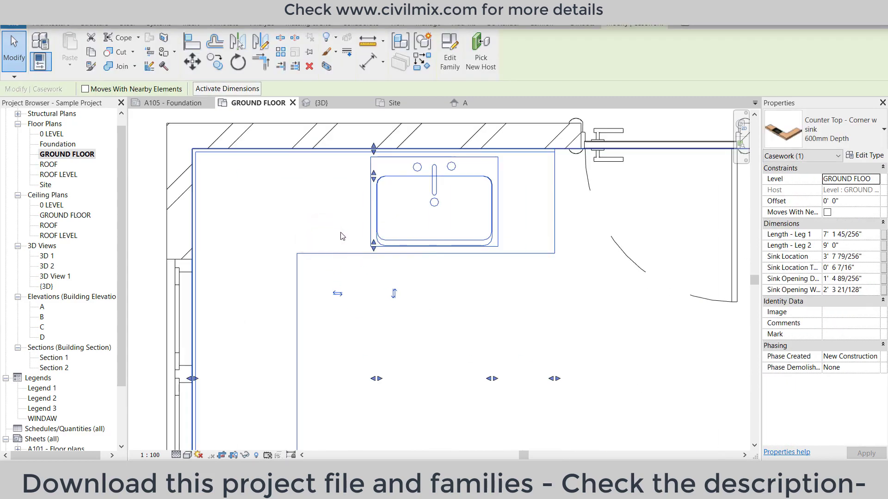
scroll(343, 236, "down", 1)
scroll(343, 236, "down", 1)
scroll(342, 235, "down", 1)
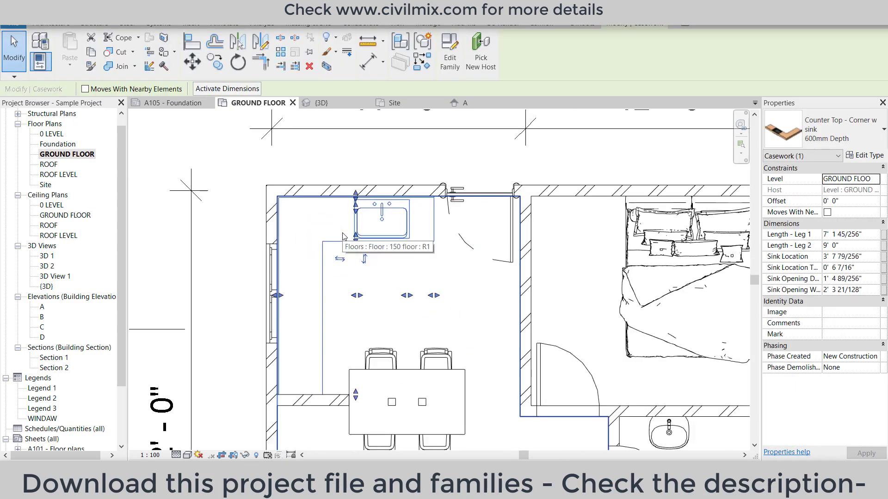
scroll(344, 236, "down", 1)
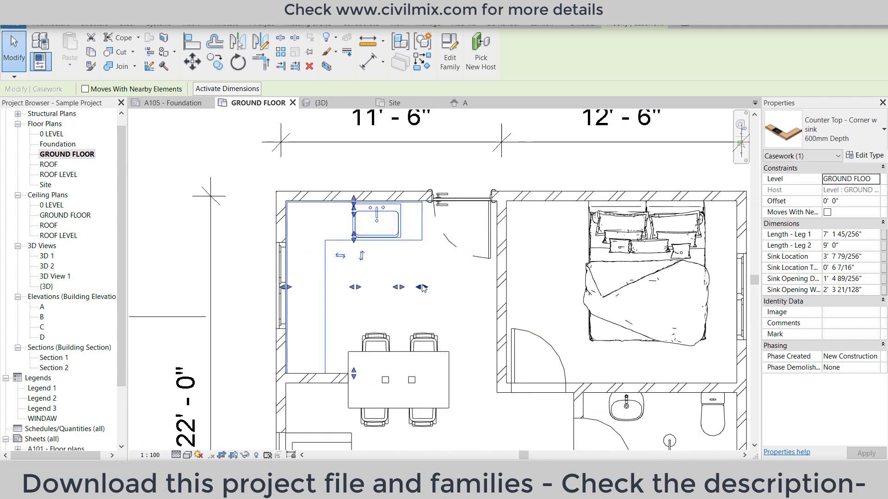
left_click_drag(421, 288, 422, 290)
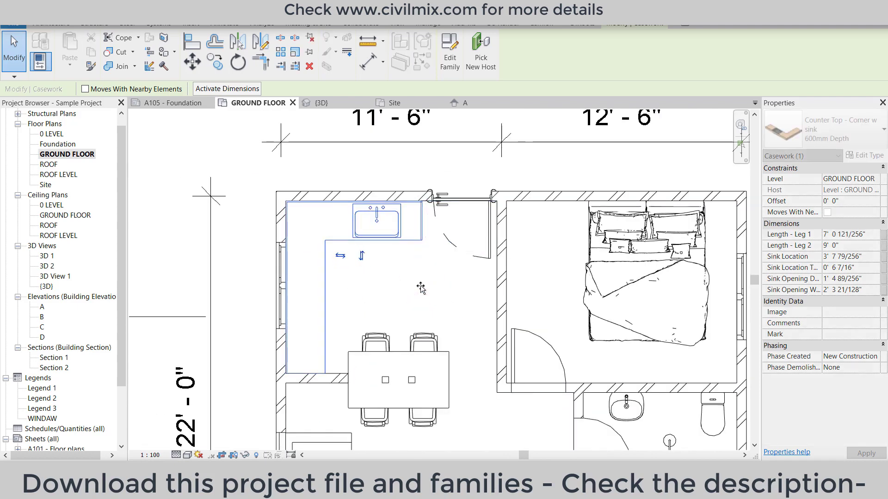
left_click(460, 277)
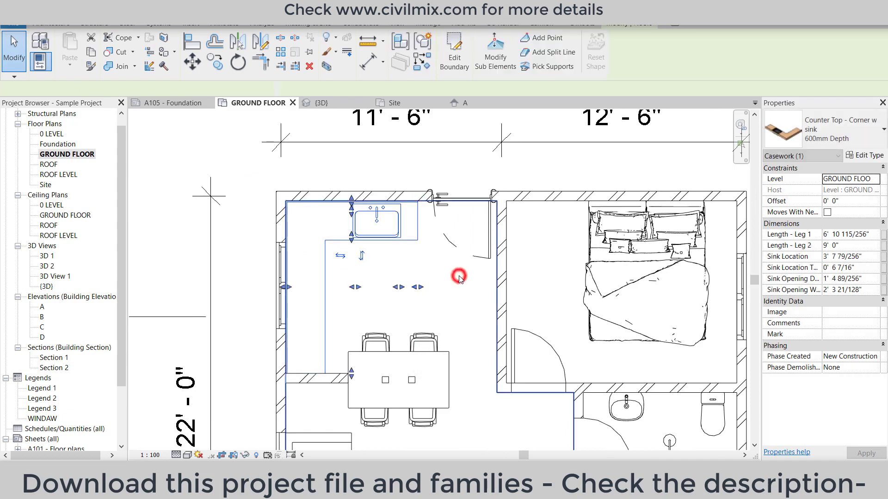
left_click(408, 156)
scroll(361, 208, "down", 2)
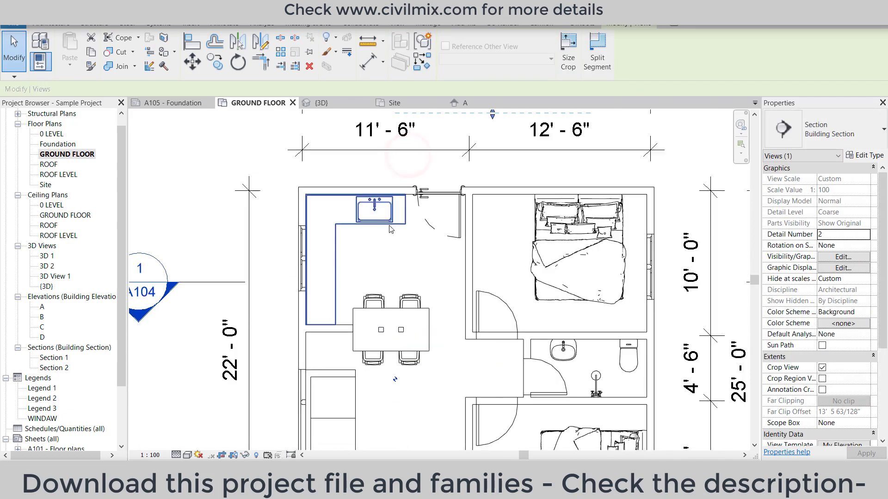
scroll(352, 231, "down", 1)
scroll(347, 270, "up", 2)
scroll(346, 269, "up", 2)
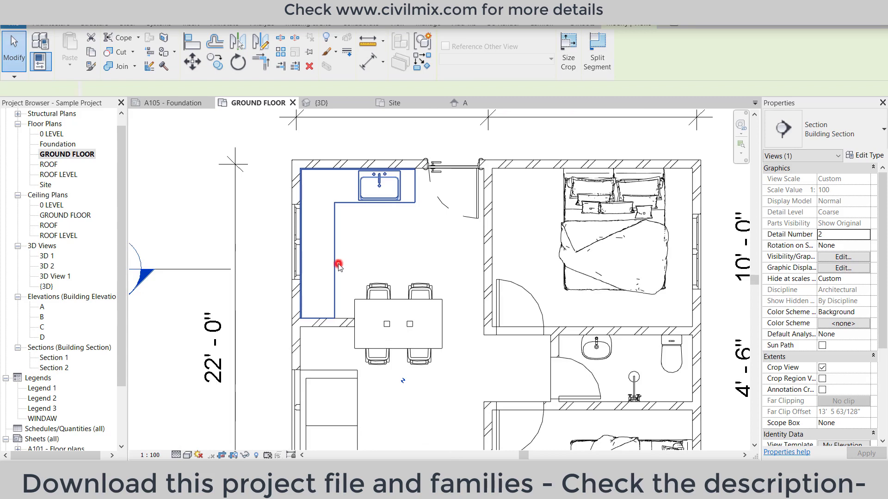
left_click(338, 265)
left_click(390, 223)
left_click(349, 150)
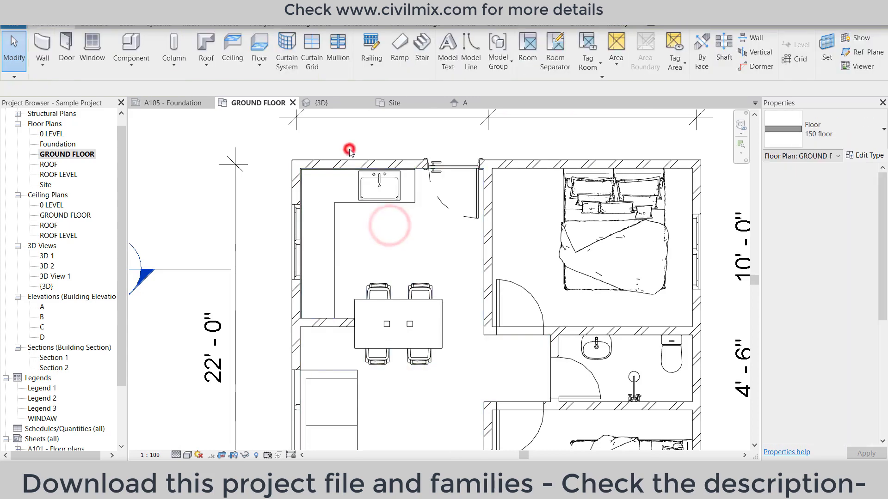
scroll(348, 147, "down", 1)
scroll(322, 159, "down", 2)
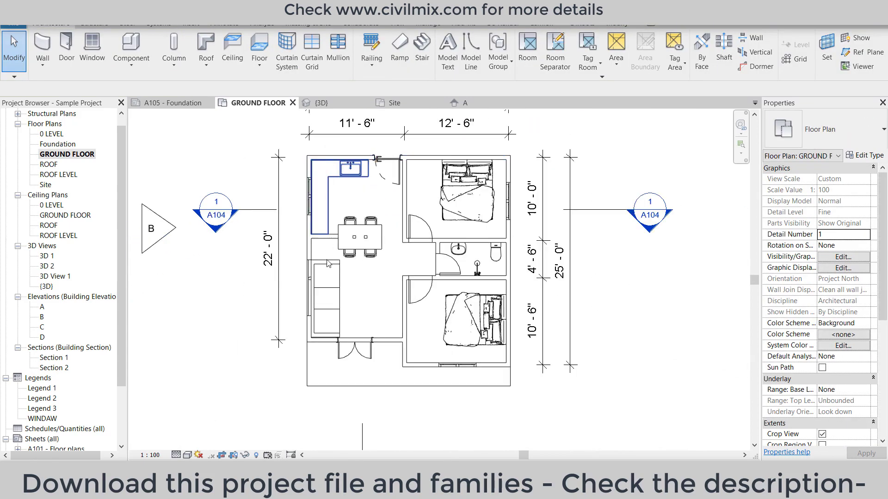
scroll(324, 278, "up", 3)
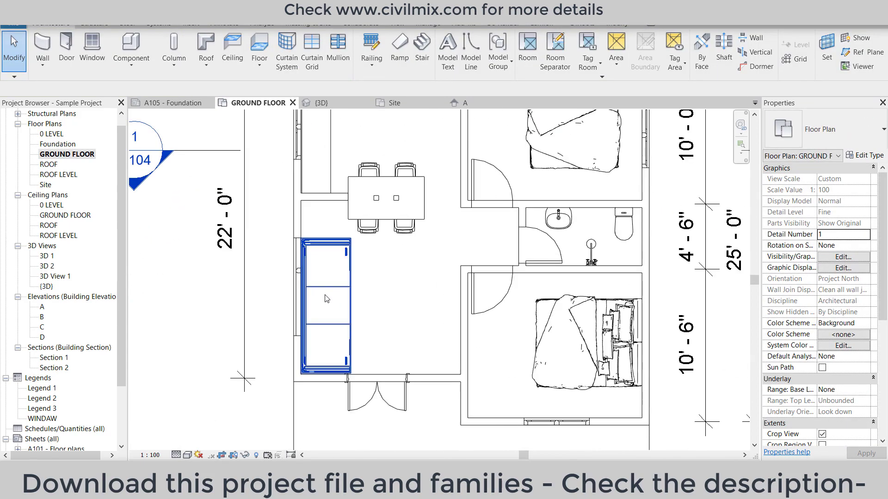
- Browse the loaded component family types, then bring up the bathroom families folder
left_click(130, 42)
left_click(808, 142)
mouse_move(598, 295)
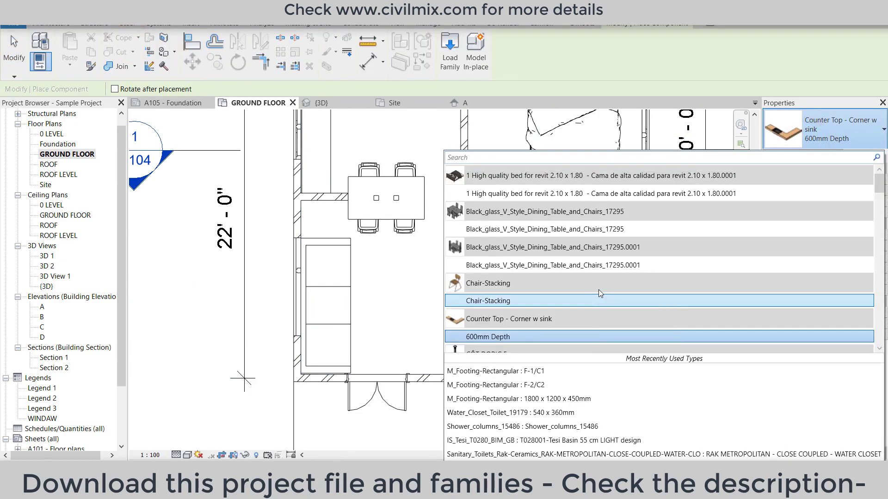
scroll(598, 289, "down", 3)
scroll(589, 279, "down", 3)
scroll(589, 277, "down", 2)
scroll(588, 276, "down", 2)
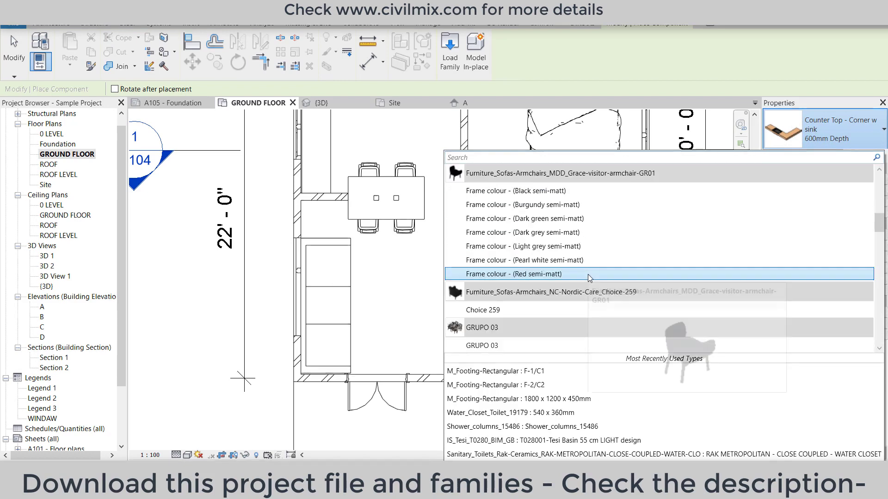
scroll(587, 274, "down", 3)
scroll(587, 274, "down", 3)
scroll(585, 276, "down", 3)
scroll(574, 287, "down", 3)
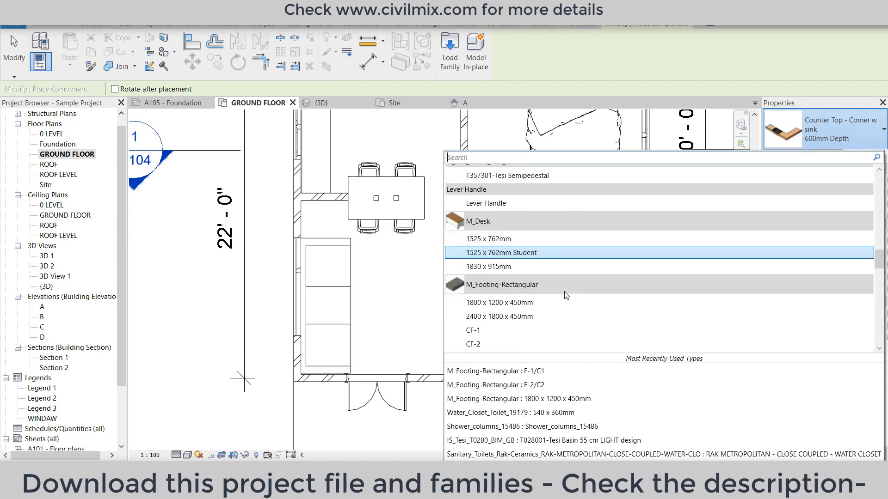
scroll(562, 293, "down", 3)
scroll(560, 292, "down", 3)
scroll(558, 294, "down", 3)
scroll(558, 292, "down", 3)
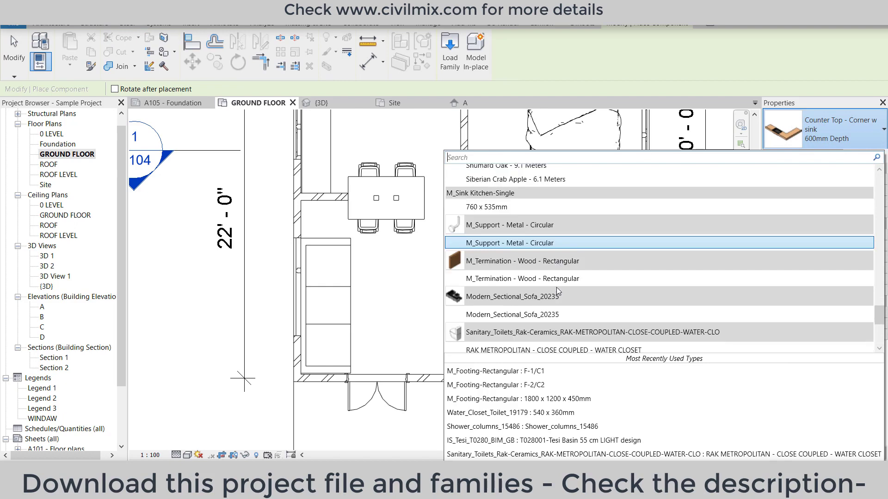
scroll(559, 286, "down", 3)
scroll(558, 283, "down", 3)
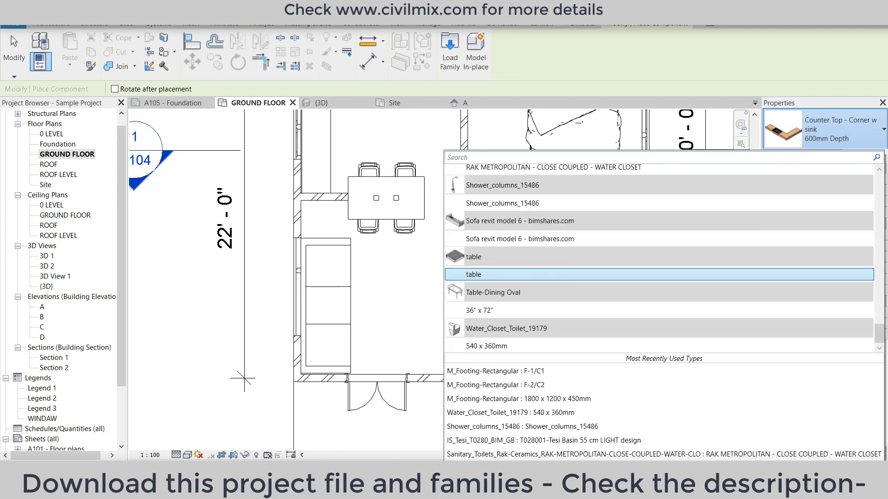
left_click(406, 437)
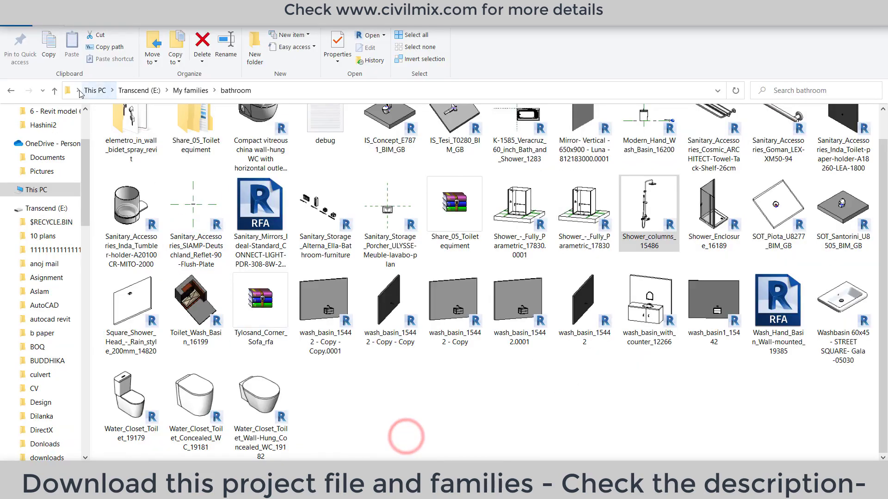
- Browse Best furniture's Almacen and Conjunto folders and drag Rack Kast 1 height unit into Revit
left_click(56, 92)
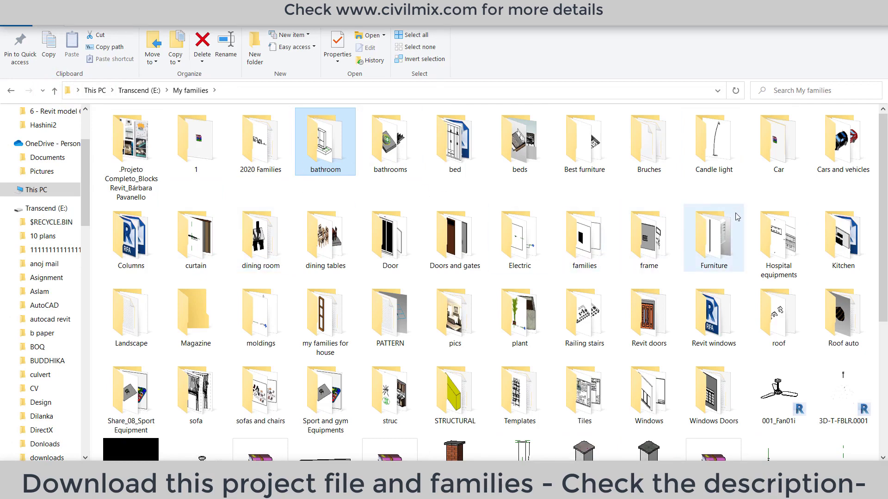
double_click(584, 160)
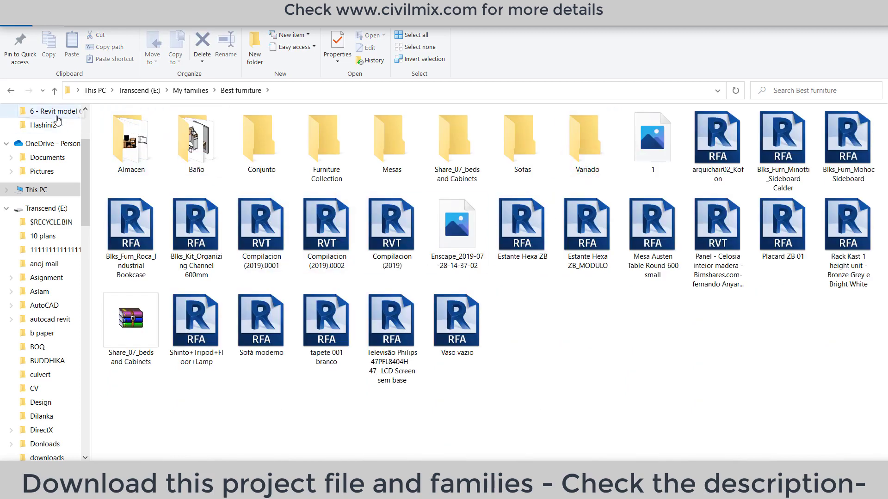
double_click(114, 143)
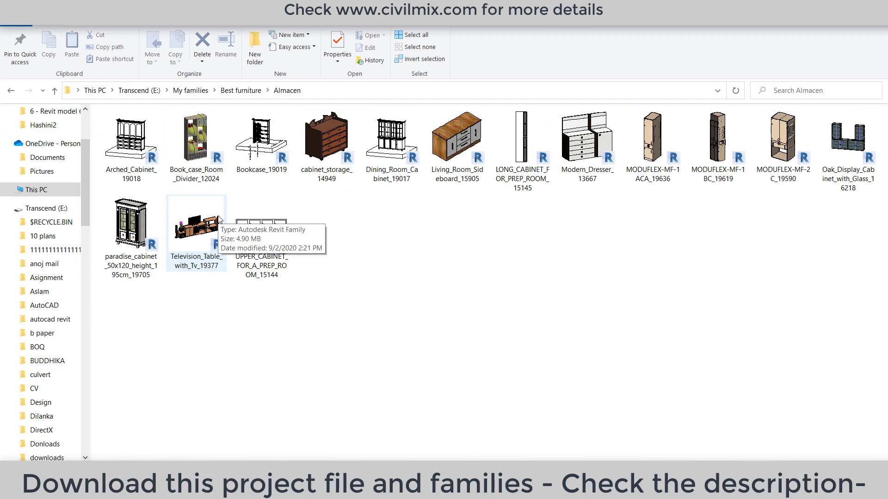
key("alt+Left")
double_click(243, 170)
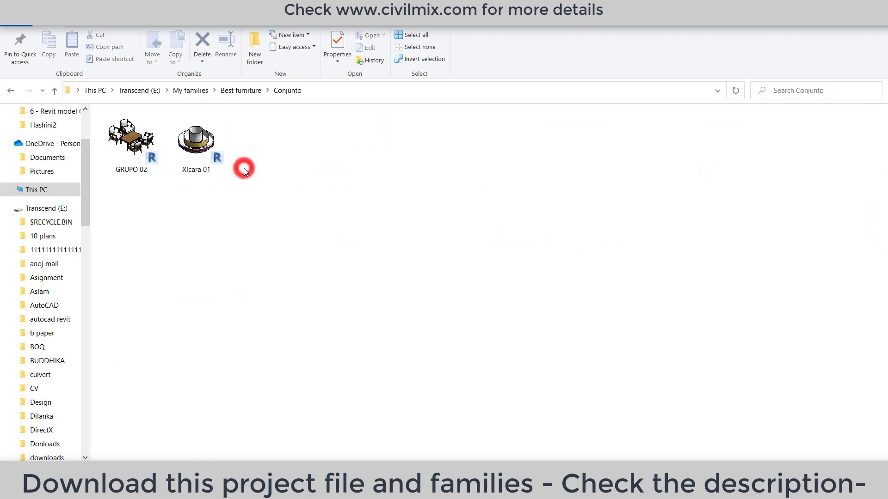
left_click(54, 91)
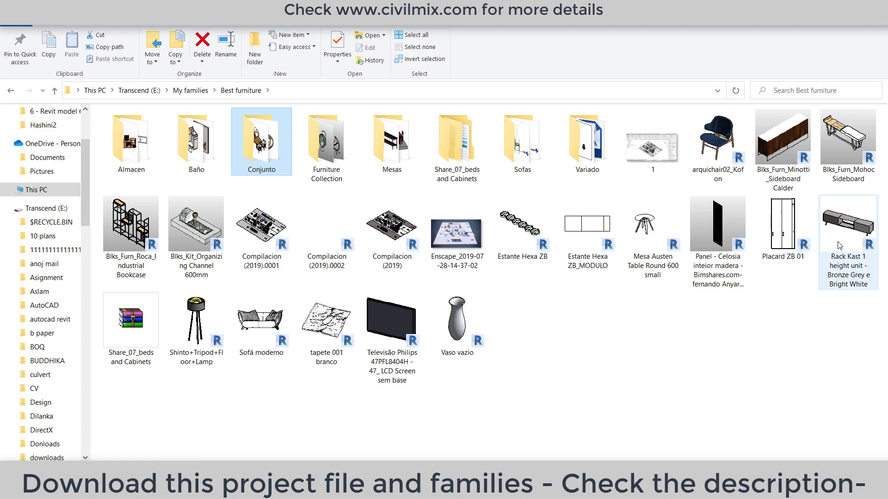
left_click_drag(837, 240, 462, 467)
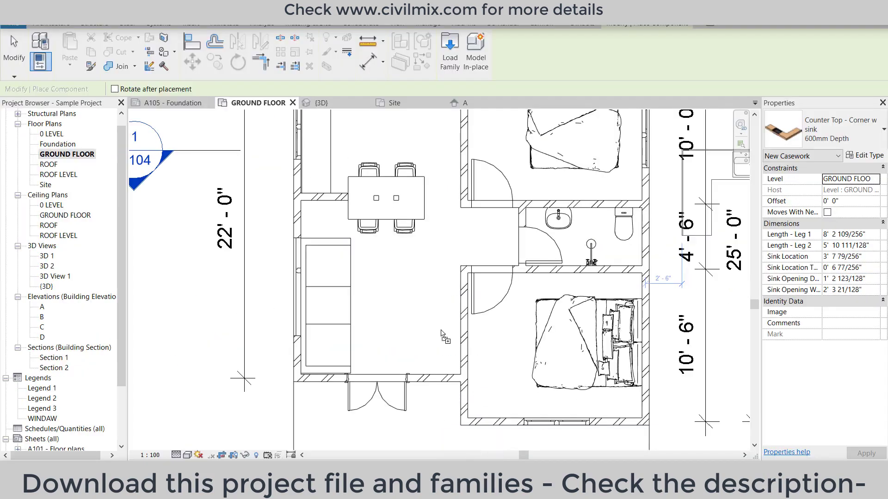
- Place the Rack Kast unit rotated upright beside the lower bedroom wall
left_click_drag(441, 334, 442, 331)
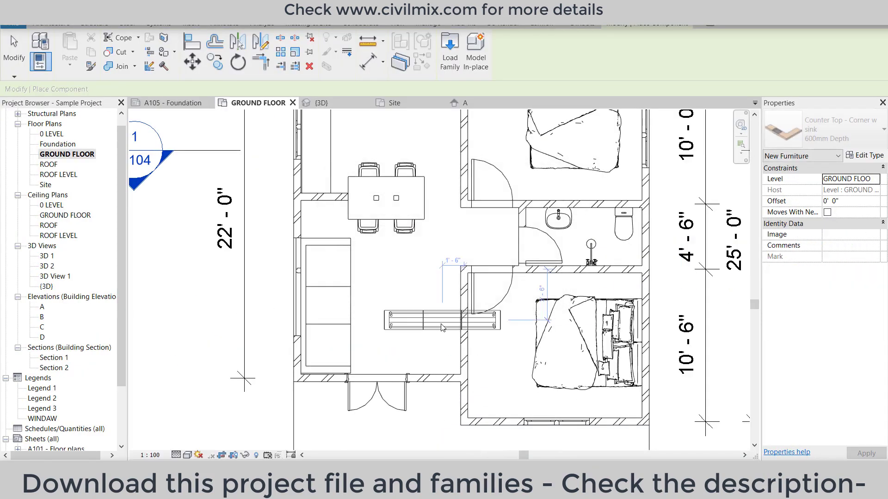
key("space")
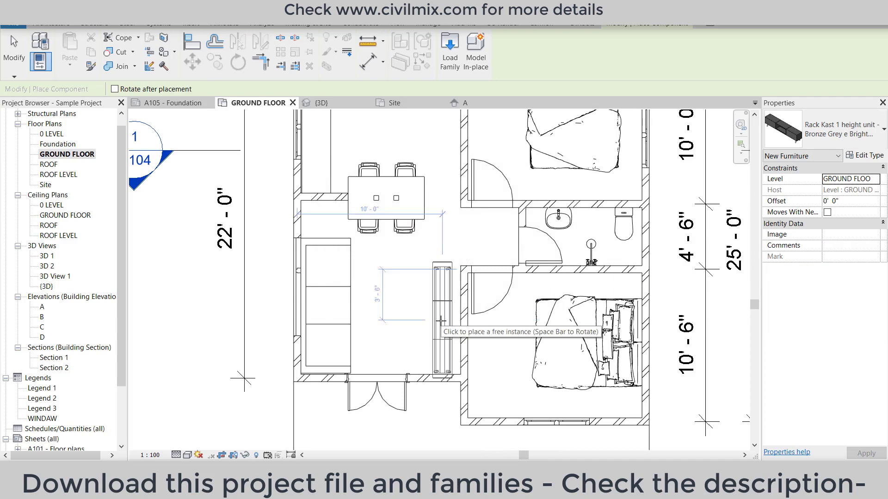
scroll(441, 321, "up", 1)
scroll(442, 321, "up", 1)
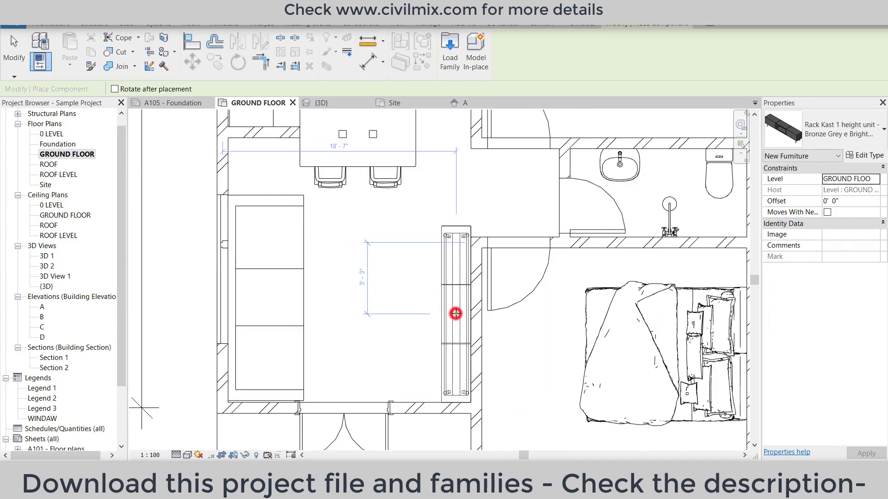
right_click(397, 290)
left_click(417, 301)
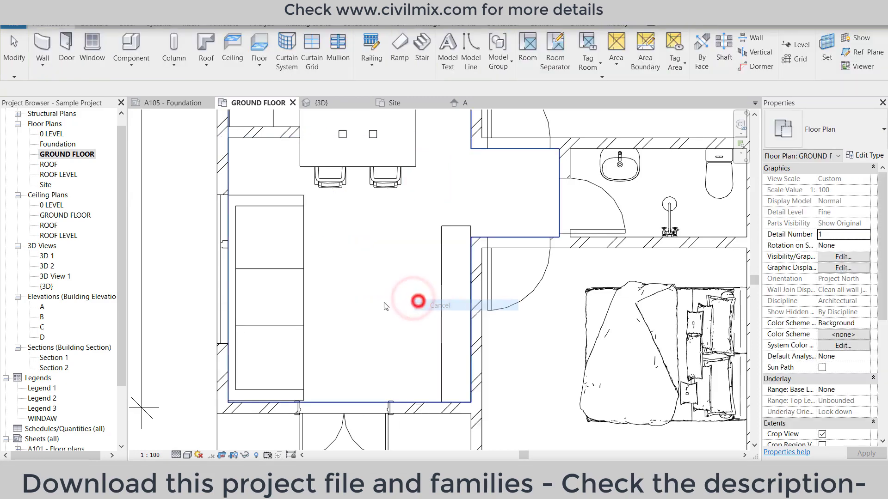
- Select the placed rack to check its position, then deselect it
scroll(405, 292, "down", 1)
scroll(414, 271, "up", 1)
left_click(415, 273)
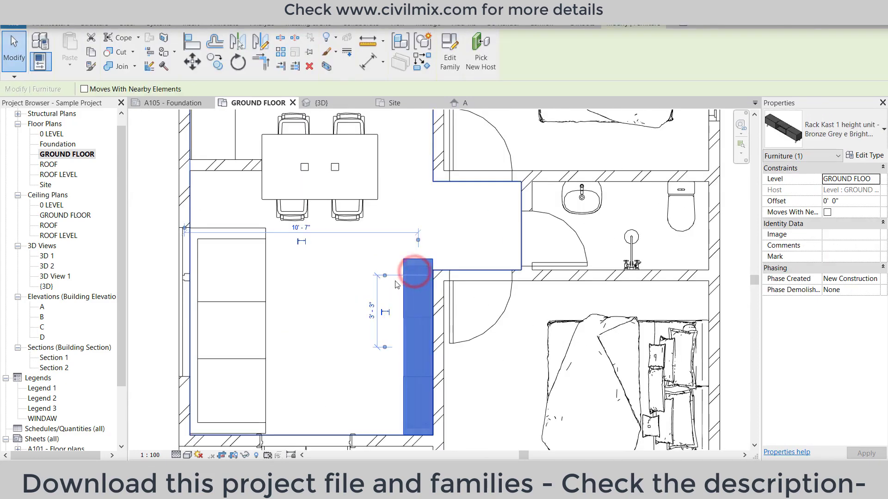
left_click(365, 335)
scroll(358, 339, "down", 1)
scroll(358, 339, "down", 1)
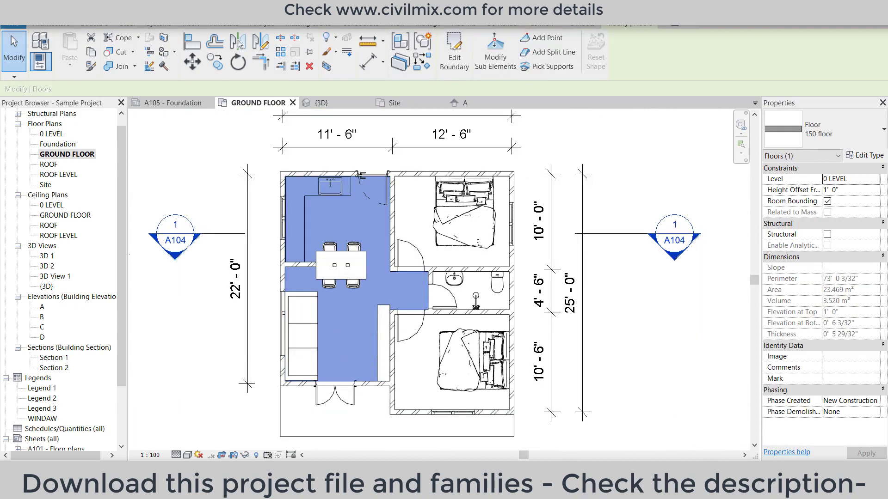
- Load Mesa Austen Table Round 600 small and place it in the middle of the living area
left_click(446, 425)
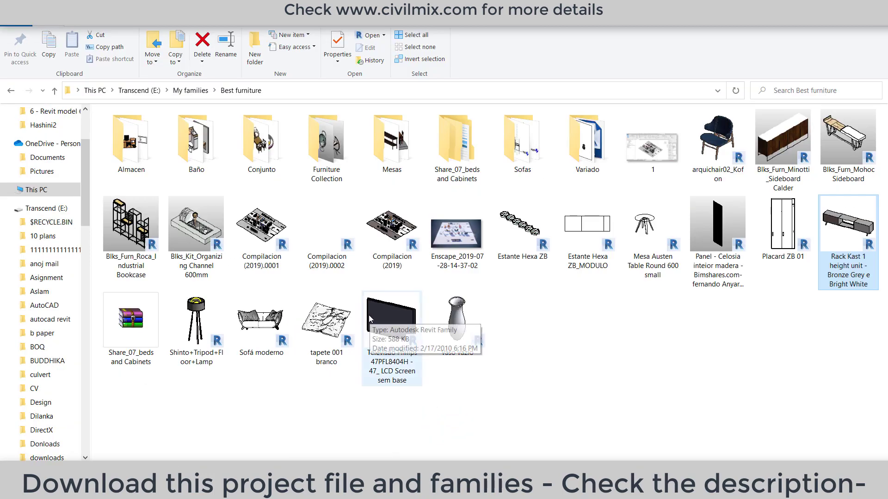
mouse_move(646, 224)
left_mouse_down()
mouse_move(454, 431)
mouse_move(392, 358)
left_mouse_up()
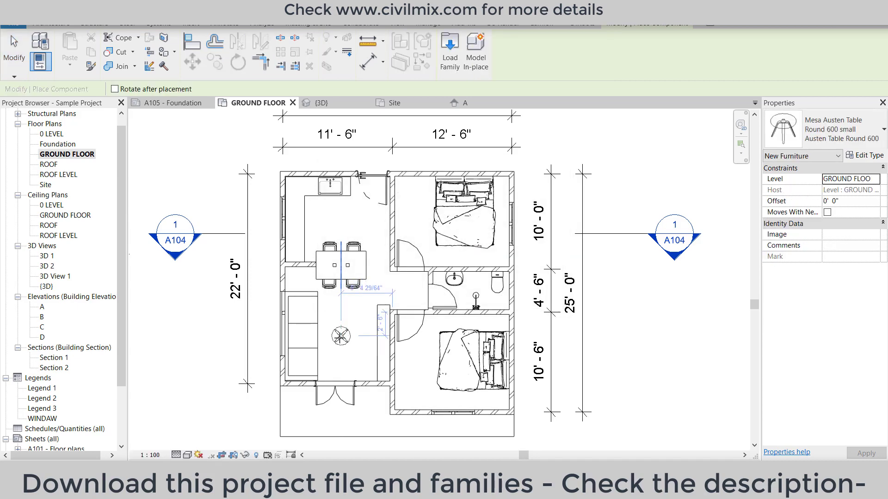
scroll(335, 340, "up", 2)
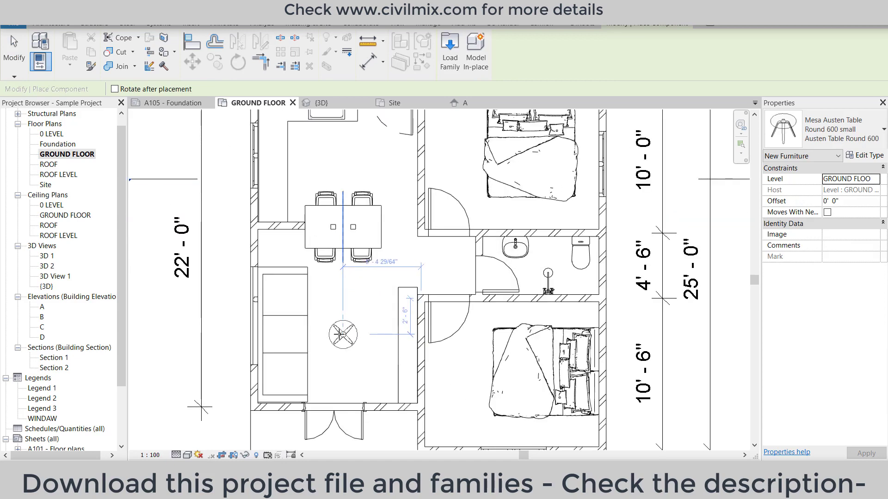
left_click(343, 335)
right_click(313, 245)
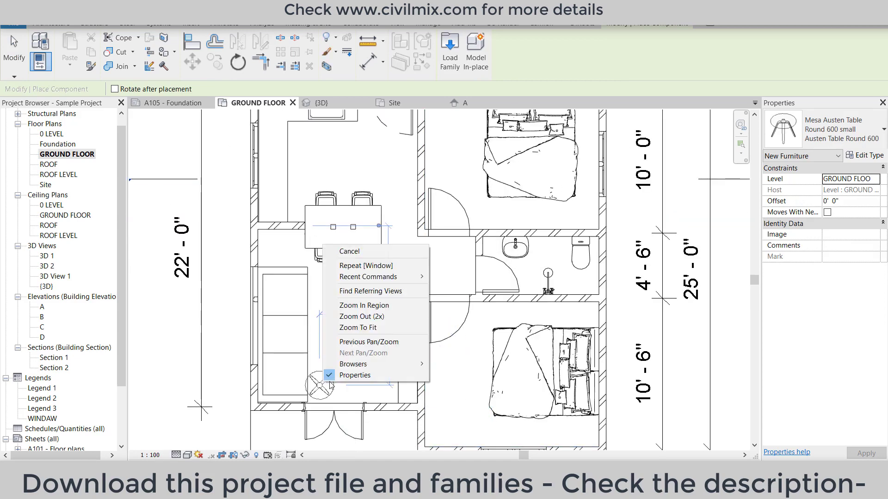
left_click(351, 252)
right_click(333, 337)
left_click(340, 340)
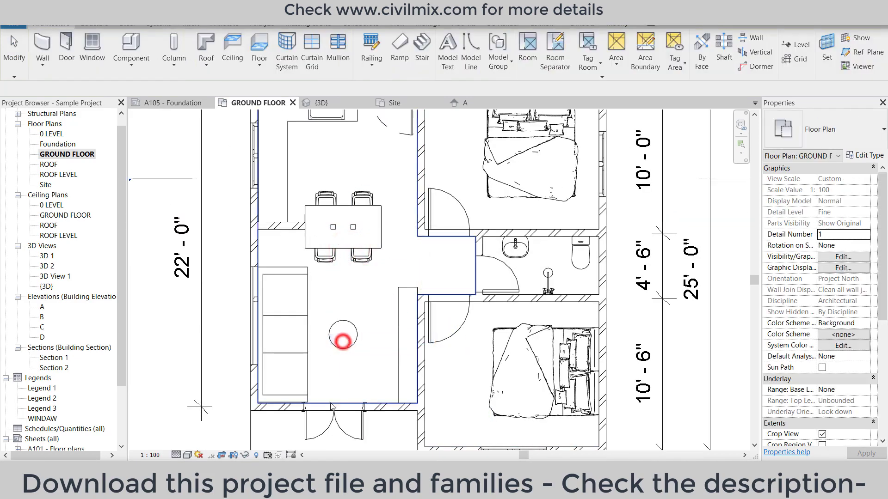
left_click(331, 407)
scroll(331, 413, "down", 1)
scroll(332, 413, "up", 2)
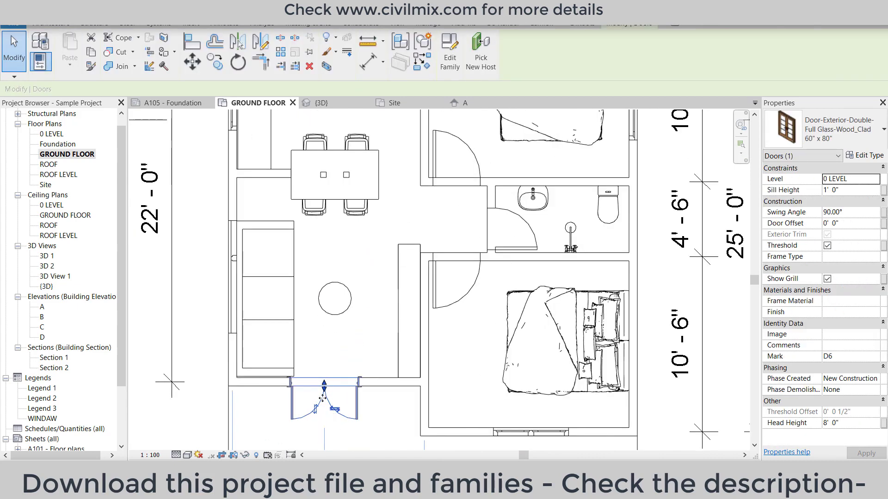
scroll(309, 370, "down", 3)
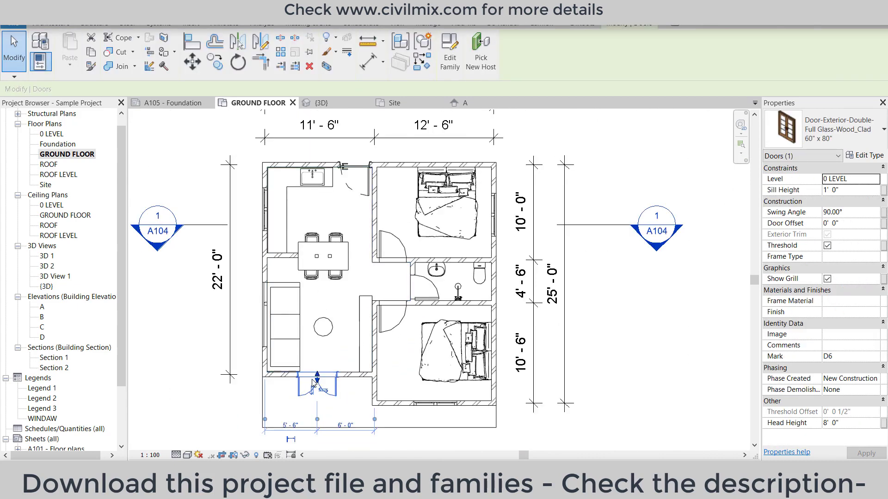
scroll(315, 377, "up", 1)
left_click(287, 441)
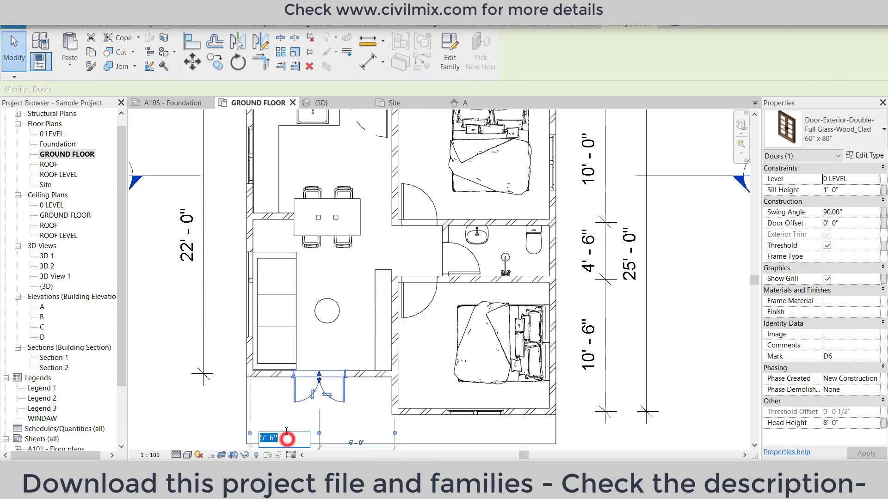
type("6")
key("Return")
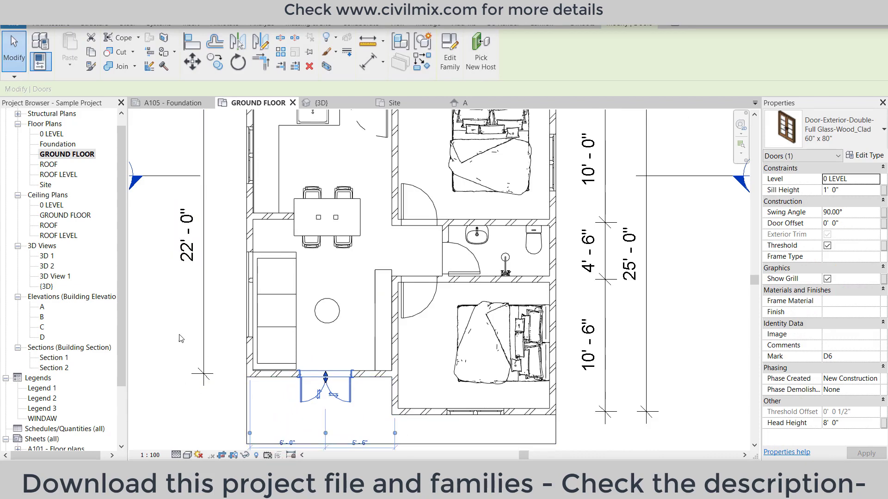
left_click(179, 335)
scroll(245, 370, "down", 2)
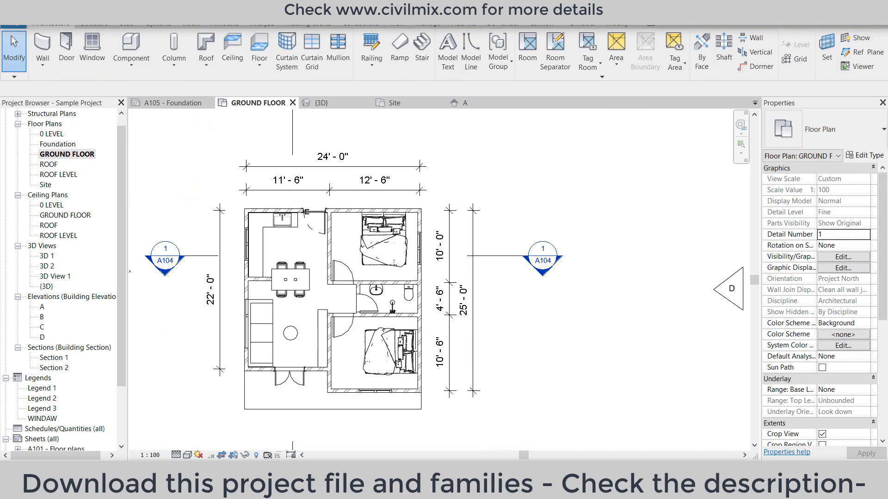
- Look through the Baño and Sofas folders, then return to My families
left_click(422, 440)
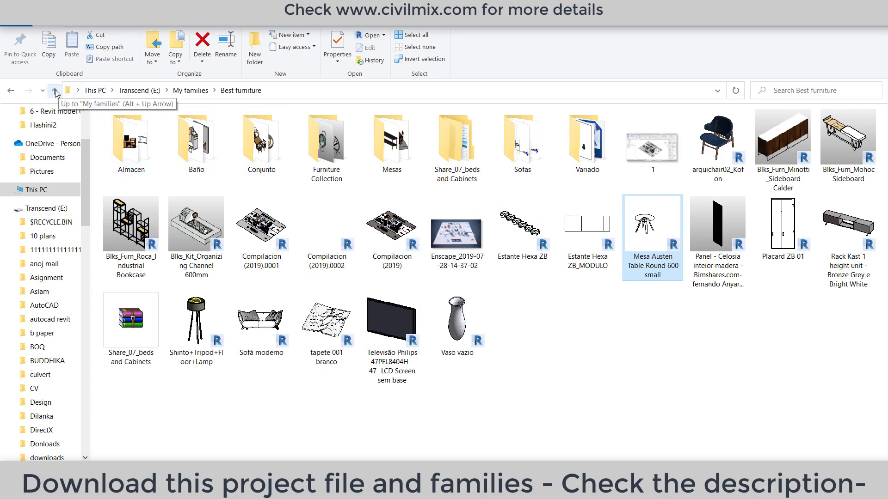
double_click(172, 154)
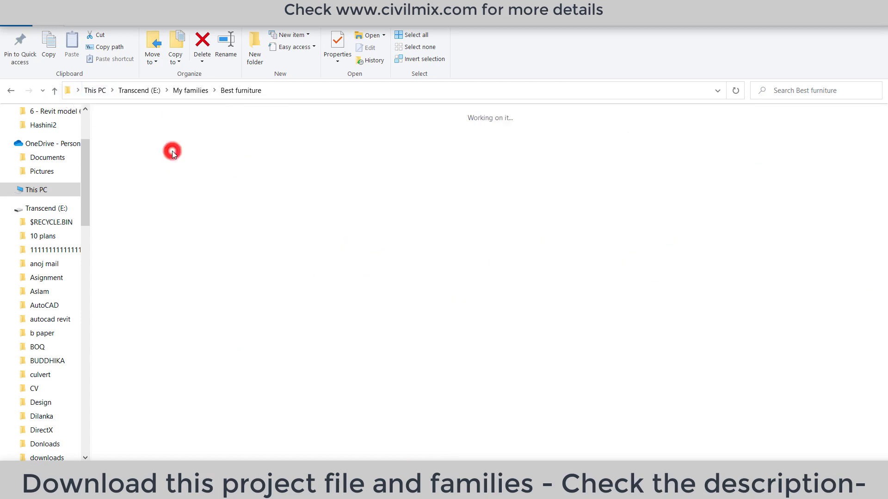
left_click(54, 91)
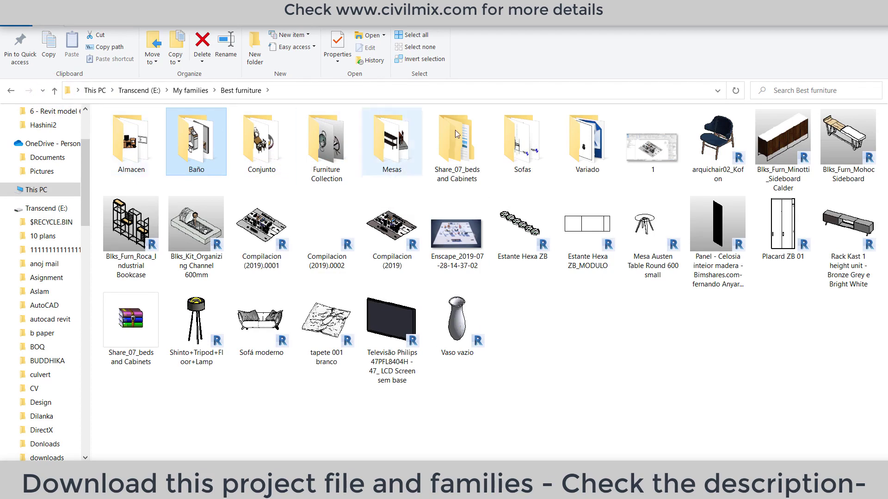
left_click(492, 139)
double_click(492, 139)
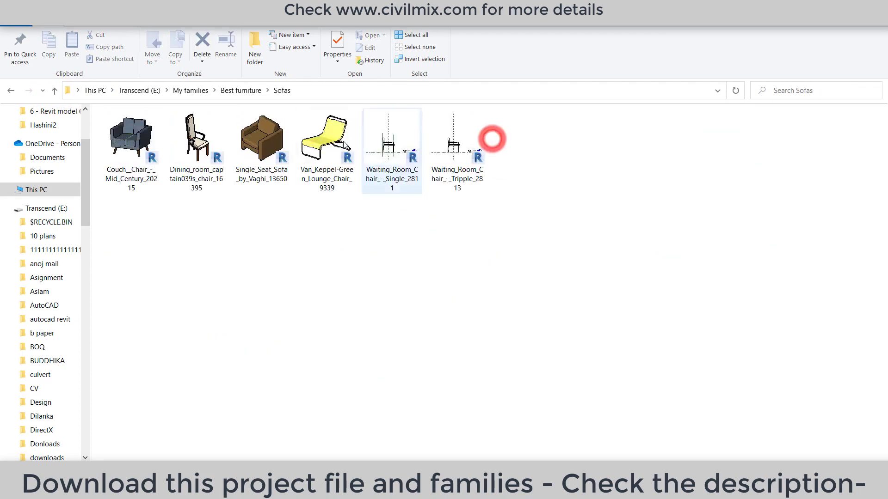
left_click(55, 92)
left_click(59, 94)
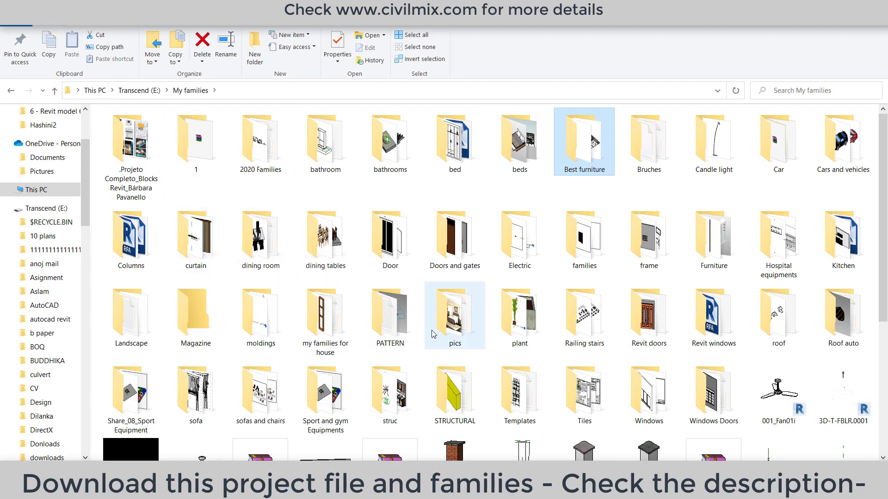
- Open My families > Furniture and drag Blks_Bed_Wardrobe 04 over to Revit
double_click(595, 256)
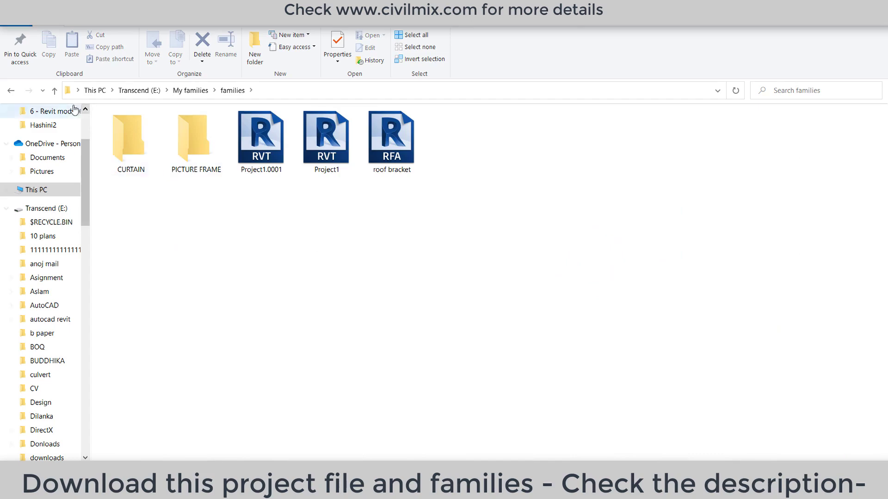
left_click(44, 90)
left_click(54, 91)
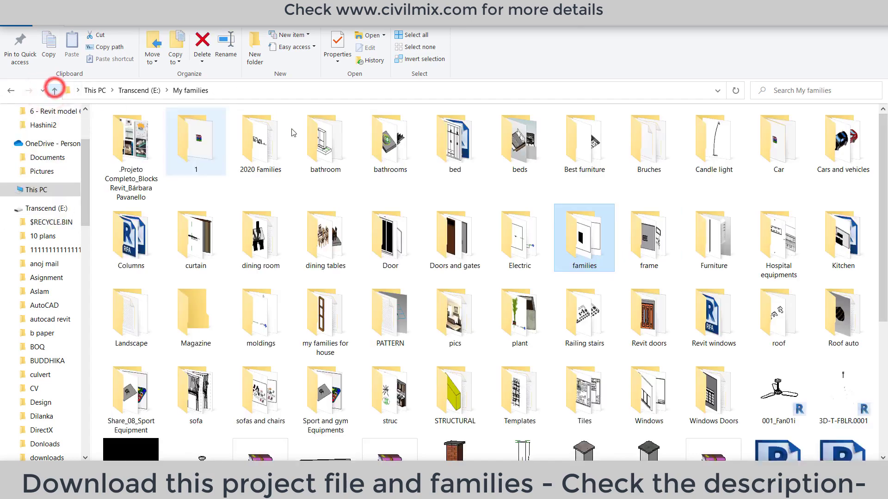
double_click(712, 247)
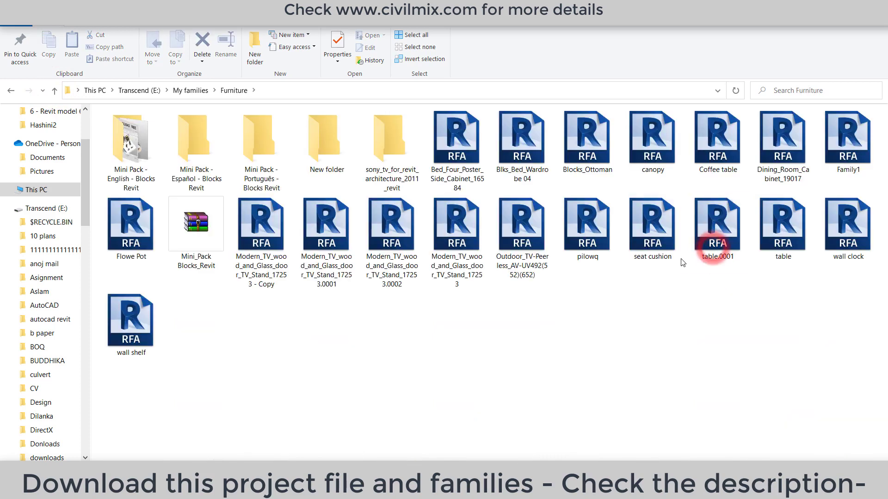
left_click_drag(522, 139, 582, 356)
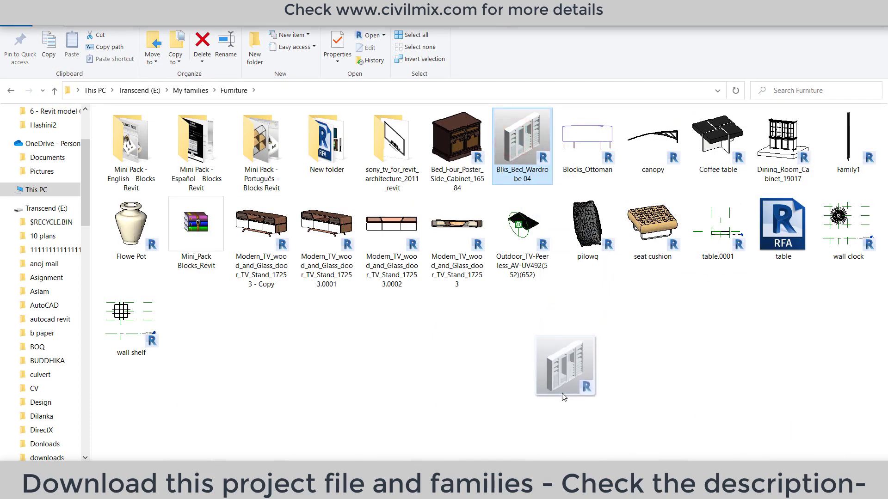
mouse_move(582, 355)
left_mouse_down()
mouse_move(471, 490)
mouse_move(431, 362)
left_mouse_up()
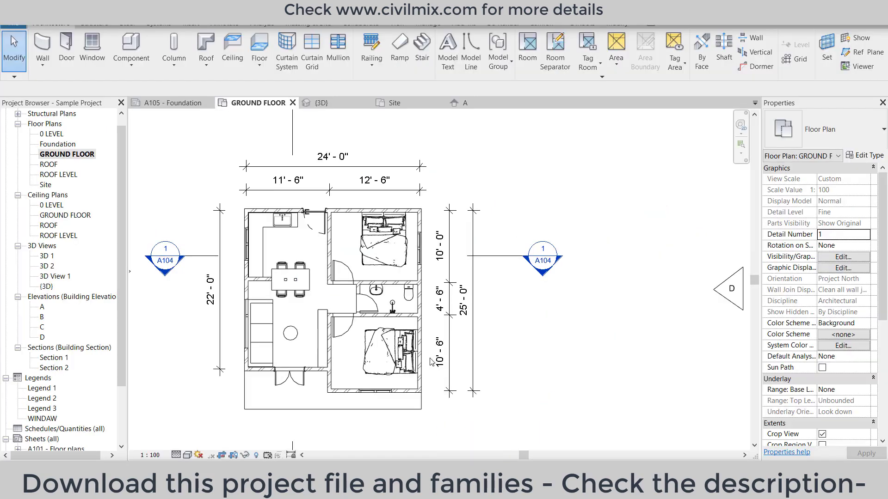
- Drop the Blks_Bed_Wardrobe 04, rotate it, and place it along the bedroom's left wall
left_click_drag(338, 353, 339, 352)
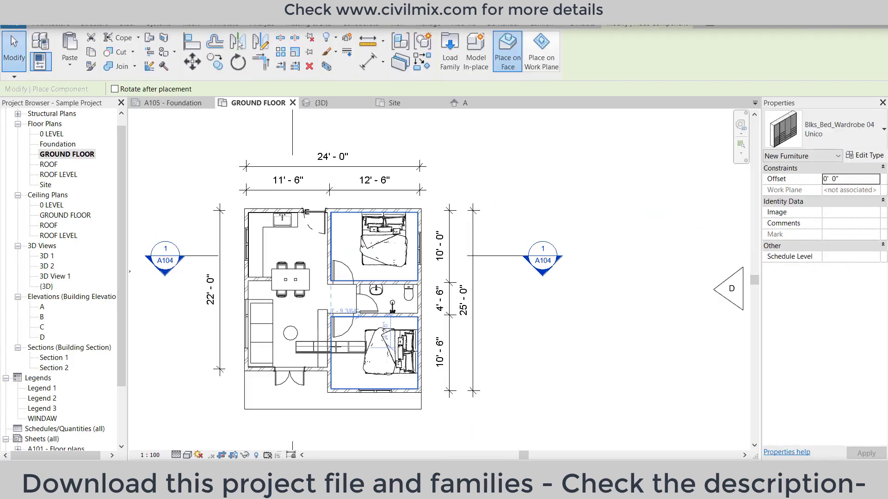
scroll(352, 369, "up", 1)
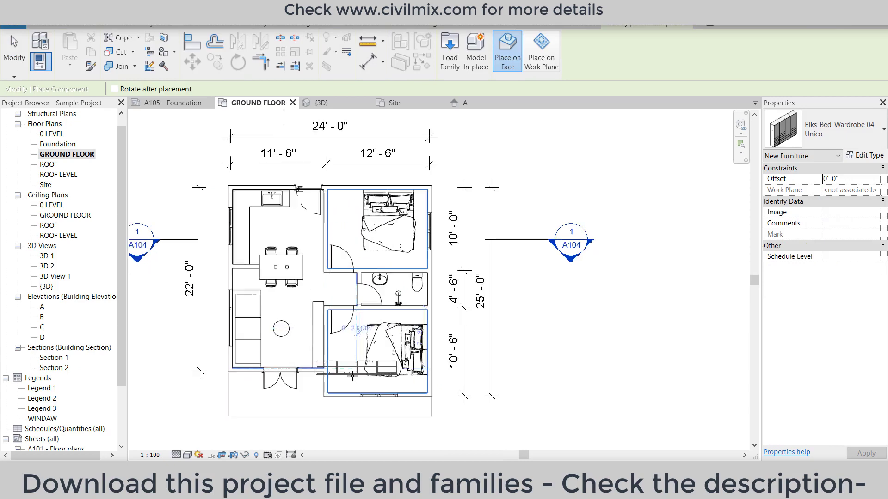
scroll(352, 369, "up", 1)
key("space")
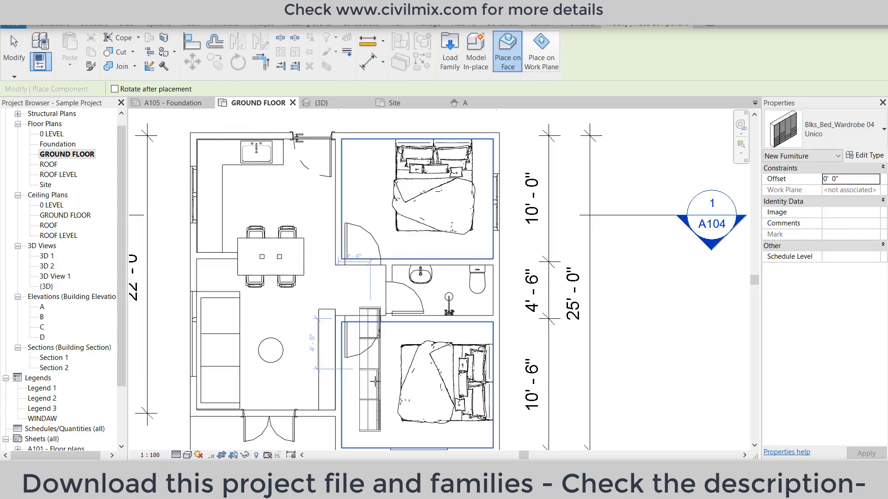
scroll(351, 370, "up", 1)
scroll(357, 384, "up", 1)
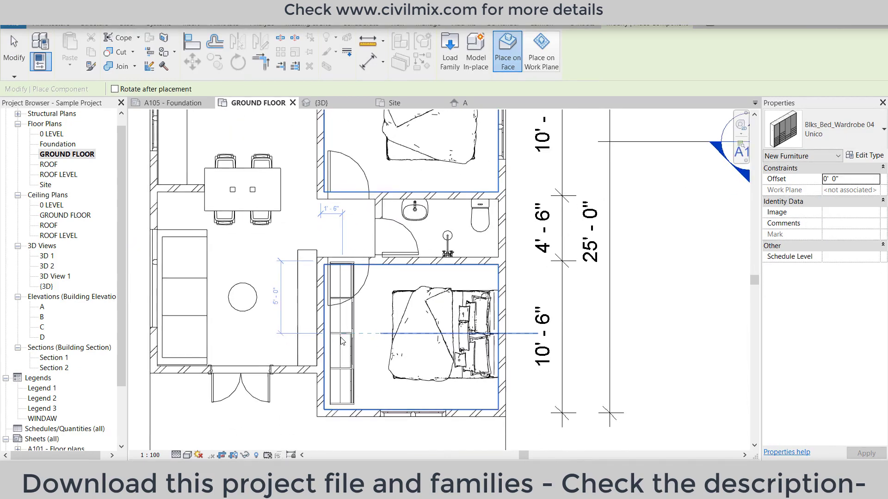
scroll(336, 339, "up", 1)
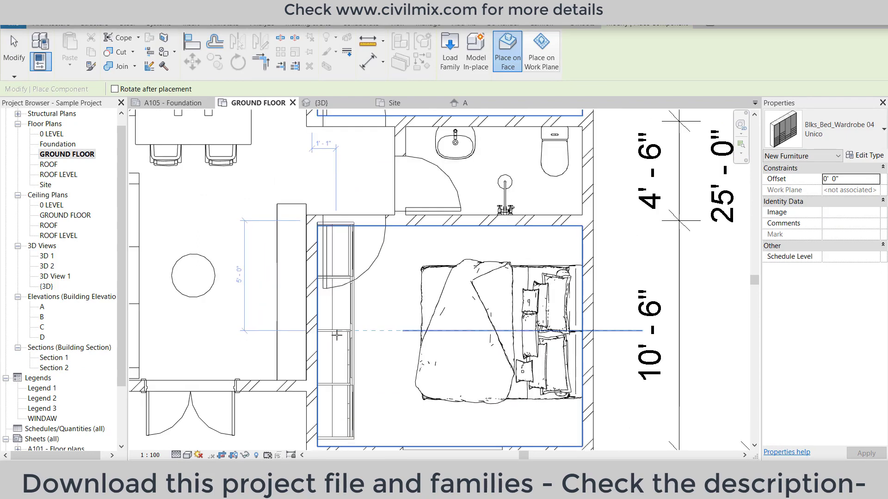
left_click(337, 338)
- End wardrobe placement and select the placed Unico wardrobe
scroll(337, 338, "down", 2)
scroll(392, 290, "down", 1)
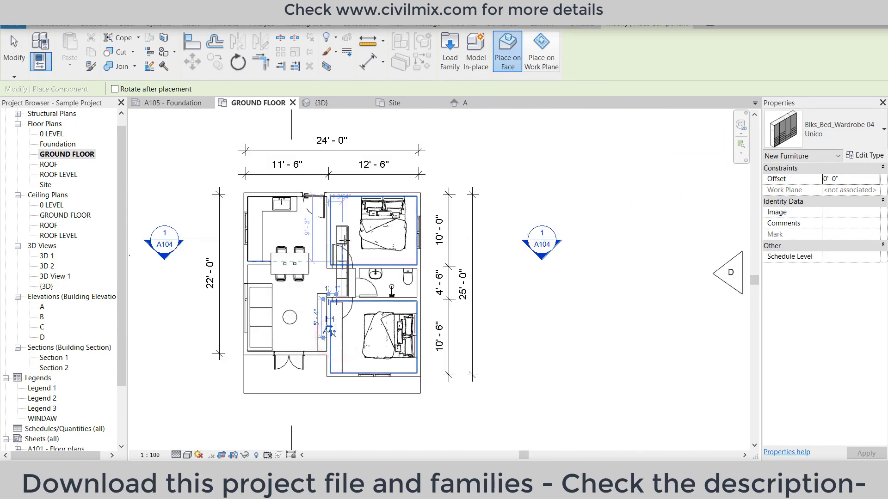
scroll(365, 259, "up", 1)
scroll(335, 233, "up", 2)
scroll(335, 232, "up", 1)
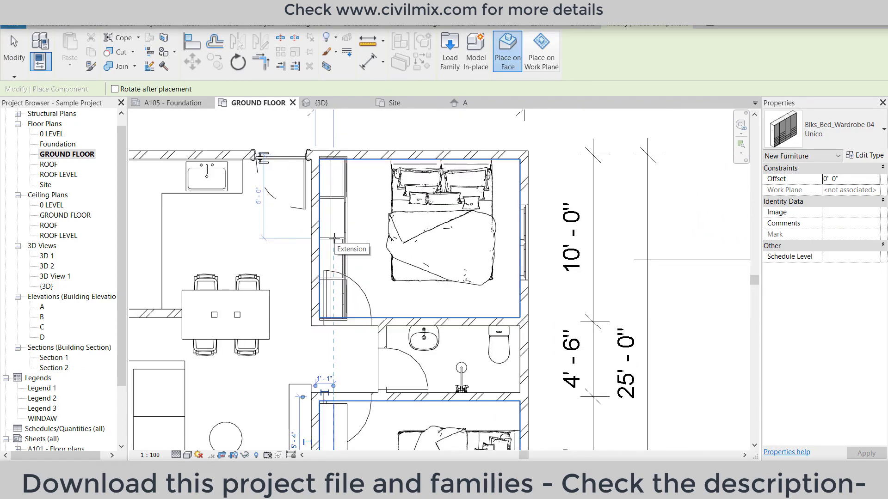
scroll(333, 238, "up", 1)
scroll(337, 277, "up", 2)
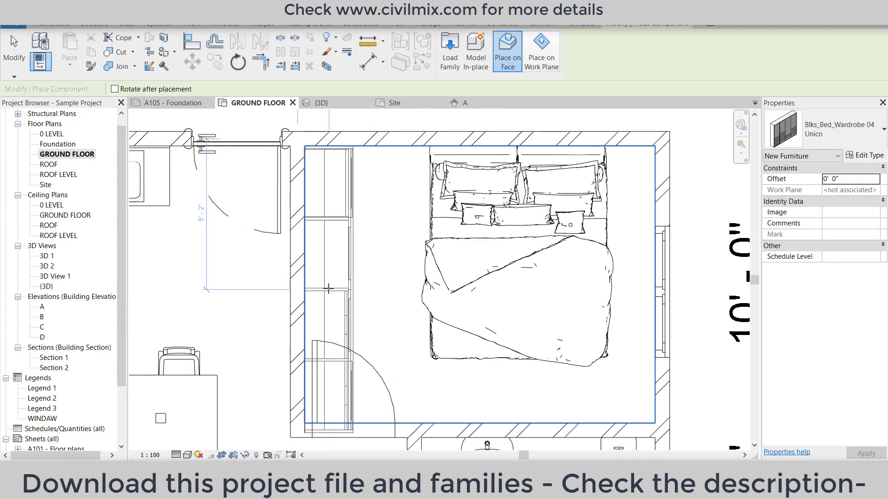
right_click(354, 256)
right_click(407, 271)
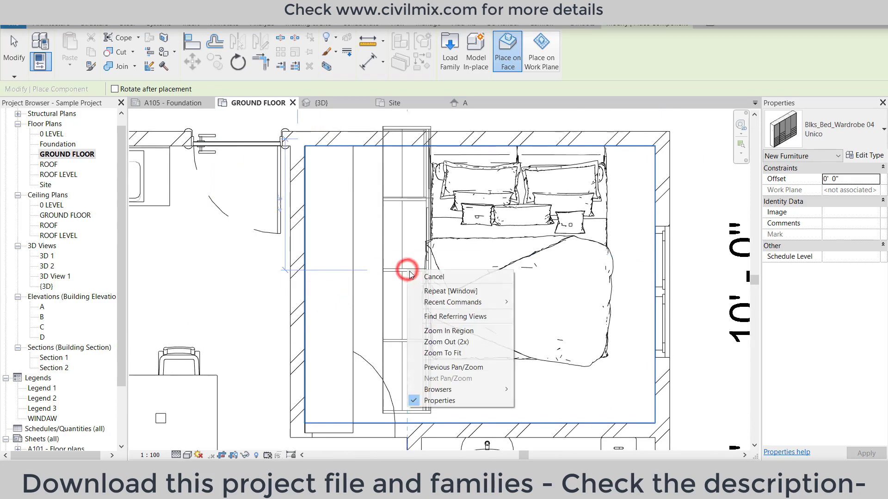
left_click(416, 276)
left_click(351, 278)
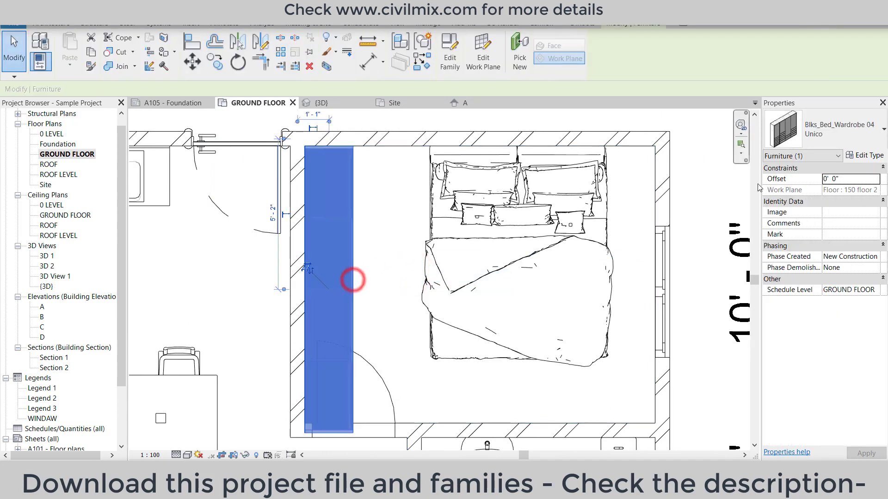
- Set the Unico wardrobe type's Height to 8' 0" and apply
left_click(861, 156)
left_click(699, 291)
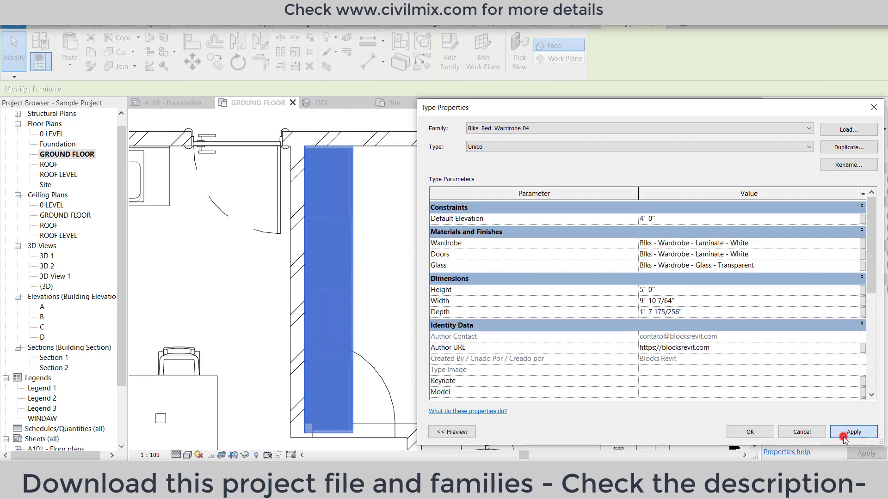
left_click(759, 434)
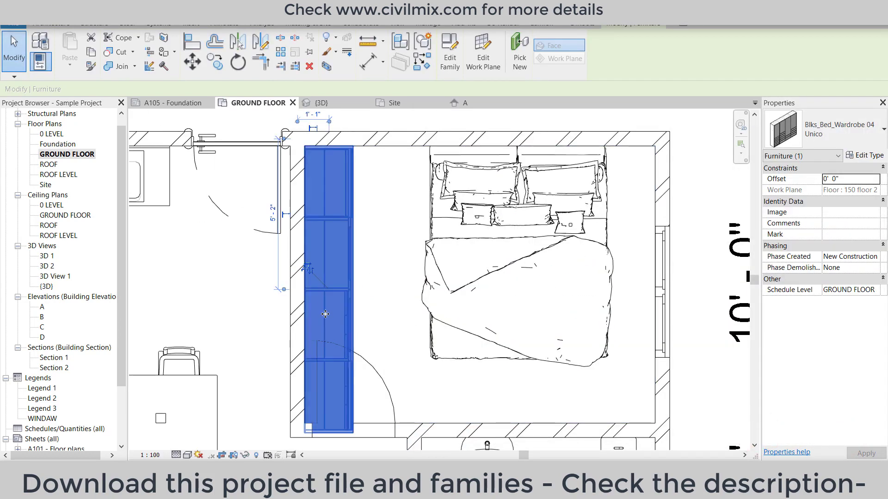
- Set the wardrobe type's Width to 5' 0" and apply, then begin retyping it as 4
left_click(861, 155)
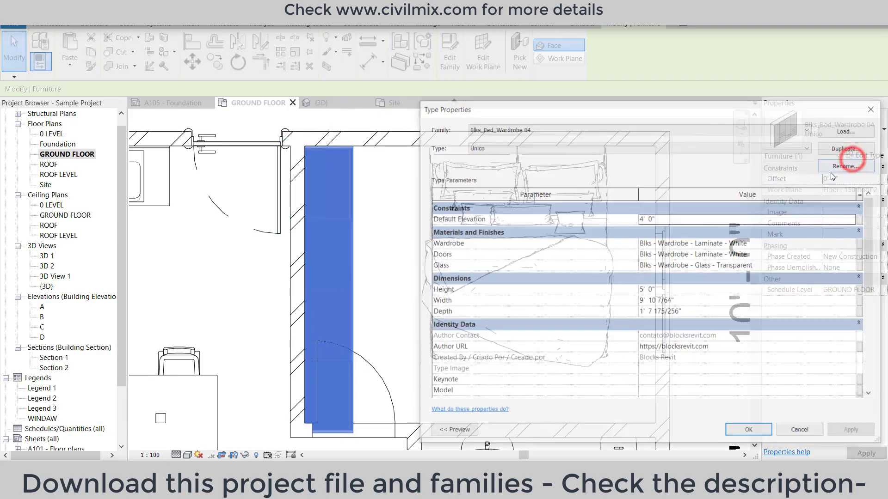
left_click(702, 303)
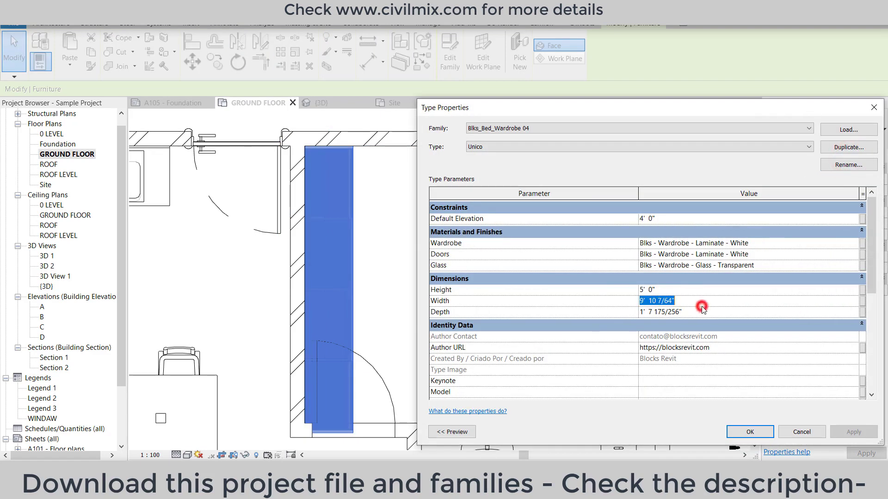
left_click(682, 290)
type("8")
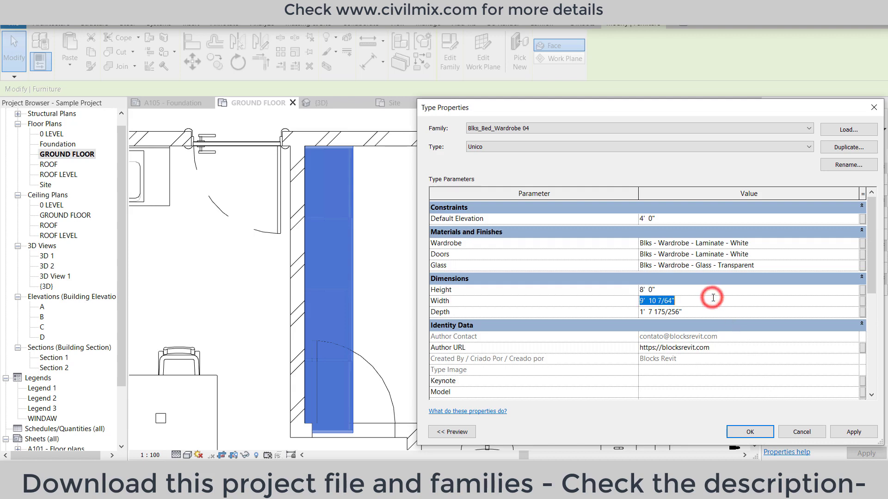
type("5'  0")
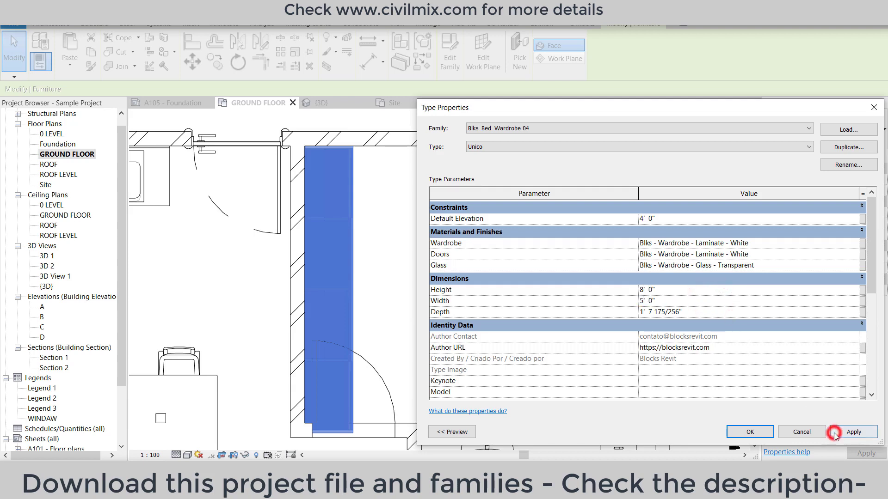
left_click(833, 432)
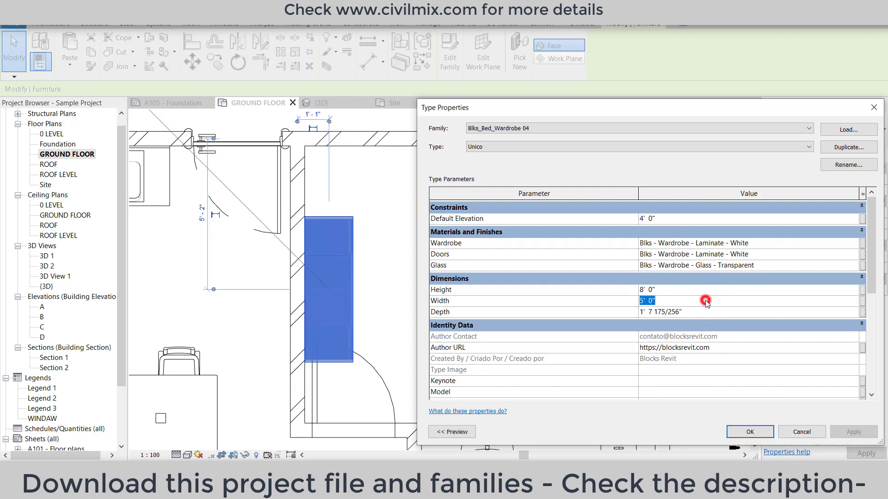
type("4")
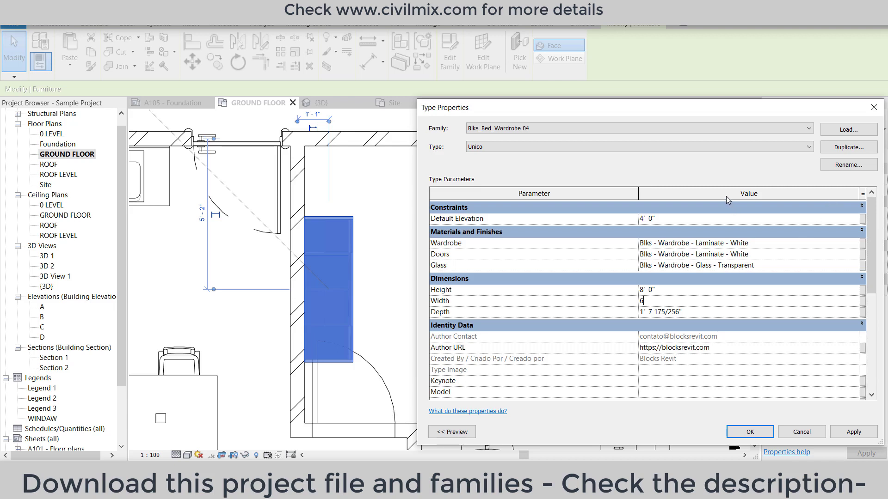
- Apply a 5' Default Elevation to the wardrobe type, then change it to 6' and confirm
type("5")
left_click(855, 436)
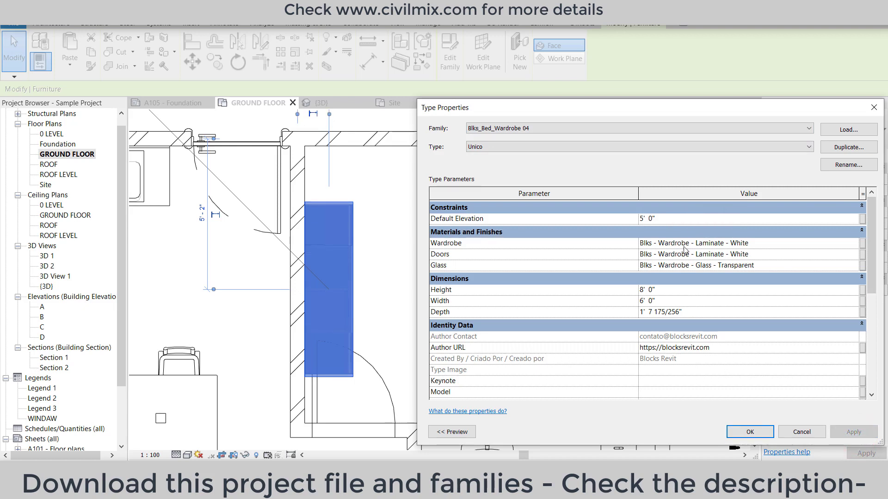
type("6")
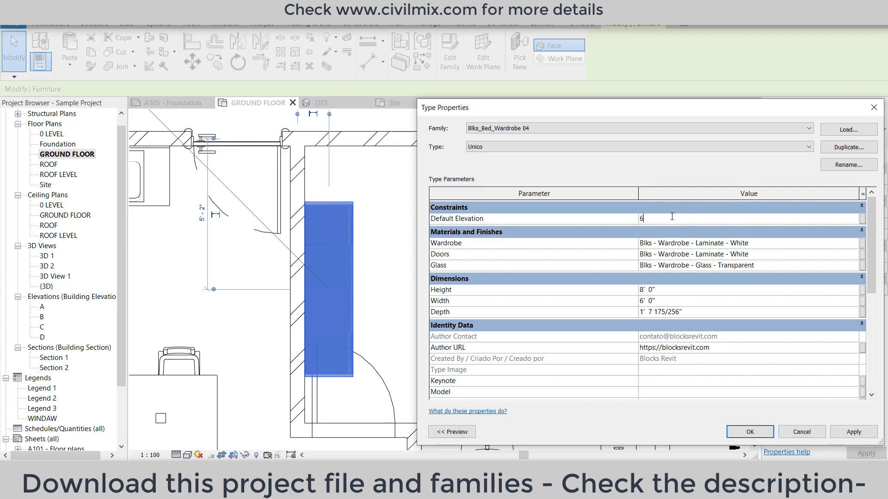
left_click(754, 431)
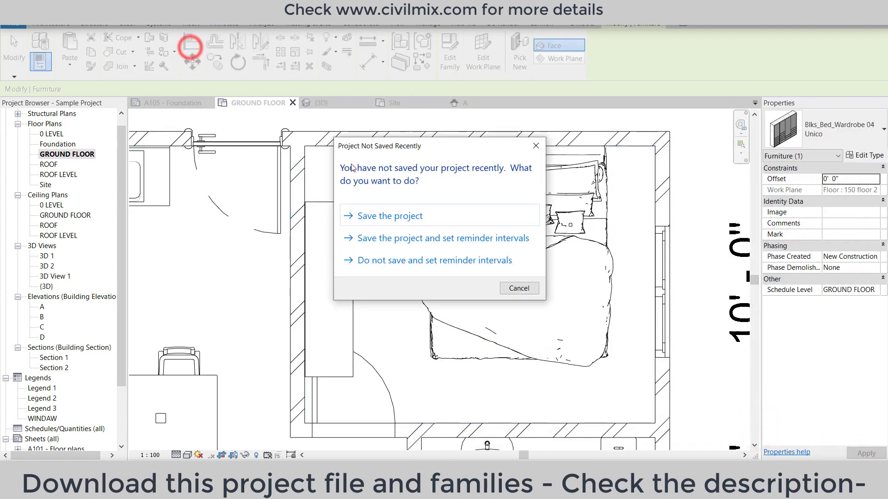
- Align the wardrobe's top edge to the top wall's inner face using AL
left_click(396, 220)
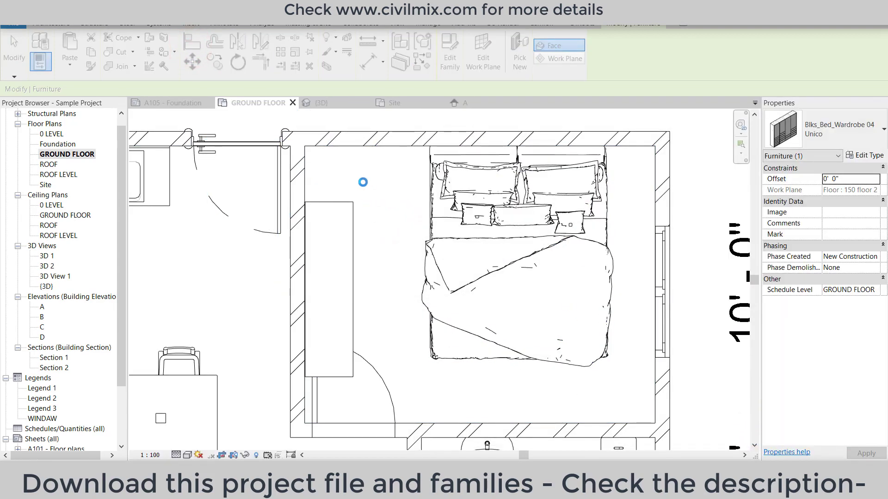
key("a")
key("l")
left_click(354, 151)
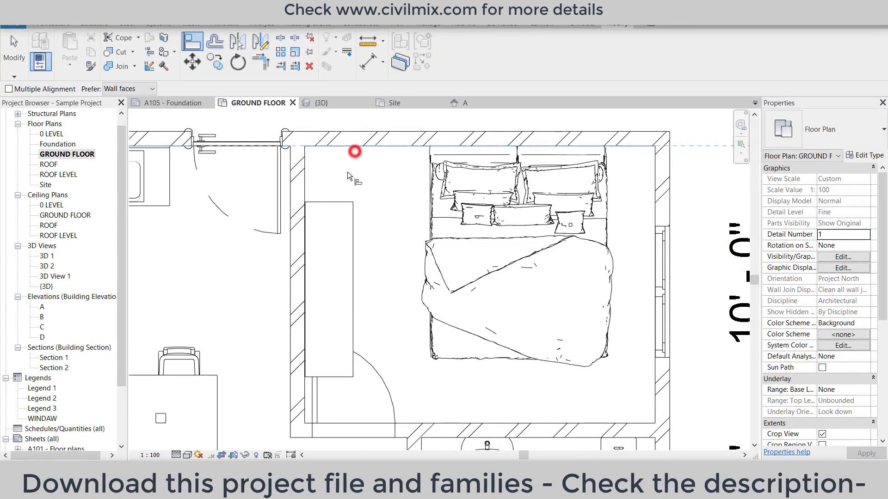
left_click(338, 196)
left_click(358, 142)
left_click(341, 200)
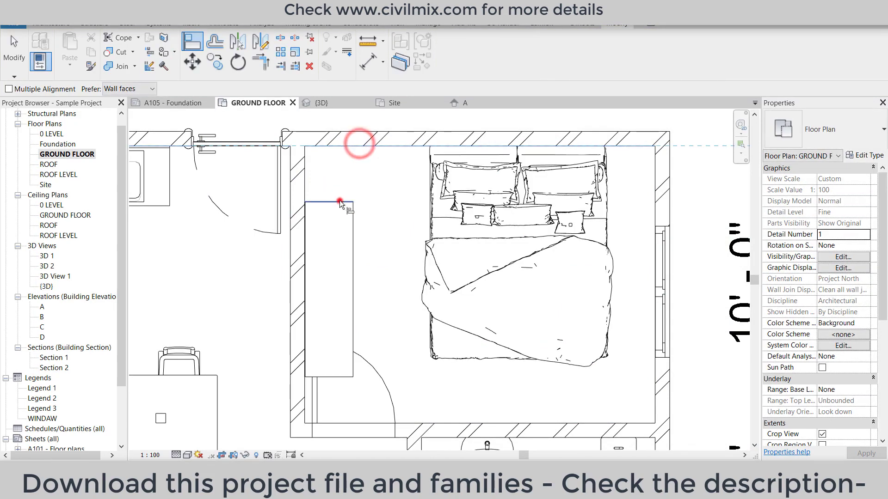
- Align the wardrobe's bottom edge to the bottom wall's inner face, then cancel Align
scroll(336, 184, "down", 1)
scroll(337, 184, "down", 2)
scroll(310, 414, "up", 2)
scroll(312, 413, "up", 3)
left_click(312, 412)
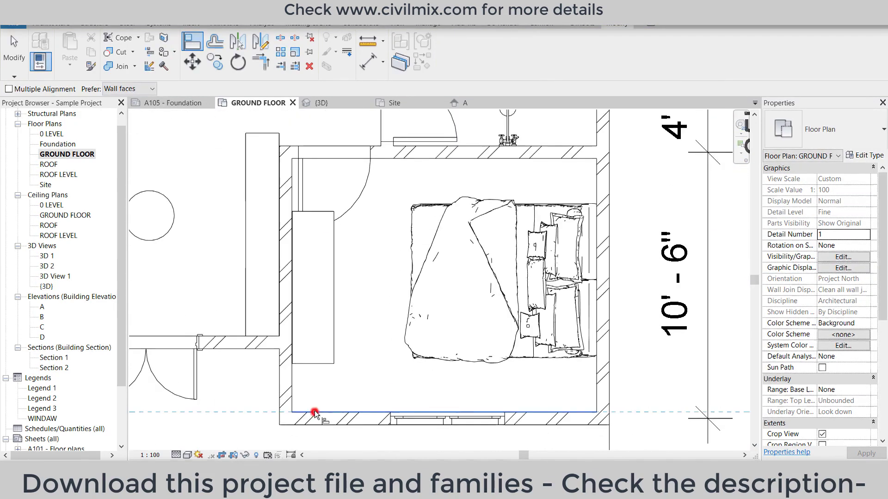
left_click(315, 364)
scroll(329, 374, "down", 2)
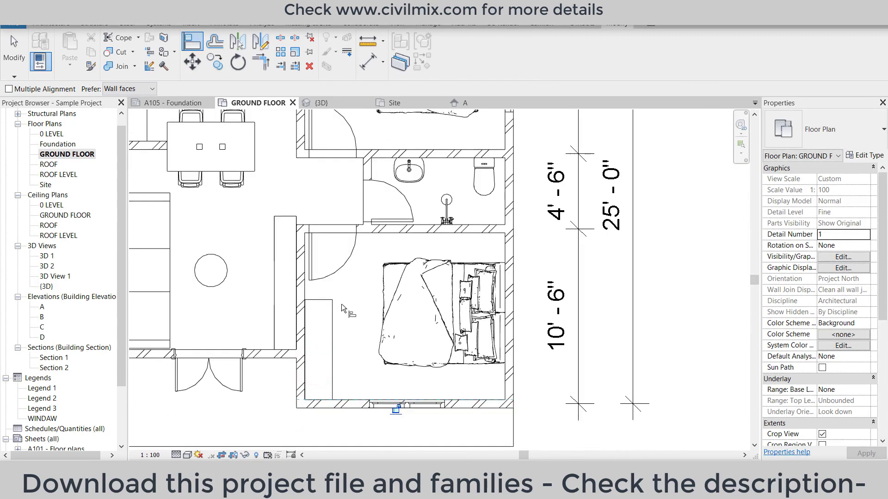
right_click(345, 309)
left_click(360, 315)
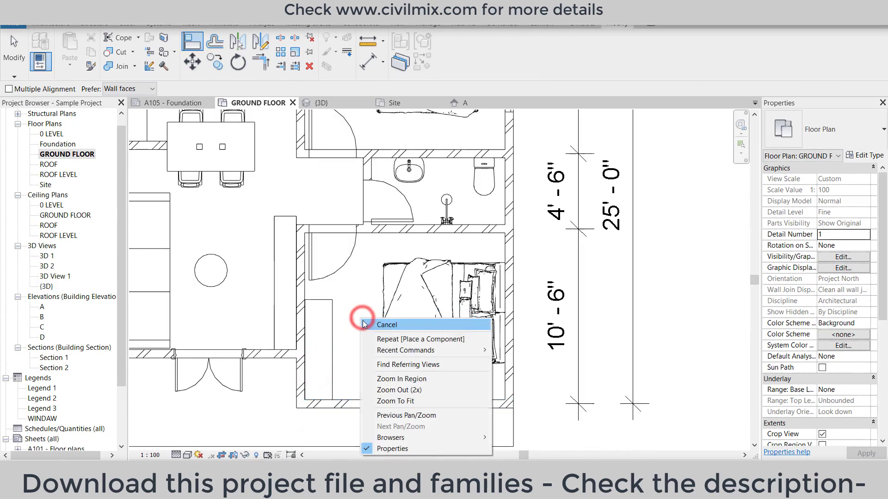
- Select the bed in the lower bedroom and zoom around to inspect it
mouse_move(442, 304)
left_mouse_down()
mouse_move(433, 321)
mouse_move(431, 311)
left_mouse_up()
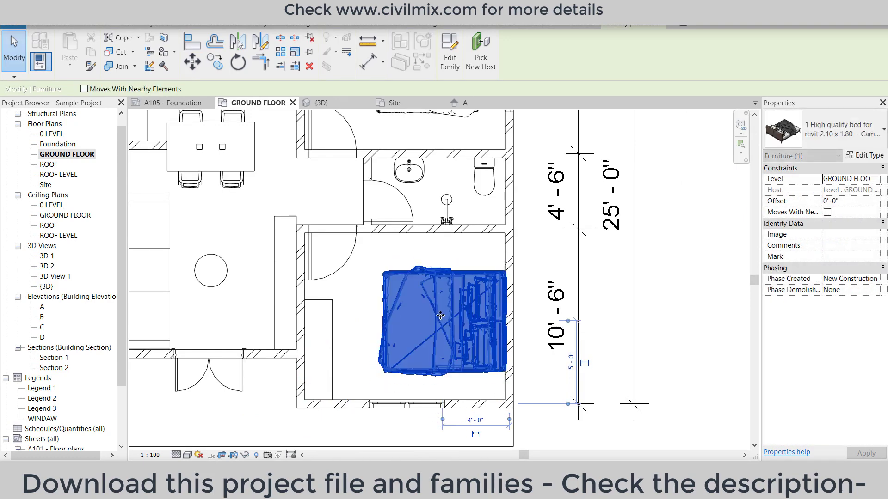
scroll(426, 310, "down", 1)
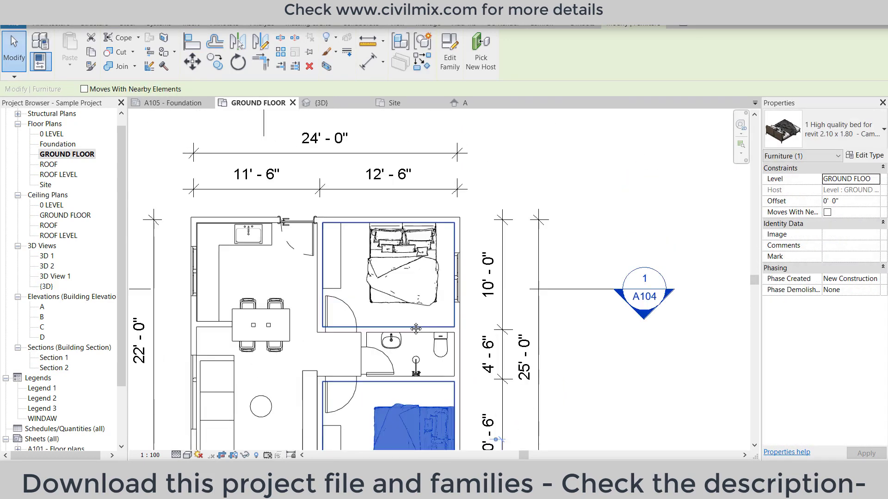
scroll(409, 306, "down", 1)
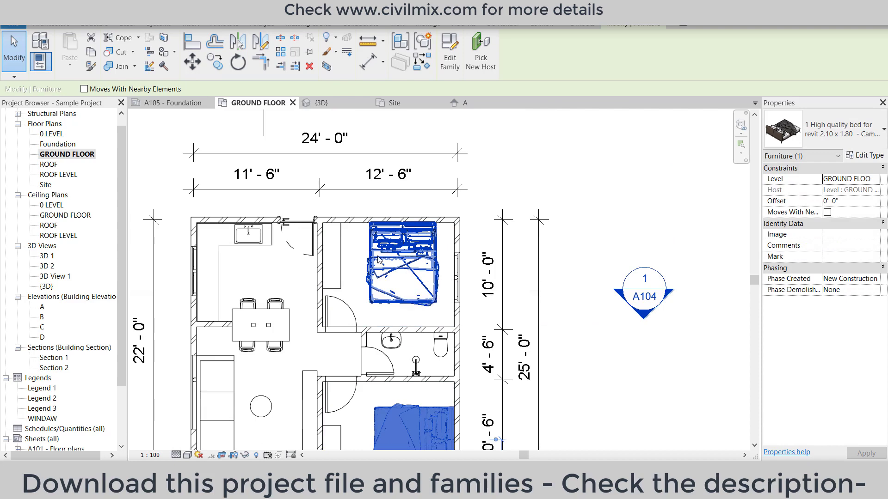
scroll(385, 412, "up", 1)
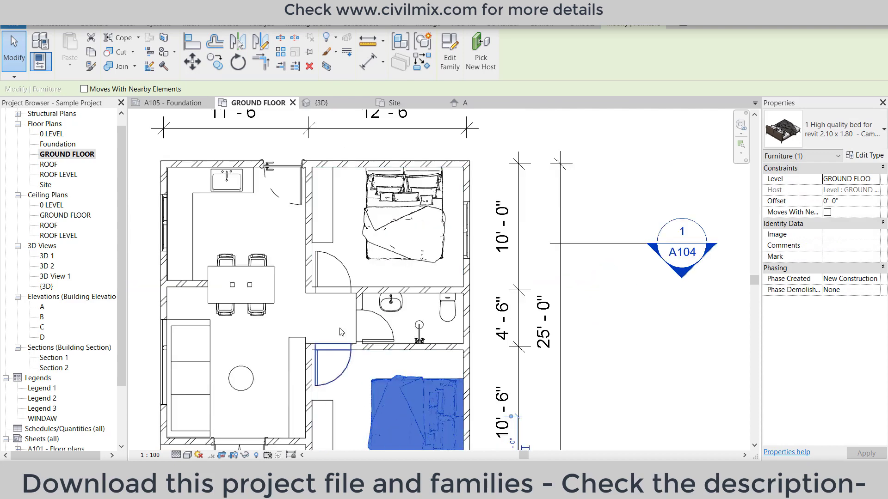
scroll(341, 332, "down", 1)
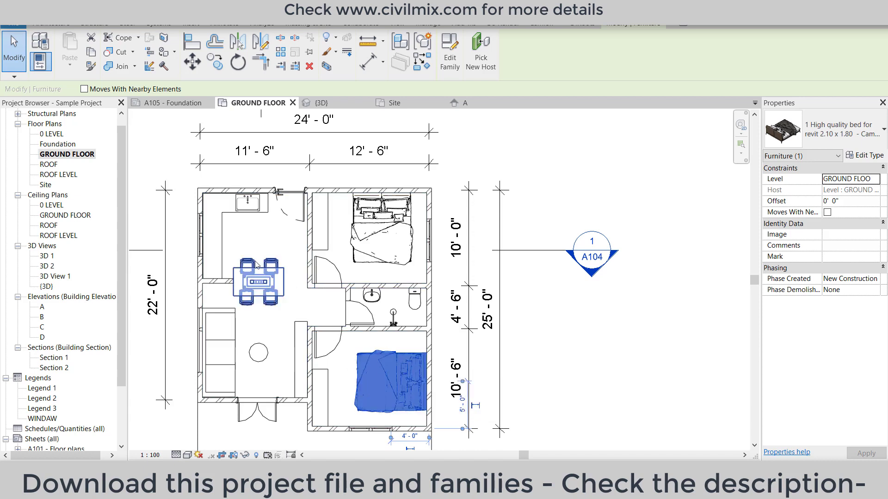
scroll(259, 256, "up", 1)
scroll(250, 263, "up", 1)
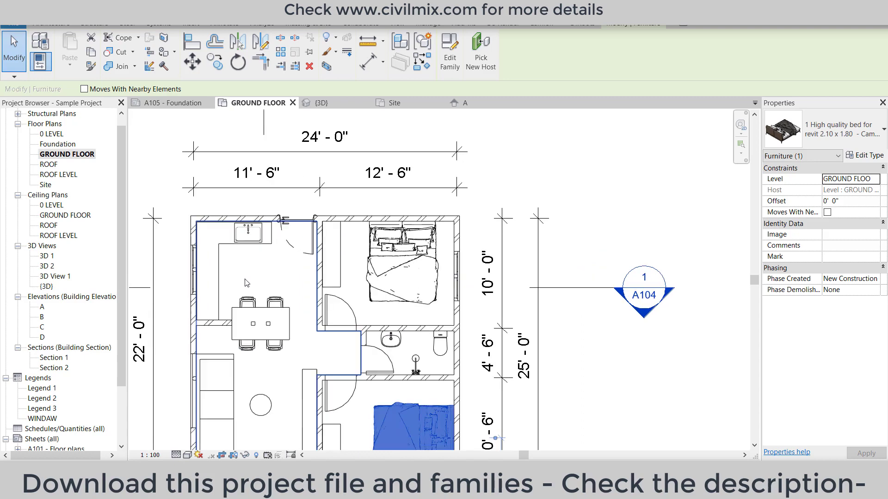
scroll(208, 284, "up", 1)
- Shorten the kitchen wall stub by dragging its end grip to about 2'-3"
left_click(226, 282)
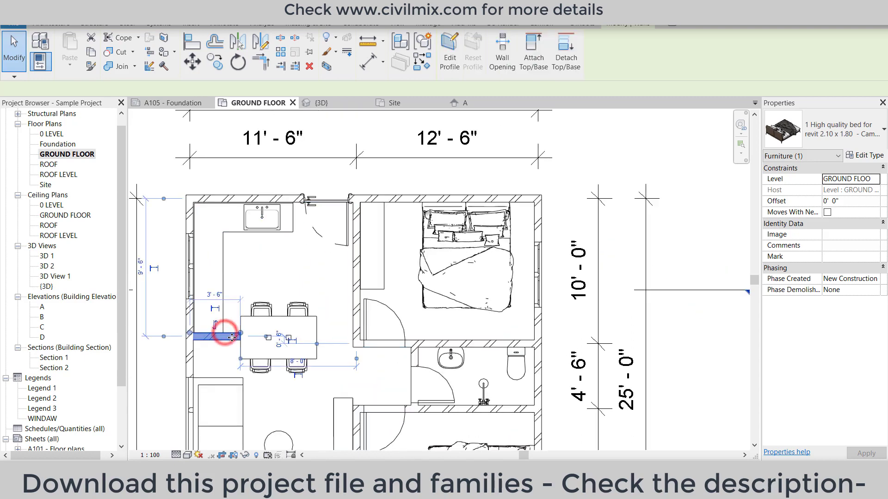
scroll(245, 336, "up", 2)
left_click_drag(246, 332, 225, 331)
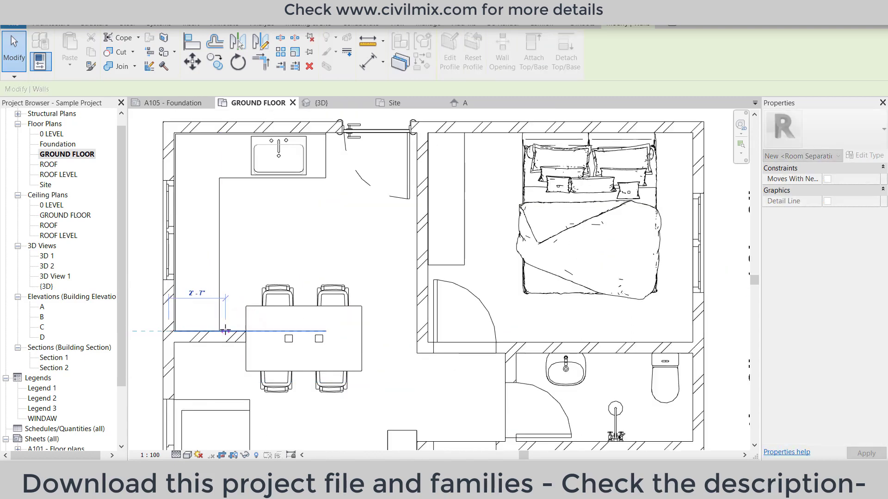
left_click(233, 305)
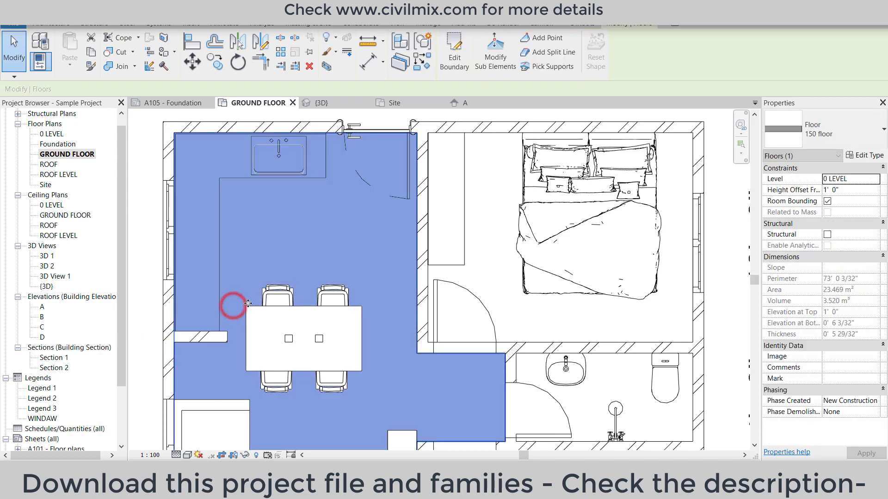
scroll(252, 286, "down", 1)
scroll(252, 286, "down", 1)
left_click(234, 260)
scroll(234, 267, "up", 2)
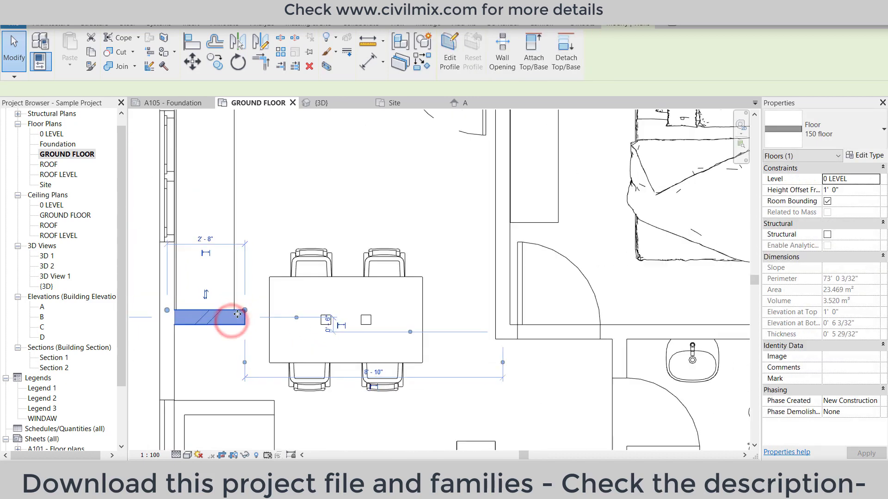
scroll(245, 309, "up", 1)
left_click_drag(245, 310, 234, 310)
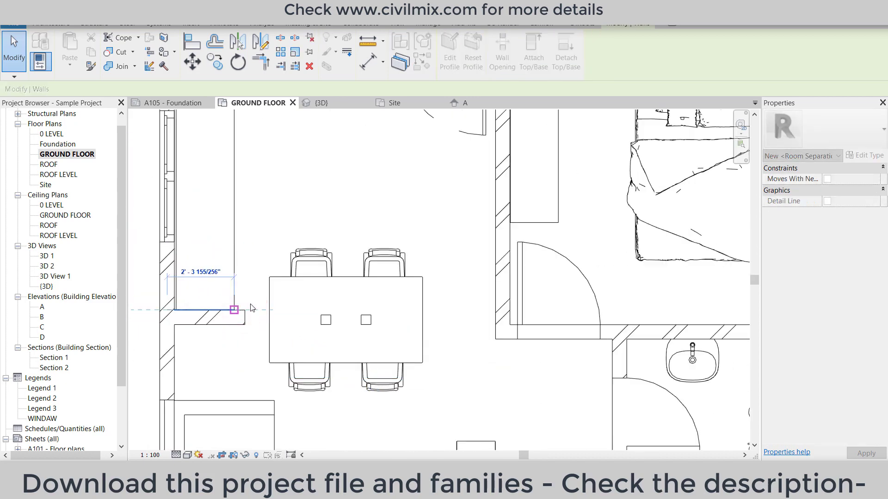
left_click(264, 290)
- Nudge the dining table set slightly right and up with the arrow keys
scroll(264, 290, "down", 2)
left_click(291, 304)
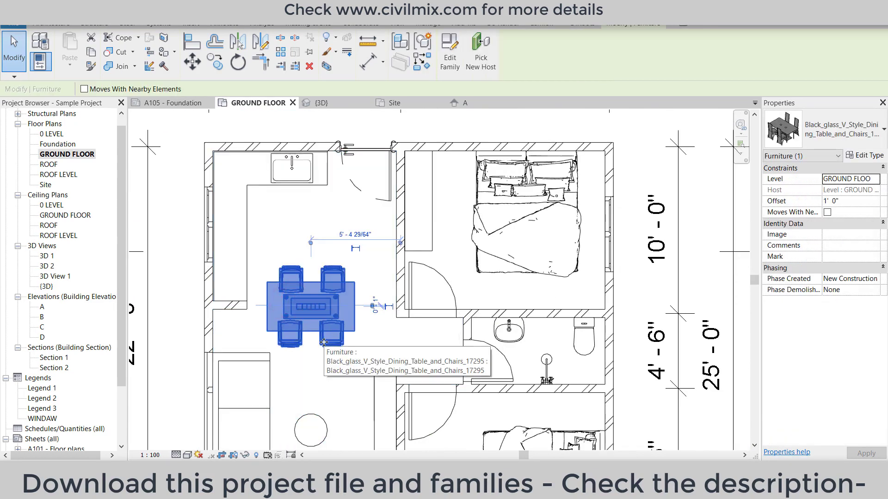
key("Right")
key("Right")
key("Up")
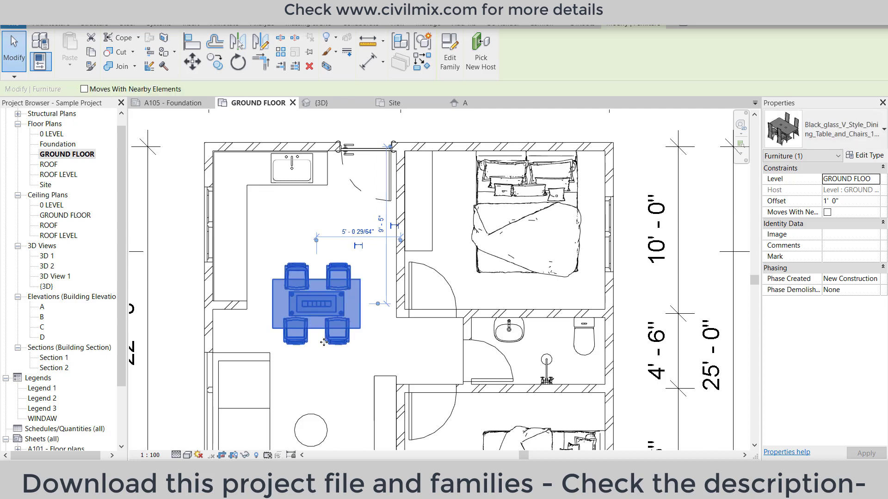
scroll(256, 392, "down", 1)
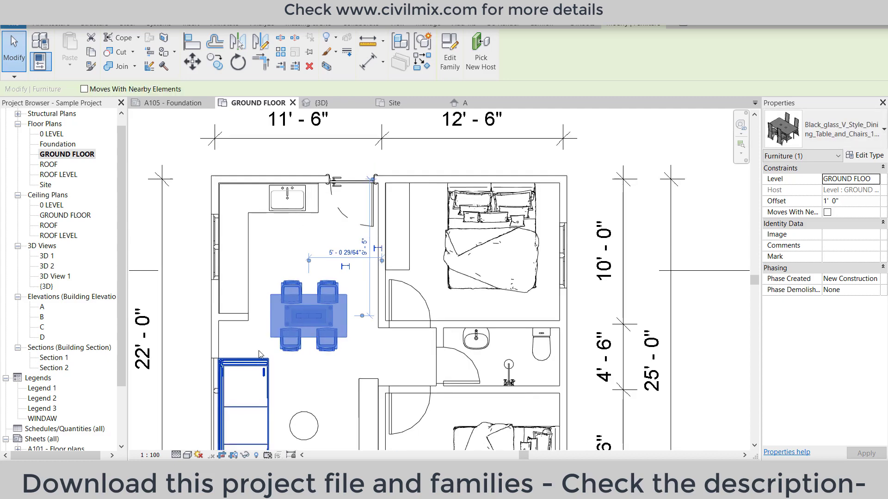
scroll(255, 392, "down", 1)
left_click(550, 176)
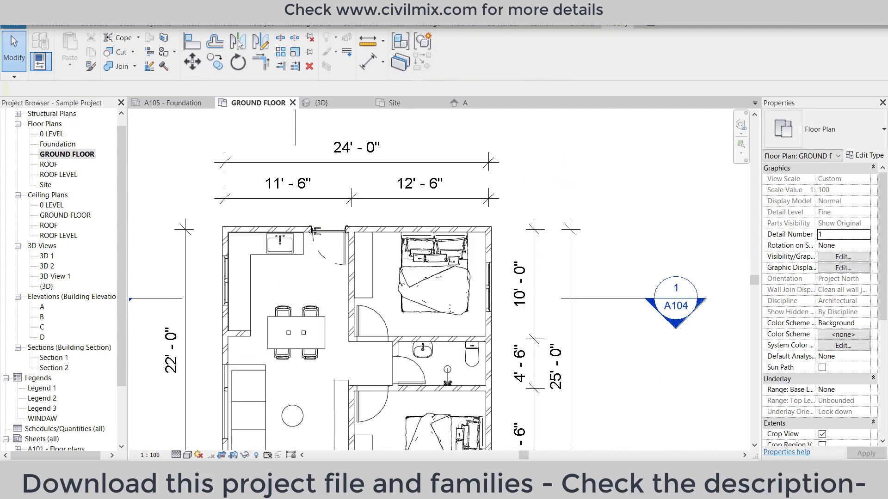
- Drag Sony TV.rfa from the sony_tv_for_revit_architecture_2011_revit folder into the Revit project
left_click(425, 435)
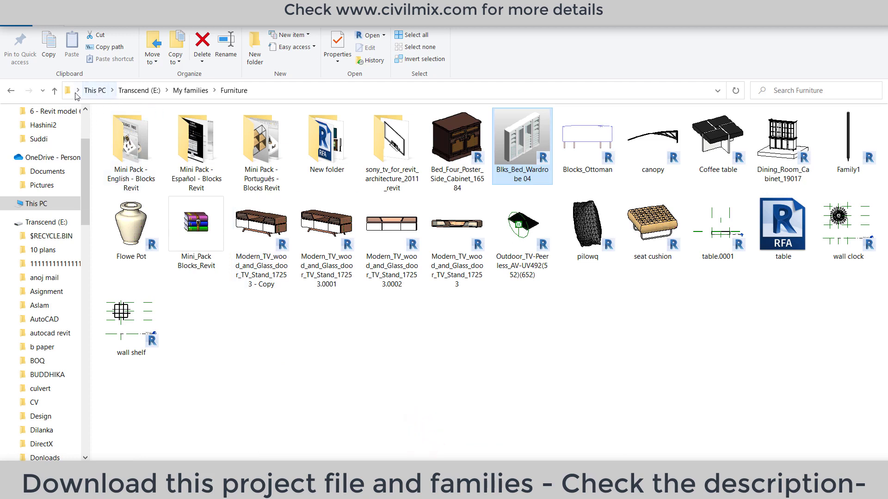
double_click(376, 152)
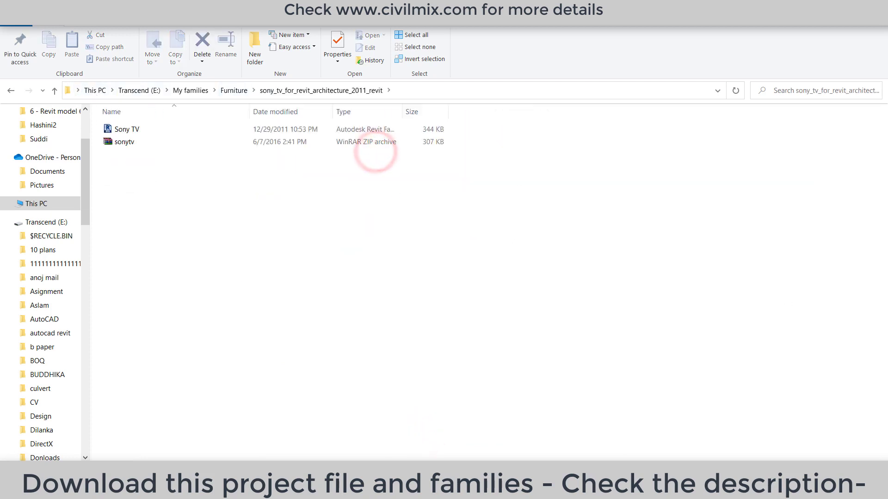
mouse_move(131, 148)
left_mouse_down()
mouse_move(494, 436)
mouse_move(443, 390)
left_mouse_up()
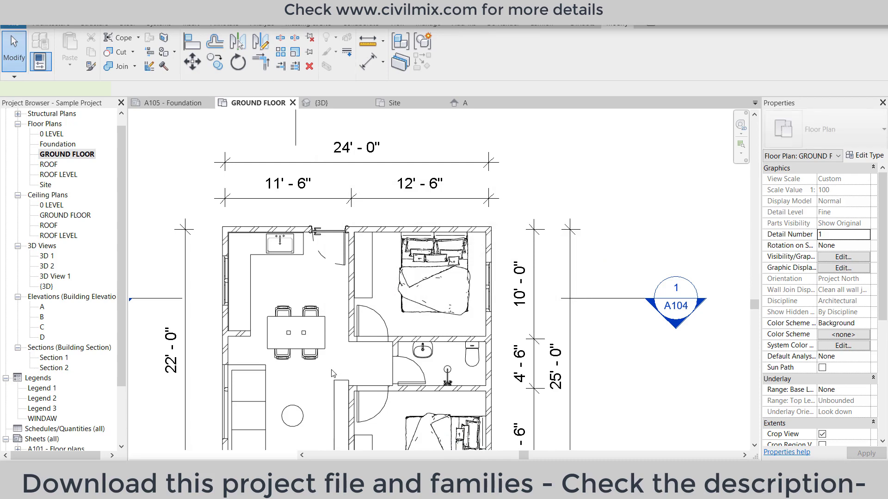
- Rotate the Sony TV with Space so it runs along the living-room wall, and place it
scroll(332, 374, "up", 2)
scroll(330, 342, "up", 3)
scroll(326, 309, "up", 3)
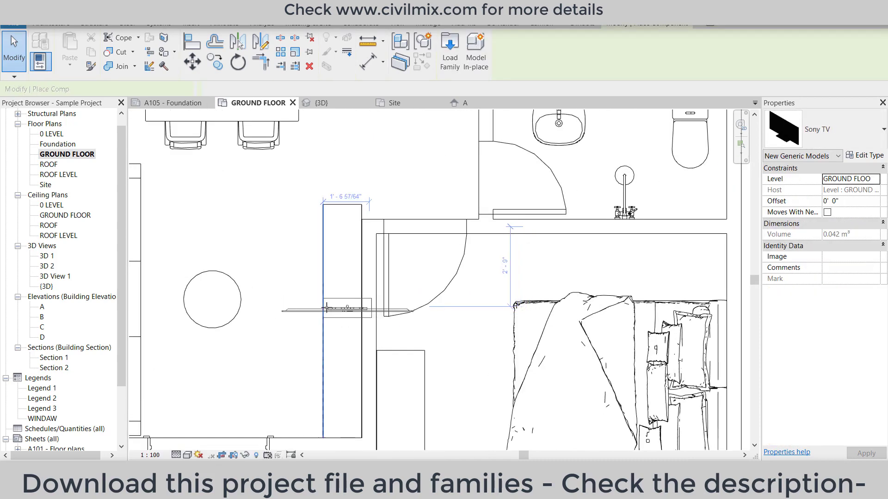
key("space")
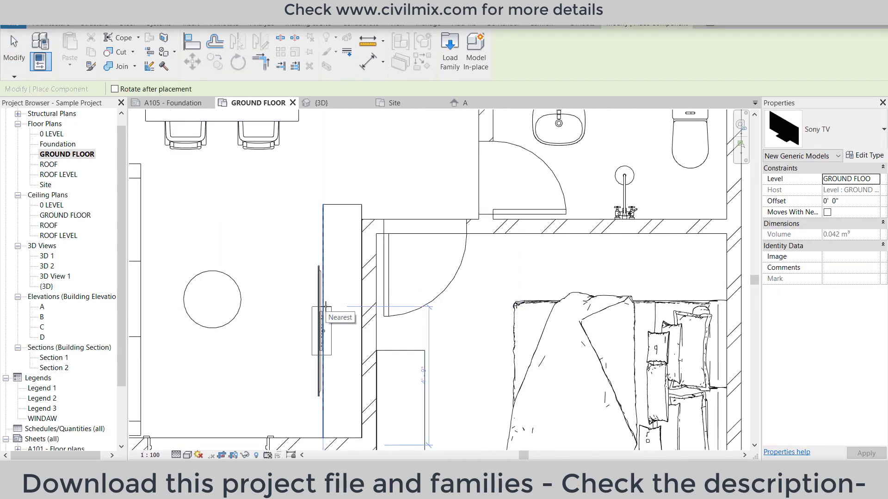
scroll(326, 305, "up", 1)
scroll(345, 302, "down", 1)
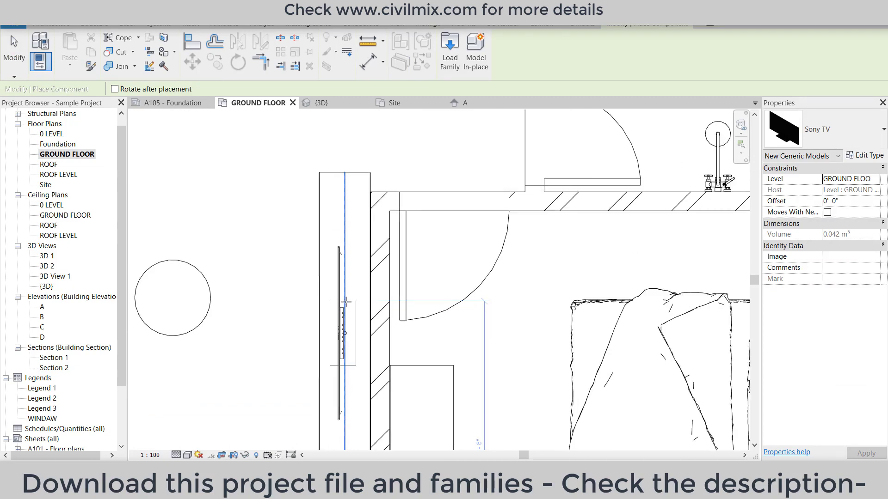
scroll(345, 302, "down", 1)
scroll(346, 302, "down", 1)
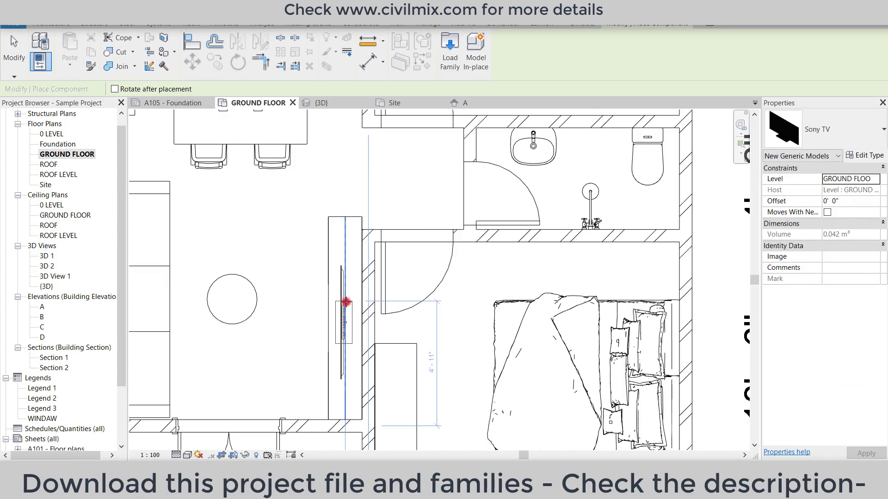
- Cancel further TV placement and switch to the {3D} view
right_click(346, 331)
left_click(304, 287)
right_click(307, 289)
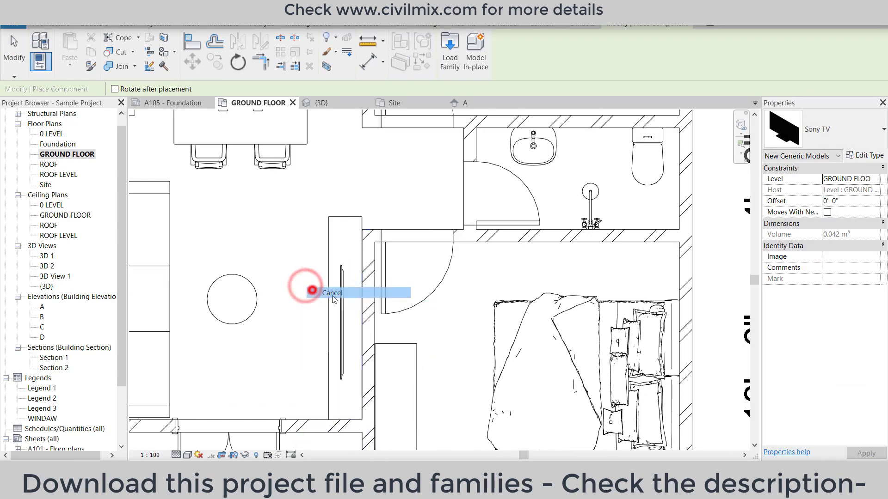
left_click(333, 294)
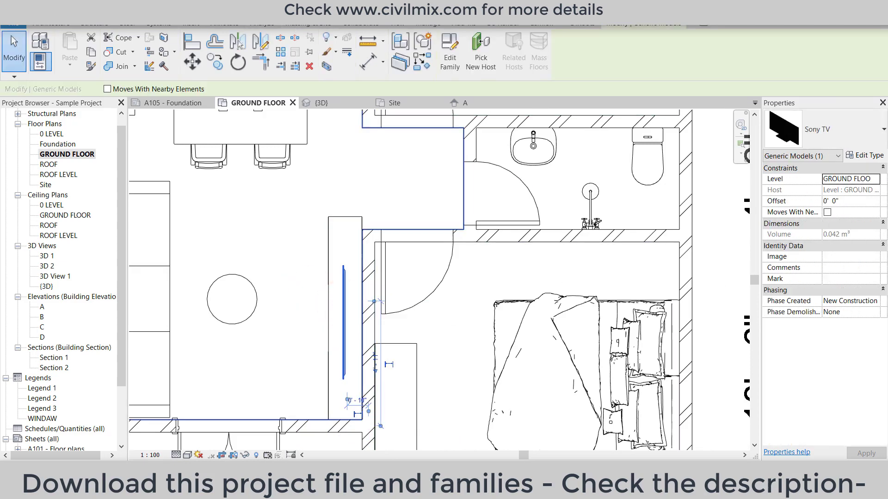
left_click(319, 103)
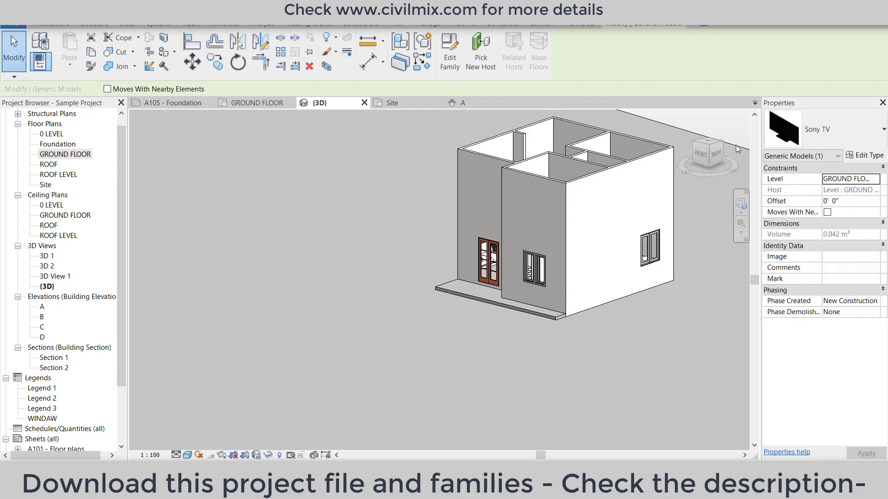
- Orbit and zoom the 3D view to look down into the living room, then select the cabinet
left_click(711, 146)
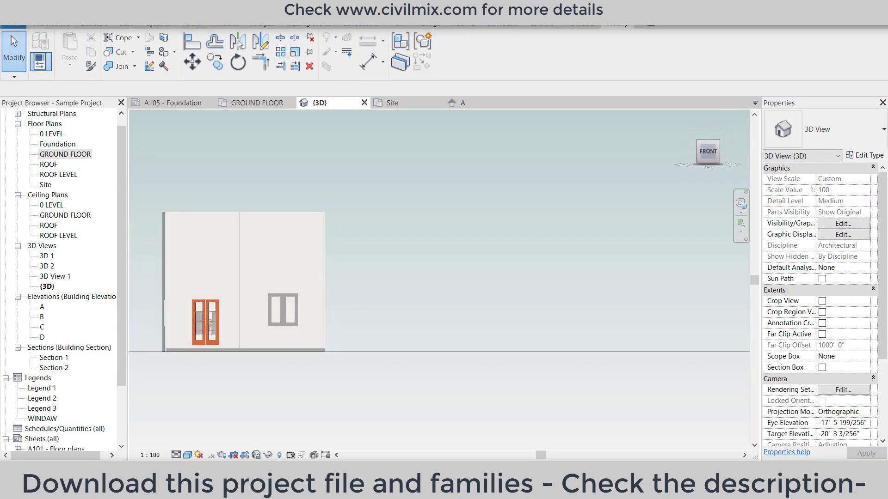
scroll(325, 282, "down", 3)
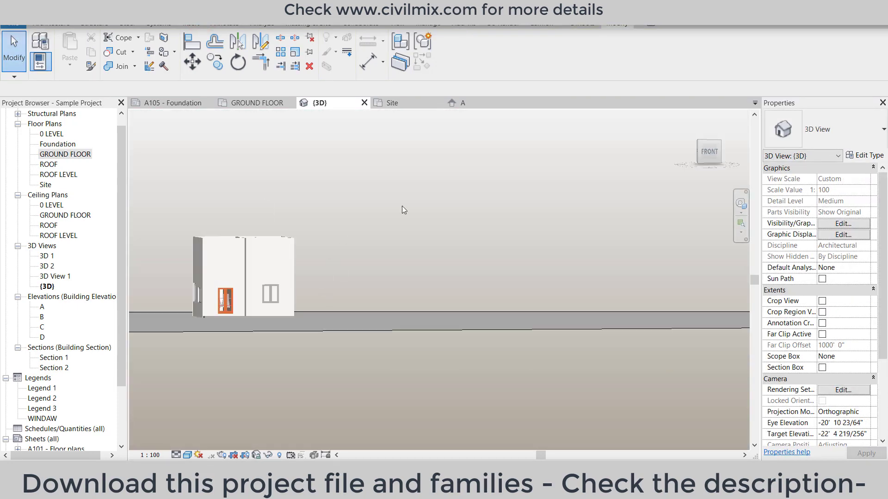
left_click(700, 147)
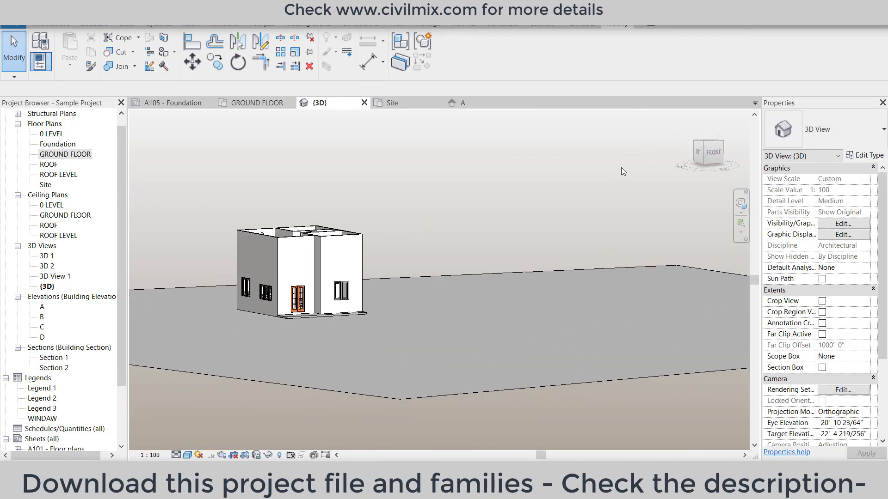
left_click_drag(701, 147, 721, 153)
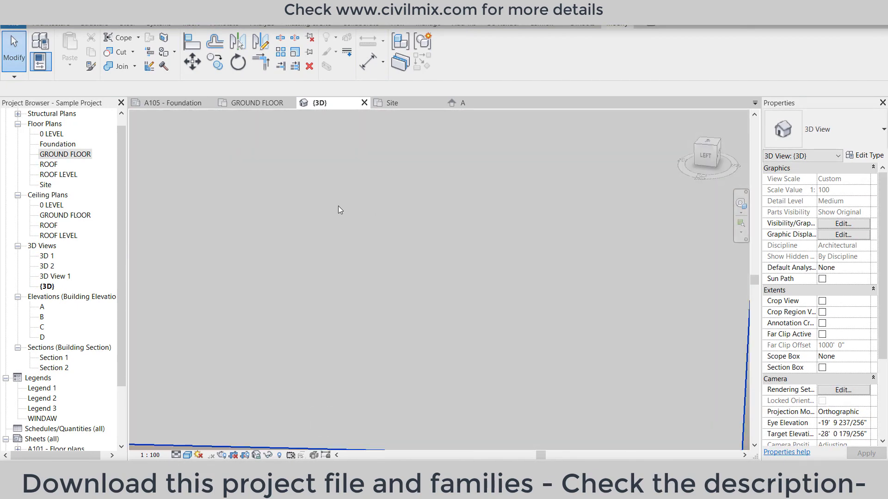
middle_click_drag(337, 206, 618, 287, "shift")
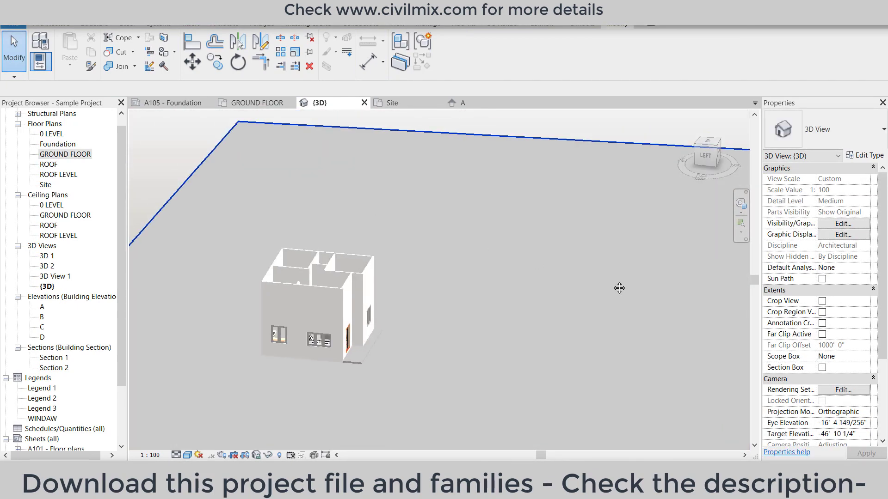
left_click_drag(717, 164, 317, 260)
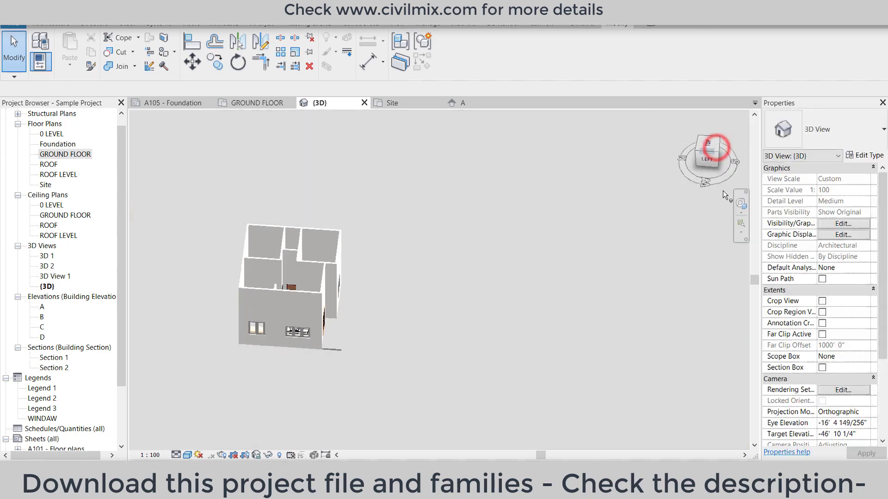
scroll(317, 263, "up", 3)
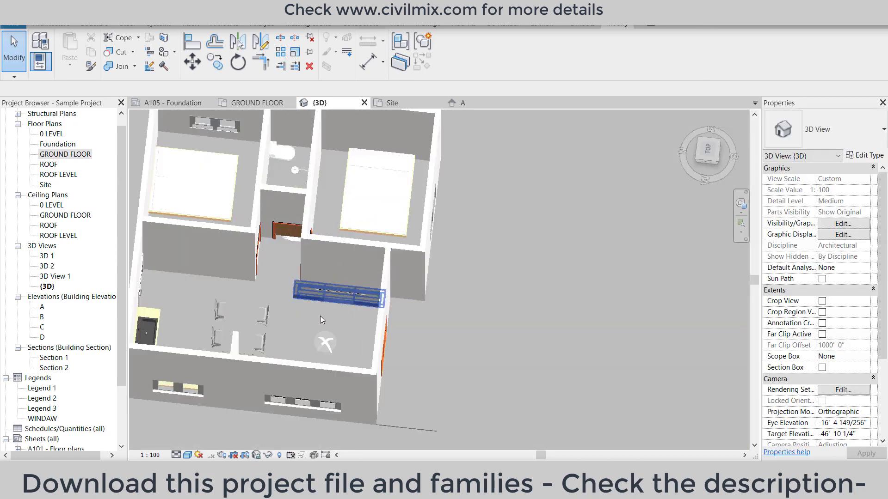
scroll(320, 315, "up", 3)
left_click(346, 281)
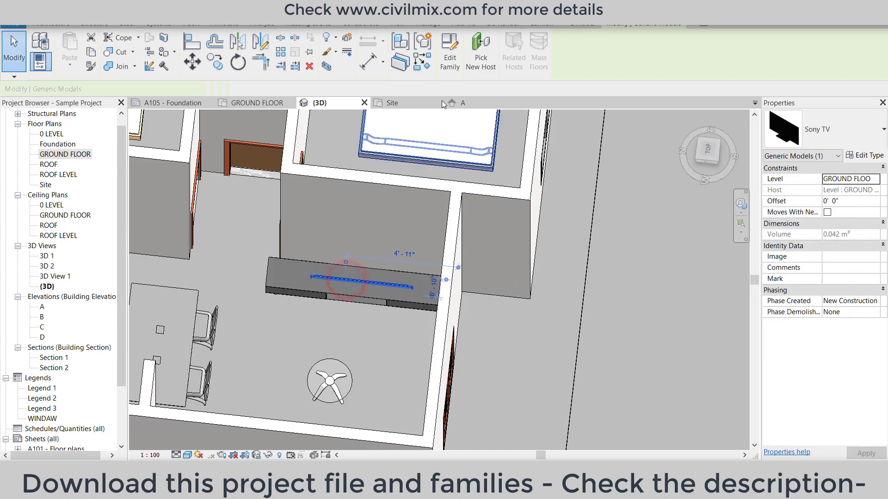
- Cancel leftover commands and select the Sony TV in the 3D view
left_click(476, 51)
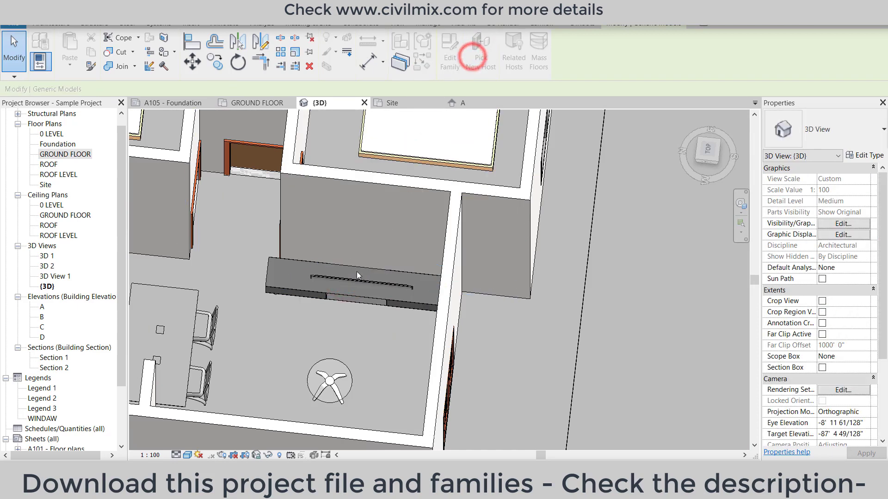
left_click(288, 281)
scroll(288, 280, "up", 3)
left_click(331, 281)
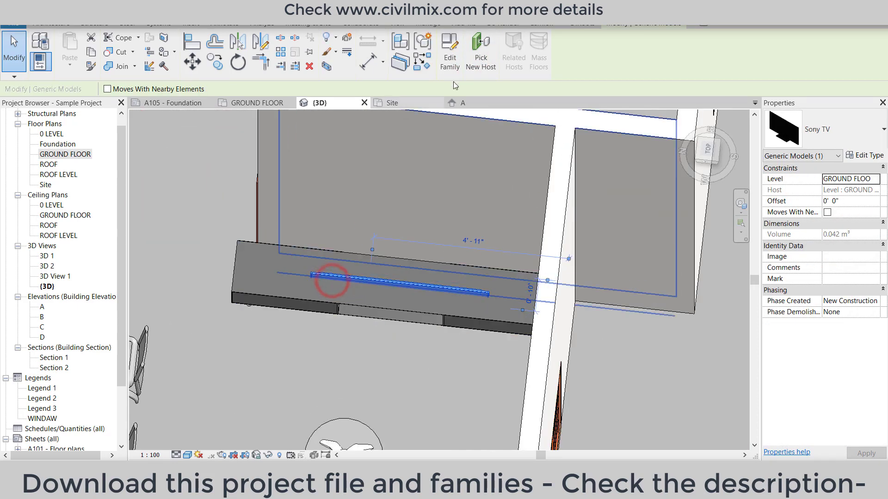
left_click(478, 51)
right_click(254, 256)
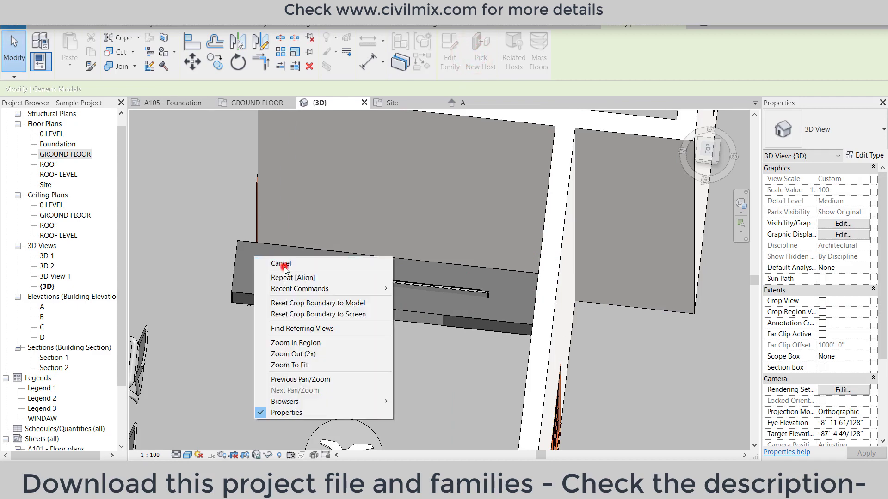
left_click(285, 267)
left_click(293, 270)
right_click(293, 270)
left_click(322, 35)
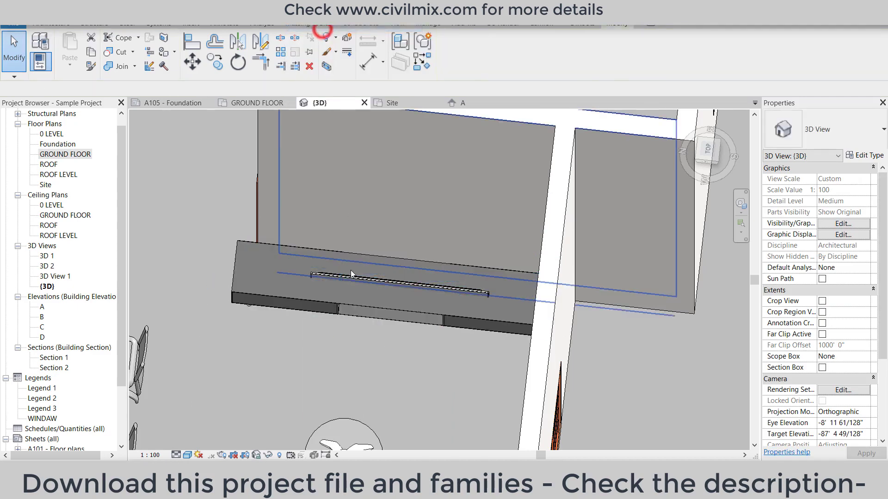
left_click(352, 282)
- Set the Sony TV's Offset to 1' 0", then to 3' 0"
left_click(852, 200)
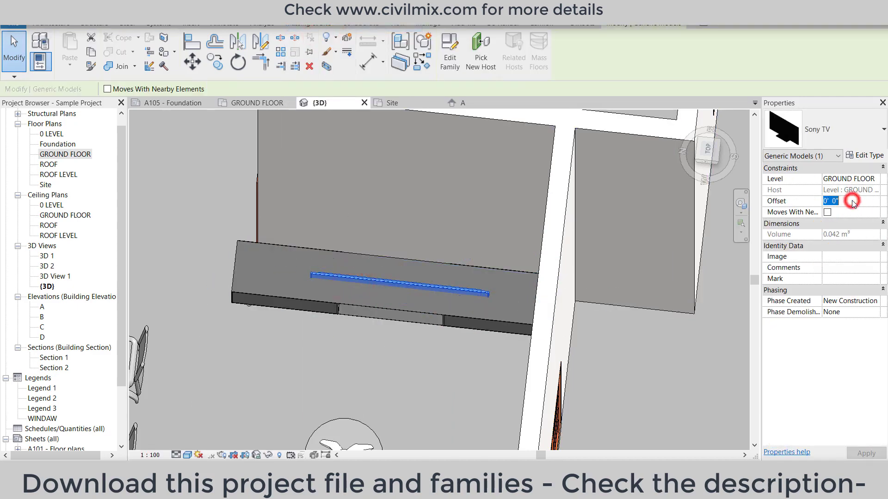
type("1")
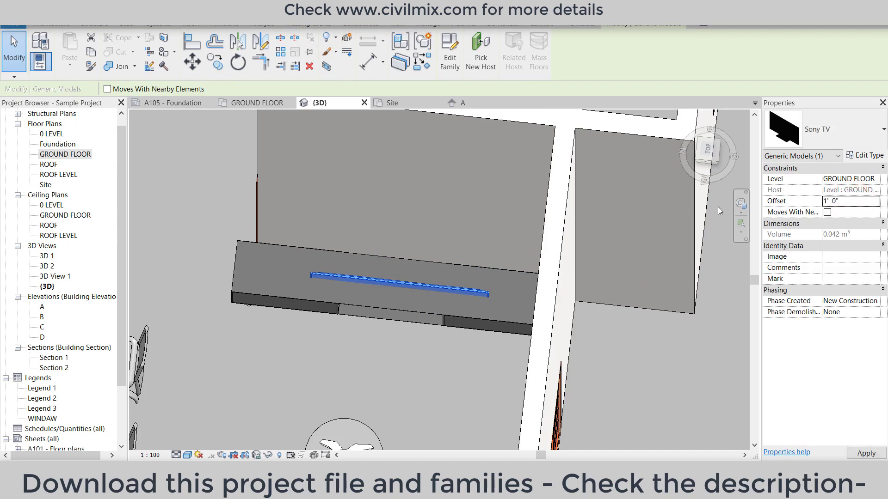
left_click(859, 199)
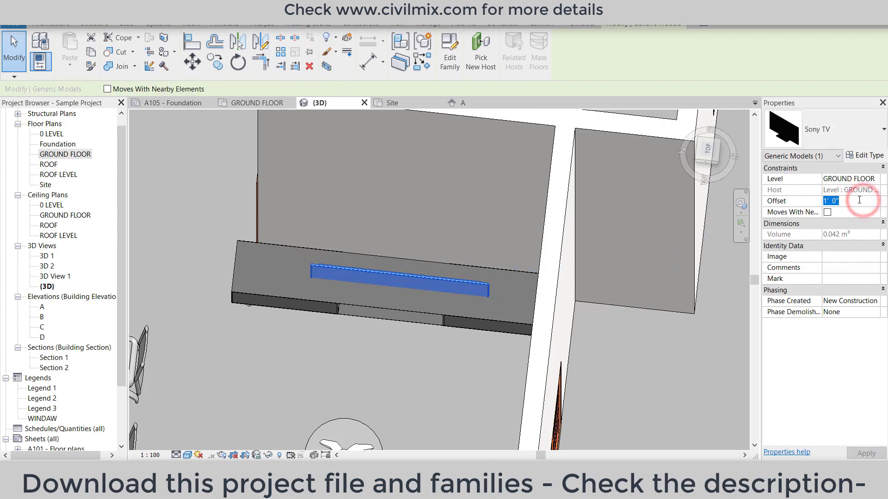
type("3")
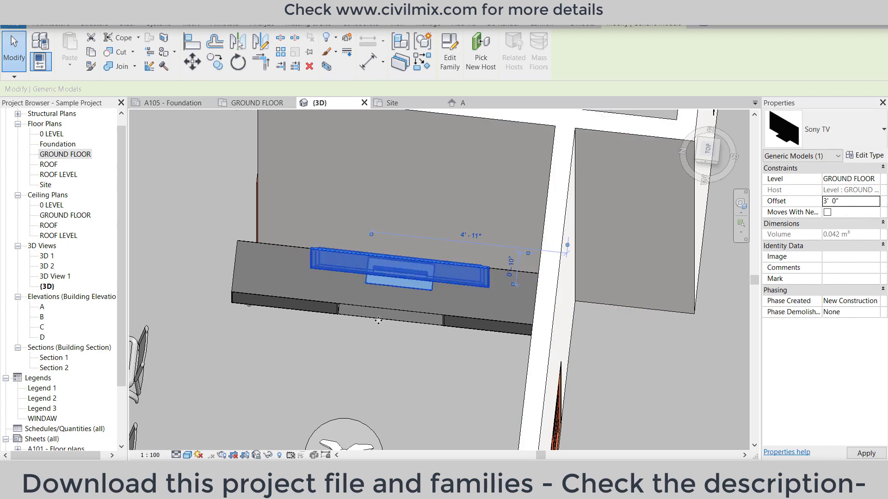
- Orbit to an oblique top view and centre the TV on the cabinet top
left_click(705, 158)
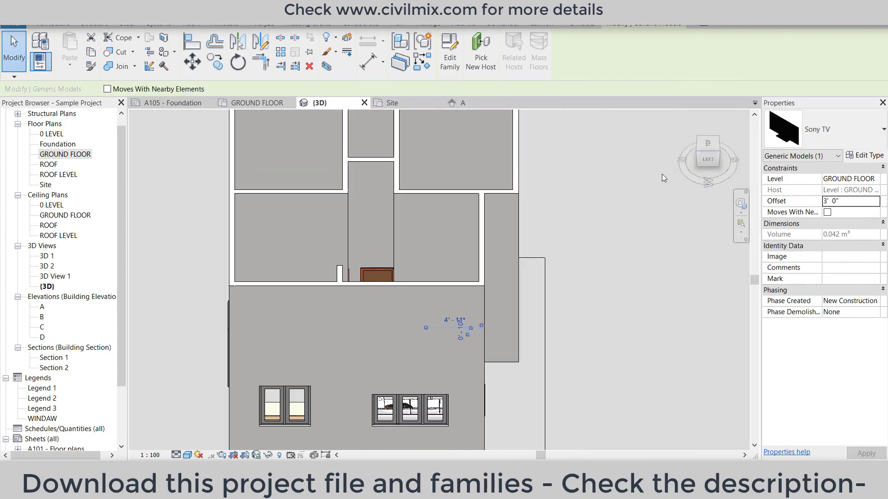
left_click_drag(698, 151, 465, 169)
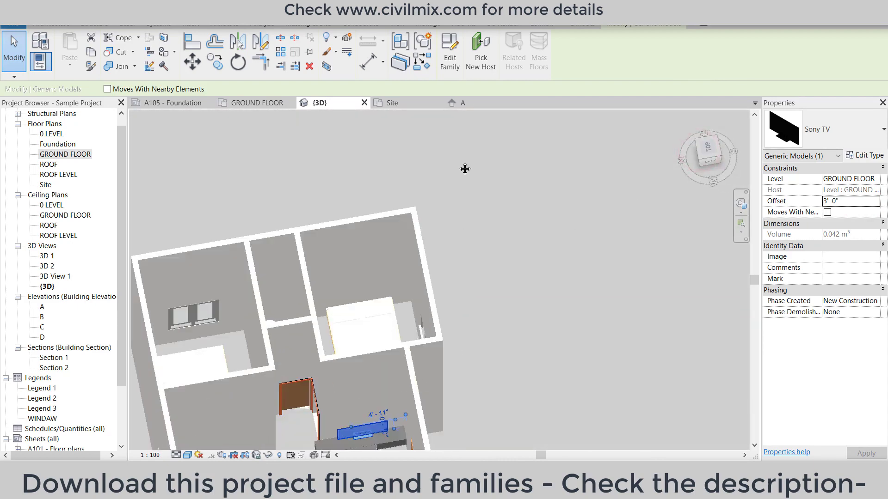
scroll(352, 416, "up", 1)
scroll(342, 402, "up", 2)
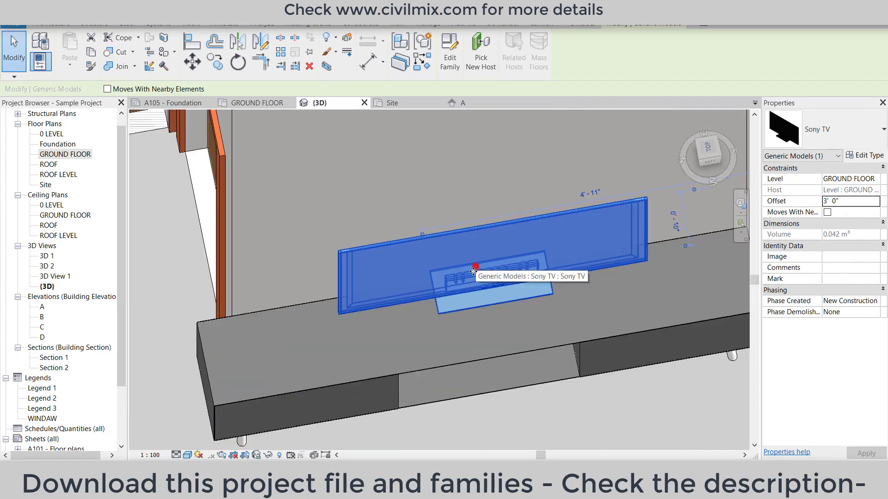
left_click_drag(467, 278, 448, 289)
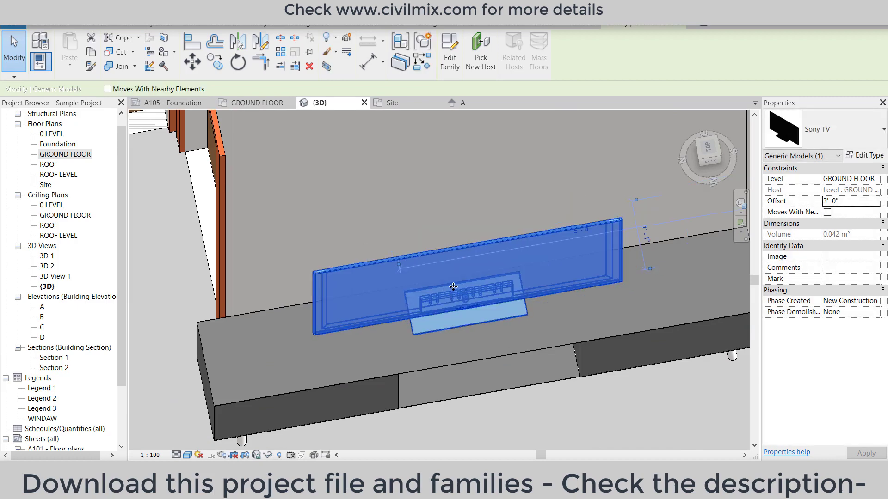
scroll(451, 289, "down", 3)
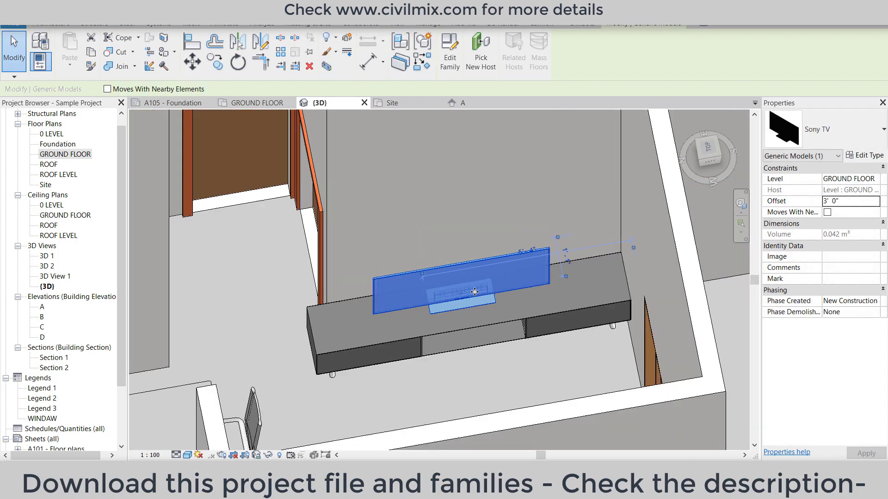
left_click_drag(475, 292, 485, 287)
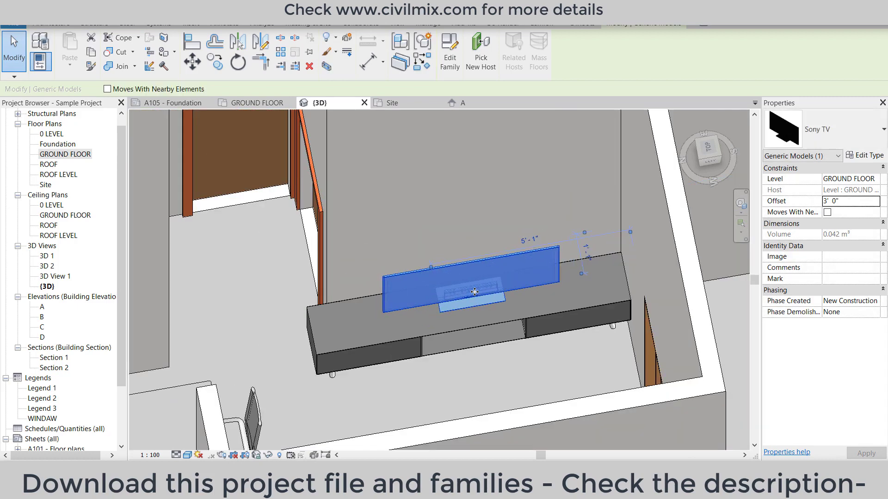
left_click(534, 324)
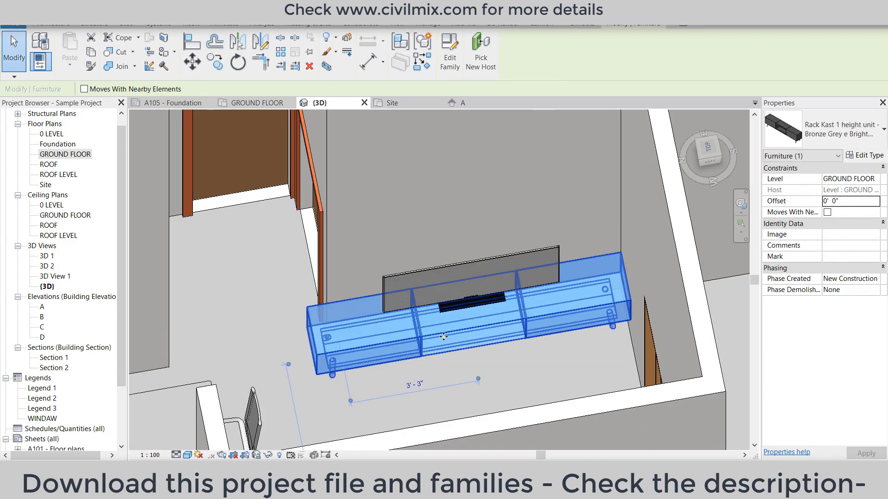
- Give the TV cabinet a 1' 0" offset and put it on 0 LEVEL
left_click(856, 204)
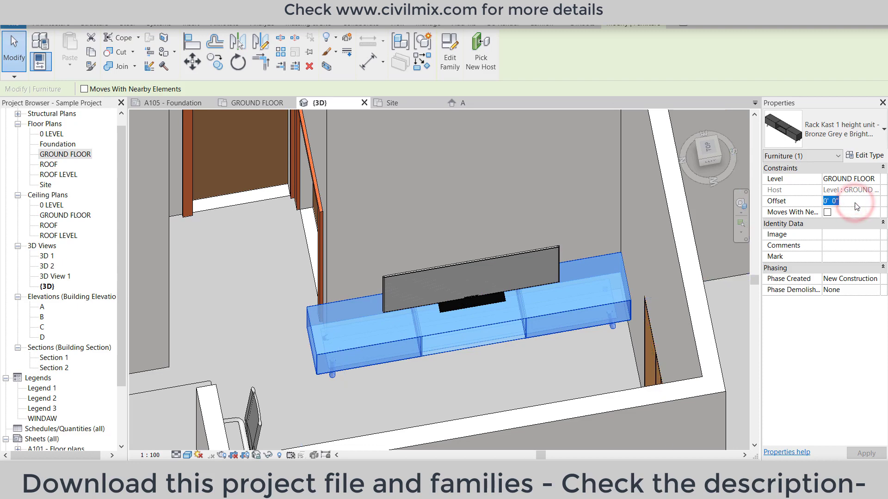
type("1")
key("Return")
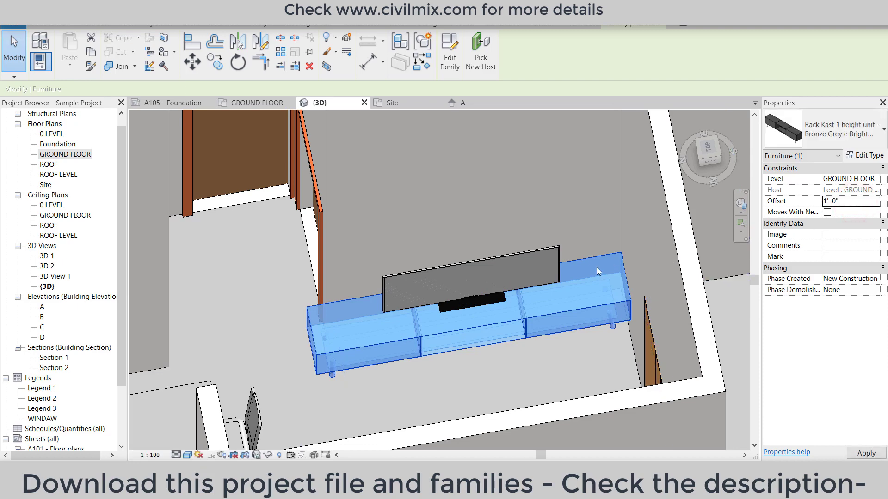
left_click(875, 179)
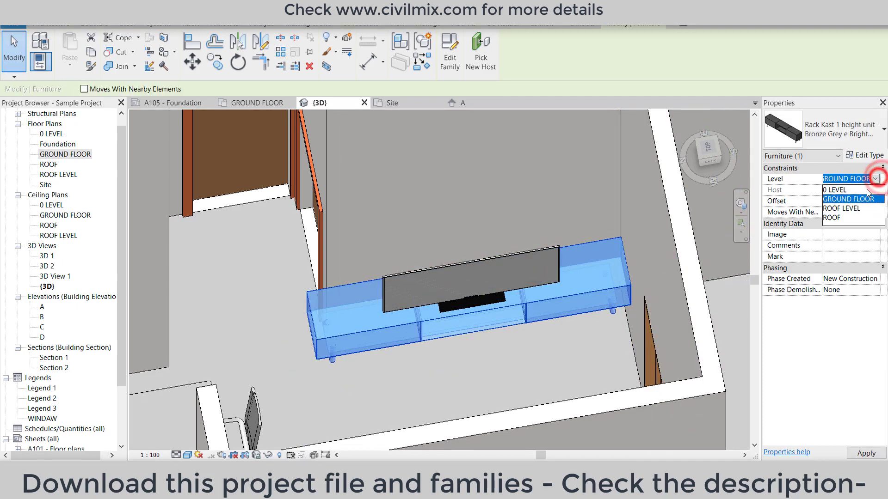
left_click(861, 191)
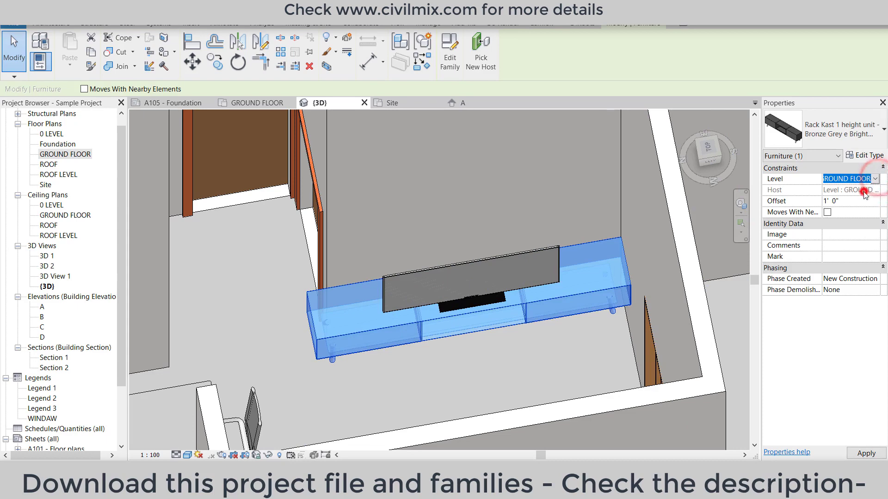
- Reselect the TV via Pick New Host, view the living room from Top, and select the cabinet
left_click(436, 299)
left_click(481, 50)
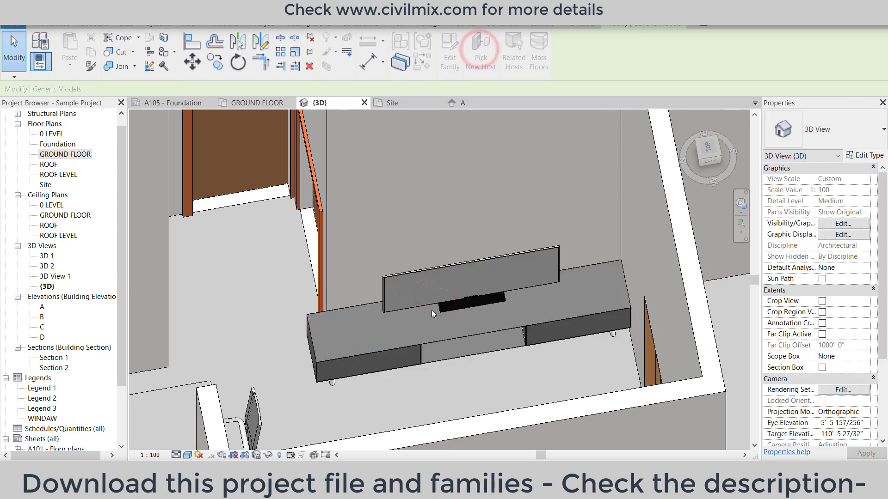
left_click(473, 278)
scroll(473, 277, "down", 3)
scroll(472, 278, "down", 3)
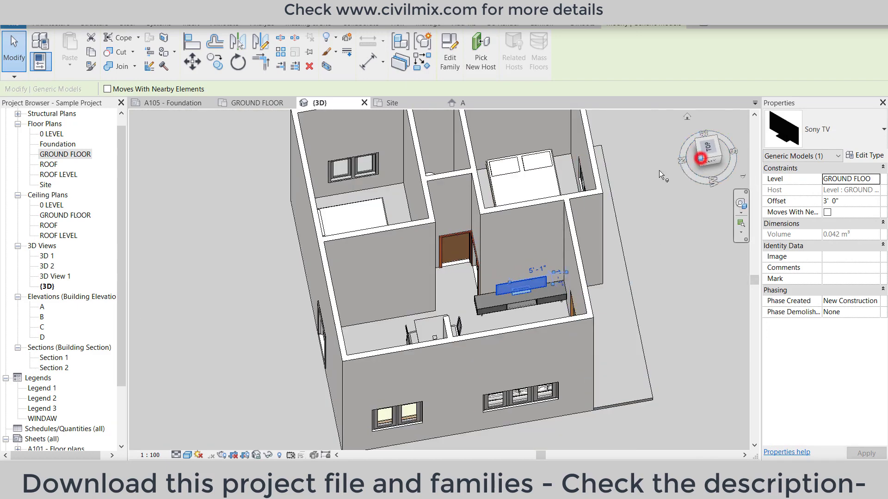
left_click(705, 149)
middle_click_drag(371, 244, 342, 357)
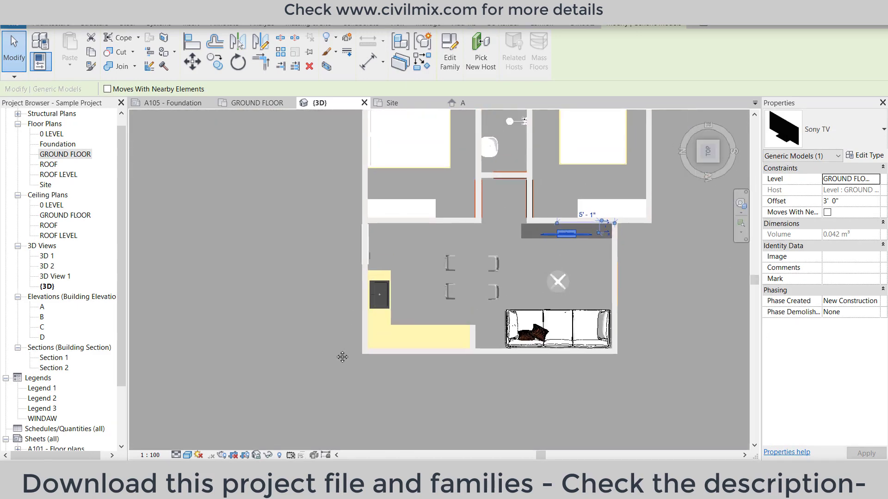
scroll(523, 233, "up", 2)
scroll(523, 233, "down", 3)
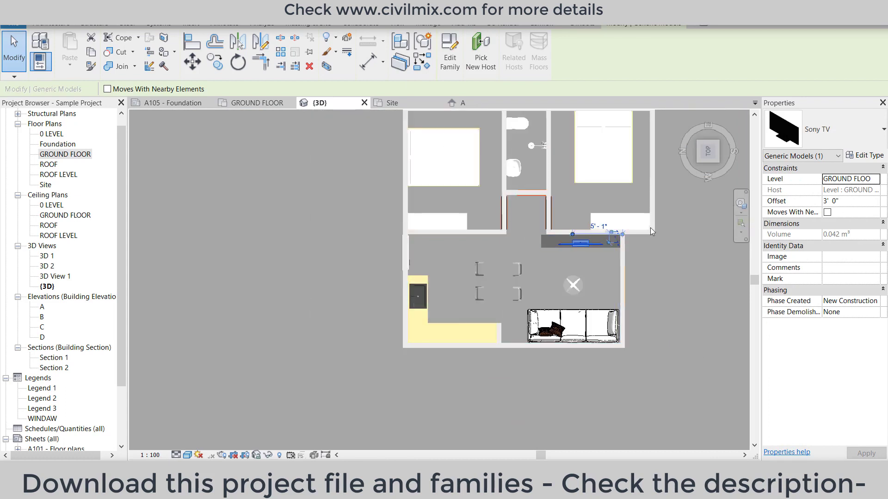
left_click(543, 241)
scroll(372, 362, "down", 3)
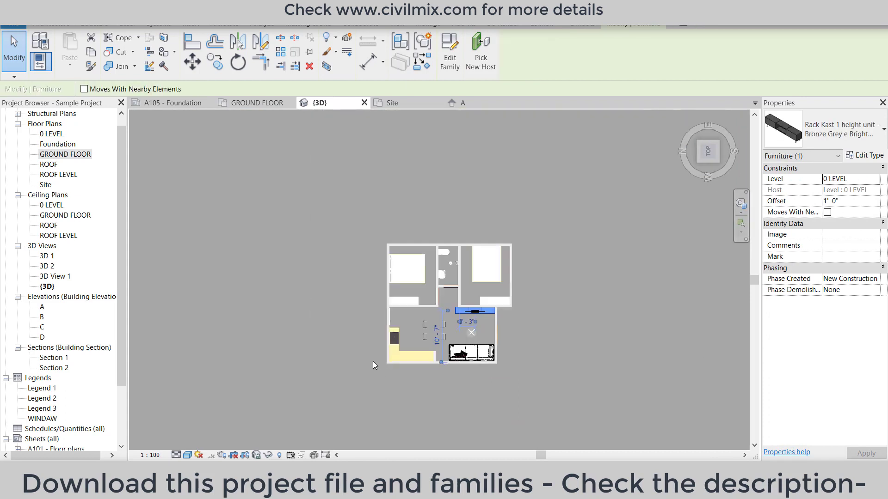
- In Section 2, shorten the floor filled region by dragging its top edge and both ends
double_click(47, 368)
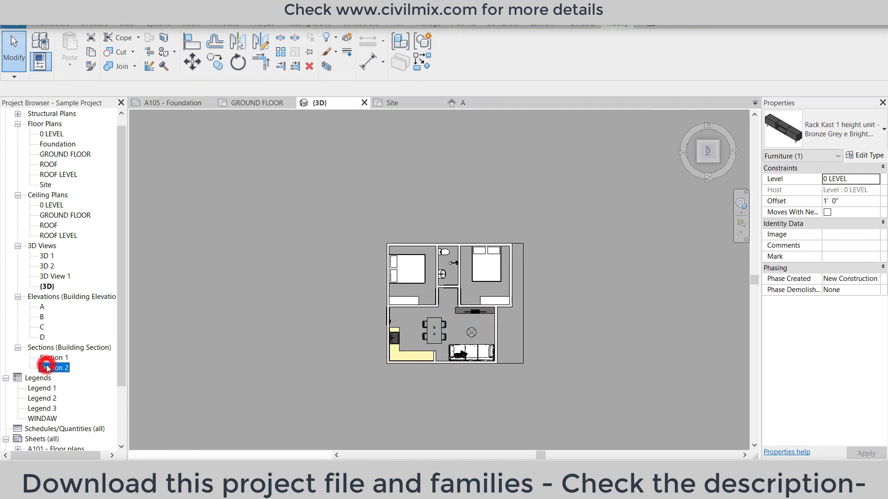
scroll(416, 405, "up", 2)
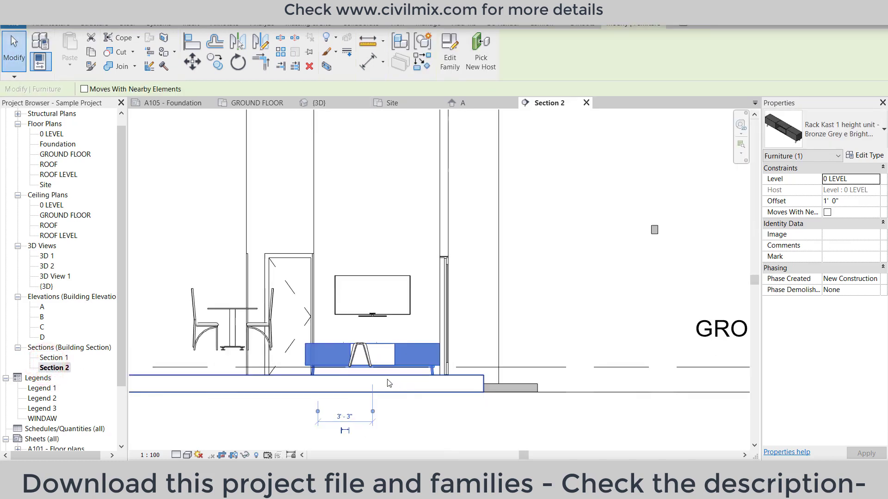
left_click(220, 311)
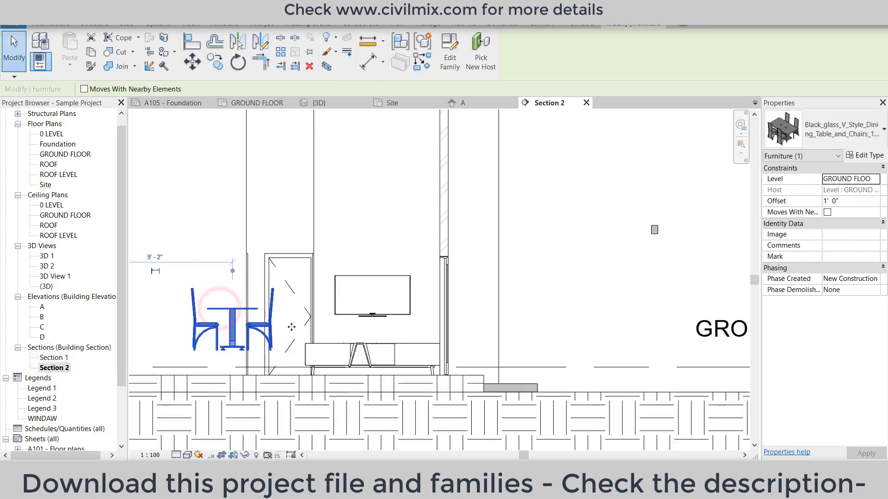
left_click(447, 377)
scroll(446, 376, "down", 2)
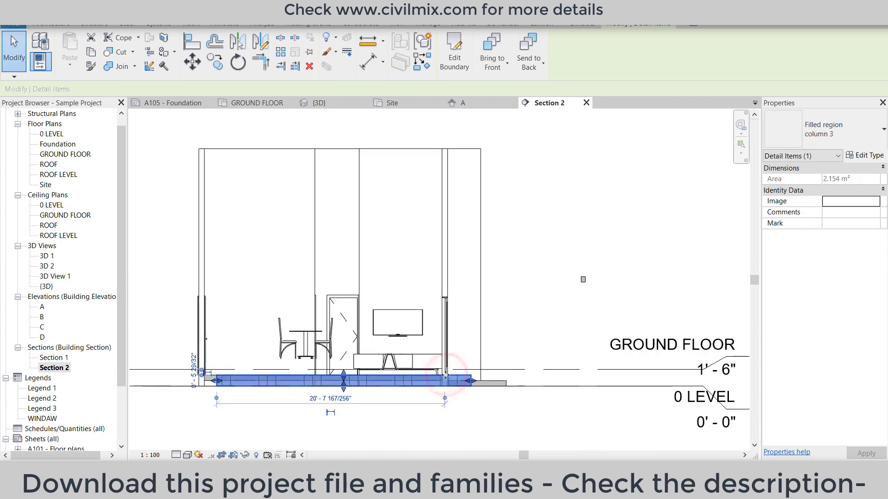
scroll(327, 387, "up", 2)
left_click_drag(357, 368, 376, 379)
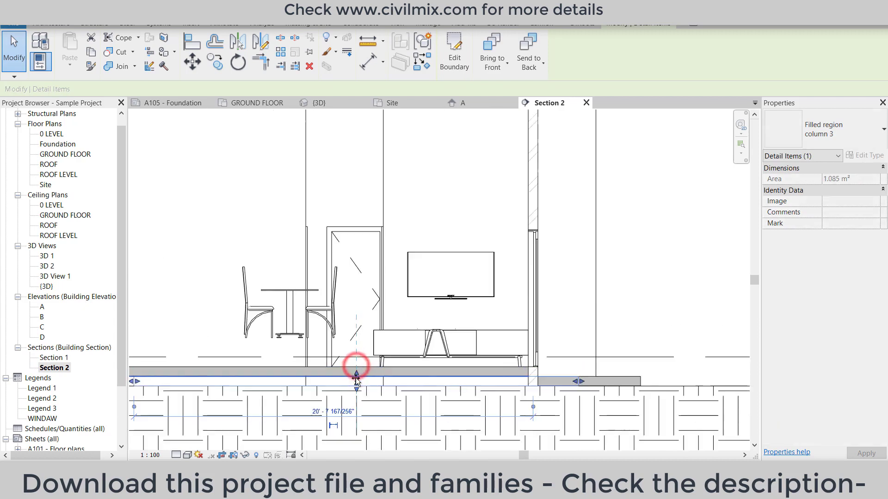
left_click_drag(581, 381, 530, 382)
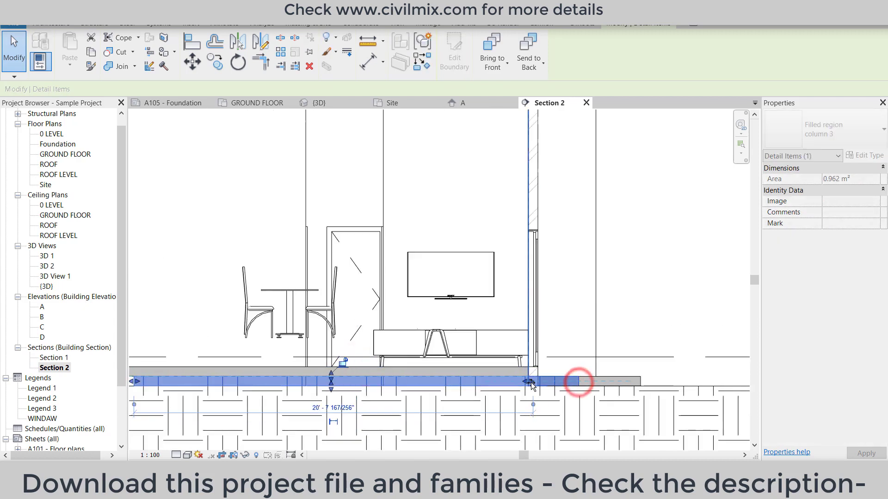
scroll(557, 395, "down", 2)
scroll(324, 378, "up", 2)
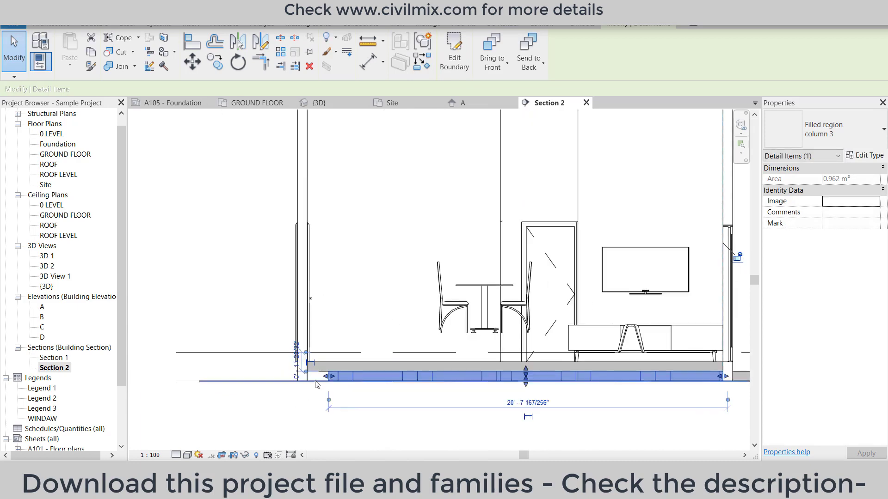
left_click_drag(324, 378, 307, 378)
scroll(234, 307, "down", 1)
left_click(234, 307)
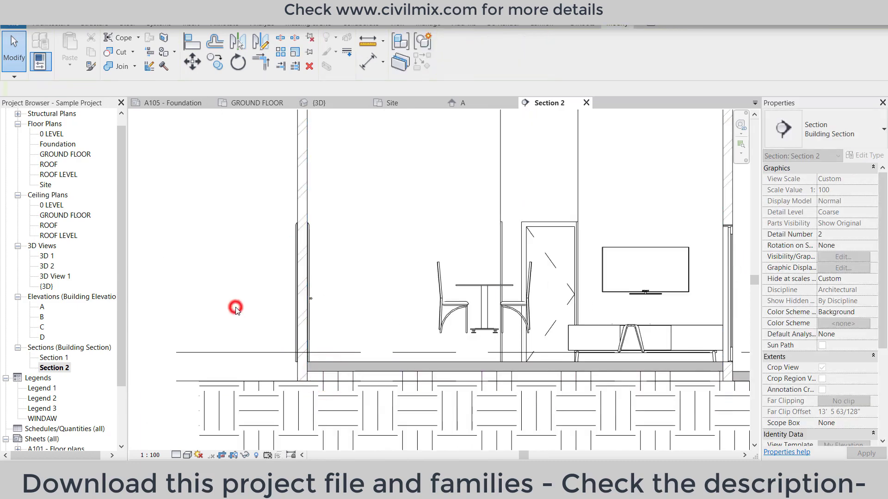
scroll(198, 365, "down", 1)
- Put the dining table set and the round Mesa Austen table on 0 LEVEL
left_click(387, 320)
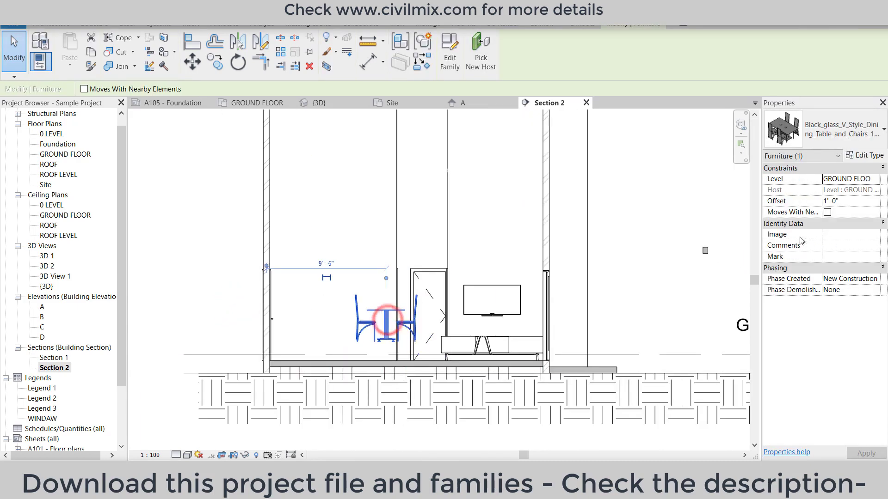
left_click(869, 180)
left_click(837, 189)
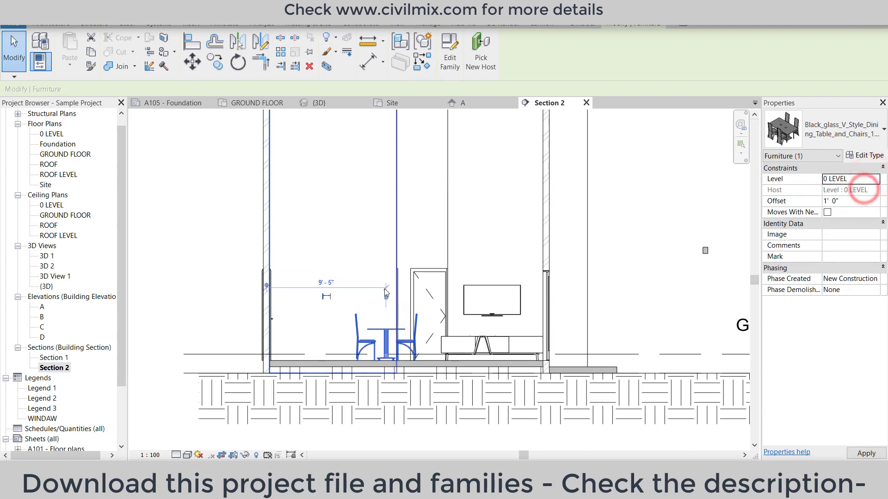
scroll(485, 303, "up", 1)
left_click(486, 306)
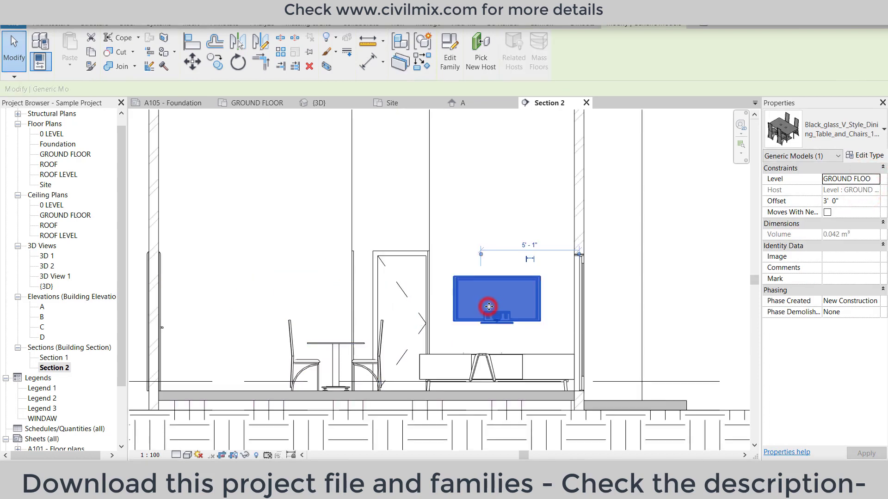
scroll(518, 378, "up", 1)
left_click(490, 365)
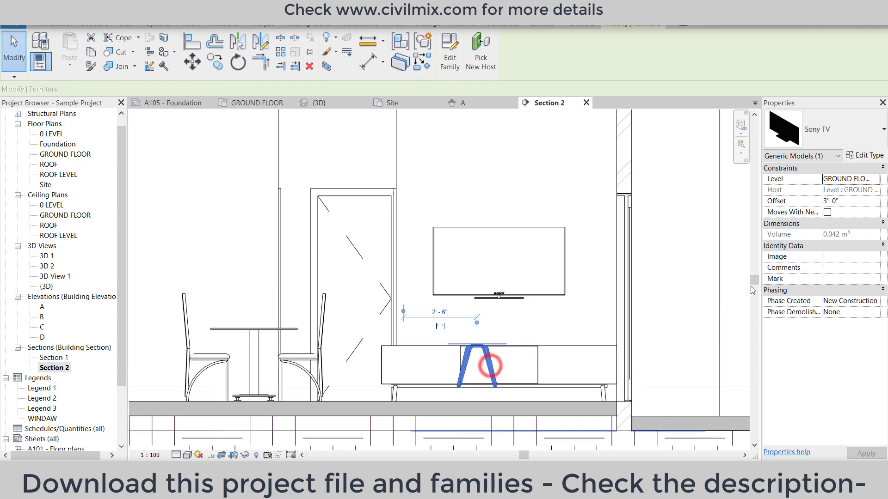
left_click(875, 179)
left_click(840, 190)
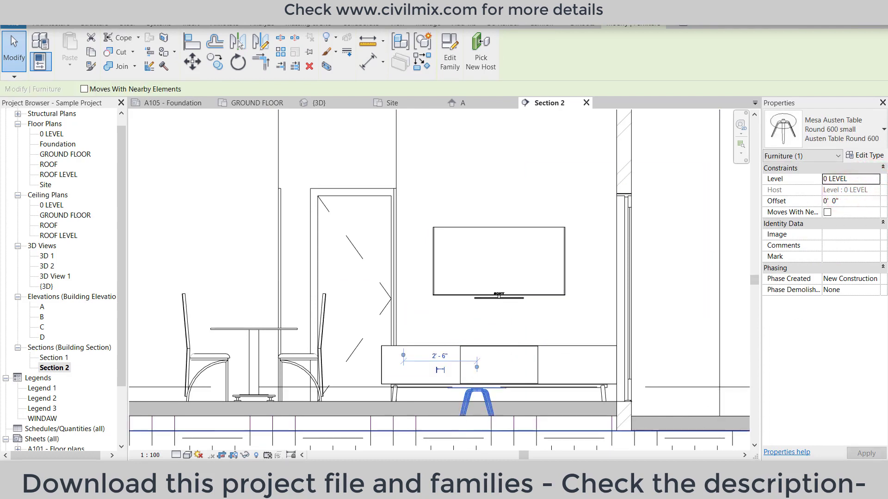
- Set the round table's offset to 1' 0"
left_click(477, 398)
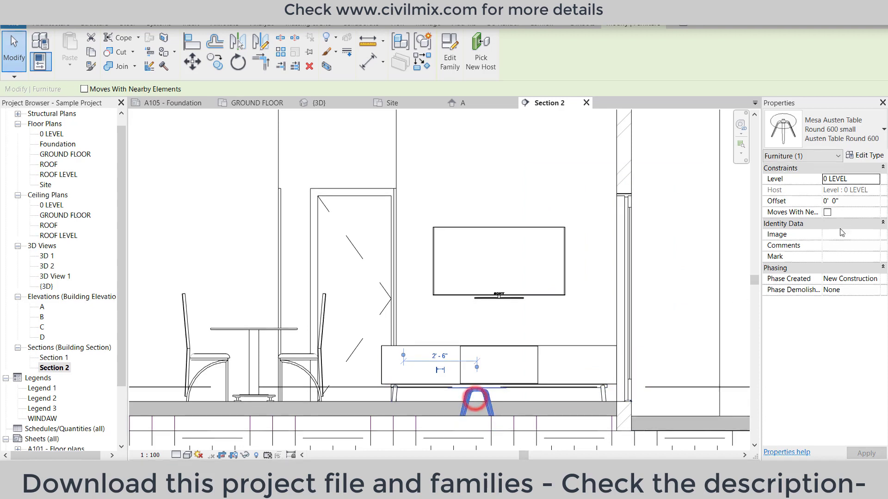
left_click(861, 203)
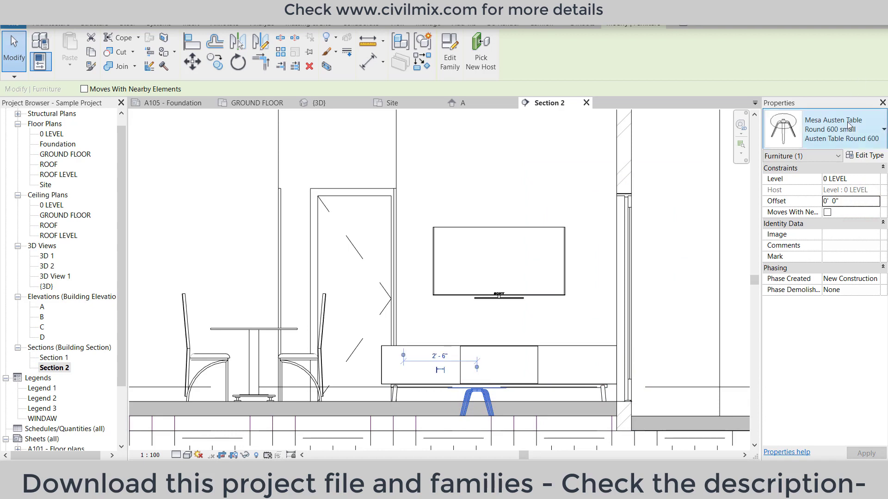
left_click(862, 202)
type("1")
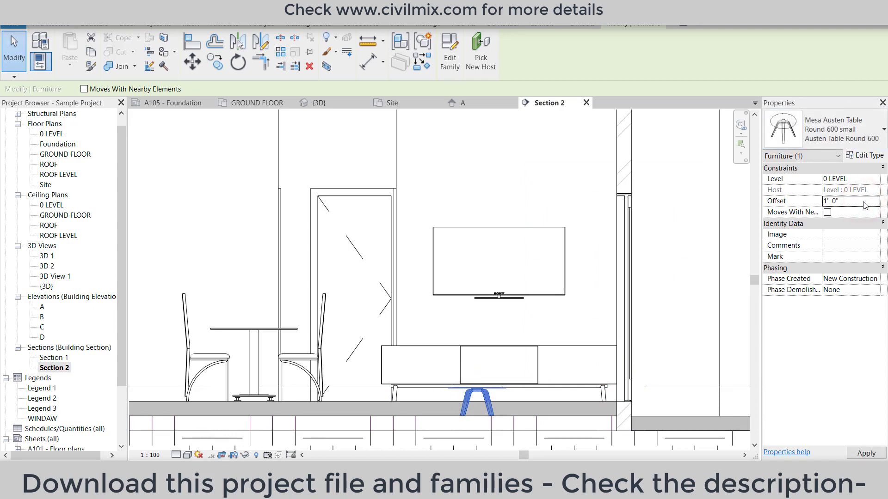
- Lower the Sony TV onto the cabinet, to a 1' 4 209/256" offset
left_click(547, 362)
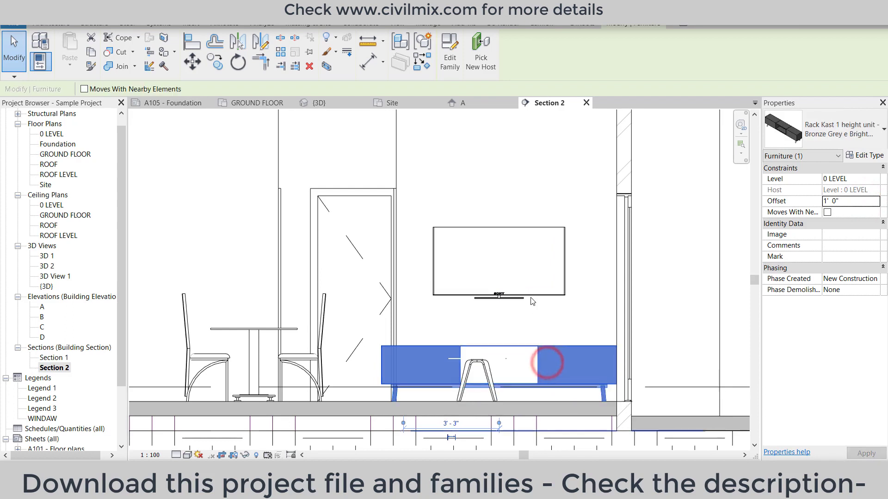
left_click(523, 291)
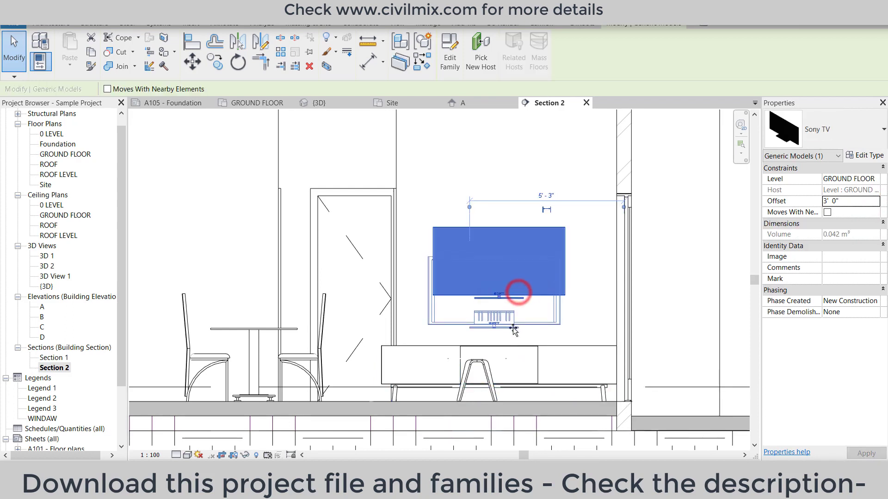
left_click_drag(515, 303, 510, 351)
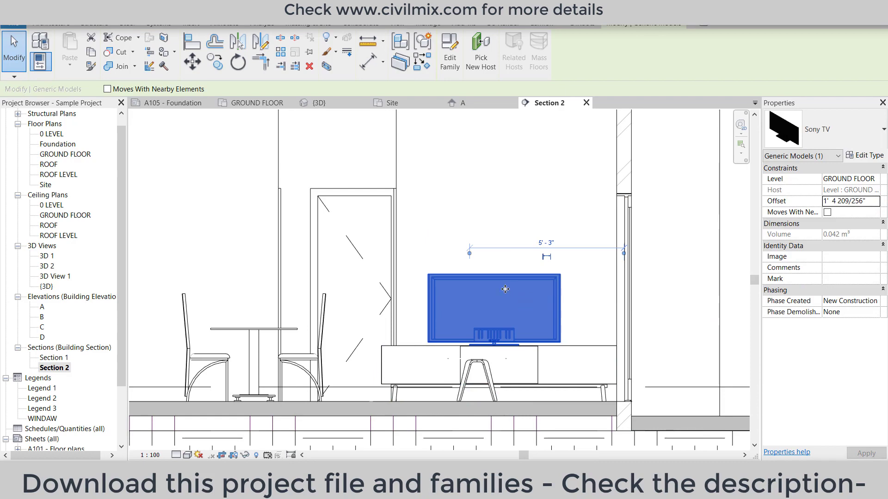
scroll(485, 299, "down", 2)
scroll(355, 291, "down", 2)
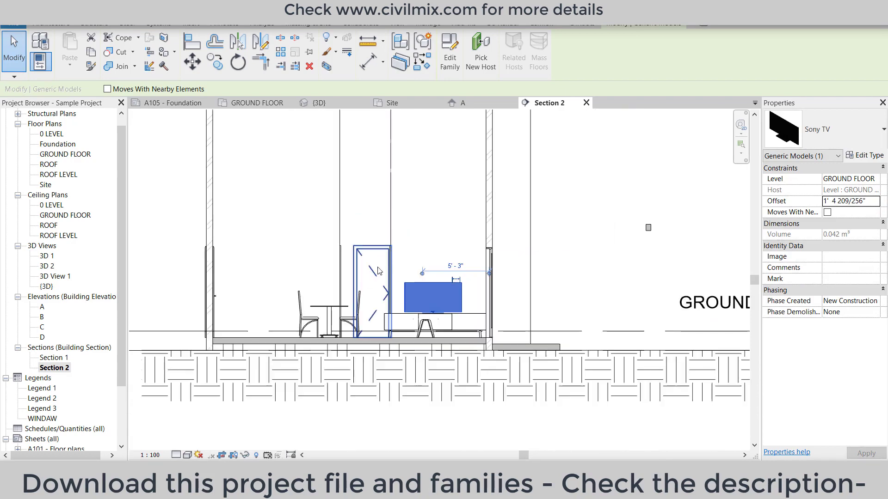
scroll(379, 268, "down", 2)
left_click(561, 215)
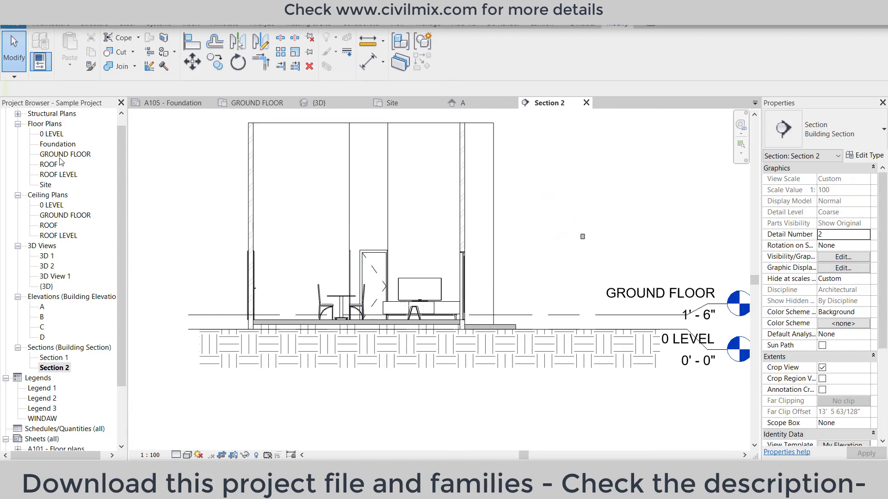
left_click(408, 311)
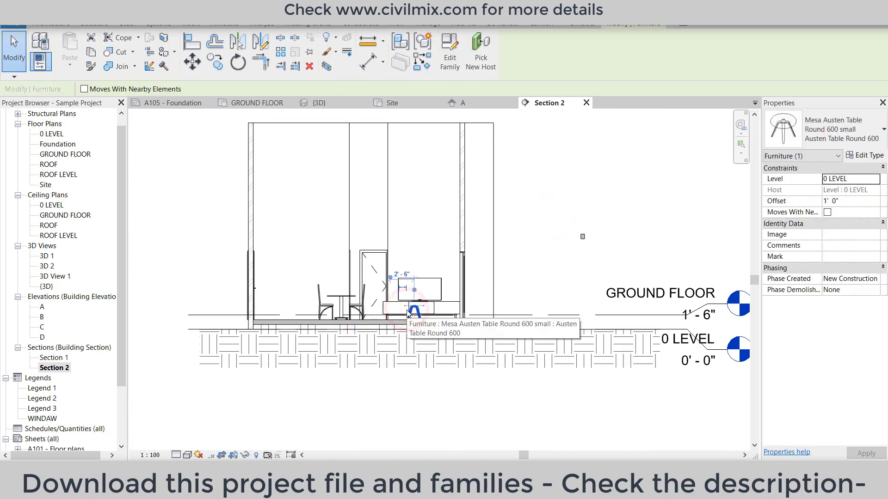
key("Escape")
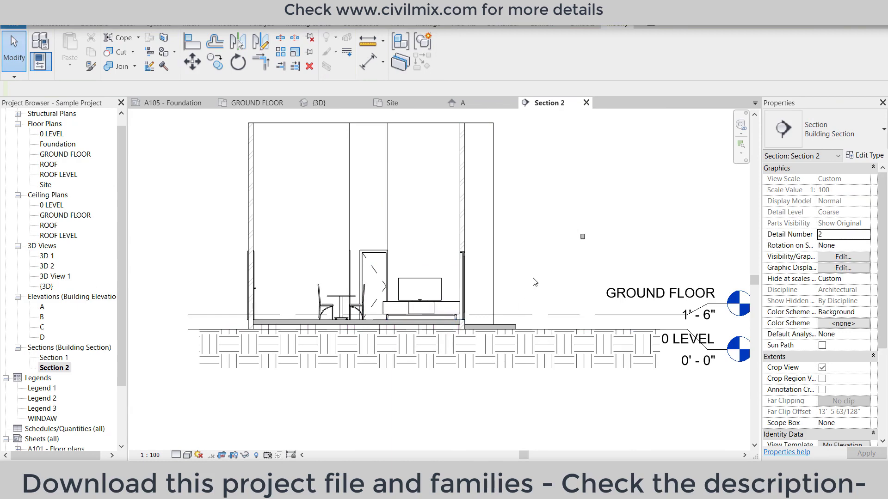
- Drag the Modern_TV_wood_and_Glass TV stand family from the Furniture folder into Revit
left_click(409, 413)
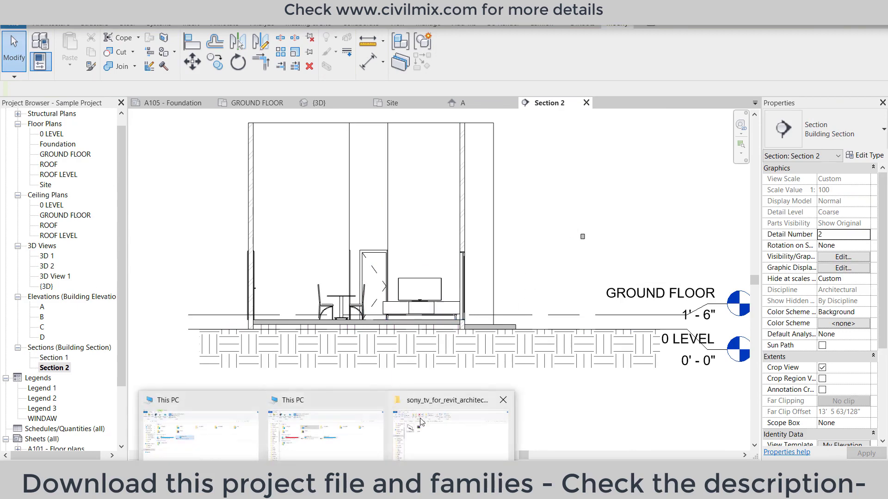
left_click(54, 91)
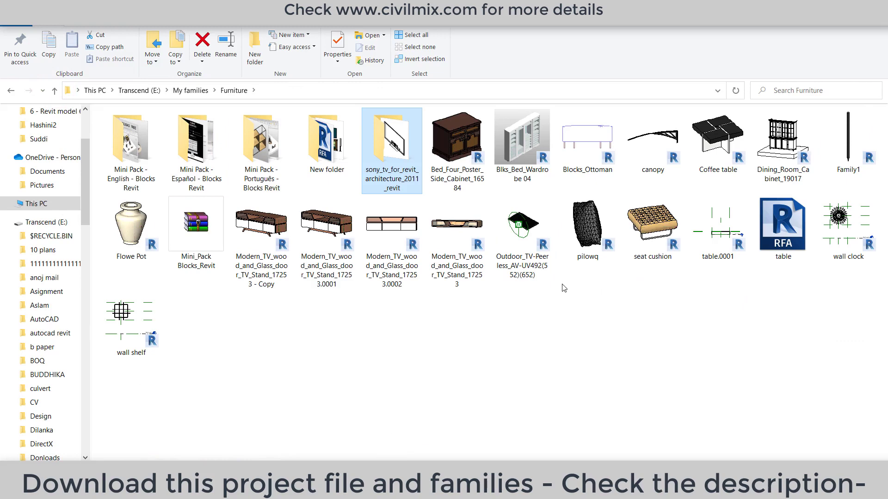
left_click_drag(327, 227, 470, 456)
left_click_drag(462, 288, 461, 287)
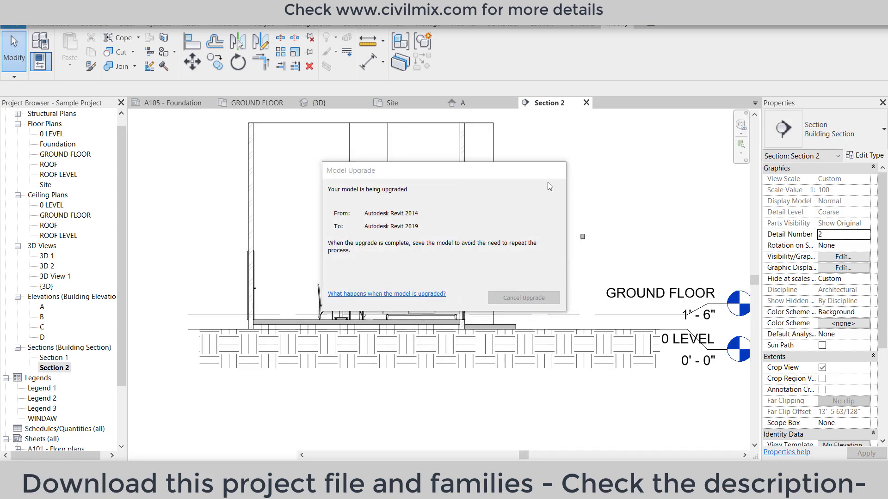
- Open the GROUND FLOOR plan, preview the TV stand turned vertical, then cancel its placement
double_click(84, 154)
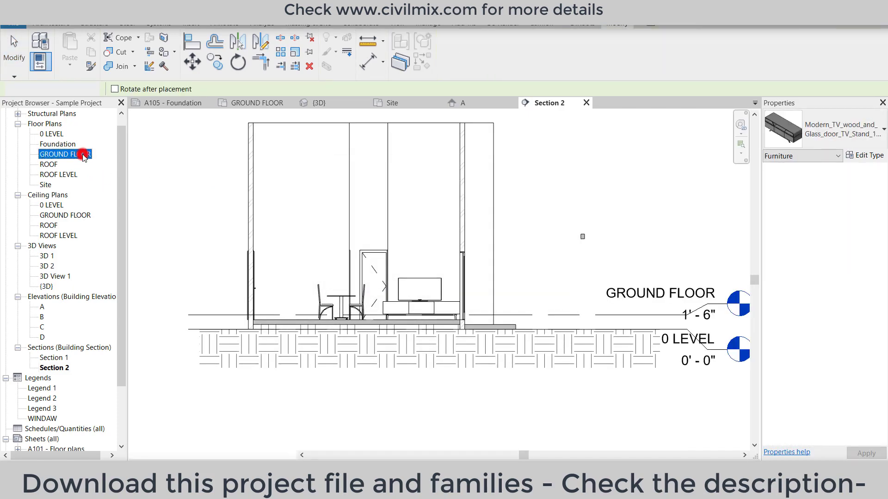
scroll(331, 281, "down", 2)
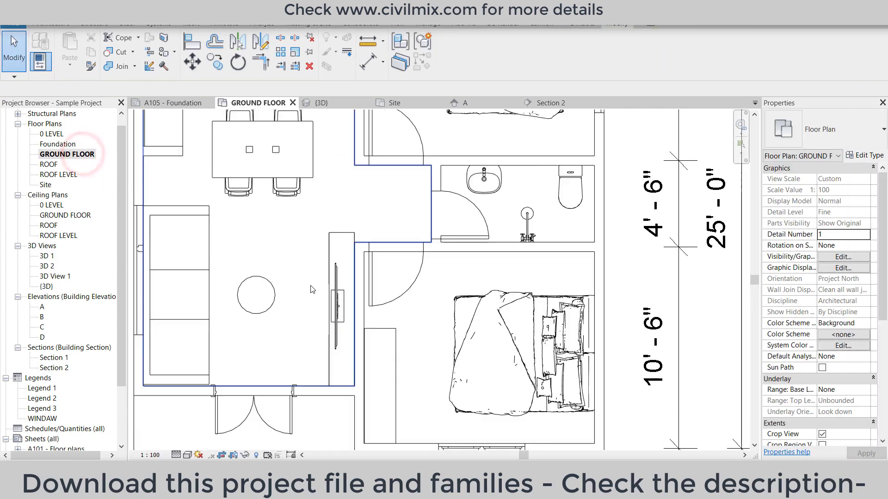
left_click(49, 24)
left_click(130, 43)
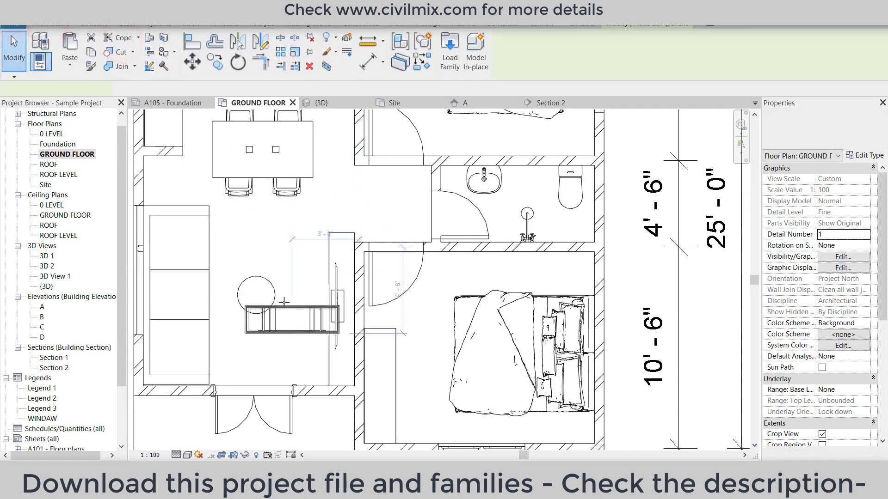
key("space")
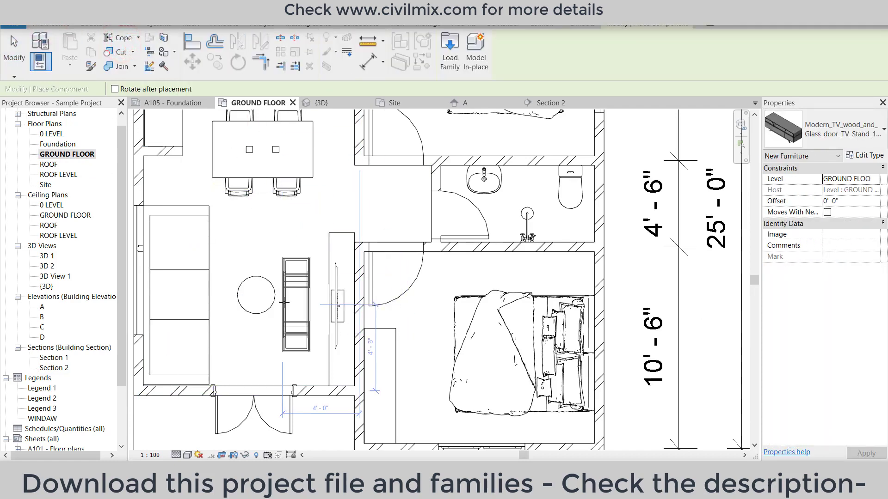
scroll(305, 310, "up", 2)
scroll(298, 317, "up", 1)
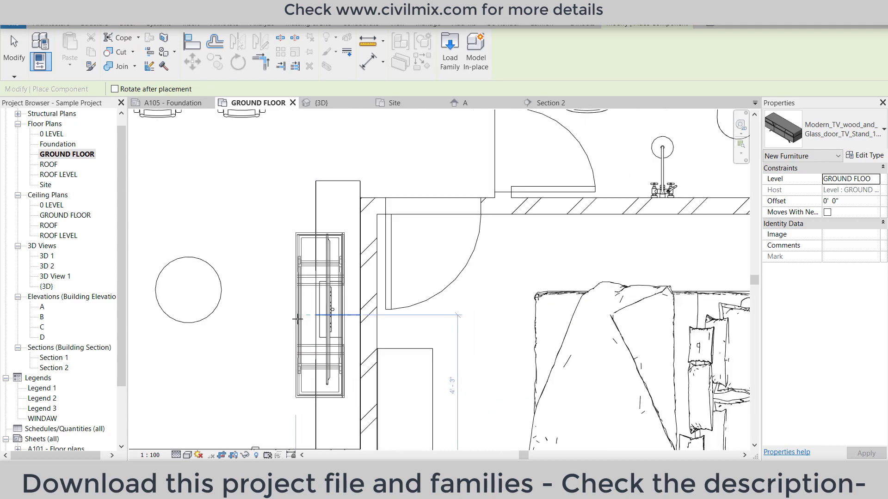
right_click(249, 329)
right_click(270, 329)
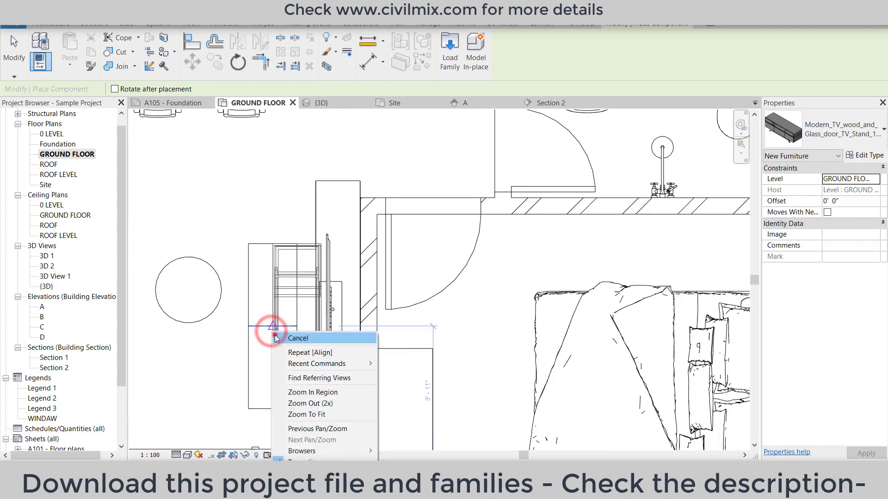
left_click(298, 338)
- Check the rack unit's type properties, then drag the TV stand against the living-room wall
left_click(336, 199)
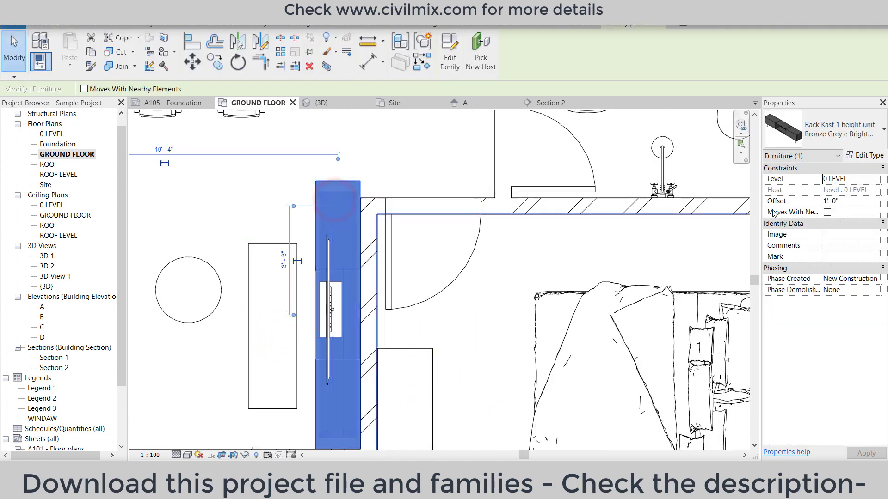
left_click(866, 156)
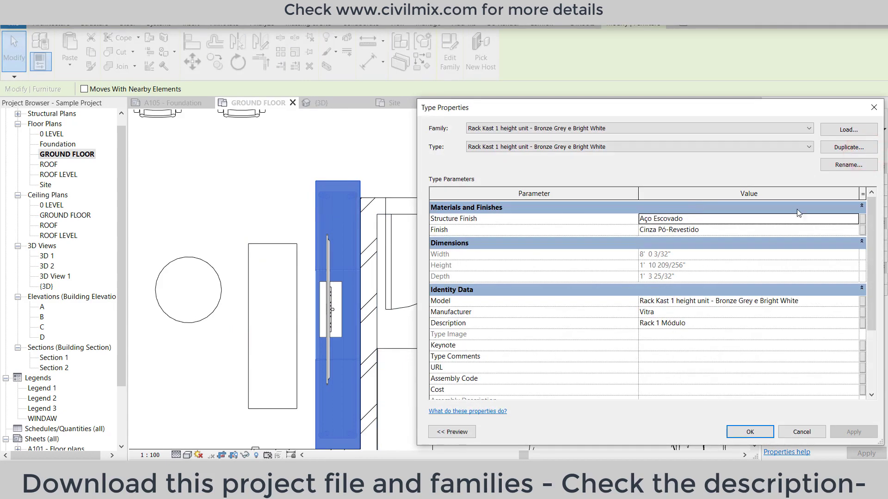
left_click(873, 107)
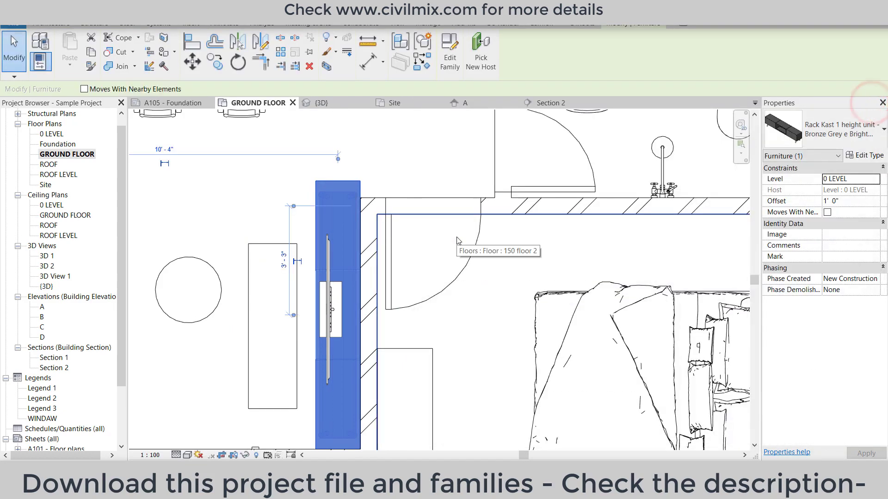
key("Escape")
left_click(285, 288)
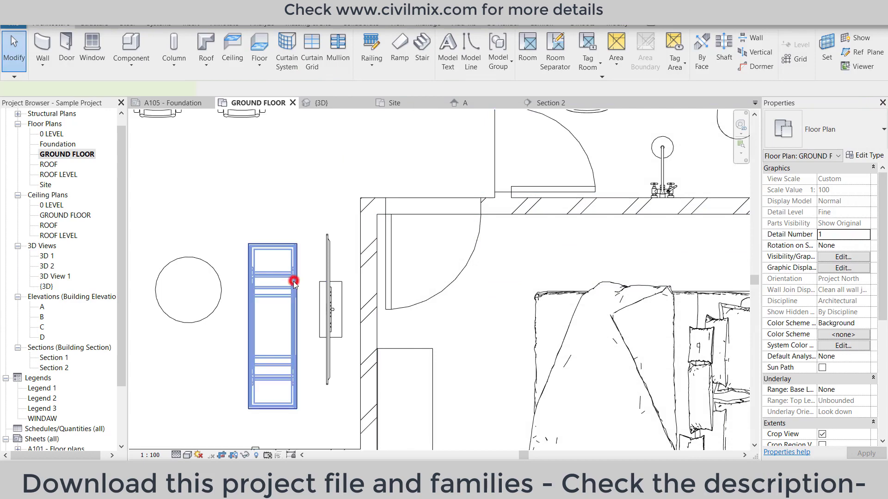
left_click_drag(285, 288, 350, 279)
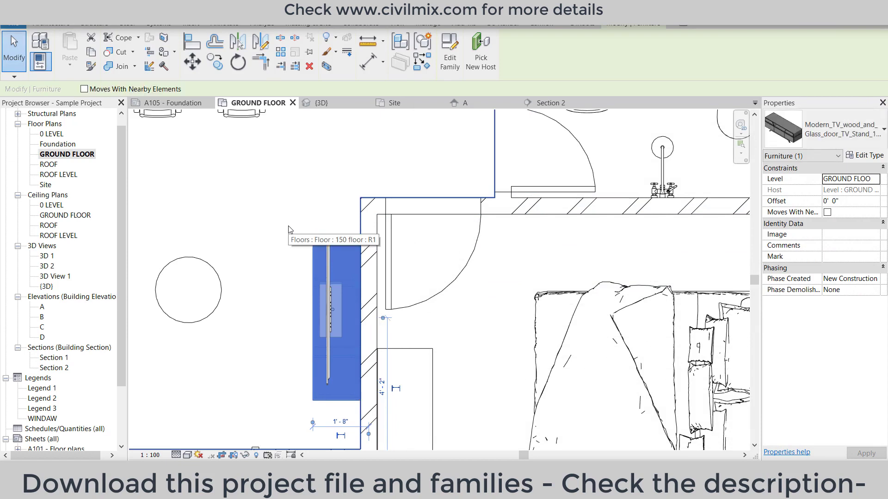
- Nudge the TV stand up twice and set it to 0 LEVEL with a 1' 0" offset
key("Up")
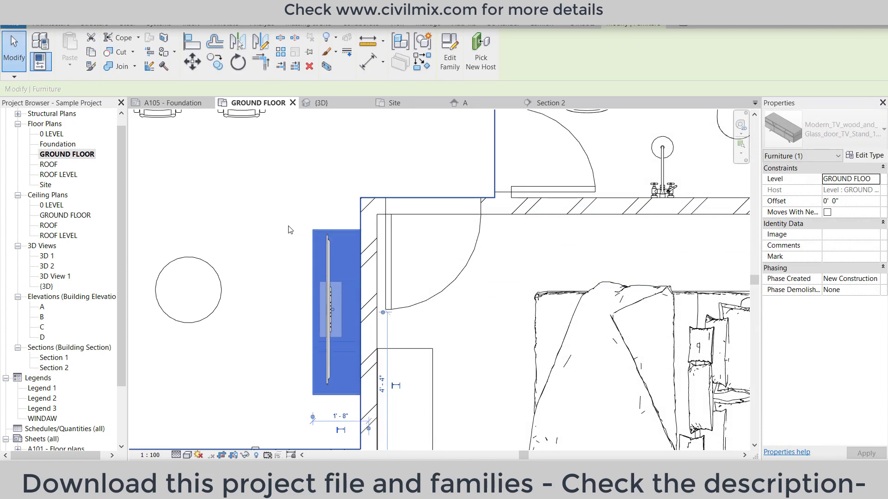
key("Up")
left_click(327, 297)
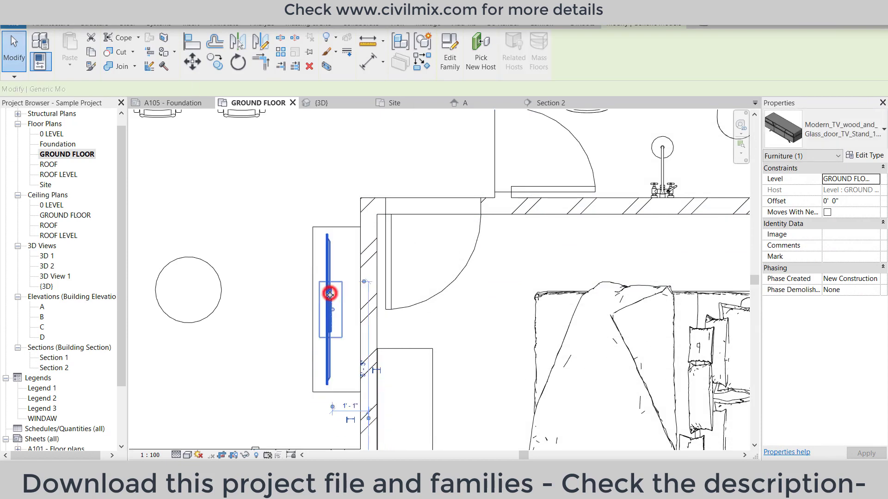
left_click(349, 233)
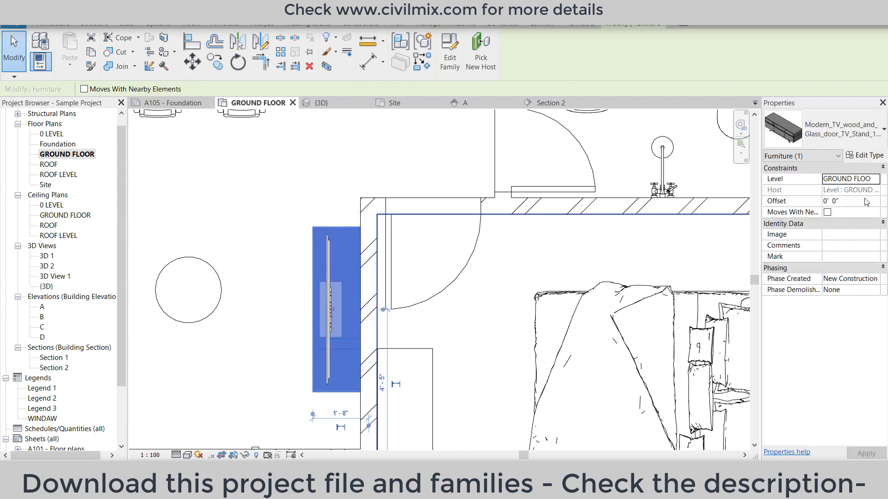
left_click(881, 180)
left_click(855, 195)
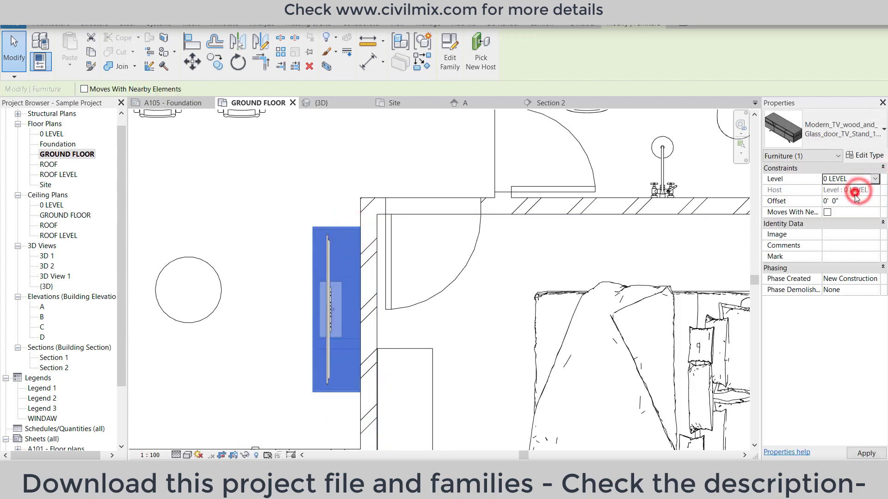
type("1")
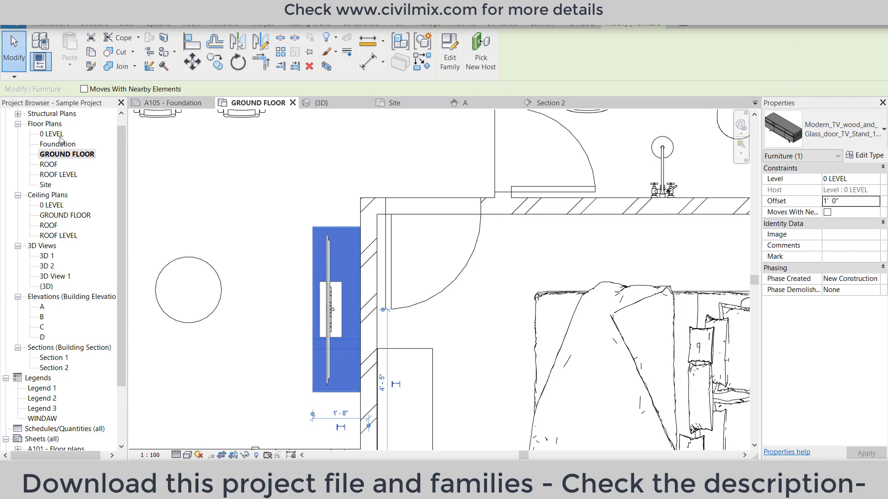
- In Section 2, shift the TV stand and lower the Sony TV onto it
double_click(54, 358)
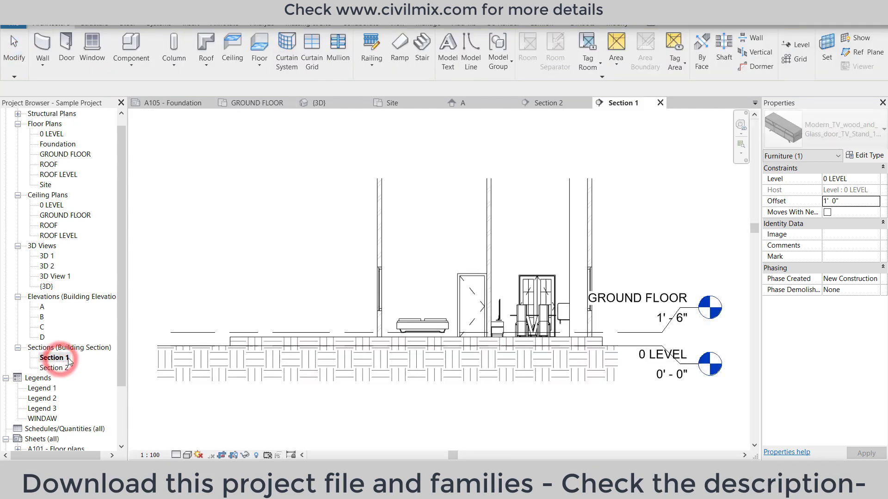
double_click(54, 368)
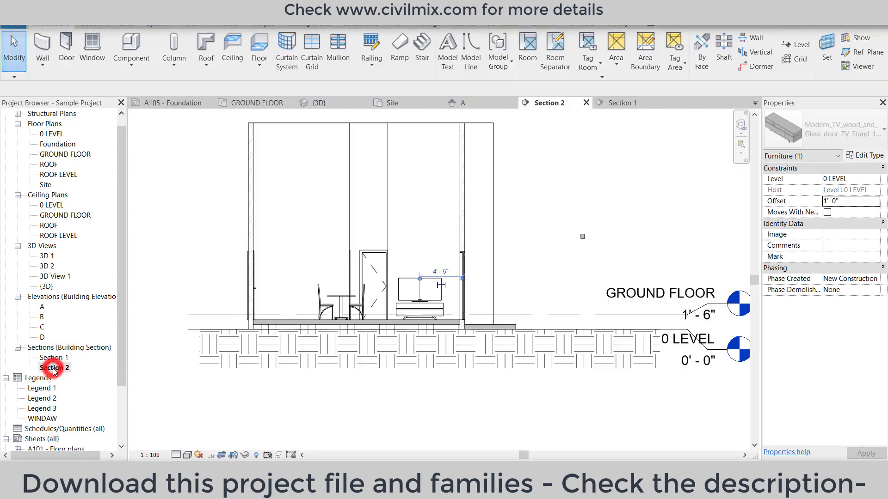
scroll(424, 291, "up", 5)
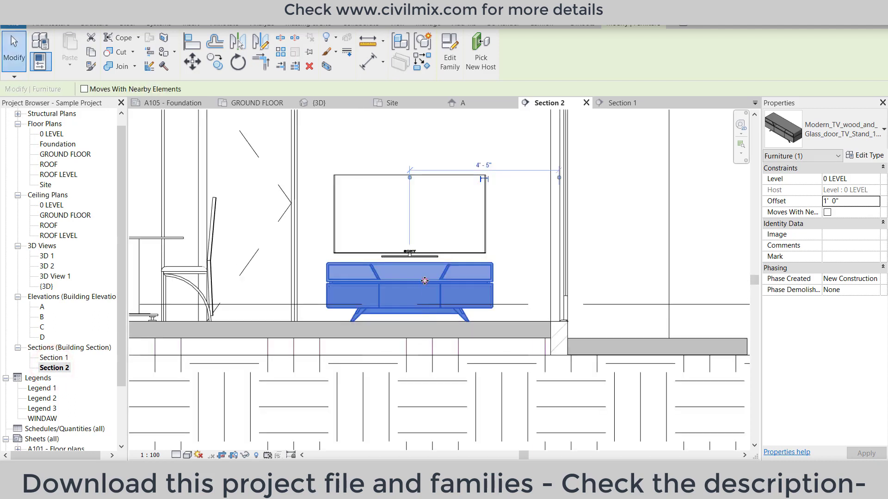
mouse_move(424, 292)
left_mouse_down()
mouse_move(440, 279)
mouse_move(413, 272)
left_mouse_up()
left_click(437, 253)
left_click(449, 322)
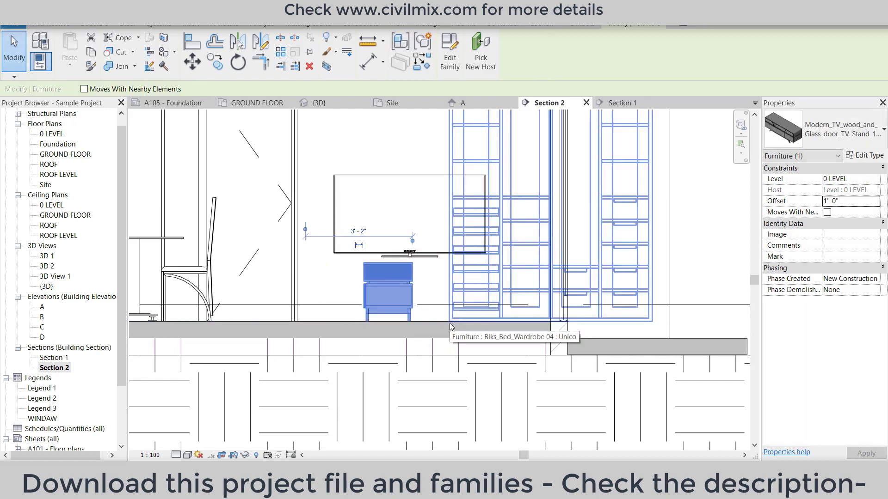
left_click(602, 282)
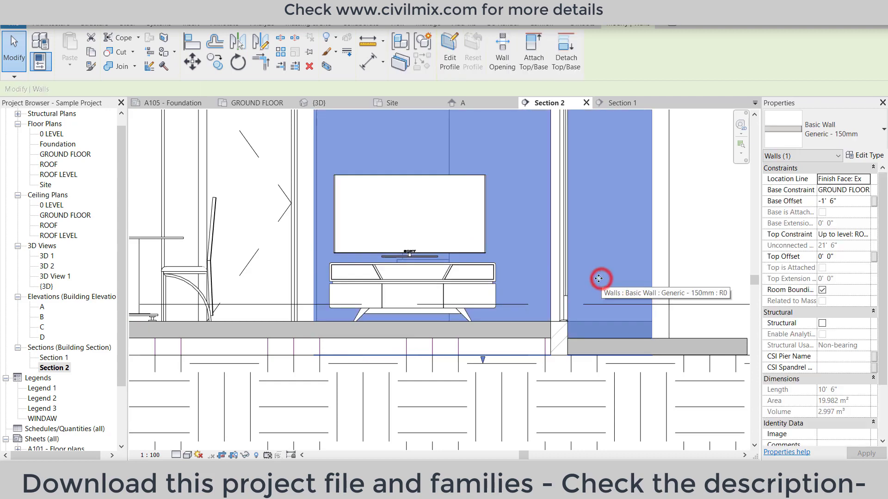
left_click(433, 245)
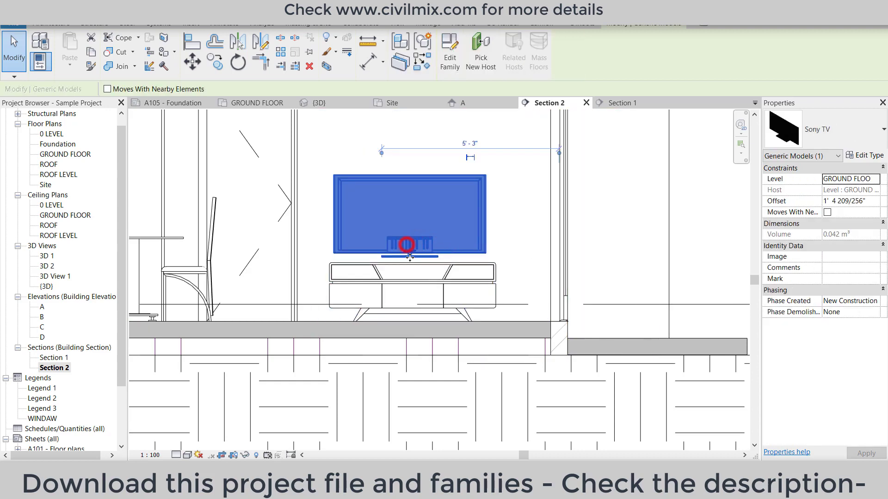
left_click_drag(411, 266, 411, 251)
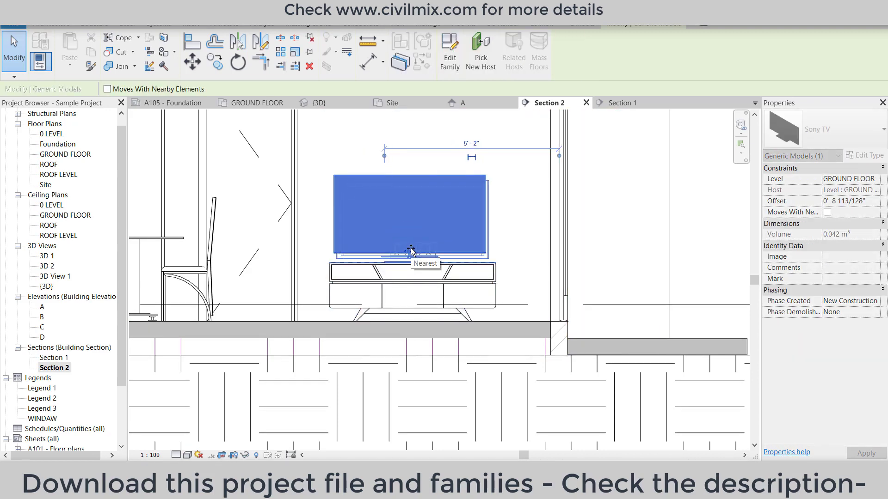
scroll(430, 282, "up", 3)
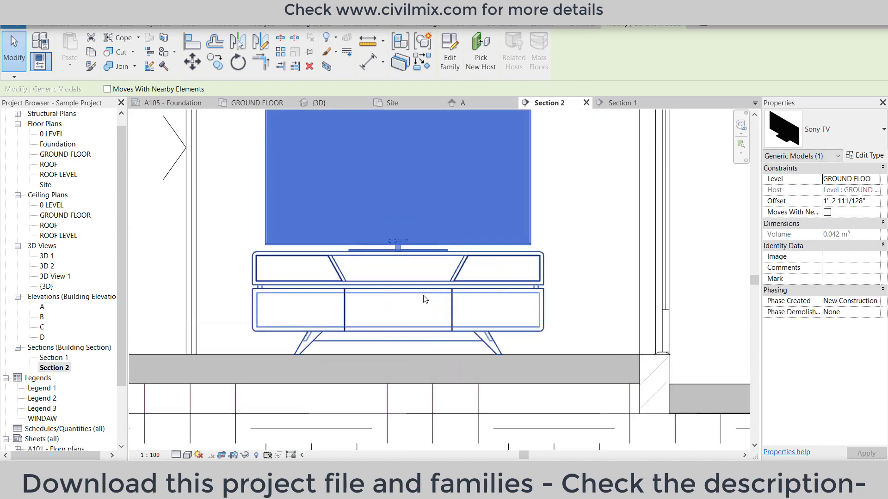
scroll(430, 299, "down", 3)
scroll(508, 277, "down", 2)
left_click(565, 249)
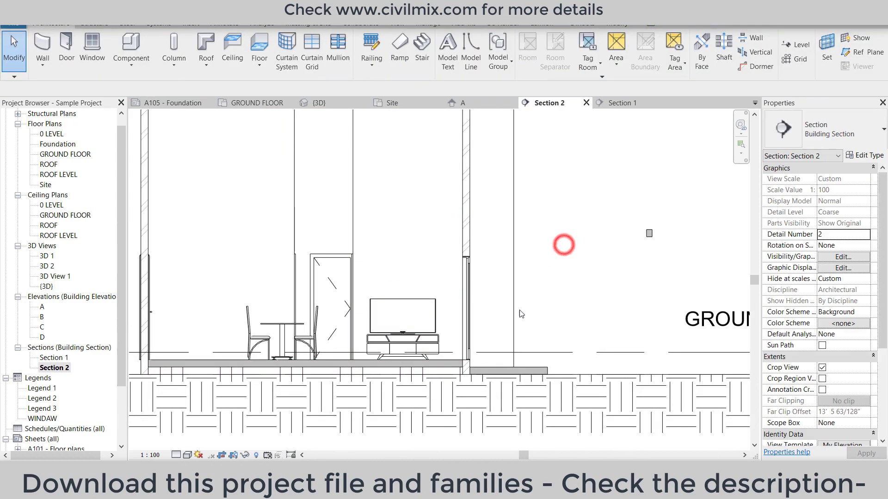
scroll(565, 248, "down", 2)
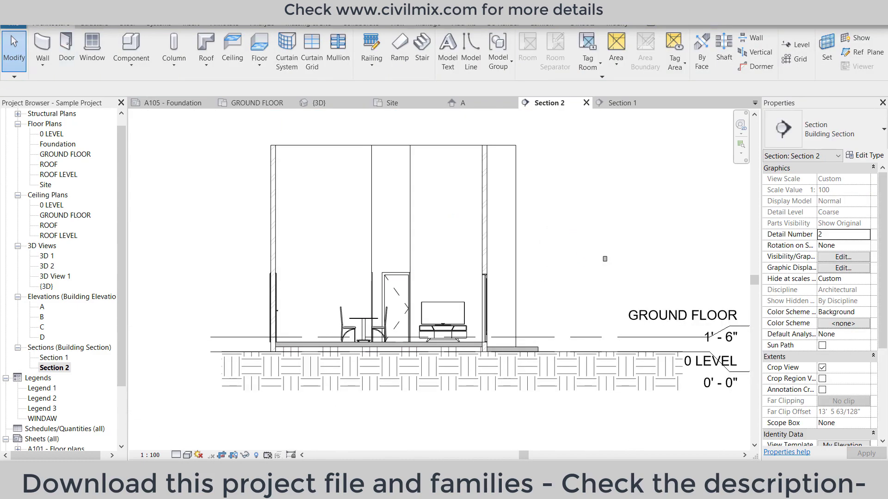
- Zoom in on the furnished living area in the {3D} view
left_click(319, 103)
scroll(497, 342, "up", 2)
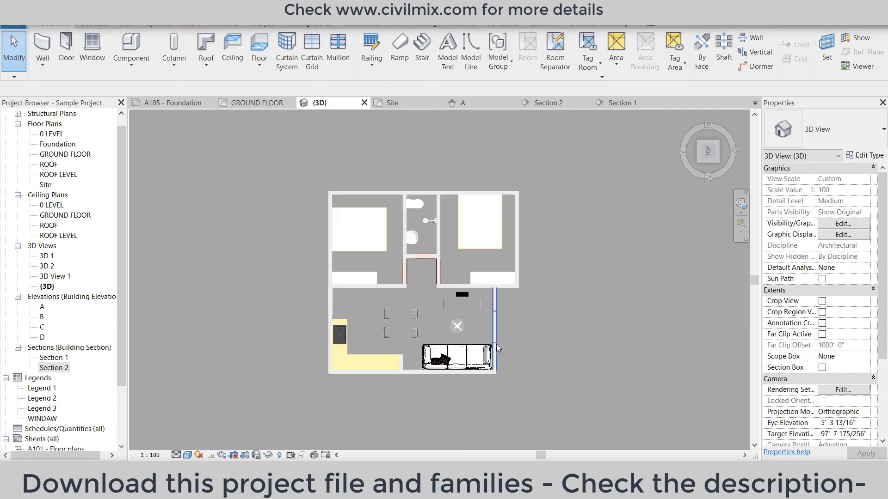
scroll(495, 343, "up", 2)
scroll(263, 380, "up", 2)
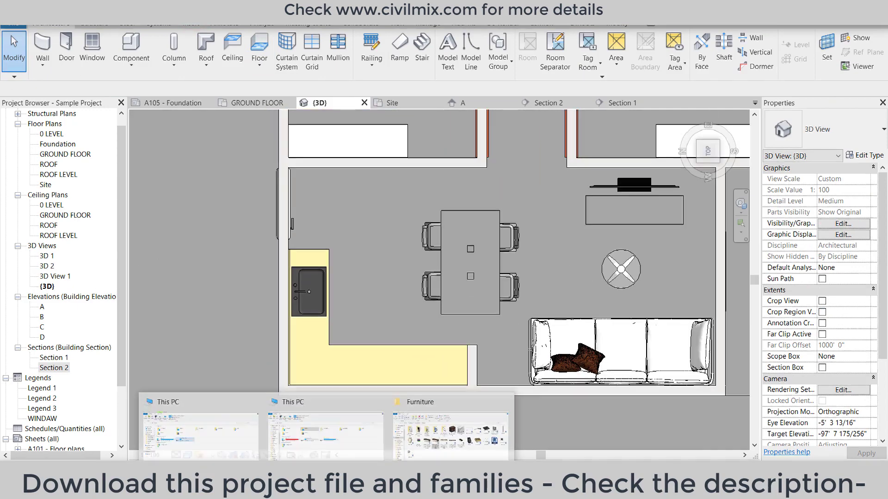
left_click(435, 435)
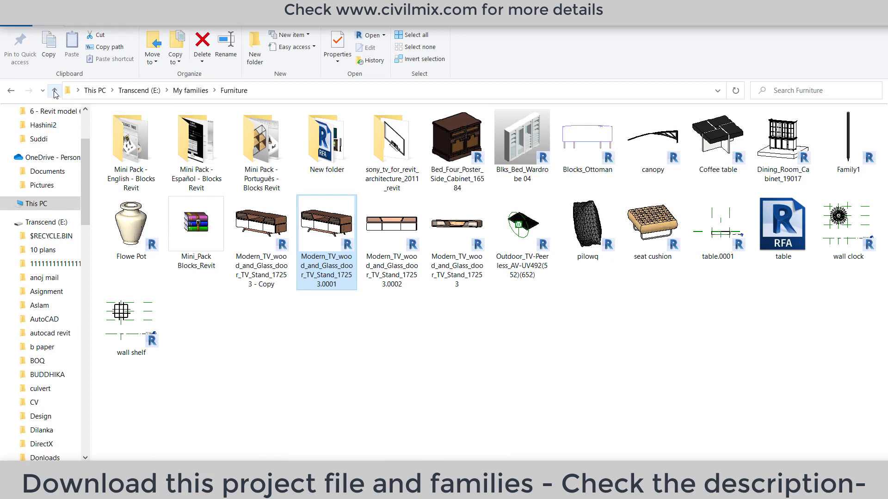
- Drag the wall clock RFA family from the Furniture folder into Revit's 3D view
left_click_drag(846, 221, 477, 455)
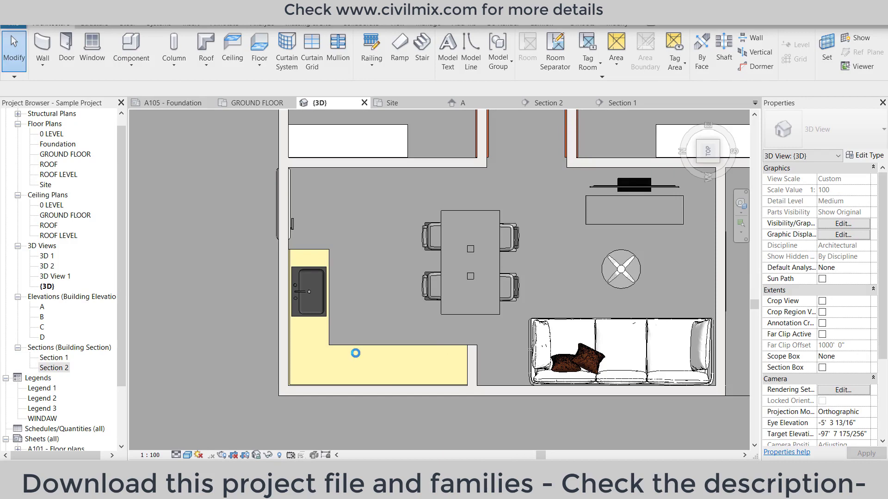
- Zoom to the corridor corner and place the wall clock on the living-room wall
scroll(355, 353, "down", 3)
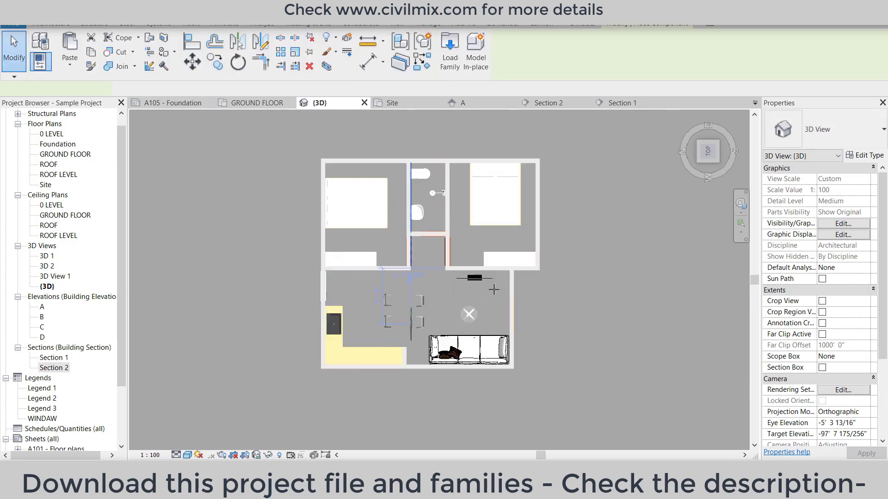
scroll(503, 279, "up", 1)
scroll(360, 281, "up", 1)
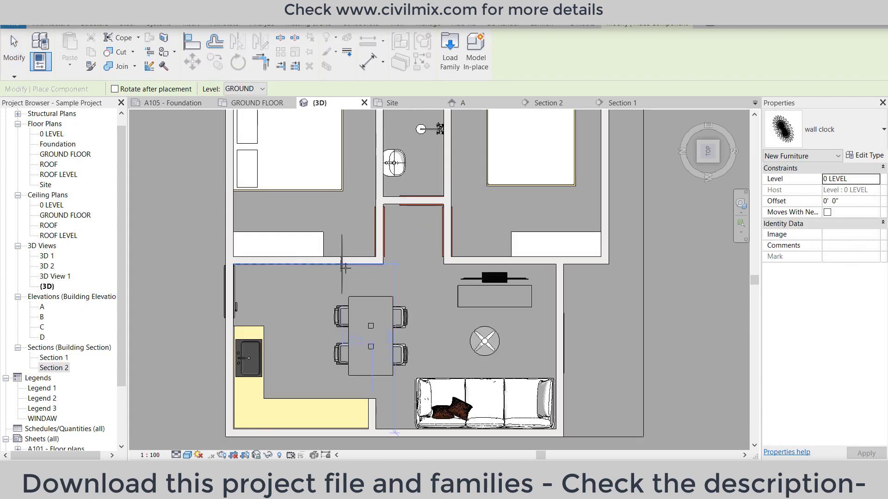
scroll(443, 232, "up", 2)
scroll(443, 233, "up", 2)
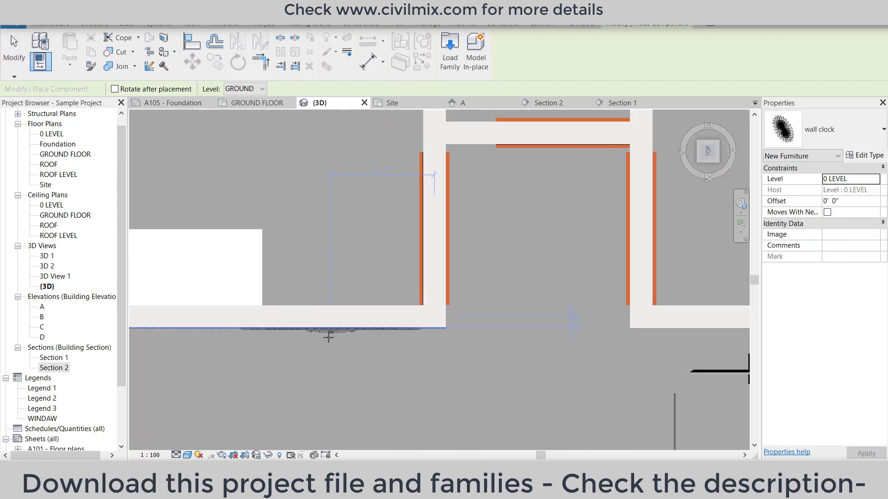
left_click(319, 329)
- End wall clock placement and nudge the TV stand slightly left
scroll(318, 328, "down", 2)
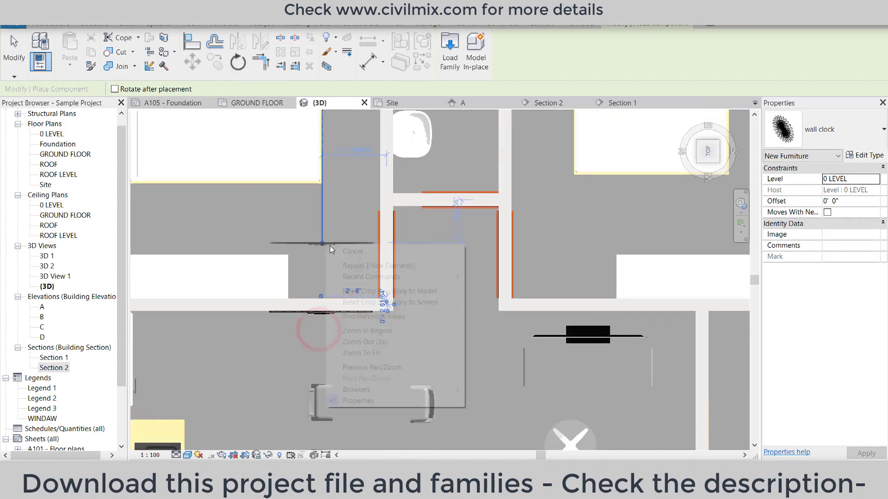
right_click(336, 250)
left_click(354, 256)
left_click(567, 374)
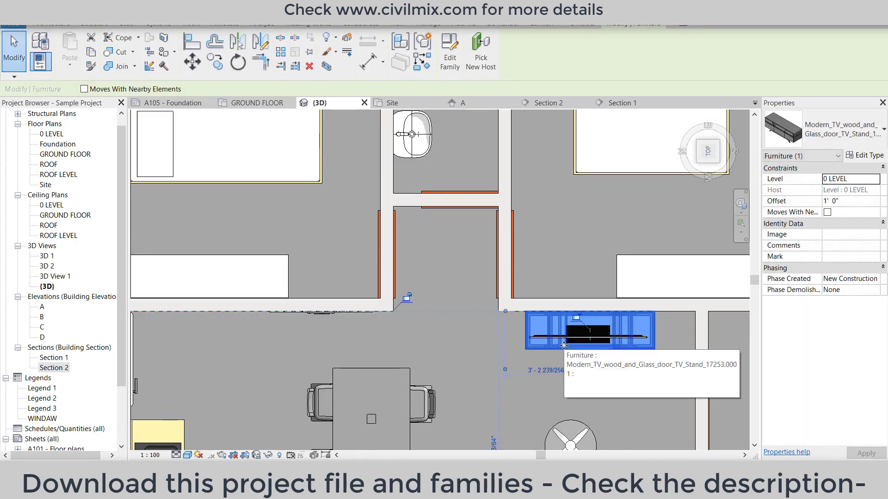
scroll(563, 346, "up", 2)
key("Left")
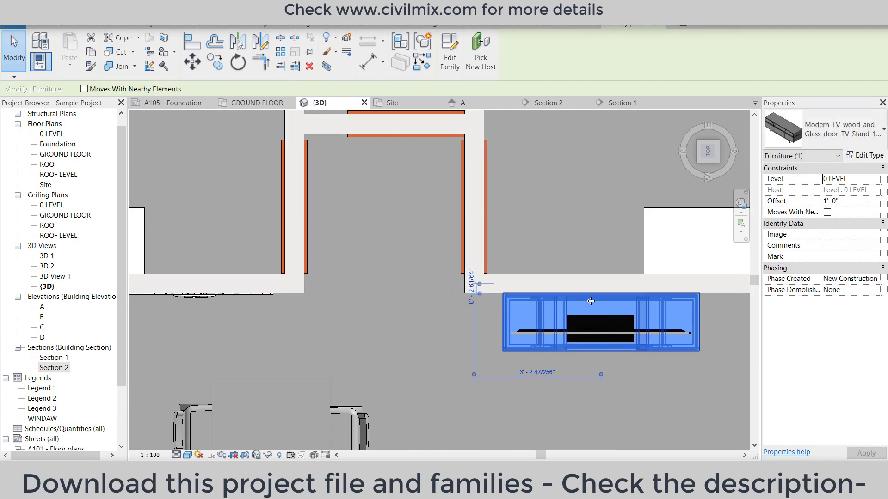
scroll(577, 324, "down", 2)
- Move the round Austen table closer to the TV stand, then pan toward the bedrooms
left_click(579, 326)
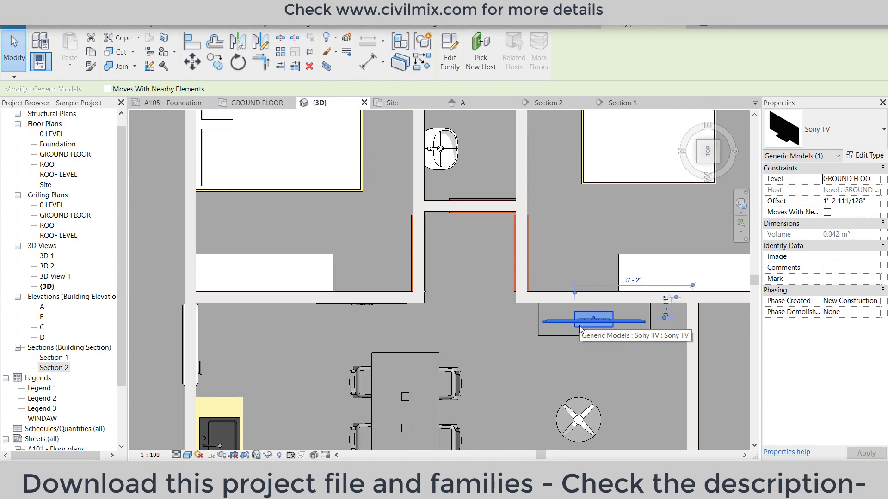
scroll(565, 352, "down", 3)
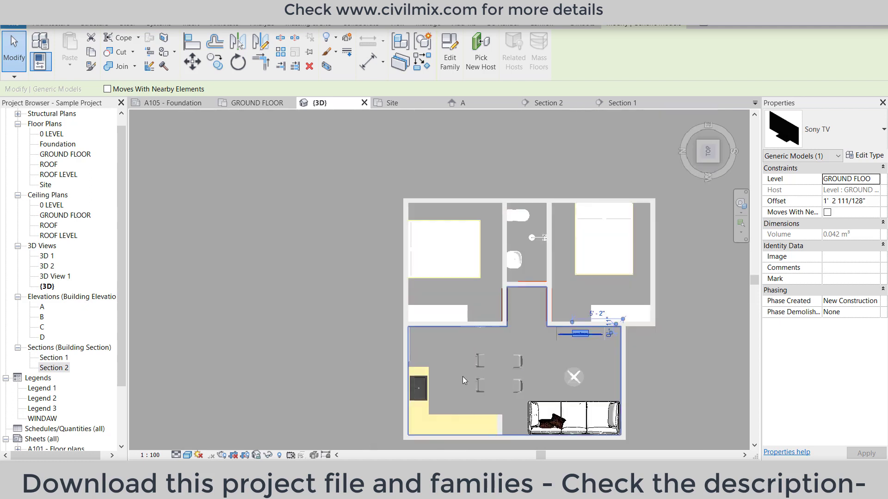
scroll(567, 355, "up", 2)
mouse_move(579, 399)
left_mouse_down()
mouse_move(602, 398)
mouse_move(587, 395)
left_mouse_up()
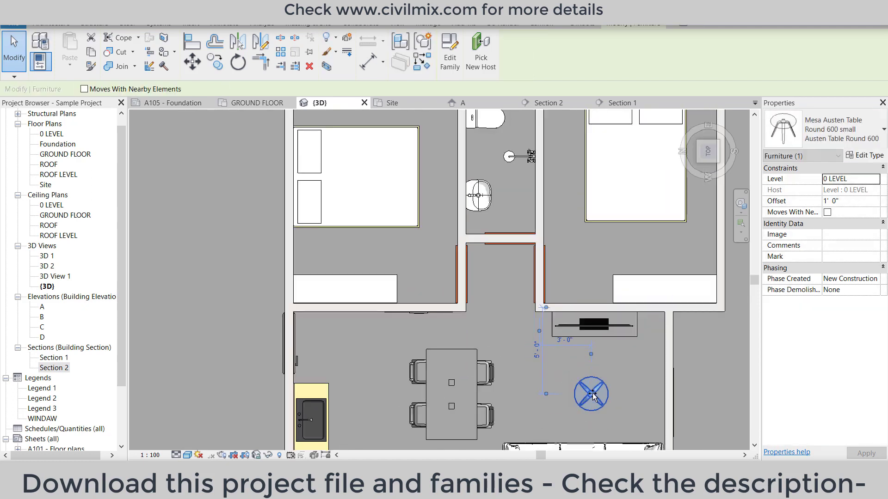
scroll(562, 395, "down", 2)
middle_click_drag(528, 322, 513, 377)
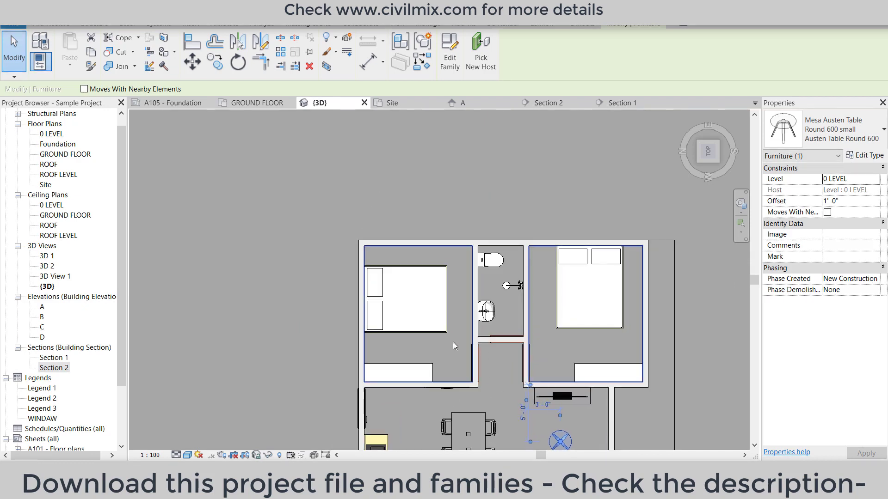
scroll(450, 332, "down", 1)
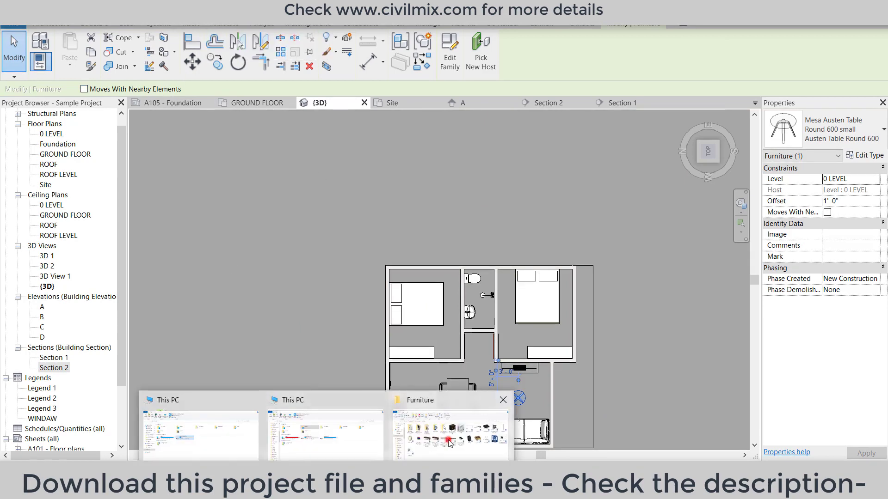
- Open Mini Pack - Português - Blocks Revit in large icons and drag Blks_Veg_Suporte Botânico de Hera into Revit
left_click(448, 440)
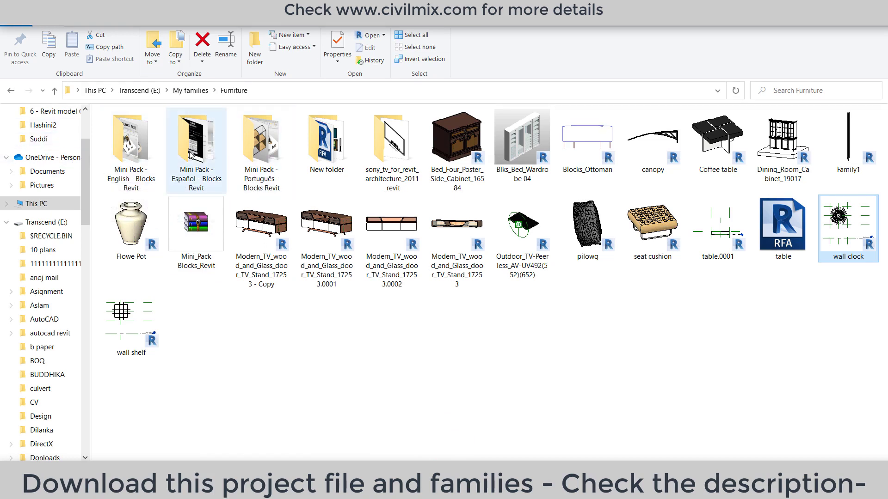
left_click(232, 166)
double_click(232, 166)
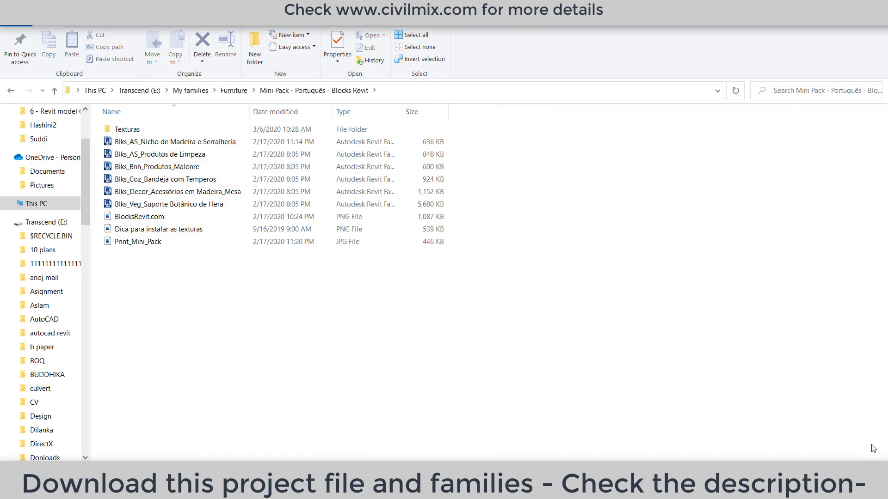
key("ctrl+shift+2")
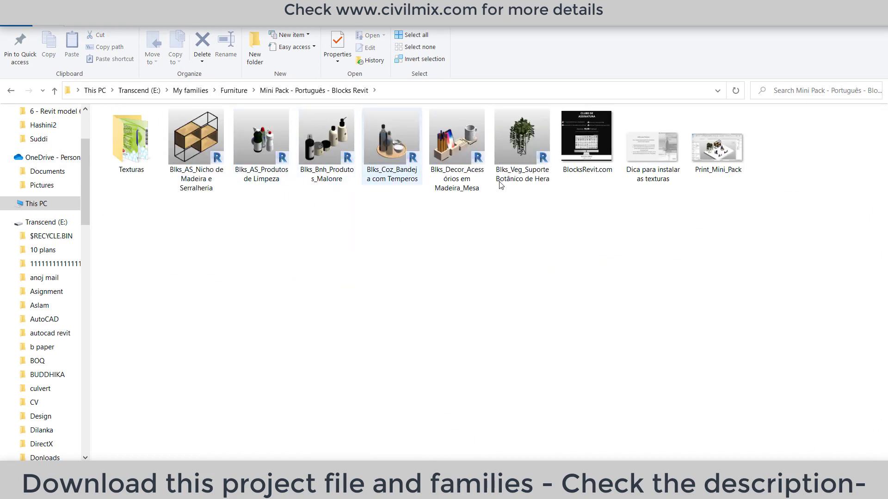
mouse_move(520, 136)
left_mouse_down()
mouse_move(526, 460)
mouse_move(521, 390)
left_mouse_up()
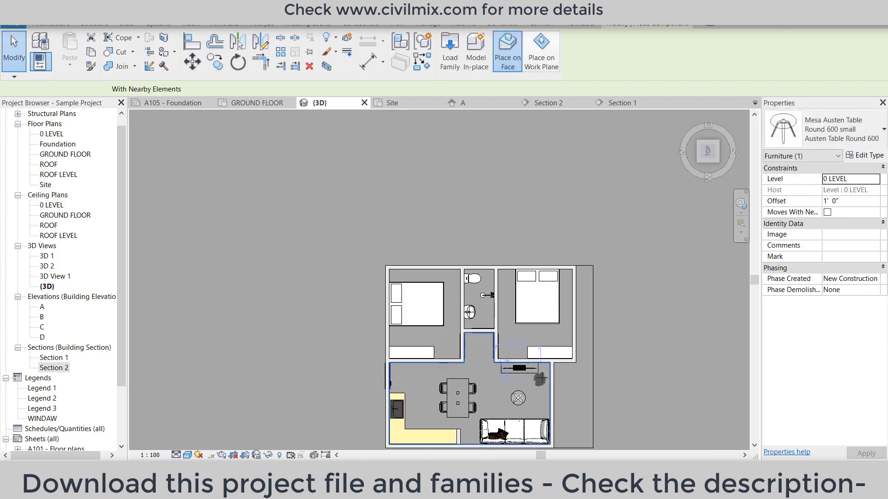
- Place the Blks_Veg_Suporte plant beside the TV stand and exit placement mode
scroll(544, 370, "up", 2)
scroll(550, 363, "up", 3)
scroll(554, 357, "up", 2)
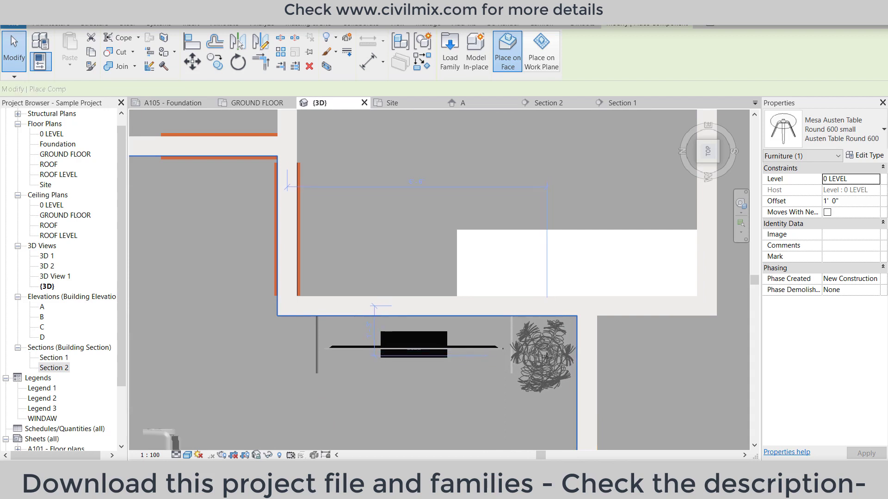
scroll(548, 359, "up", 1)
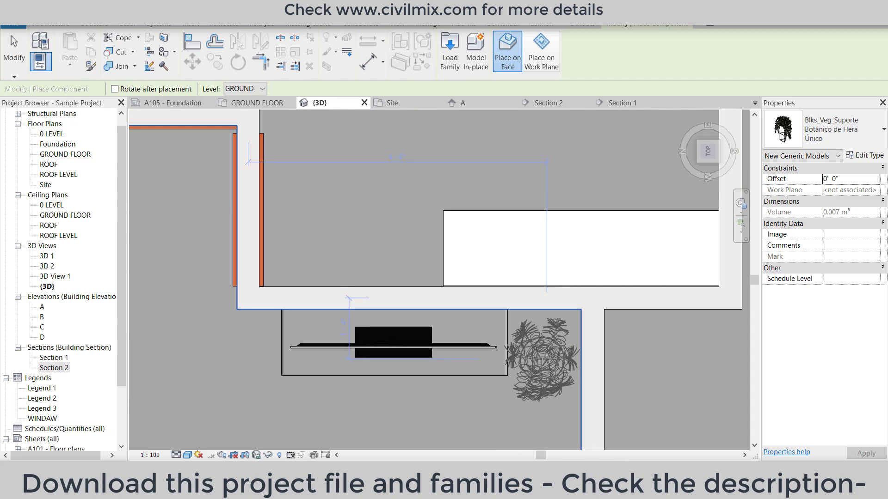
left_click(545, 357)
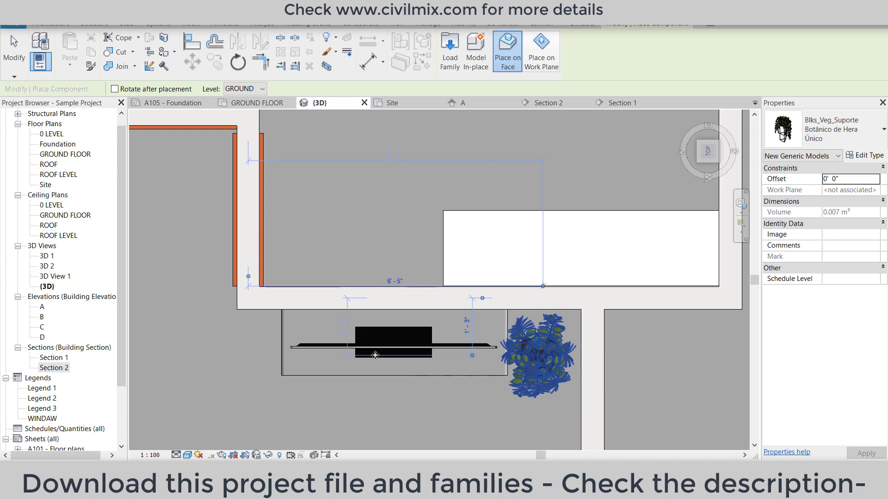
right_click(204, 349)
left_click(243, 193)
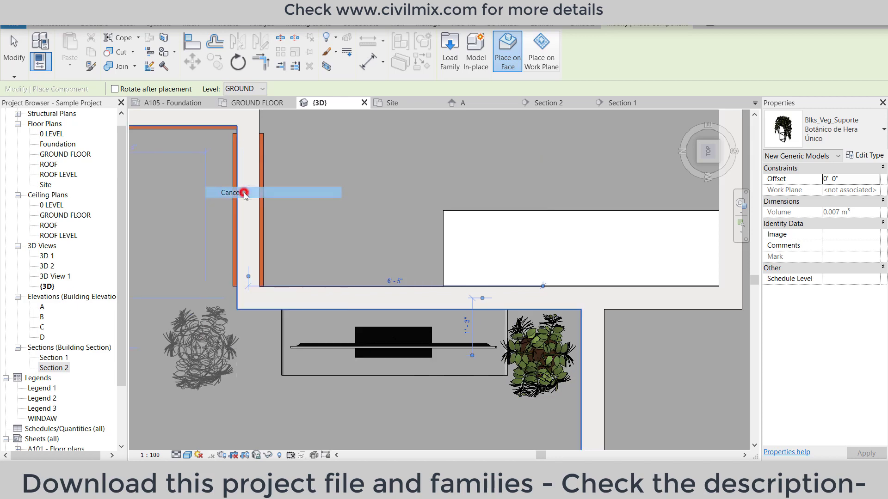
right_click(234, 222)
left_click(243, 227)
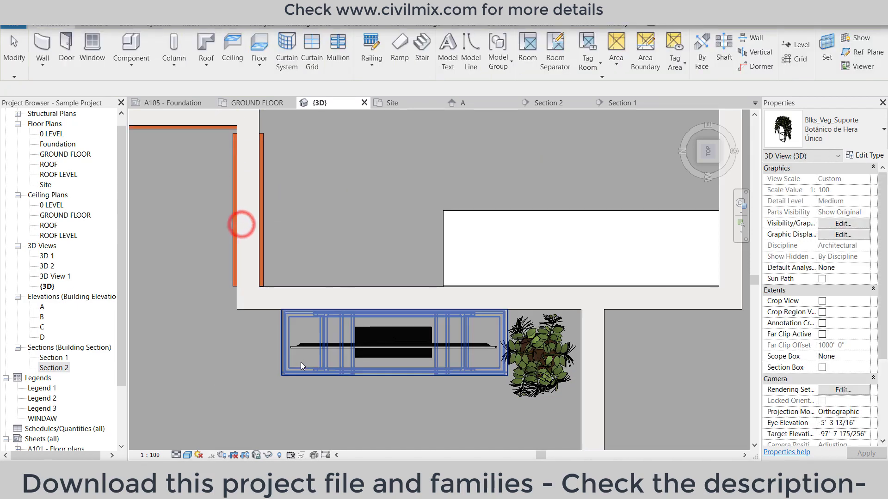
- Shift the TV stand and Sony TV left, settle the plant beside them, and open Section 2
left_click(301, 362)
left_click_drag(308, 364, 281, 362)
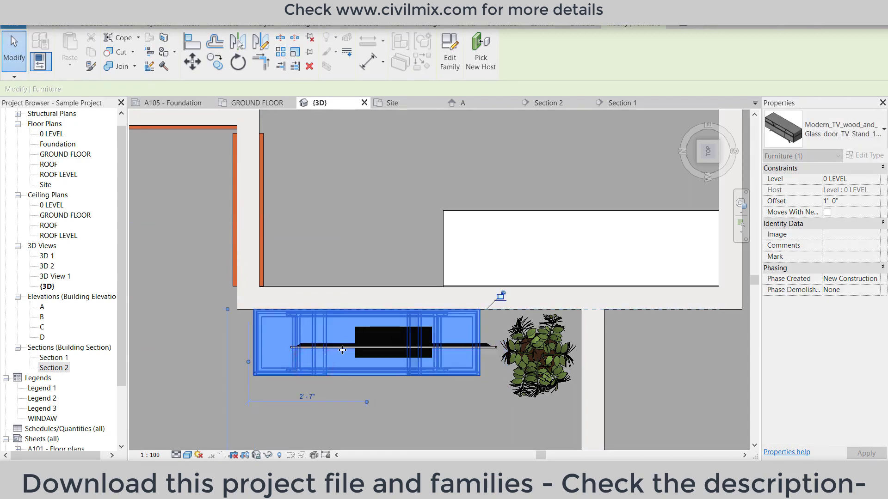
left_click(373, 342)
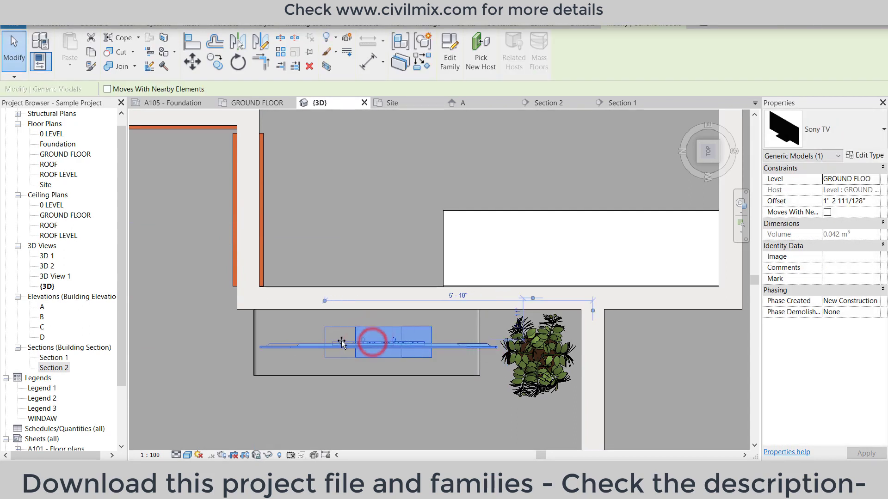
left_click_drag(342, 342, 345, 340)
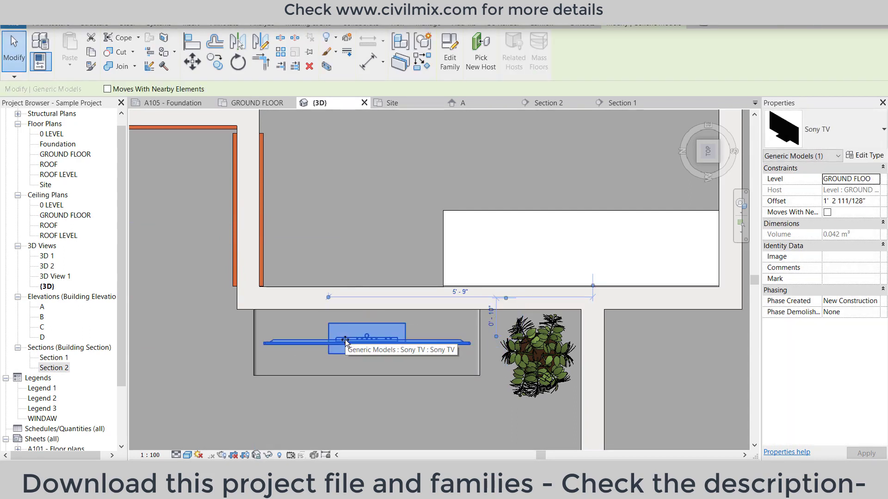
left_click(520, 351)
left_click_drag(520, 351, 511, 361)
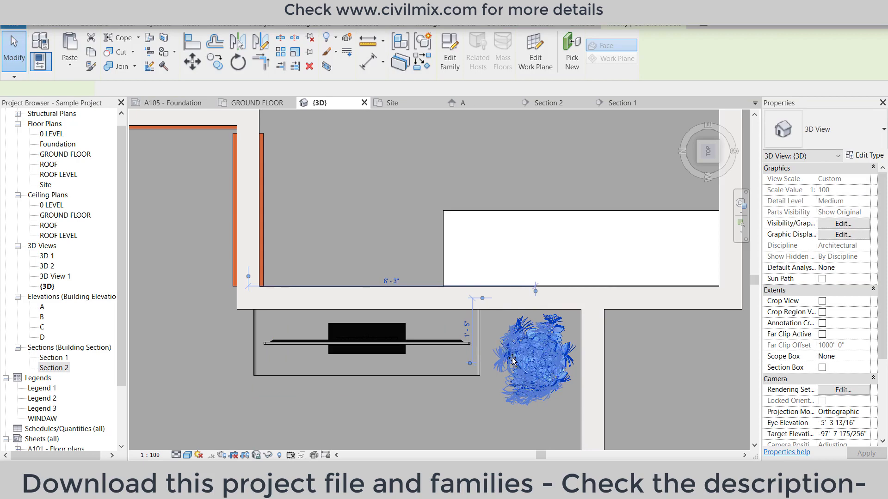
left_click_drag(512, 360, 525, 368)
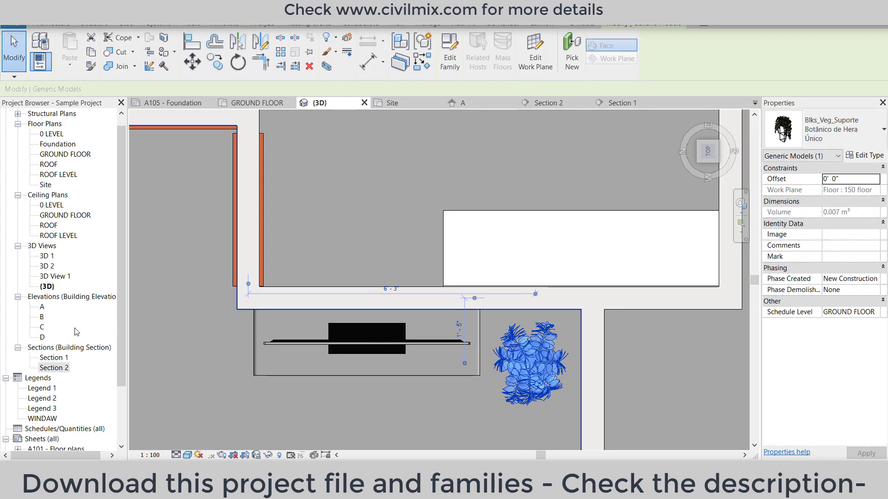
double_click(50, 372)
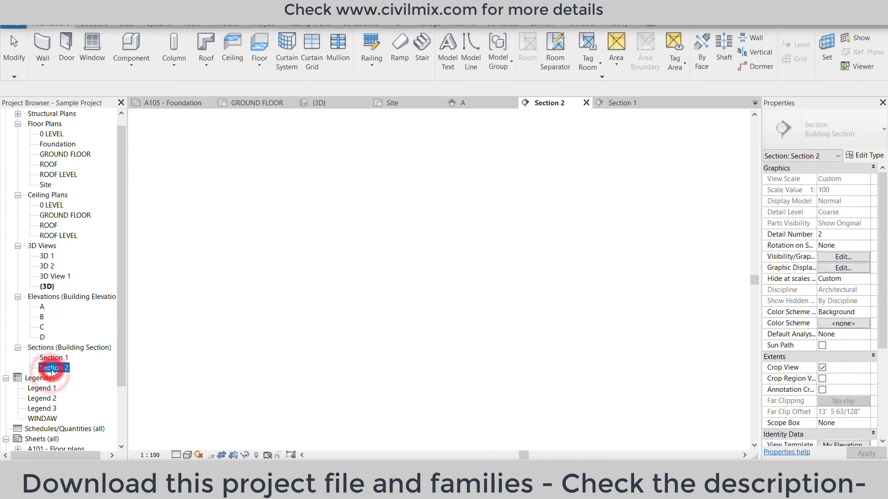
- Finish checking the plant beside the TV stand and clear the selection
scroll(482, 326, "up", 1)
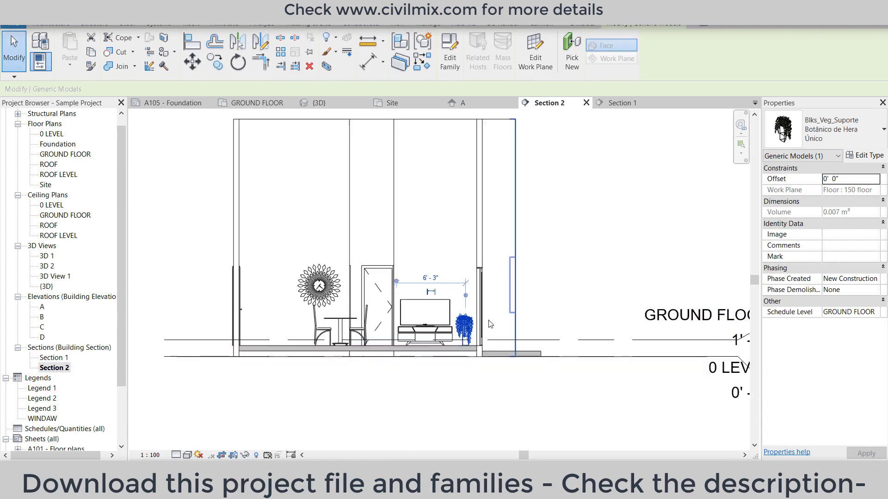
scroll(481, 326, "up", 1)
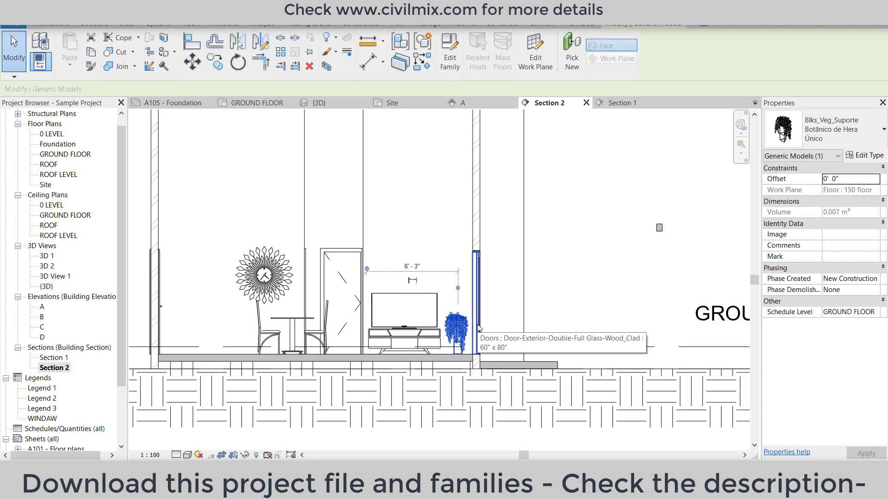
scroll(479, 326, "down", 1)
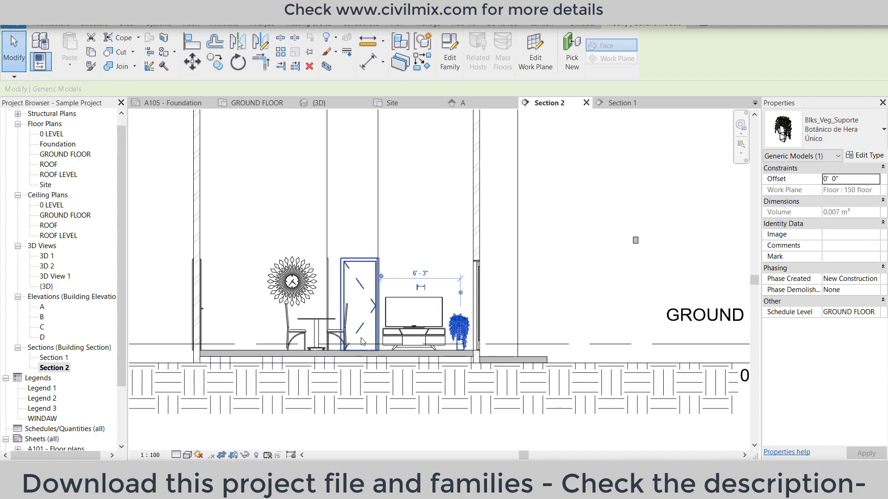
key("Escape")
scroll(340, 386, "down", 2)
scroll(340, 386, "down", 1)
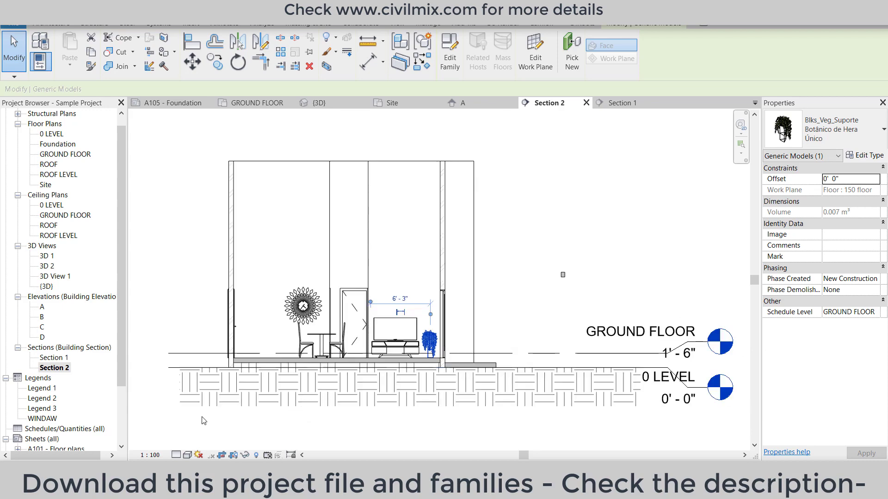
- Return to the 3D Top view and frame the whole furnished ground floor
left_click(319, 103)
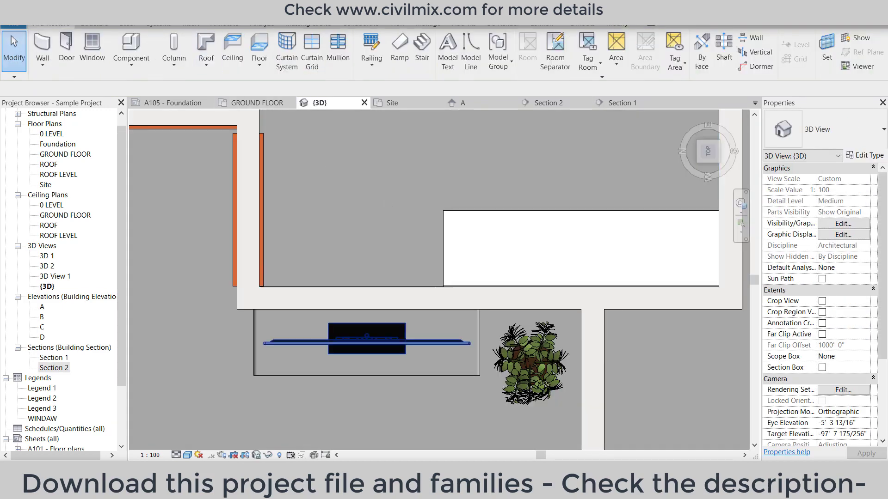
scroll(246, 392, "down", 2)
scroll(246, 392, "down", 2)
scroll(246, 392, "down", 1)
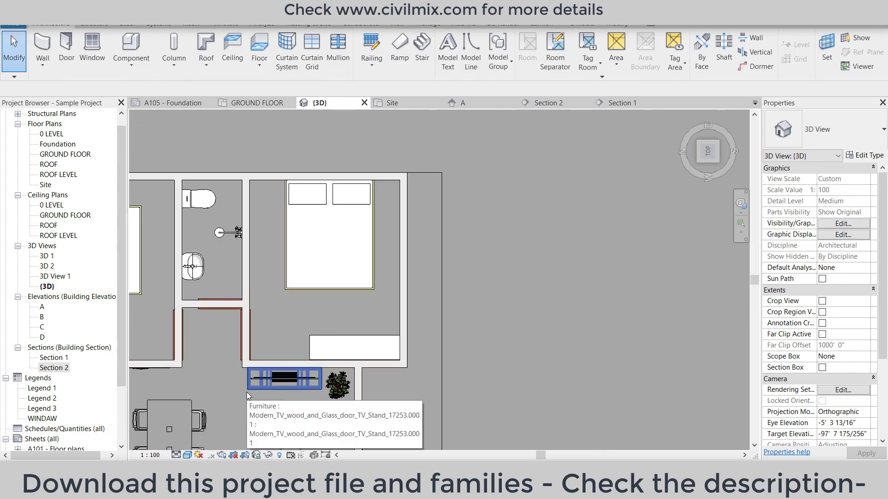
scroll(246, 392, "down", 1)
scroll(246, 392, "down", 1)
mouse_move(246, 392)
middle_mouse_down()
mouse_move(276, 316)
mouse_move(276, 255)
middle_mouse_up()
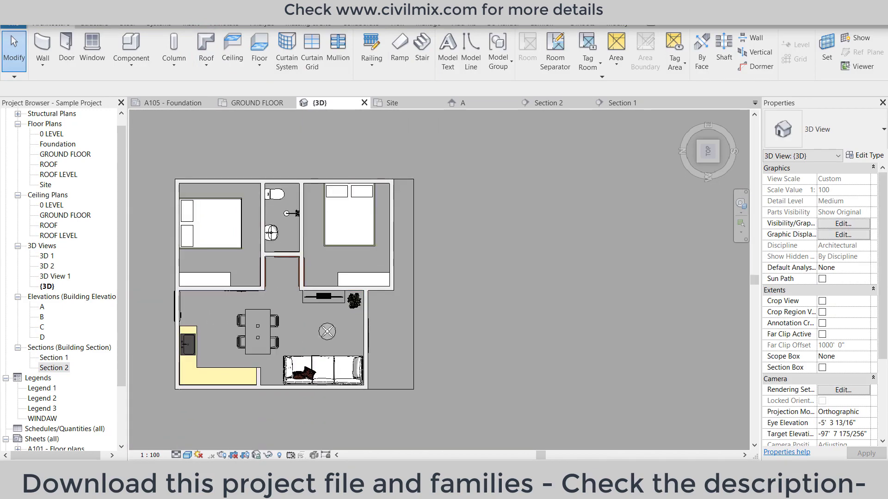
- Browse to My families > Kitchen > Share_09_kitchen equipment in File Explorer
left_click(444, 441)
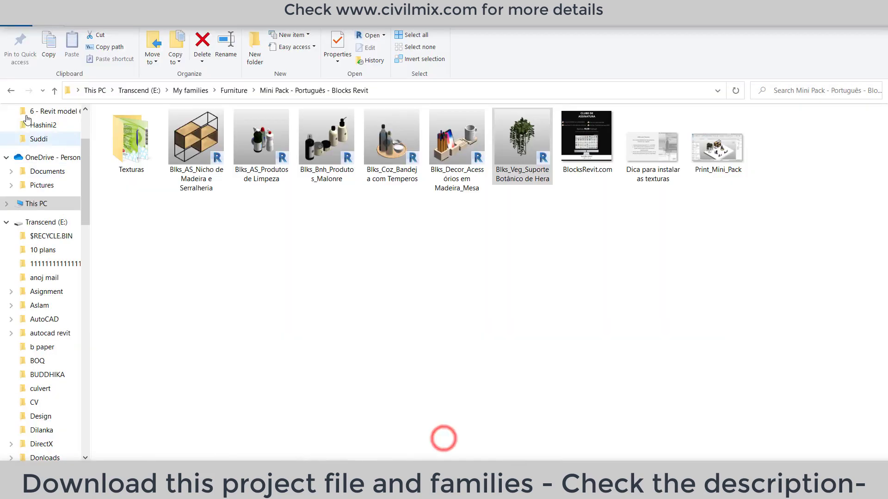
left_click(55, 91)
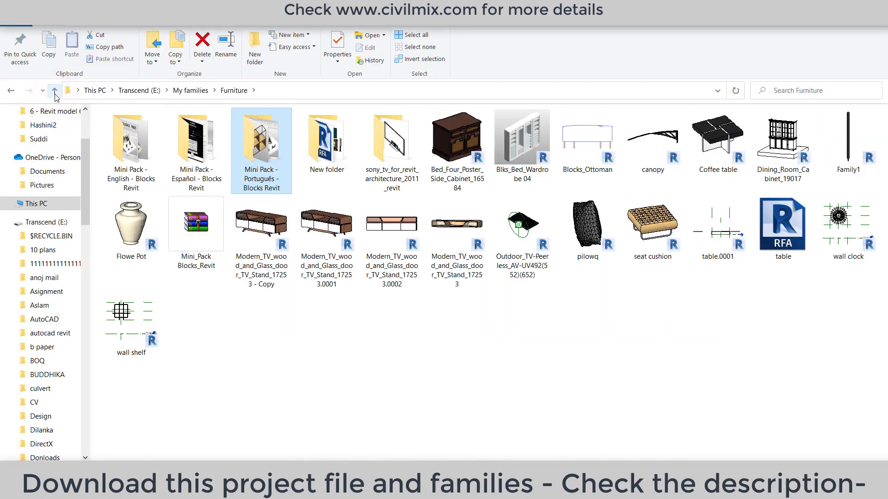
left_click(55, 91)
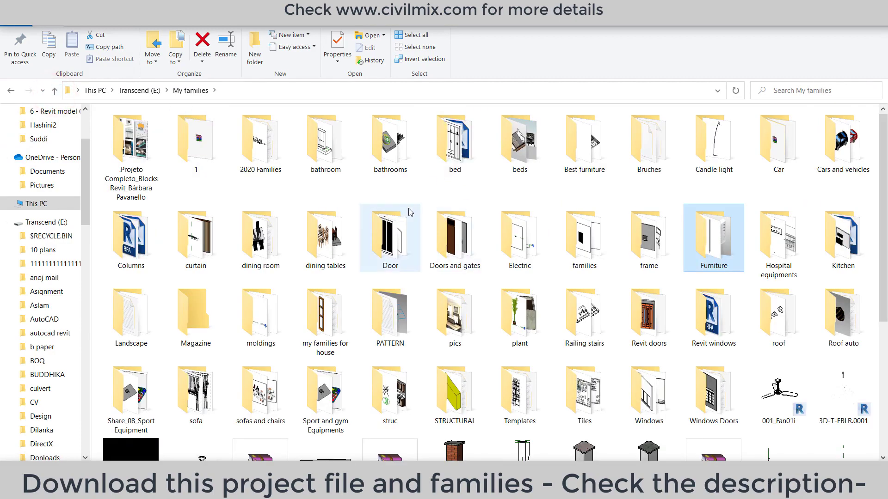
key("super+Down")
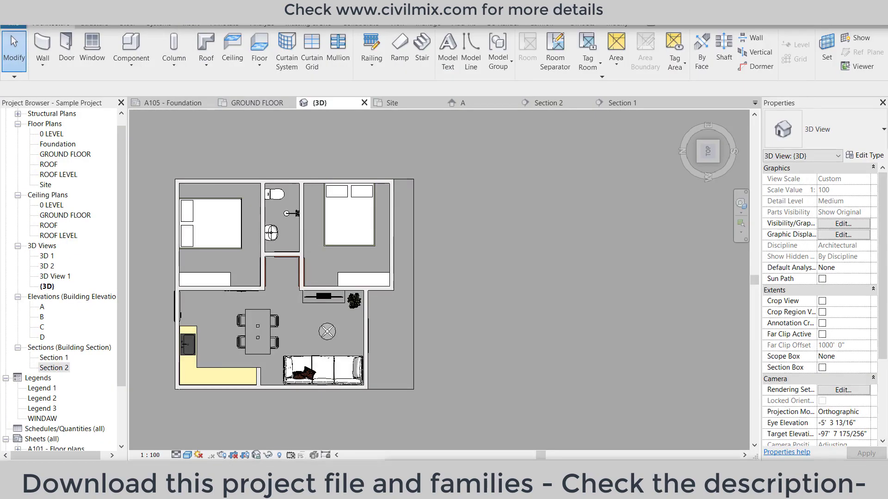
key("super+Up")
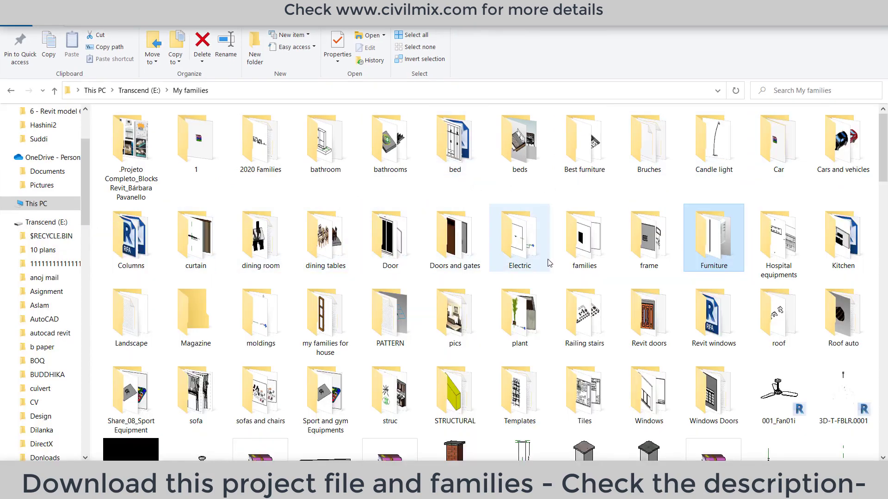
double_click(827, 231)
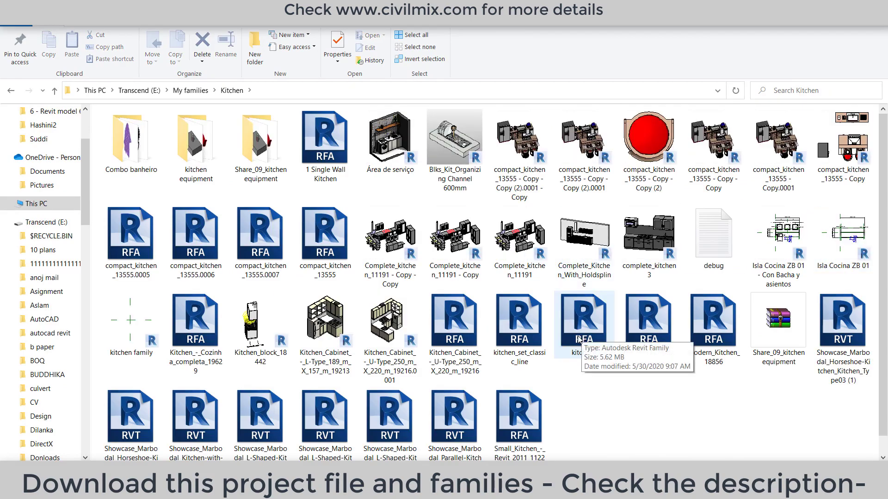
left_click(258, 146)
double_click(257, 146)
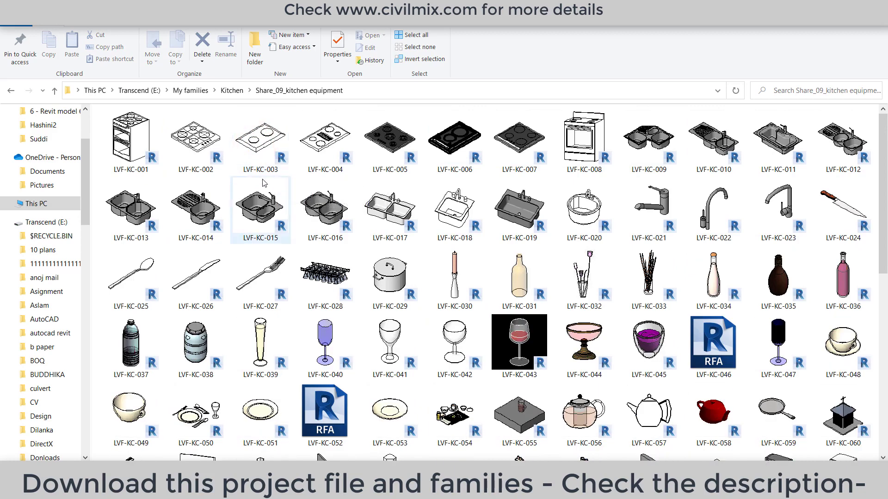
- Drag the LVF-KC-005 cooktop family from the folder into the Revit project
scroll(280, 268, "down", 5)
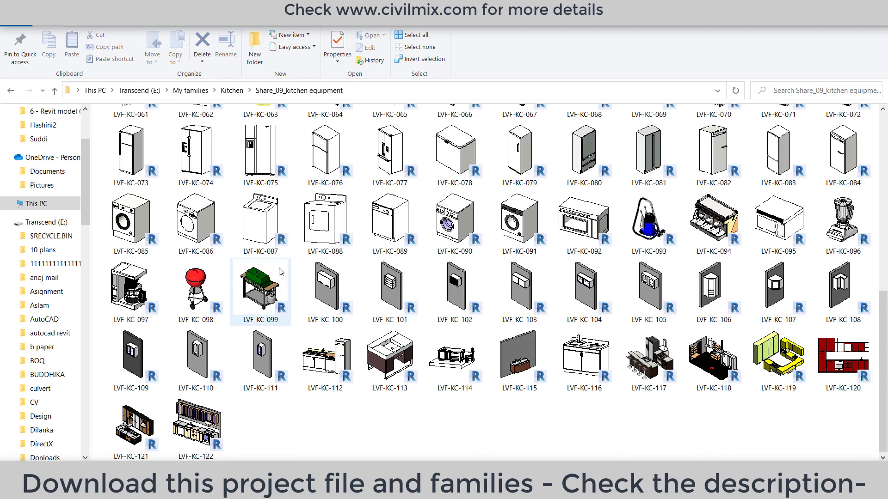
scroll(281, 272, "up", 3)
scroll(277, 277, "up", 2)
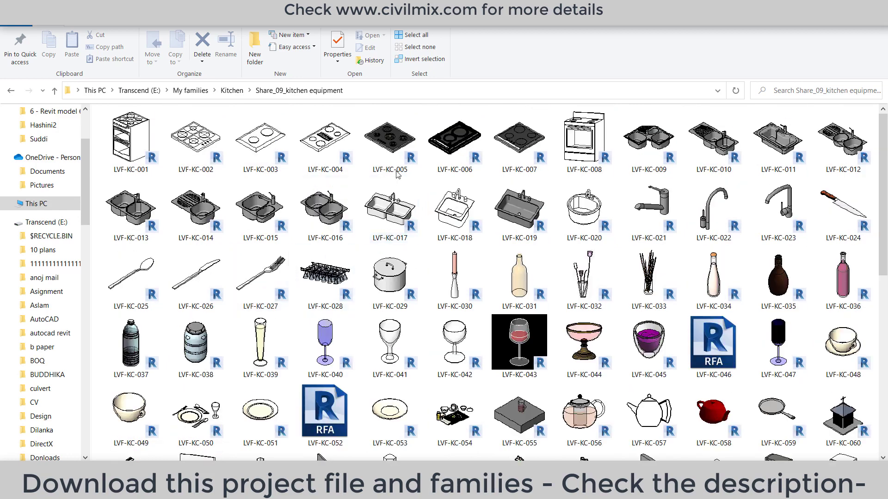
left_click_drag(370, 141, 400, 227)
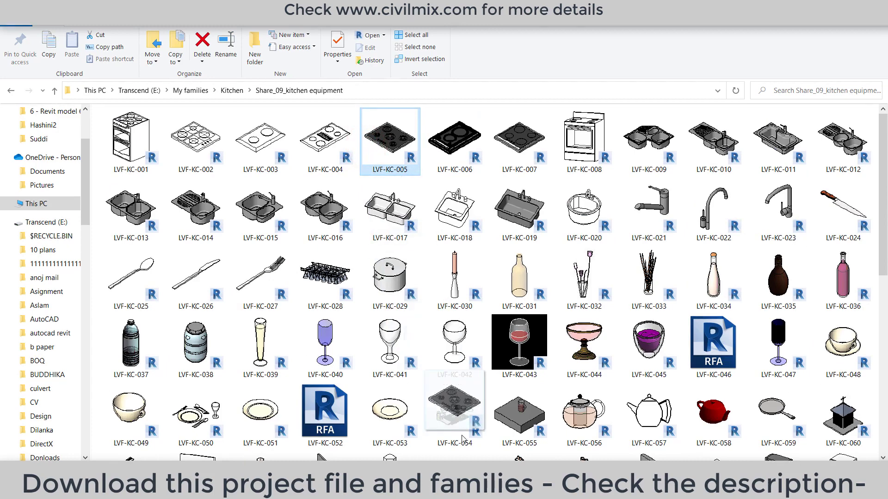
left_click_drag(400, 227, 442, 448)
left_click_drag(255, 355, 255, 356)
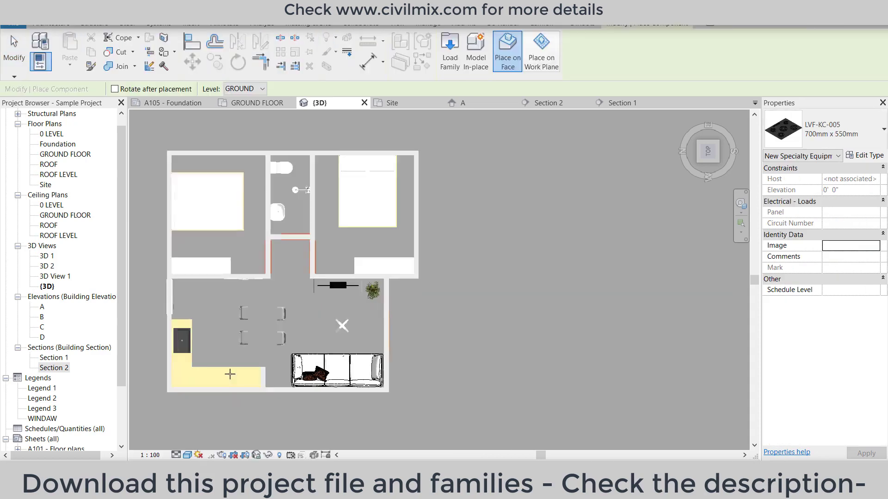
- Rotate the LVF-KC-005 cooktop a quarter turn, place it on the lower counter run, and end placement
scroll(231, 375, "up", 3)
scroll(231, 376, "up", 2)
key("space")
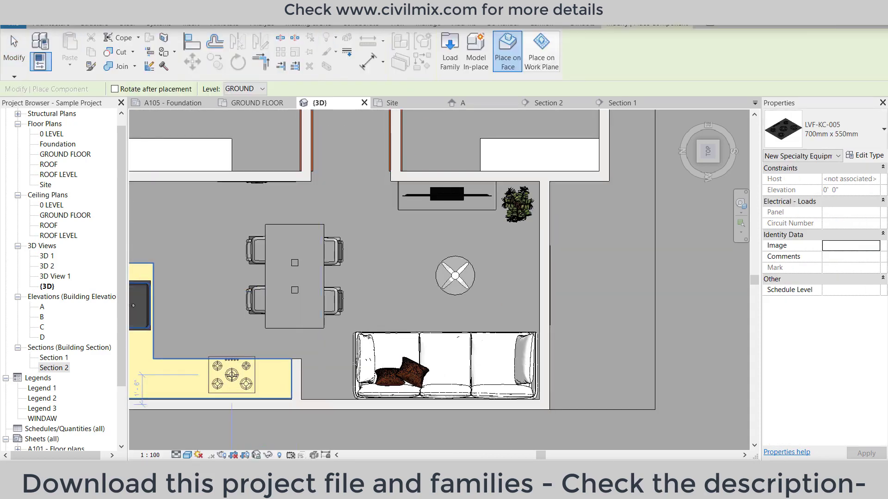
scroll(223, 365, "up", 2)
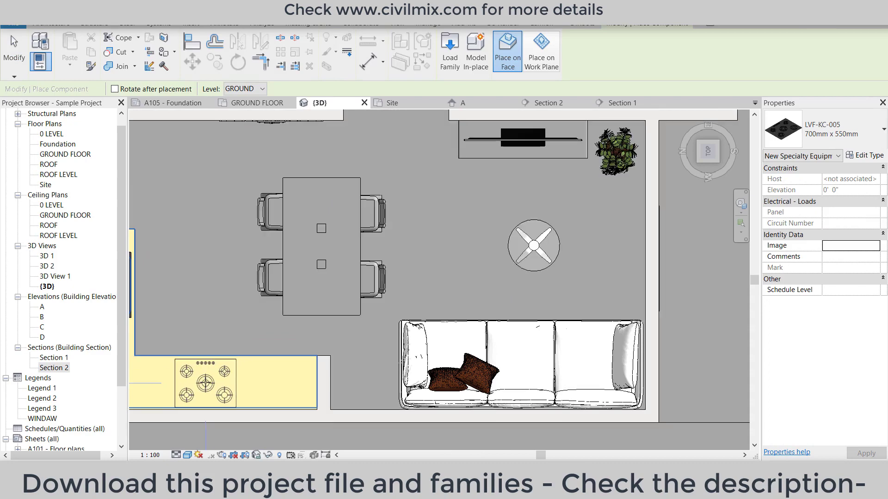
scroll(204, 378, "up", 1)
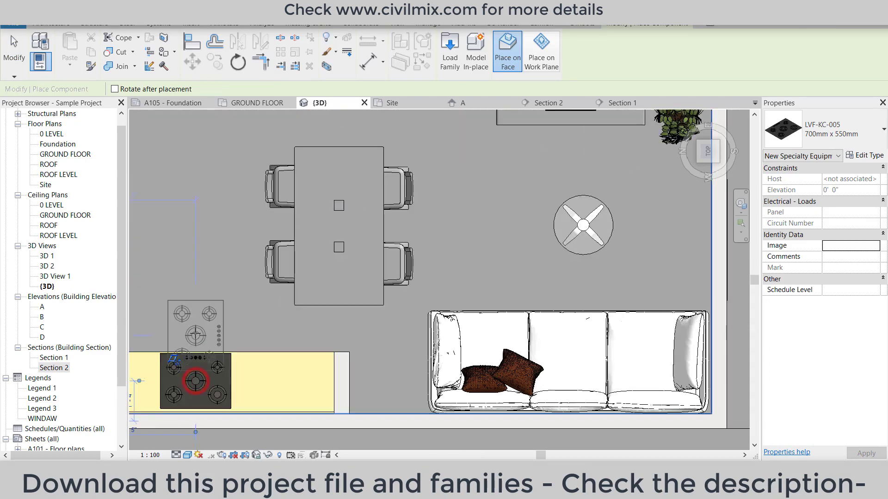
scroll(195, 319, "down", 2)
scroll(197, 289, "down", 1)
right_click(197, 292)
left_click(210, 298)
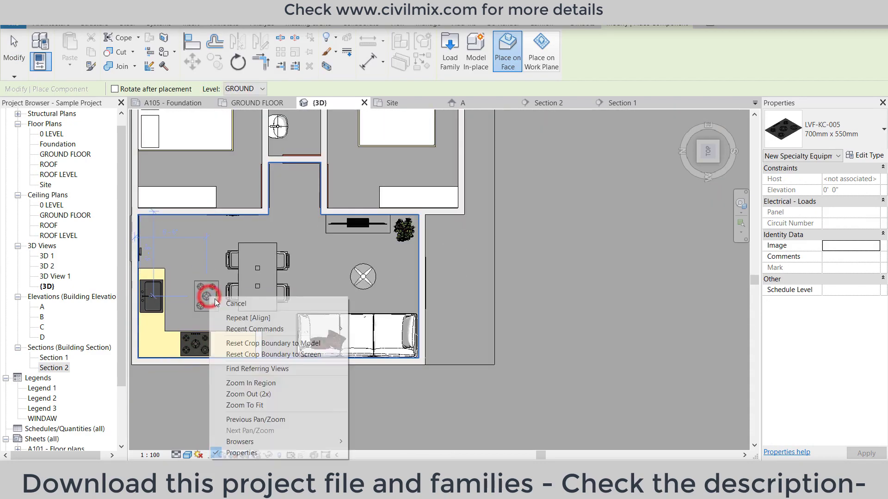
scroll(204, 309, "down", 2)
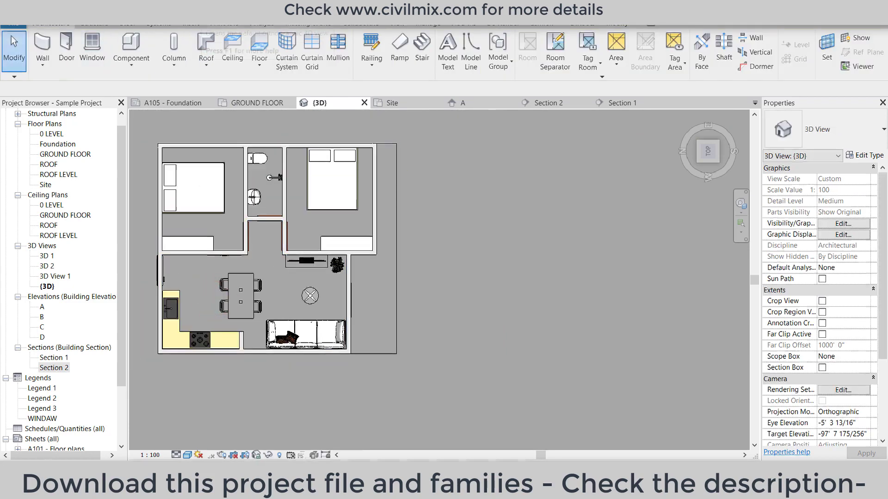
- Reorient the 3D view from top-down to a corner isometric view of the house front
left_click(694, 163)
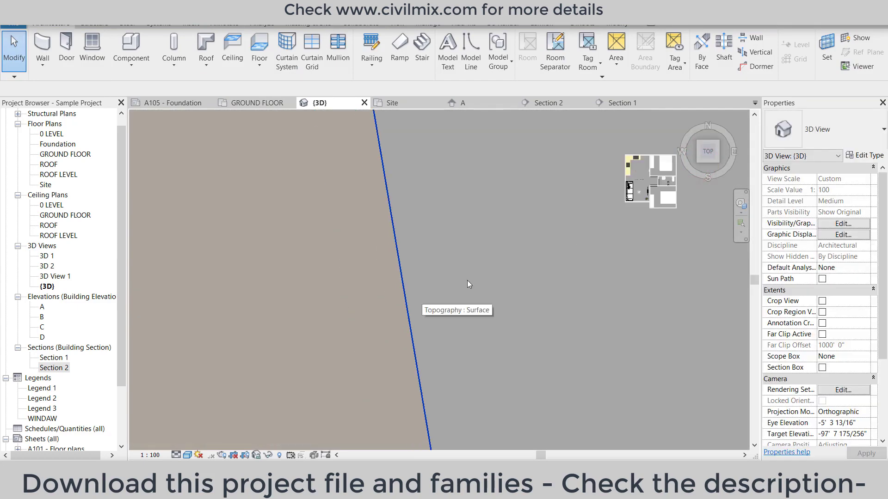
middle_click_drag(467, 281, 366, 304)
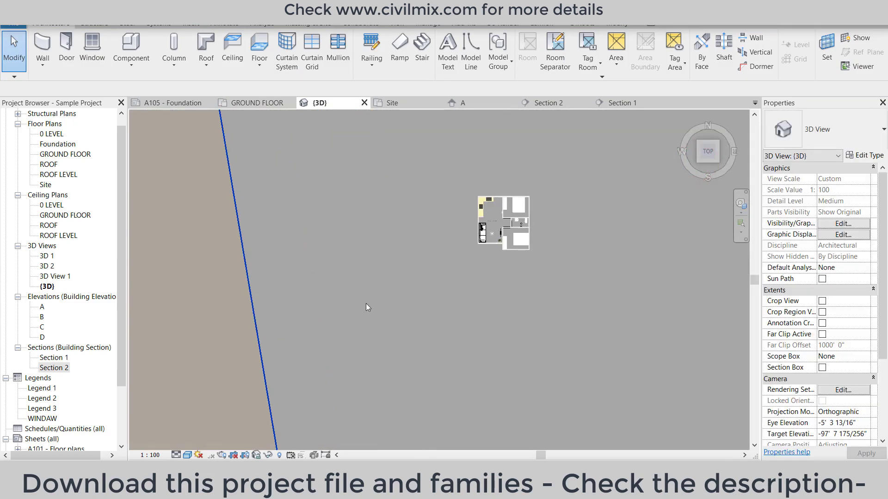
left_click(716, 161)
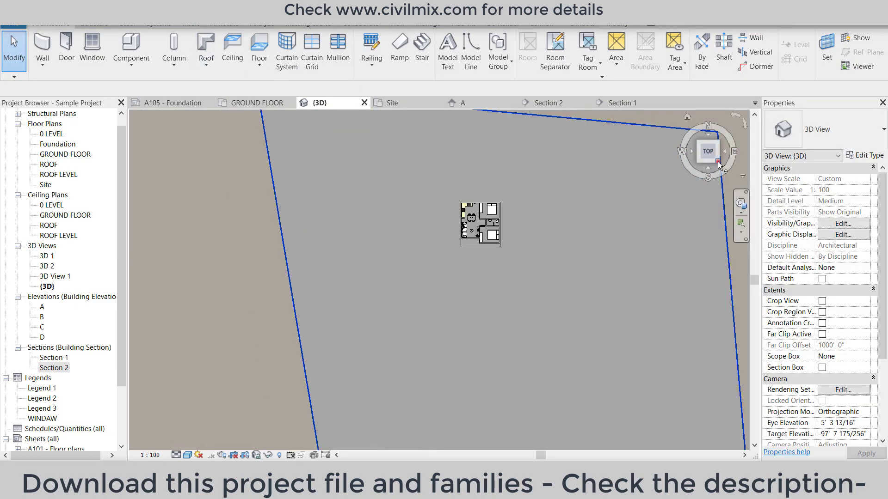
scroll(451, 267, "up", 4)
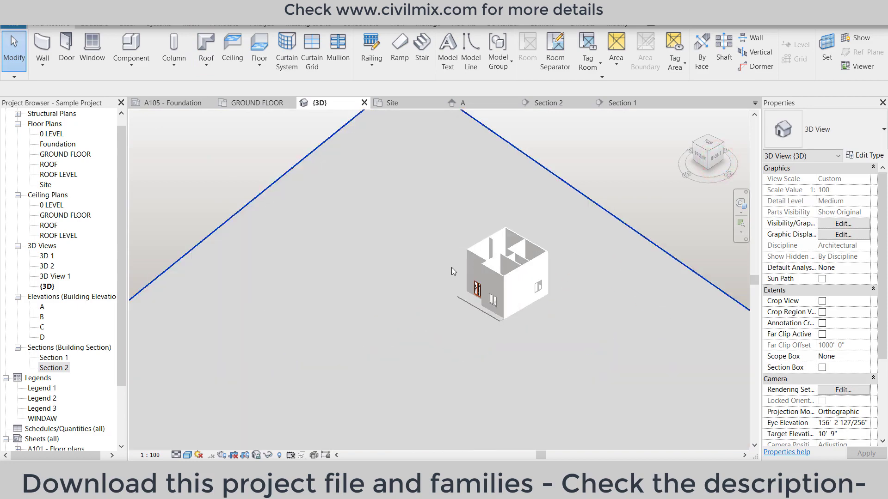
scroll(439, 329, "up", 2)
scroll(440, 333, "up", 2)
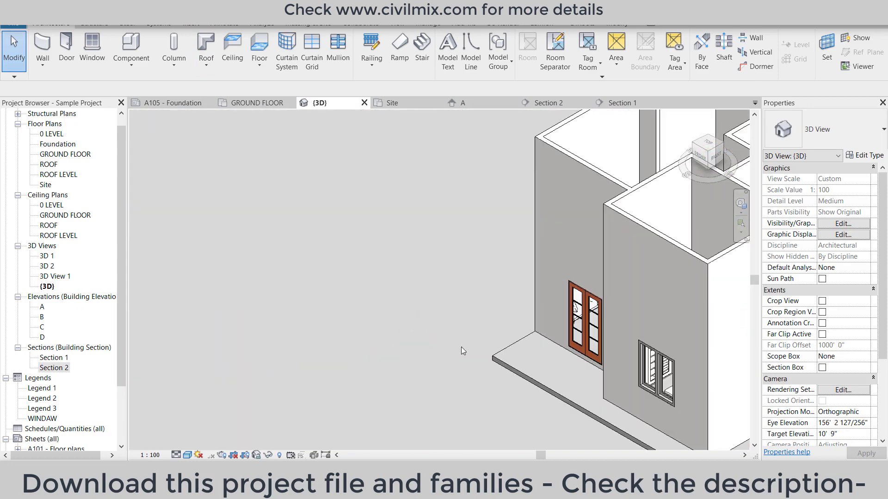
- Edit the entrance slab boundary so it projects 6'0" from the wall, giving 10.035 m²
left_click(544, 370)
scroll(456, 335, "down", 3)
double_click(516, 364)
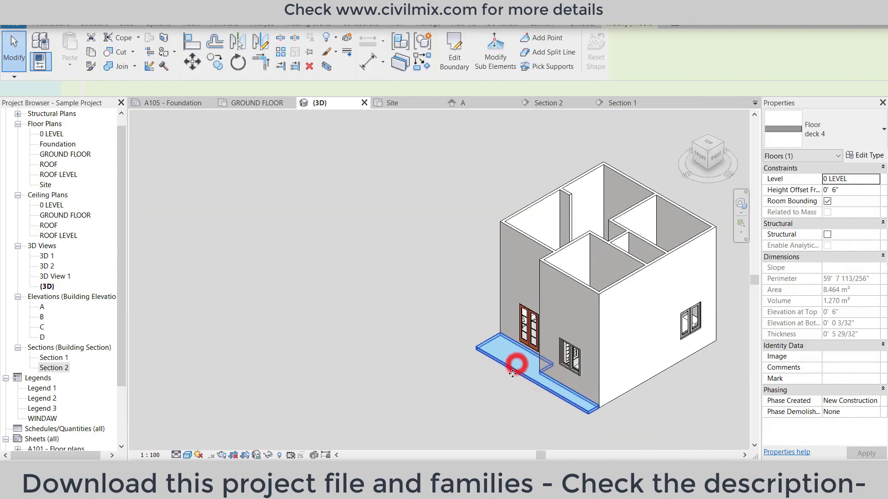
scroll(463, 319, "up", 2)
left_click(453, 316)
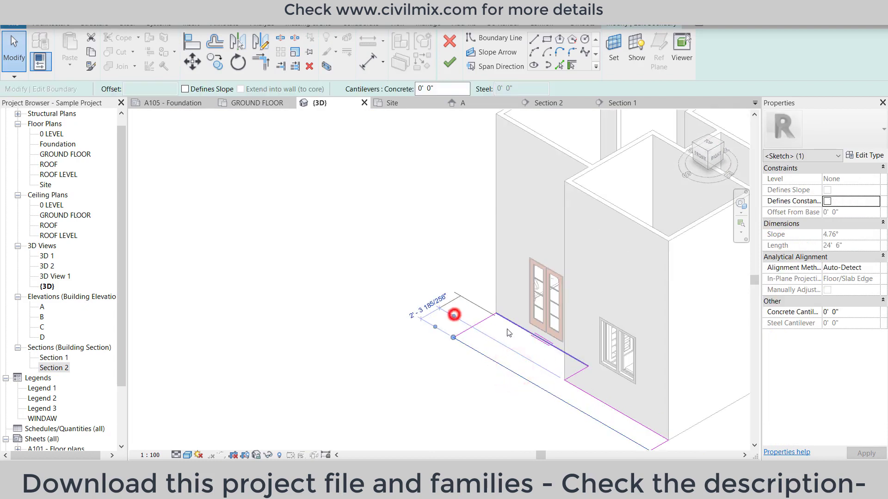
left_click(436, 300)
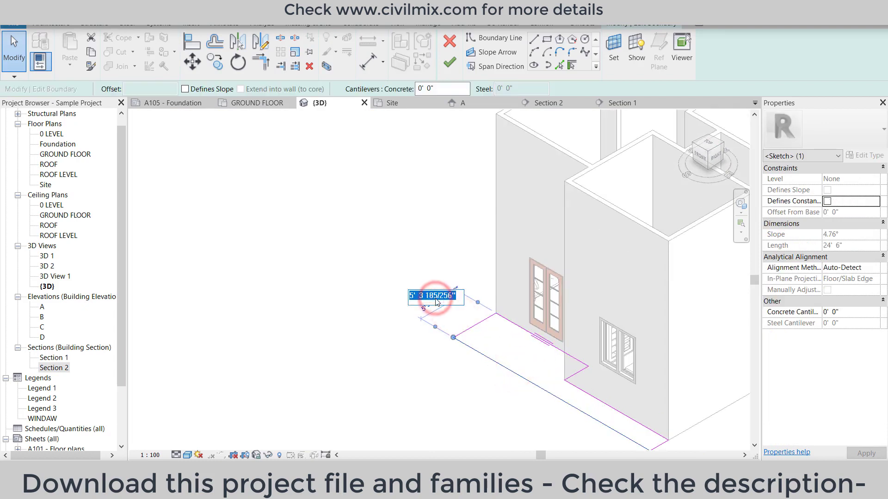
type("6")
key("Return")
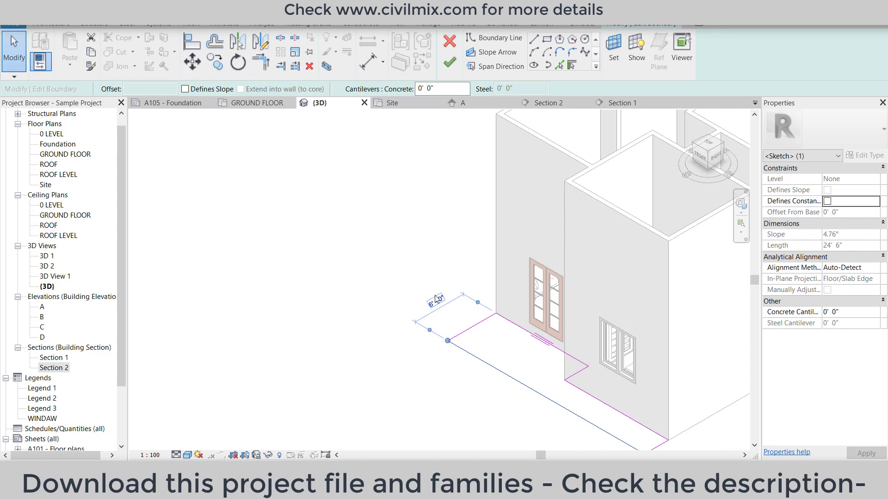
left_click(451, 68)
scroll(367, 267, "down", 2)
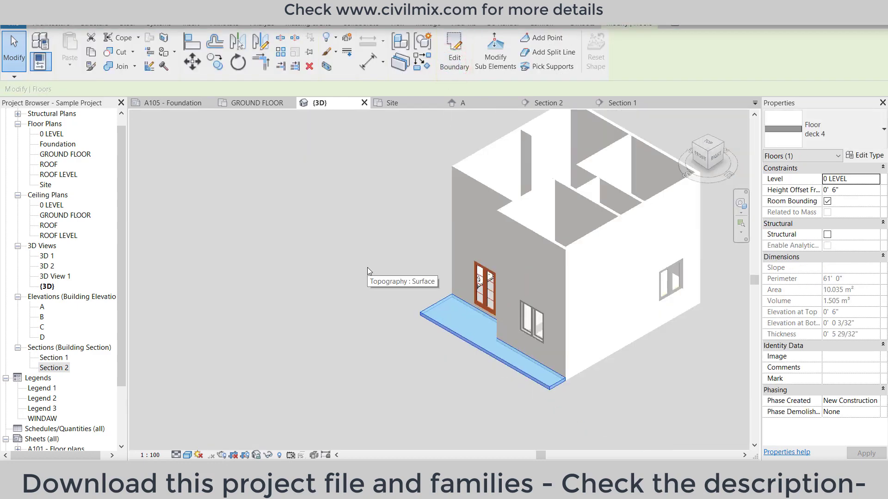
left_click(353, 267)
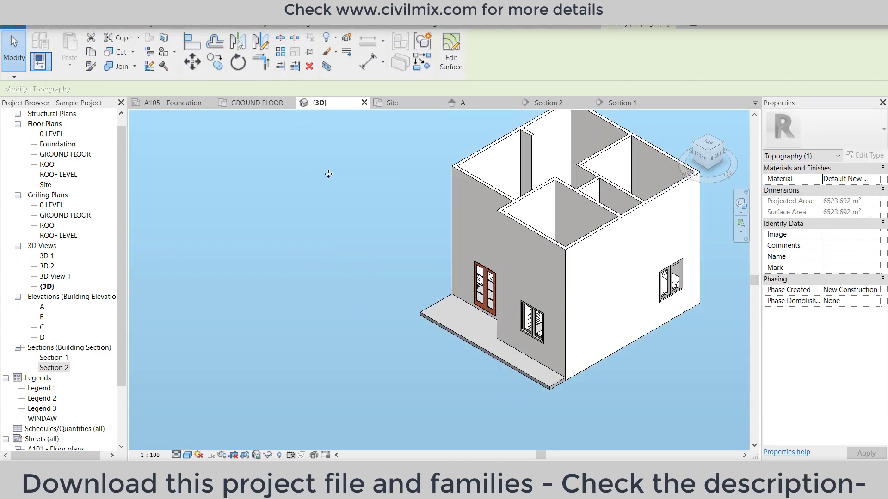
mouse_move(707, 152)
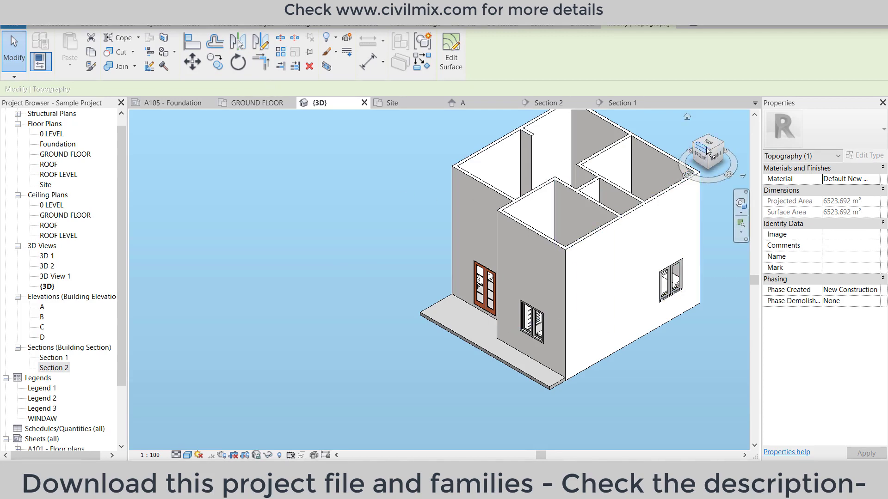
- Switch to a top-down view and choose the Column: Architectural tool
left_click(710, 145)
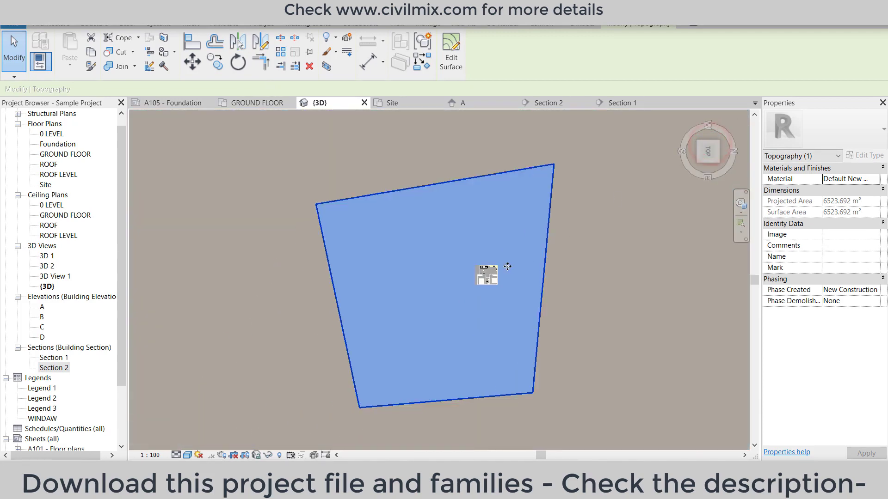
scroll(646, 277, "up", 2)
scroll(646, 280, "up", 2)
left_click(672, 282)
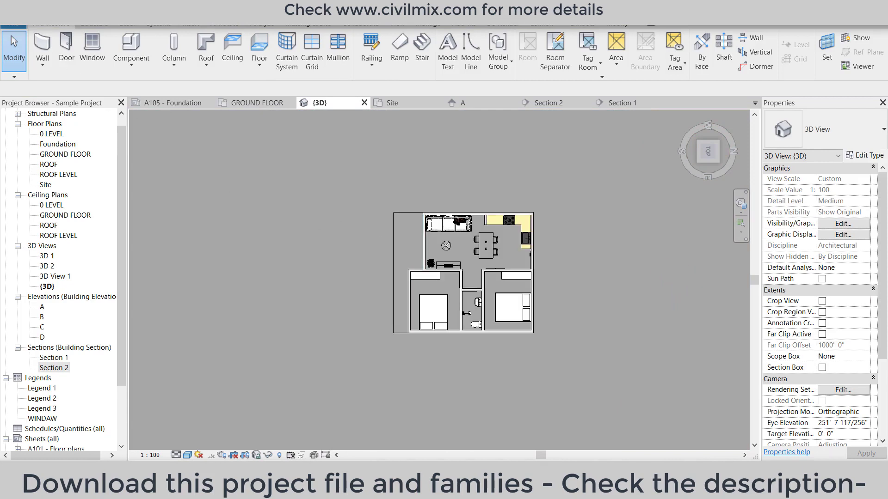
left_click(176, 44)
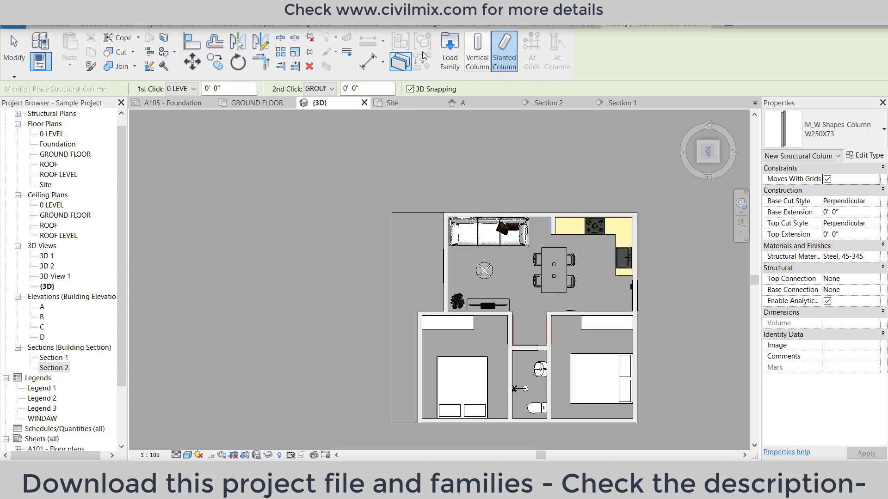
left_click(477, 51)
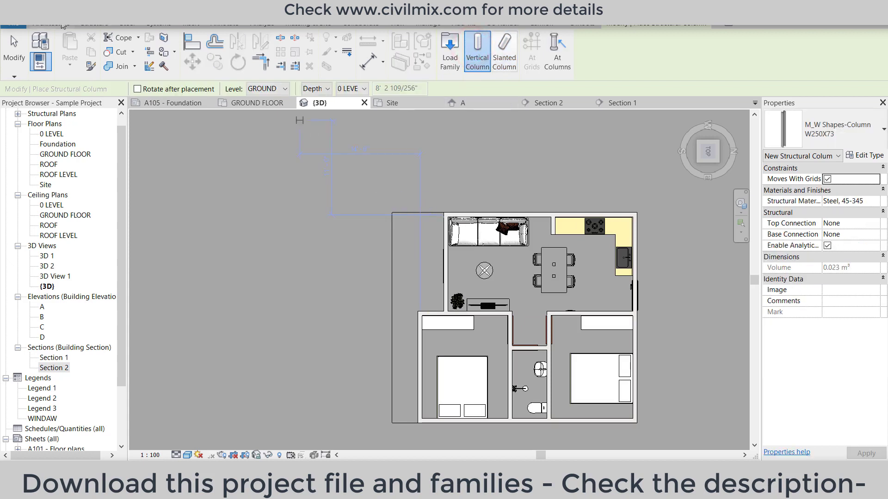
left_click(51, 23)
left_click(173, 65)
left_click(189, 109)
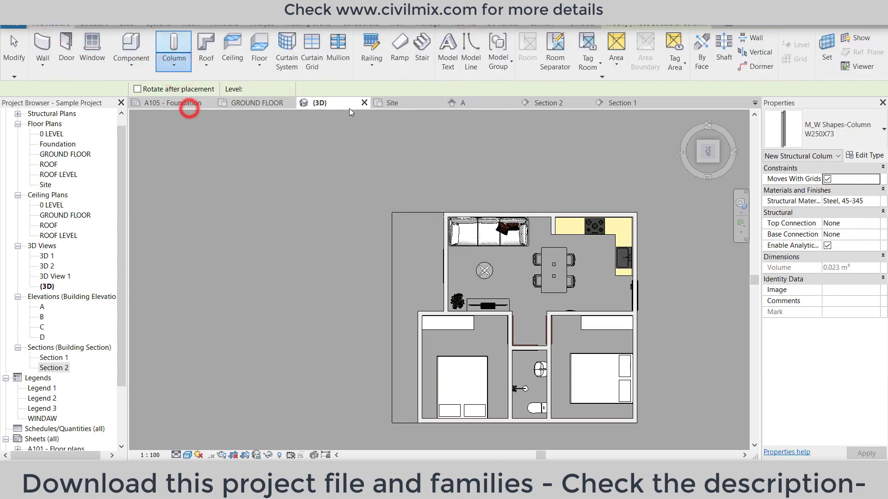
- Place an M_Rectangular Column 475 x 610mm at the porch's top-left corner and open its type properties
scroll(418, 203, "up", 1)
scroll(388, 227, "up", 1)
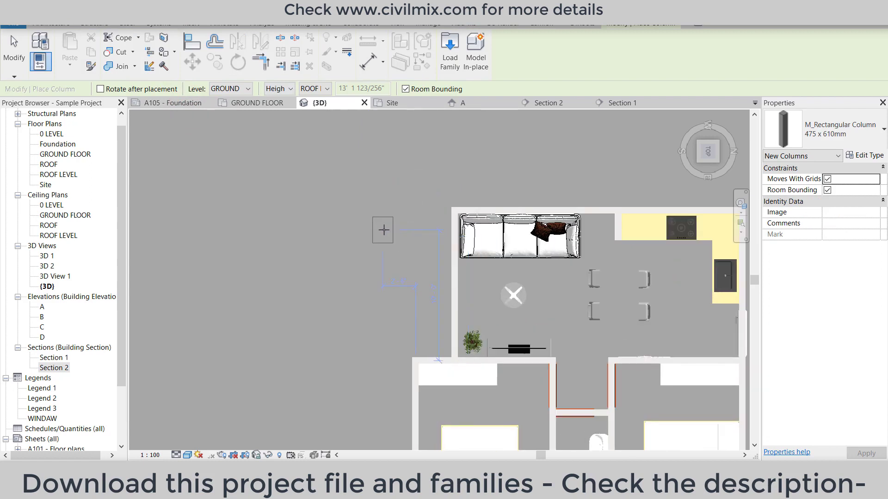
scroll(380, 218, "up", 1)
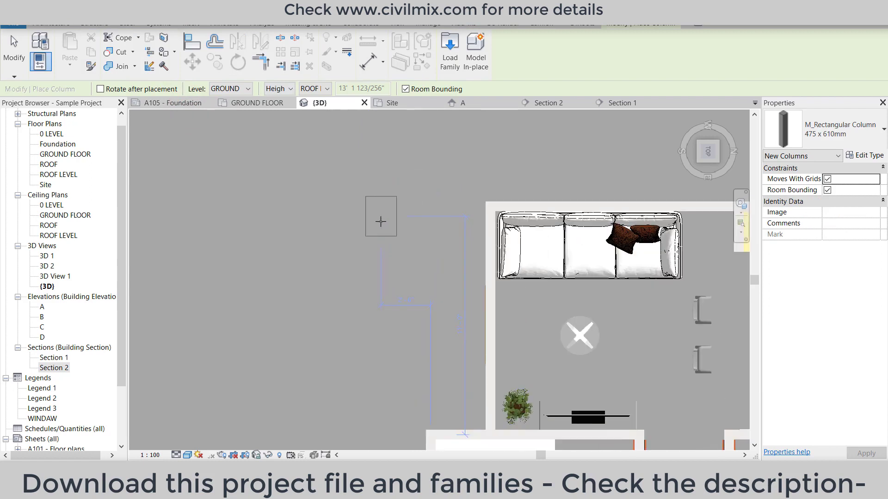
scroll(381, 221, "up", 1)
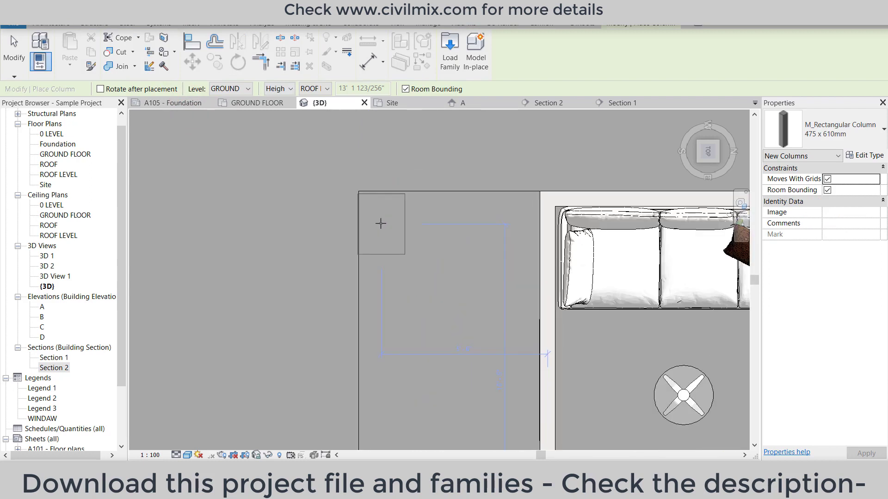
scroll(383, 222, "up", 1)
right_click(350, 208)
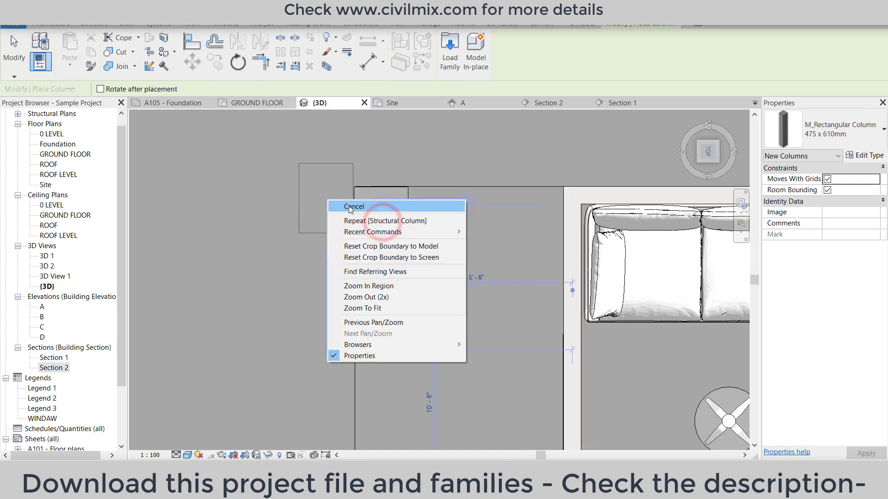
left_click(364, 214)
left_click(388, 227)
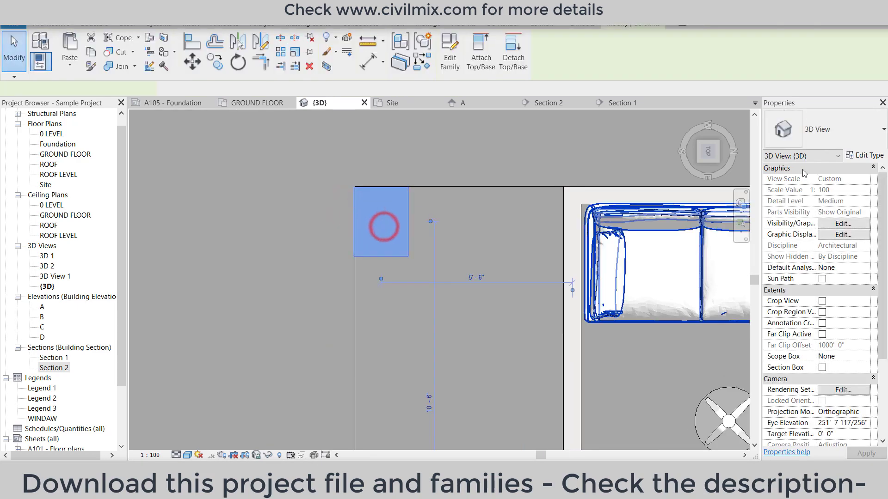
left_click(870, 157)
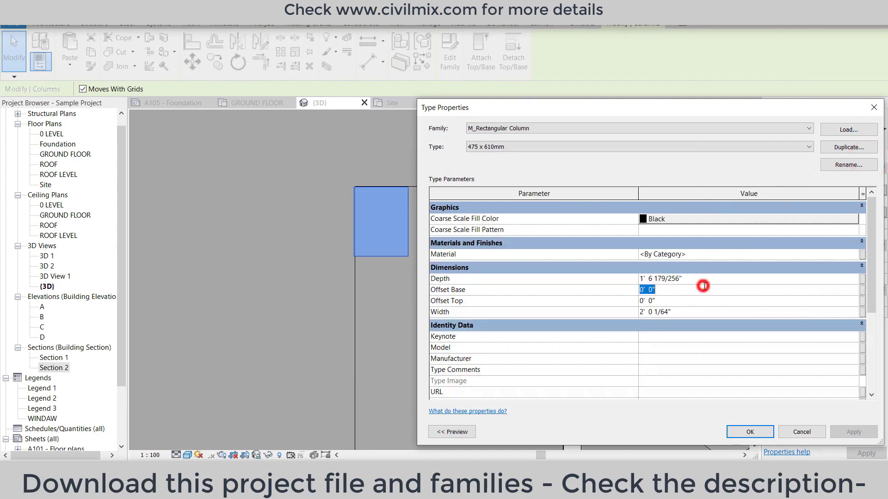
- Set the column type Depth and Width to 1' 0" and move it into the porch's top-left corner
left_click(703, 279)
type("1")
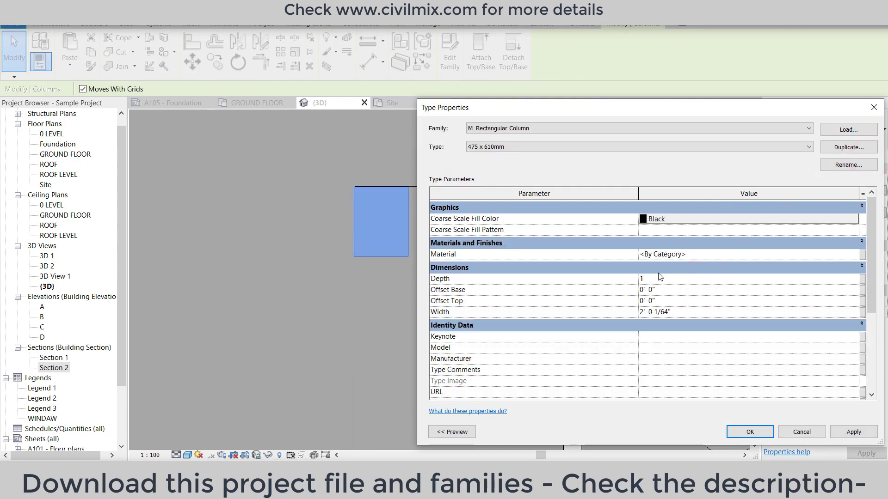
left_click(682, 311)
type("1")
key("Return")
key("Return")
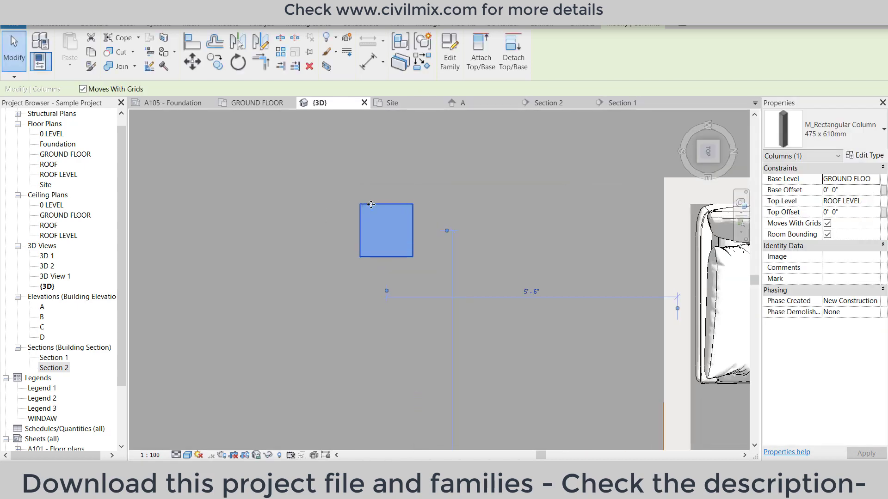
left_click_drag(370, 204, 360, 179)
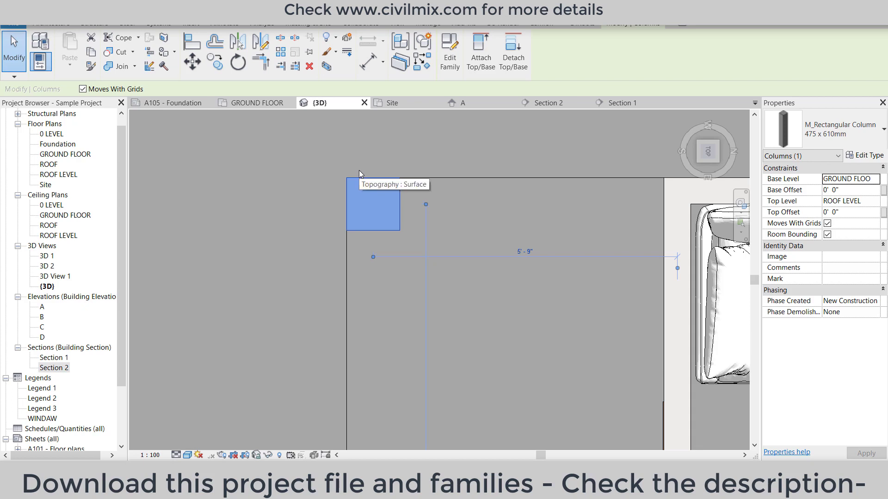
scroll(282, 203, "down", 2)
scroll(279, 199, "down", 2)
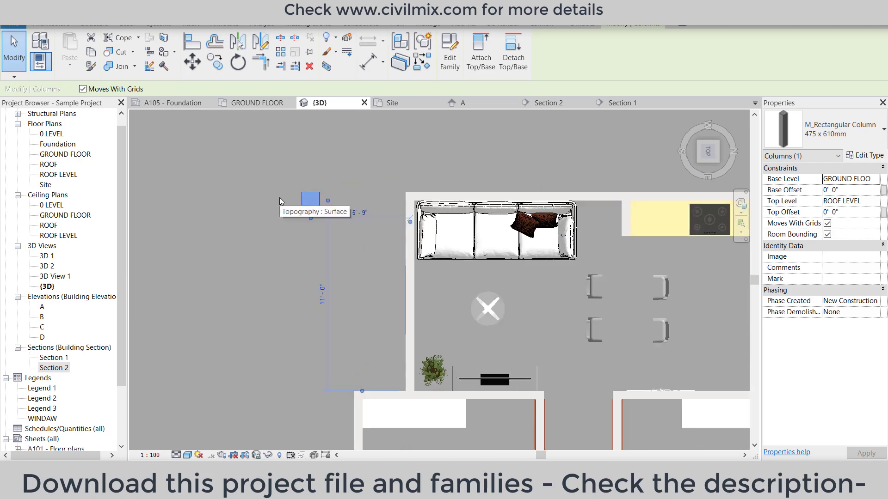
scroll(278, 199, "down", 1)
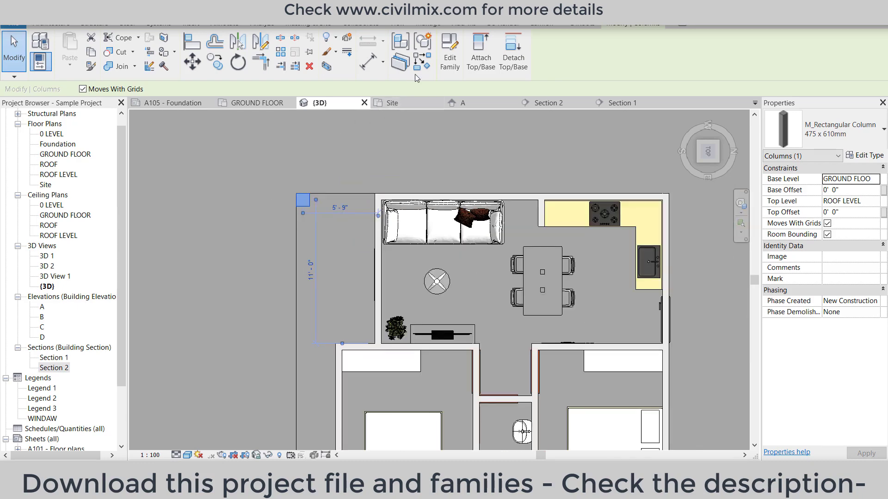
- Start Create Similar for the square column and bring the porch's lower corner into view
left_click(422, 60)
scroll(301, 347, "up", 1)
scroll(301, 348, "up", 1)
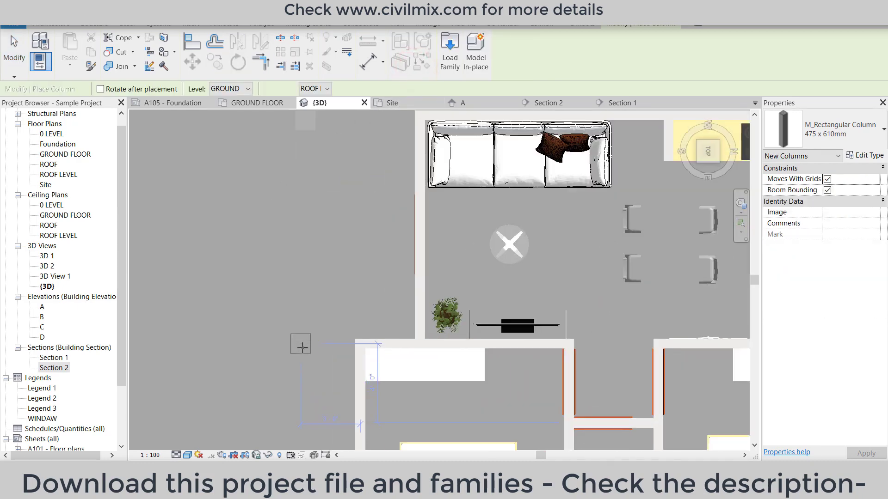
scroll(306, 347, "up", 1)
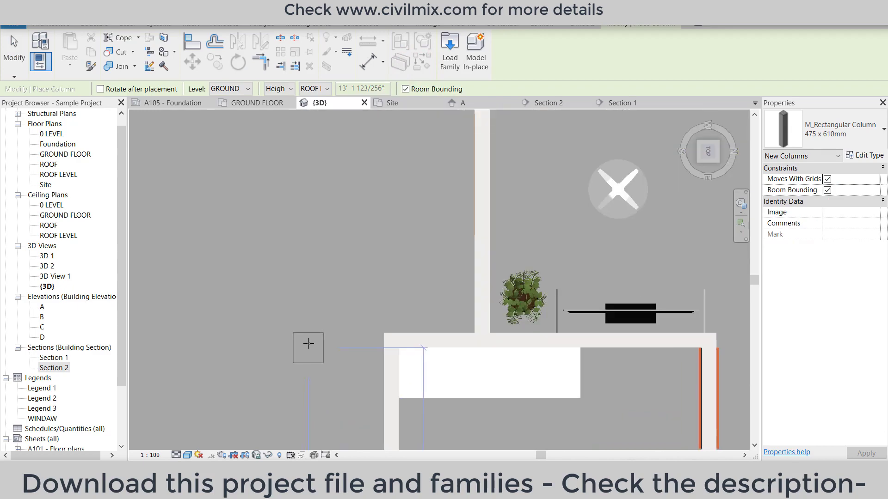
scroll(303, 331, "down", 2)
scroll(297, 292, "down", 1)
scroll(296, 296, "up", 1)
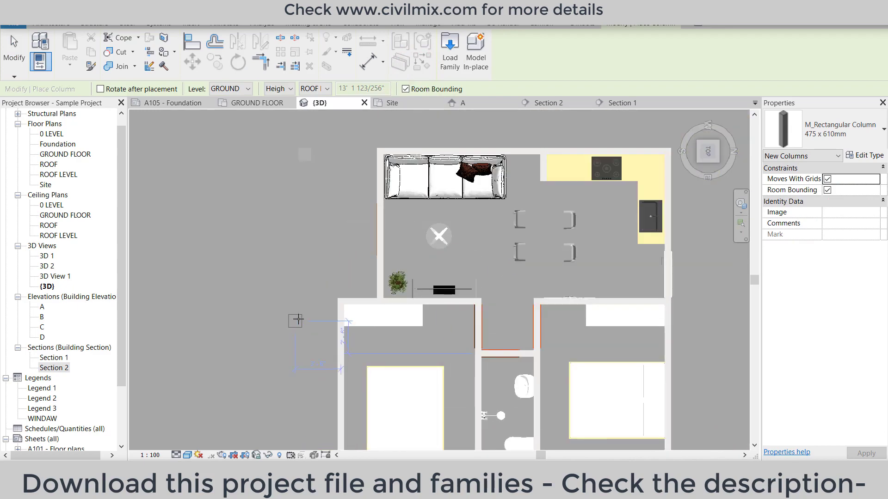
scroll(305, 300, "up", 1)
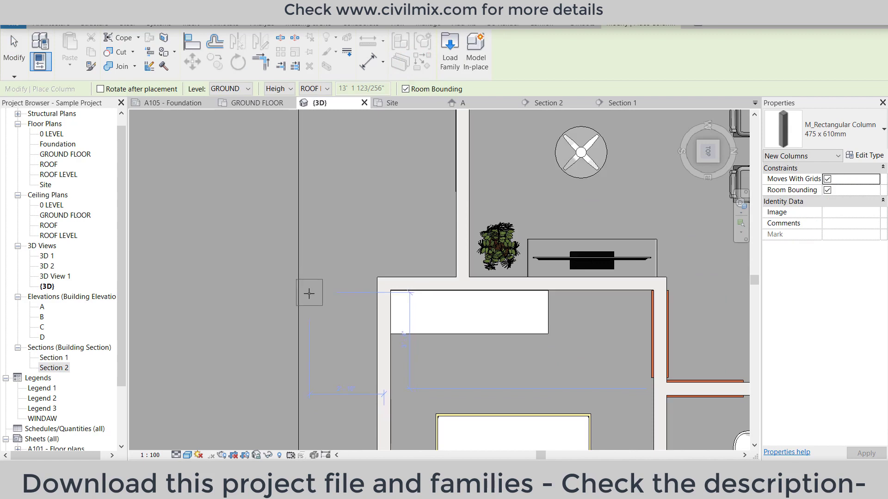
scroll(308, 293, "down", 4)
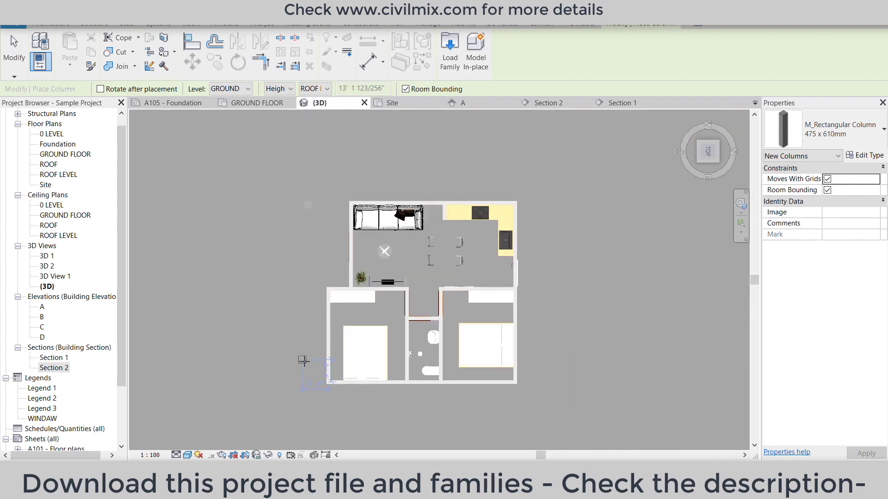
scroll(310, 303, "up", 3)
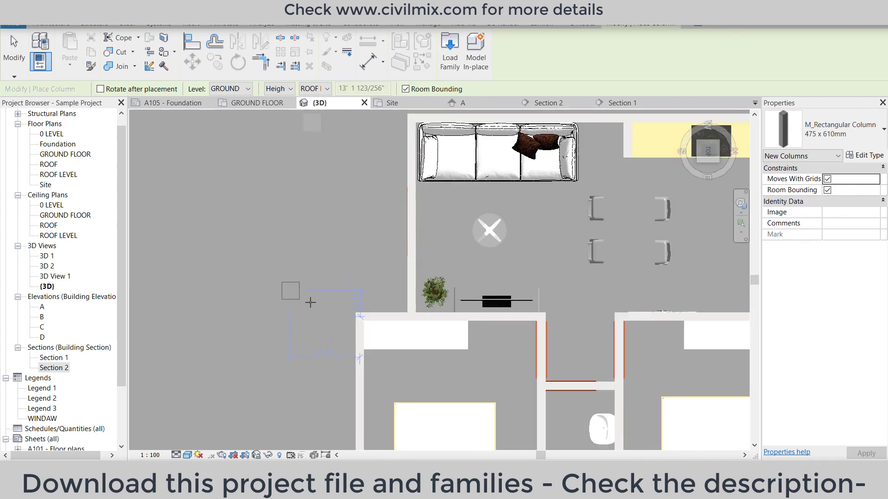
scroll(310, 315, "up", 1)
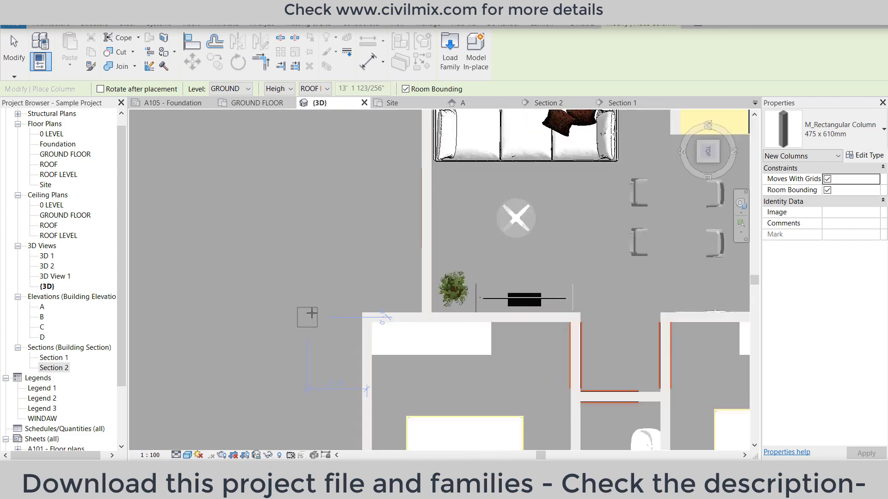
scroll(312, 314, "up", 2)
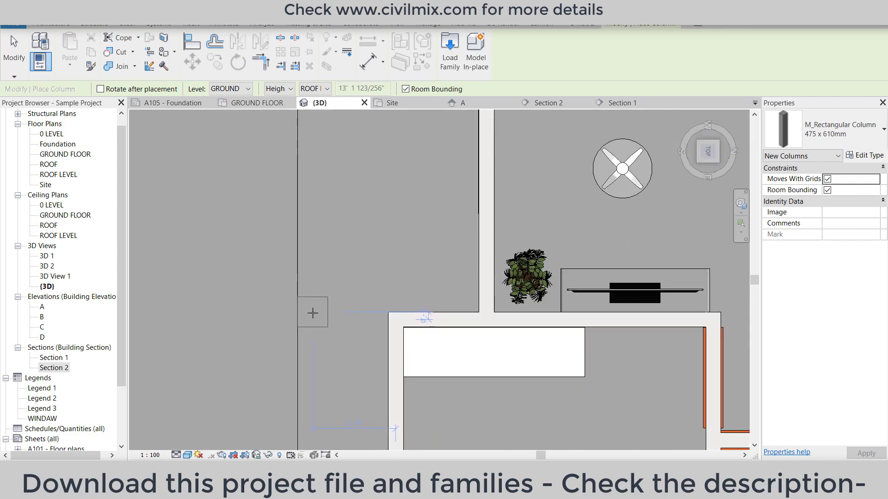
middle_click(311, 313)
scroll(297, 379, "up", 5)
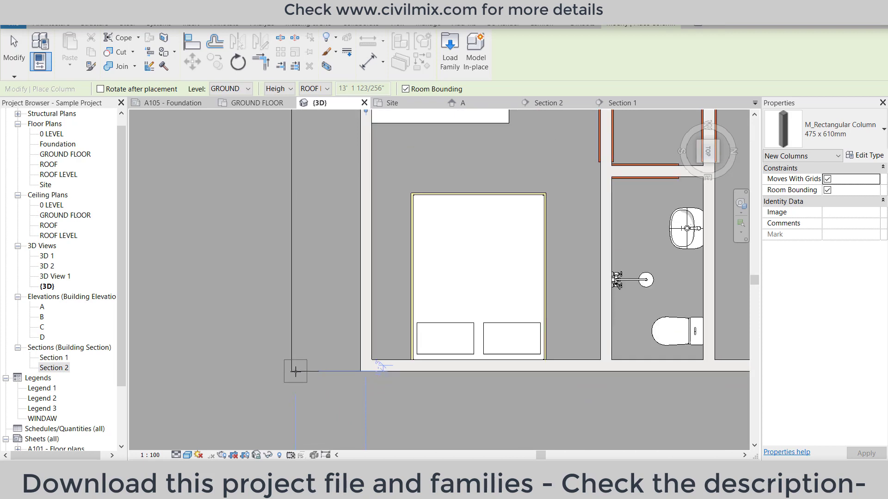
scroll(288, 359, "up", 1)
scroll(293, 359, "up", 1)
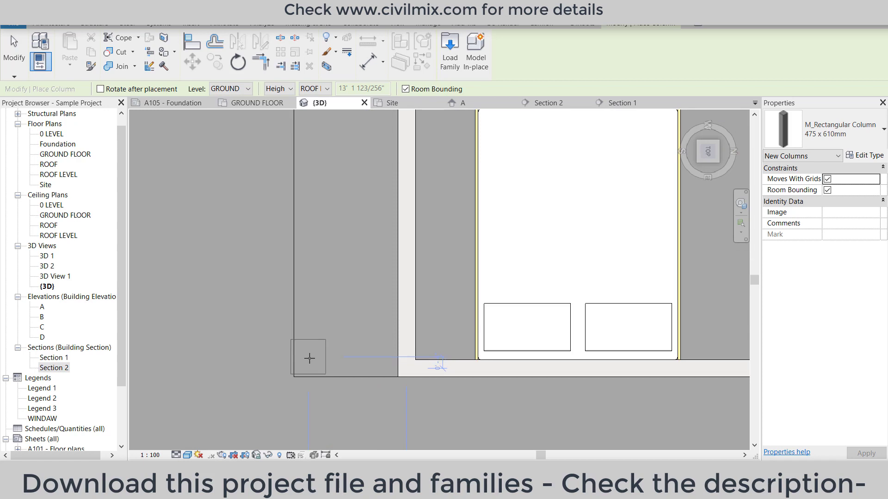
- Add a matching column at the porch's bottom-left corner, then end column placement
left_click(311, 359)
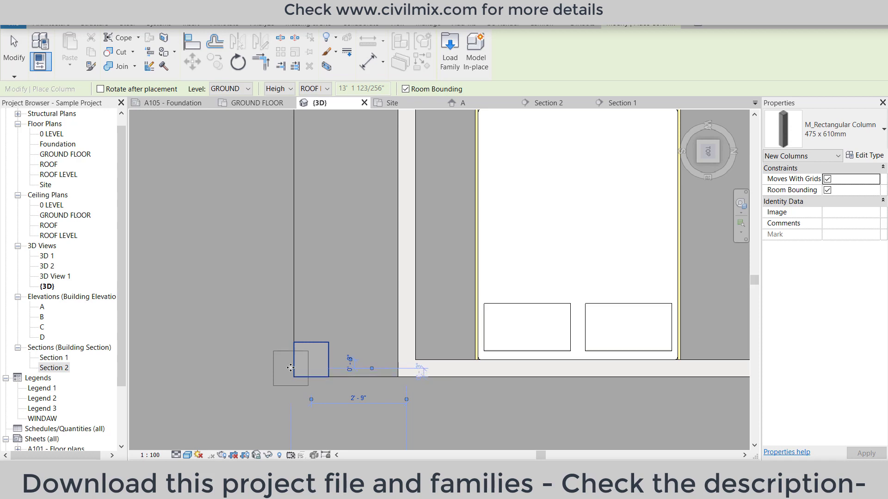
scroll(228, 357, "up", 1)
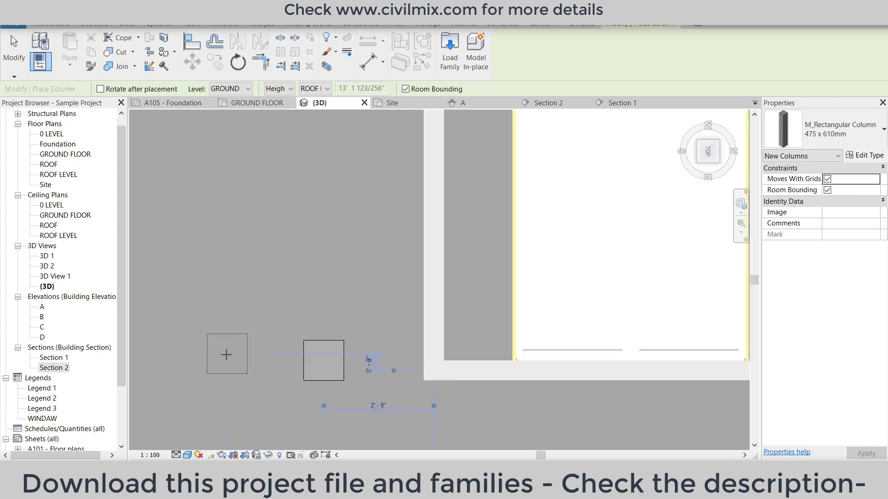
scroll(229, 362, "up", 1)
scroll(223, 397, "down", 3)
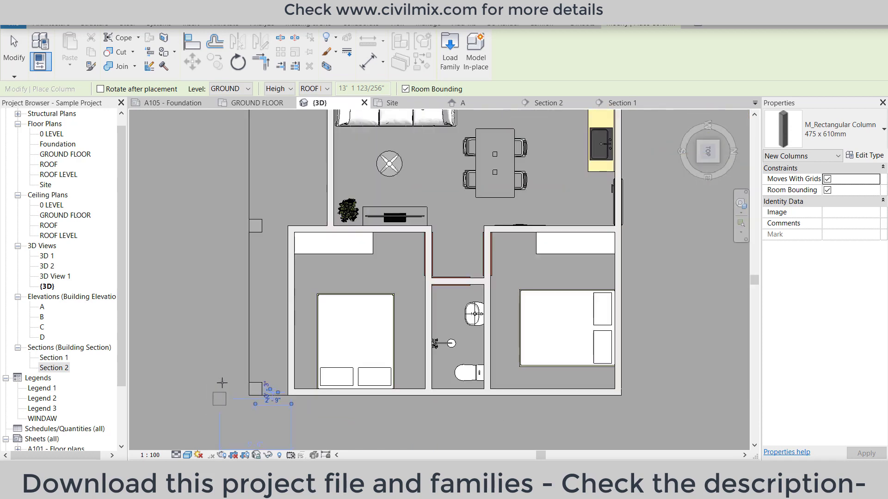
scroll(202, 331, "down", 2)
right_click(199, 332)
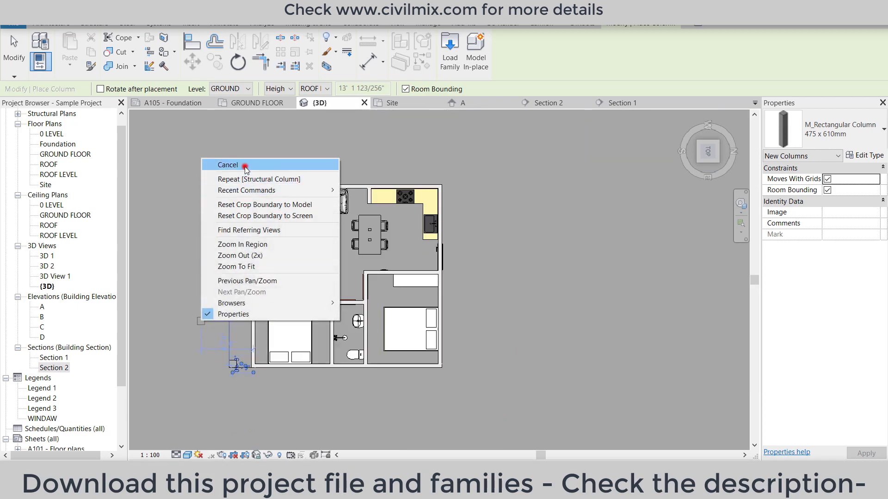
left_click(244, 165)
right_click(228, 234)
left_click(237, 237)
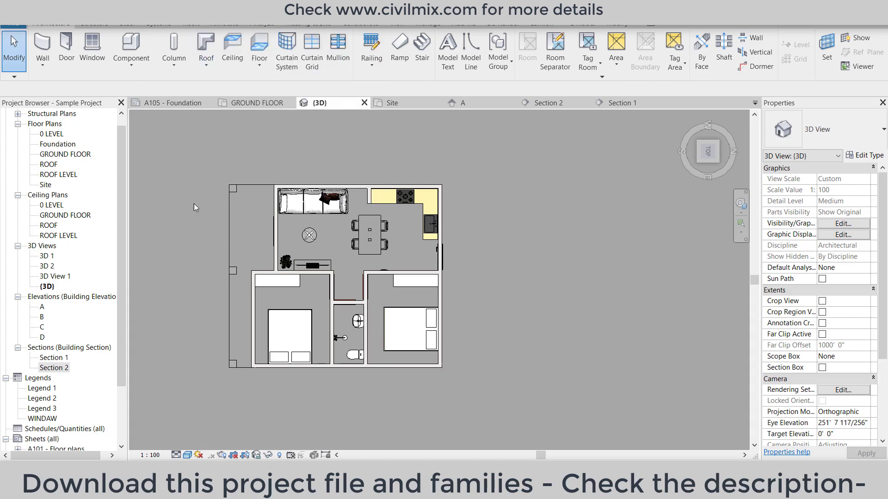
- Copy the entrance floor slab and paste it aligned to ROOF LEVEL, top at 10' 0"
scroll(224, 280, "up", 3)
left_click(229, 281)
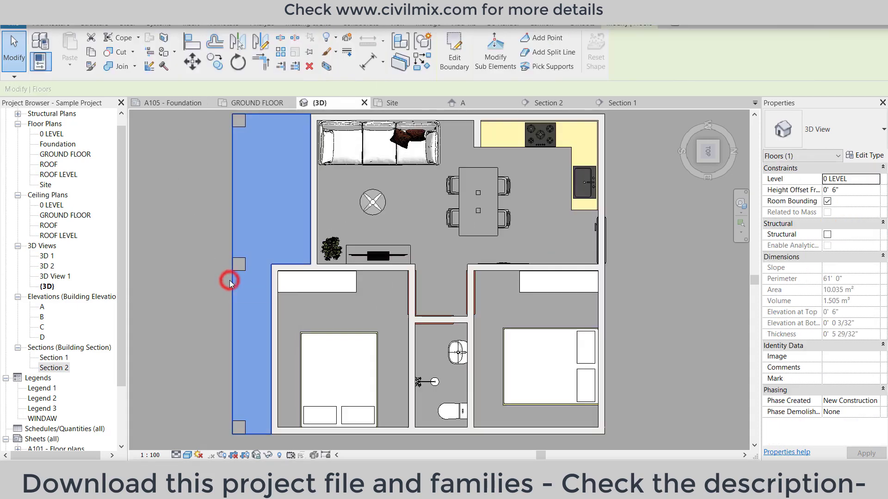
left_click(92, 54)
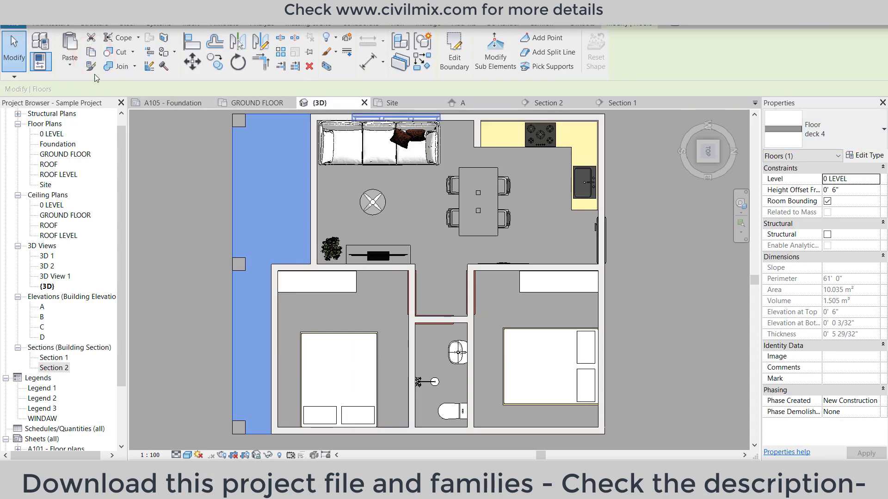
left_click(70, 64)
left_click(96, 113)
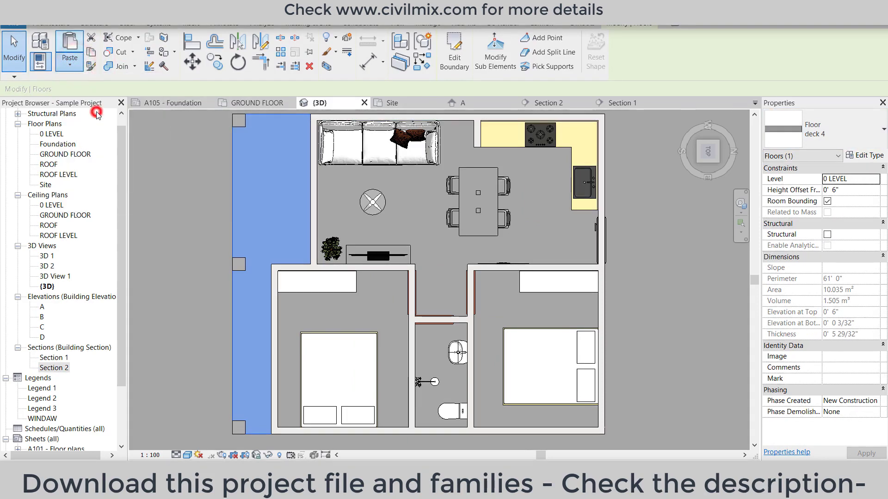
left_click(411, 186)
key("Return")
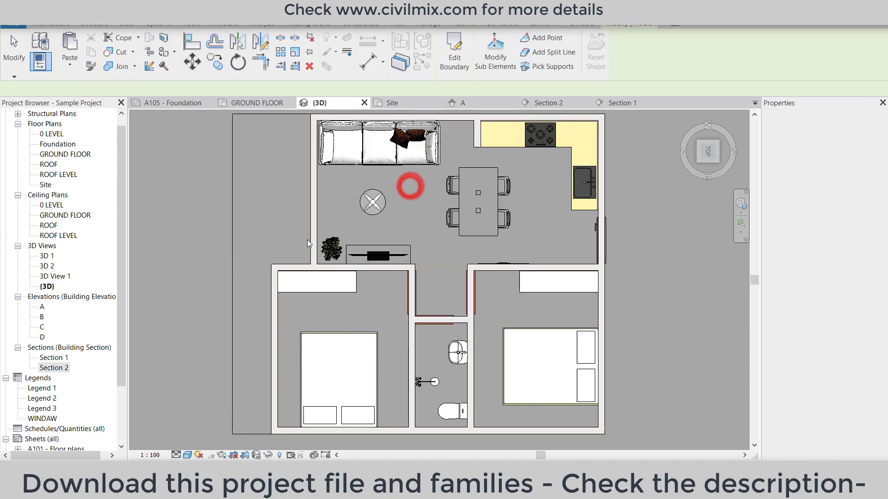
scroll(219, 240, "down", 2)
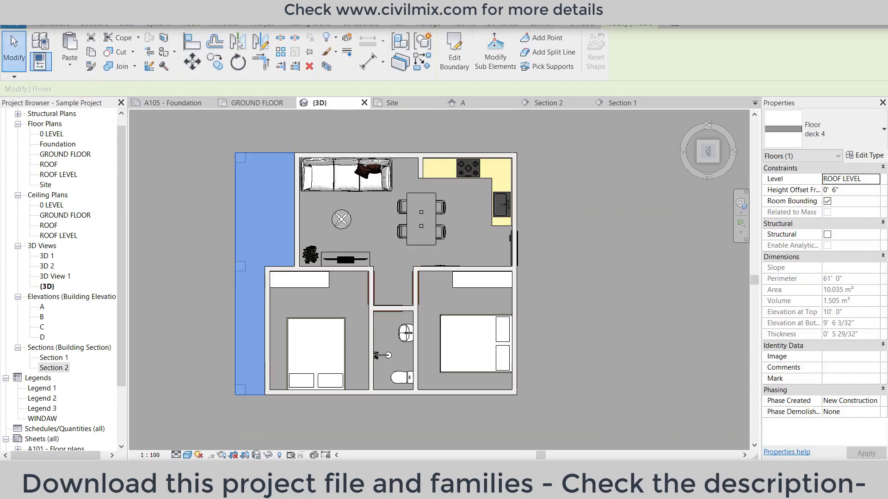
key("Escape")
- Tilt to an isometric view and set the left porch column's base level to 0 LEVEL
left_click(699, 161)
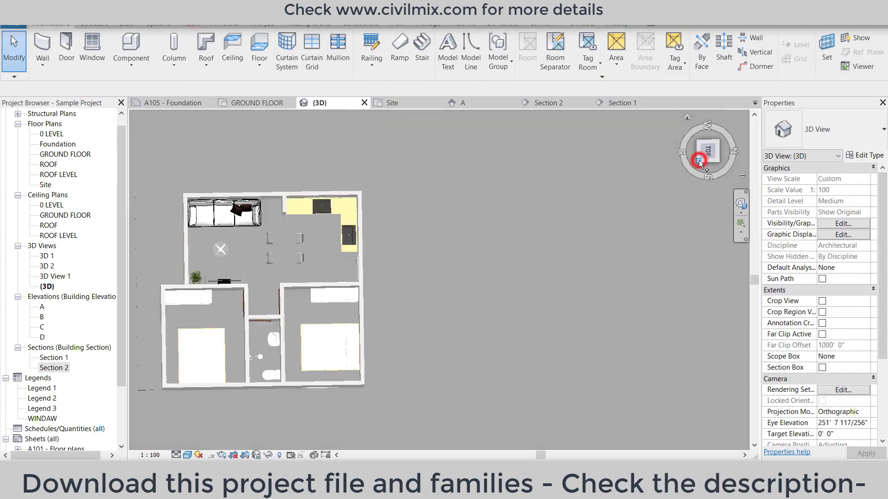
scroll(442, 237, "up", 4)
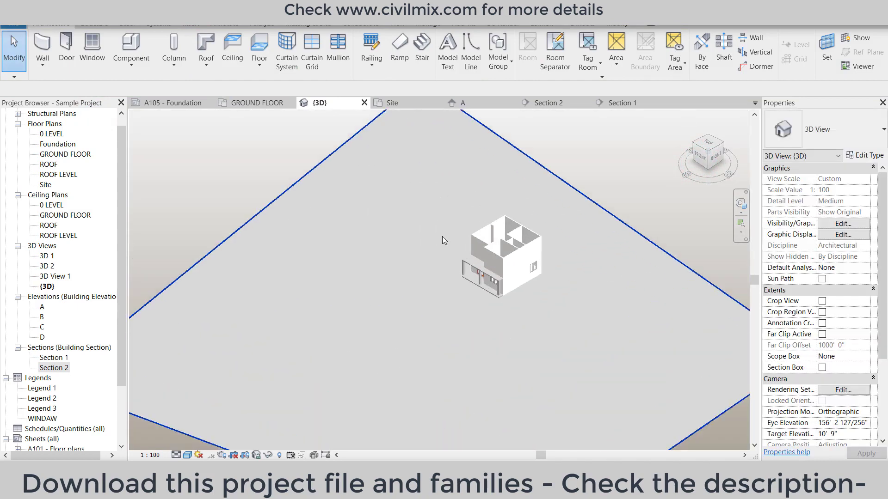
scroll(489, 321, "up", 2)
scroll(489, 321, "up", 2)
scroll(489, 321, "up", 1)
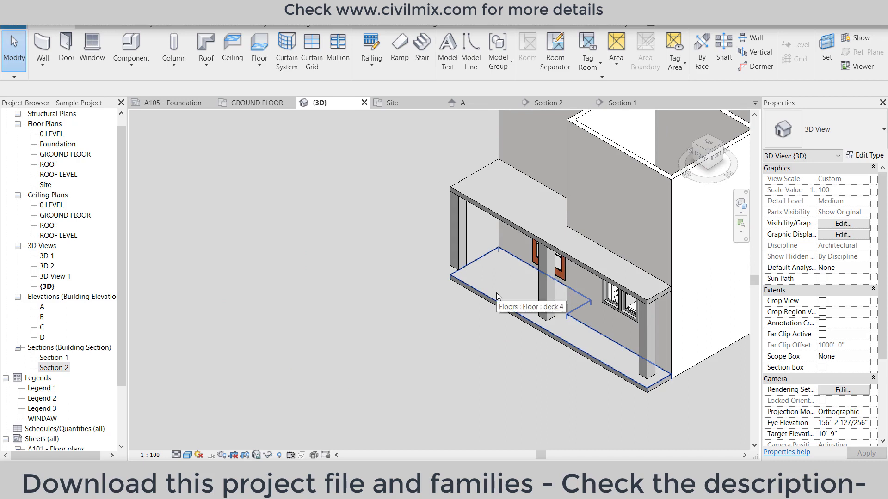
scroll(450, 263, "up", 3)
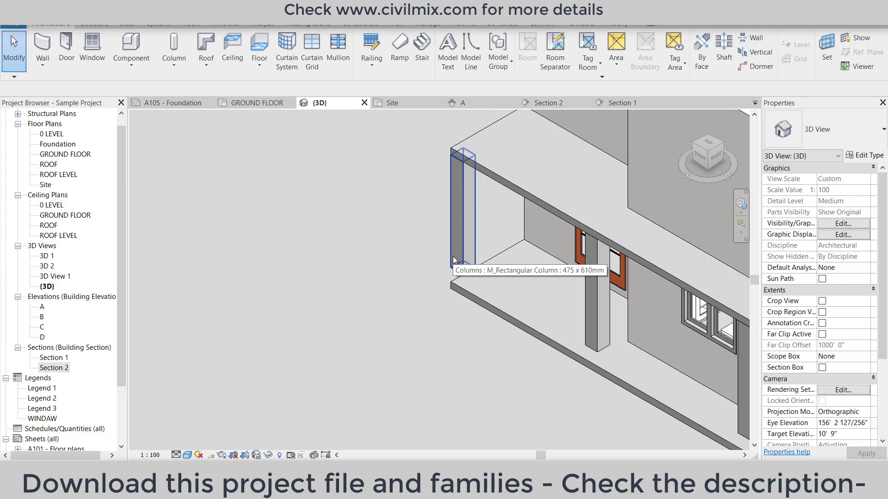
scroll(452, 258, "up", 3)
scroll(451, 259, "down", 3)
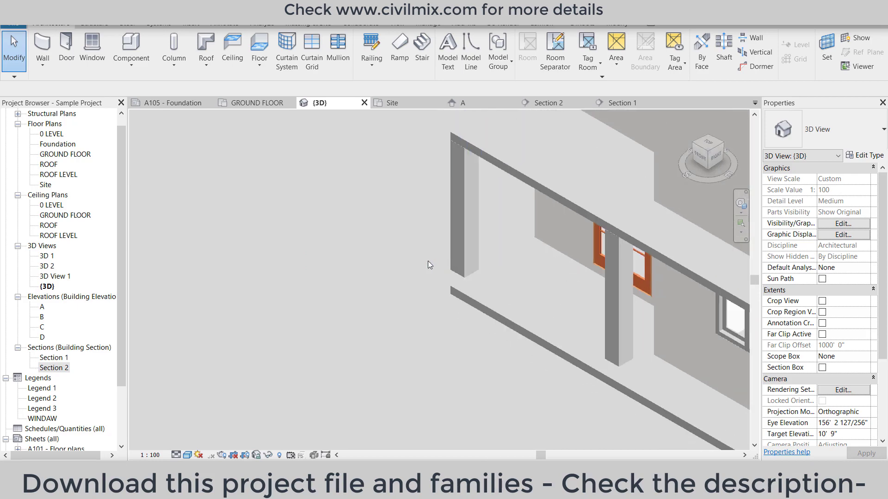
left_click(462, 257)
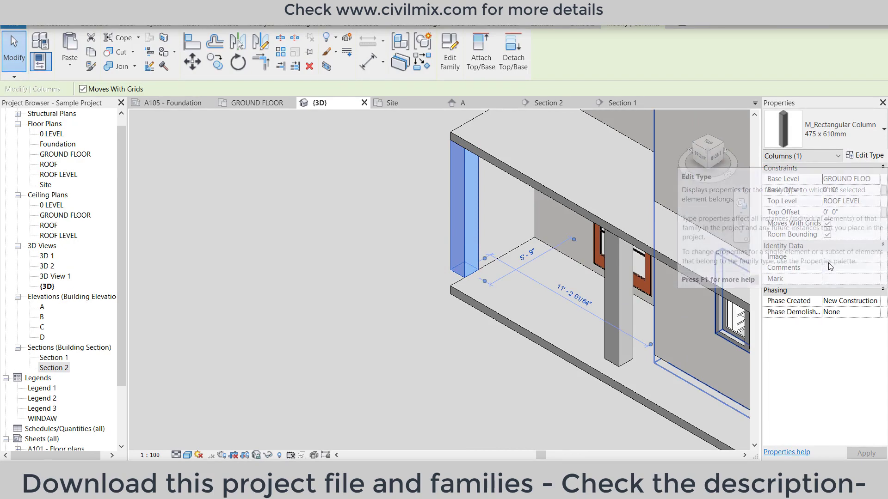
left_click(874, 179)
left_click(868, 189)
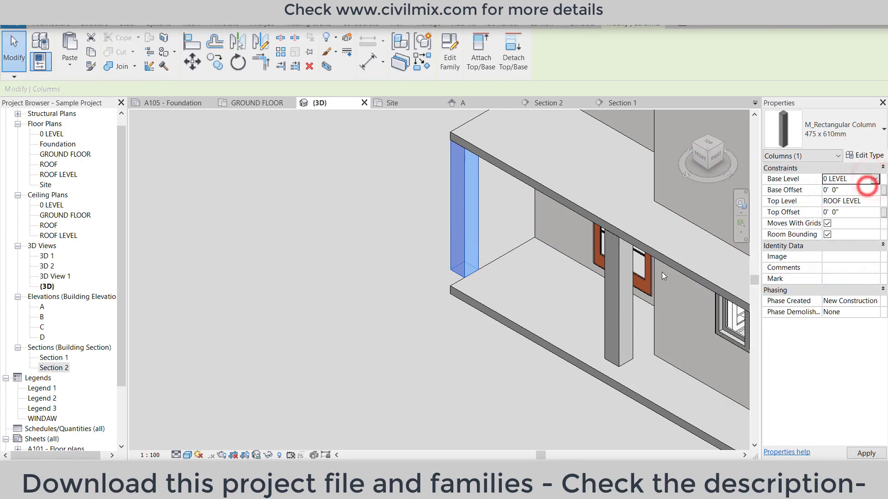
- Set the middle and right porch columns' base level to 0 LEVEL
left_click(630, 295)
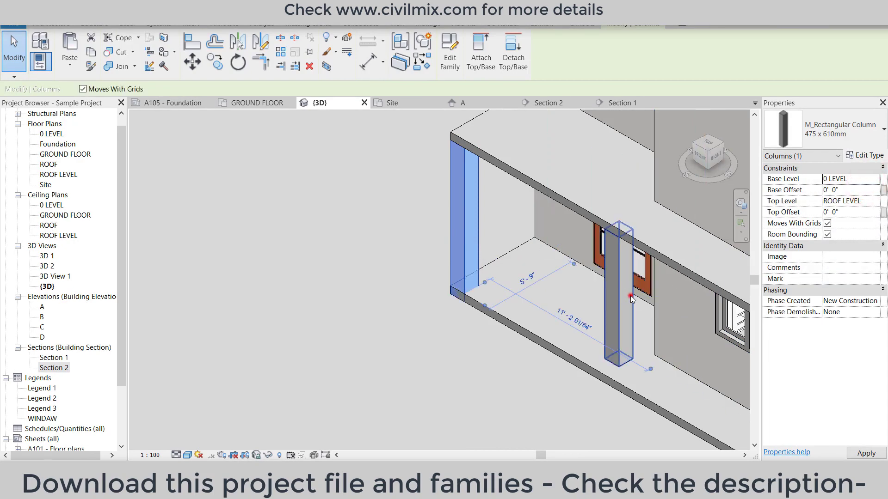
left_click(876, 179)
left_click(851, 189)
middle_click_drag(782, 386, 568, 356)
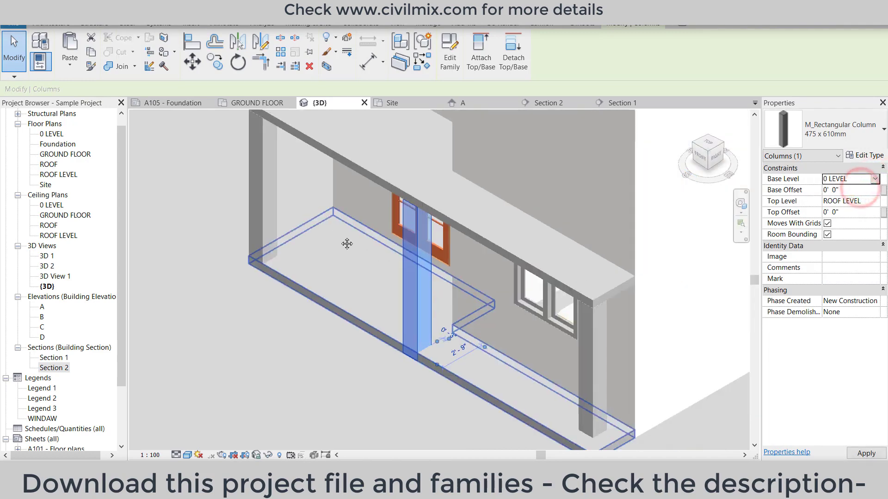
left_click(569, 356)
left_click(876, 179)
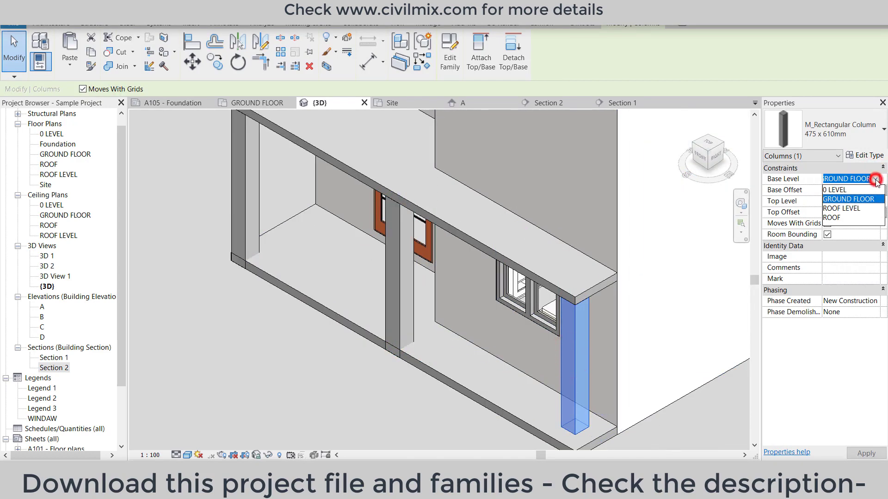
left_click(875, 179)
left_click(851, 189)
scroll(337, 332, "down", 2)
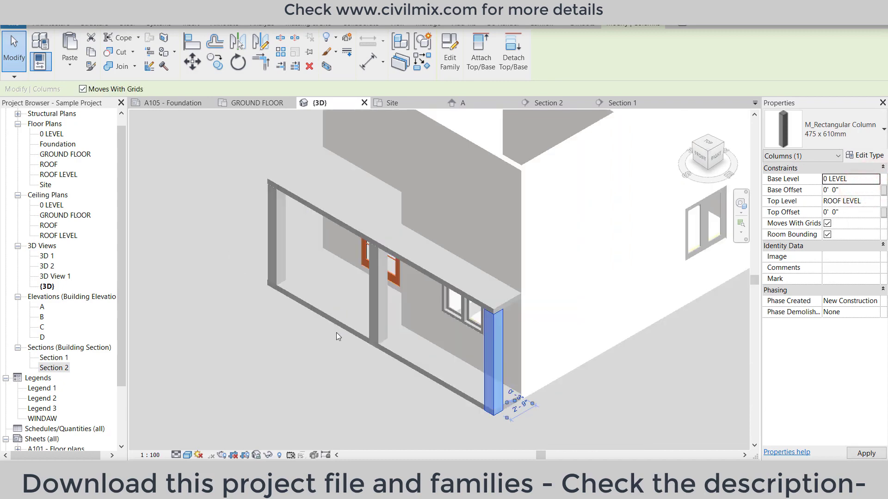
left_click(257, 345)
- Give the front corner porch column a 0' 6" base offset
scroll(257, 346, "down", 1)
scroll(257, 345, "down", 1)
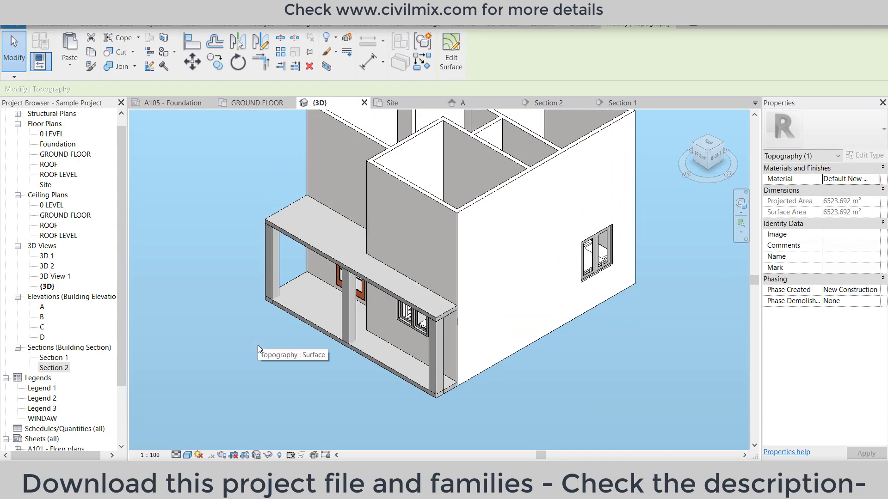
scroll(300, 335, "up", 2)
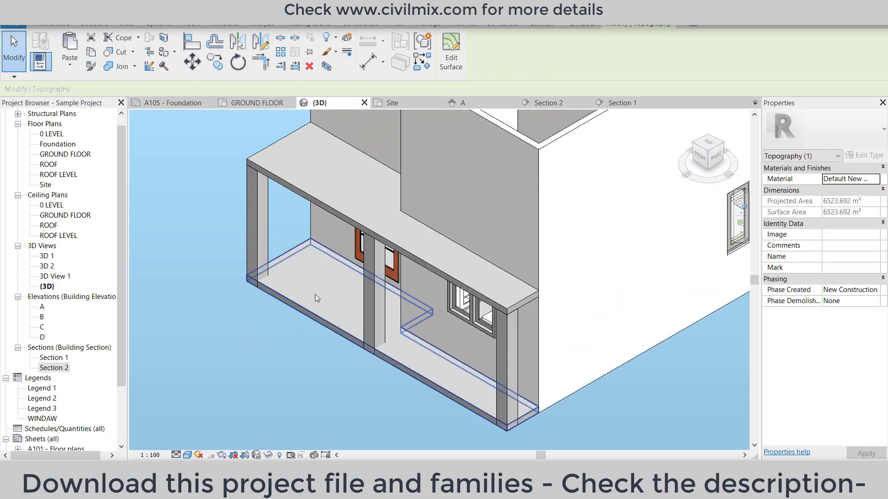
left_click(367, 299)
left_click(858, 189)
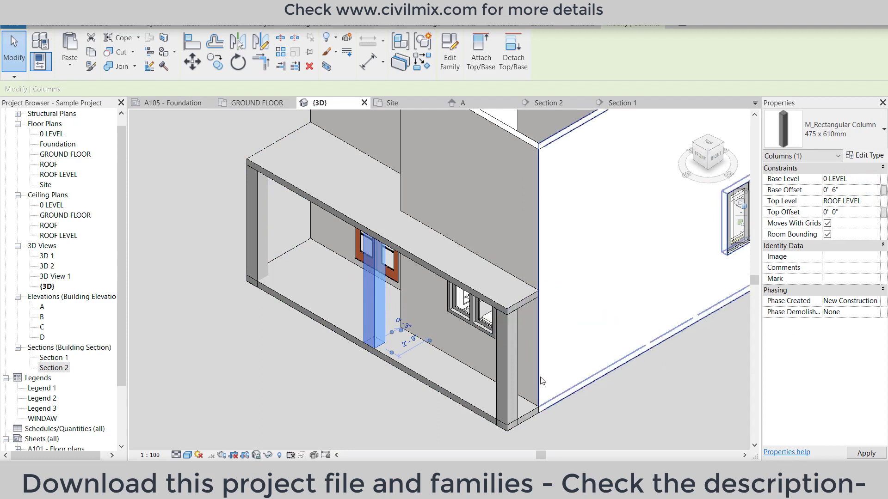
left_click(489, 376)
left_click(857, 190)
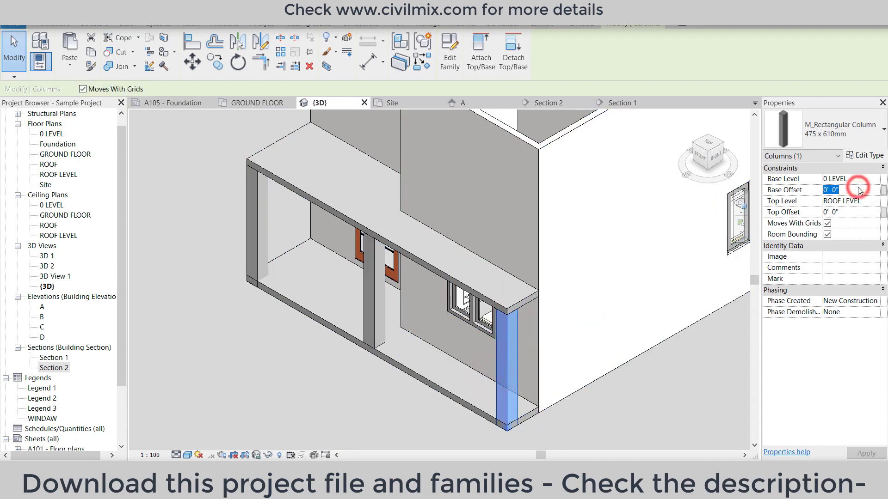
type("0 6")
key("Return")
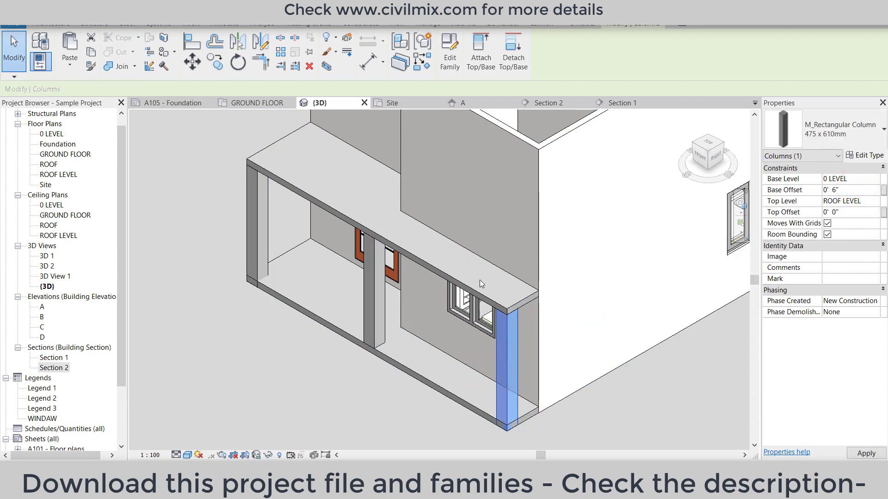
- Set the left corner column's base offset to 0.5 and clear the selection
left_click(257, 235)
left_click(870, 189)
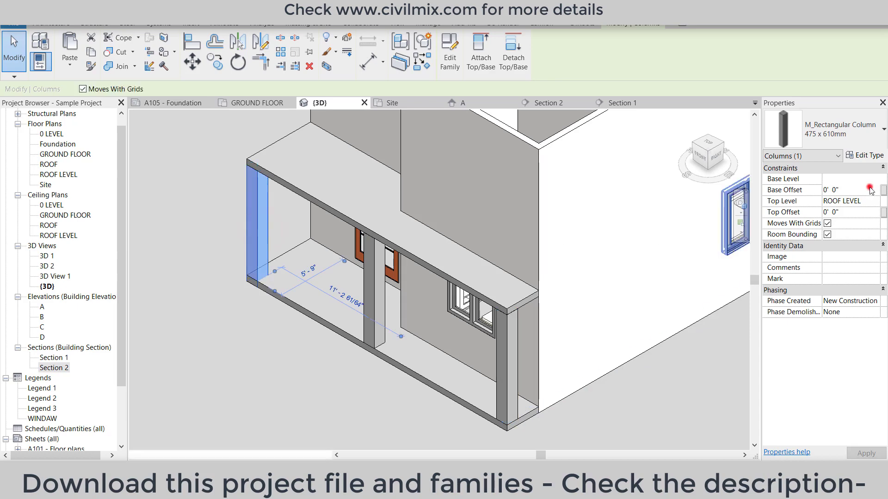
type("0.5")
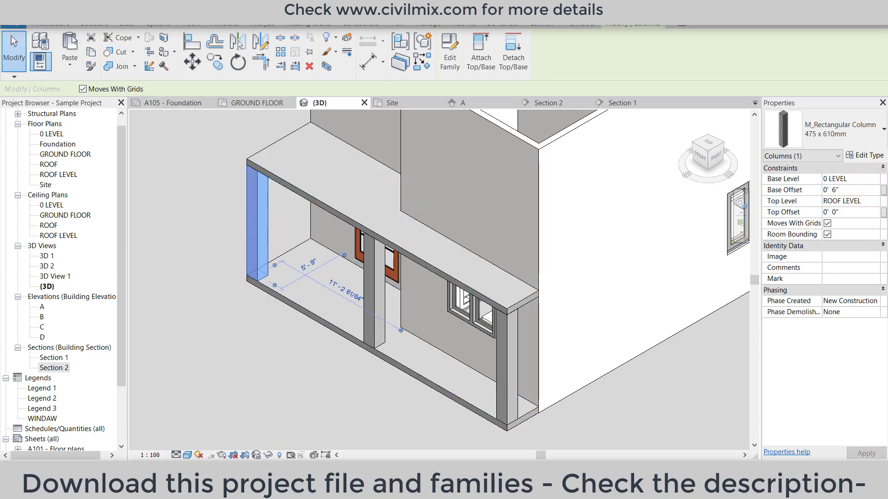
key("Escape")
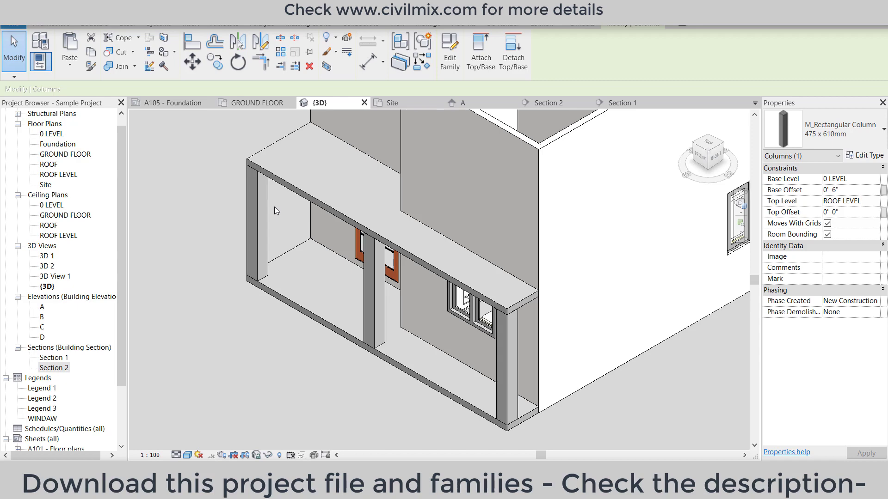
key("Escape")
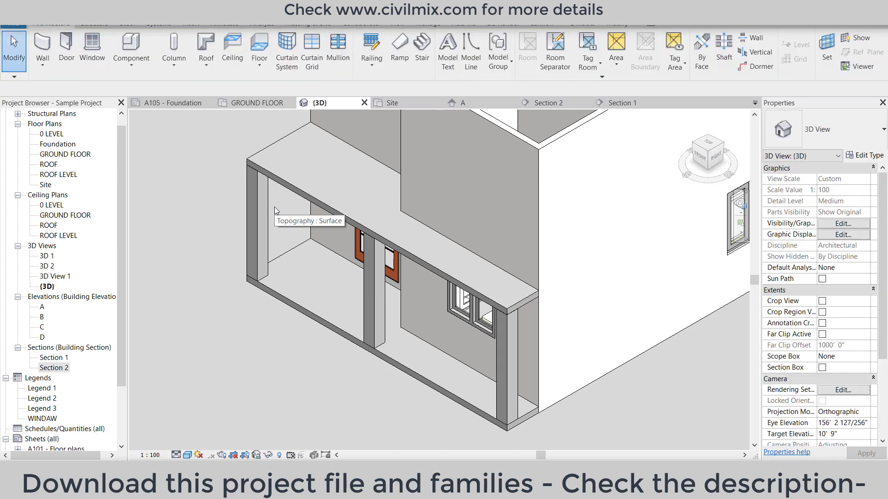
- Turn the 3D view to face the house straight from the front
scroll(277, 218, "down", 3)
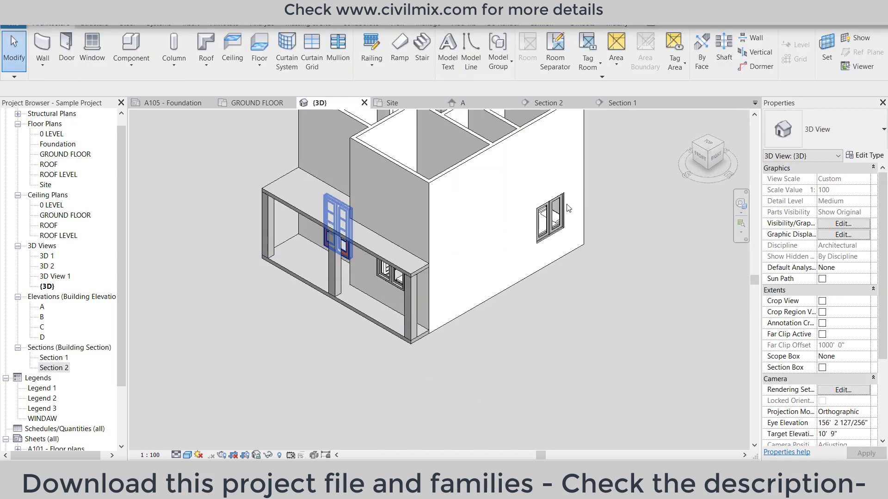
left_click(705, 155)
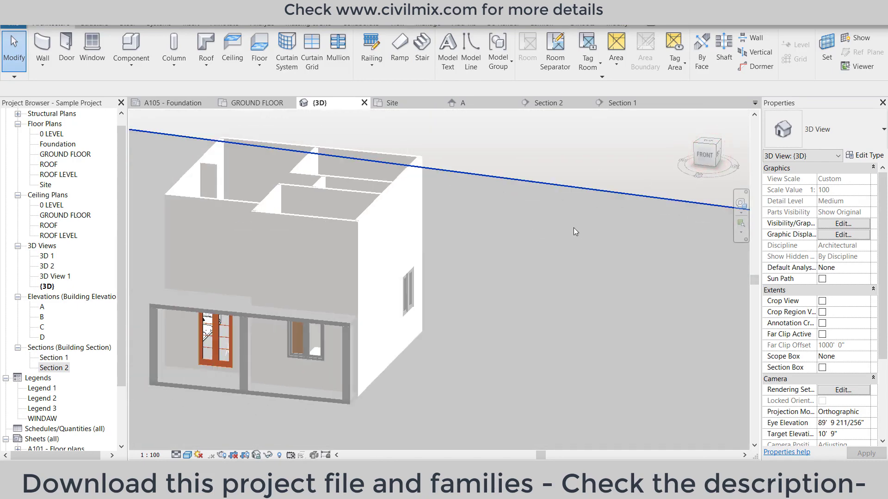
left_click(714, 148)
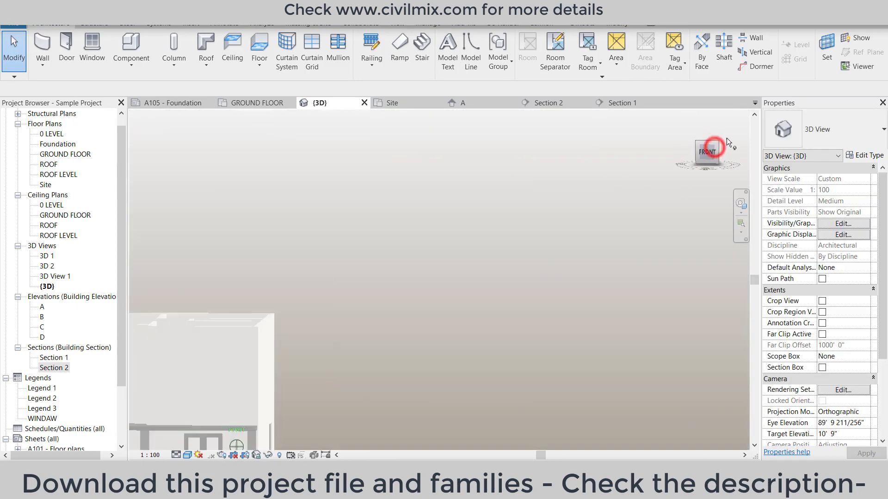
scroll(280, 399, "up", 2)
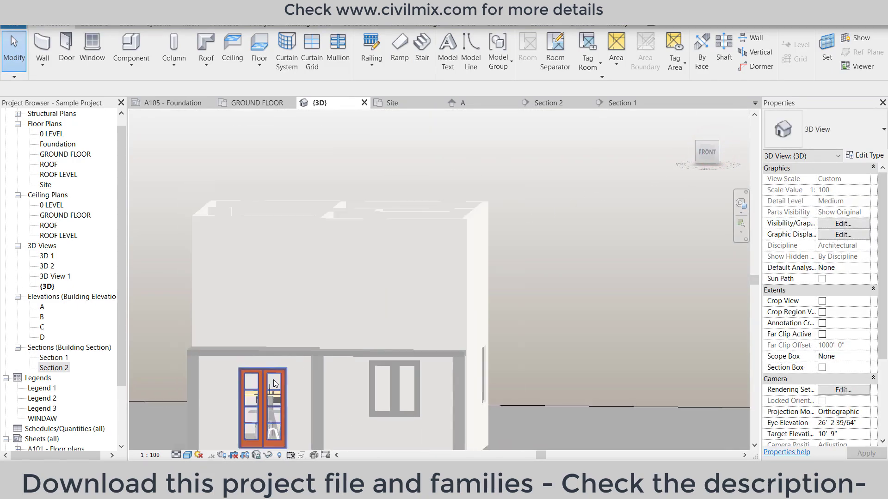
scroll(280, 399, "down", 3)
left_click(701, 157)
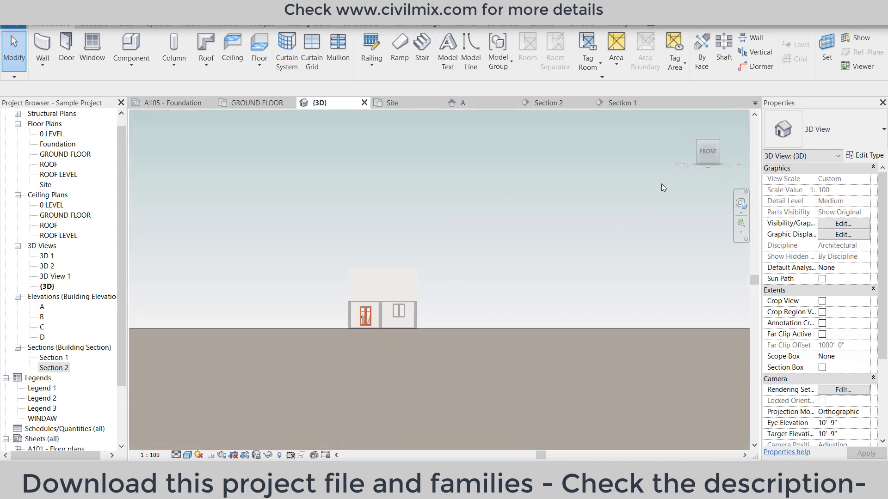
- Orbit to an elevated front-right view of the porch, then return to the GROUND FLOOR plan
left_click_drag(690, 157, 470, 276)
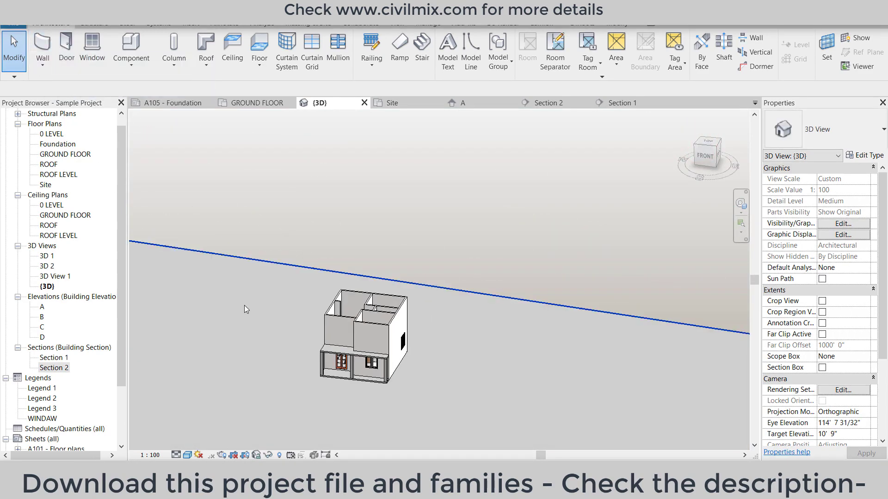
scroll(317, 360, "up", 2)
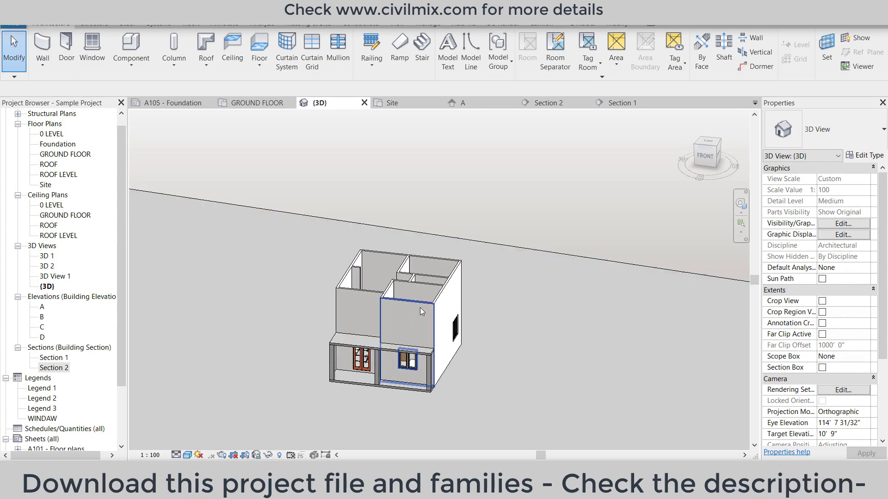
double_click(55, 154)
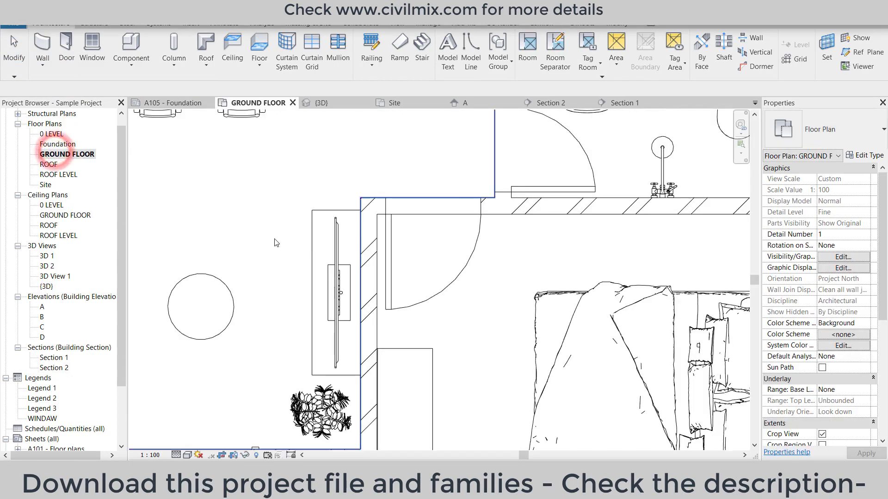
scroll(305, 315, "down", 5)
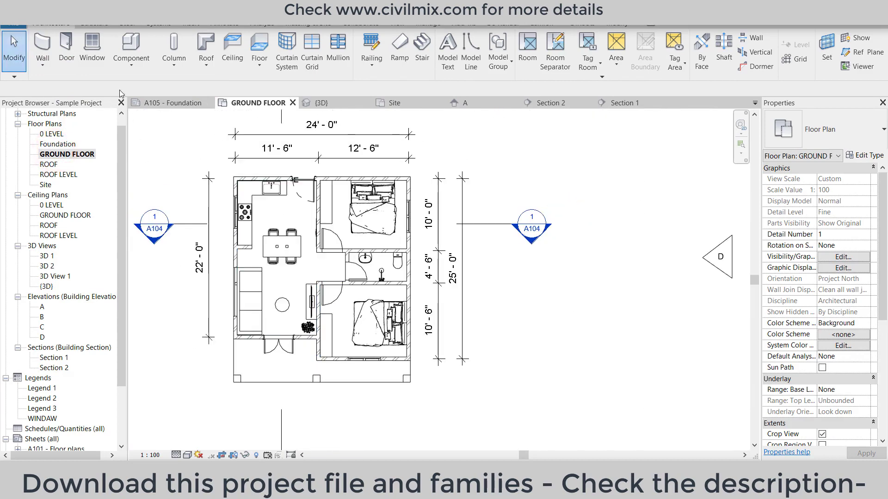
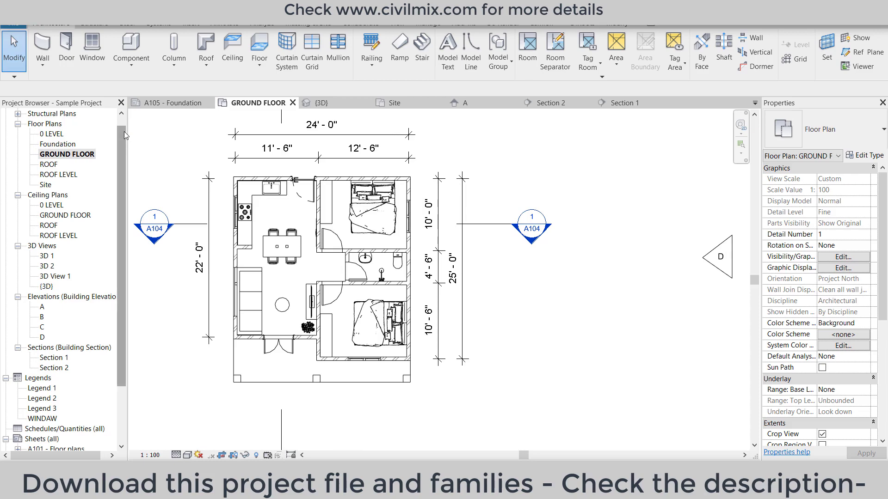
- Start a Roof by Footprint on the ground floor using Pick Walls with Defines Slope
left_click(206, 63)
left_click(233, 111)
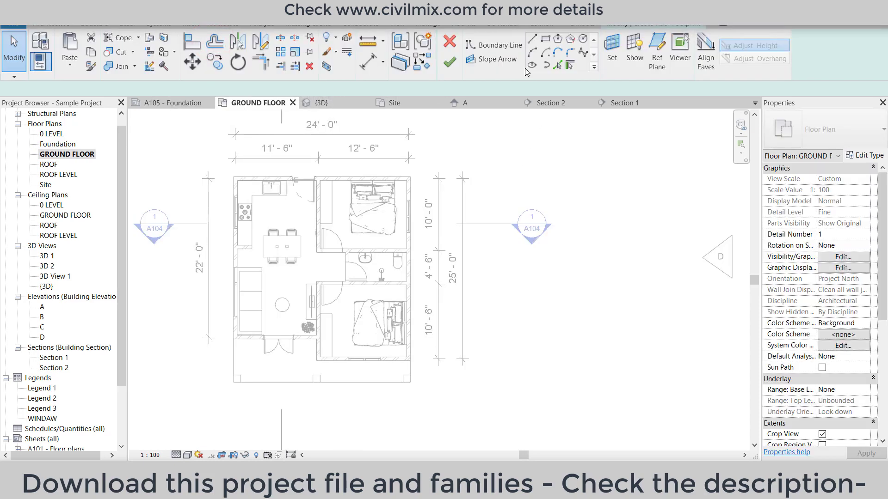
left_click(545, 40)
scroll(250, 340, "up", 2)
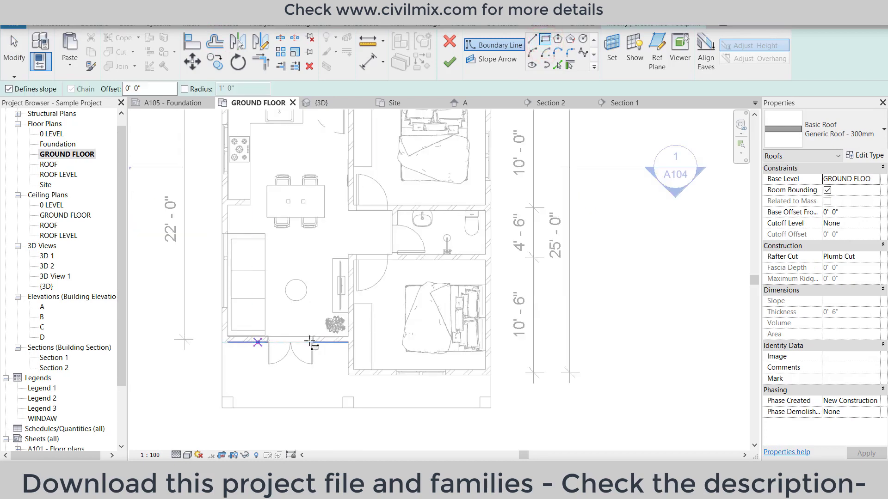
left_click(570, 65)
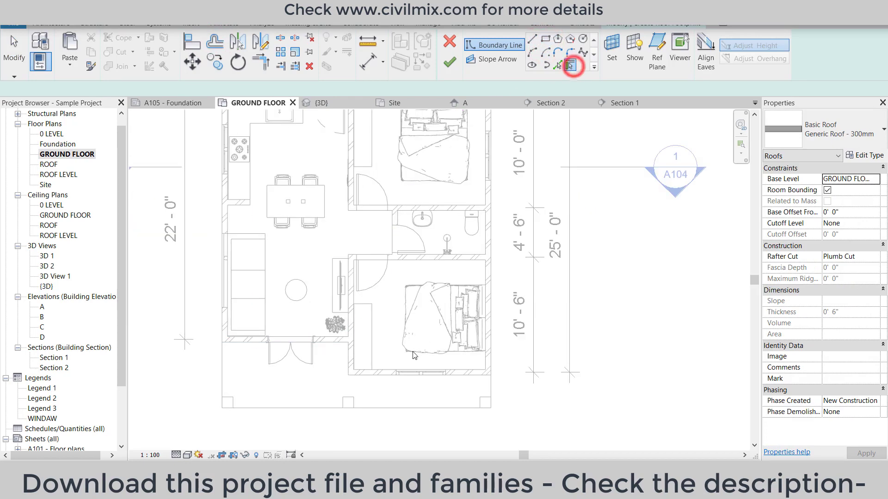
- Trace the exterior walls as 30° sloped edges, the top wall with a 2' 6" overhang
left_click(383, 370)
left_click(356, 350)
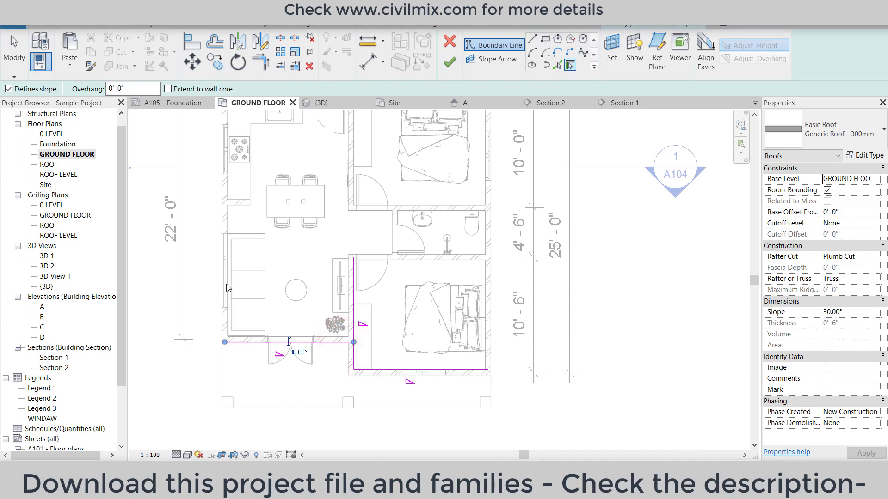
left_click(221, 326)
left_click(488, 286)
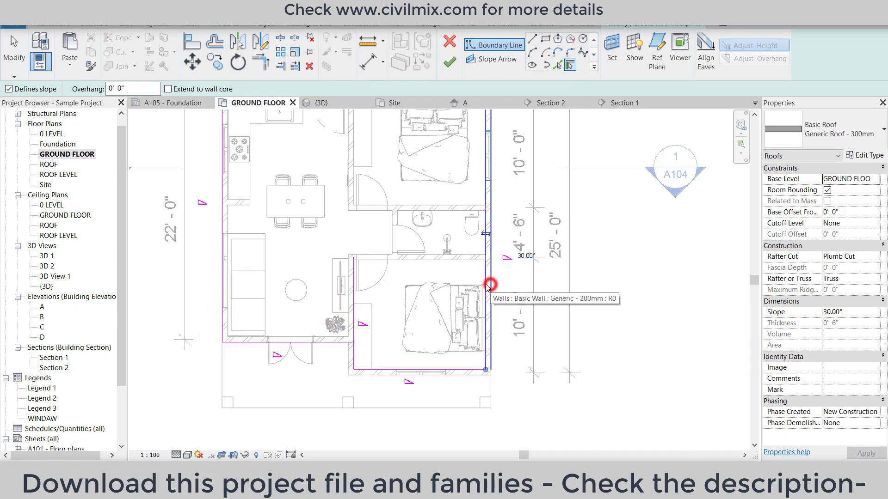
middle_click_drag(486, 225, 437, 350)
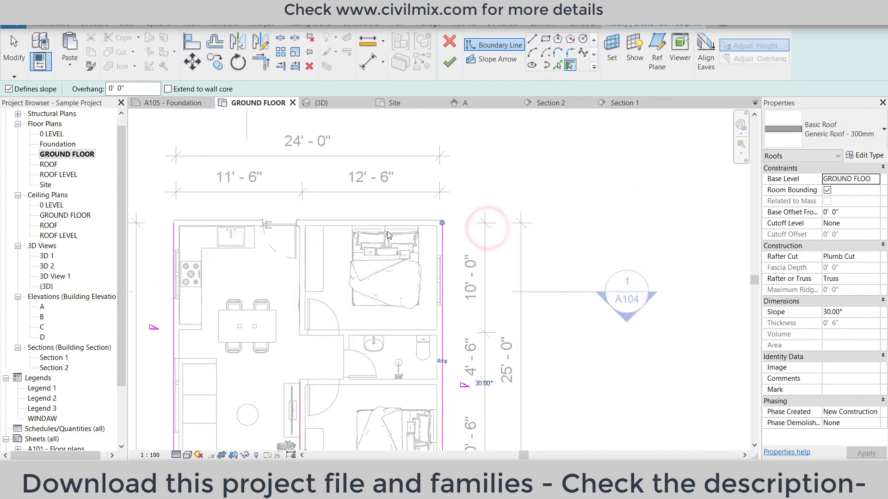
left_click(146, 83)
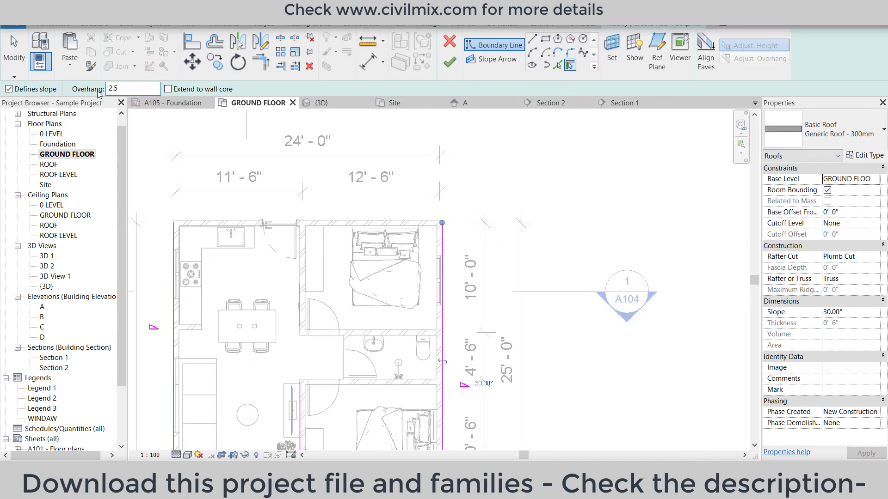
left_click(354, 223)
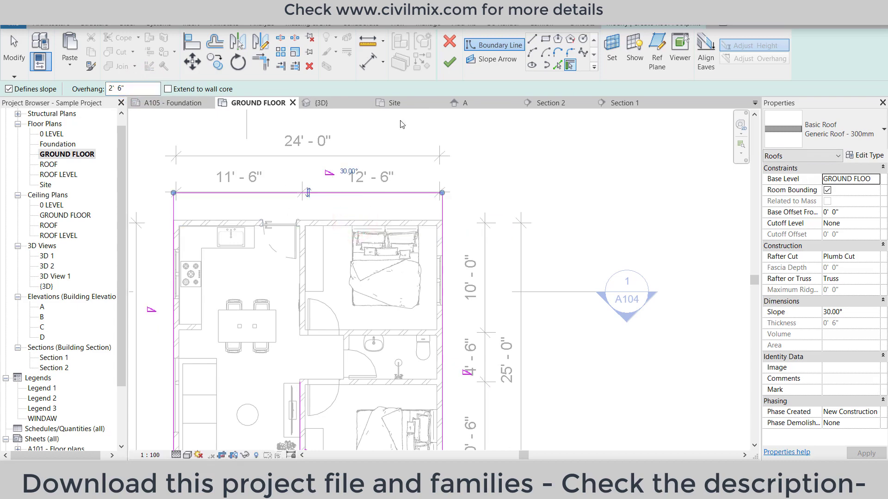
- Trim/extend the roof sketch lines to close the outline's corners
left_click(260, 61)
scroll(350, 146, "down", 2)
scroll(286, 323, "up", 2)
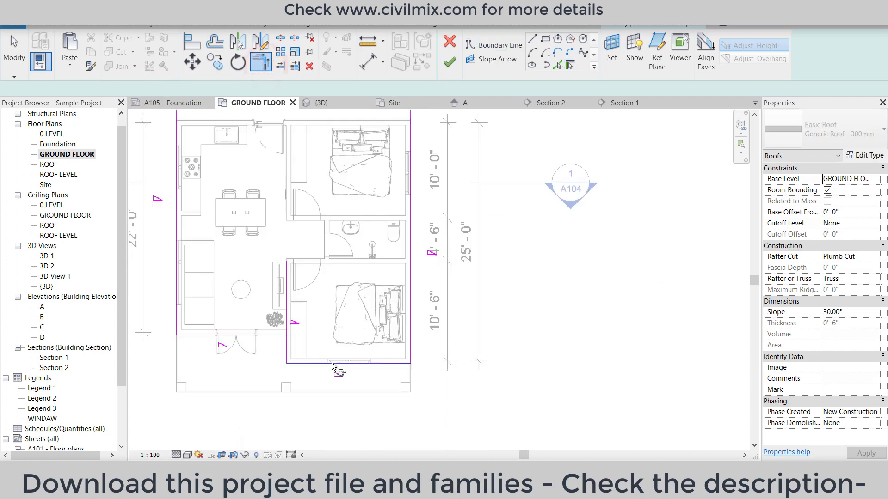
left_click(281, 333)
scroll(292, 337, "down", 2)
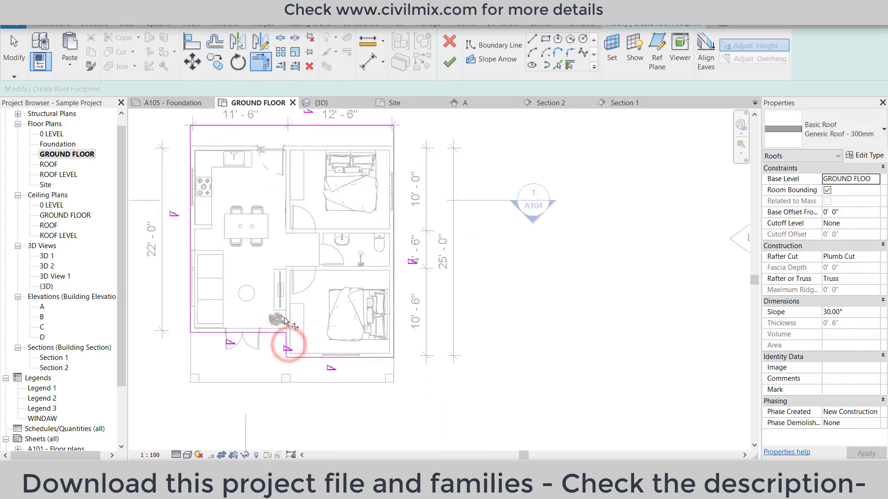
scroll(239, 335, "up", 3)
scroll(247, 329, "down", 2)
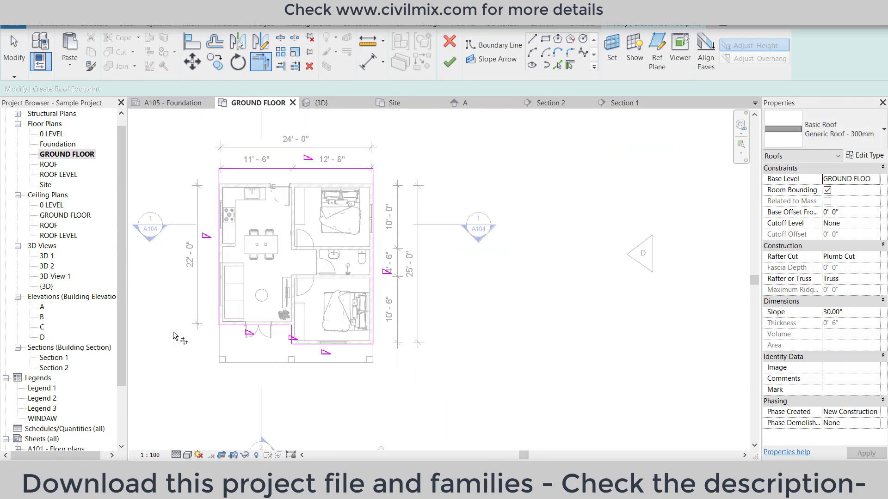
right_click(189, 336)
left_click(232, 184)
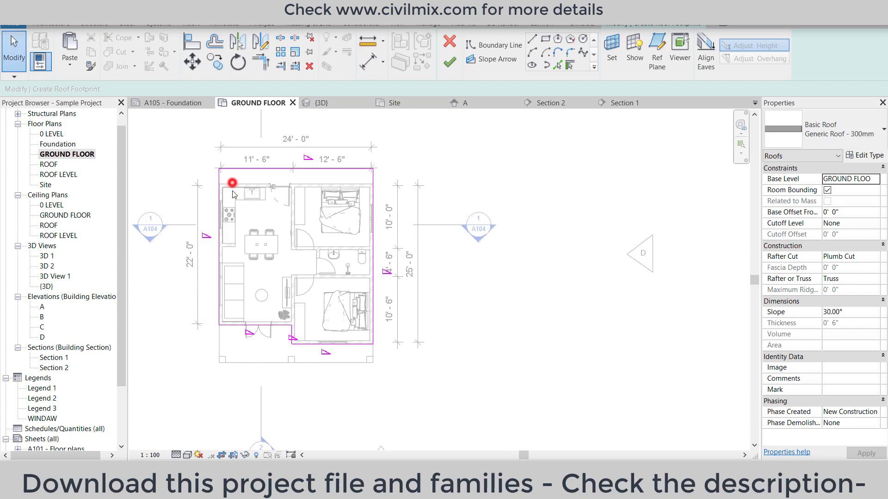
right_click(171, 278)
left_click(194, 276)
left_click(150, 246)
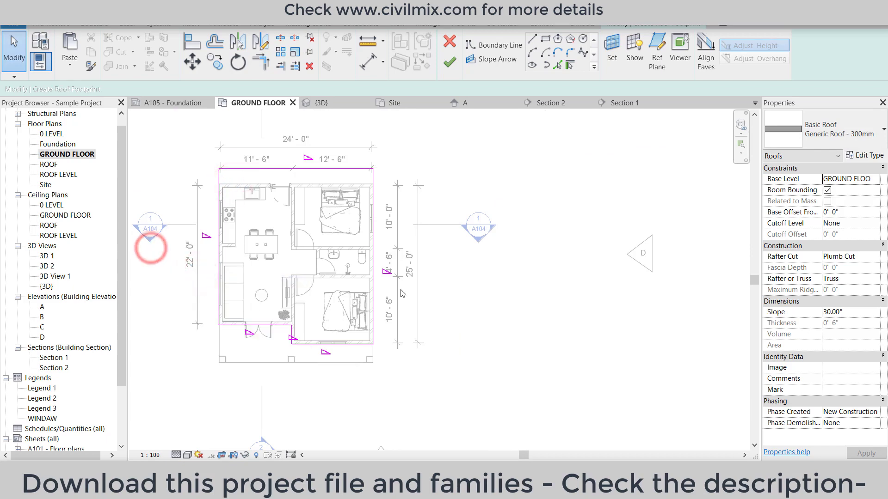
- Set the top roof edge's slope to 24° and finish the roof sketch
left_click_drag(479, 258, 175, 360)
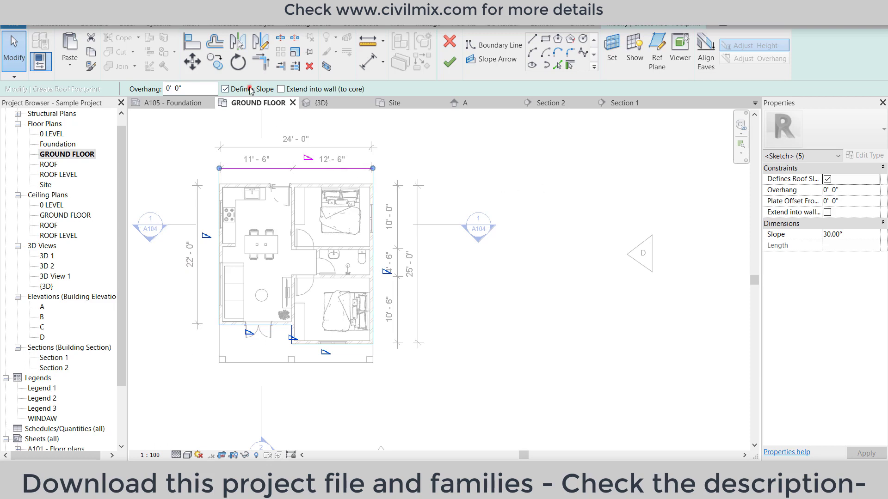
left_click(347, 139)
left_click(319, 168)
type("24")
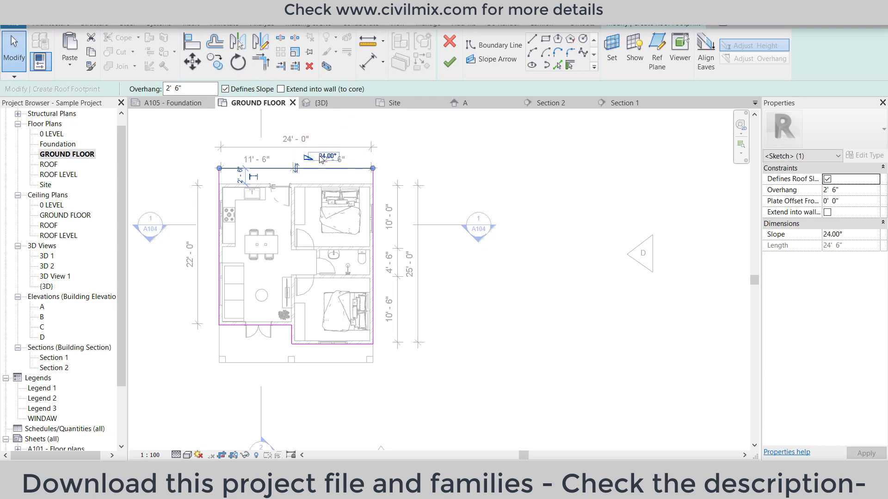
key("Return")
scroll(254, 180, "up", 1)
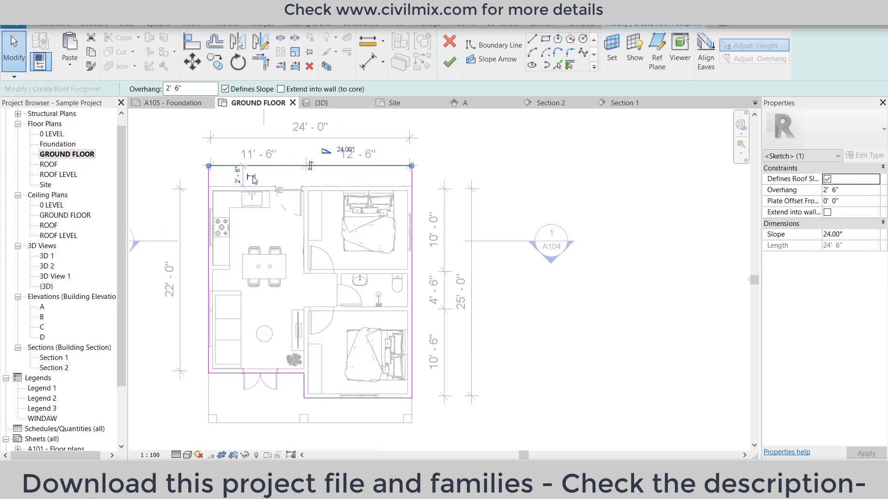
scroll(254, 179, "up", 2)
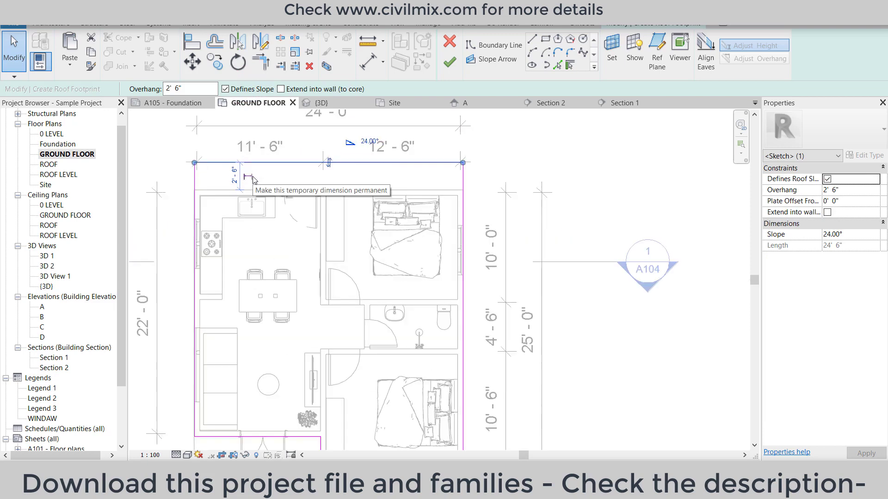
left_click(450, 65)
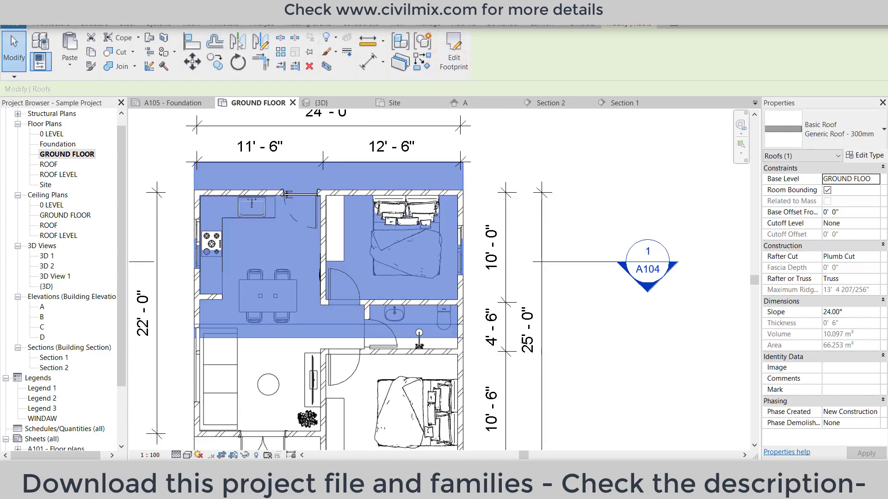
- In the {3D} view, edit the roof footprint and lower the sloped edge to 12°
left_click(319, 103)
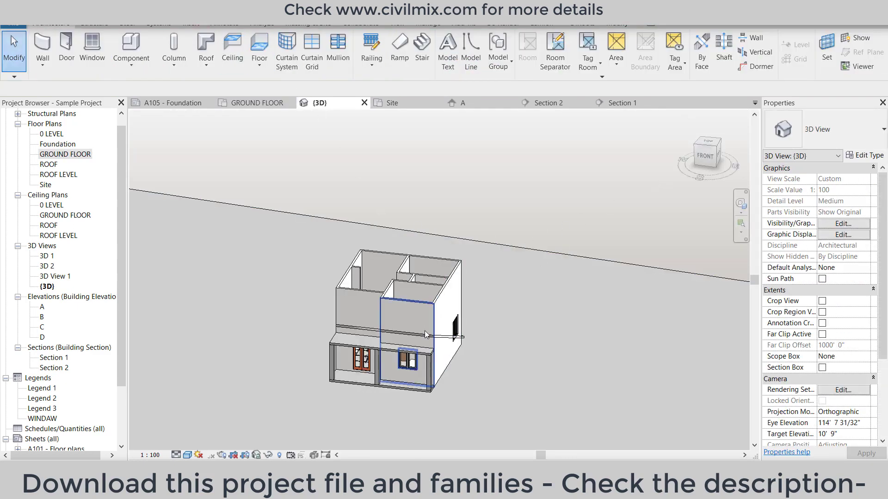
double_click(423, 329)
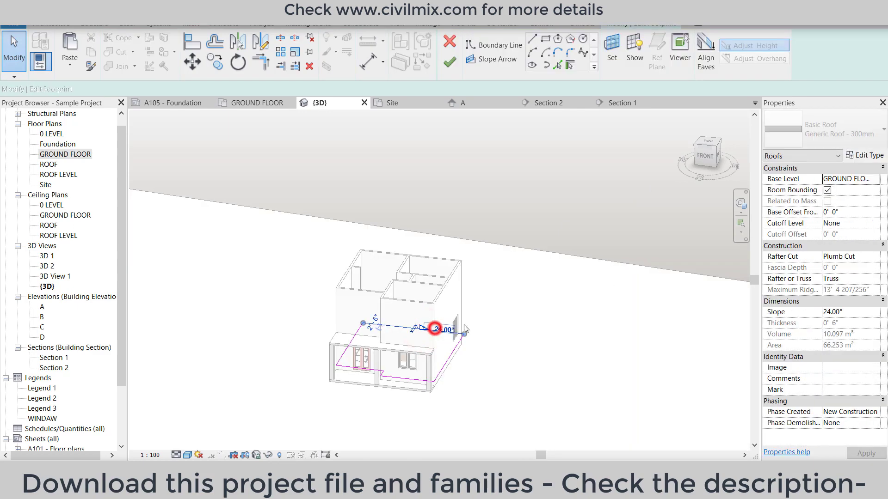
left_click(433, 329)
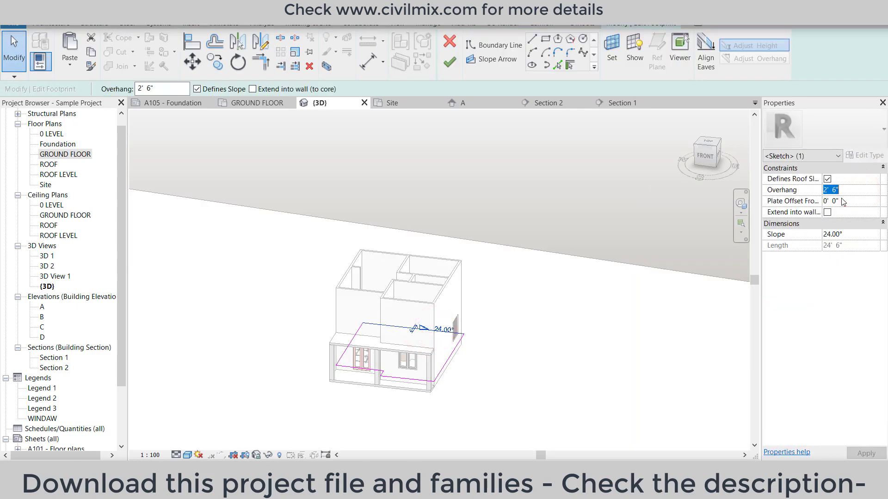
type("12")
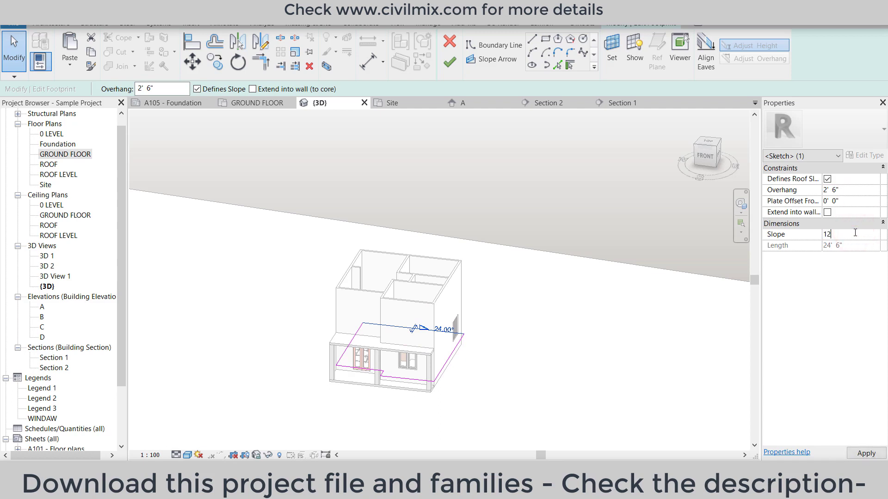
left_click(450, 62)
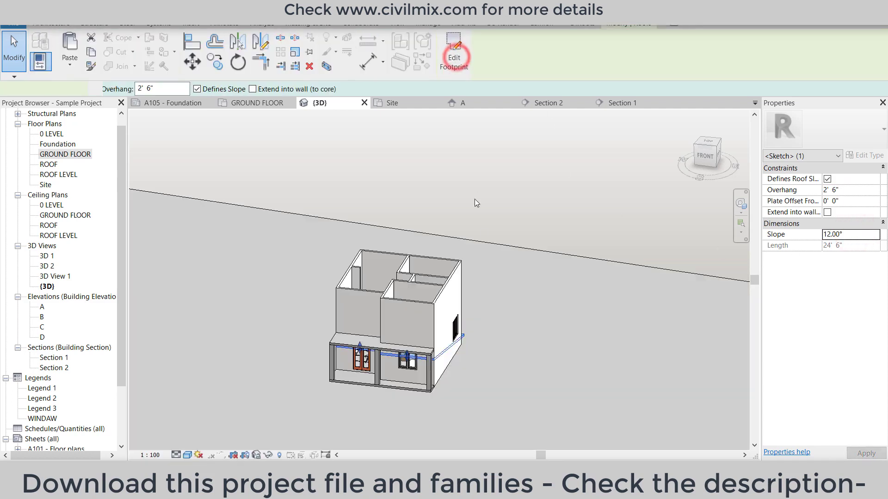
left_click(445, 354)
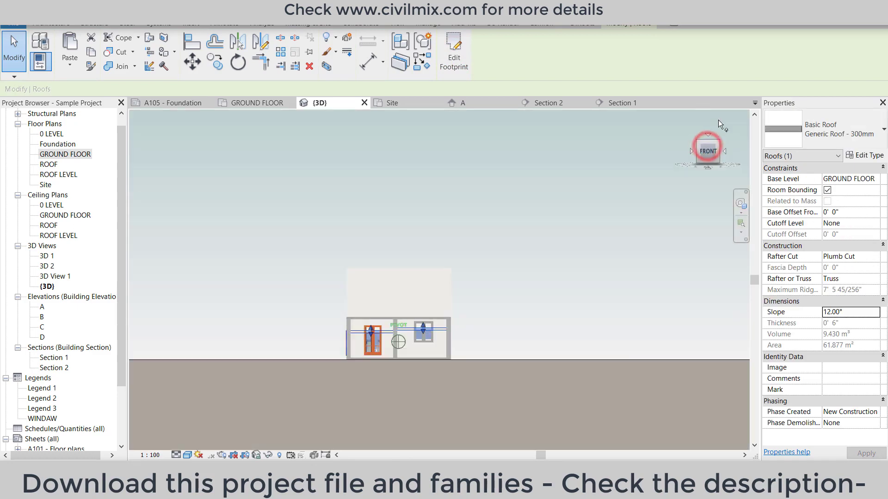
- Select all walls from the front view and attach their tops to the roof
left_click(452, 218)
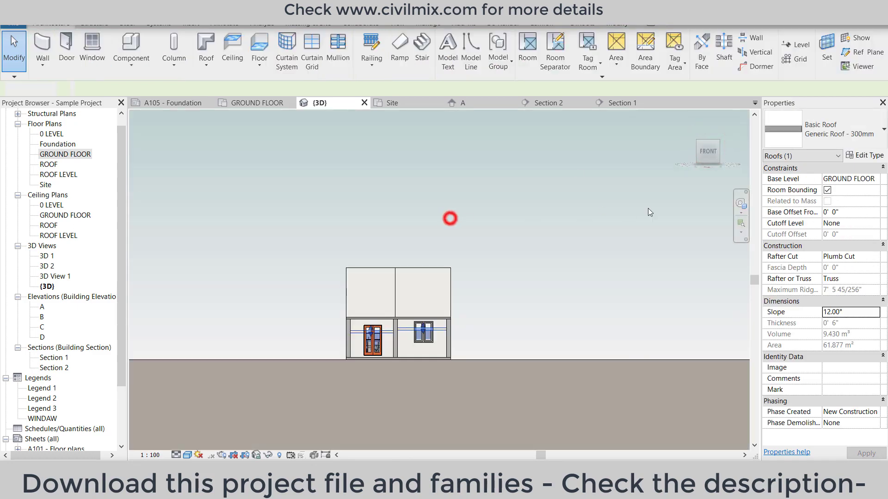
left_click_drag(603, 210, 346, 268)
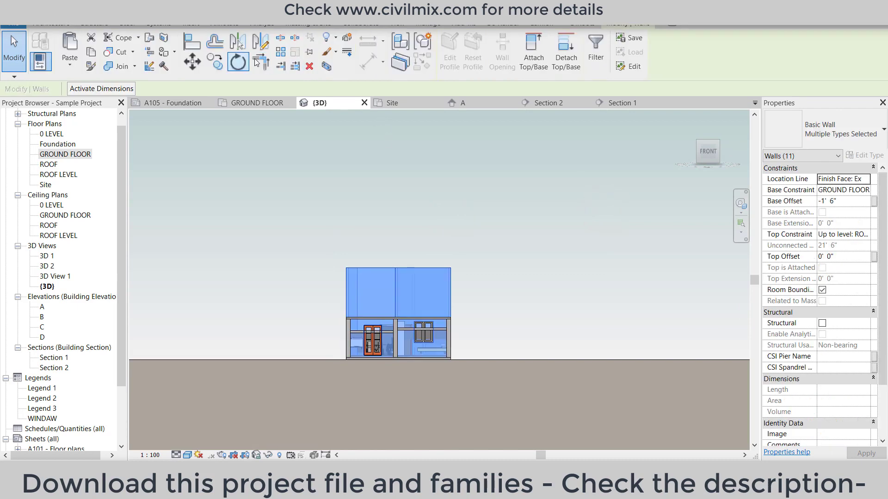
left_click(533, 60)
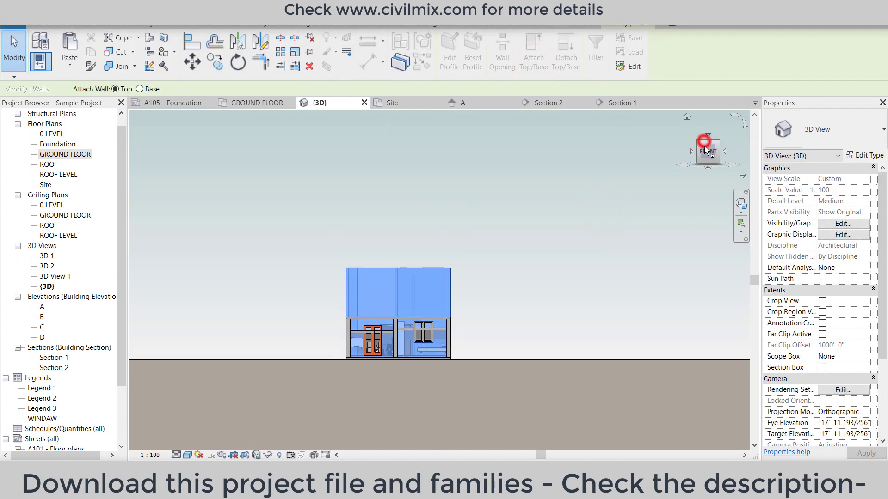
left_click_drag(703, 146, 683, 178)
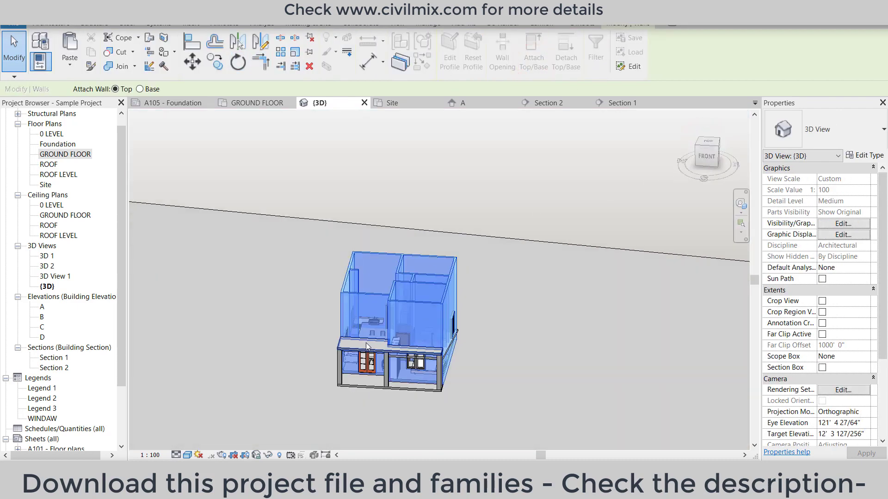
scroll(373, 334, "up", 1)
scroll(416, 324, "up", 1)
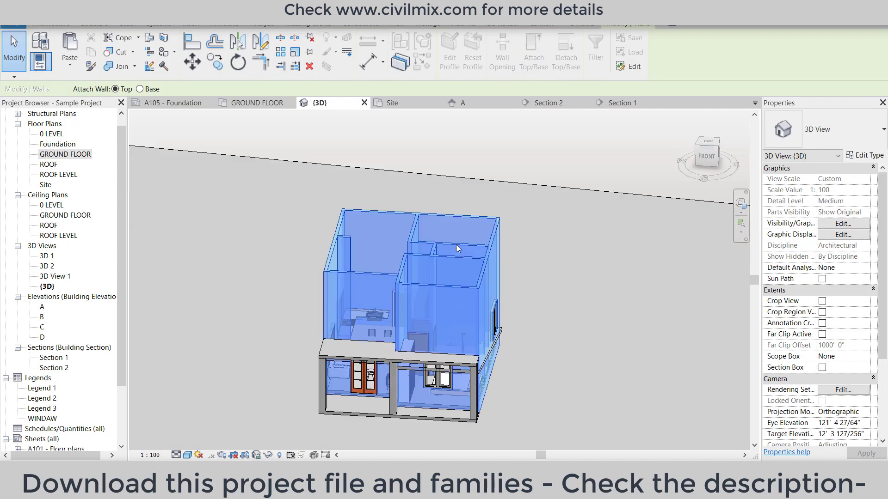
left_click(488, 359)
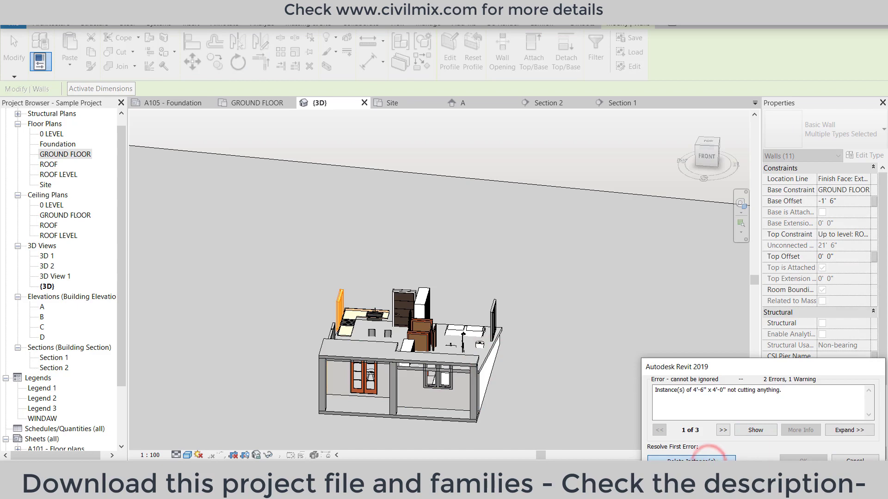
- Delete the 4'-6" x 4'-0" window instances that cut nothing, then deselect the walls
left_click(855, 459)
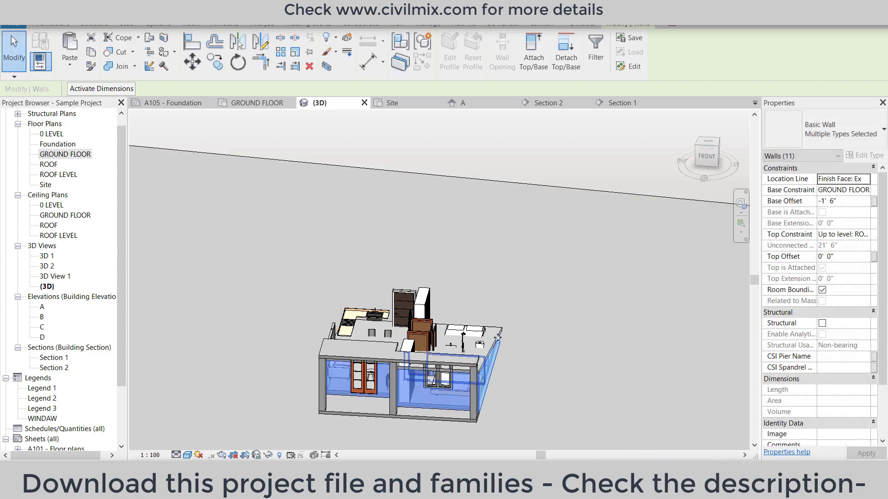
right_click(505, 303)
left_click(532, 61)
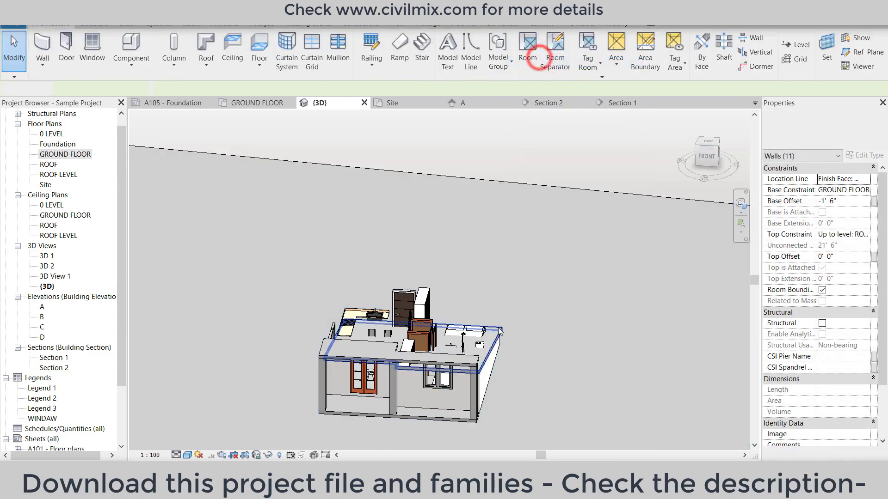
- Set the roof's Base Offset From Level to 8' 0", stepping through 5' and 7'
left_click(491, 328)
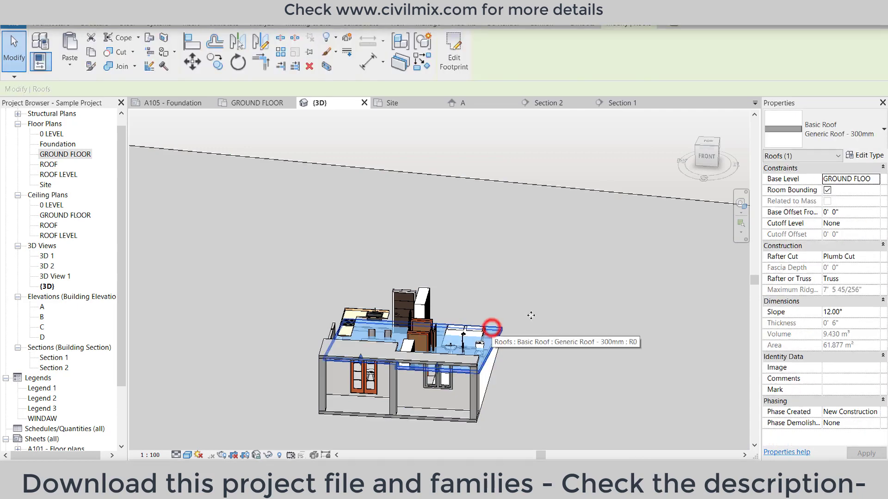
type("5")
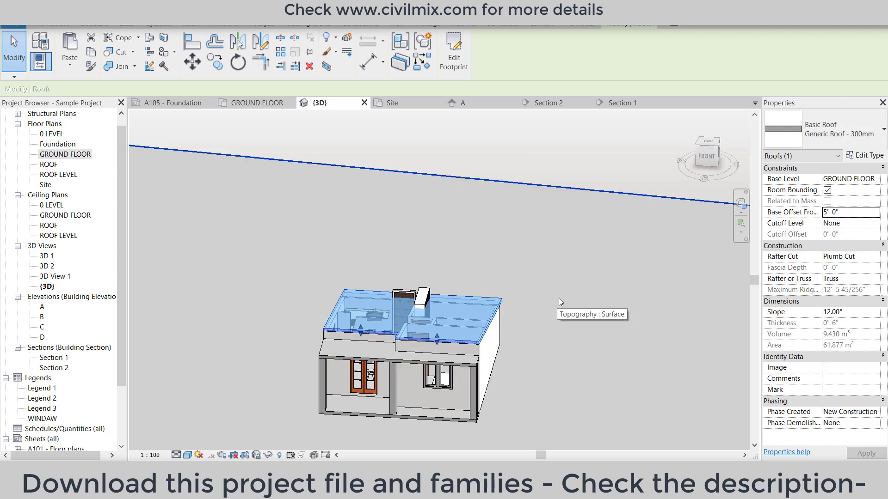
left_click(852, 211)
type("6")
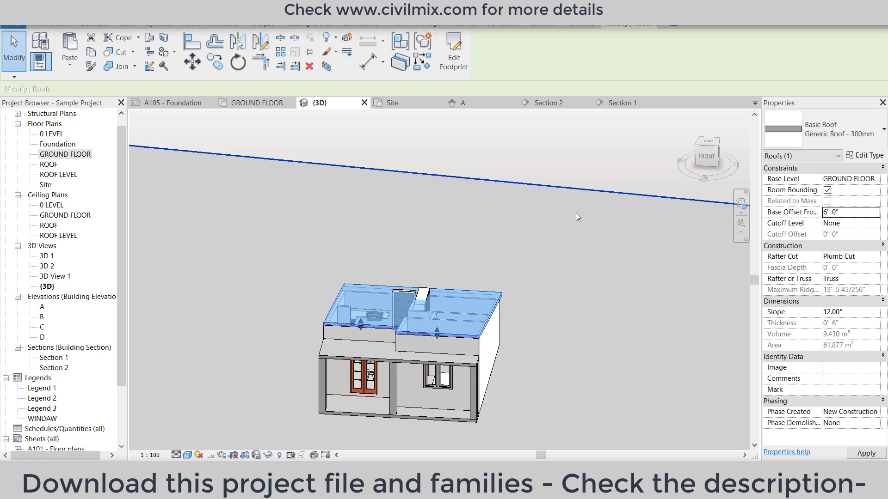
type("7")
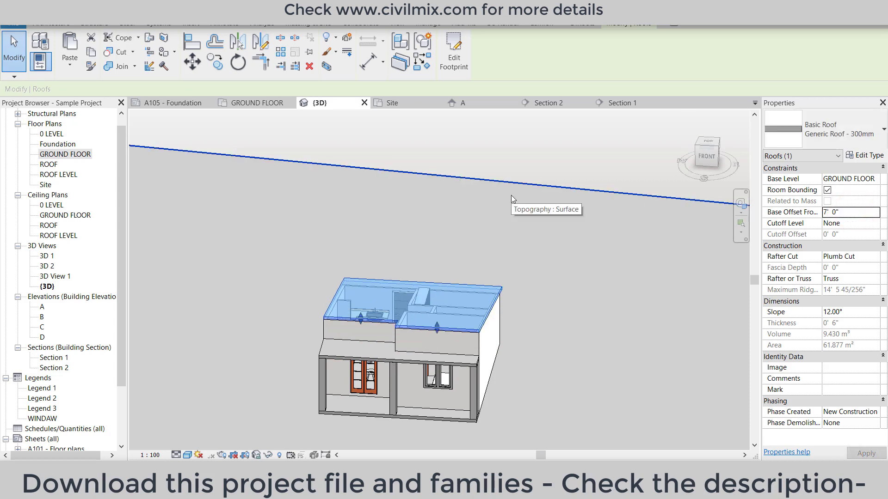
scroll(450, 287, "up", 2)
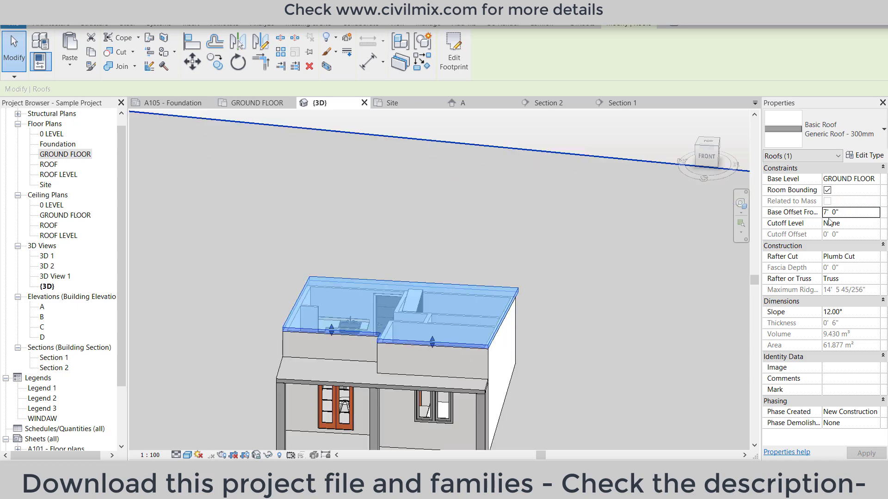
left_click(855, 213)
type("8")
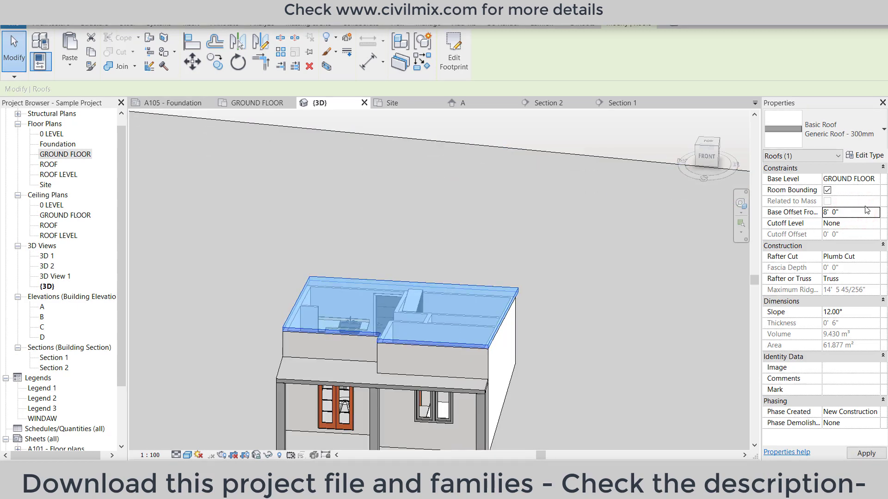
left_click(718, 149)
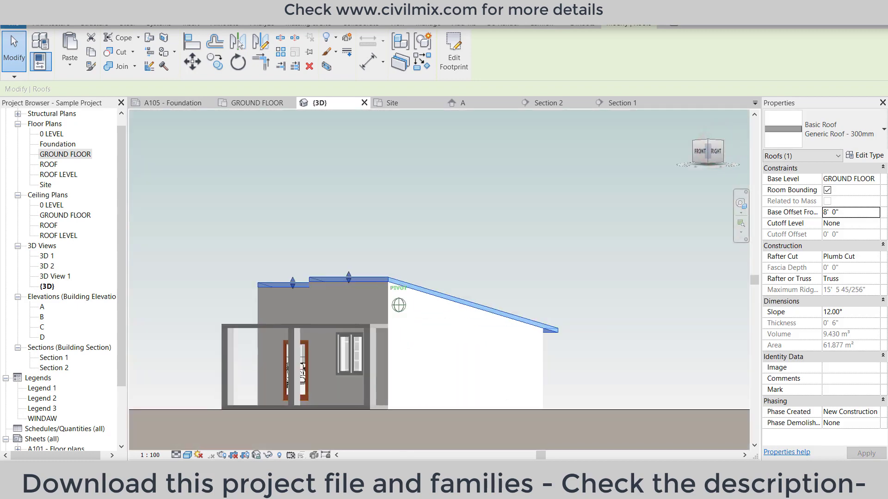
left_click(689, 151)
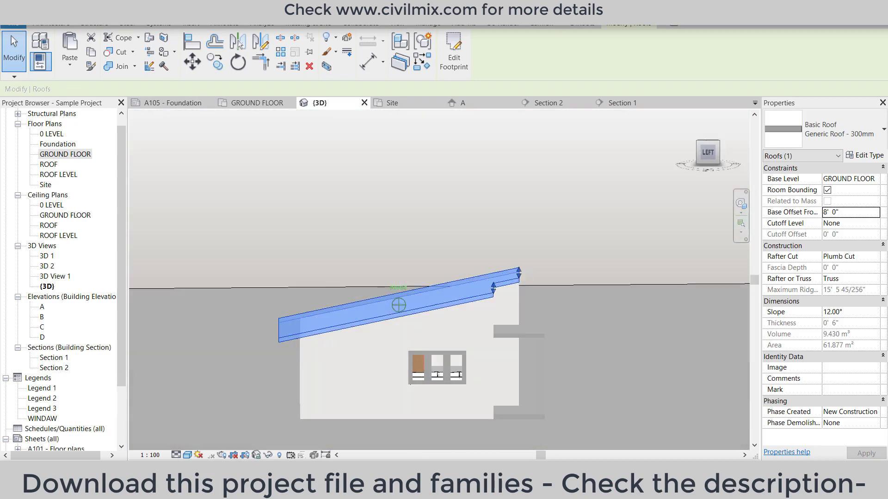
left_click(689, 151)
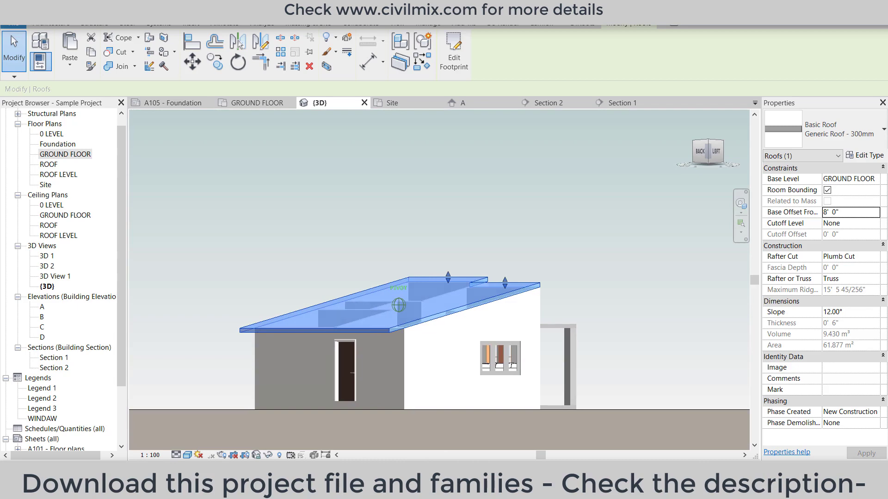
left_click(708, 151)
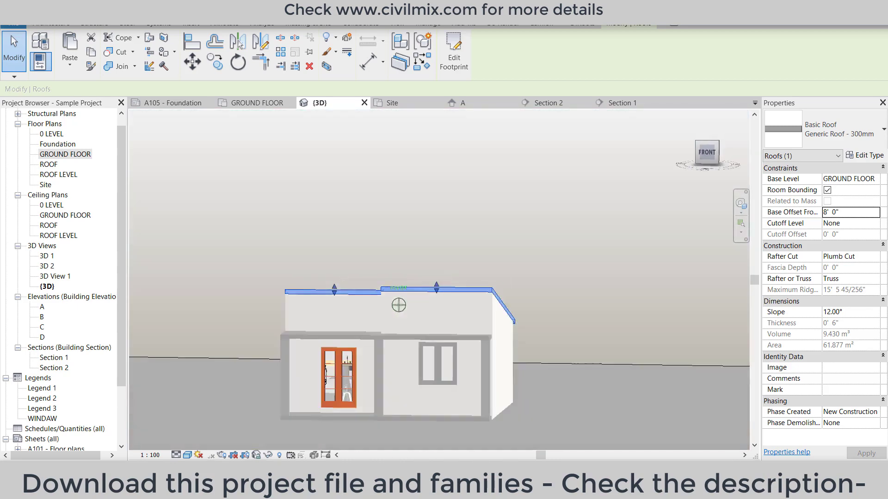
mouse_move(398, 305)
middle_mouse_down("shift")
mouse_move(360, 323)
mouse_move(407, 351)
middle_mouse_up("shift")
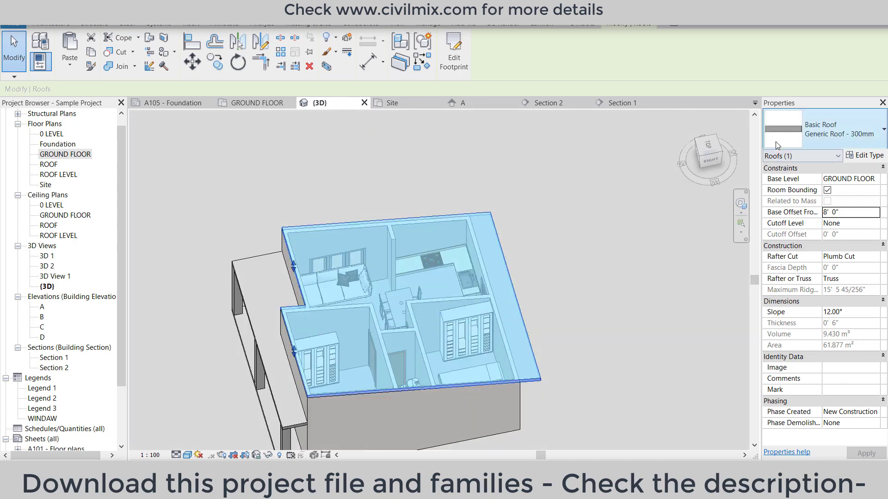
left_click_drag(698, 159, 625, 174)
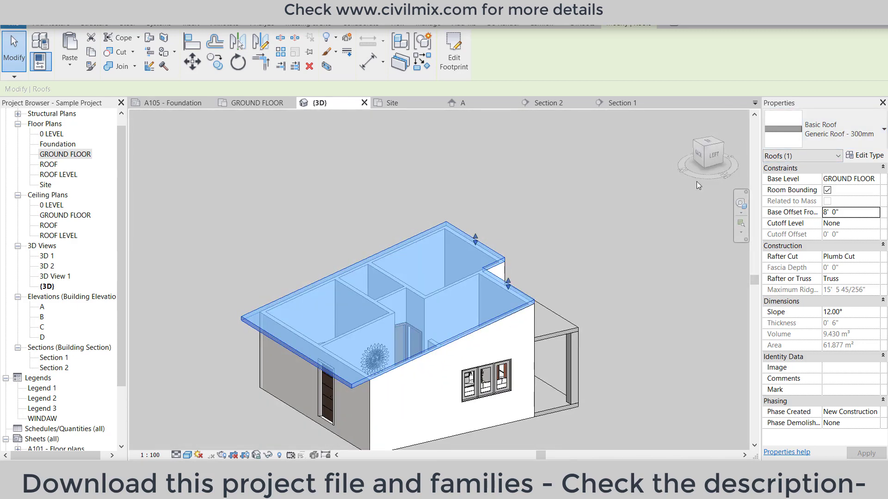
mouse_move(703, 148)
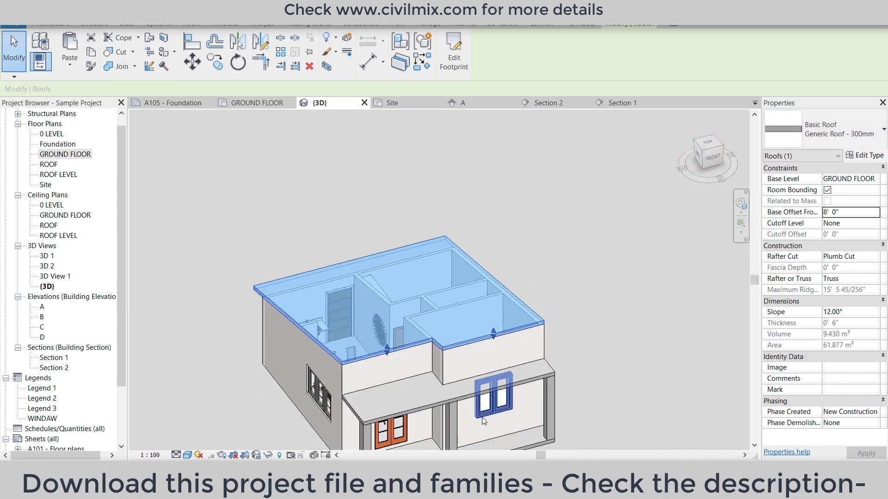
- On the GROUND FLOOR plan, add matching windows on the right bedroom and left kitchen walls
left_click(482, 418)
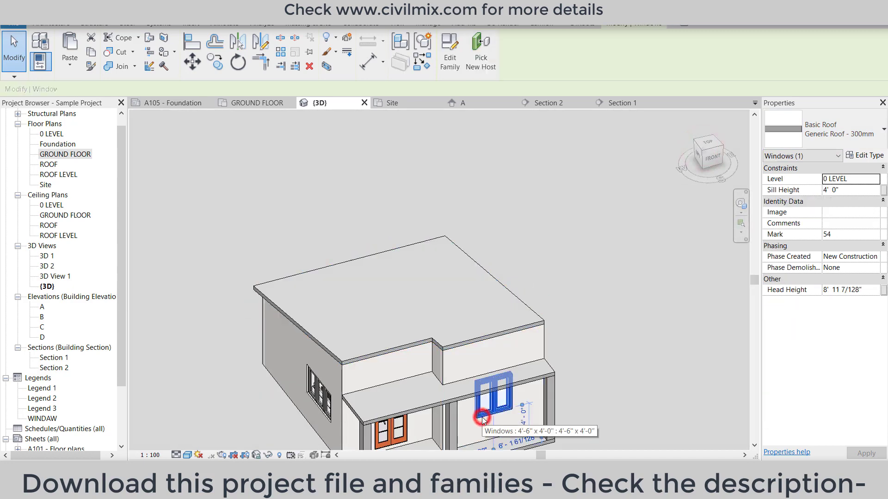
left_click(422, 60)
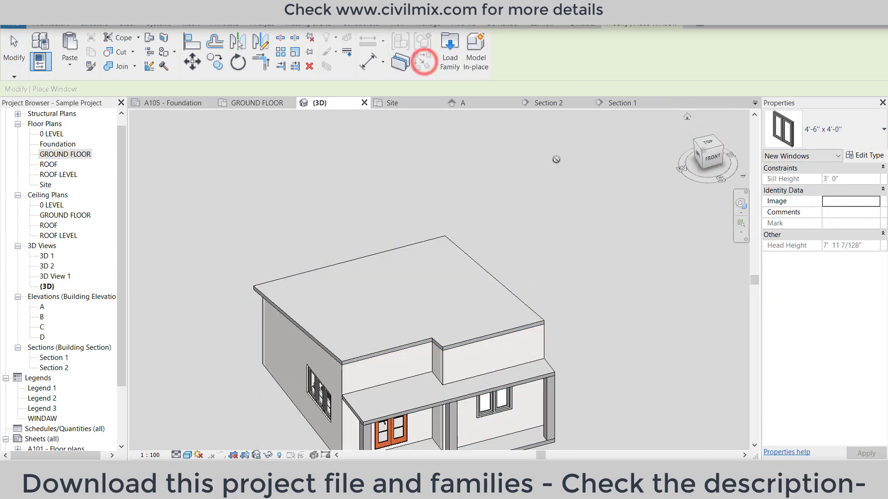
double_click(78, 157)
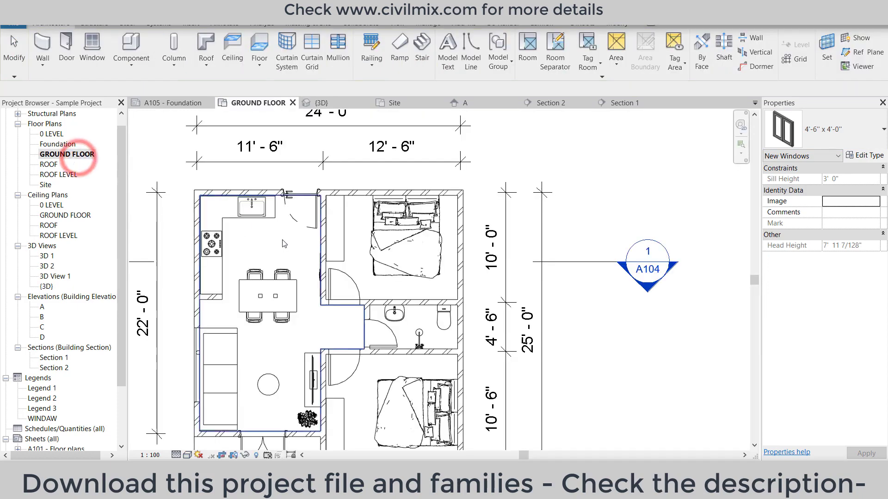
left_click(335, 372)
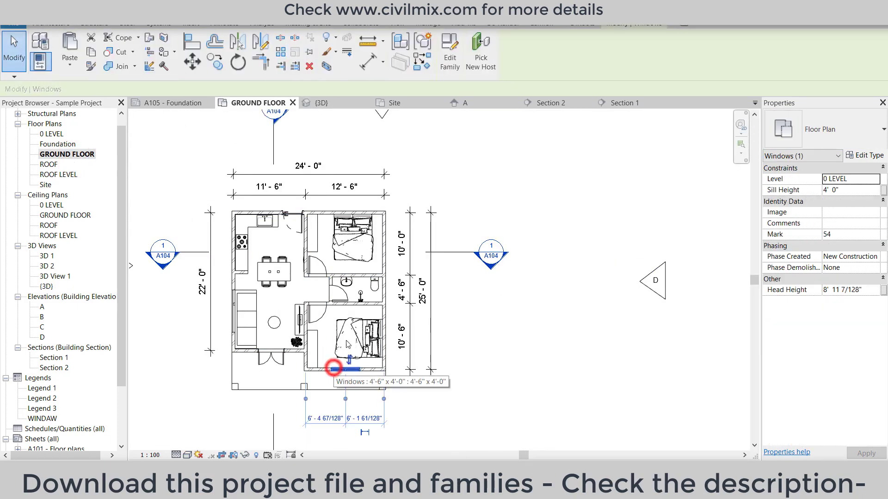
left_click(413, 64)
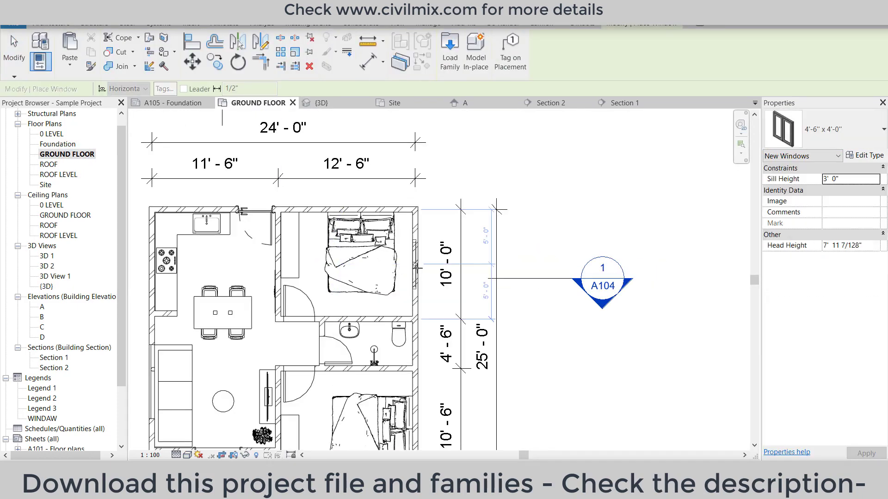
left_click(417, 269)
scroll(417, 268, "down", 2)
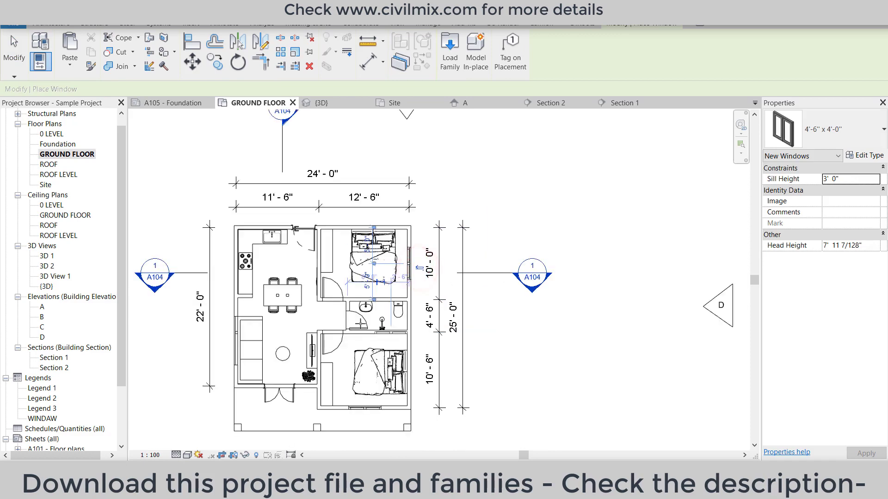
scroll(221, 264, "up", 2)
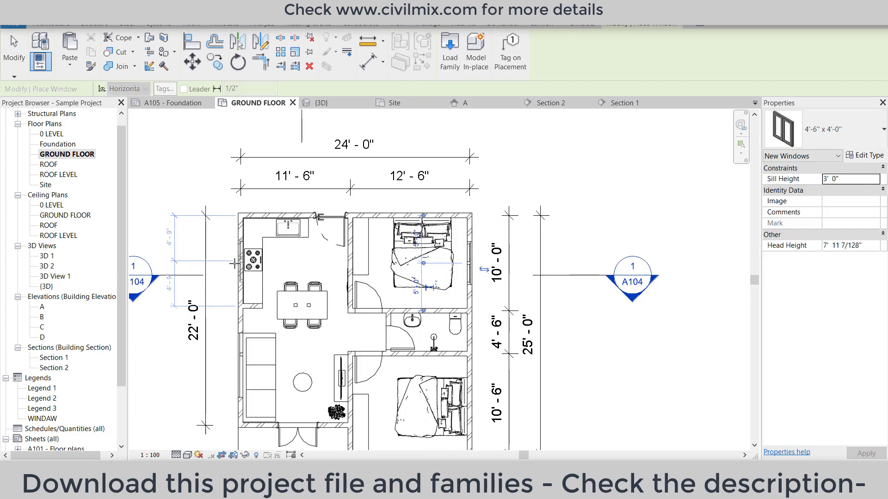
left_click(233, 263)
right_click(234, 262)
left_click(240, 264)
right_click(234, 262)
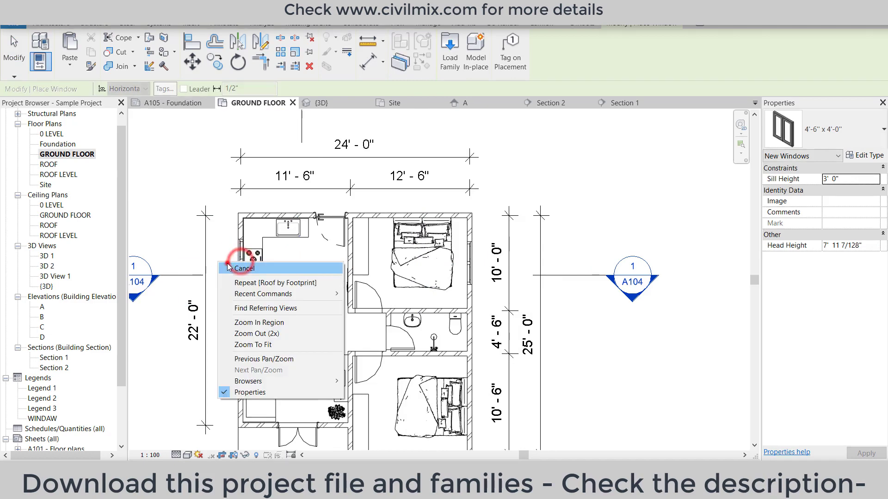
left_click(242, 265)
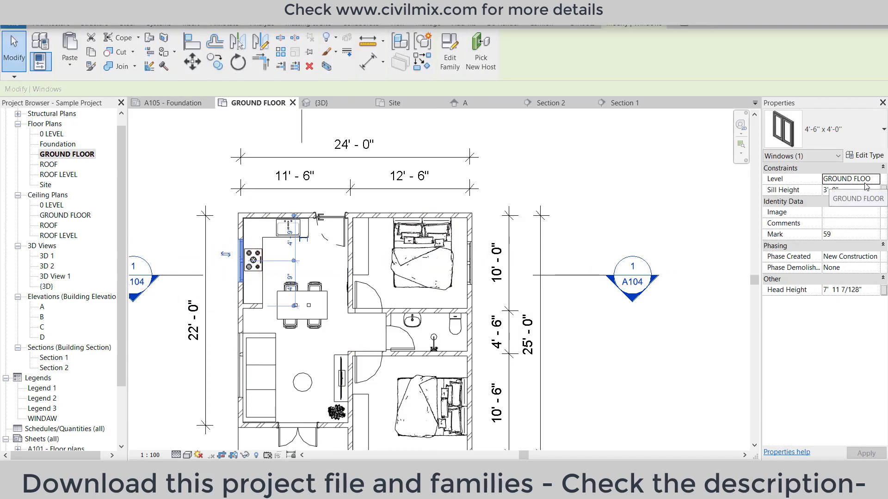
- Keep the new windows on GROUND FLOOR level and set the sill height to 3' 0"
left_click(471, 258)
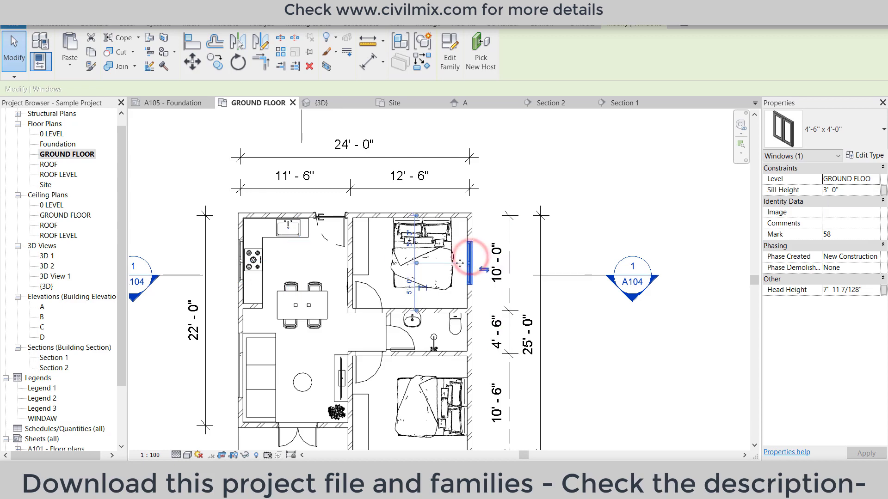
scroll(400, 420, "down", 2)
scroll(400, 420, "up", 1)
scroll(400, 420, "up", 1)
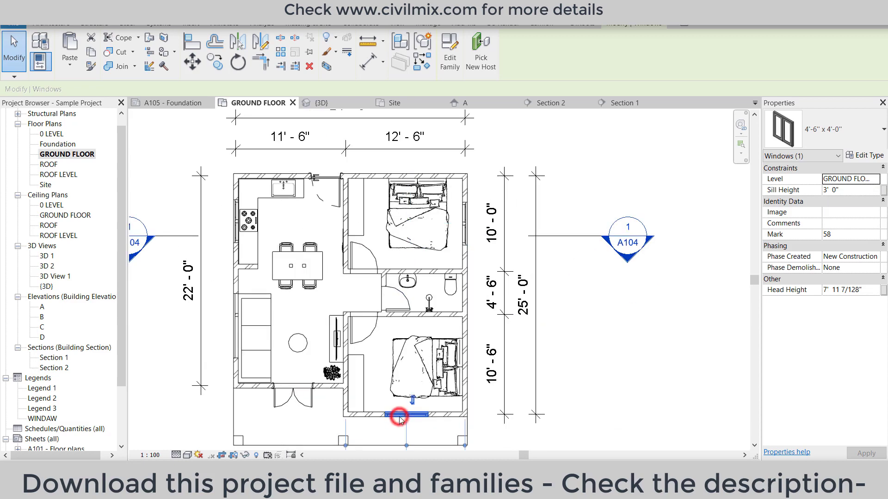
left_click(400, 414)
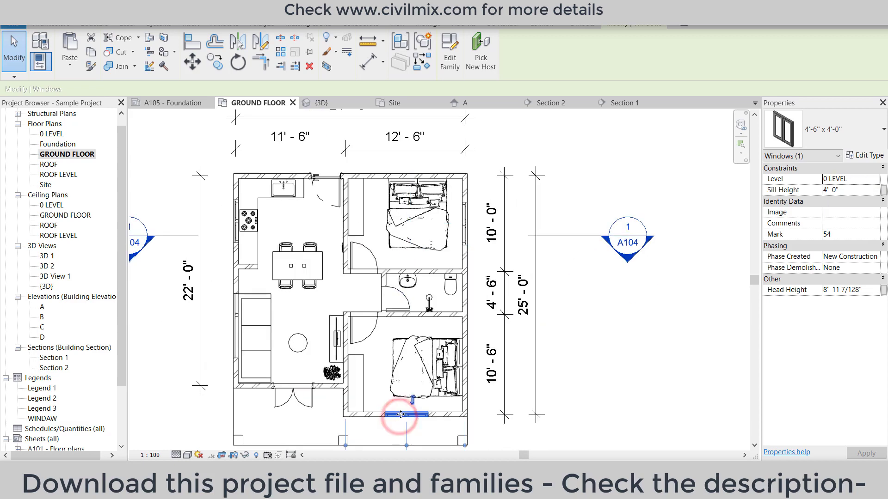
left_click(230, 222)
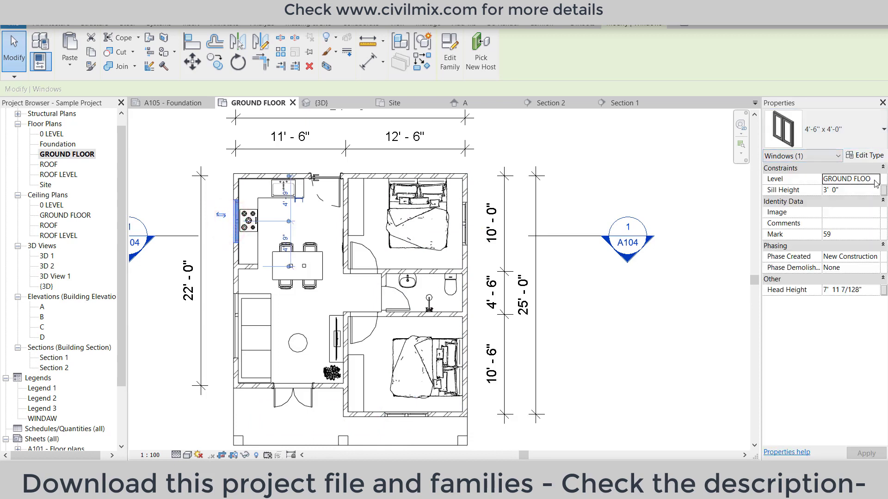
left_click(874, 180)
left_click(874, 180)
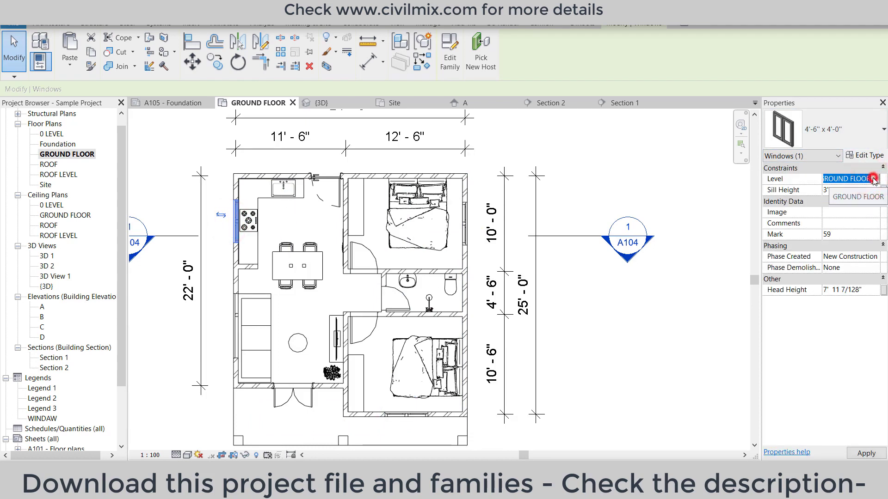
left_click(466, 220)
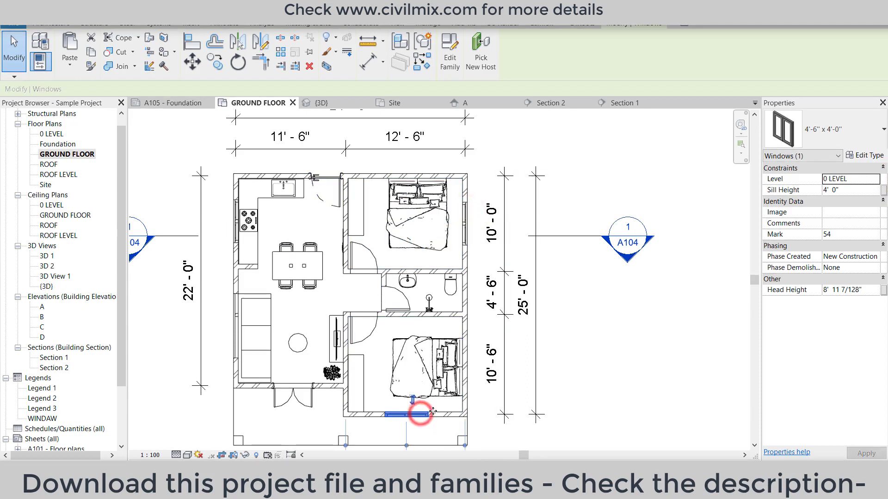
left_click(875, 182)
left_click(854, 191)
type("3")
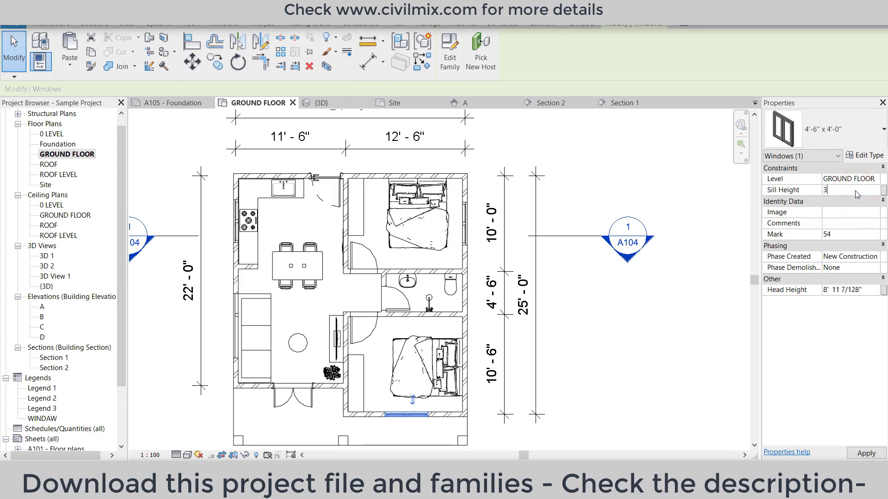
key("Return")
left_click(663, 215)
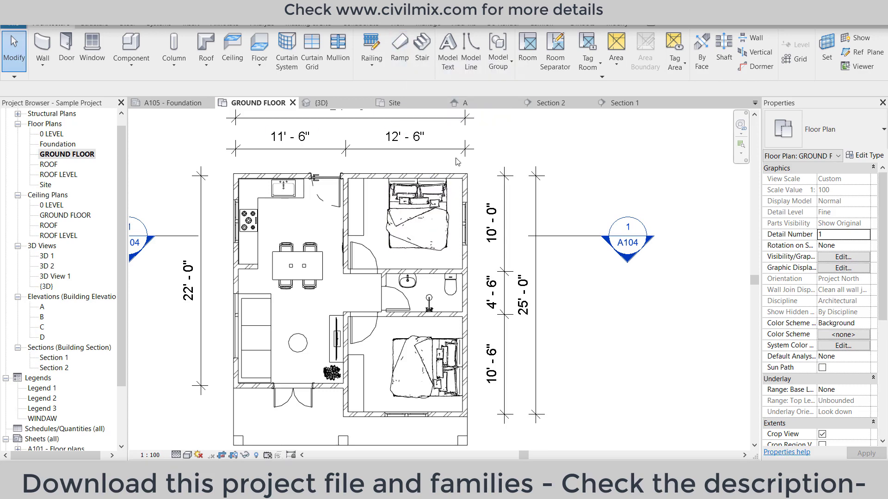
- Place a 3x2 window in the bathroom's outer wall, then switch to the 3D view
left_click(94, 40)
left_click(848, 134)
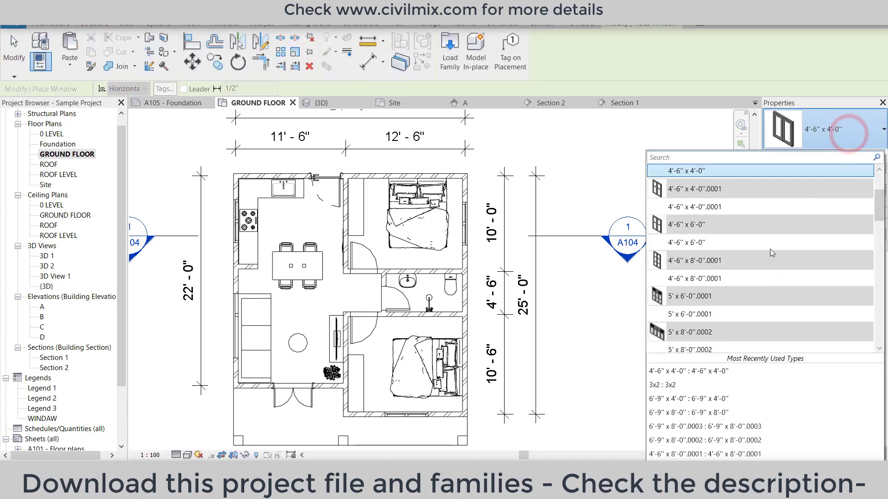
scroll(768, 254, "up", 2)
scroll(763, 262, "up", 2)
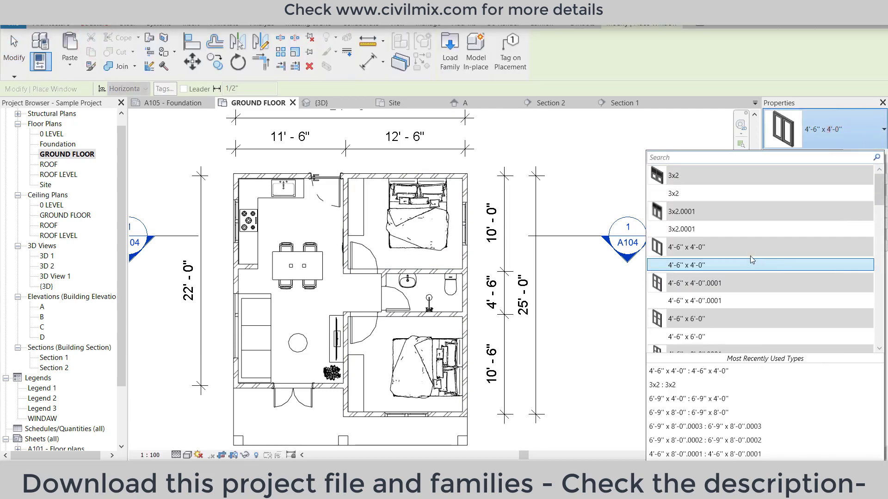
left_click(726, 195)
scroll(465, 291, "up", 2)
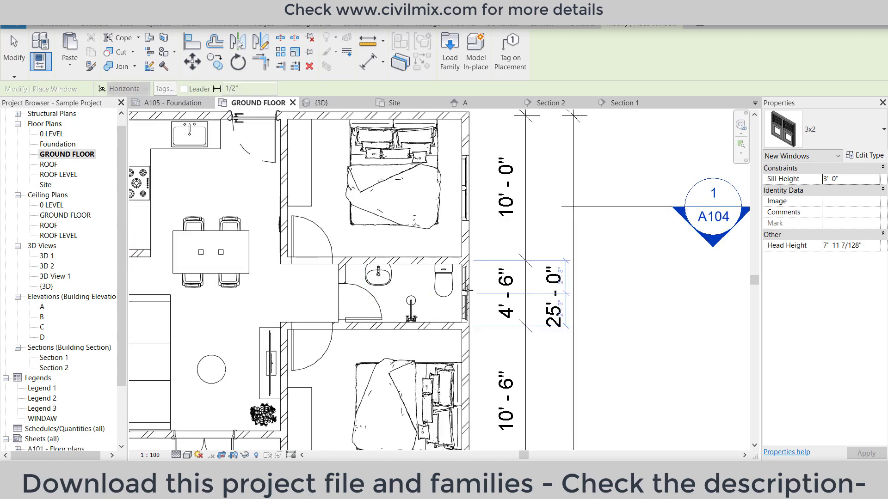
left_click(468, 290)
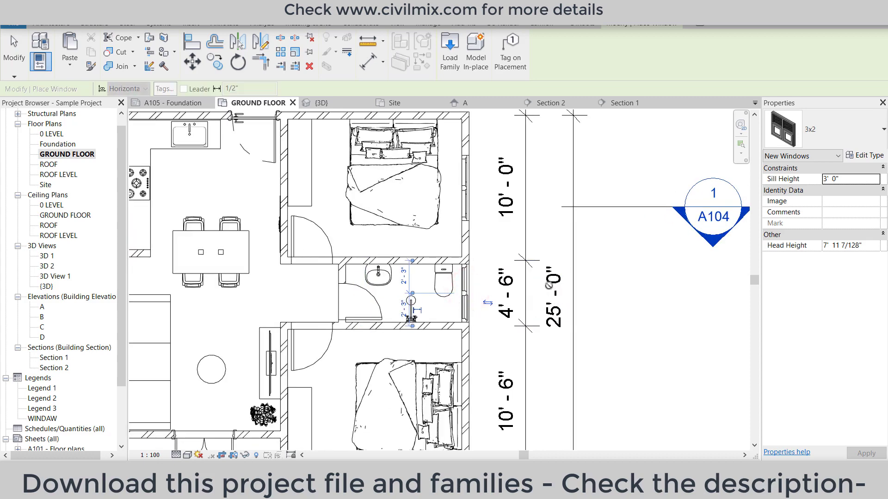
key("Escape")
key("Escape")
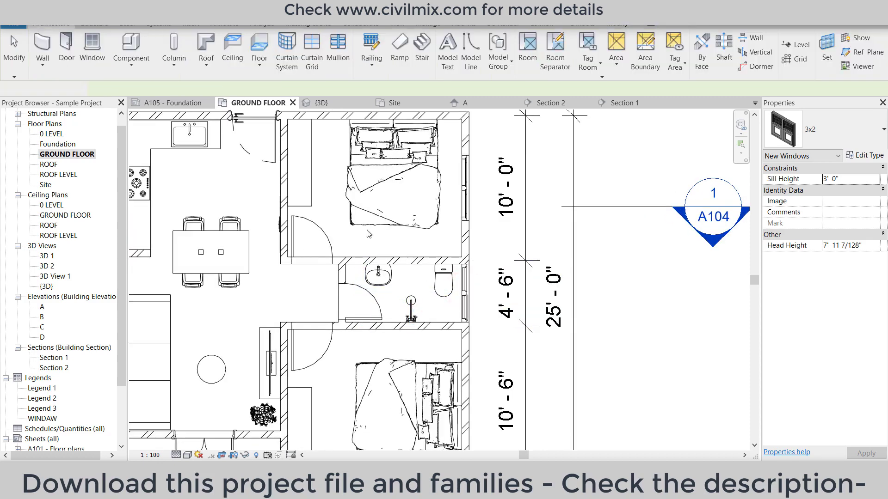
key("ctrl+Tab")
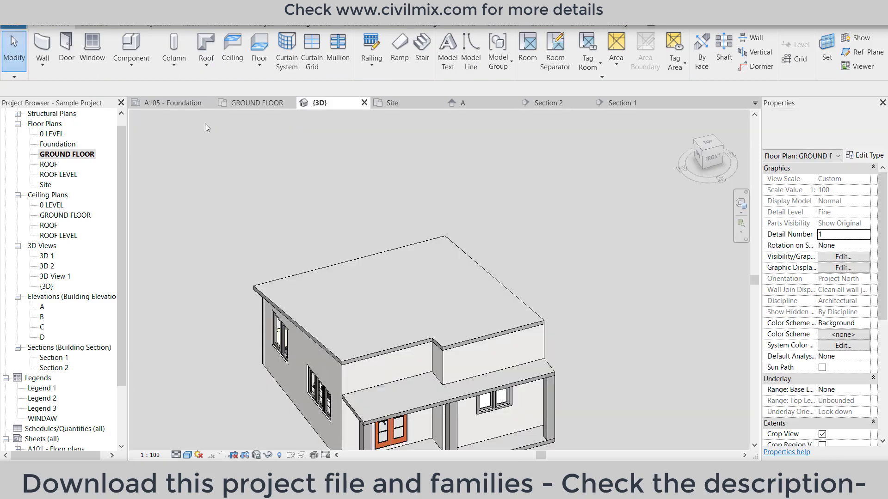
- Orbit around the house and select the new 3x2 window to check its properties
scroll(300, 252, "down", 3)
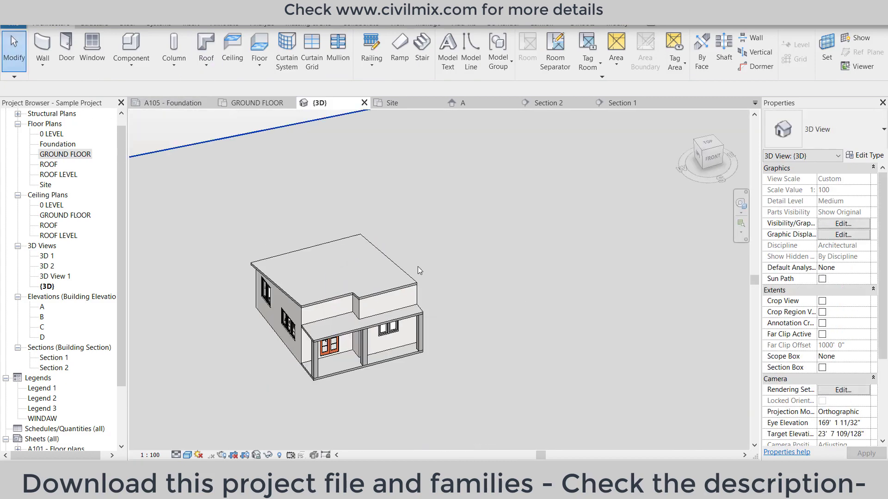
mouse_move(224, 298)
middle_mouse_down("shift")
mouse_move(493, 220)
mouse_move(383, 299)
middle_mouse_up("shift")
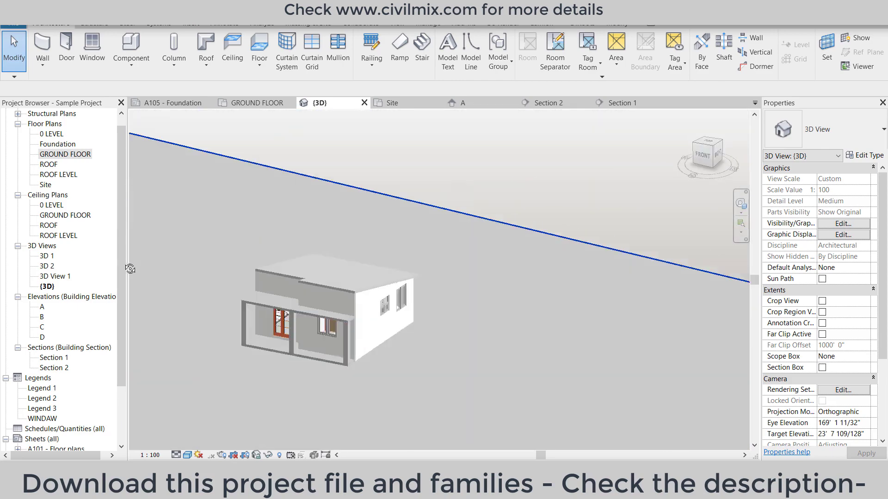
scroll(404, 306, "up", 2)
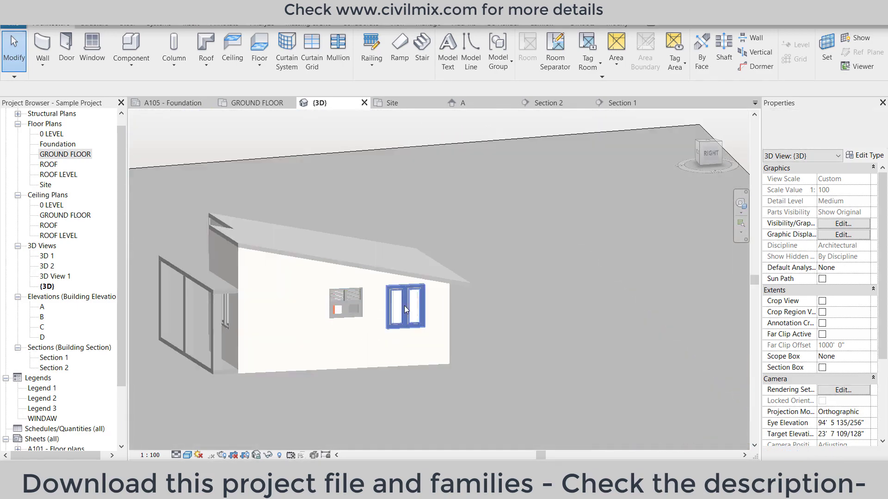
left_click(407, 307)
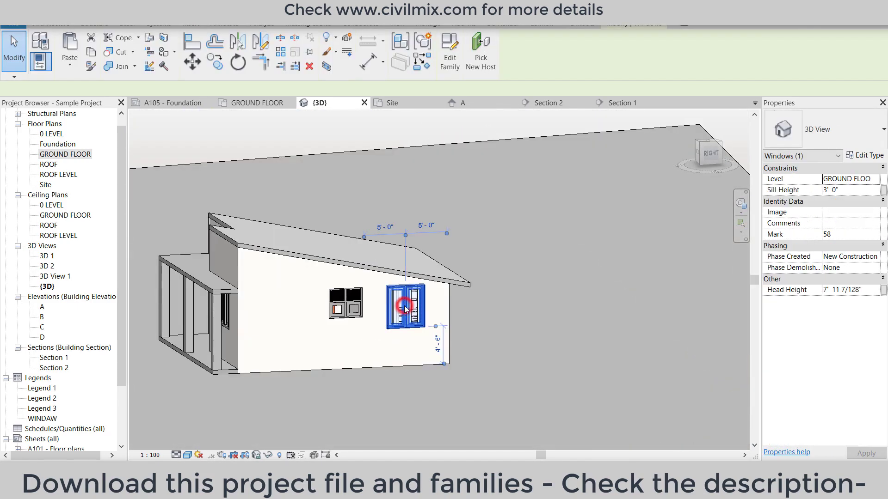
left_click(353, 304)
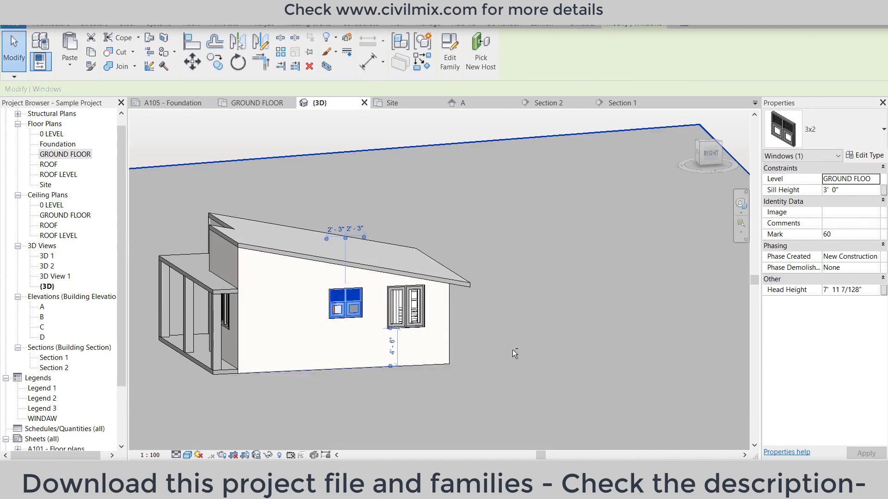
mouse_move(514, 353)
middle_mouse_down("shift")
mouse_move(462, 355)
mouse_move(587, 355)
mouse_move(521, 357)
middle_mouse_up("shift")
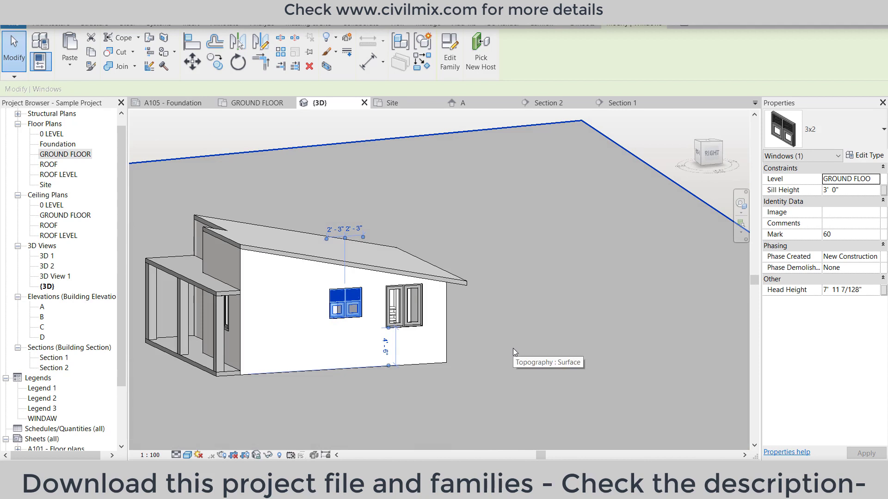
left_click(872, 180)
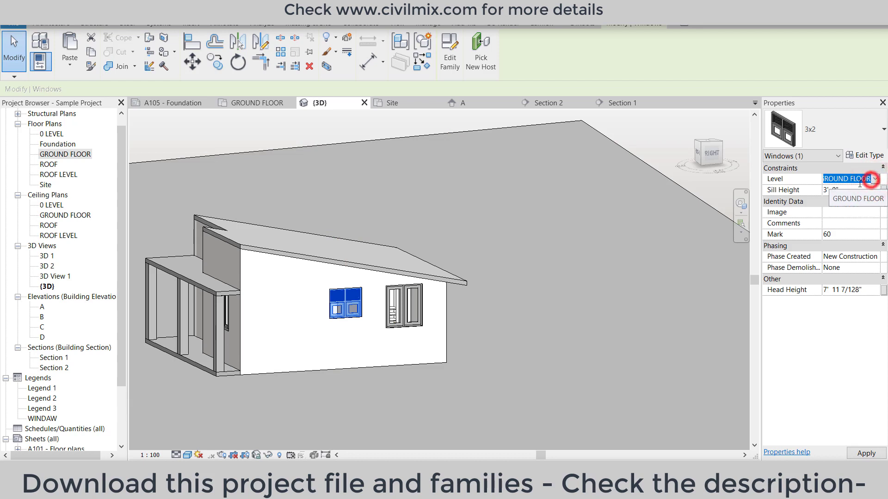
- Compare the 4'-6" x 4'-0" window, orbit to a left isometric view, and show the Wall options
left_click(406, 314)
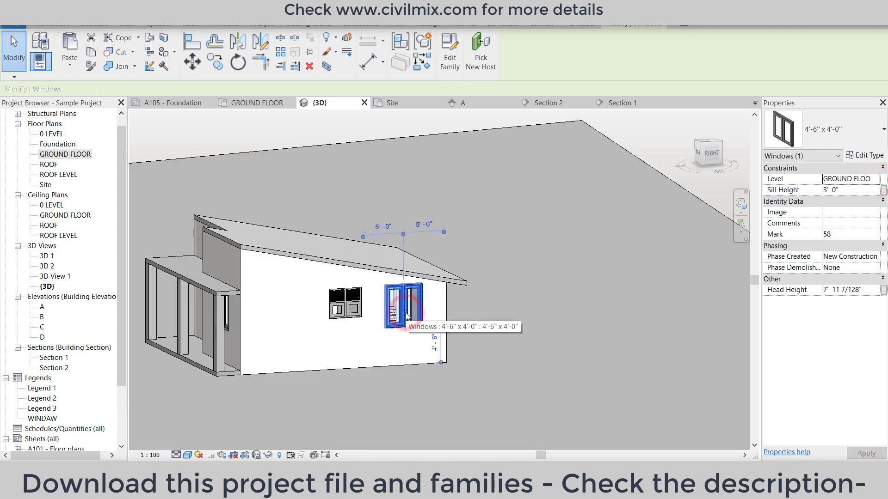
double_click(411, 315)
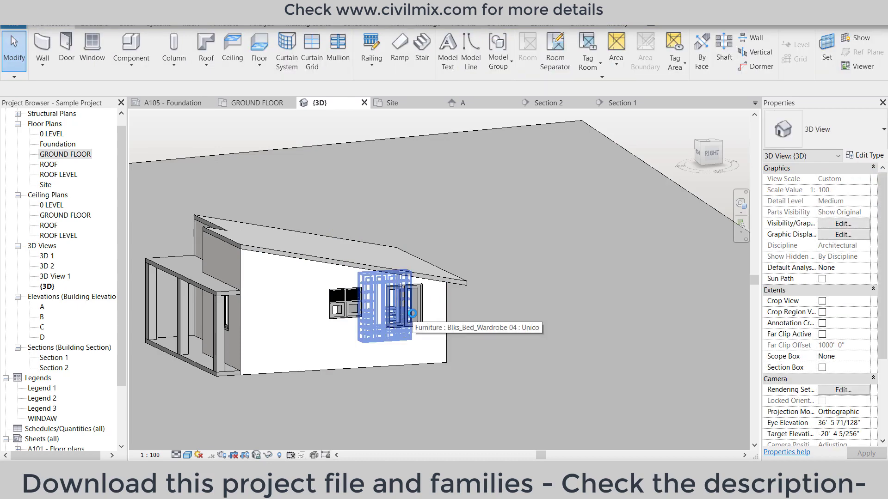
mouse_move(412, 314)
middle_mouse_down("shift")
mouse_move(396, 297)
mouse_move(288, 267)
middle_mouse_up("shift")
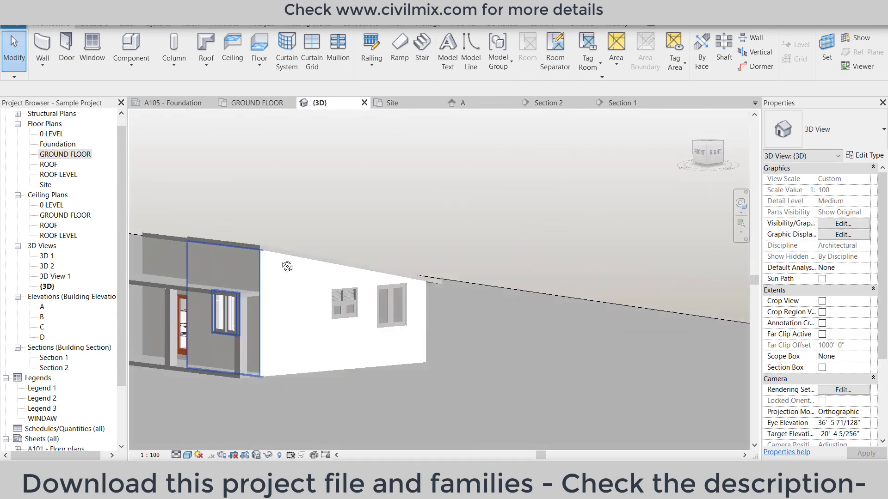
middle_click_drag(287, 267, 490, 278, "shift")
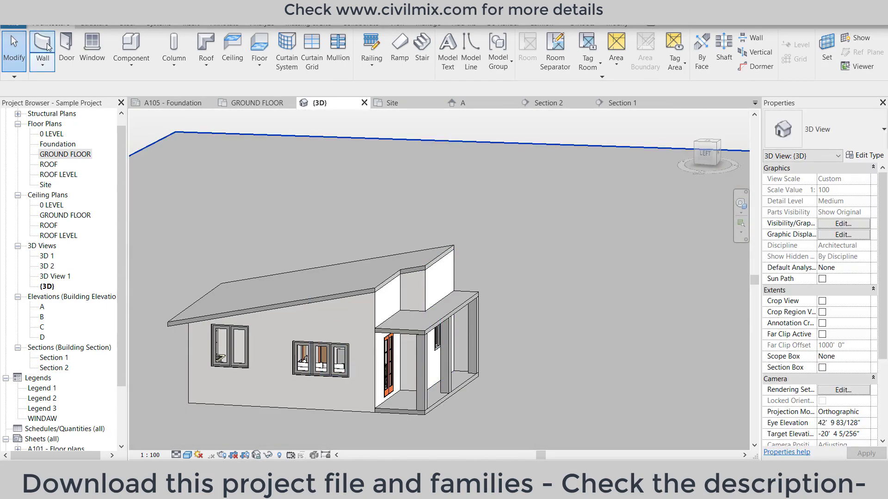
left_click(48, 68)
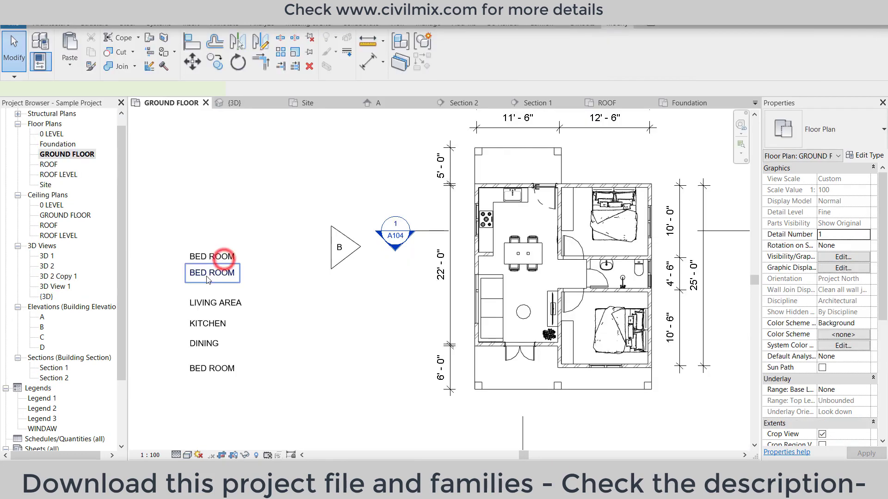
- Move the two BED ROOM labels into the bedrooms and LIVING AREA into the living area
left_click(207, 277)
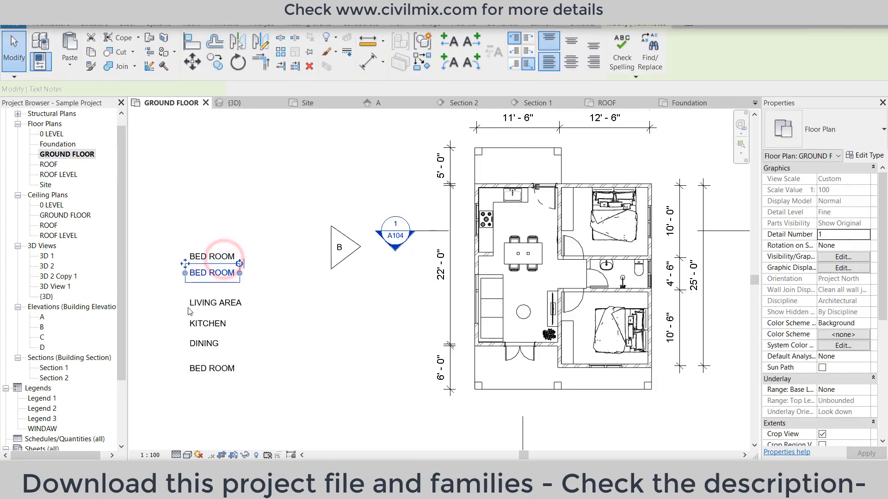
left_click_drag(185, 264, 593, 243)
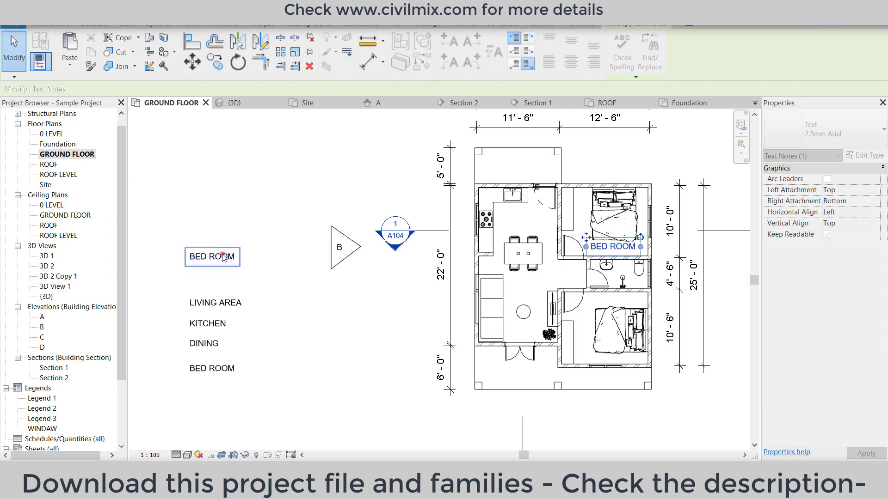
left_click(223, 257)
mouse_move(185, 248)
left_mouse_down()
mouse_move(591, 295)
mouse_move(573, 326)
left_mouse_up()
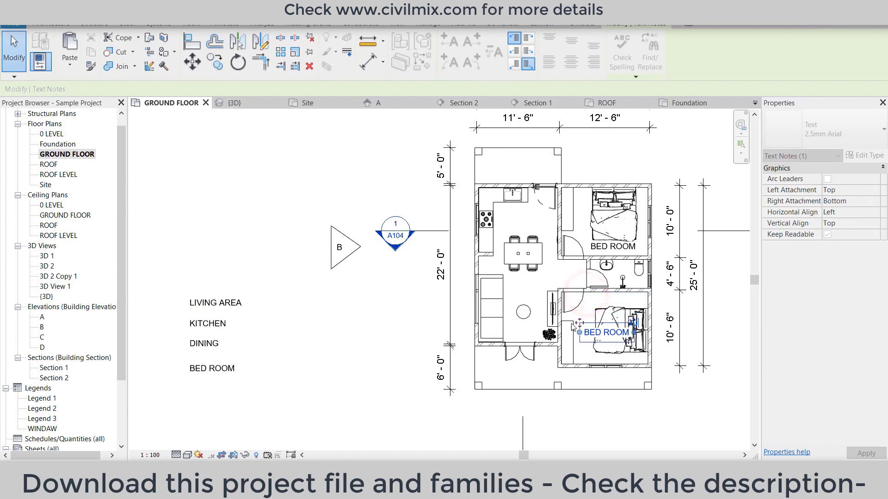
left_click(222, 301)
left_click_drag(185, 293, 493, 296)
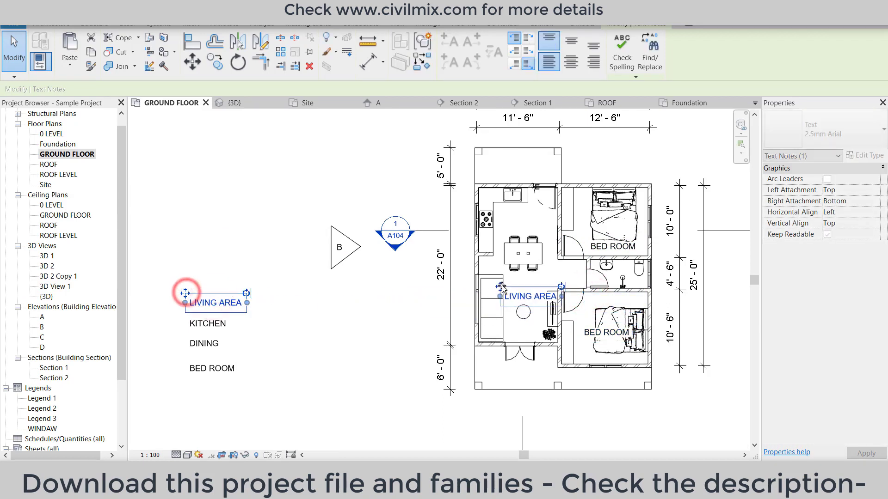
- Move the KITCHEN and DINING labels into place and delete the leftover BED ROOM label
left_click(222, 323)
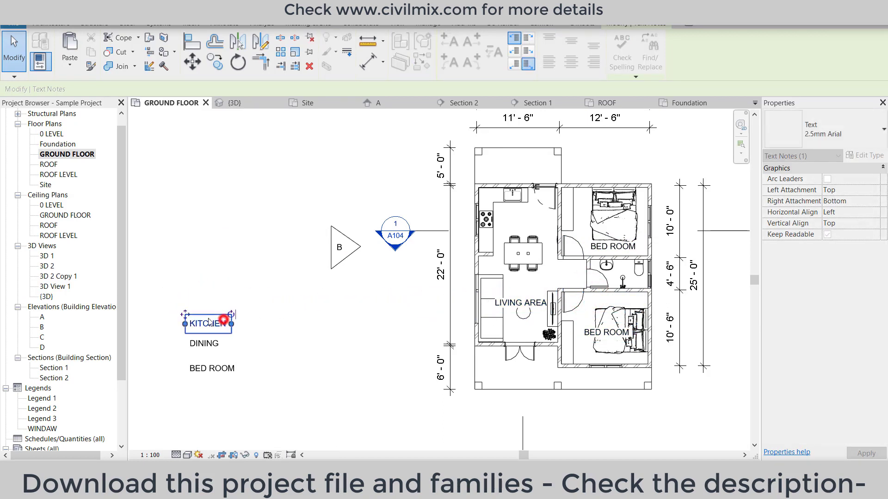
mouse_move(185, 314)
left_mouse_down()
mouse_move(499, 209)
mouse_move(489, 203)
left_mouse_up()
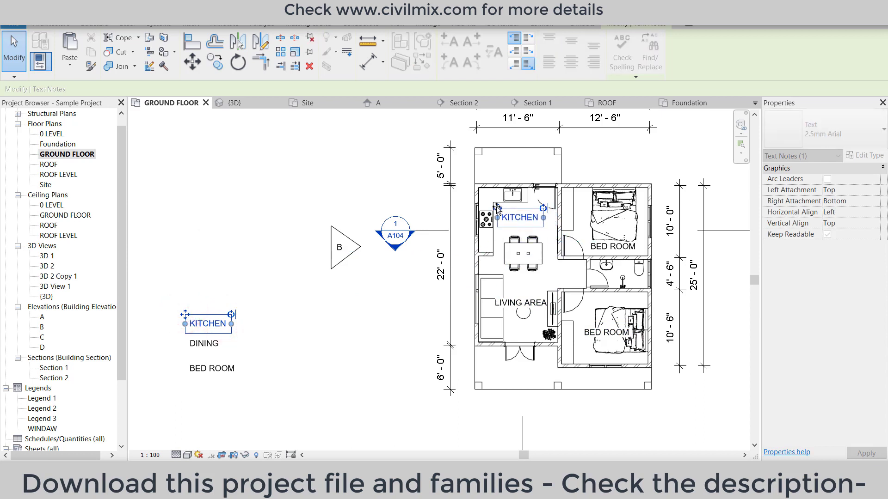
left_click(214, 345)
left_click_drag(186, 333, 507, 246)
left_click(229, 370)
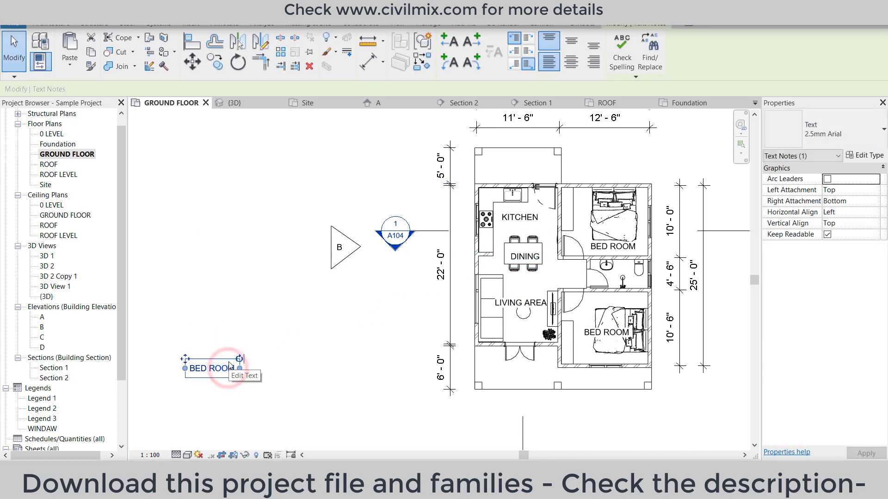
key("Delete")
- Adjust the right, left and lower section line ends on the GROUND FLOOR plan
scroll(222, 361, "down", 2)
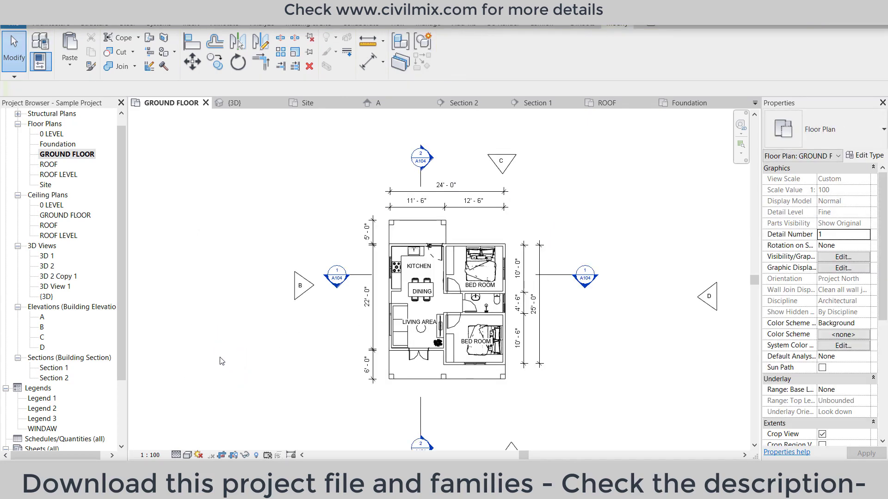
scroll(260, 338, "down", 1)
scroll(462, 302, "up", 2)
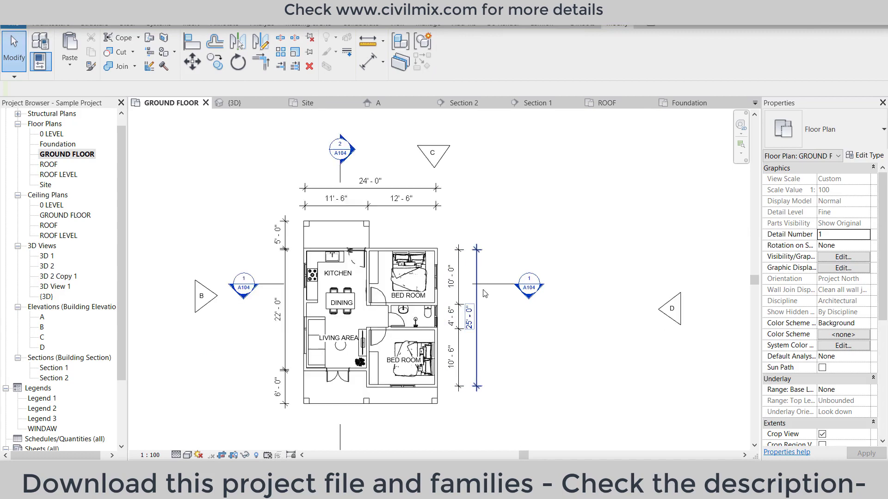
left_click(473, 284)
left_click_drag(472, 284, 491, 284)
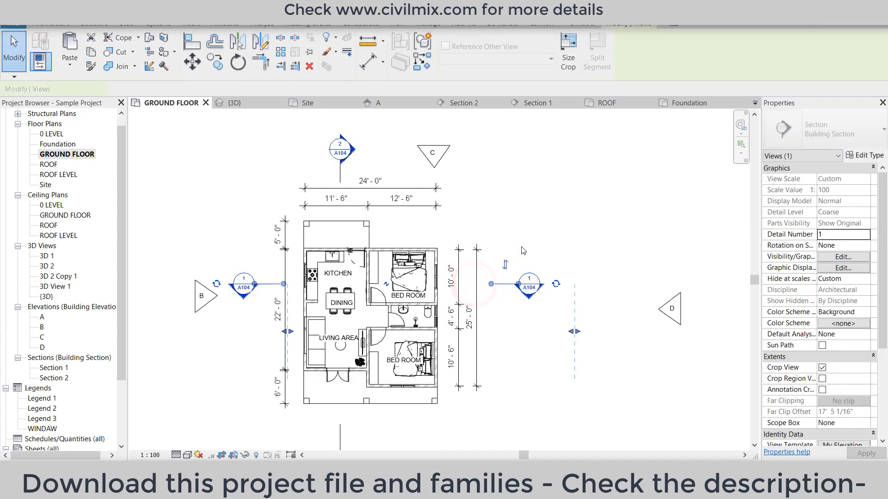
left_click(525, 238)
left_click(266, 282)
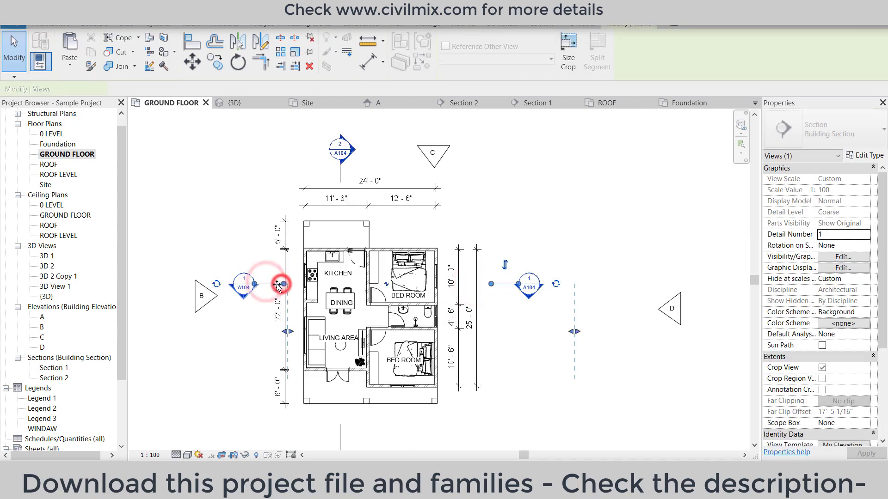
left_click(260, 245)
scroll(262, 248, "down", 1)
scroll(261, 248, "down", 1)
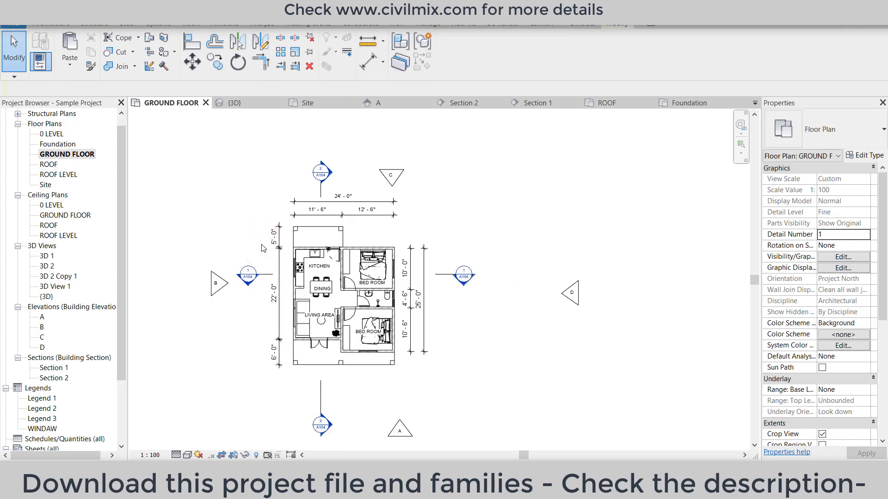
left_click(320, 399)
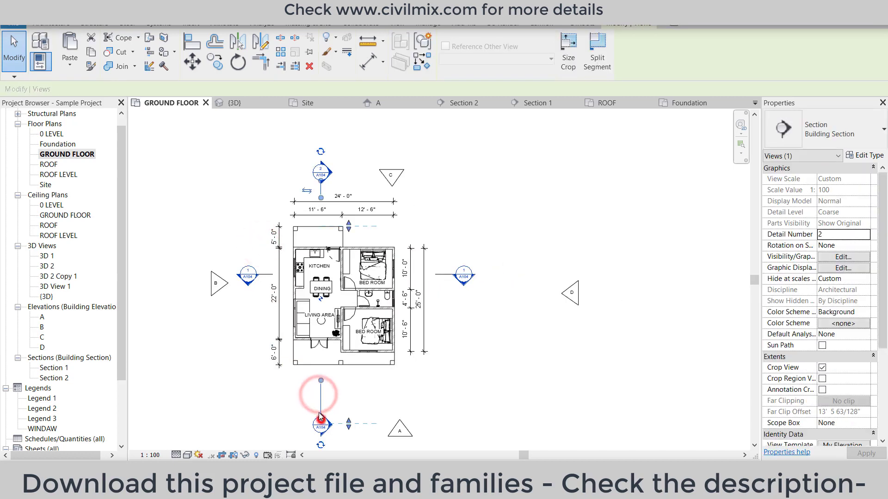
left_click(321, 362)
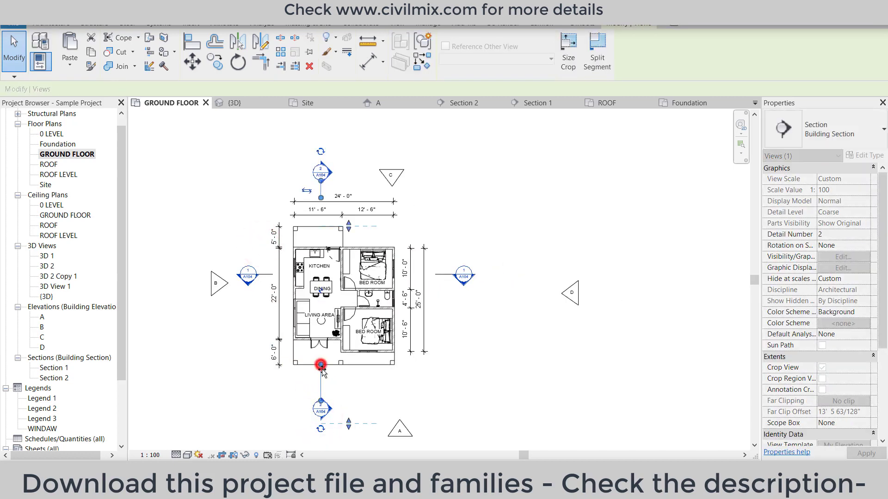
left_click(455, 375)
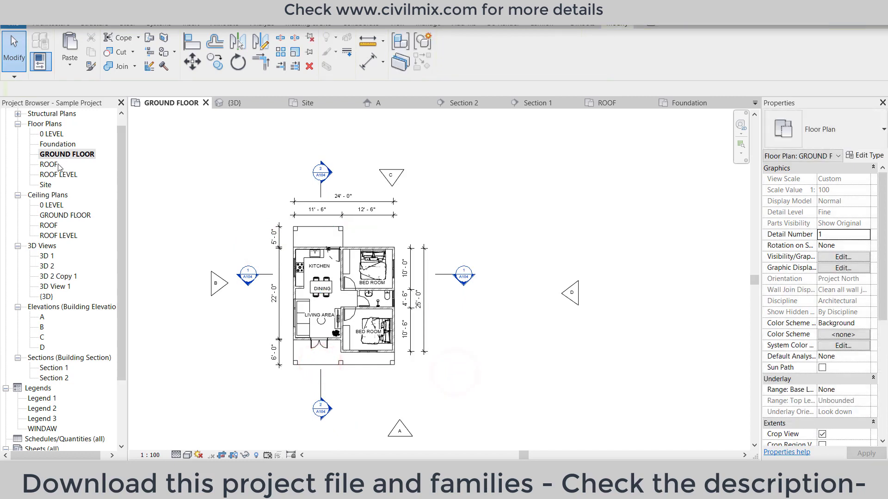
- Open the ROOF, ROOF LEVEL and 3D 1 views from the Project Browser
double_click(49, 164)
double_click(54, 175)
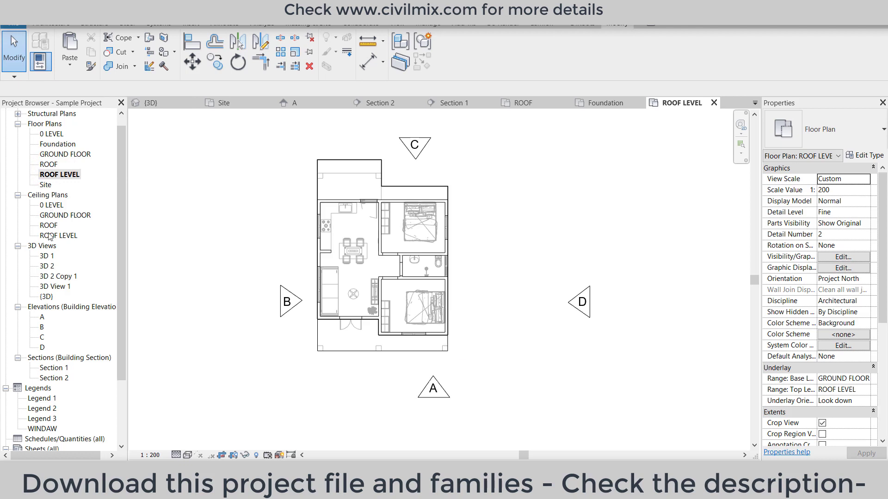
double_click(47, 255)
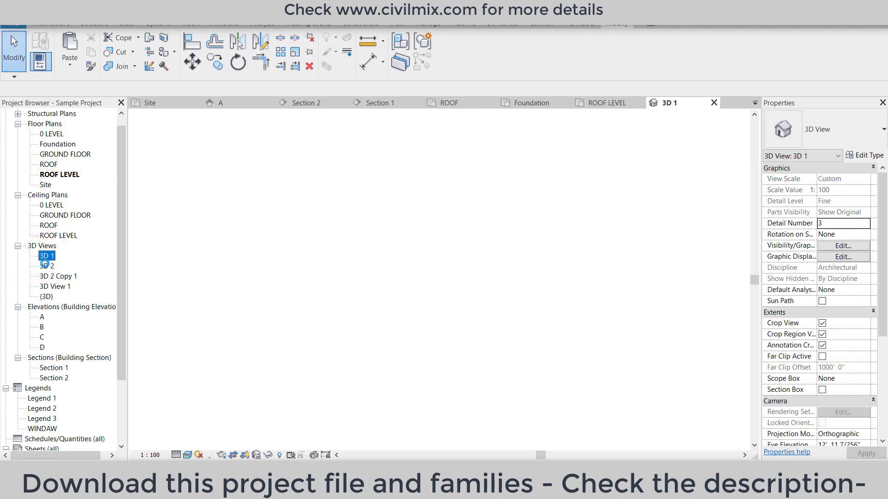
- Open the 3D 2 view, revisit 3D 1, then open the 3D 2 Copy 1 cut-away view
double_click(46, 266)
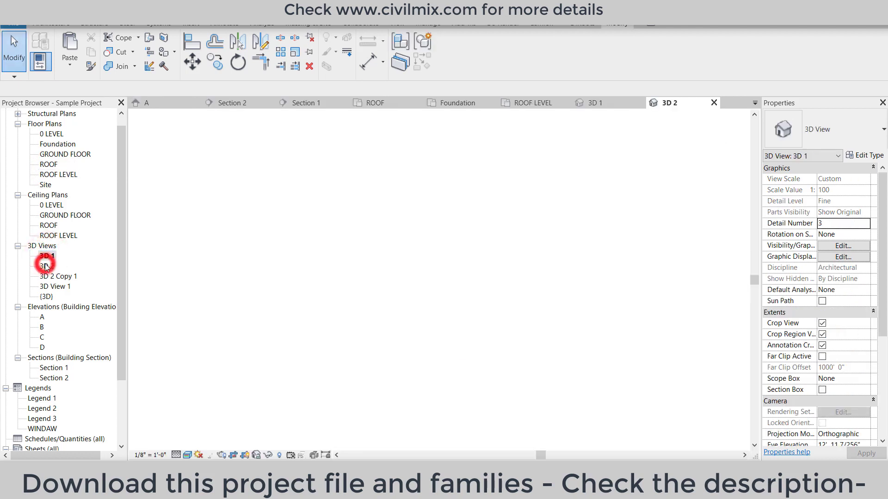
double_click(46, 256)
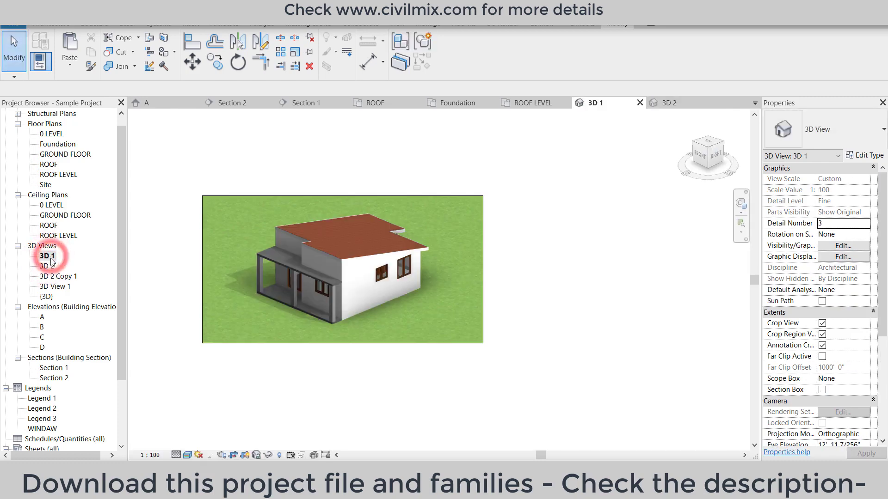
double_click(50, 266)
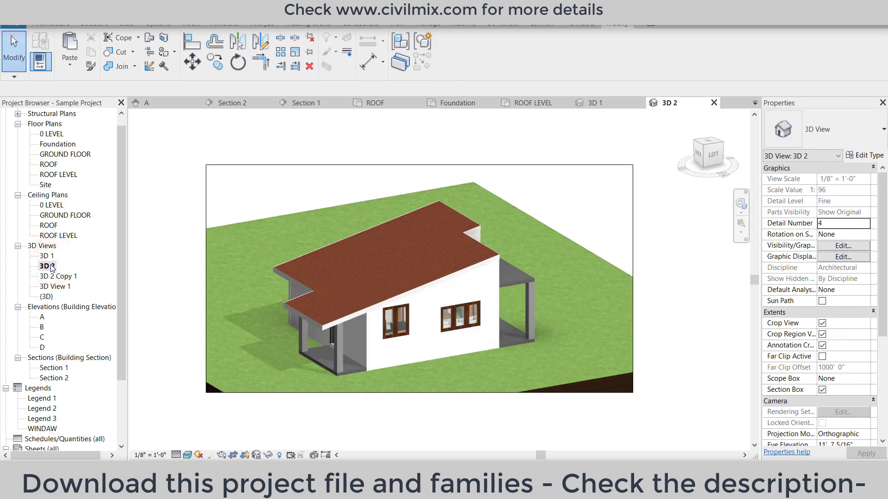
double_click(52, 278)
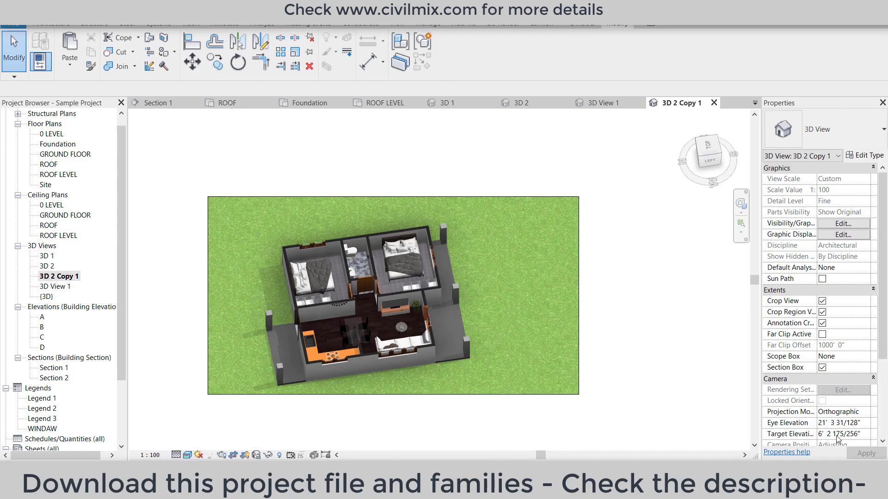
- Assign the Blocks Revit - Perspectiva de Trabalho com Iluminação view template to the view
scroll(804, 421, "down", 4)
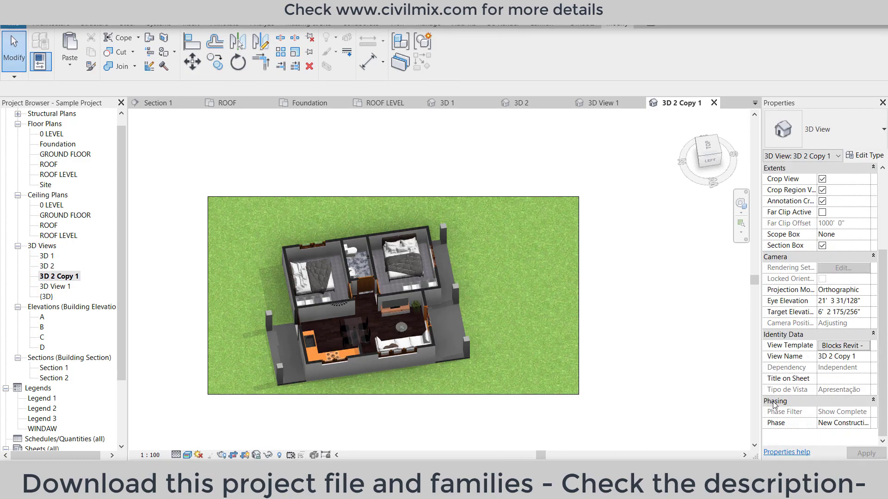
left_click(837, 346)
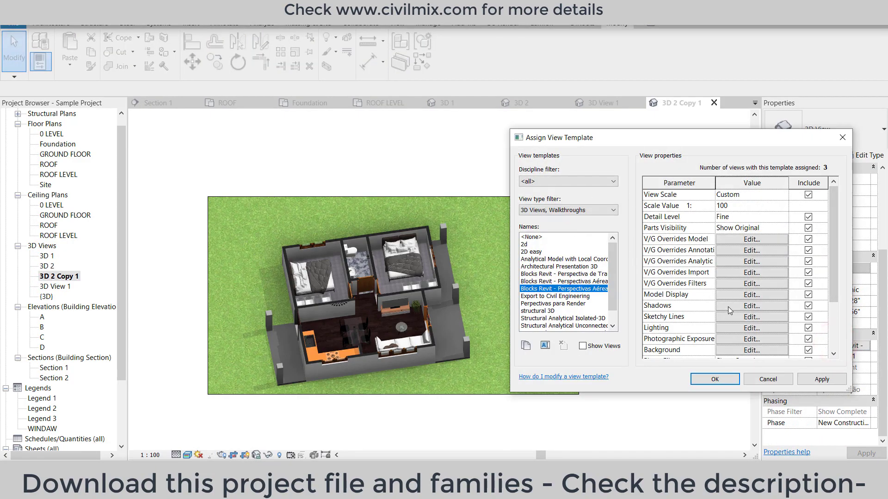
scroll(728, 309, "down", 1)
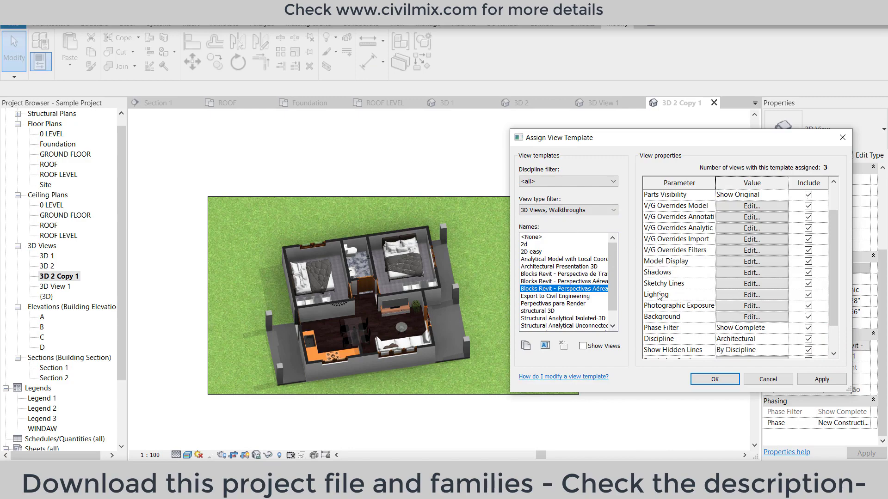
left_click(578, 280)
left_click(822, 379)
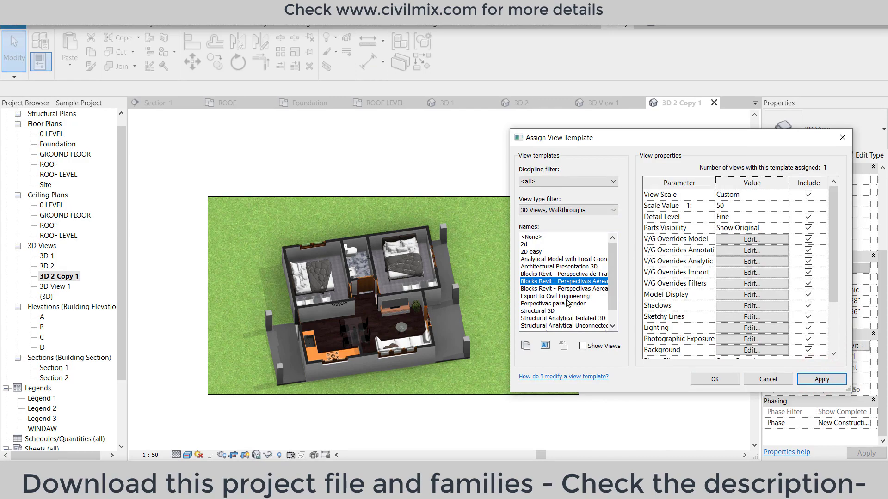
left_click(551, 275)
left_click(807, 380)
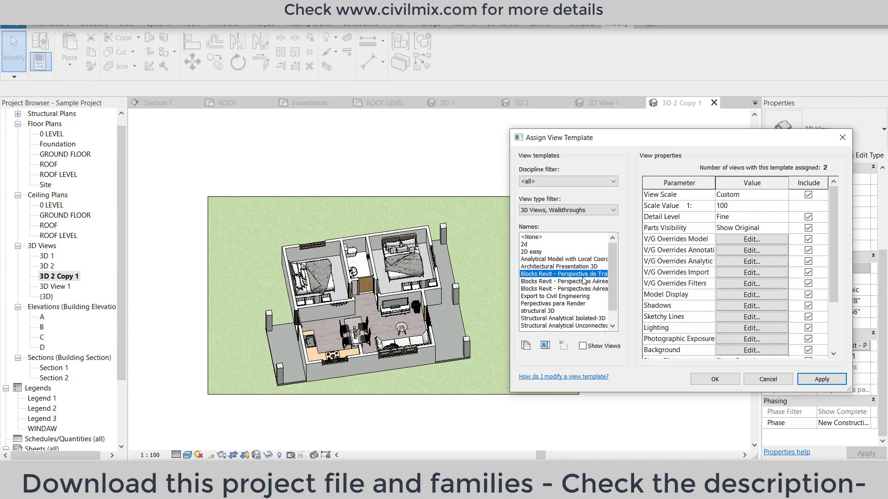
- Review the template's visibility overrides and enable smooth lines with anti-aliasing in Model Display
left_click(730, 240)
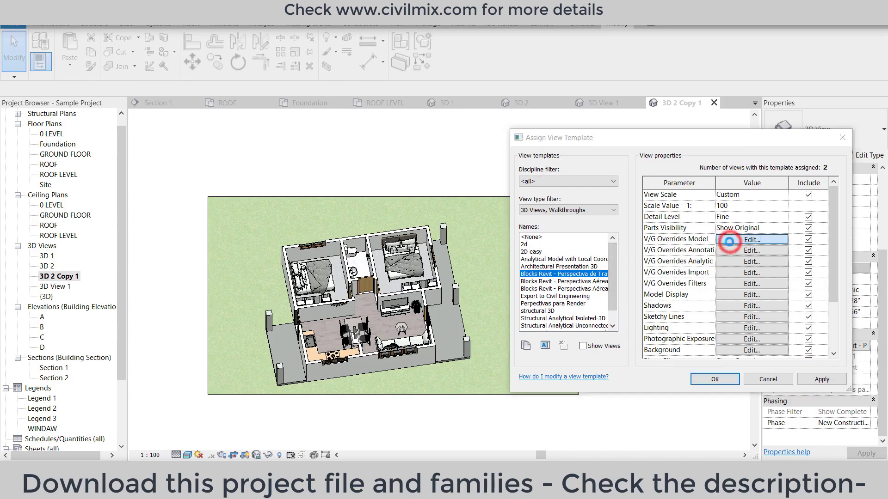
left_click(779, 419)
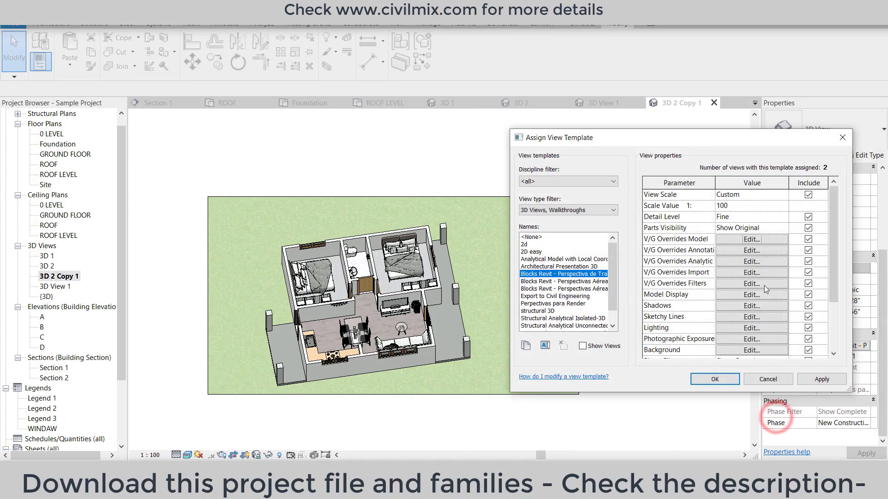
left_click(751, 251)
left_click(735, 417)
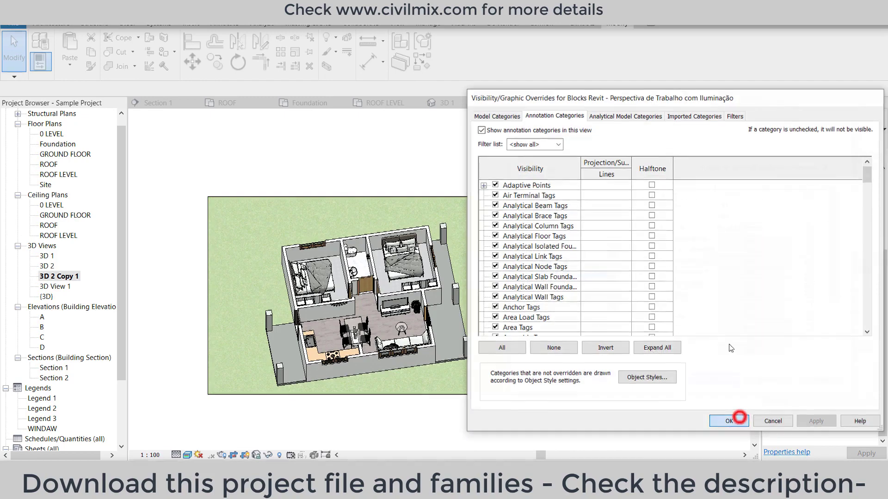
left_click(733, 296)
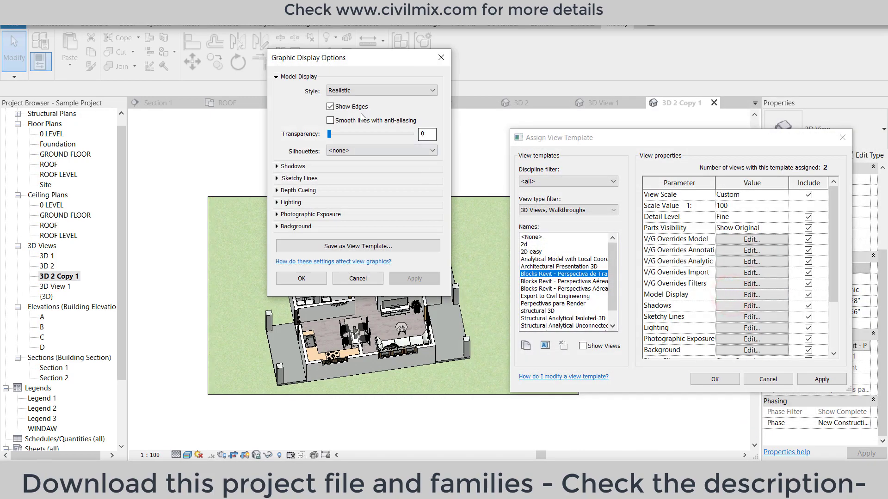
left_click(331, 121)
left_click(409, 278)
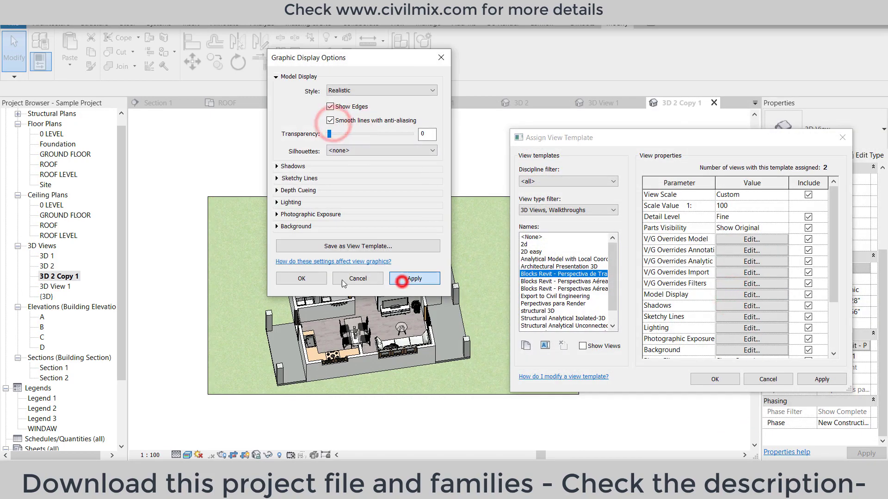
left_click(319, 281)
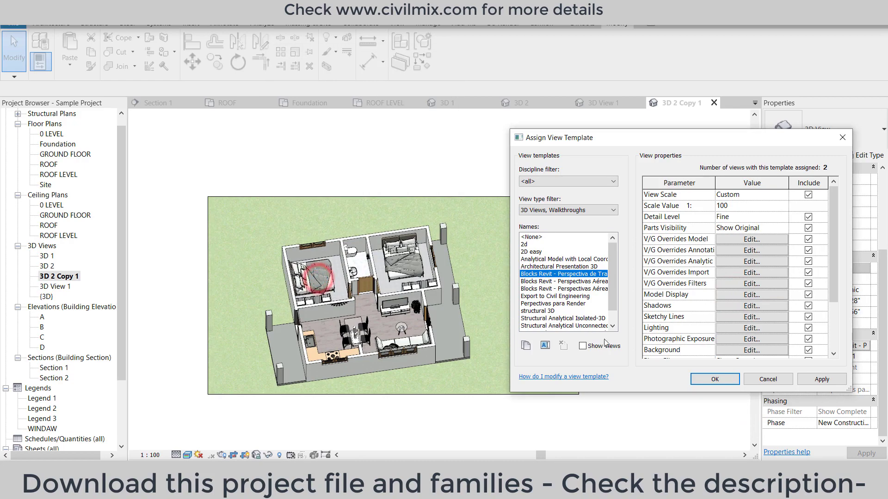
left_click(712, 384)
- Turn on ambient shadows in the view template's shadow settings
scroll(315, 333, "up", 3)
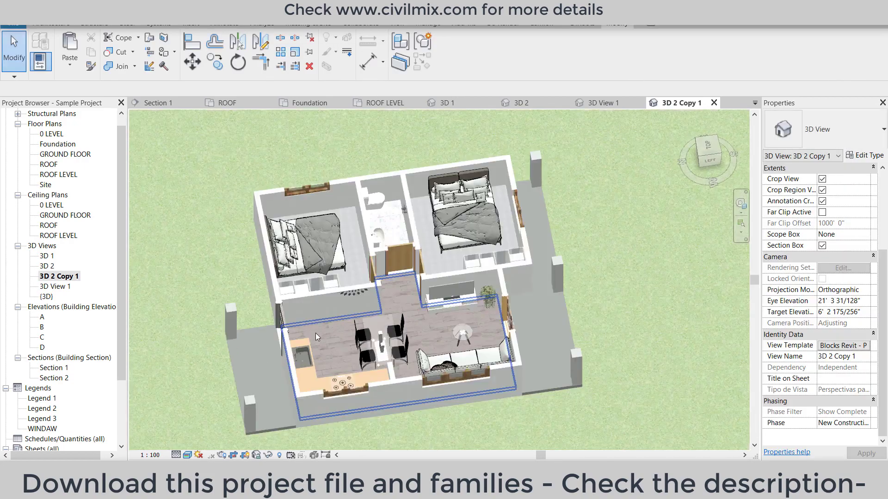
scroll(315, 334, "down", 1)
scroll(316, 334, "down", 2)
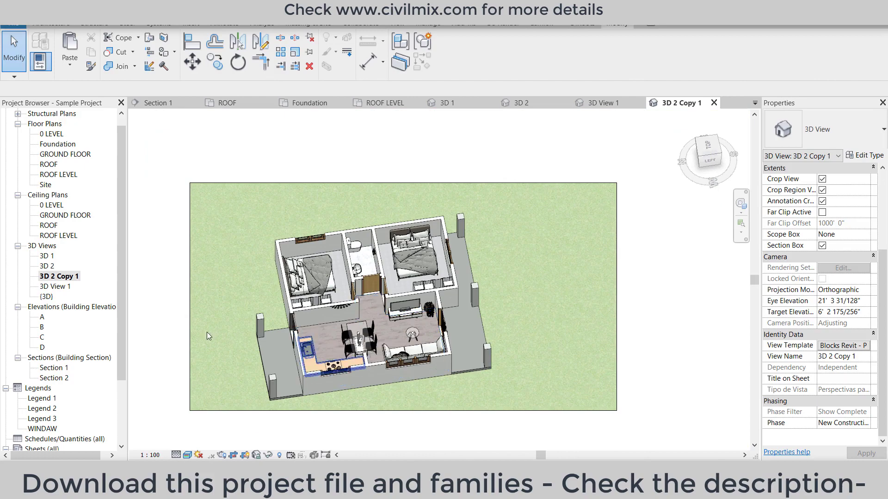
left_click(839, 350)
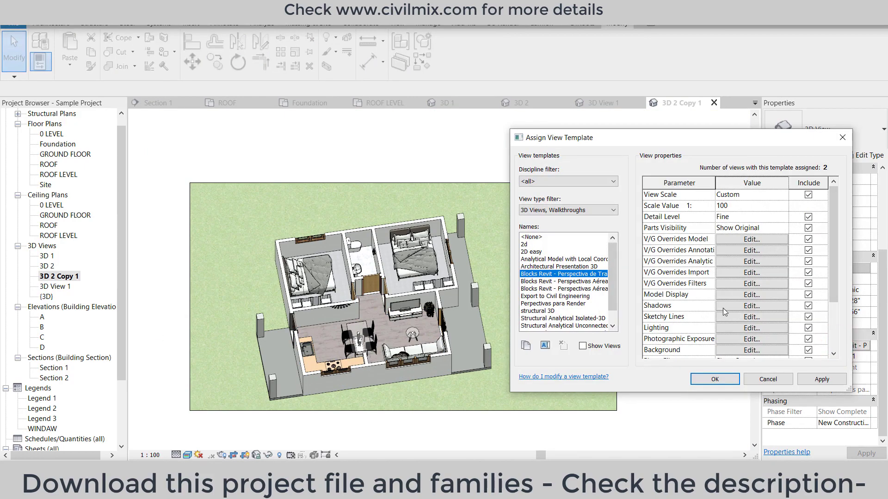
left_click(724, 309)
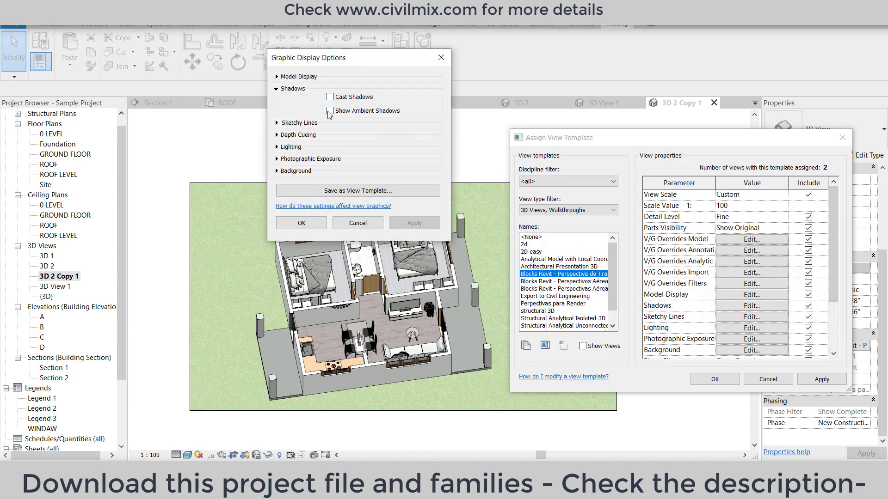
left_click(330, 110)
left_click(403, 223)
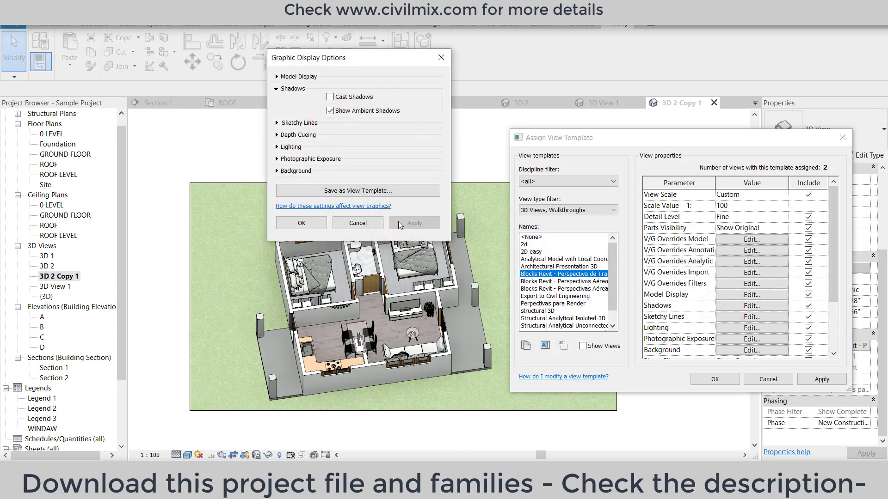
- Try cast shadows, switch them back off, and confirm the template on the view
left_click(330, 96)
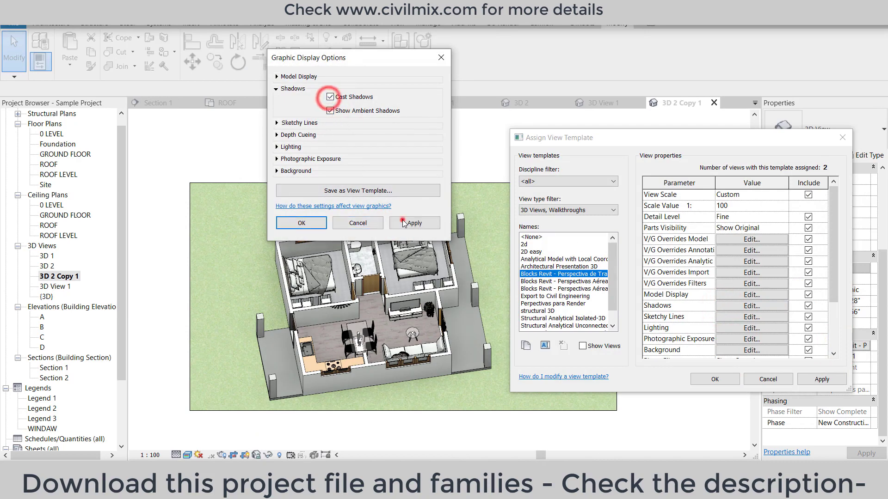
left_click(404, 223)
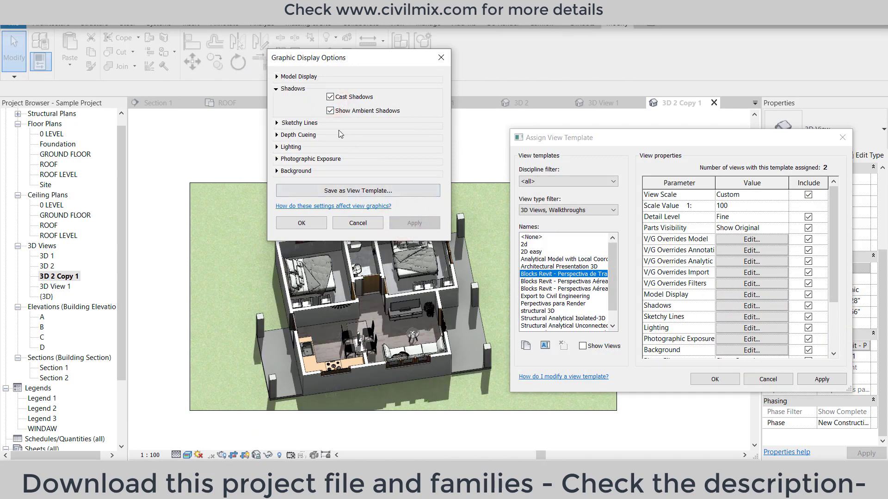
left_click(329, 97)
left_click(393, 223)
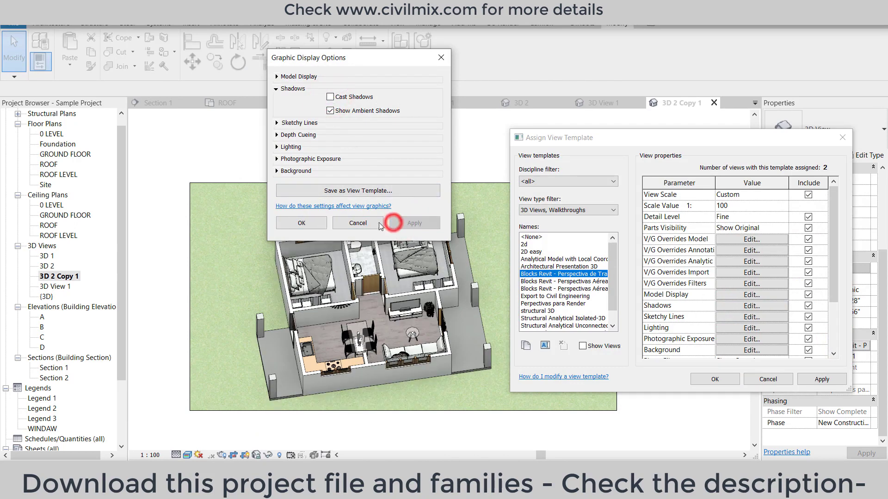
left_click(318, 223)
left_click(704, 378)
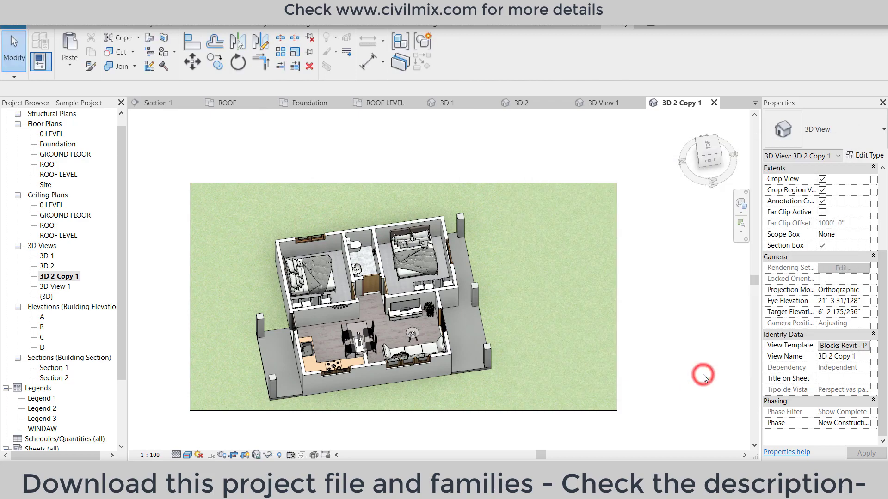
- Move the bathroom toilet onto 0 LEVEL
scroll(344, 238, "up", 3)
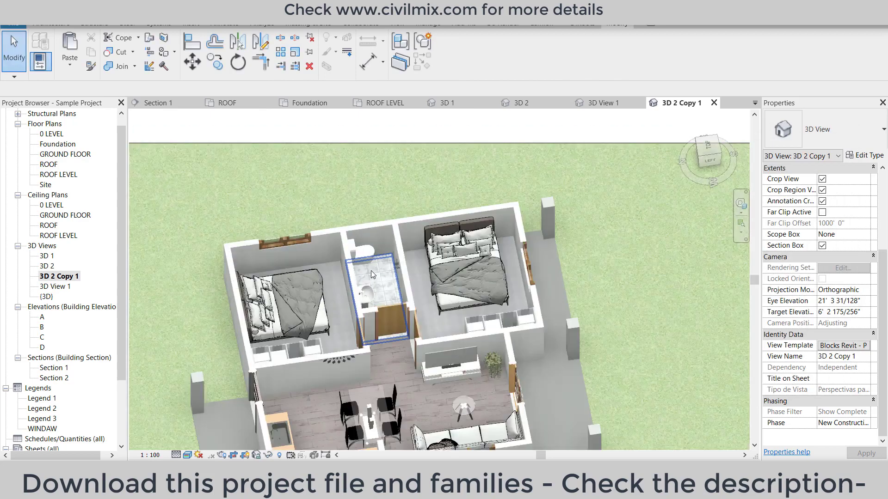
scroll(363, 240, "up", 2)
left_click(365, 240)
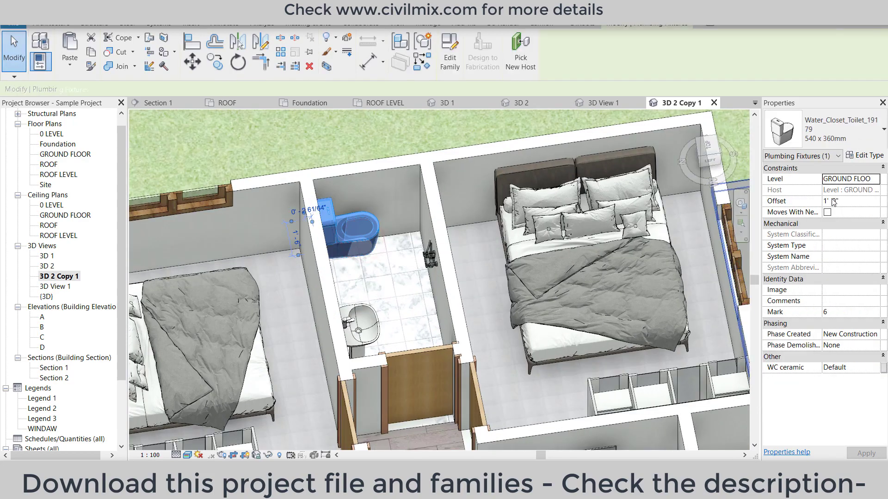
left_click(876, 179)
left_click(846, 190)
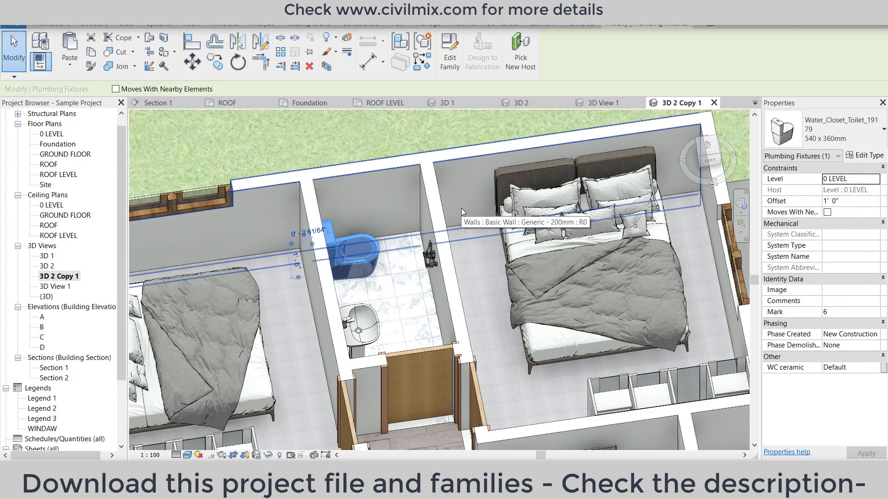
left_click(375, 324, "ctrl")
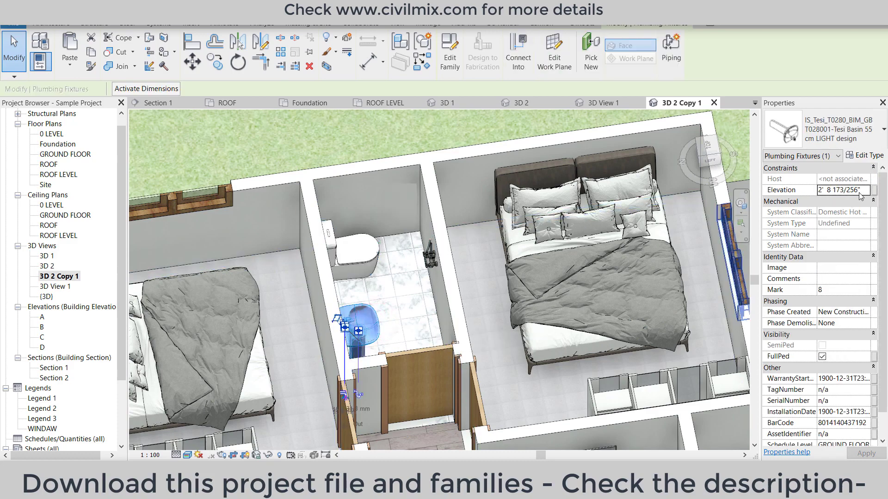
- Orbit the exterior 3D View 1, then return to the 3D 2 Copy 1 cut-away
scroll(365, 187, "down", 1)
scroll(365, 187, "down", 3)
scroll(365, 187, "down", 3)
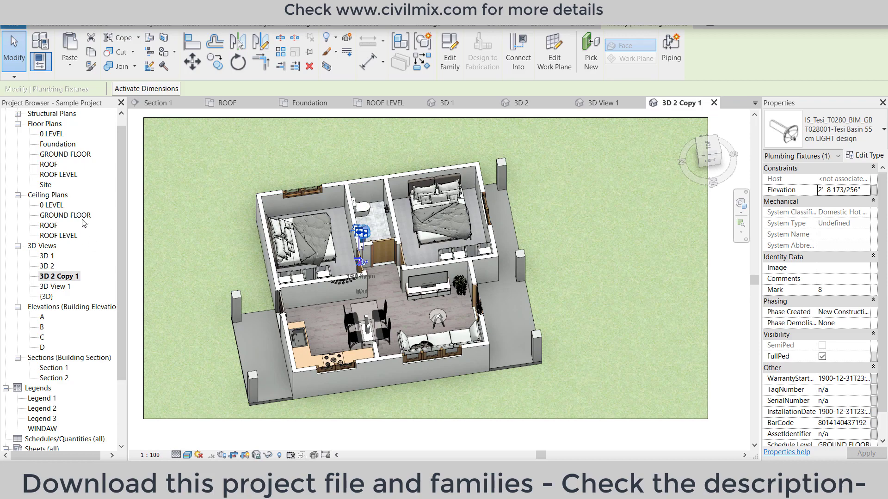
double_click(69, 286)
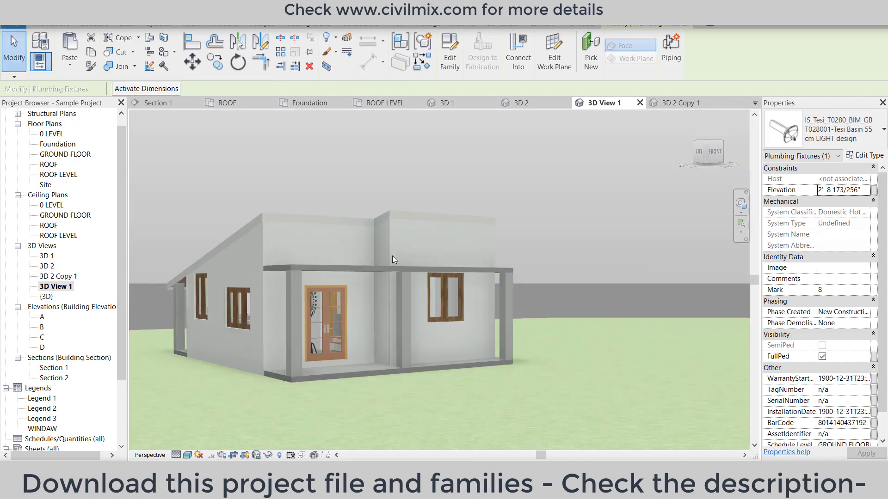
middle_click_drag(393, 253, 382, 260, "shift")
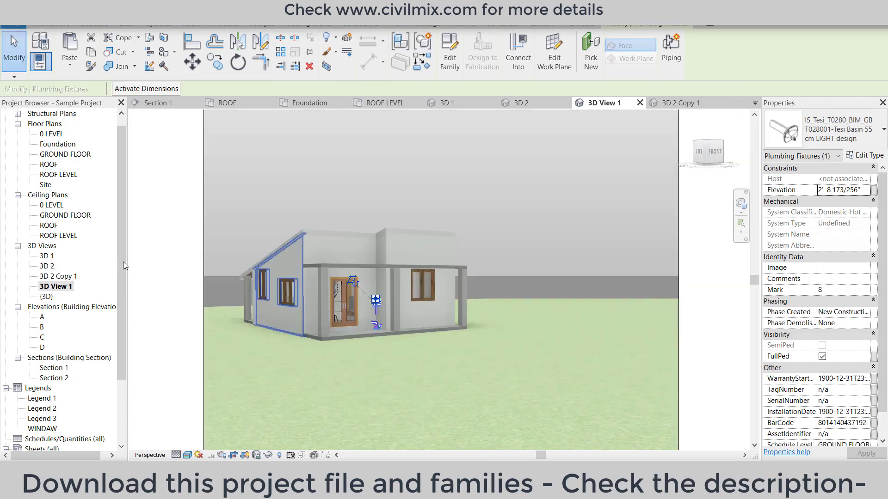
double_click(69, 276)
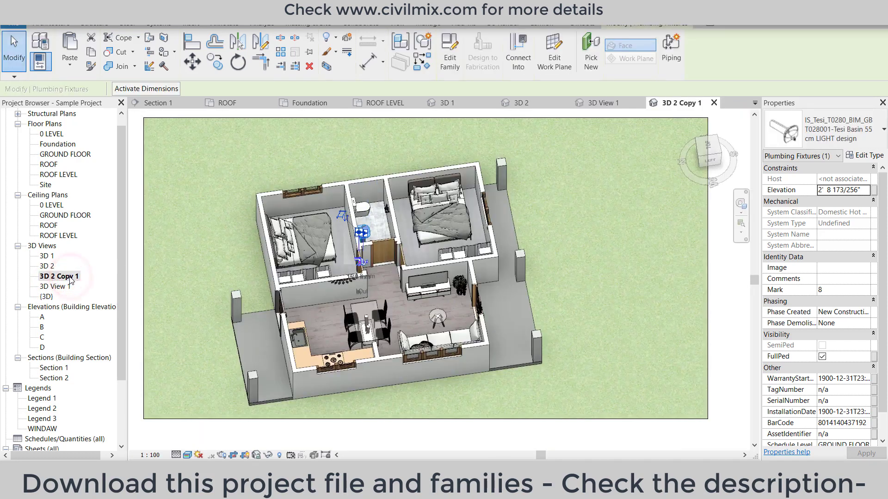
- Rename the 3D 2 Copy 1 view to 3D 3
left_click(70, 277)
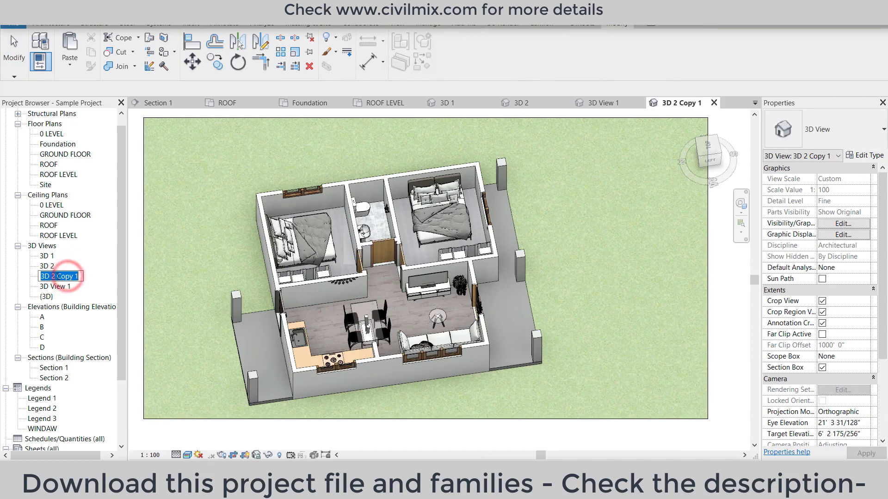
double_click(51, 277)
type("3D 3")
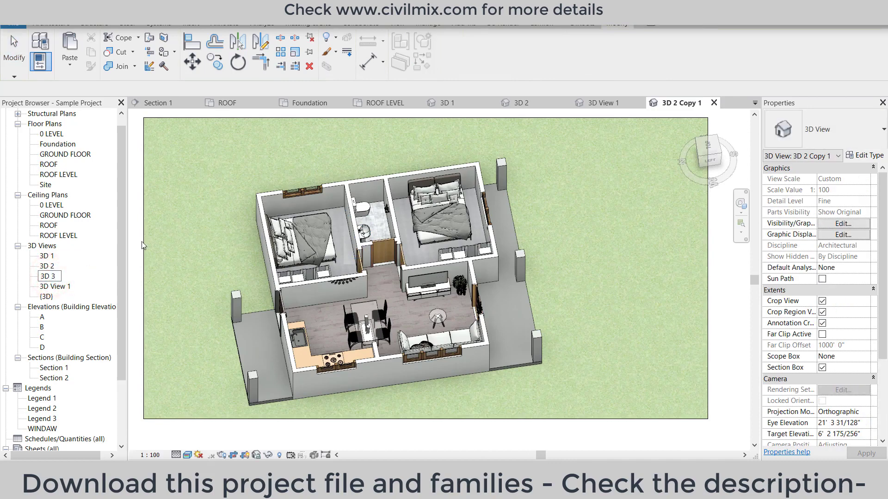
left_click(123, 224)
scroll(82, 342, "down", 1)
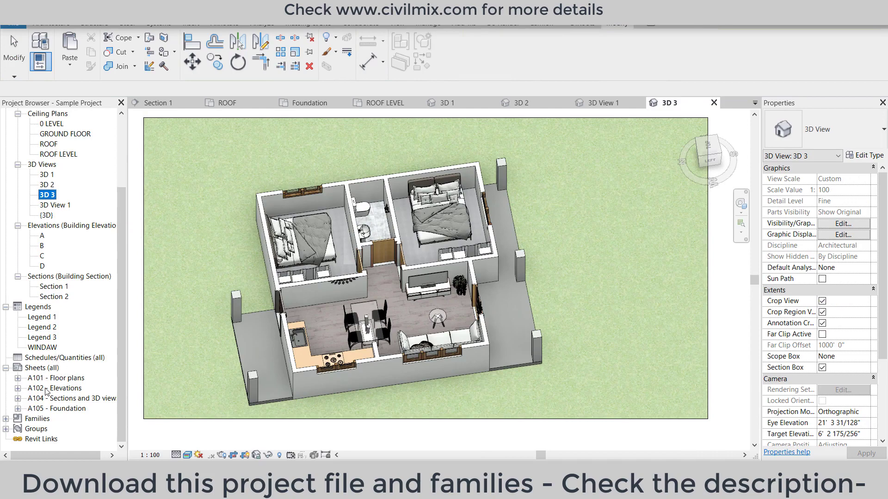
left_click(54, 378)
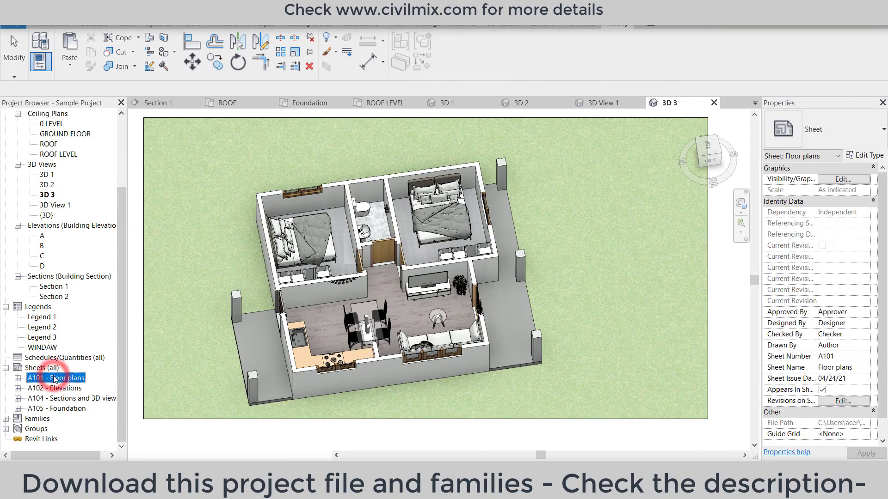
- On sheet A101 - Floor plans, move the GROUND FLOOR viewport lower and nudge it into place
double_click(54, 379)
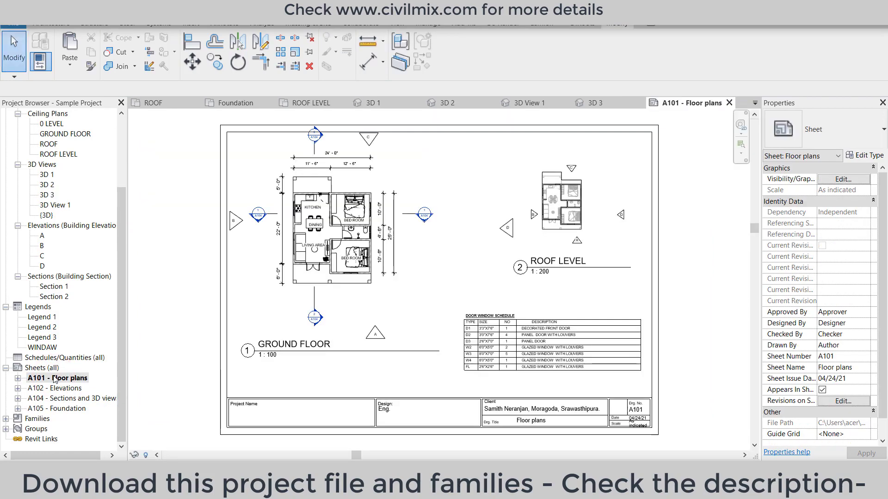
left_click(354, 252)
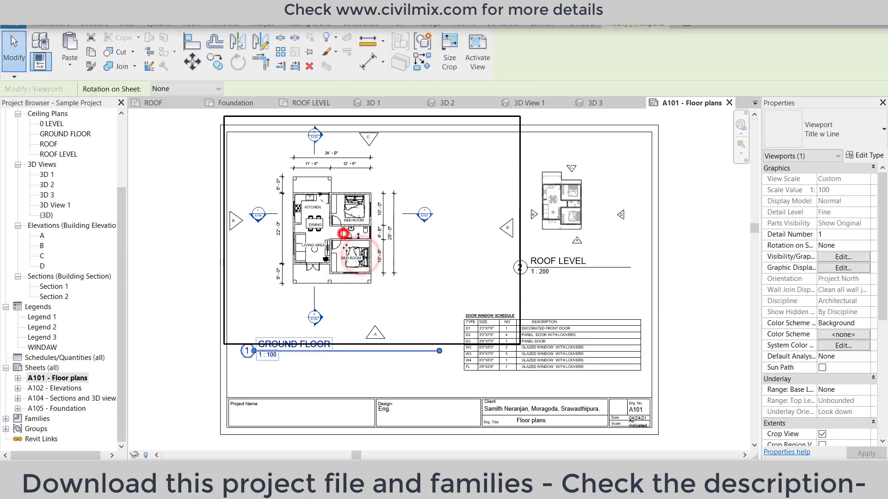
mouse_move(352, 243)
left_mouse_down()
mouse_move(352, 266)
mouse_move(346, 262)
left_mouse_up()
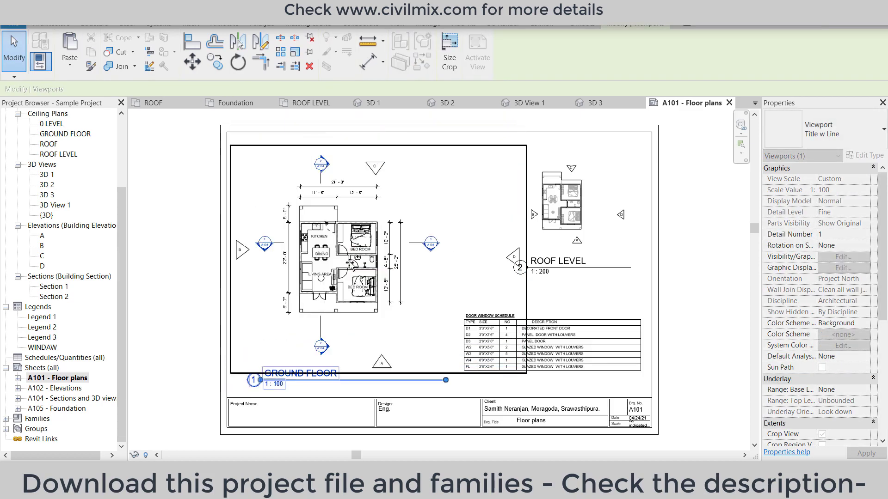
key("Up")
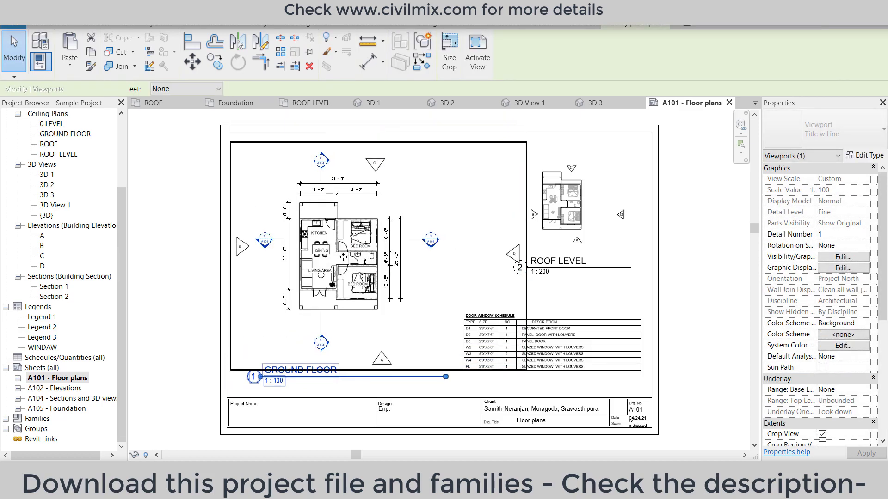
key("Up")
left_click(205, 291)
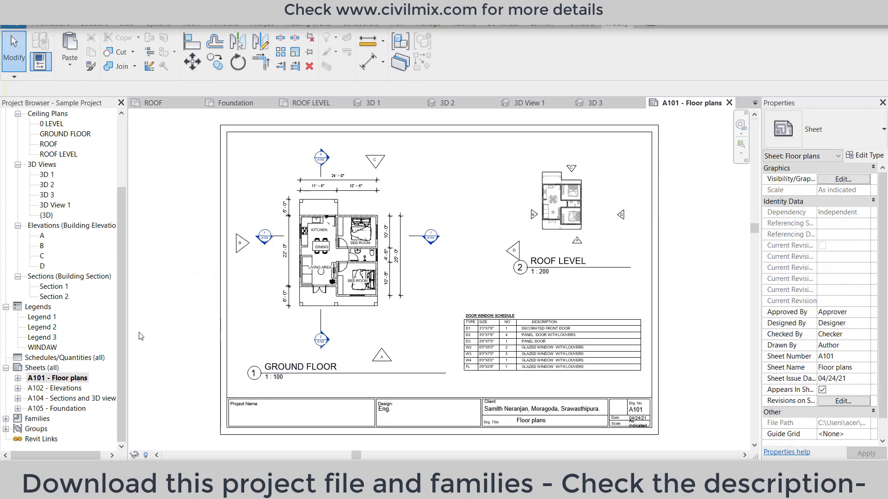
left_click(49, 390)
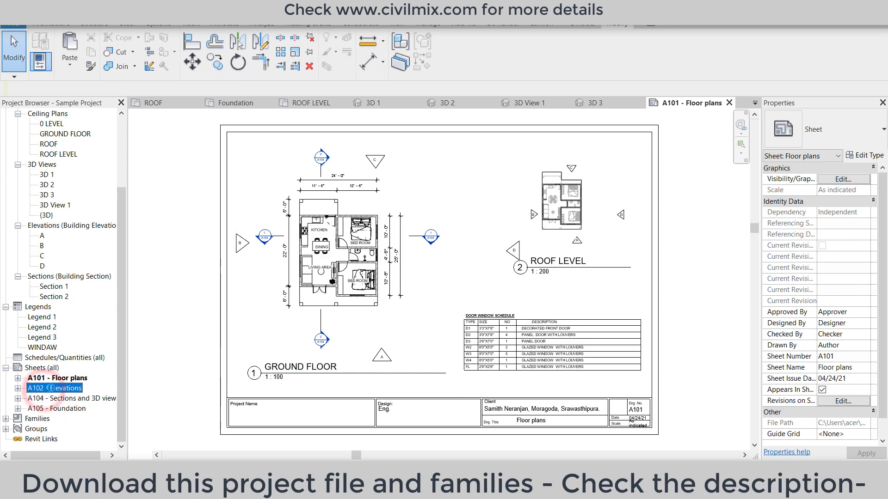
- Open the A102 - Elevations sheet, then open elevation view A
double_click(52, 389)
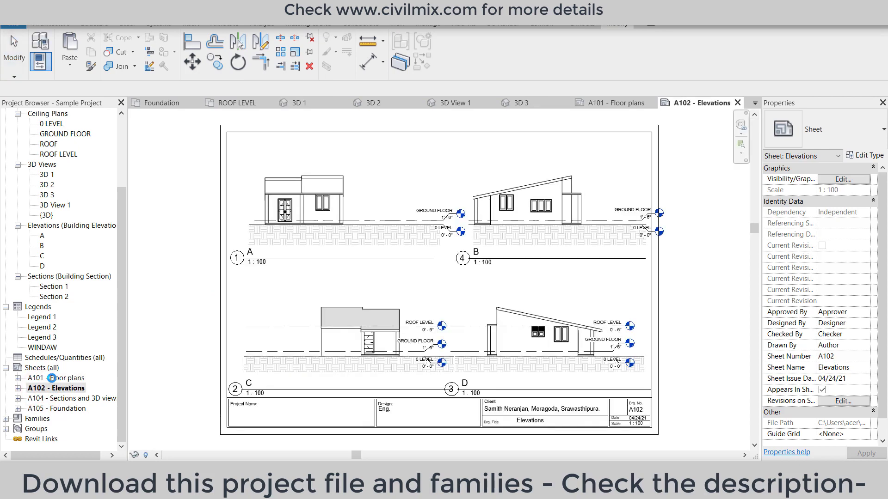
double_click(52, 379)
double_click(53, 388)
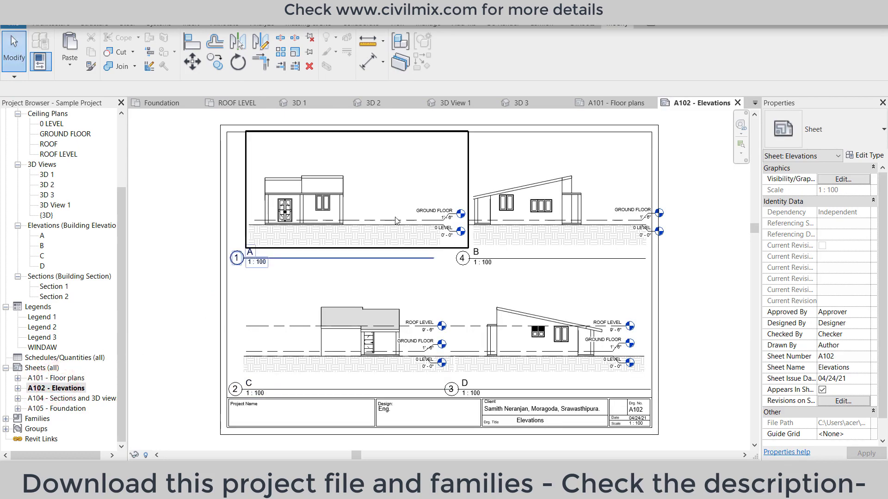
left_click(393, 216)
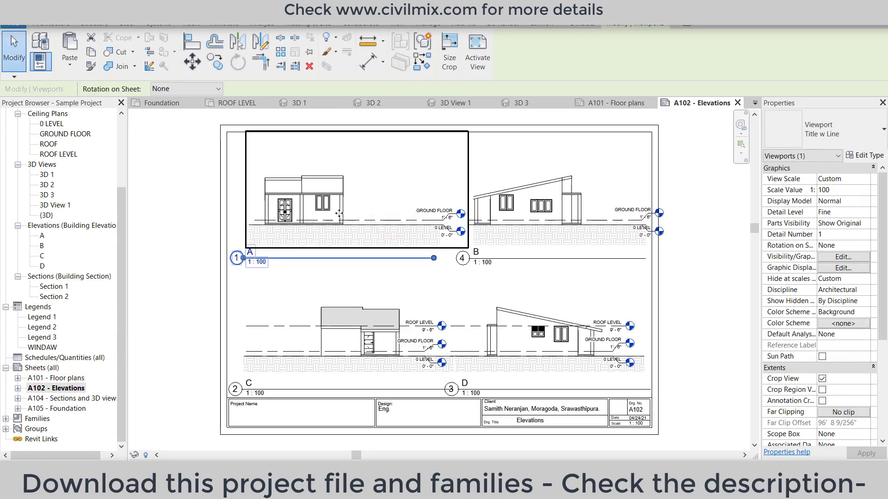
double_click(42, 236)
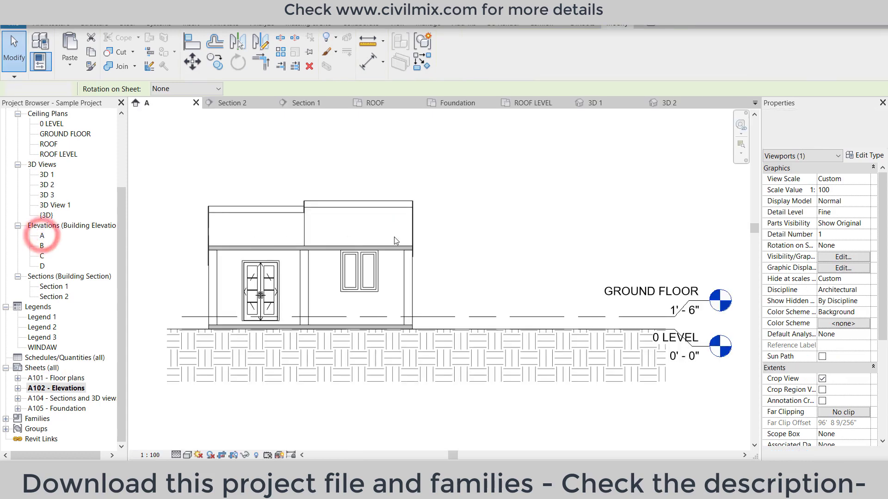
- Select the GROUND FLOOR level and inspect its height value without changing it
left_click(452, 280)
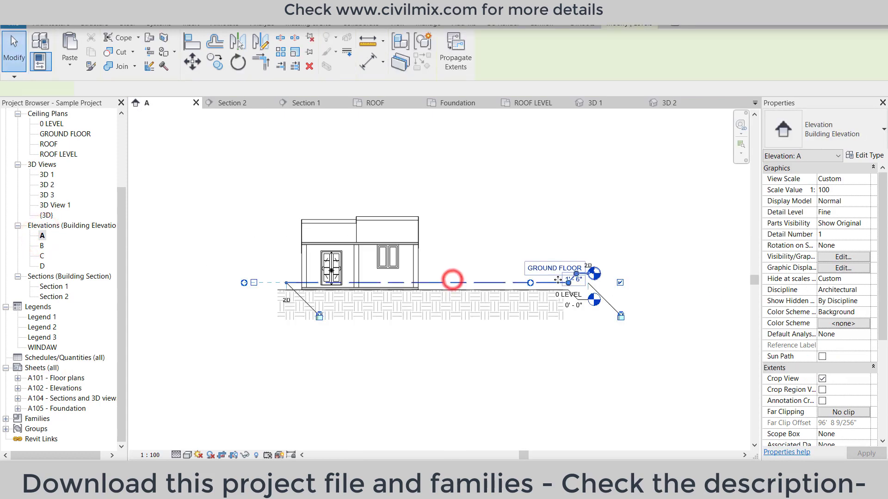
left_click(565, 281)
left_click(505, 254)
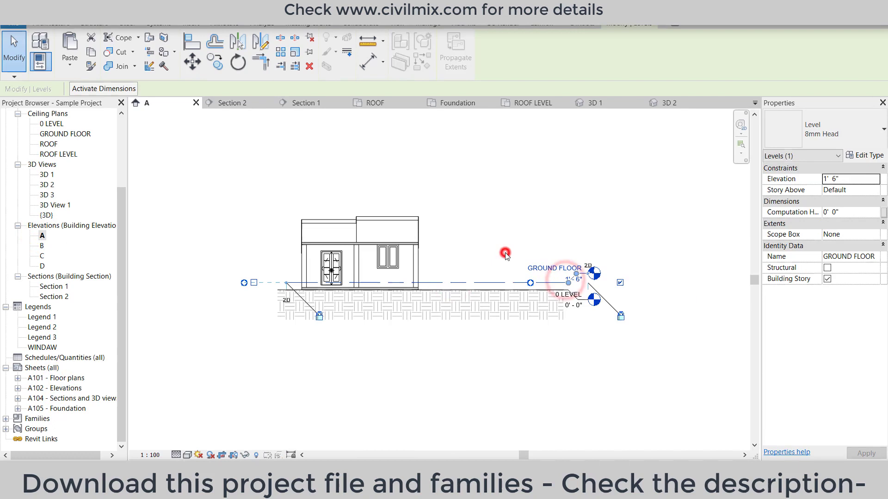
left_click(565, 283)
left_click(577, 275)
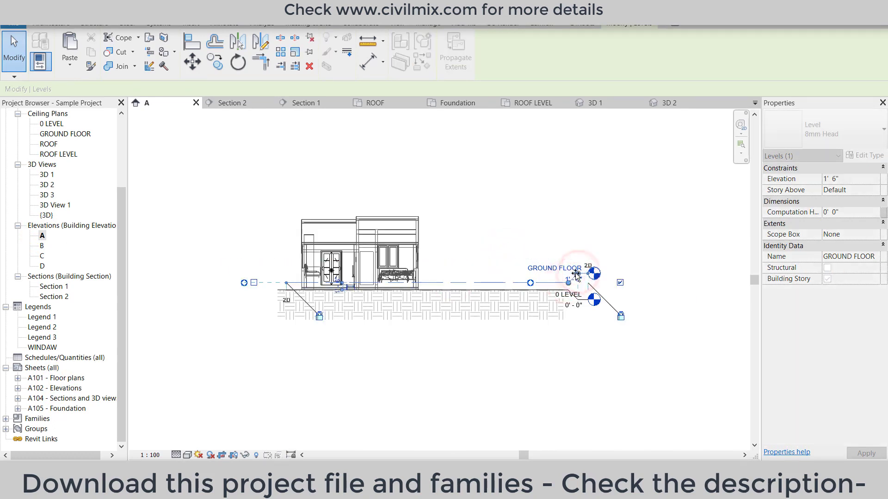
left_click(634, 277)
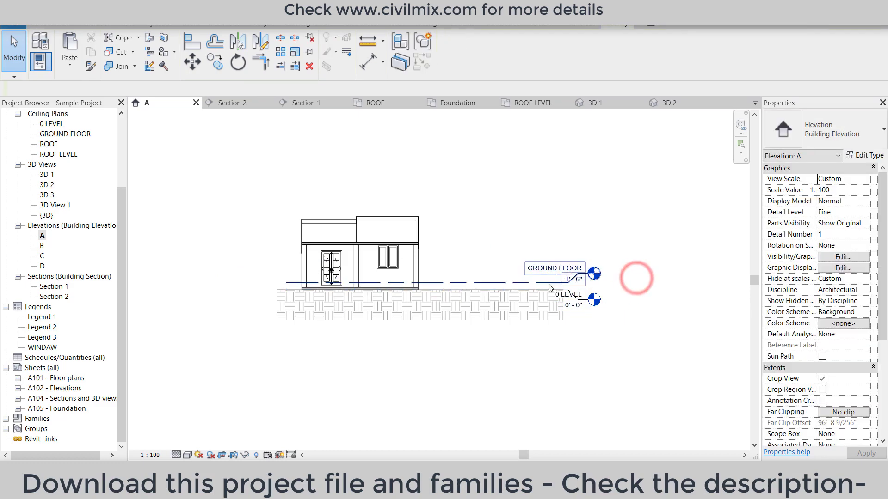
- Drag the GROUND FLOOR and 0 LEVEL level heads in closer to the house
left_click(506, 282)
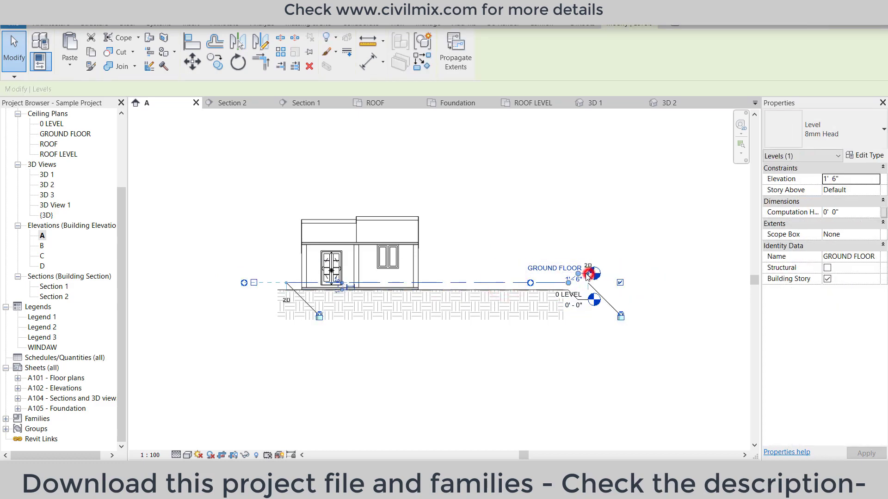
left_click_drag(587, 276, 460, 274)
left_click(511, 213)
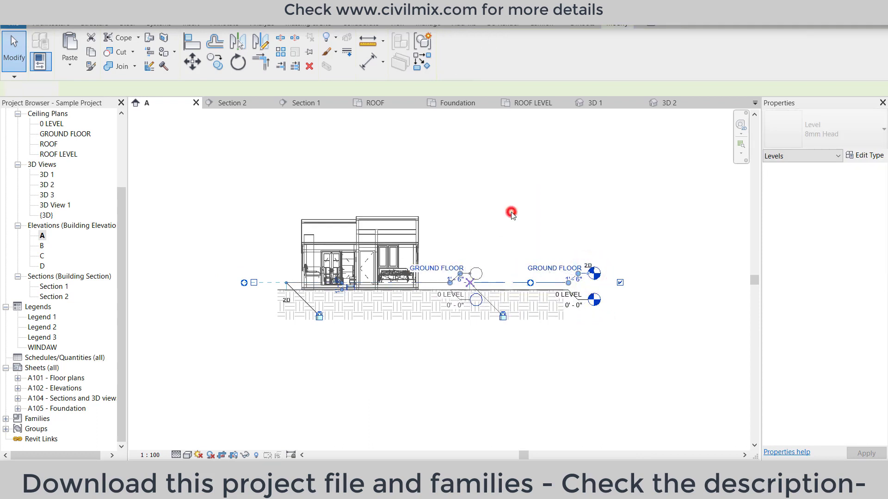
left_click(467, 276)
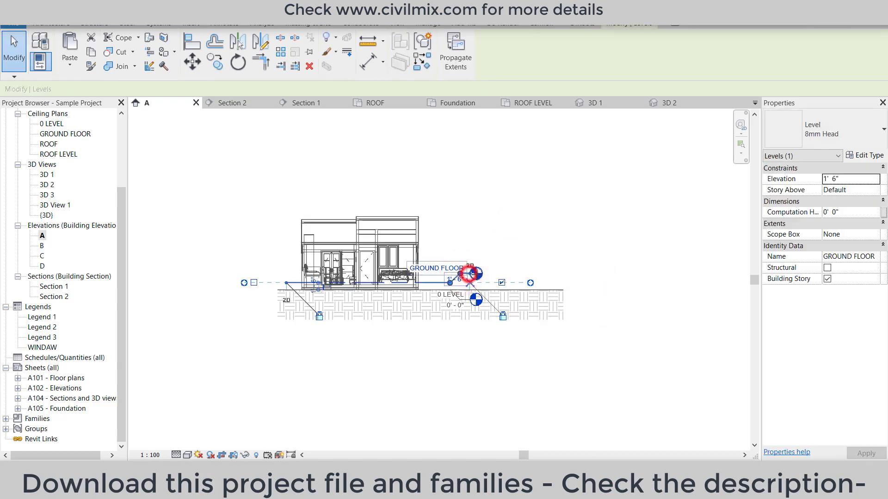
left_click_drag(470, 273, 495, 274, "ctrl")
left_click(499, 225)
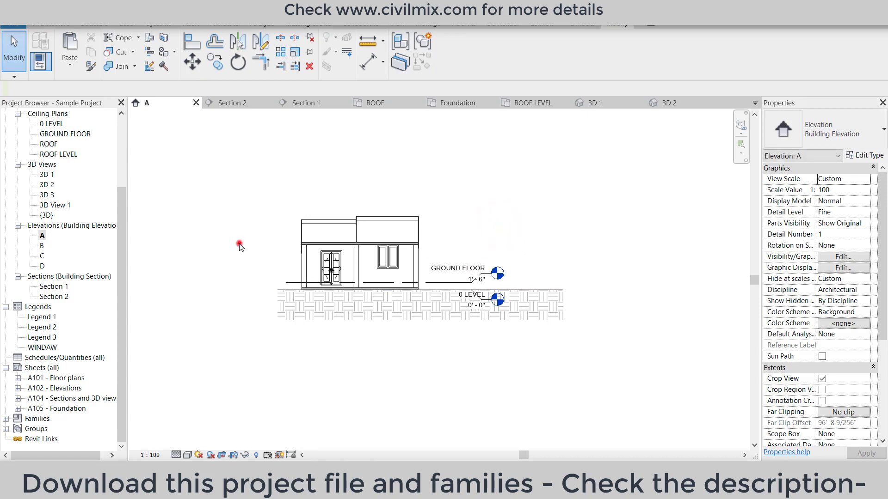
- Set the roof slab's Height Offset to 1' 0"
scroll(390, 258, "up", 2)
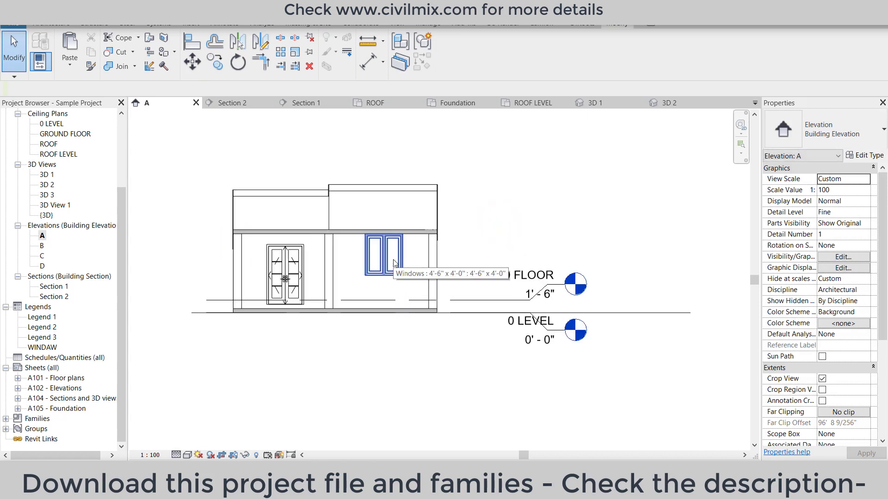
left_click(390, 258)
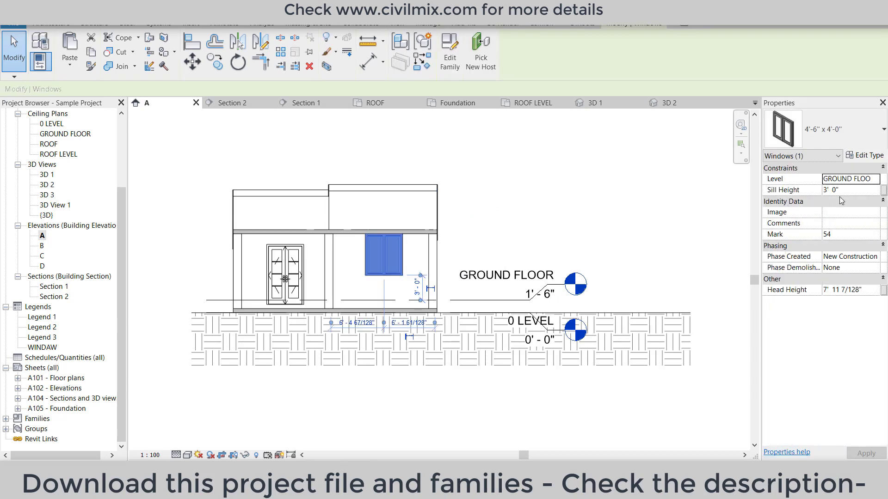
left_click(856, 190)
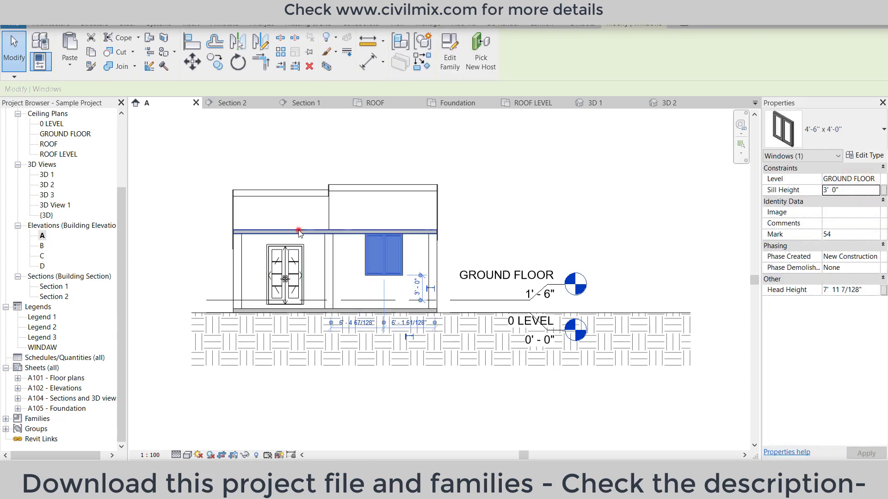
left_click(299, 231)
left_click(850, 190)
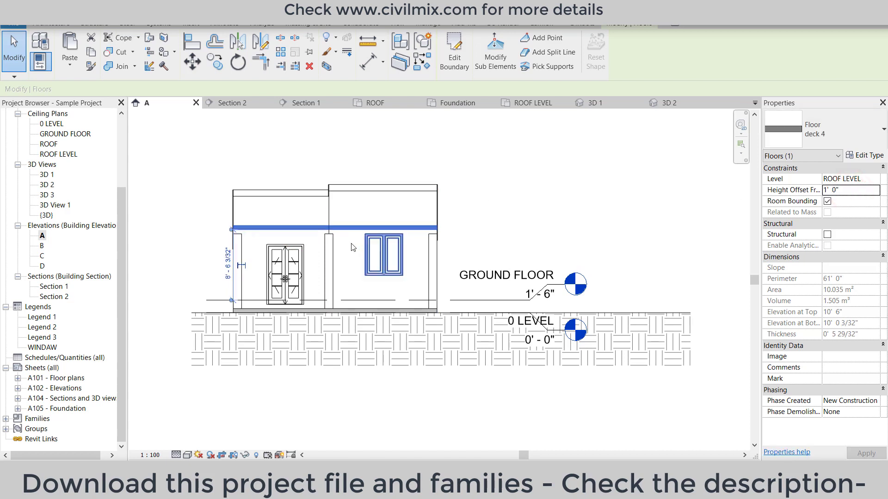
left_click(334, 247)
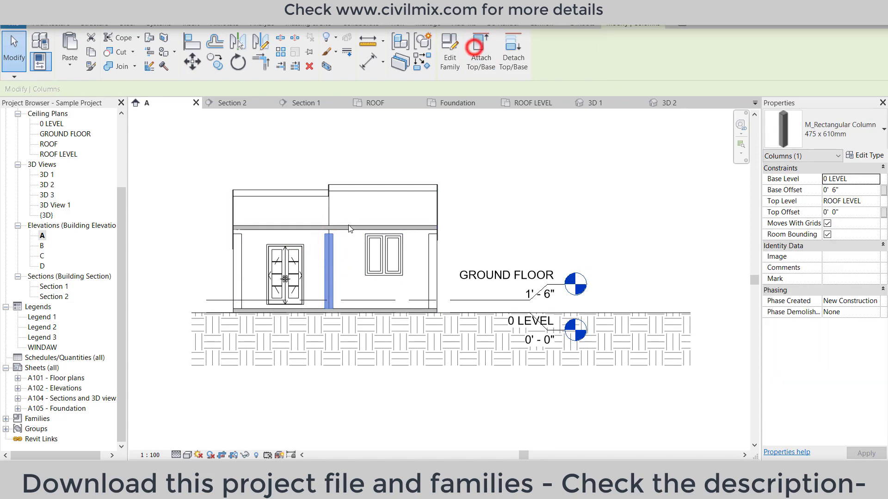
- Attach the tops of the right and left front columns to the roof slab
left_click(481, 51)
left_click(348, 225)
left_click(430, 259)
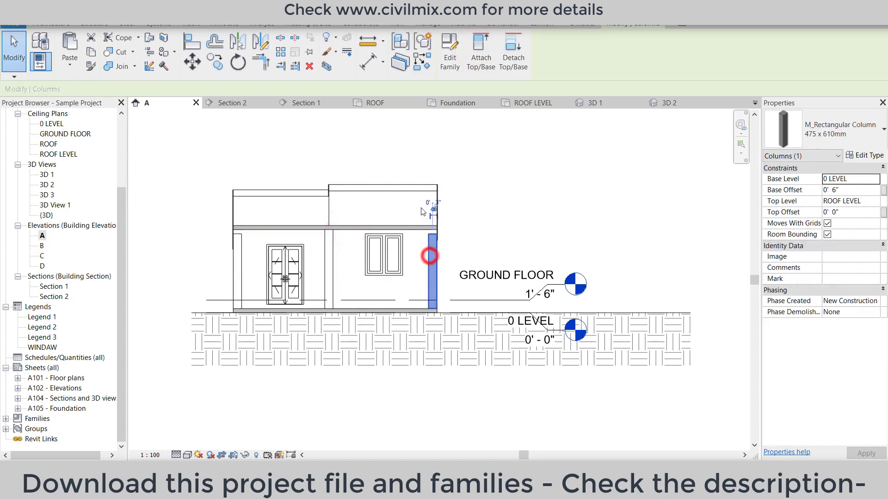
left_click(481, 51)
left_click(384, 229)
left_click(240, 257)
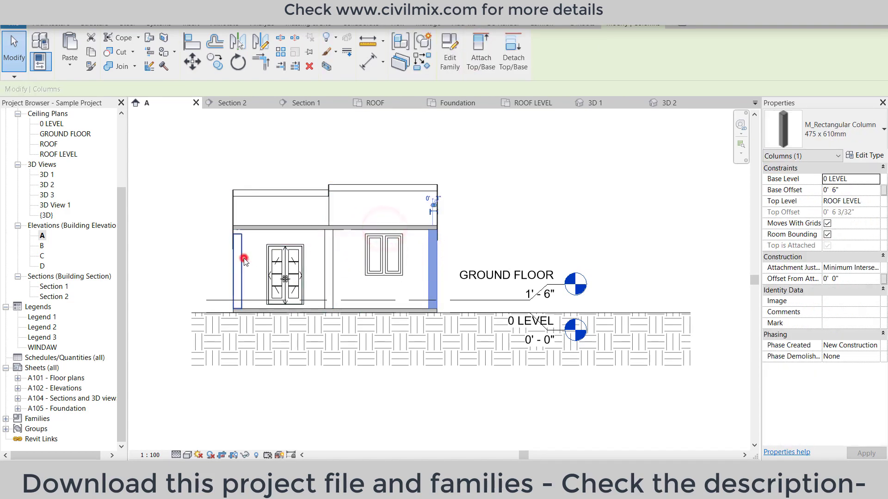
left_click(481, 51)
left_click(297, 227)
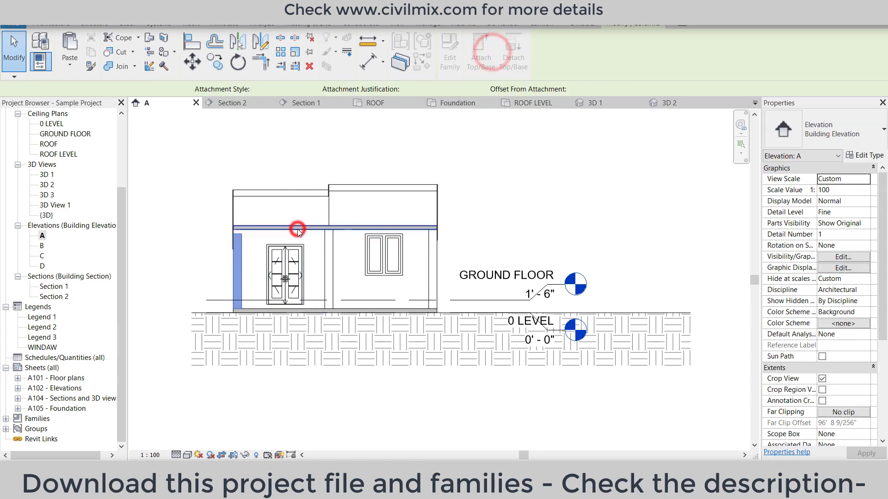
left_click(192, 212)
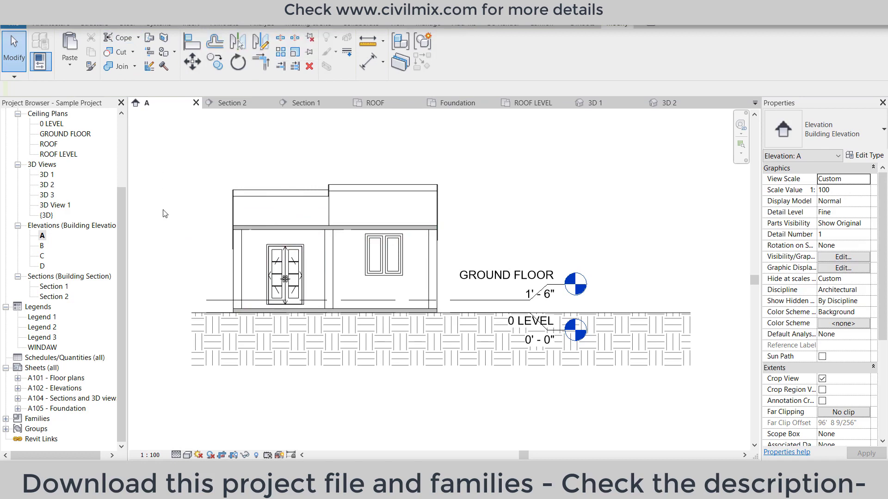
- Add aligned dimensions for the 9' - 6" wall height and 7' - 3" door height
key("d")
key("i")
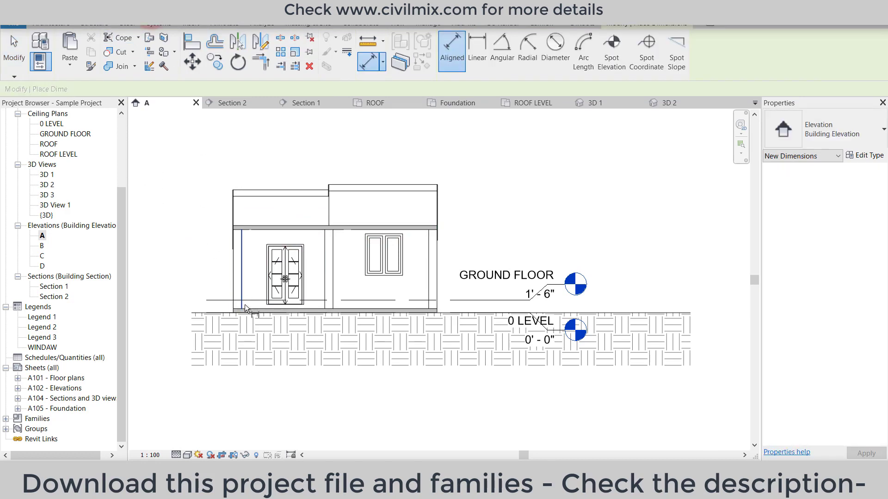
left_click(412, 309)
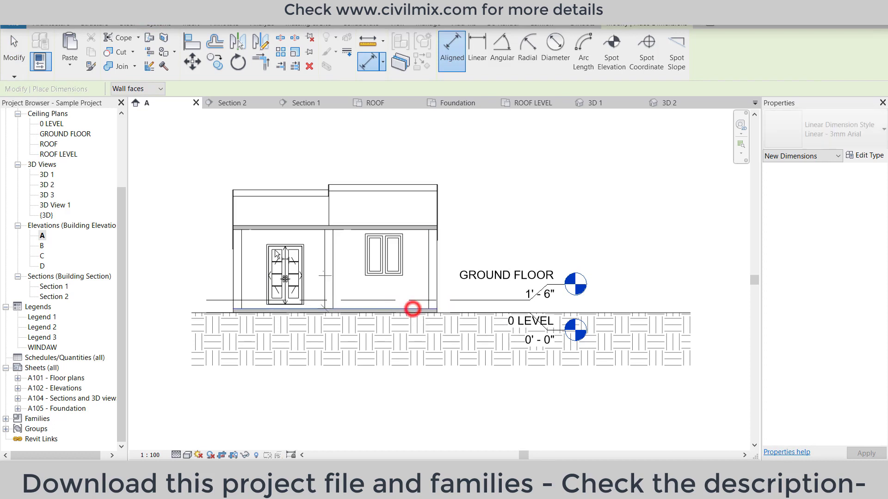
left_click(248, 229)
left_click(206, 229)
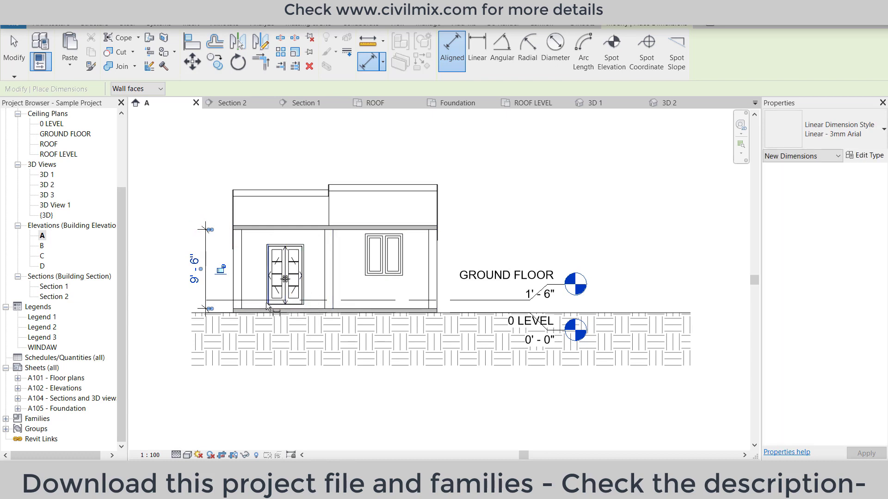
scroll(279, 304, "up", 3)
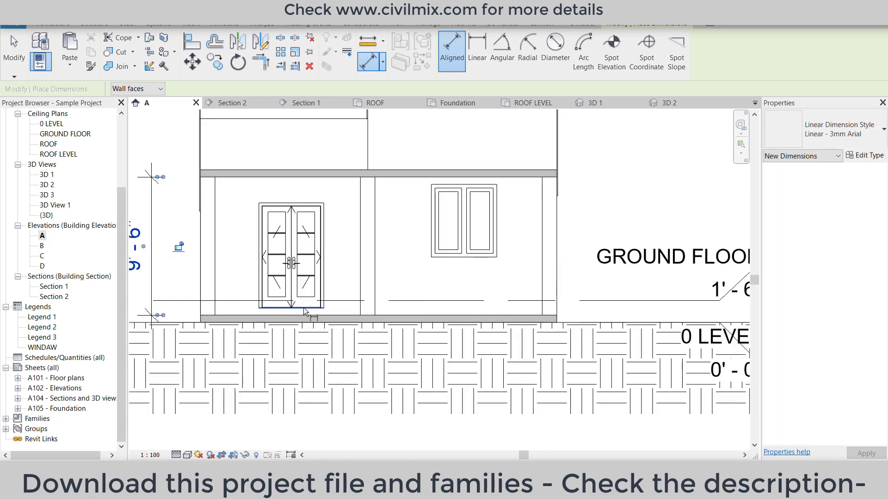
left_click(303, 307)
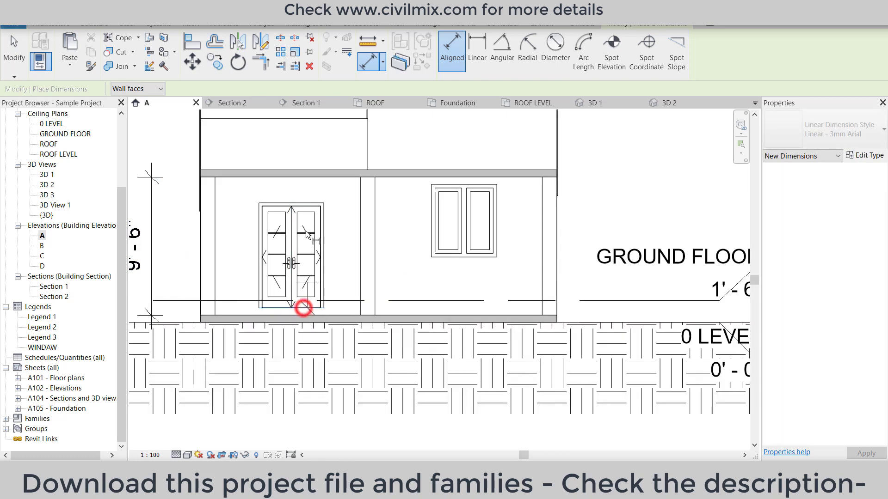
left_click(301, 203)
scroll(301, 202, "down", 3)
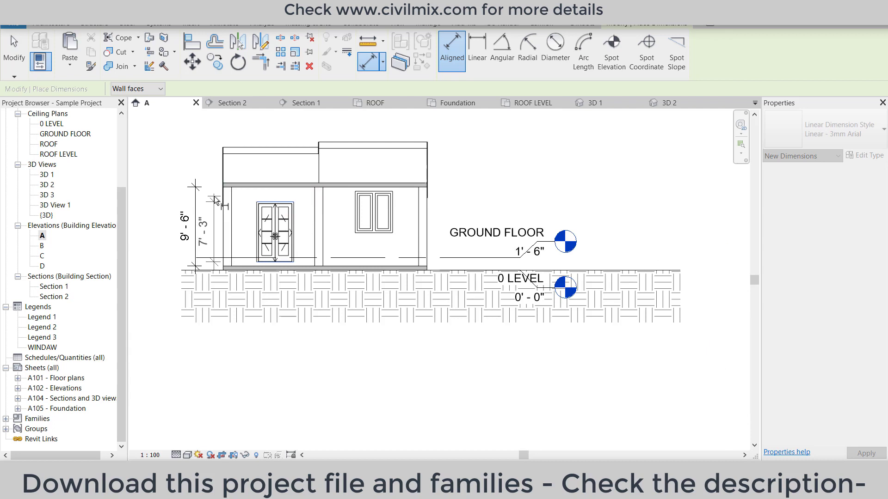
left_click(214, 198)
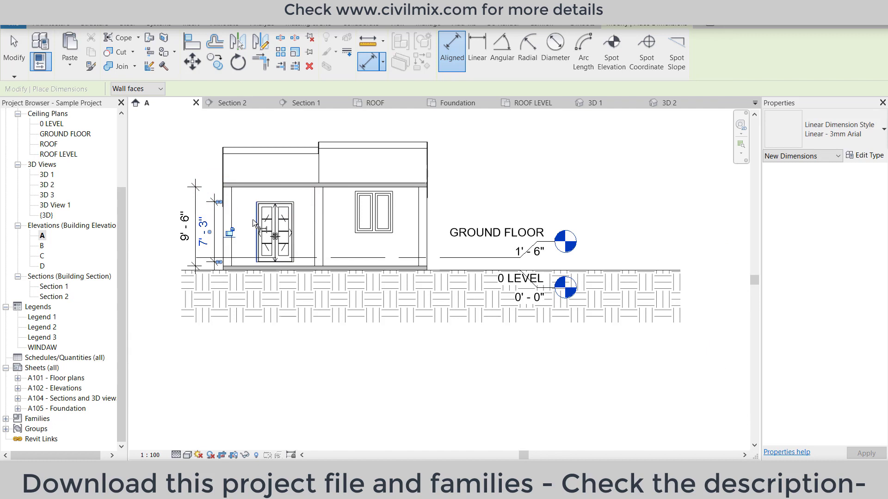
- Dimension the 4' - 5 1/2" door width below the door and exit the dimension tool
left_click(254, 220)
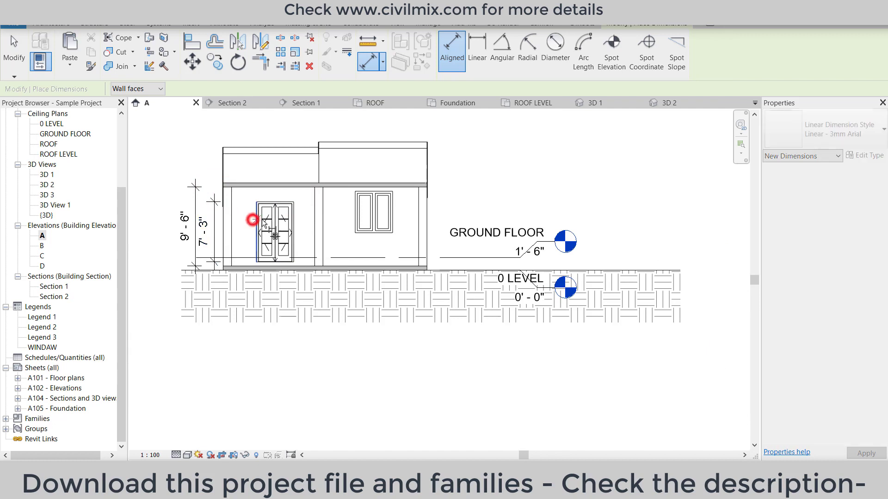
scroll(295, 222, "up", 3)
left_click(295, 223)
scroll(295, 223, "down", 3)
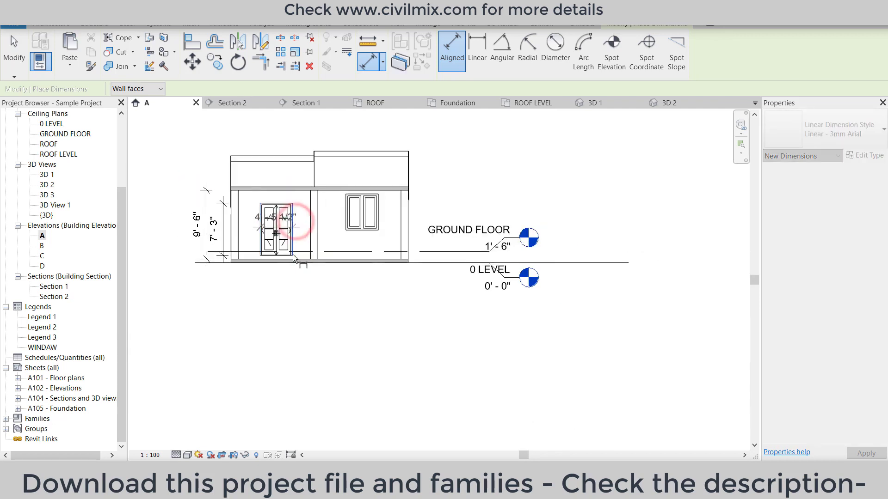
left_click(296, 287)
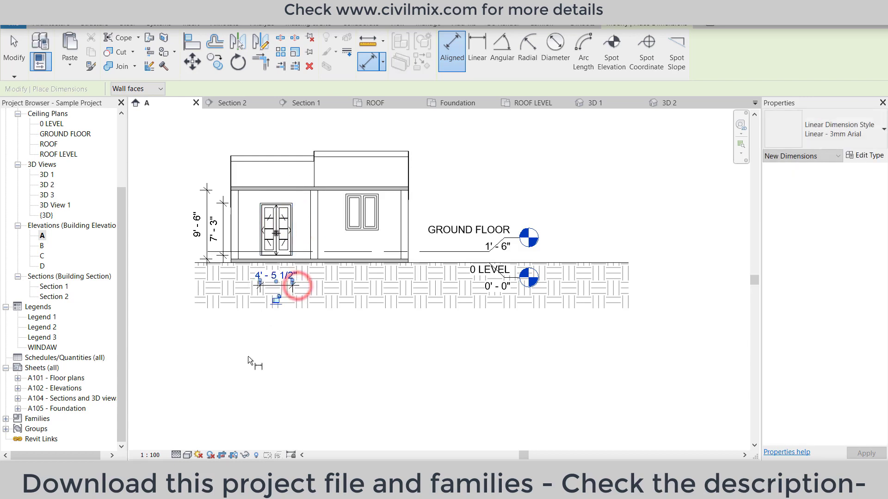
right_click(289, 216)
left_click(298, 224)
right_click(281, 132)
left_click(283, 135)
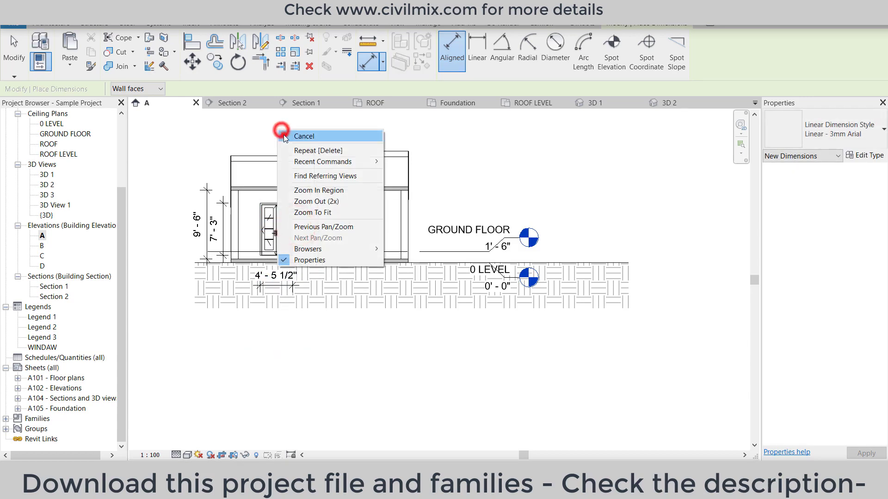
- Give the 60" x 80" door type a 7' 3" Height and 7' 4" Rough Height
scroll(283, 132, "up", 2)
left_click(277, 231)
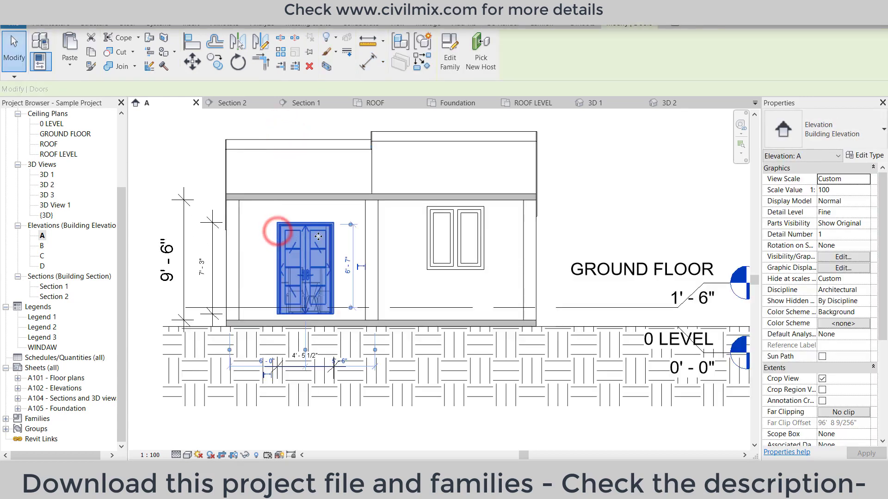
left_click(869, 155)
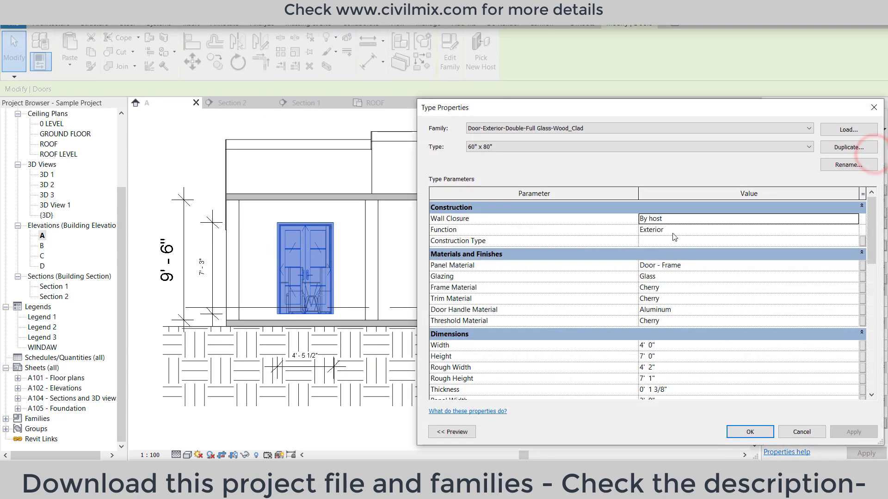
scroll(685, 368, "down", 1)
scroll(682, 369, "down", 1)
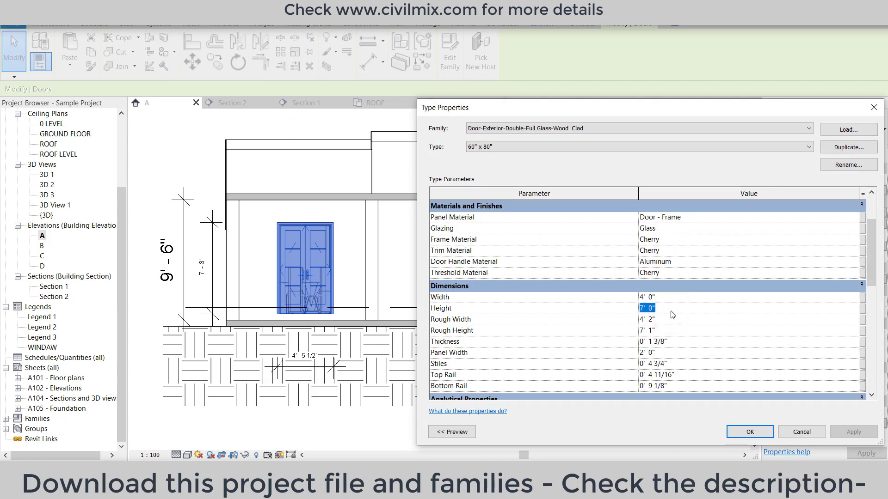
left_click(648, 308)
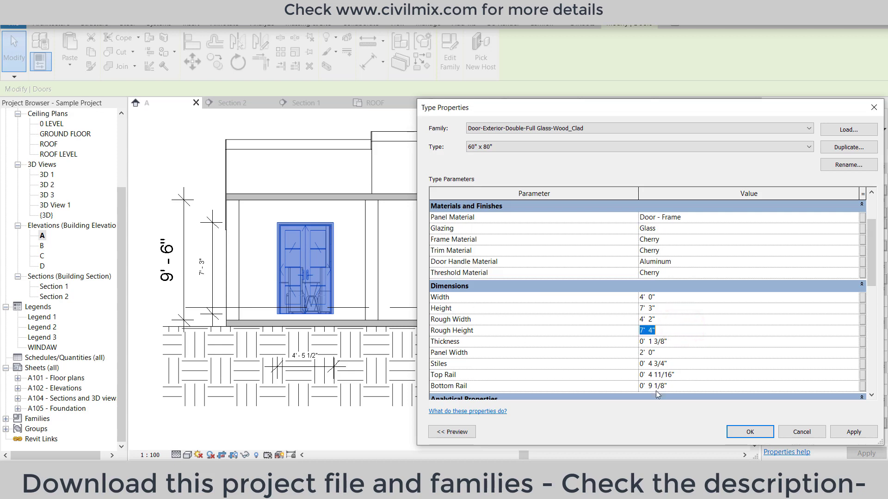
left_click(837, 435)
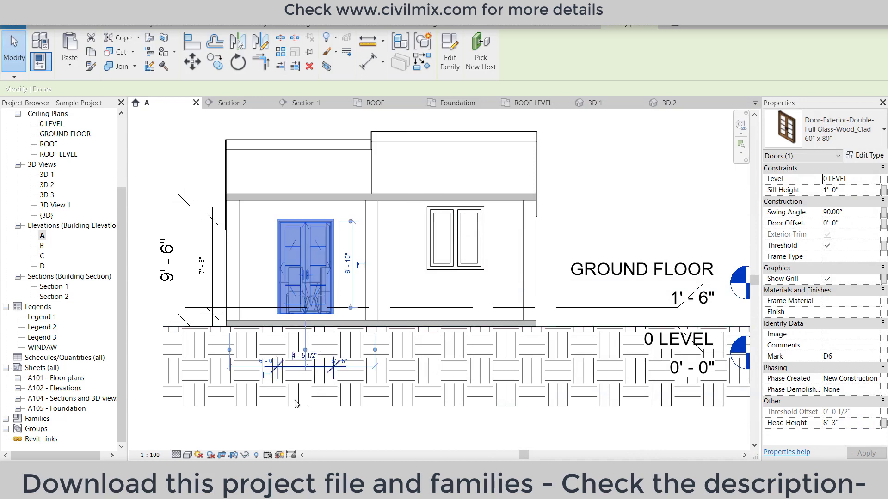
left_click(318, 432)
- Reposition the door width dimension and snap its witness lines to the door edges
left_click(299, 370)
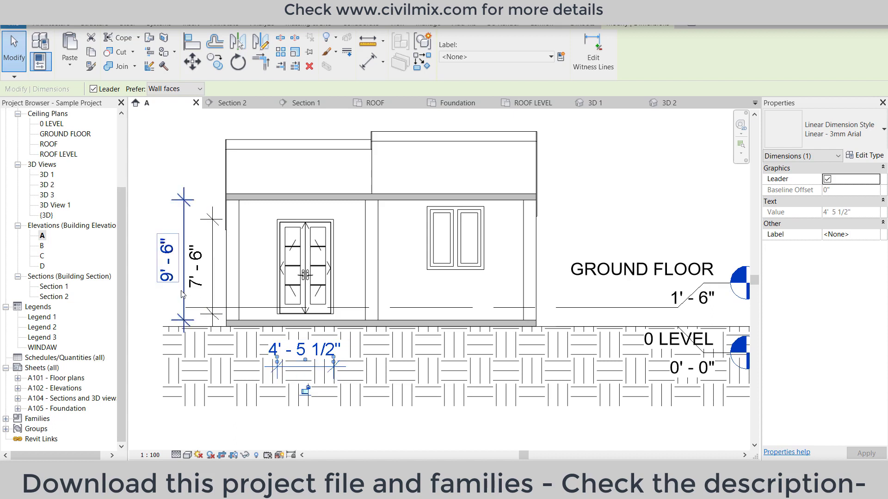
left_click_drag(273, 357, 279, 363)
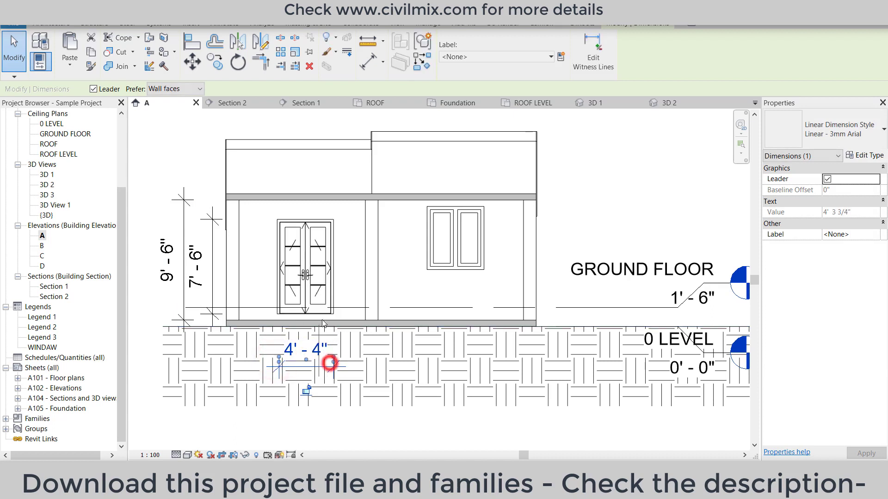
left_click_drag(329, 363, 278, 278)
scroll(283, 370, "up", 2)
left_click_drag(357, 372, 364, 283)
scroll(296, 324, "down", 3)
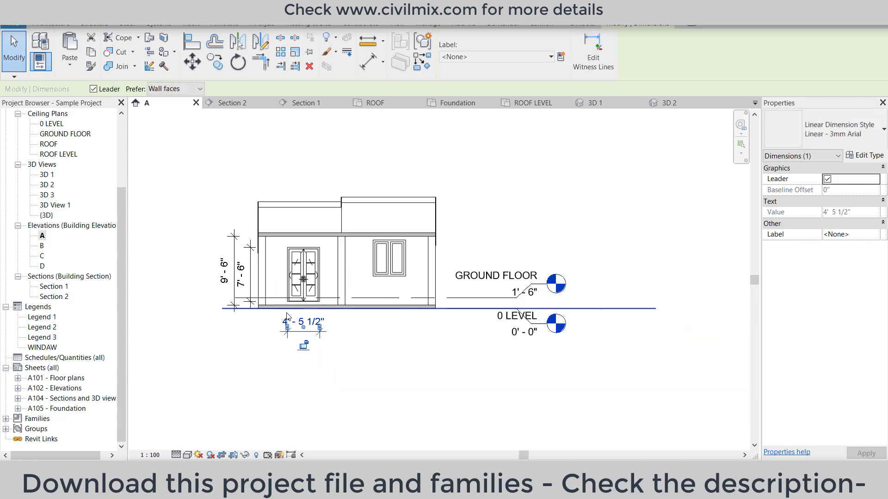
left_click(529, 183)
- Set the elevation A window's Sill Height to 2' 6"
left_click(399, 250)
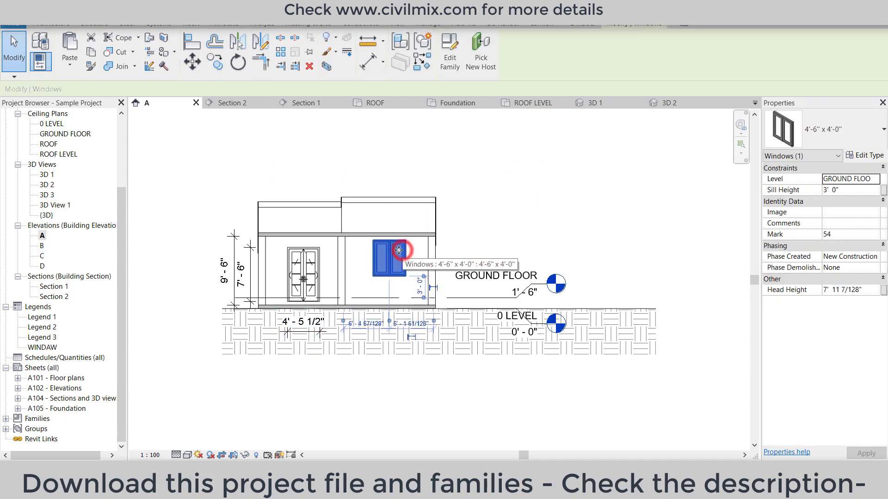
scroll(384, 243, "up", 1)
scroll(383, 243, "up", 1)
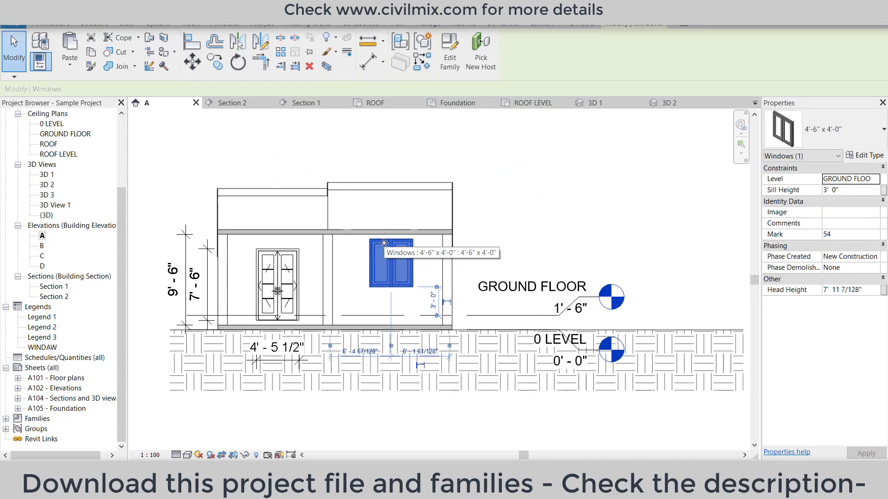
left_click(290, 262)
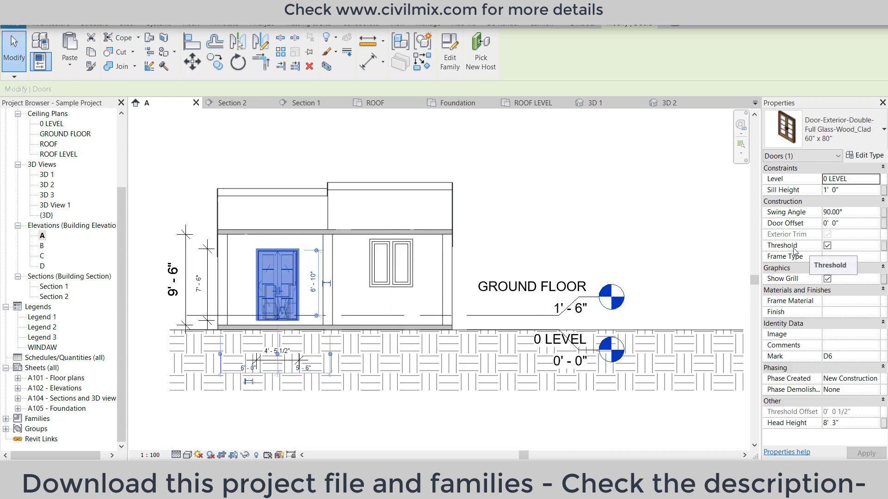
left_click(402, 271)
left_click(857, 190)
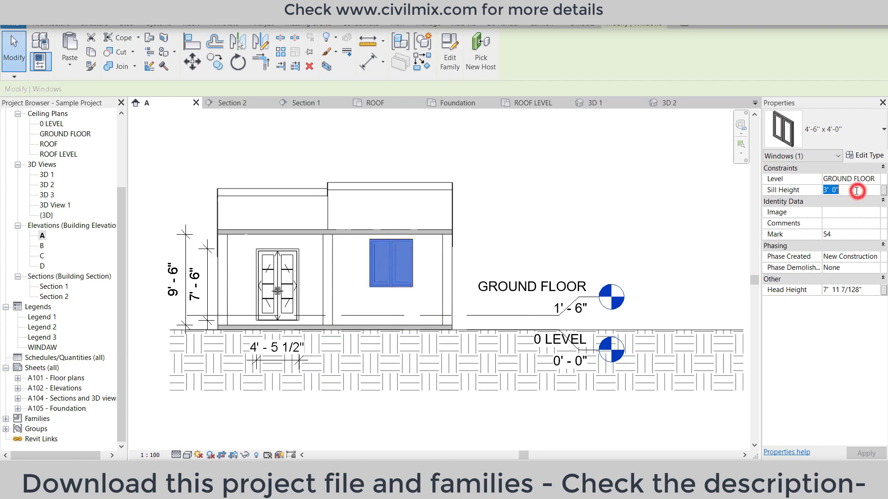
type("2")
key("Return")
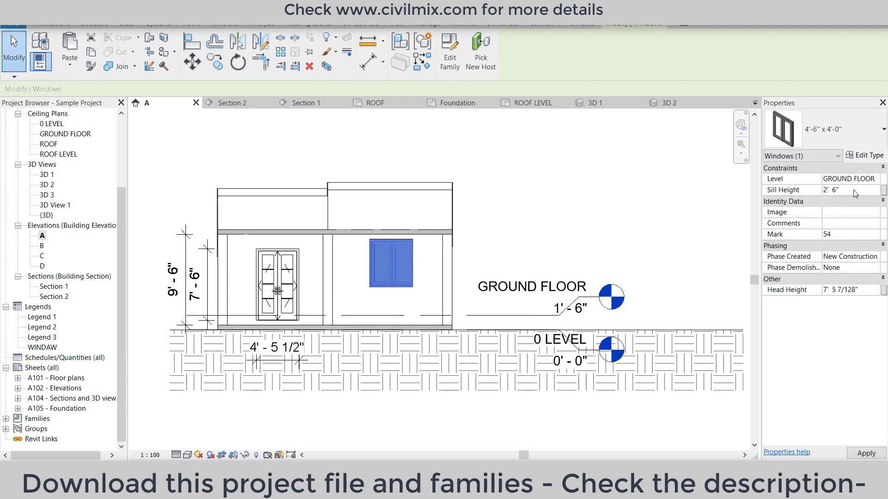
left_click(545, 203)
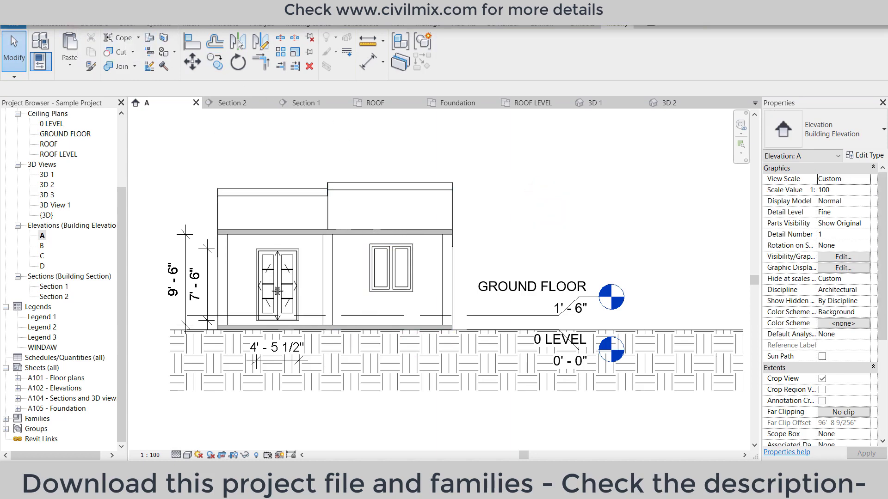
- Set the double door type's Height to 7' 9" and check the door
left_click(281, 256)
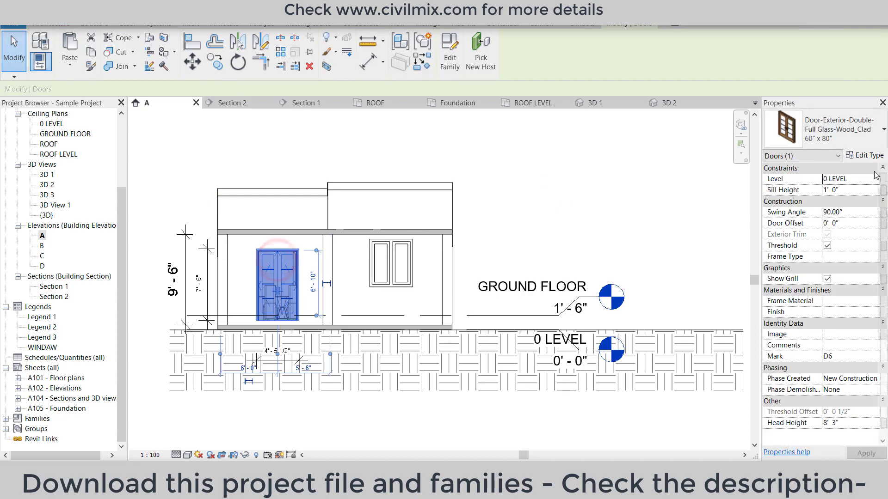
left_click(862, 157)
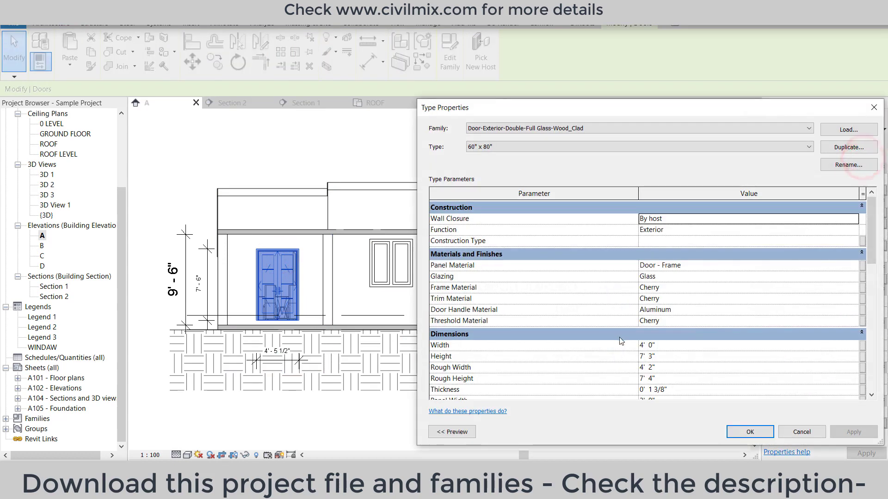
left_click(657, 360)
key("BackSpace")
key("BackSpace")
type("9")
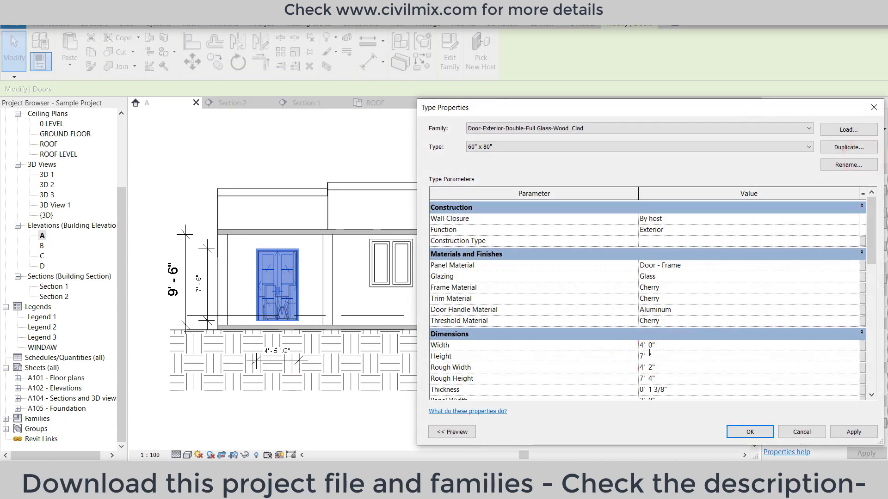
left_click(760, 432)
left_click(603, 209)
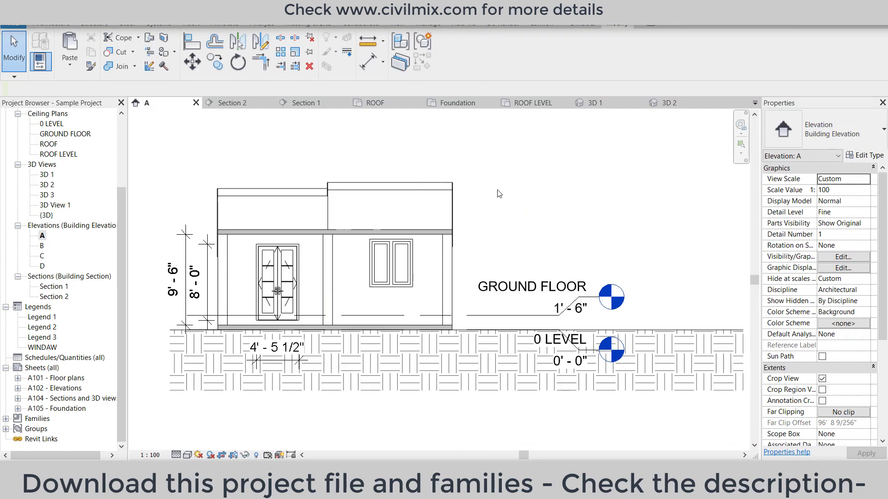
left_click(289, 256)
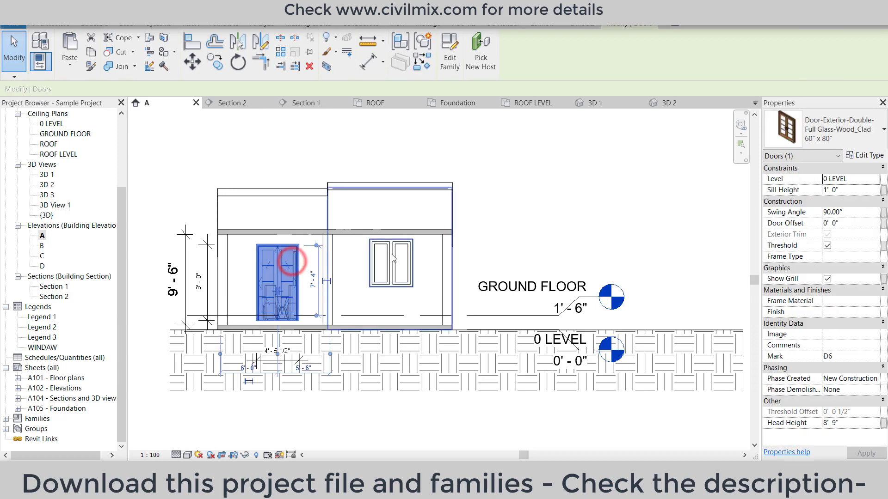
- Set the window type's Height to 4' 0"
left_click(395, 257)
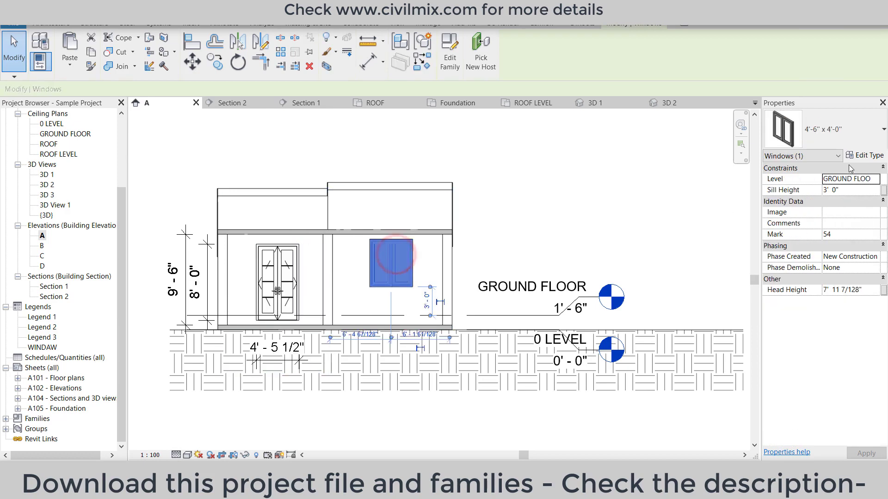
left_click(866, 157)
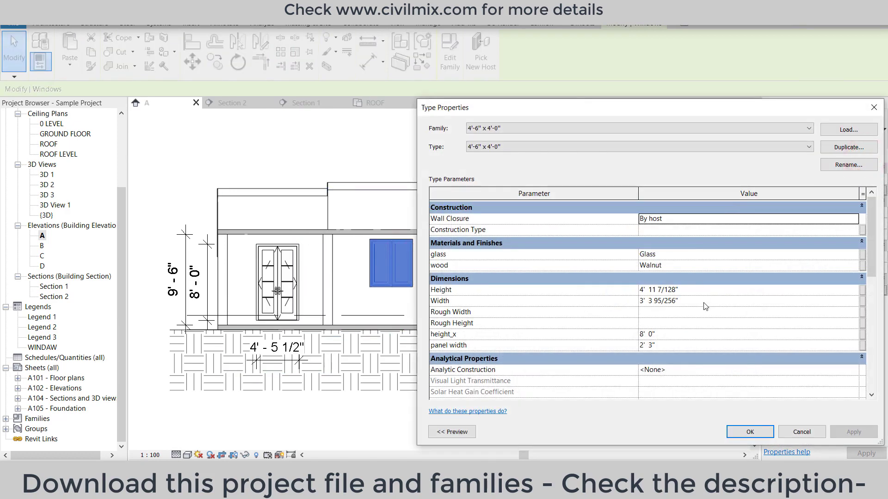
left_click(703, 287)
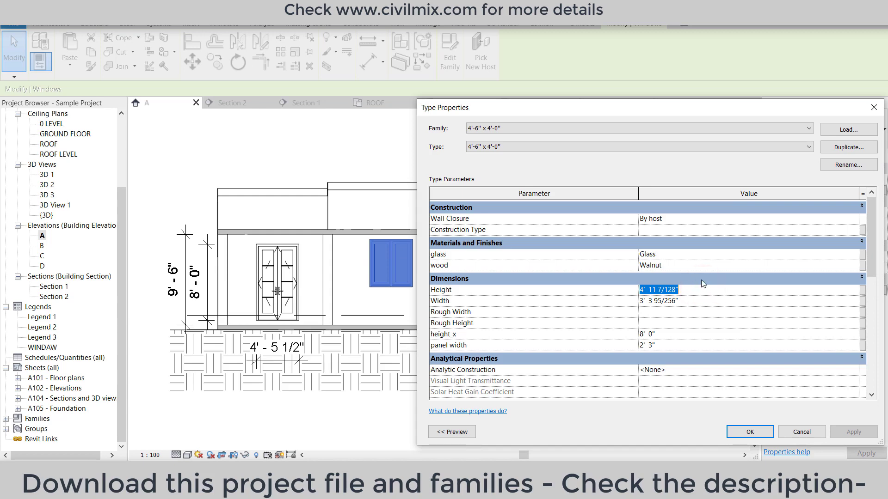
type("4'  0")
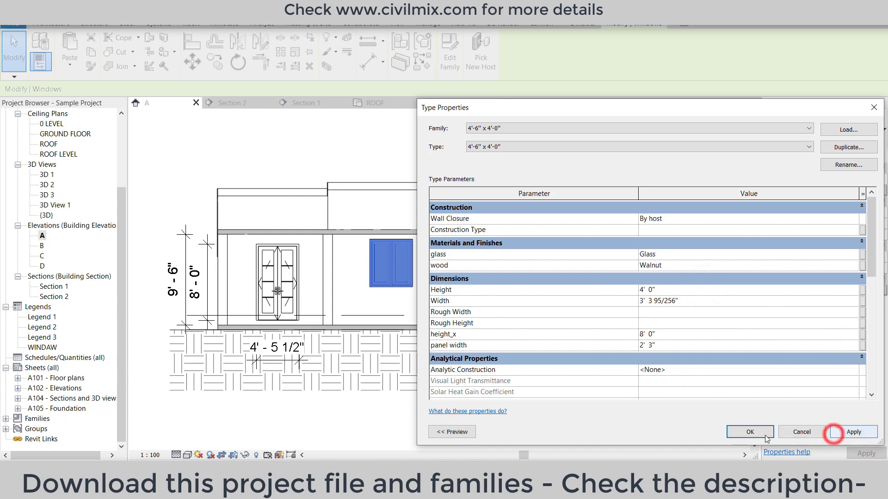
left_click(754, 433)
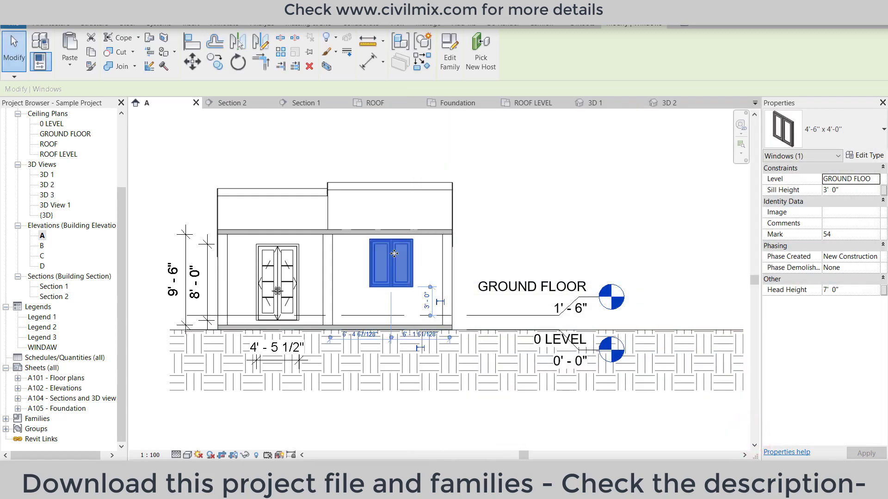
- Review the 4'-6" x 4'-0" window type properties and close them unchanged
left_click(868, 156)
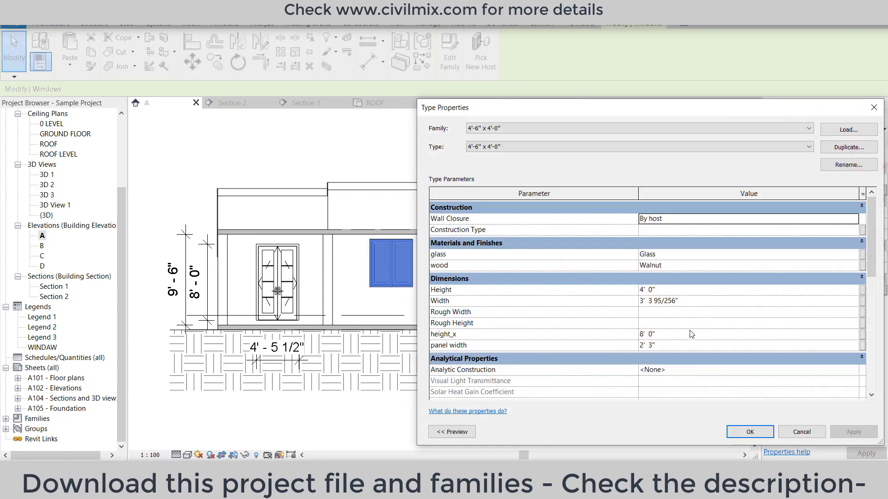
scroll(688, 330, "down", 2)
scroll(681, 321, "down", 2)
scroll(677, 319, "down", 4)
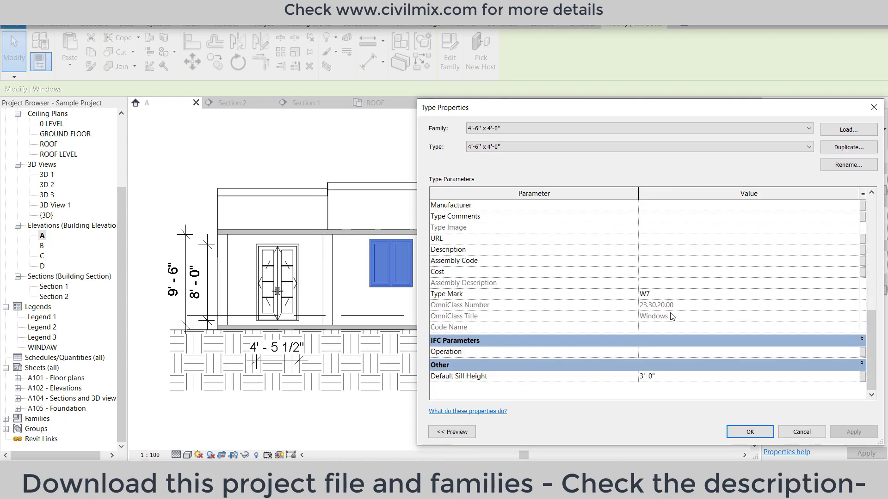
scroll(671, 316, "up", 4)
scroll(672, 316, "up", 3)
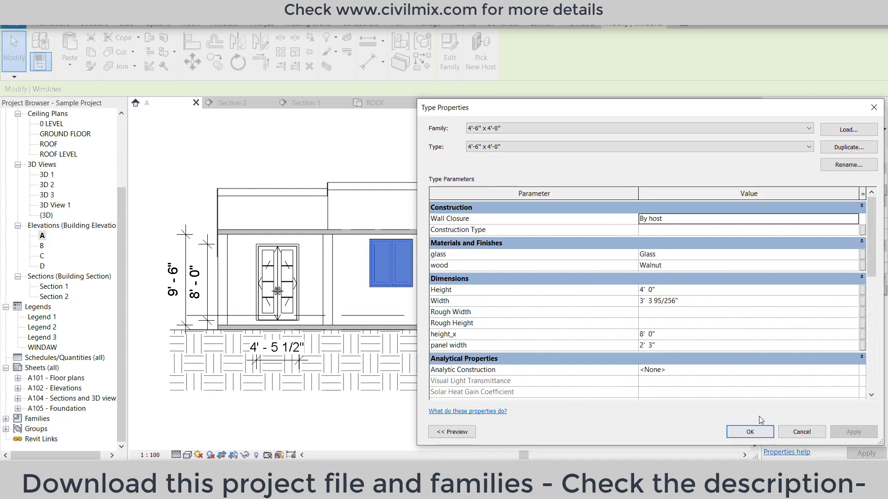
left_click(801, 432)
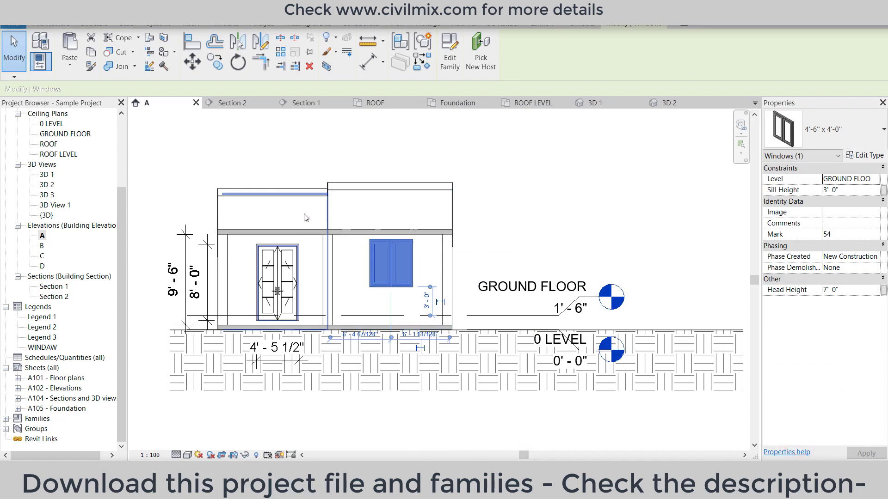
- Change the GROUND FLOOR level elevation to 1' 0" and recheck the window's 3' 0" sill
left_click(513, 315)
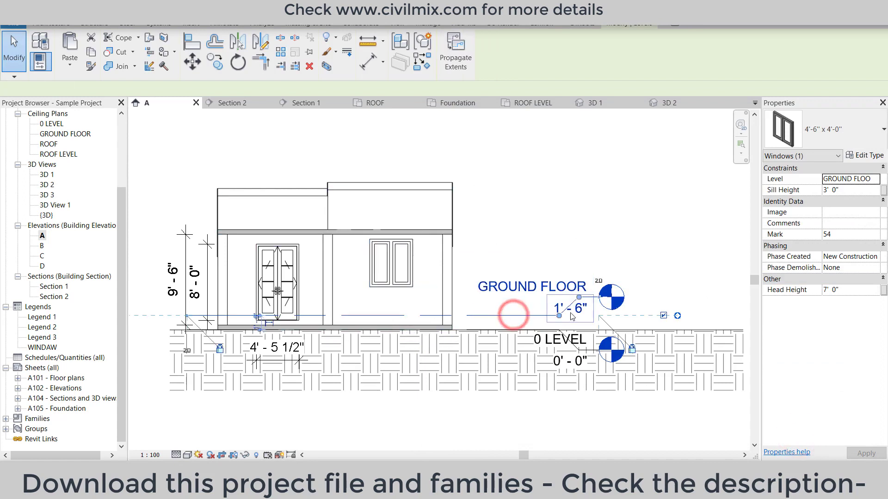
left_click(578, 310)
type("1")
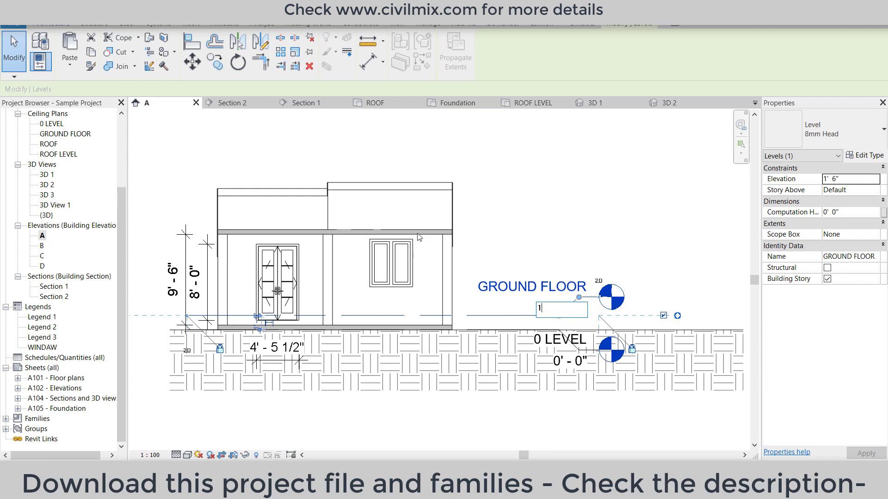
key("Return")
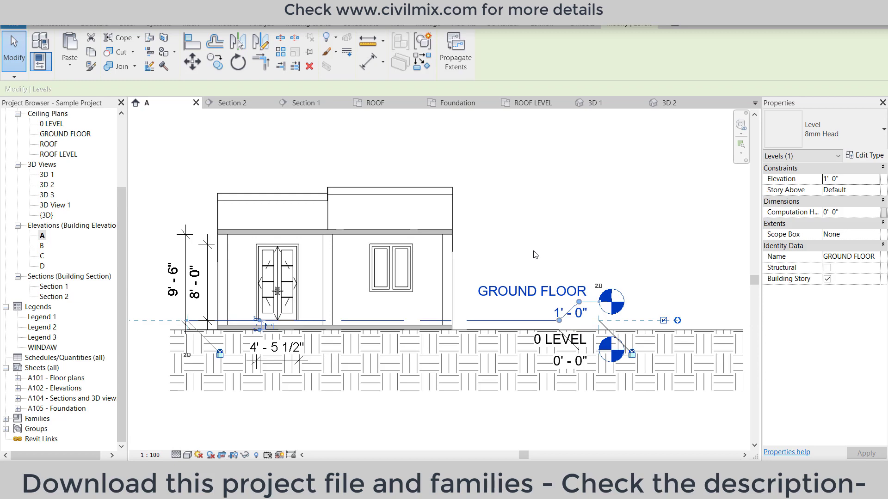
left_click(528, 250)
left_click(386, 262)
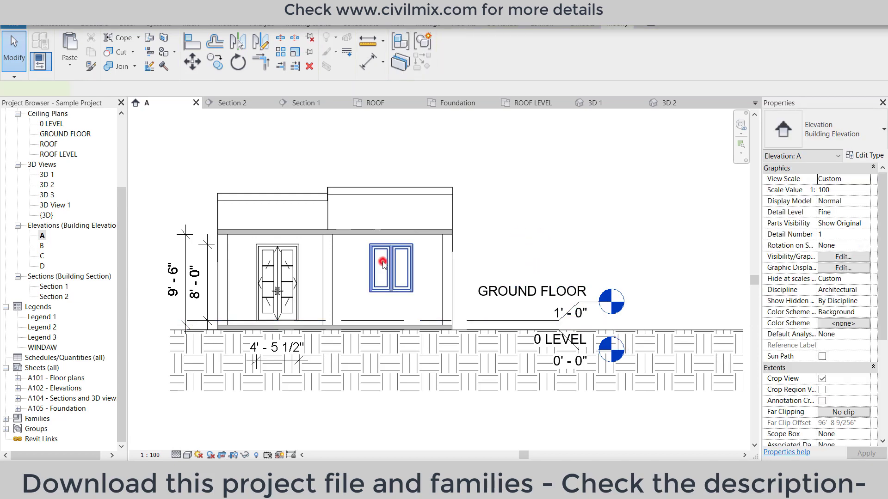
left_click(590, 241)
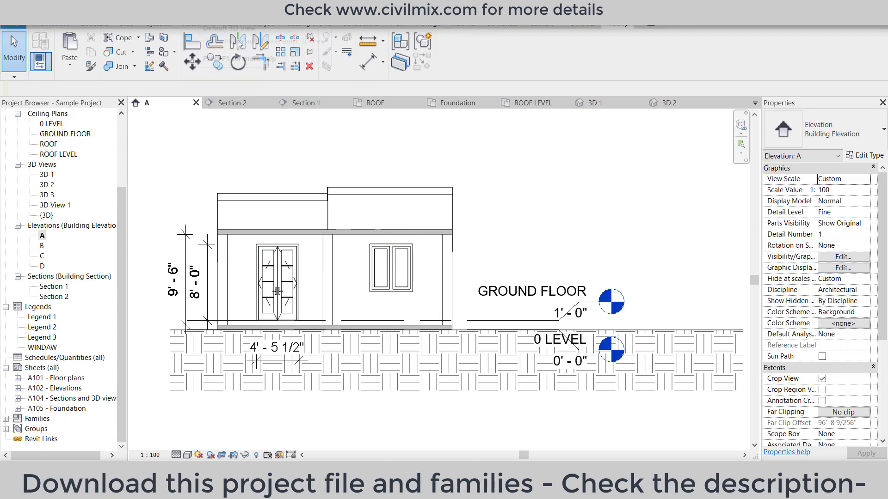
- Add aligned dimensions to the window: 4' - 6" width below it, 5' - 0" height on its left
key("d")
key("i")
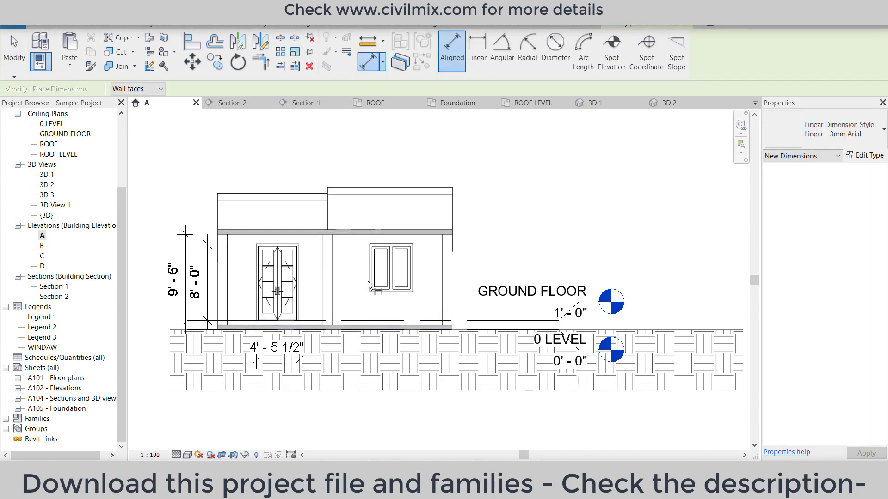
left_click(368, 282)
left_click(415, 284)
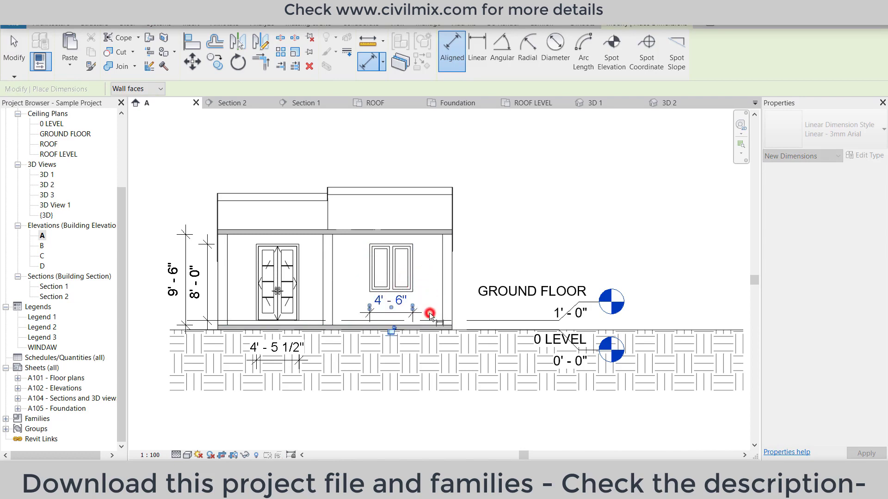
left_click(430, 316)
scroll(375, 294, "up", 2)
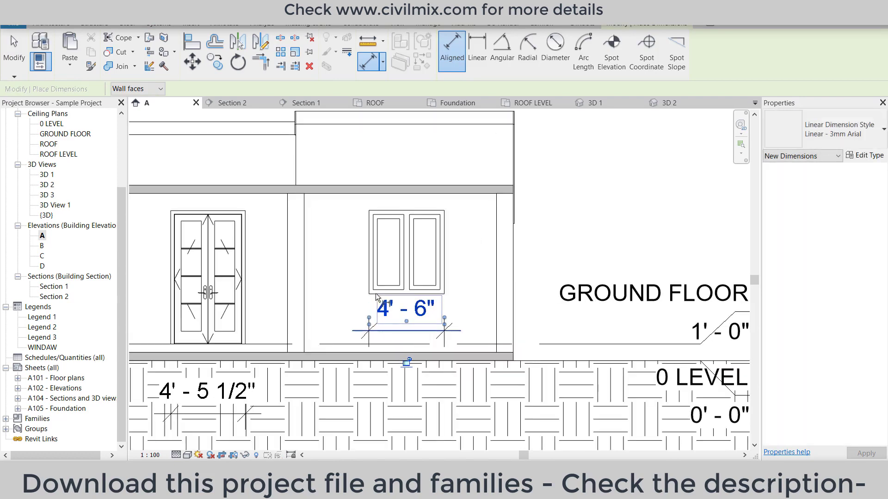
scroll(376, 296, "up", 2)
left_click(372, 294)
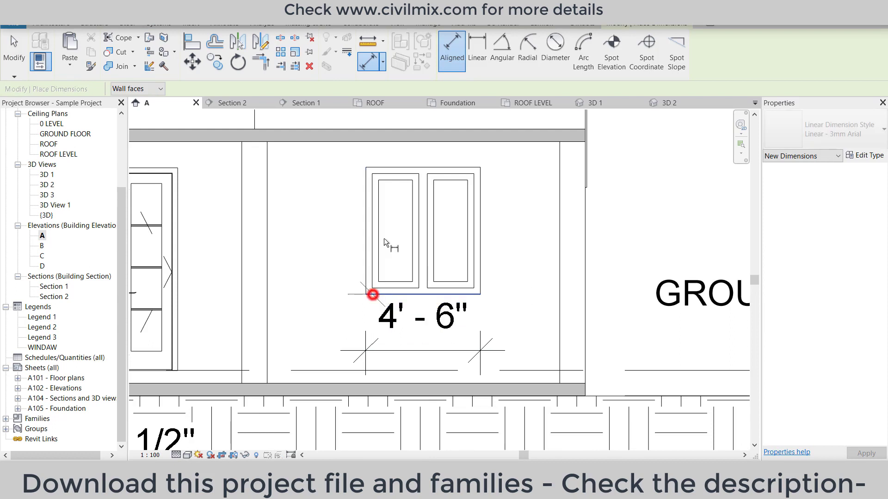
left_click(390, 171)
left_click(333, 166)
scroll(337, 306, "down", 3)
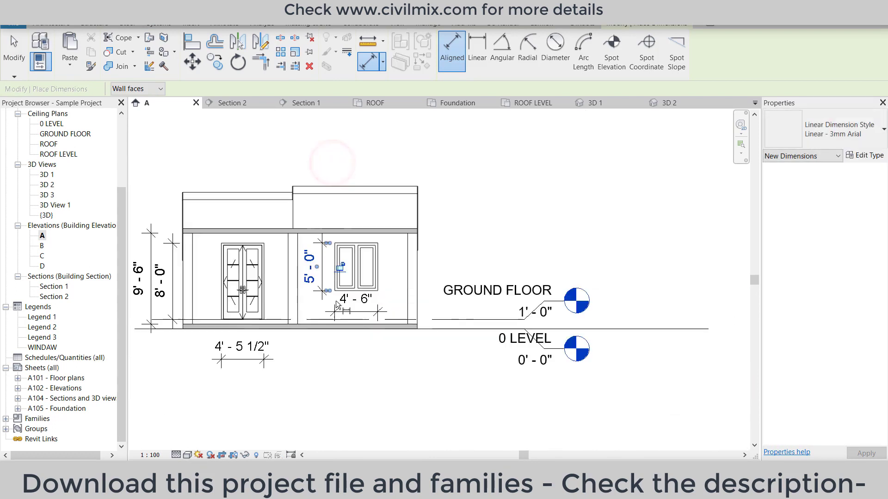
scroll(443, 264, "down", 2)
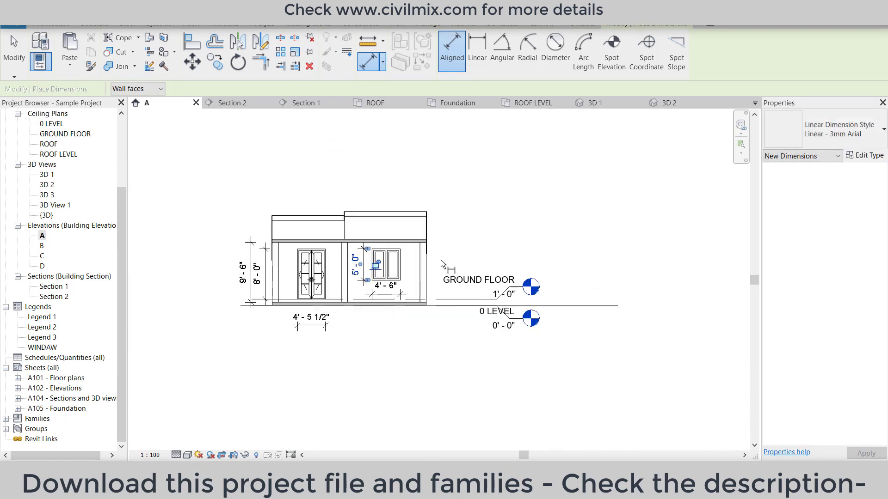
left_click(471, 203)
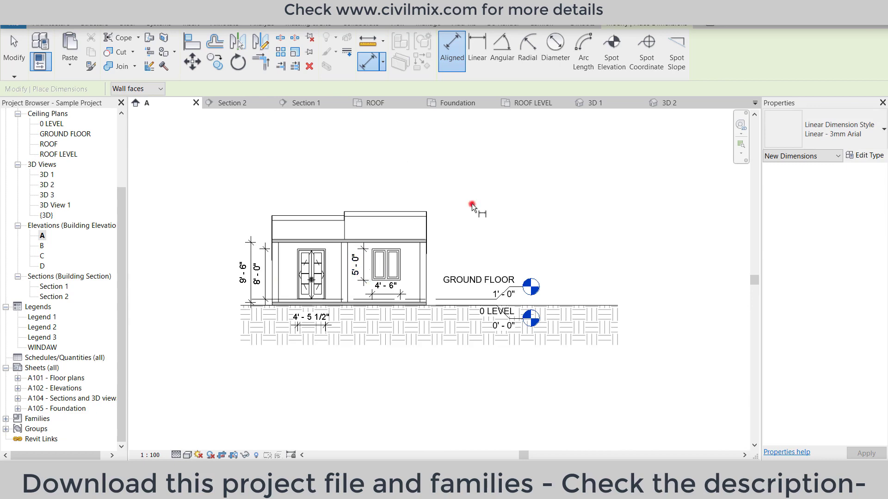
- Open elevation B and shift its crop region to reframe the house, then hide the crop
double_click(43, 246)
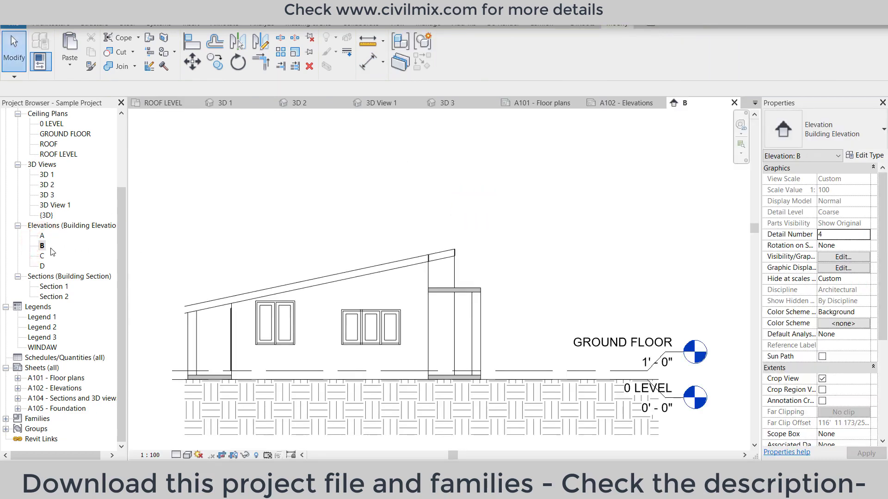
scroll(239, 248, "down", 2)
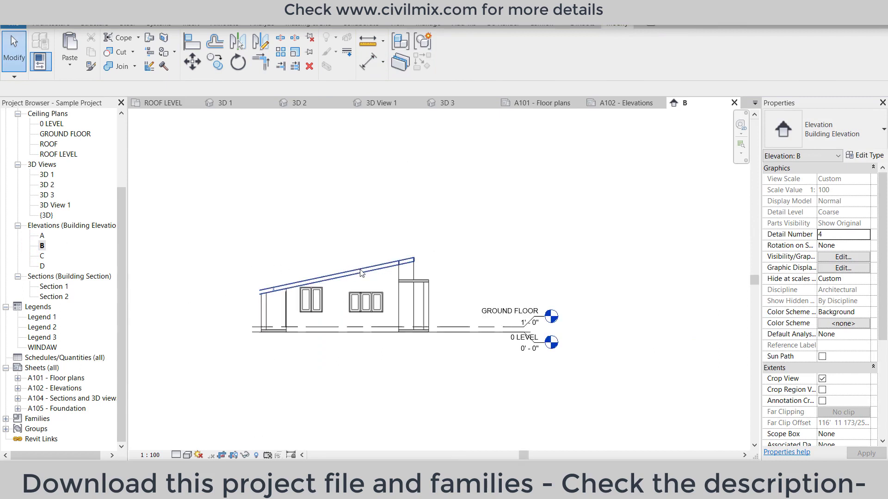
left_click(822, 390)
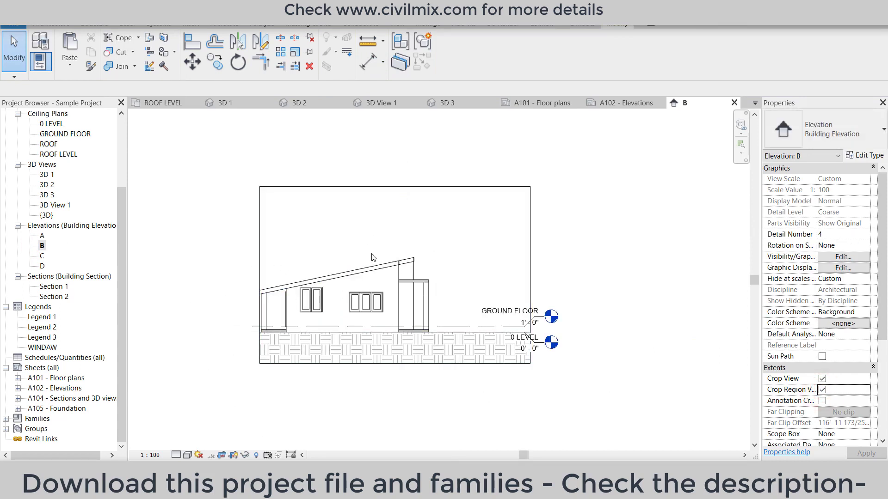
left_click_drag(440, 187, 375, 185)
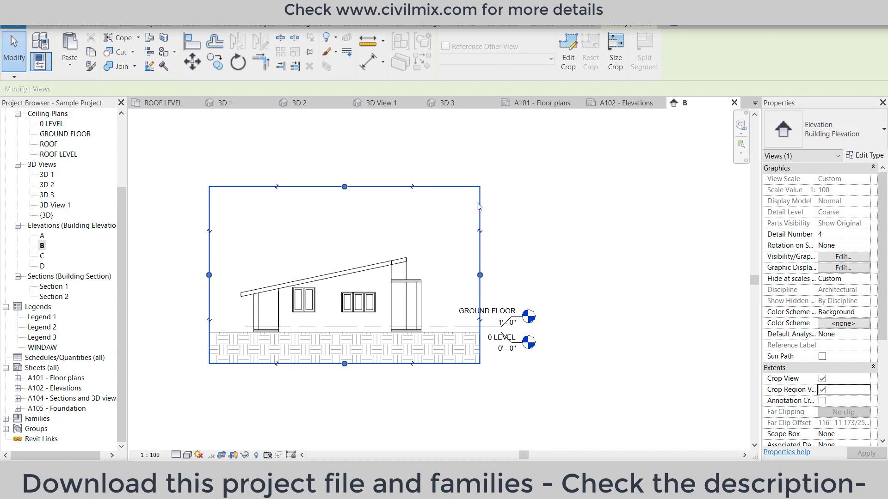
left_click(505, 228)
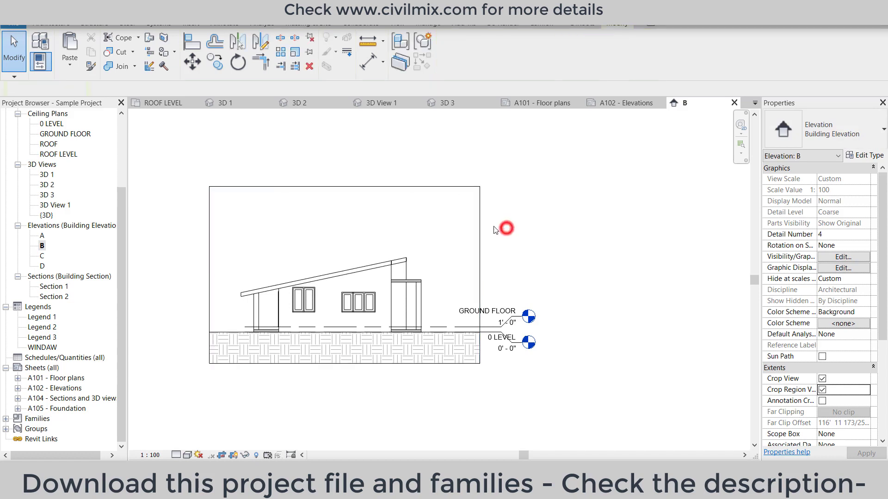
left_click(826, 391)
- Drag the GROUND FLOOR and 0 LEVEL heads in closer to the house
left_click(446, 326)
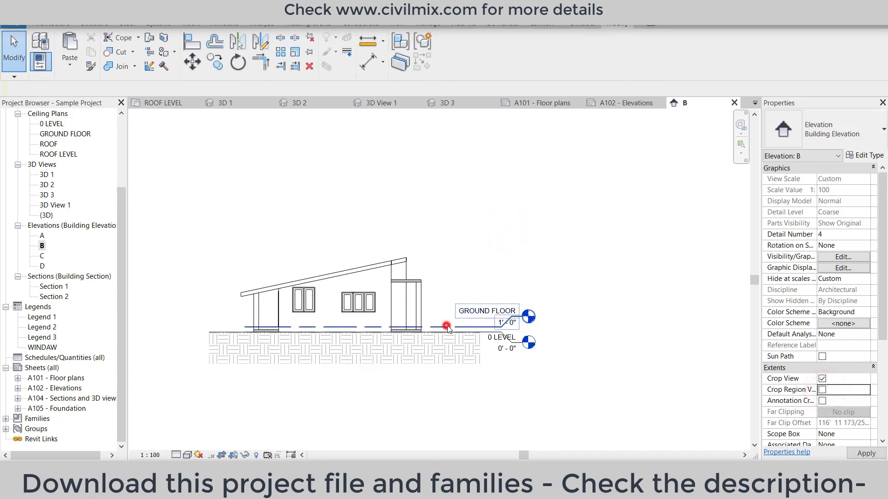
scroll(499, 330, "up", 1)
scroll(499, 329, "up", 1)
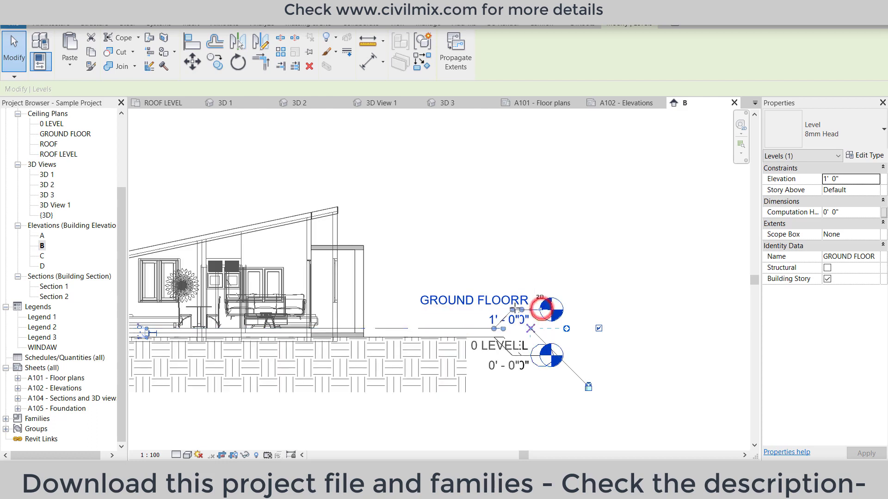
scroll(495, 323, "up", 1)
mouse_move(521, 310)
left_mouse_down()
mouse_move(457, 310)
mouse_move(498, 237)
left_mouse_up()
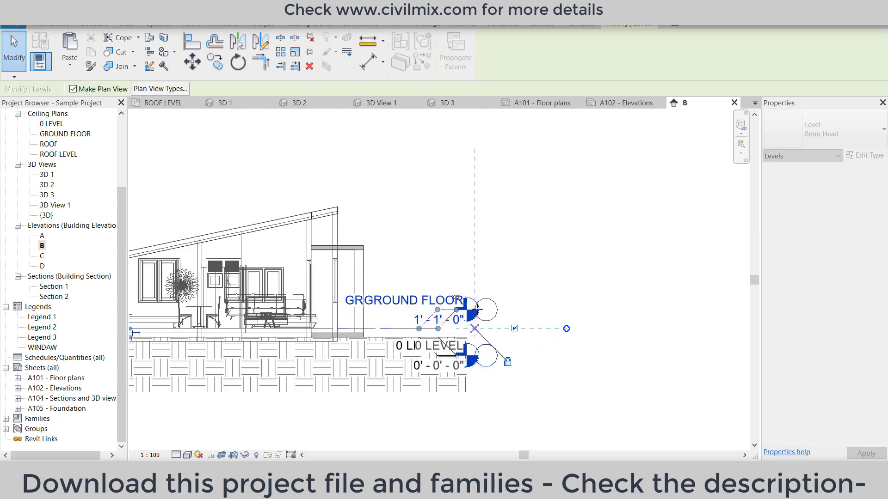
left_click(498, 237)
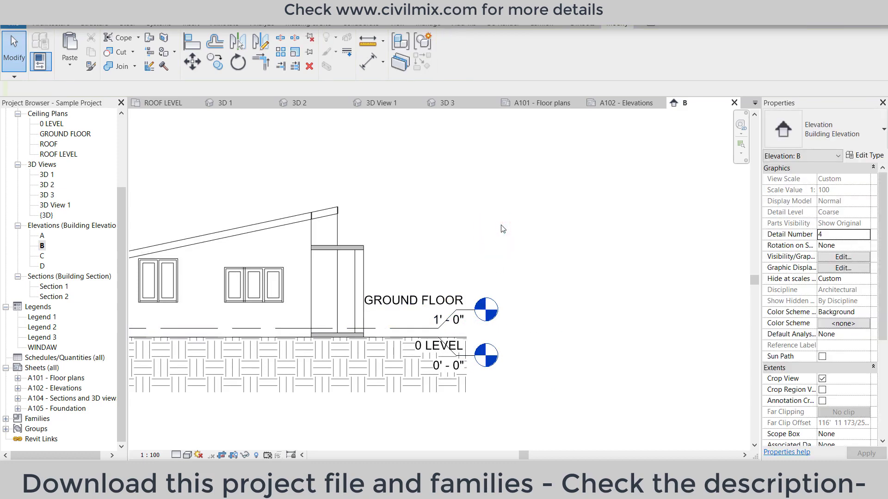
- Check the left window's type Height on elevation B without changing anything
scroll(535, 247, "down", 2)
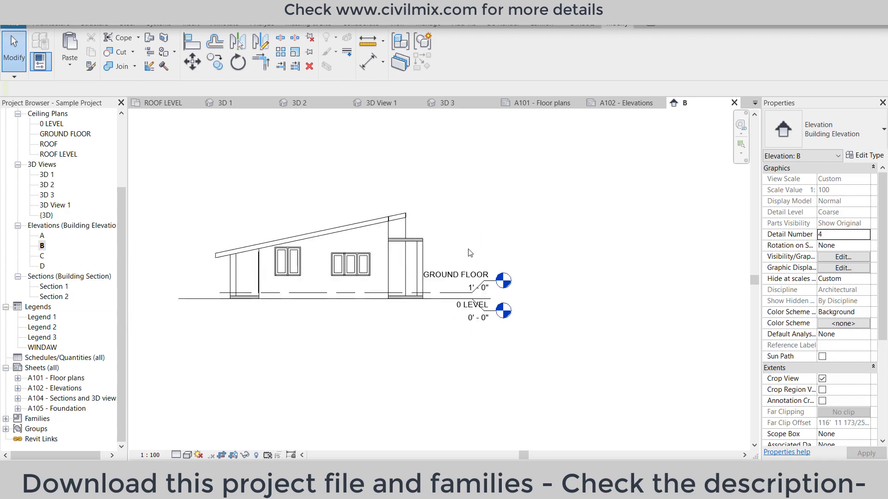
scroll(286, 257, "up", 2)
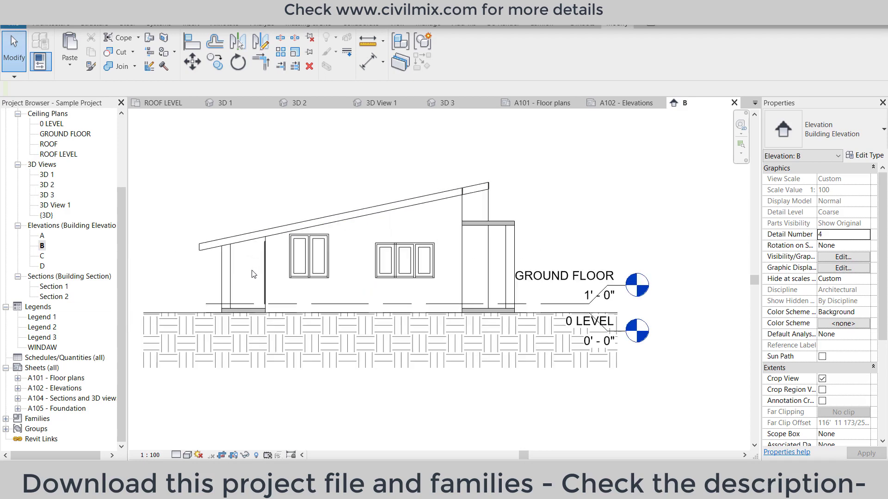
left_click(290, 259)
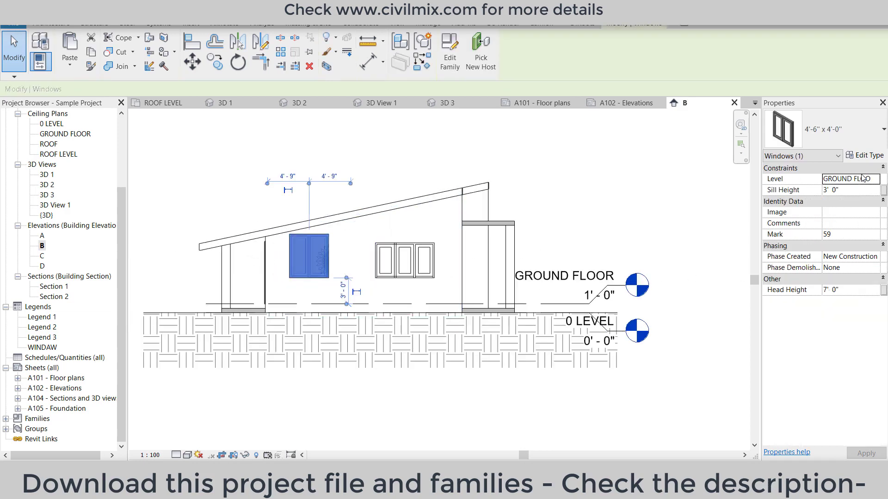
left_click(862, 157)
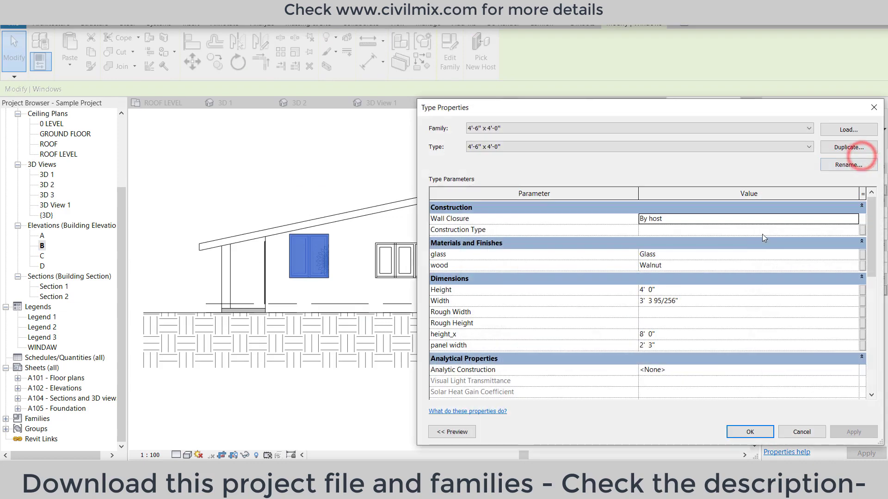
left_click(682, 291)
scroll(682, 306, "down", 2)
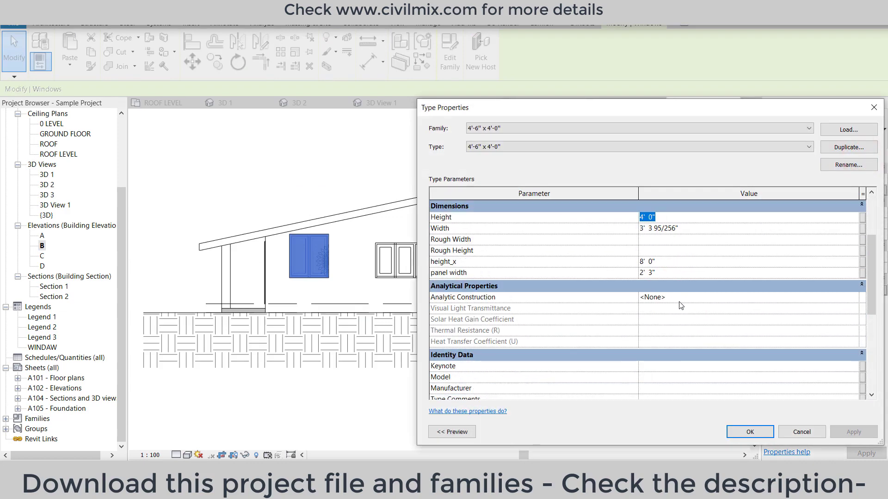
scroll(681, 305, "up", 2)
scroll(678, 303, "down", 5)
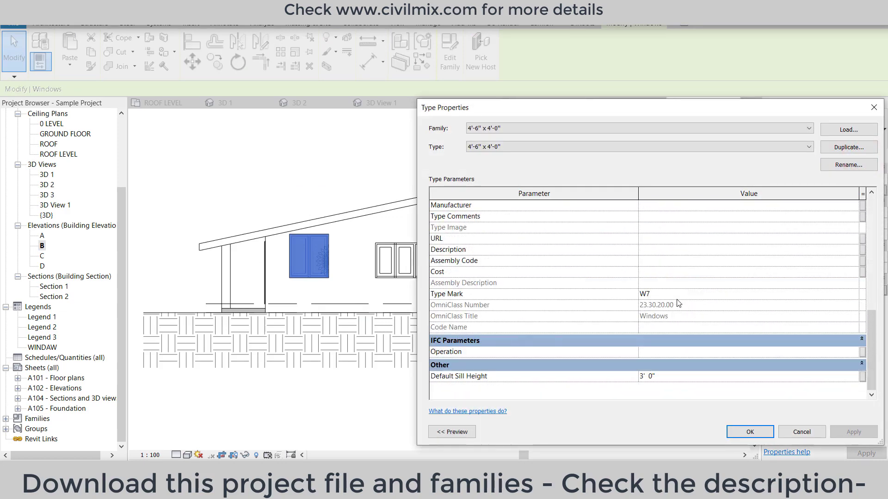
left_click(789, 429)
left_click(523, 171)
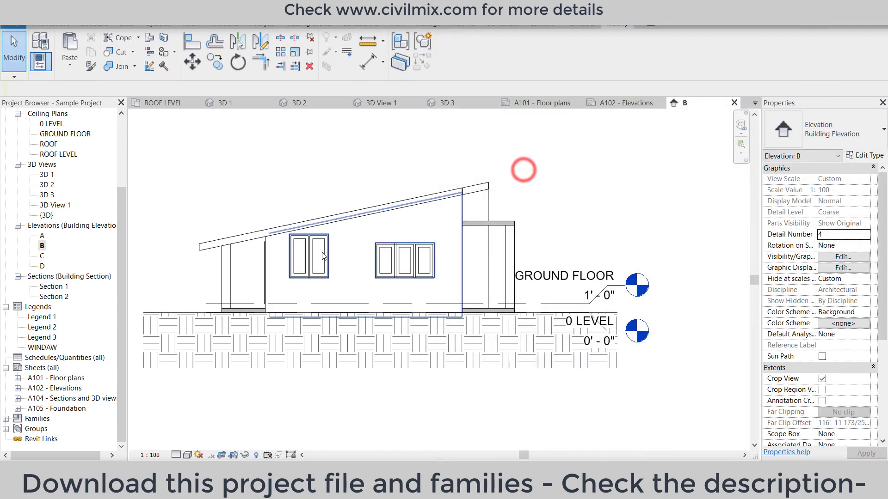
- Start the Aligned Dimension tool from the ribbon, then cancel it via the canvas shortcut menu
left_click(323, 257)
left_click(329, 159)
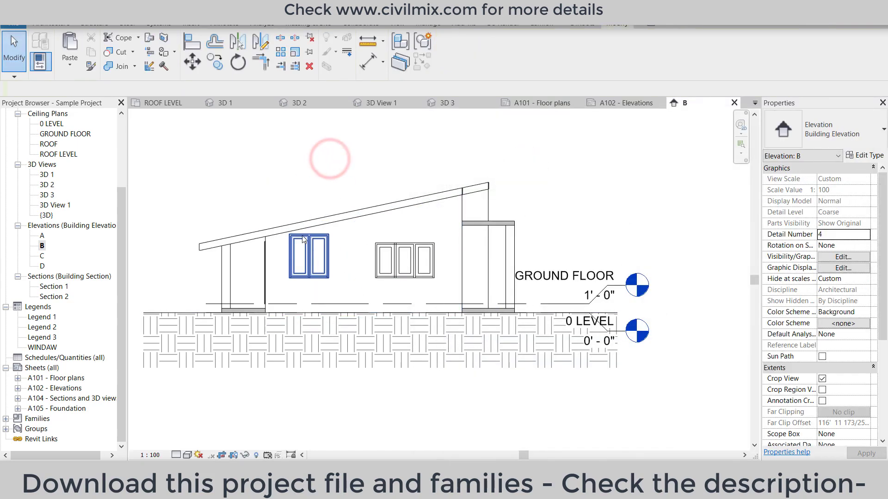
left_click(368, 61)
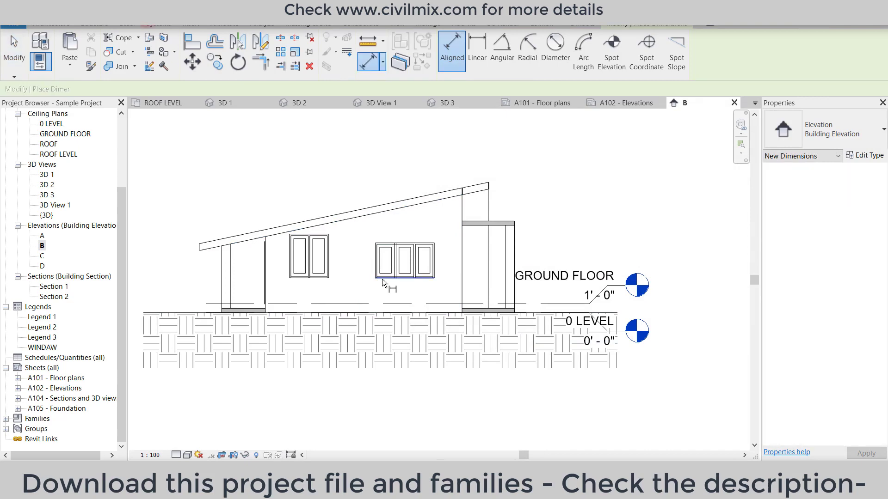
right_click(254, 146)
left_click(268, 154)
right_click(266, 151)
left_click(287, 158)
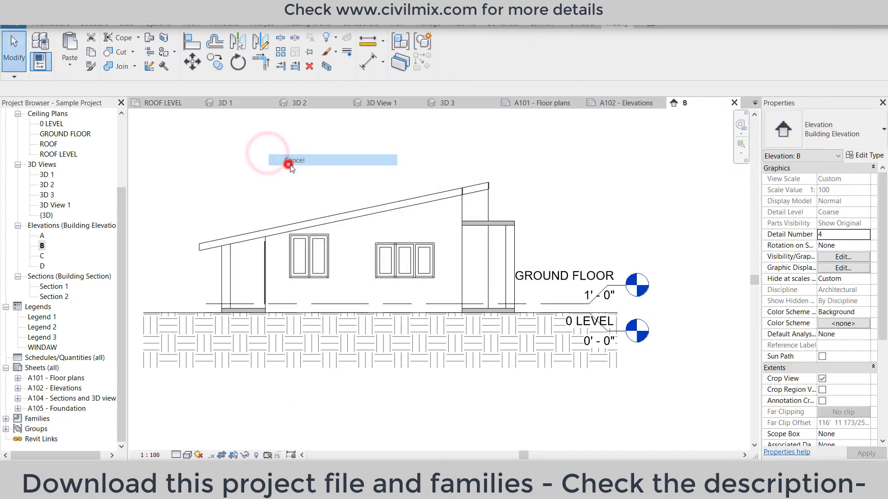
- Dimension the left window with a 5'-0" height on its left and 4'-6" width above
key("d")
key("i")
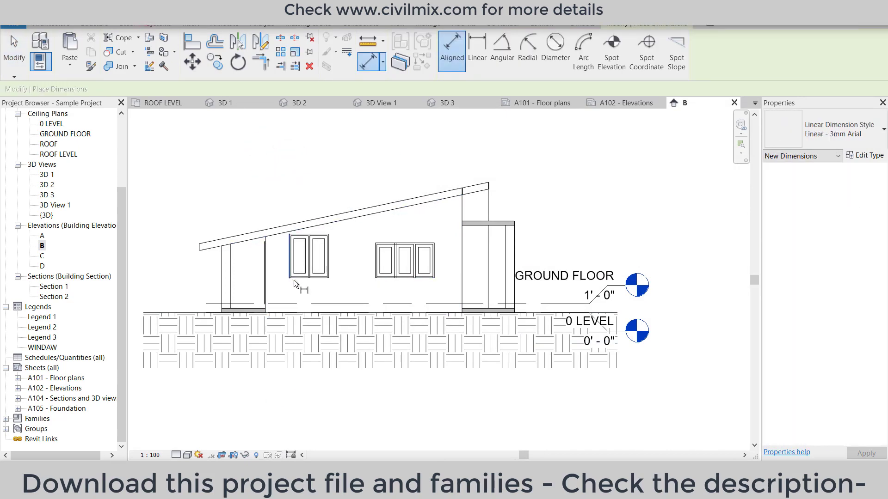
left_click(298, 279)
left_click(296, 233)
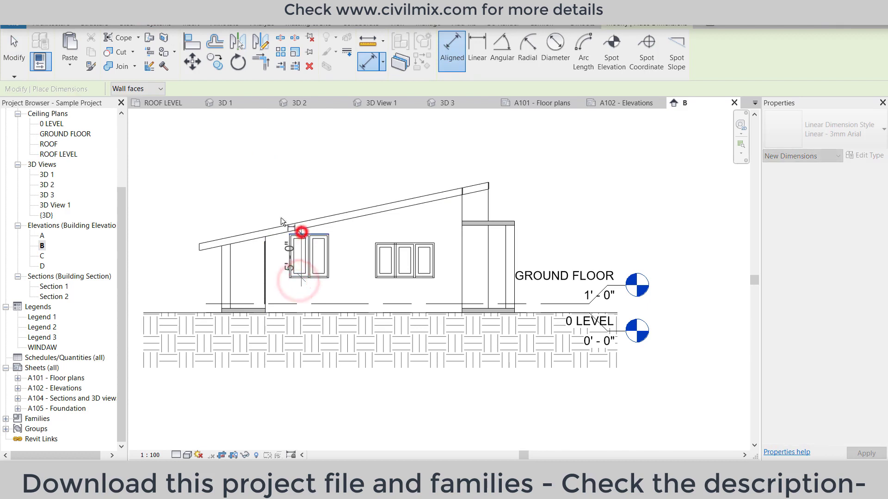
left_click(251, 203)
left_click(289, 253)
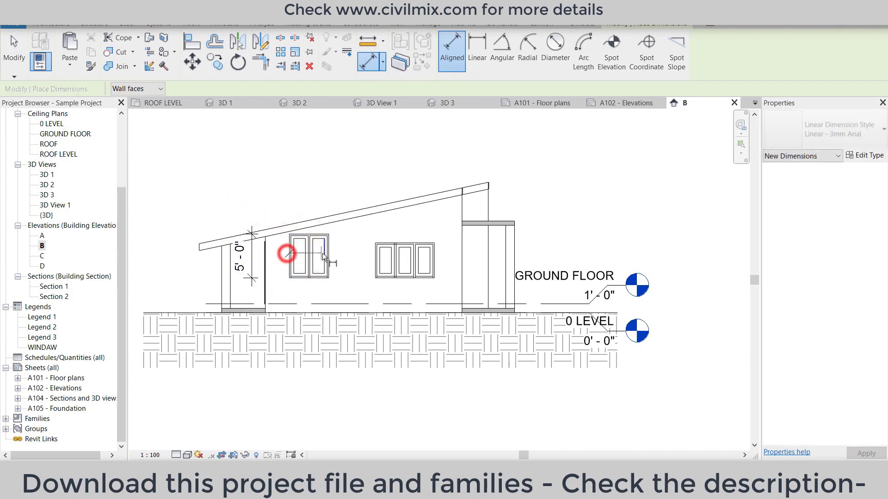
left_click(328, 253)
left_click(327, 202)
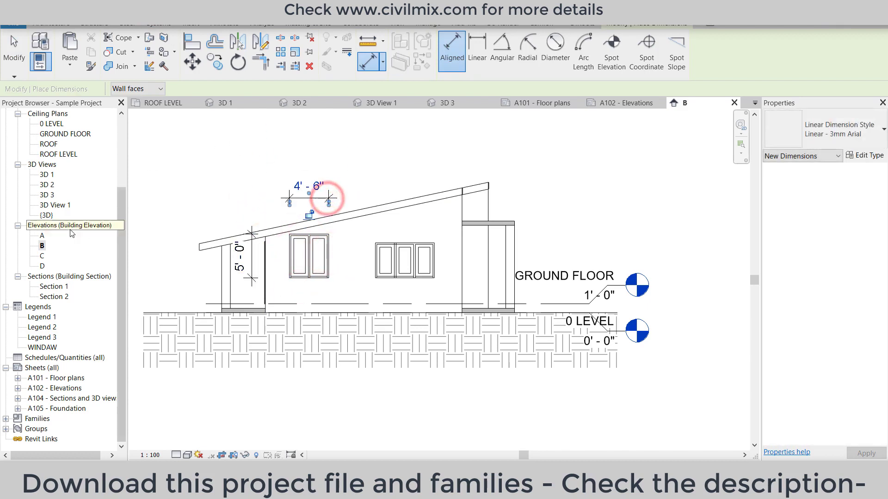
- Compare with elevation A, then recheck the left window's type properties on elevation B
double_click(42, 235)
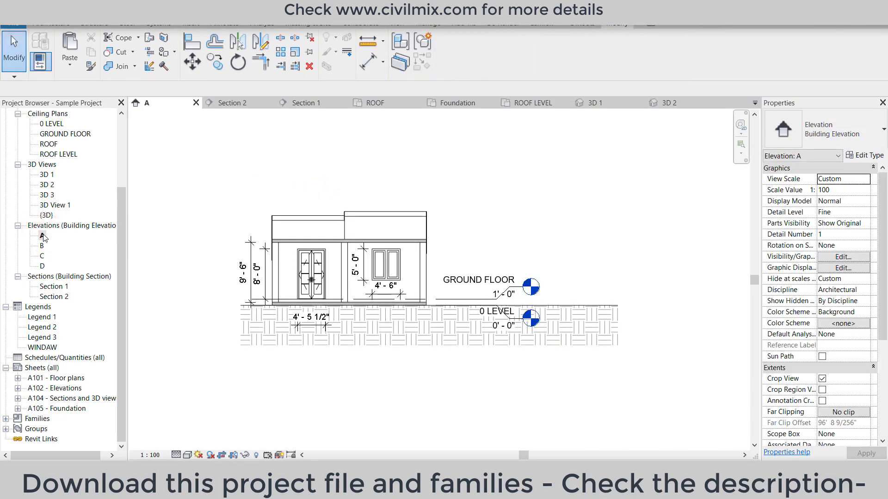
double_click(42, 245)
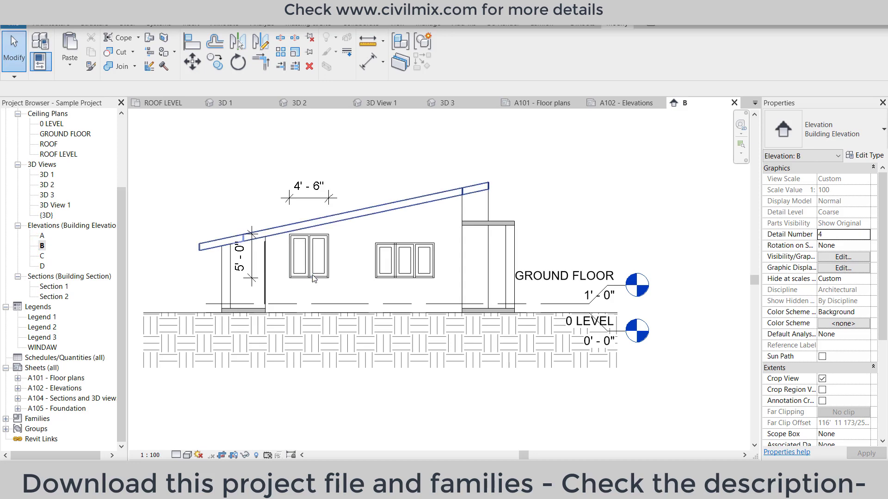
left_click(312, 260)
left_click(863, 155)
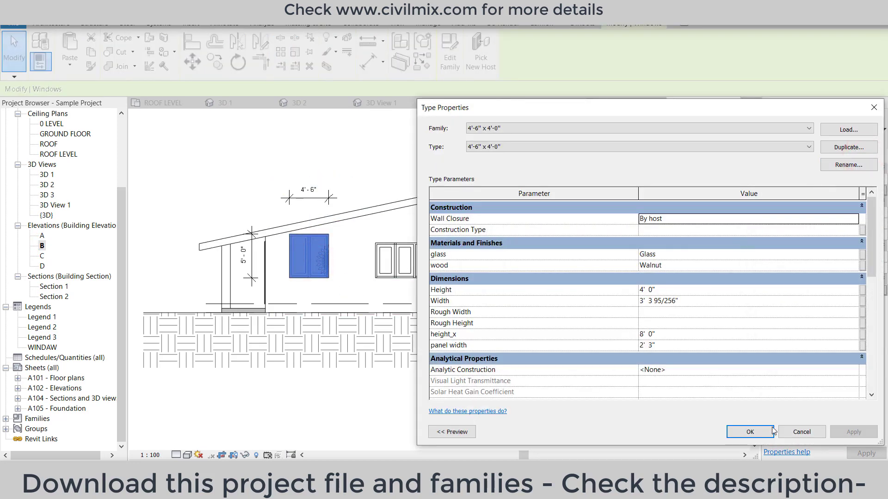
left_click(794, 431)
left_click(318, 254)
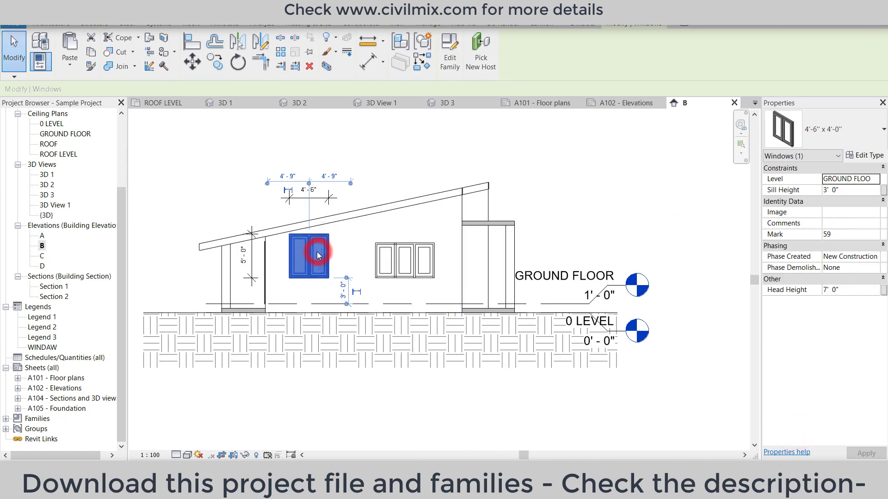
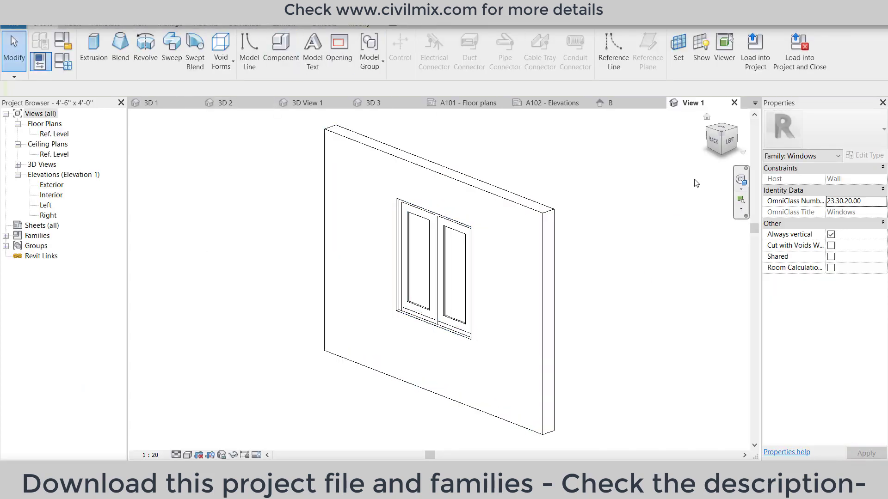
- In the window family's Exterior elevation, try height_x 6'-0" and cancel the extrusion error
left_click(711, 147)
double_click(51, 185)
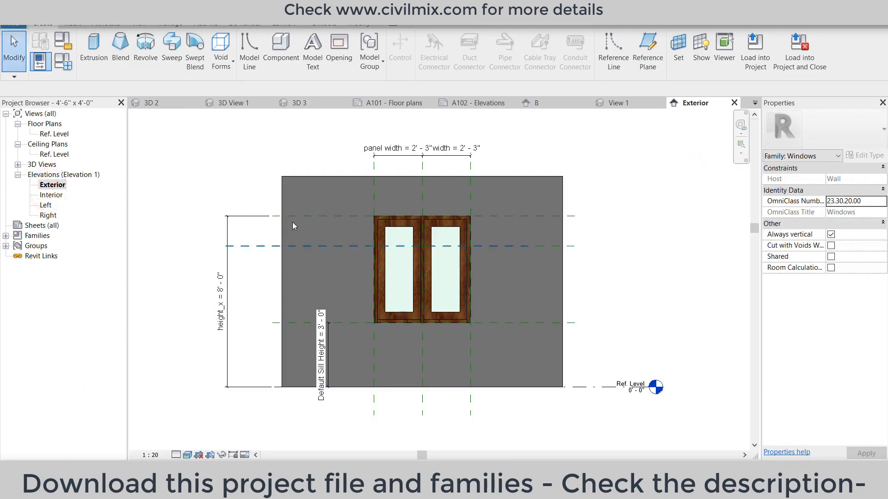
left_click(365, 215)
left_click(666, 214)
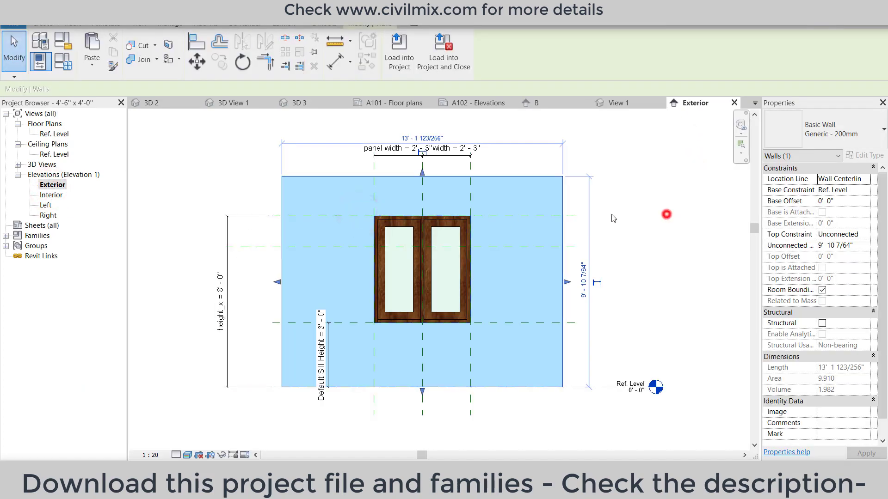
left_click(574, 217)
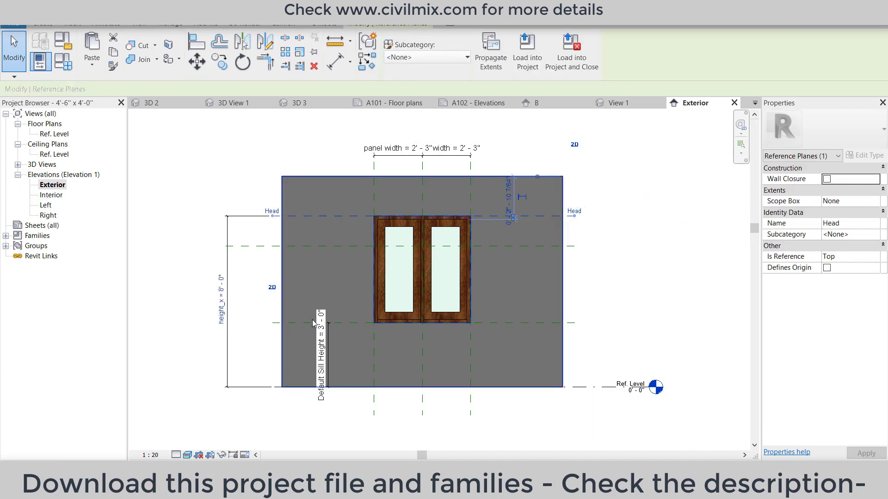
double_click(222, 292)
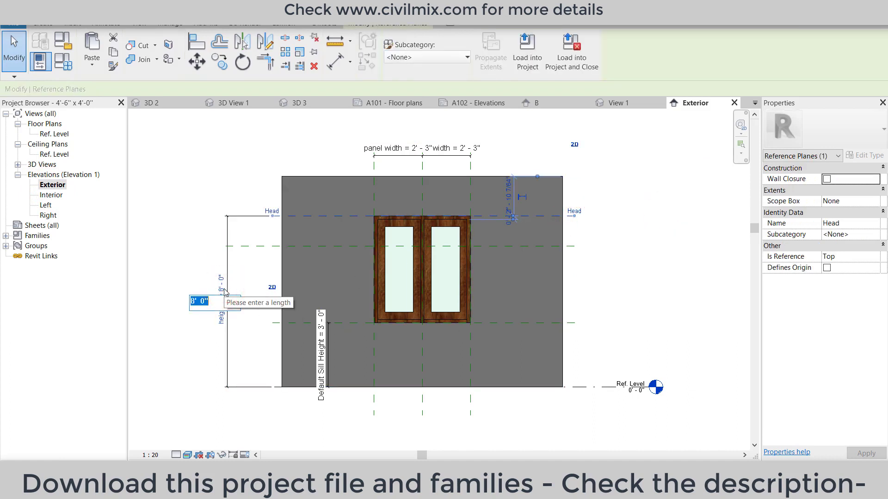
type("6")
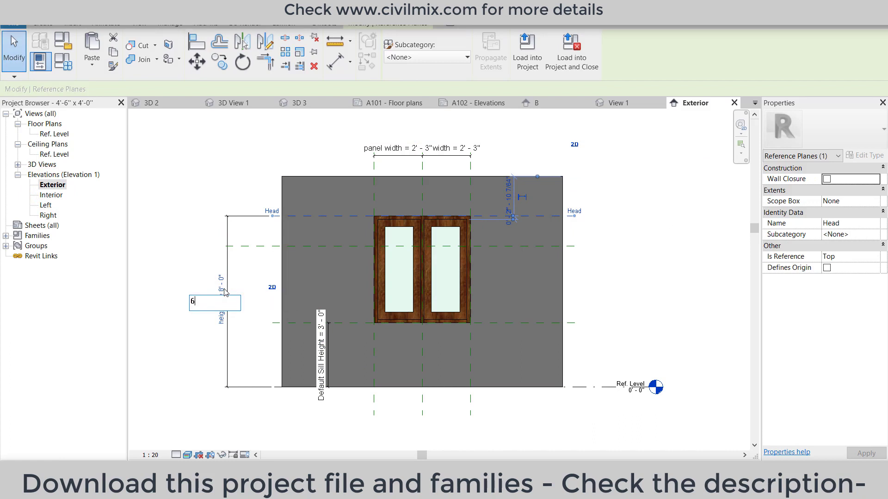
left_click(187, 266)
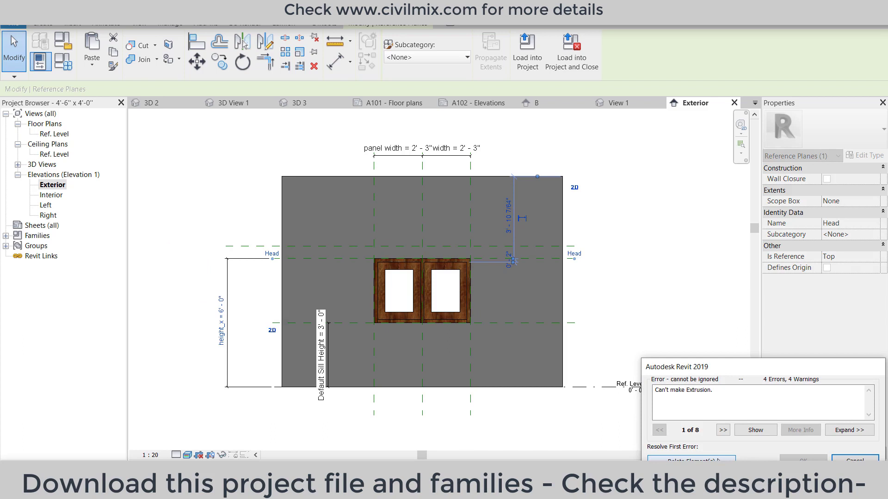
left_click(855, 460)
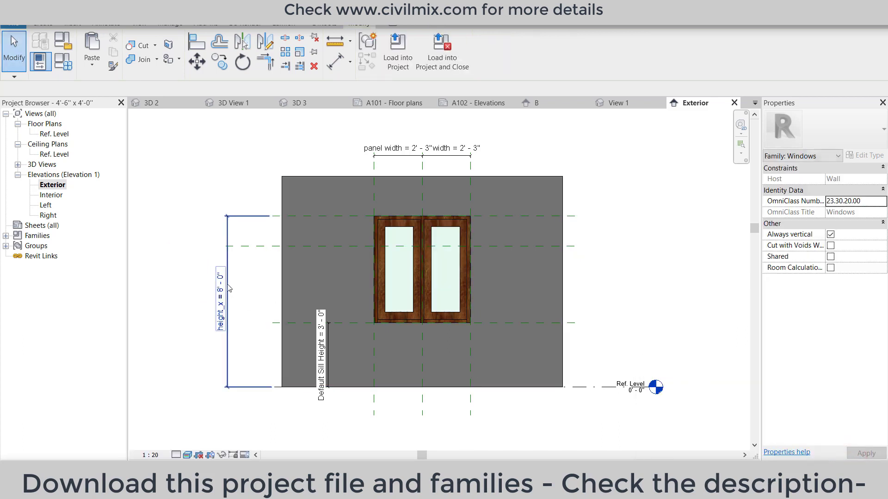
- Set height_x to 7'-0" and load the family into the project without saving
left_click(279, 216)
left_click(218, 295)
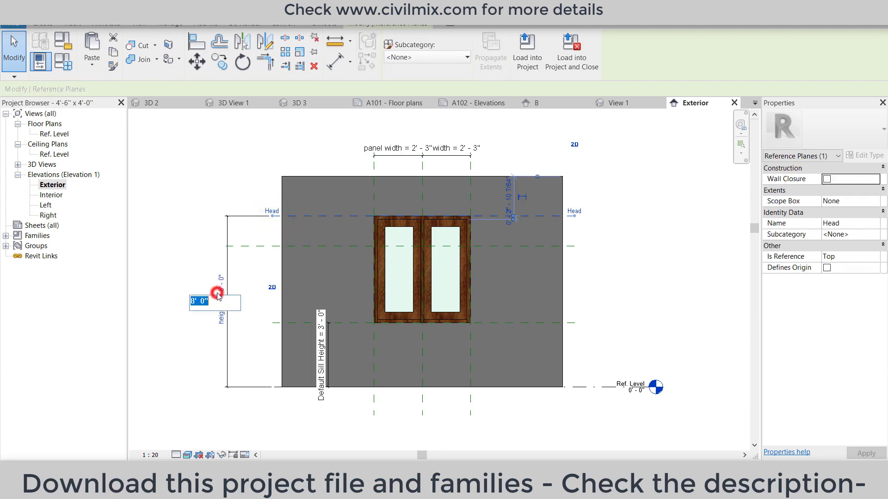
type("7")
key("Return")
left_click(180, 207)
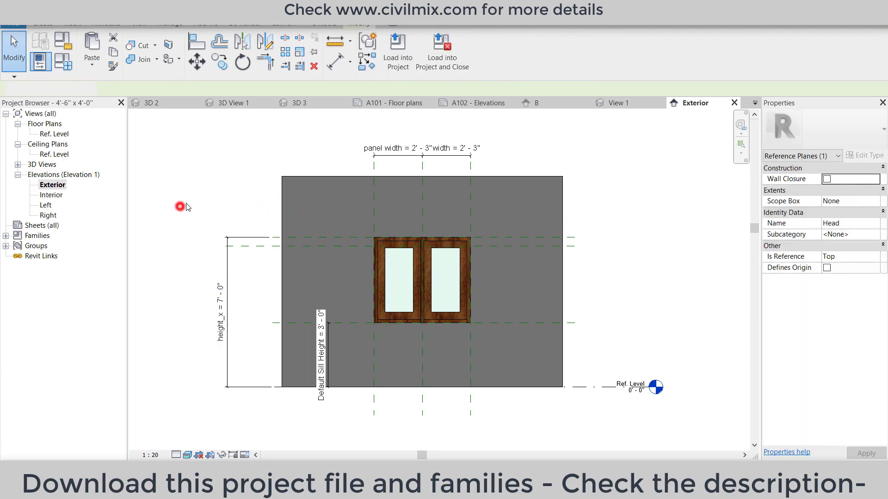
left_click(440, 51)
left_click(462, 244)
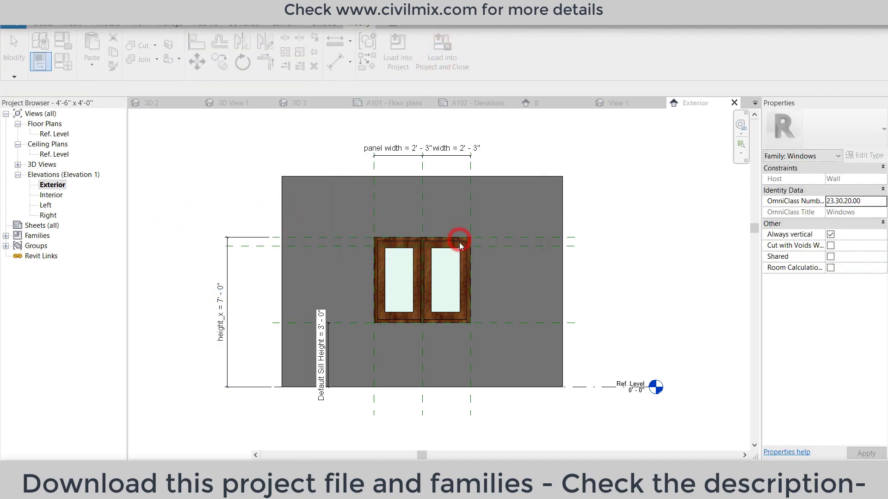
- Overwrite the existing window family and set the left window type's height_x to 7'-0"
left_click(446, 215)
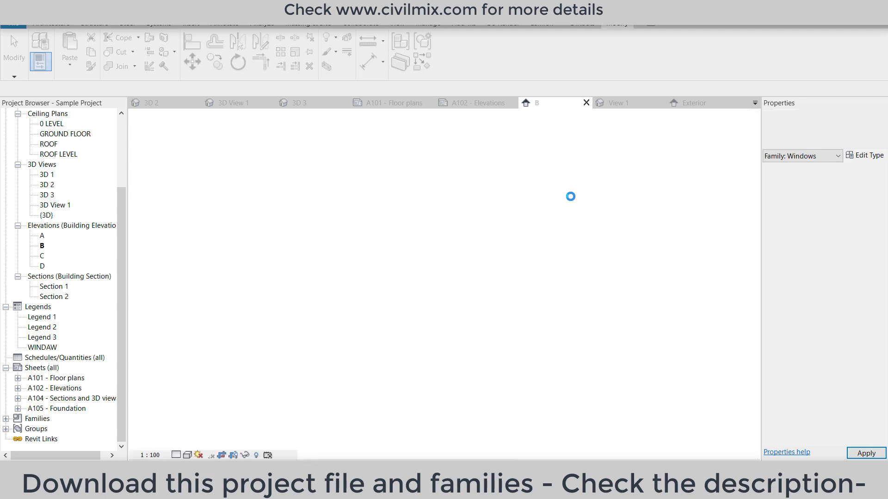
left_click(320, 253)
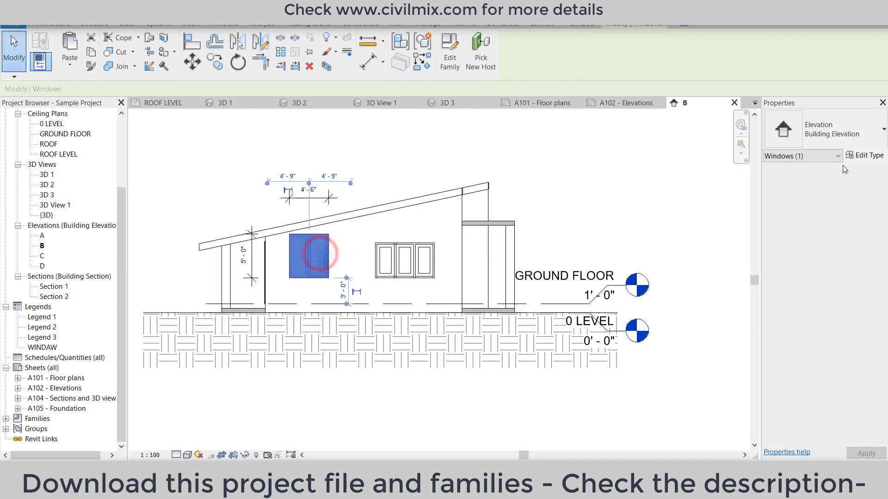
left_click(860, 156)
left_click(679, 333)
type("7")
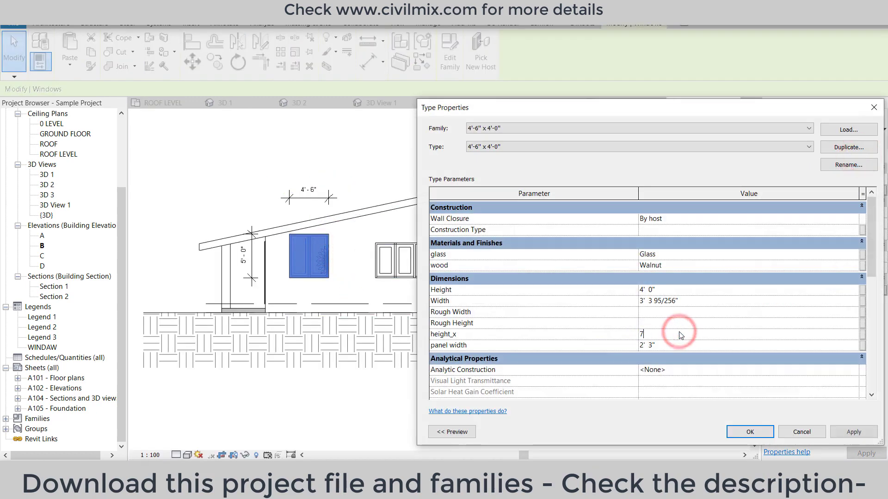
key("Return")
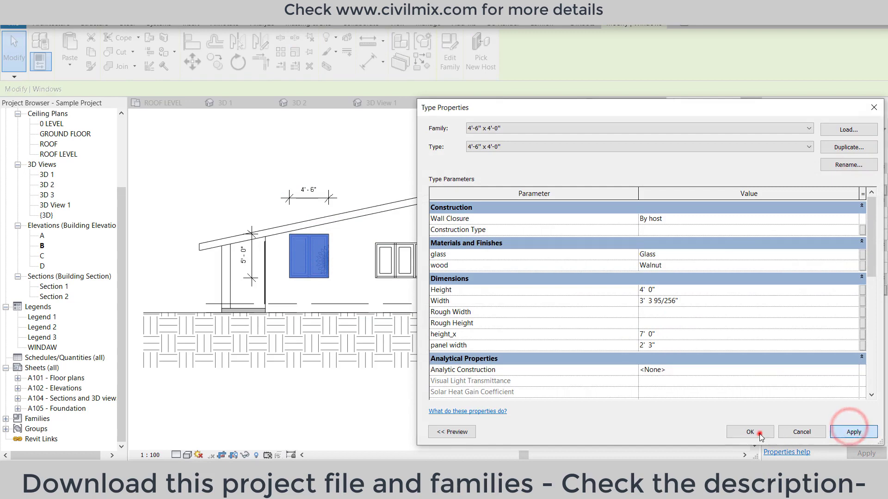
left_click(754, 431)
left_click(568, 134)
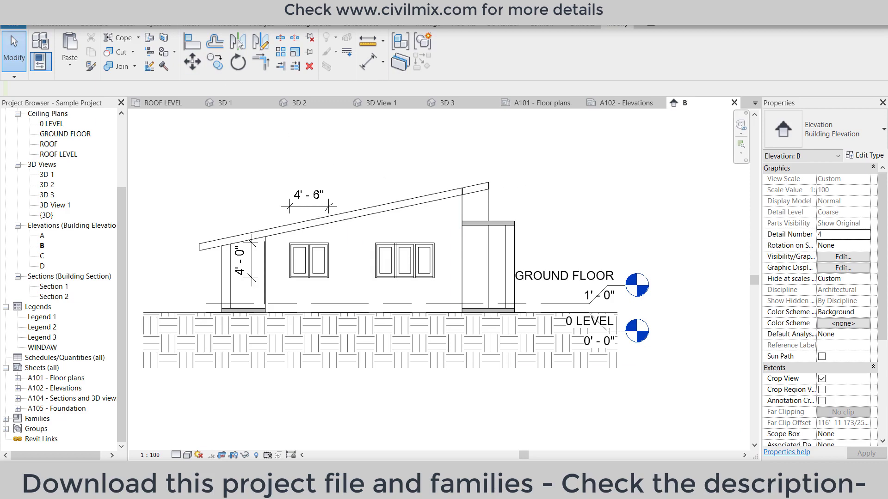
- Dimension the right window and move the 6'-9" dimension above it
left_click(368, 62)
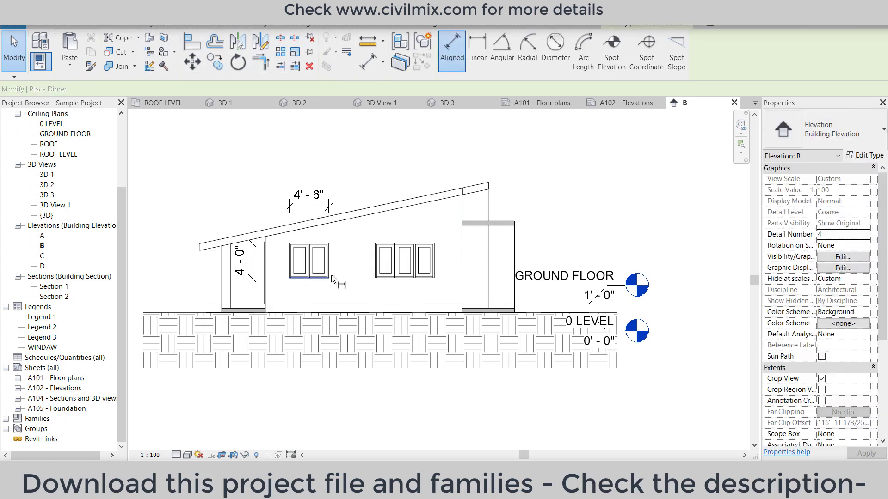
left_click(374, 262)
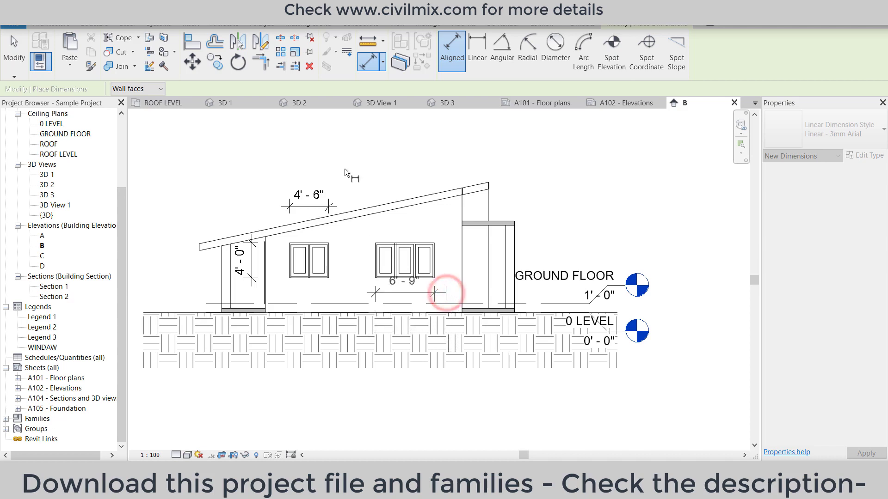
right_click(361, 178)
left_click(364, 183)
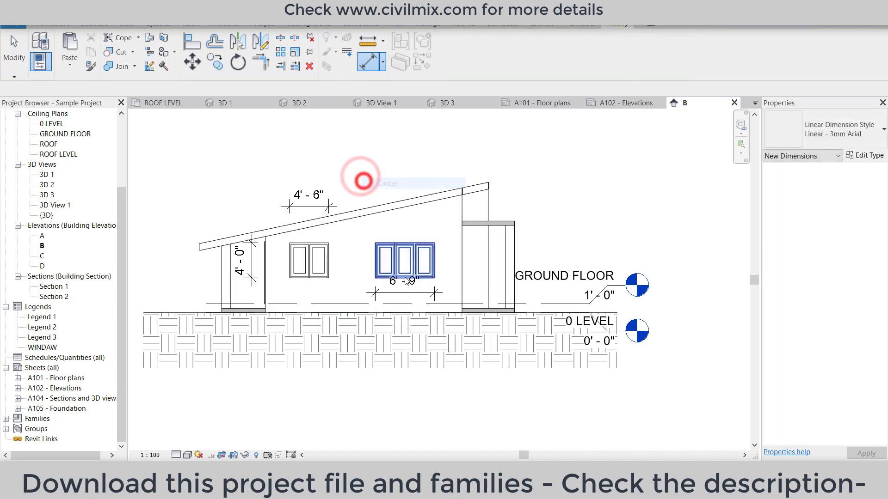
left_click(386, 294)
left_click_drag(386, 294, 364, 183)
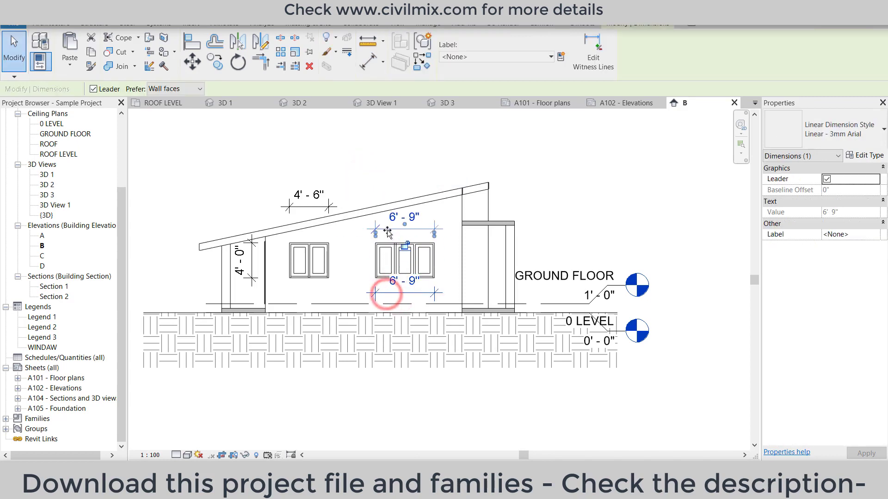
left_click(364, 182)
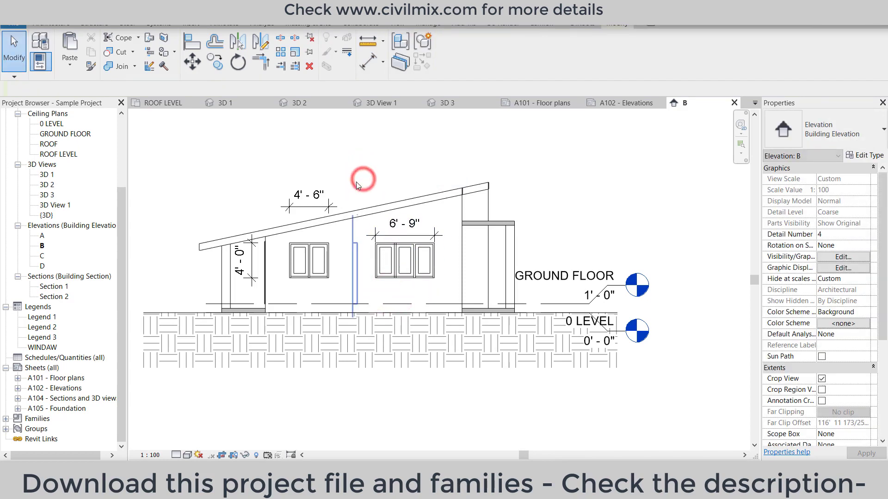
left_click(392, 240)
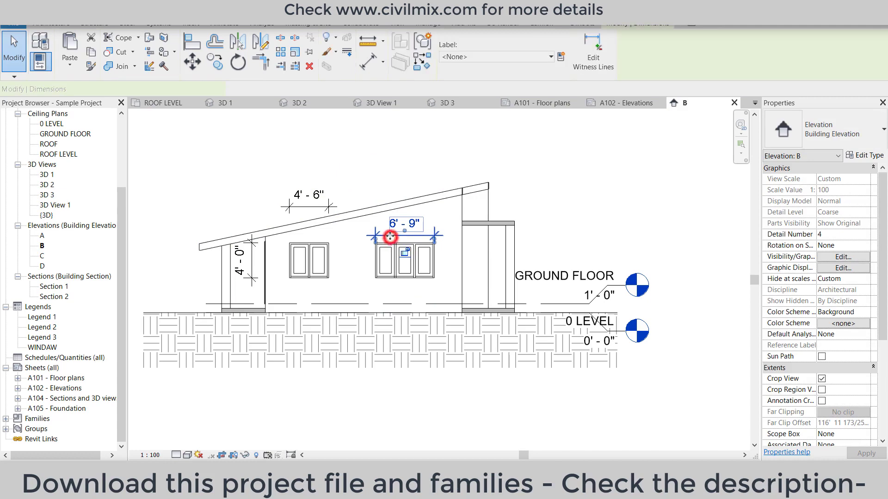
left_click(380, 181)
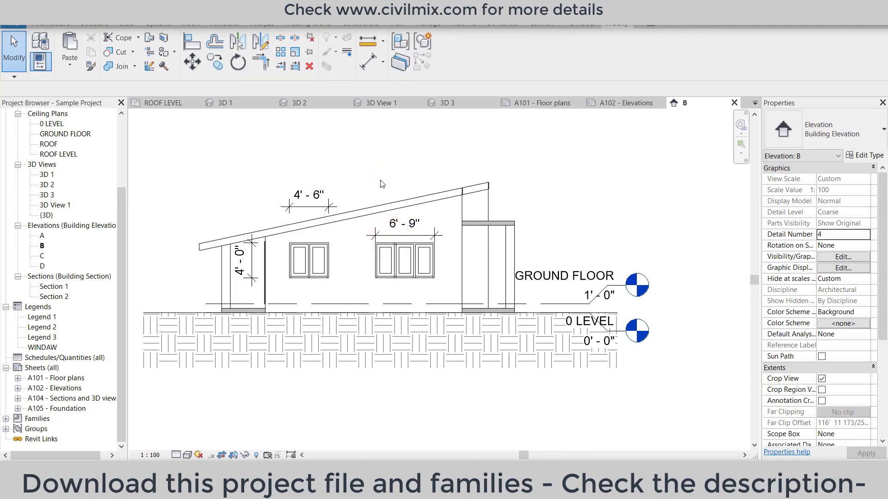
- Move the 4'-0" height dimension to sit between the two windows
left_click(252, 260)
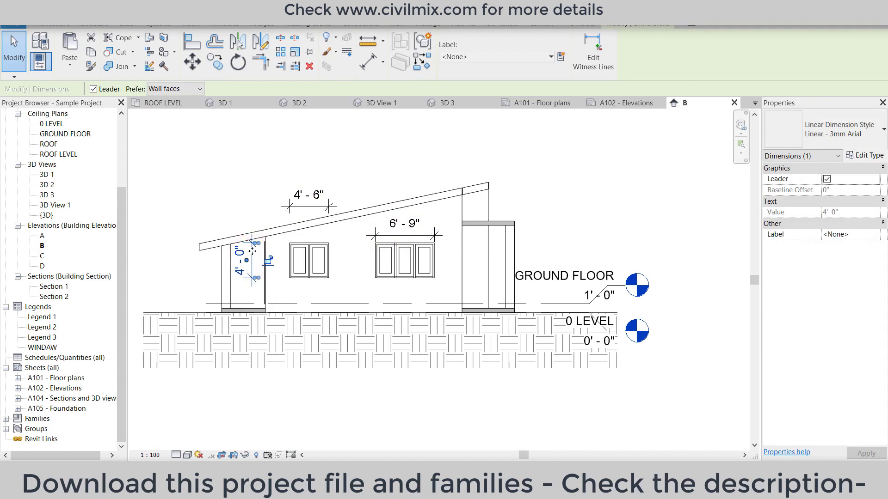
left_click_drag(253, 256, 252, 246)
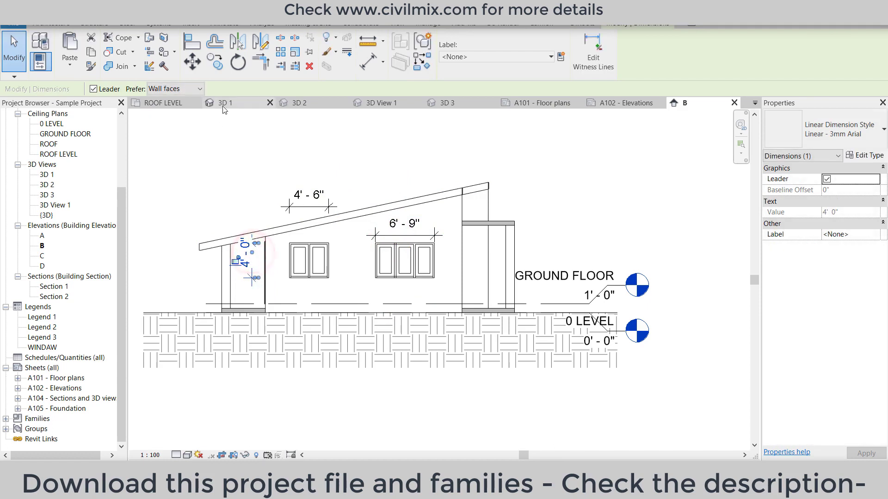
key("Escape")
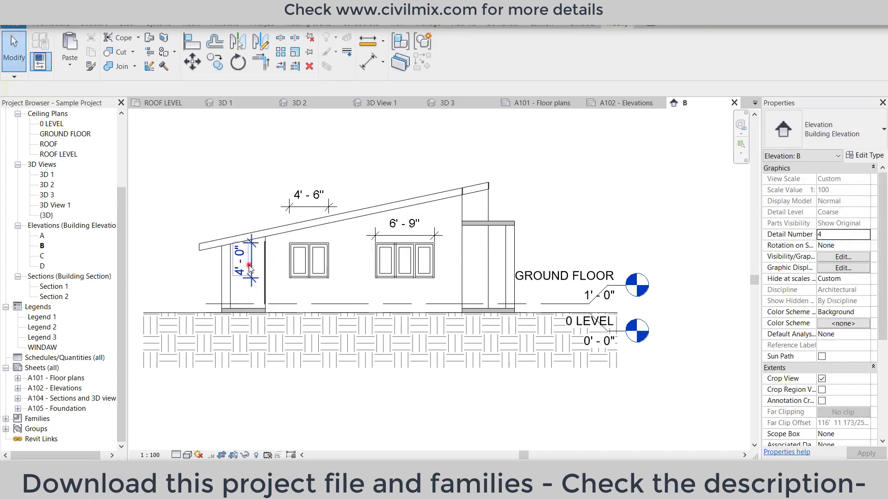
left_click(245, 260)
scroll(248, 265, "up", 2)
left_click_drag(250, 272, 435, 271)
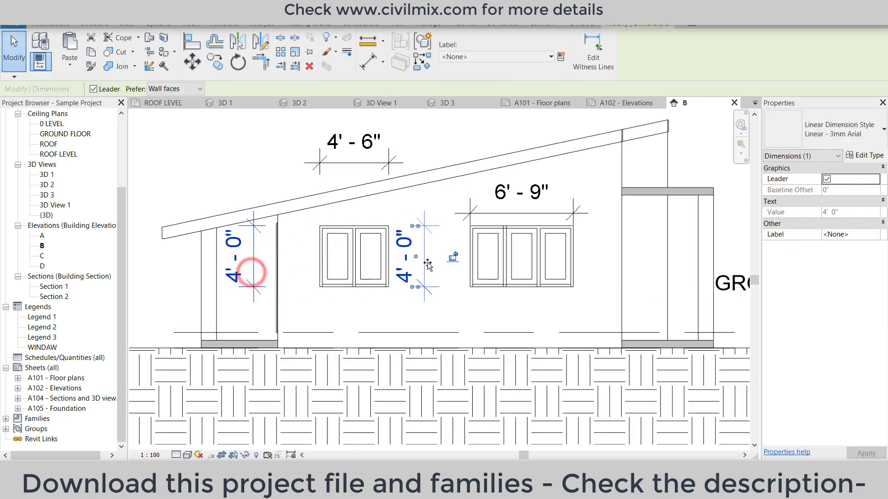
left_click(435, 147)
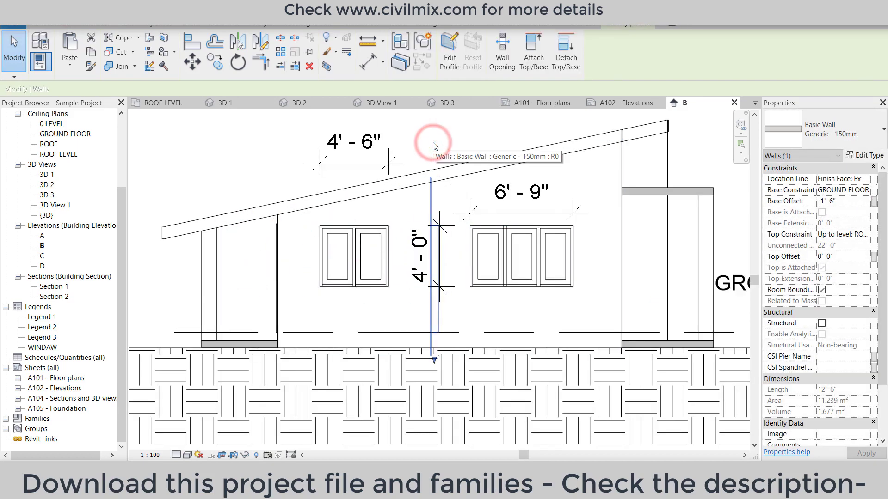
left_click(461, 153)
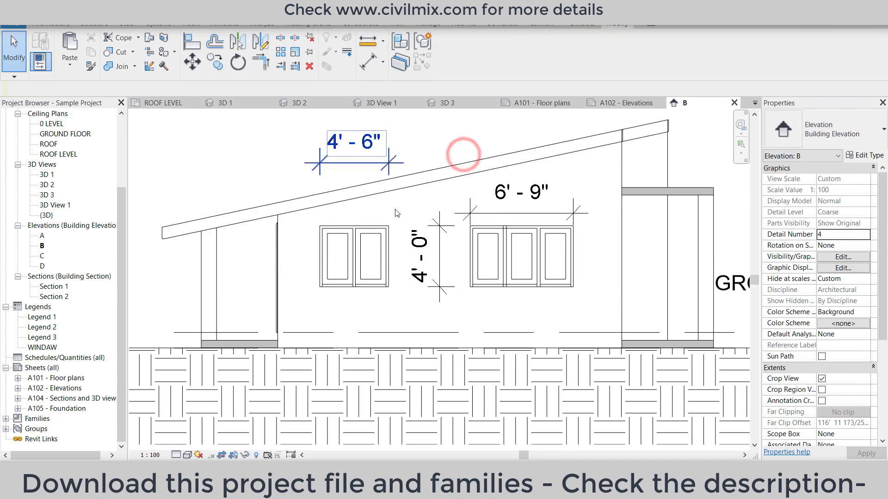
- Fine-tune the 6'-9" dimension's position just above the right window
scroll(389, 176, "down", 2)
left_click(489, 200)
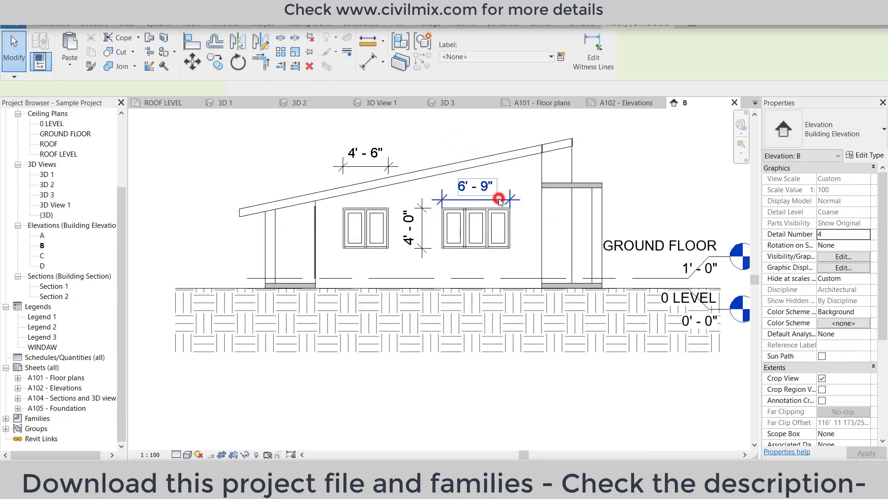
left_click_drag(490, 187, 493, 194)
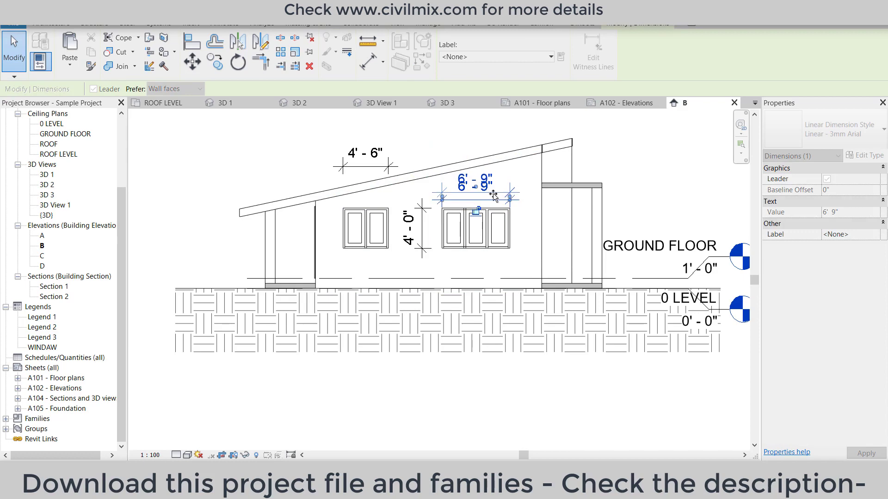
left_click(418, 148)
left_click(283, 152)
scroll(281, 178, "down", 2)
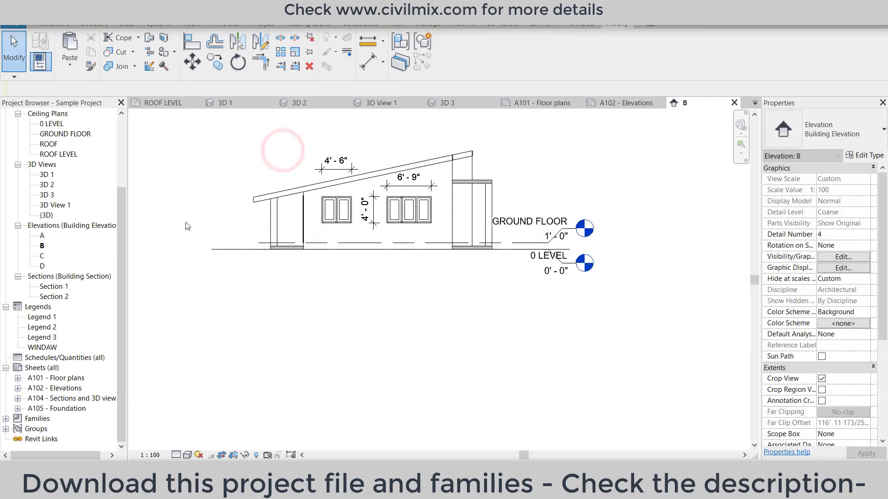
- Open elevation C and delete its ROOF LEVEL line
double_click(42, 238)
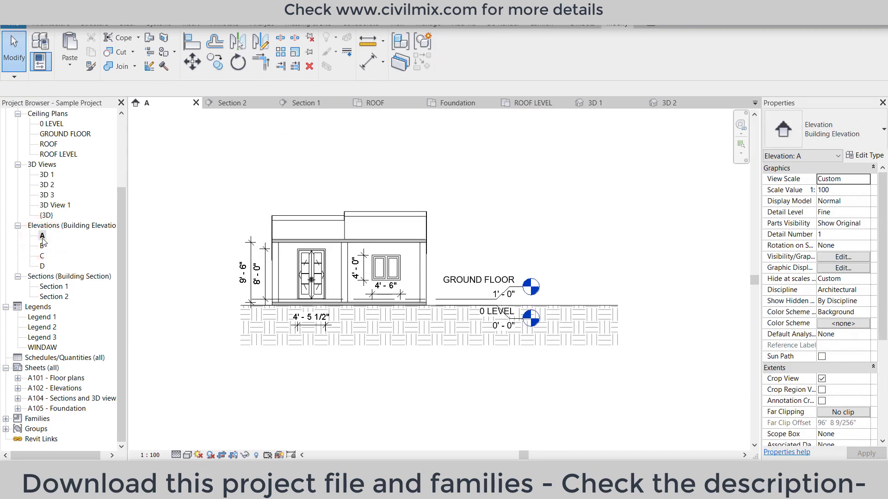
double_click(43, 248)
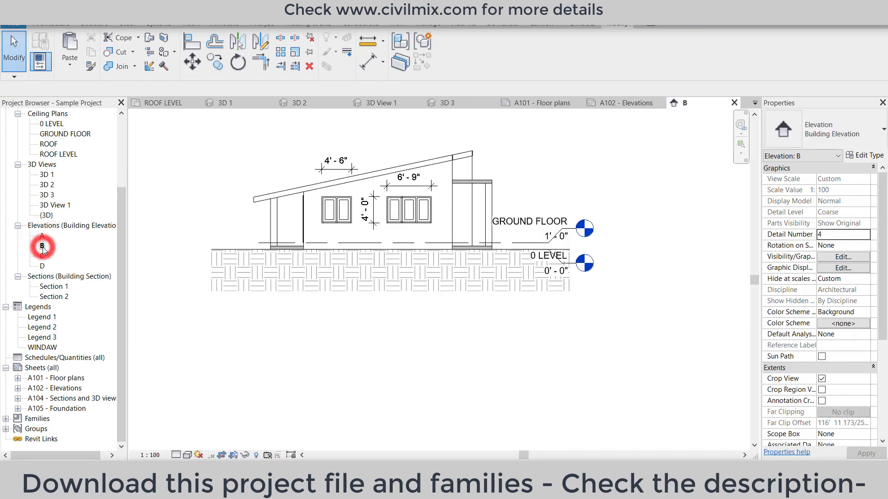
double_click(42, 238)
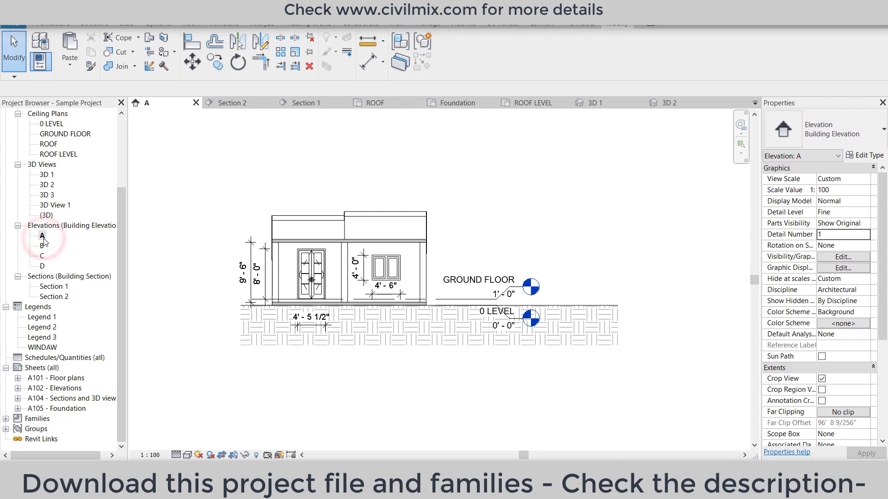
double_click(42, 246)
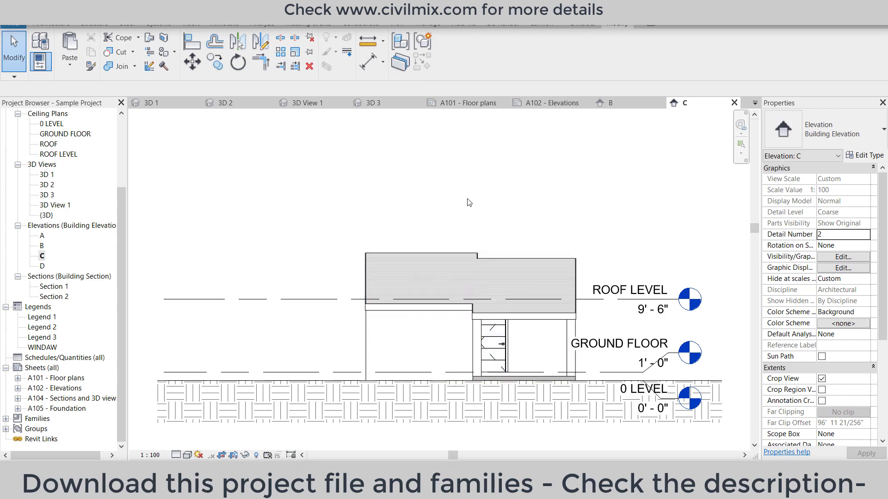
scroll(436, 197, "down", 2)
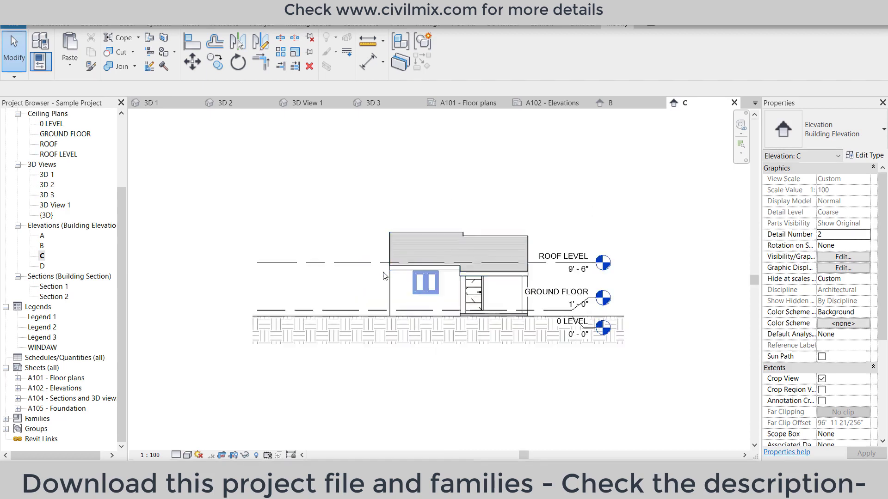
left_click(539, 269)
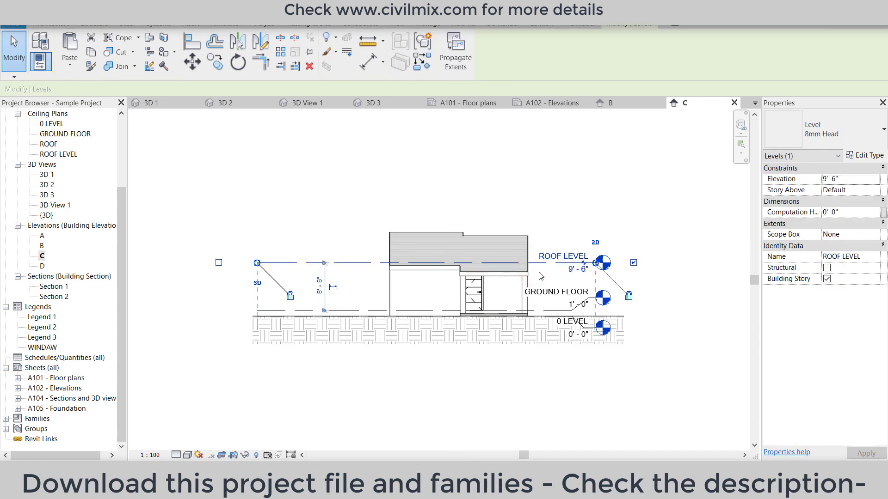
key("Delete")
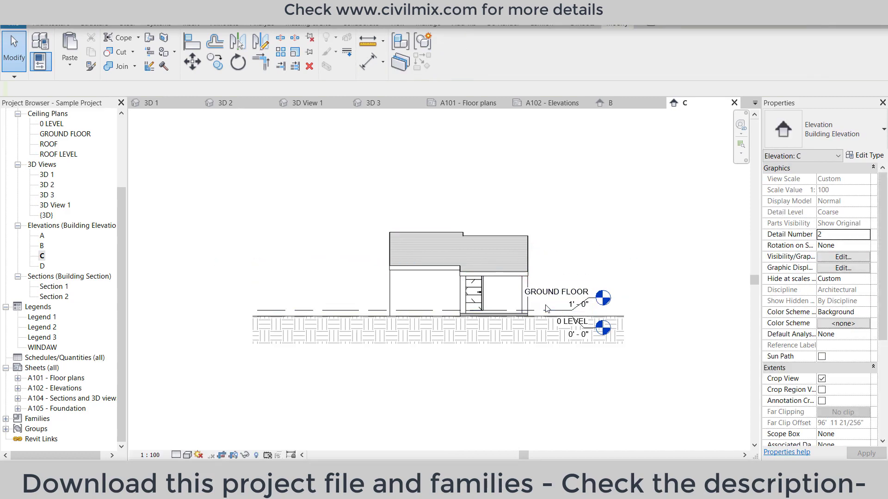
- Shift the GROUND FLOOR and remaining level heads slightly to the right
left_click(546, 310)
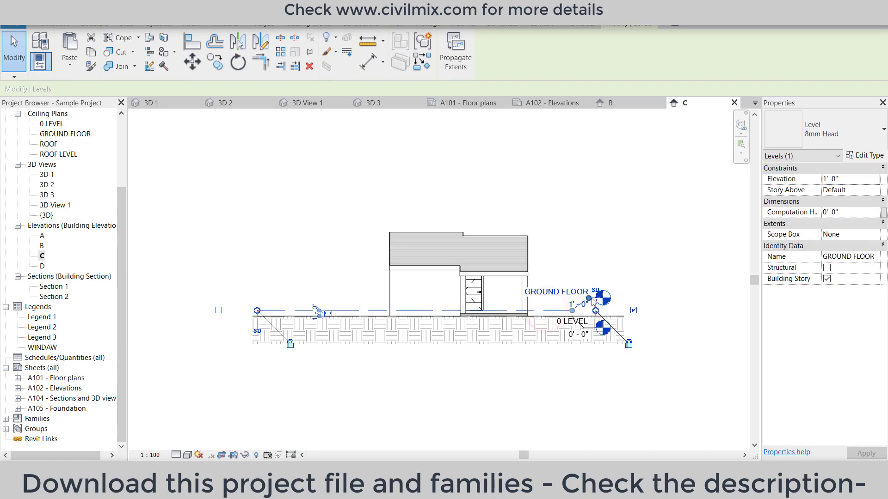
scroll(598, 307, "up", 3)
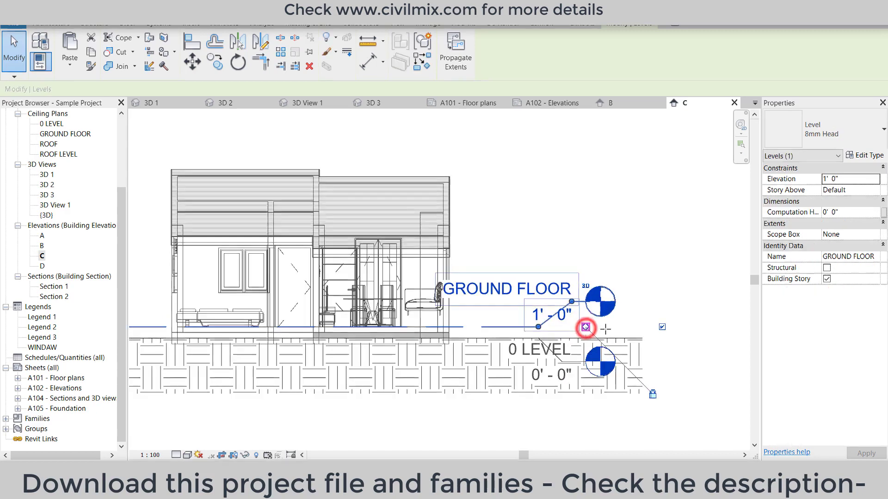
left_click_drag(595, 334, 615, 335)
left_click(589, 251)
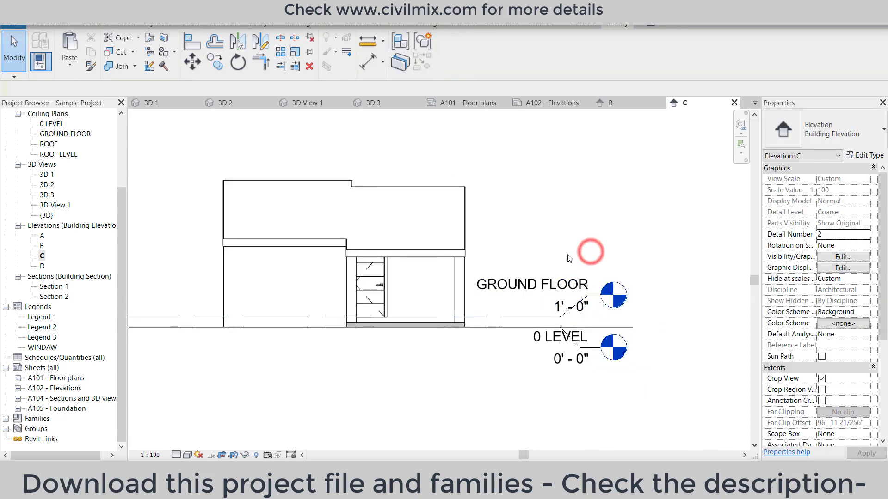
scroll(586, 249, "down", 2)
scroll(387, 358, "down", 2)
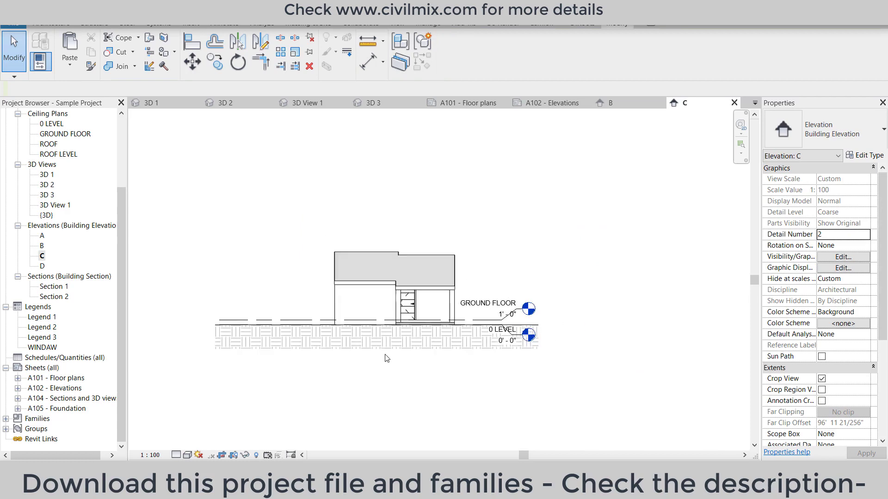
- Show elevation C's crop region and pull its left and right edges in around the house
left_click(822, 391)
left_click(432, 186)
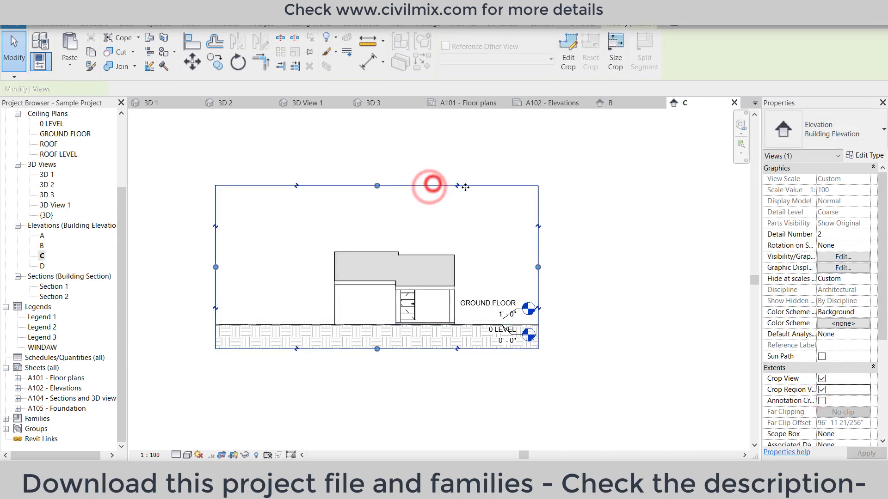
left_click_drag(465, 187, 370, 222)
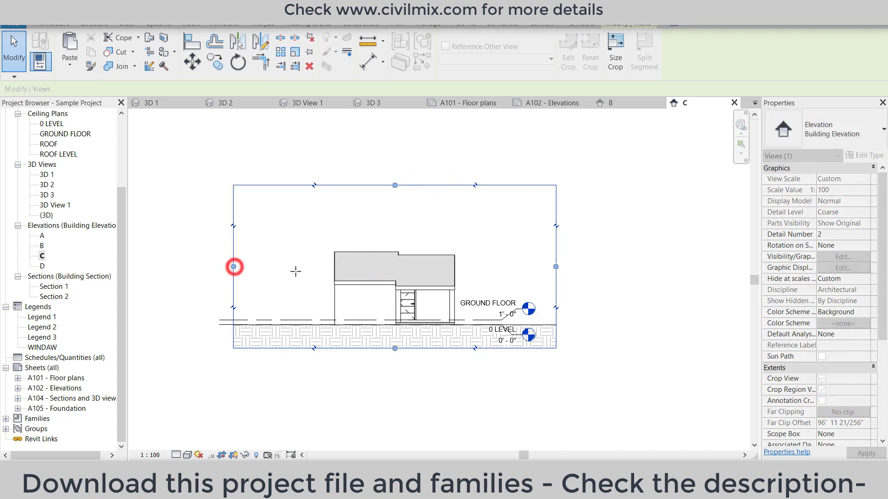
left_click_drag(296, 271, 269, 267)
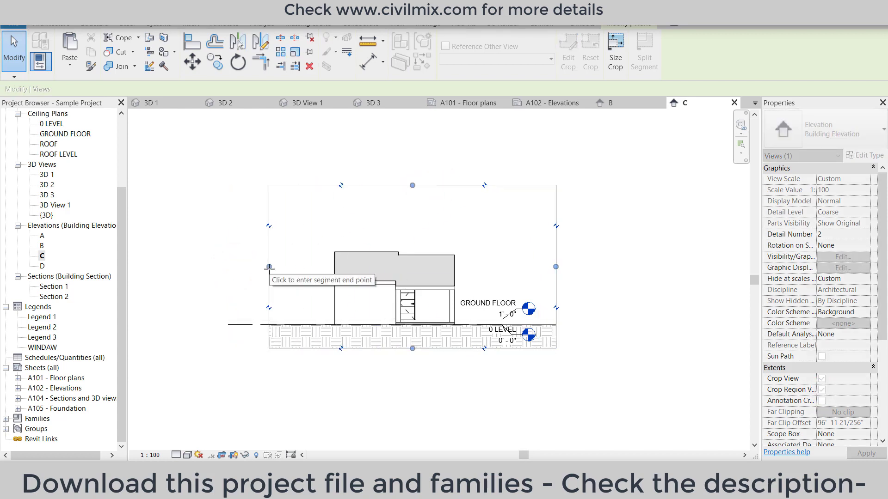
left_click_drag(556, 267, 484, 263)
left_click(525, 257)
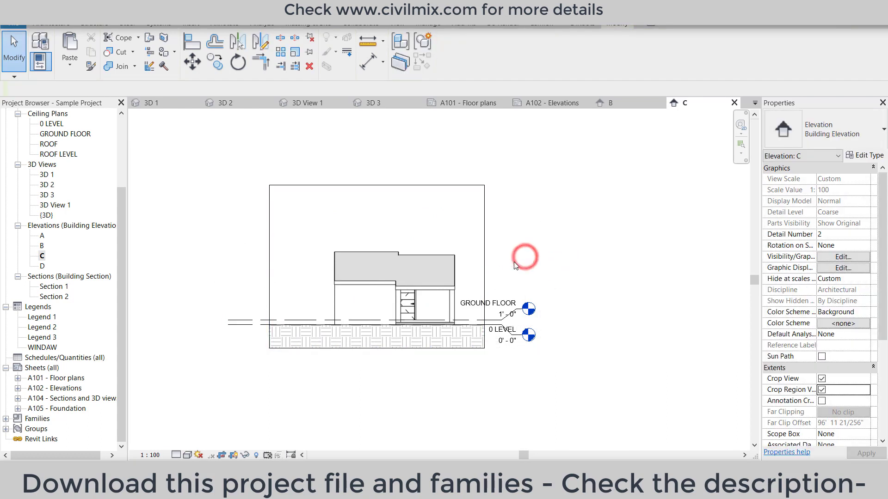
left_click(349, 185)
left_click_drag(400, 185, 388, 185)
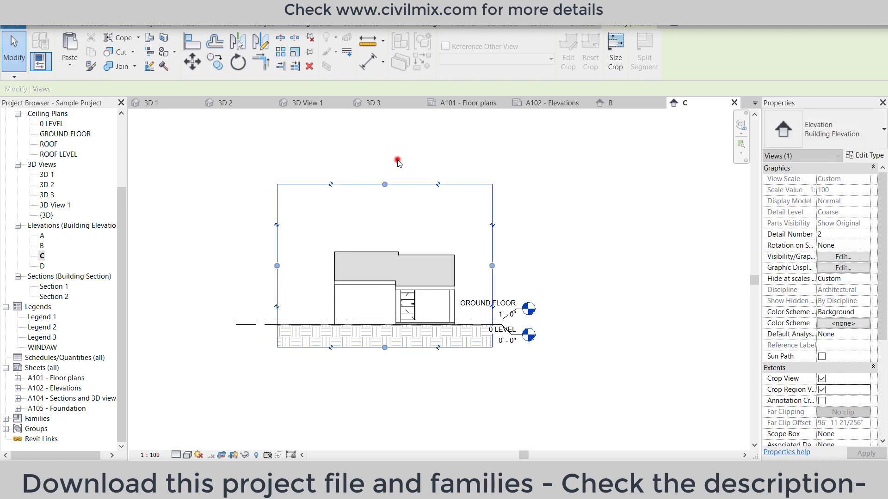
left_click(397, 160)
- Shorten the GROUND FLOOR level line's left end toward the house
left_click(258, 319)
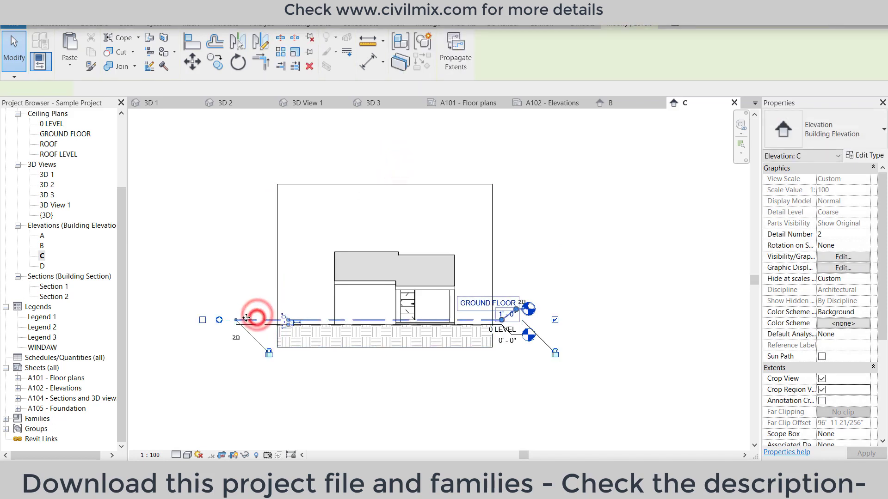
left_click_drag(236, 320, 275, 320)
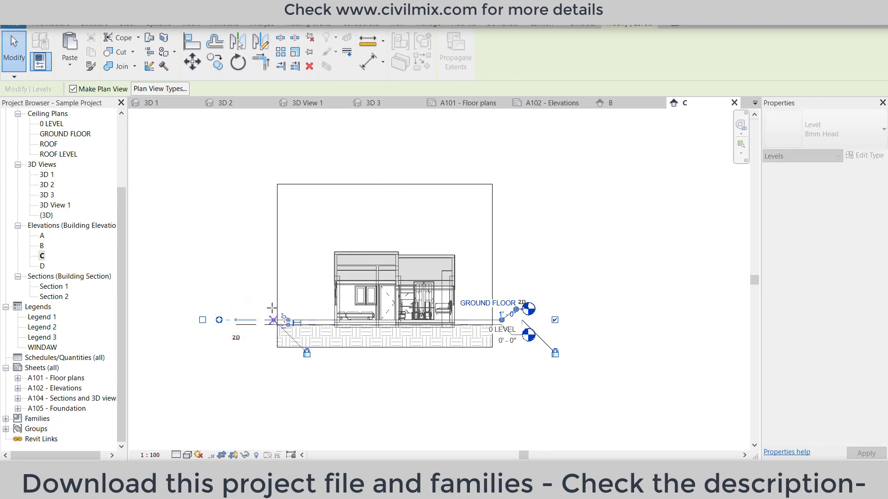
left_click(266, 289)
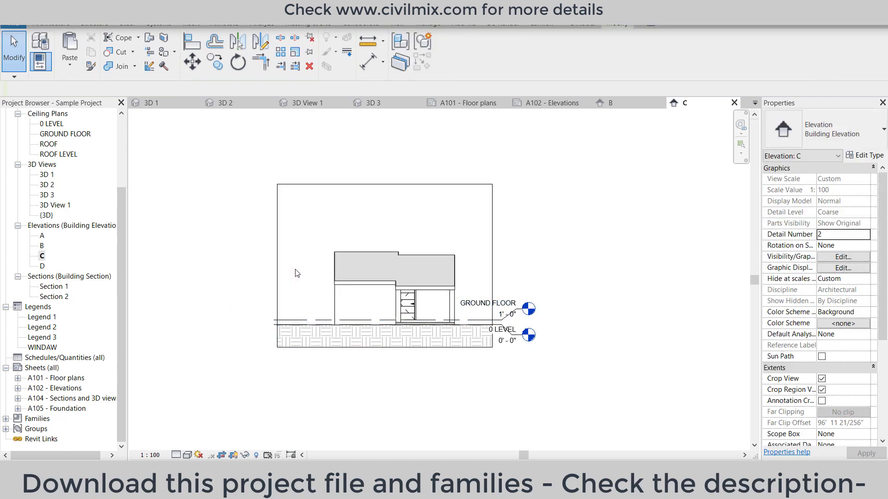
- Open elevation D and delete its ROOF LEVEL line
double_click(42, 266)
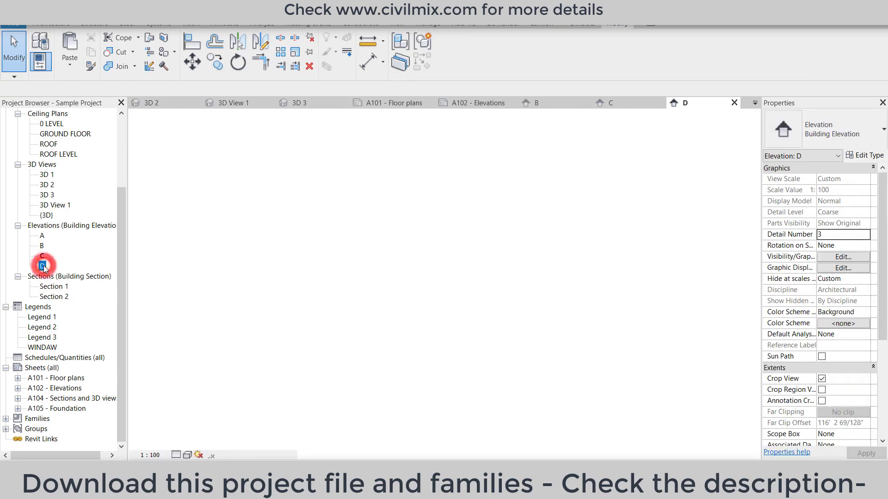
scroll(366, 281, "down", 2)
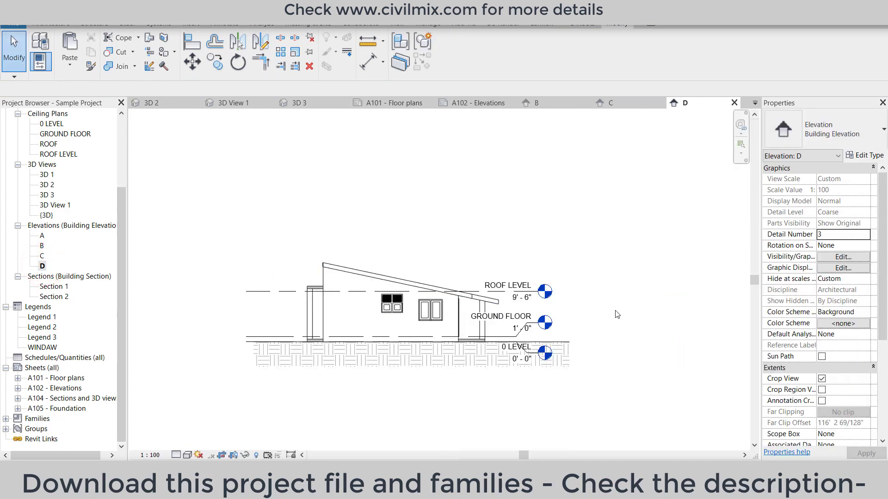
left_click(483, 294)
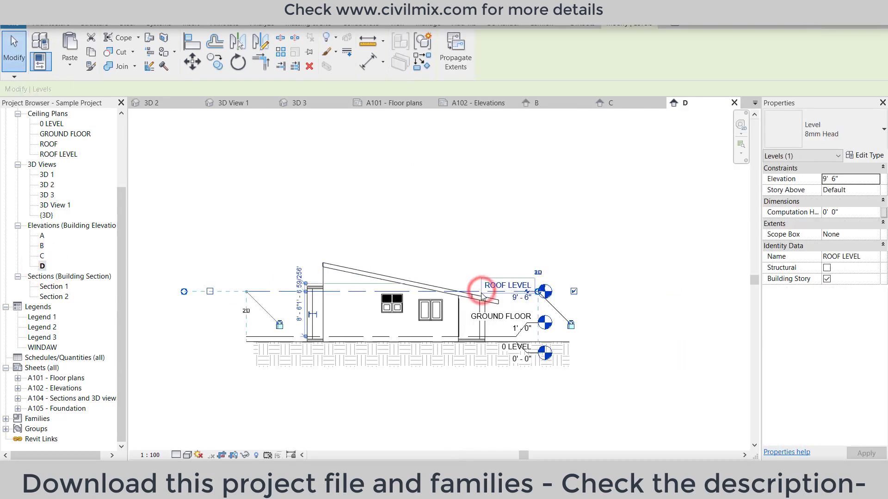
key("Delete")
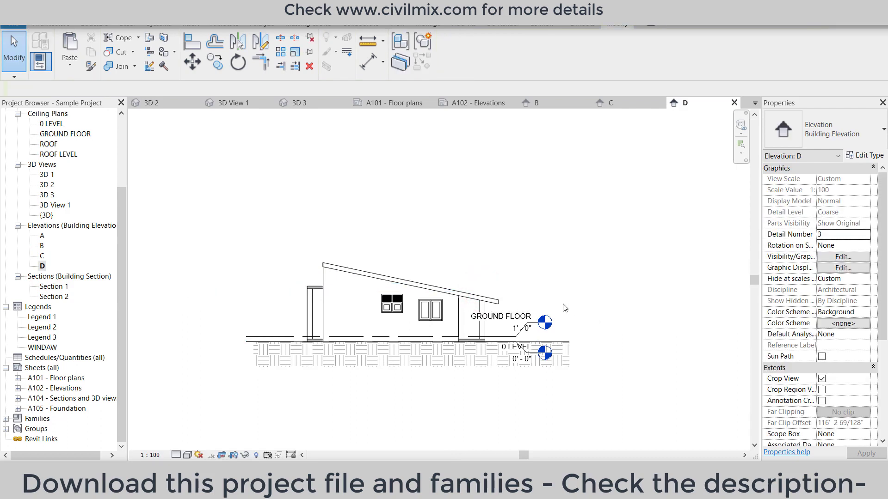
- Show elevation D's crop region and pull its left and right edges in toward the house
left_click(821, 390)
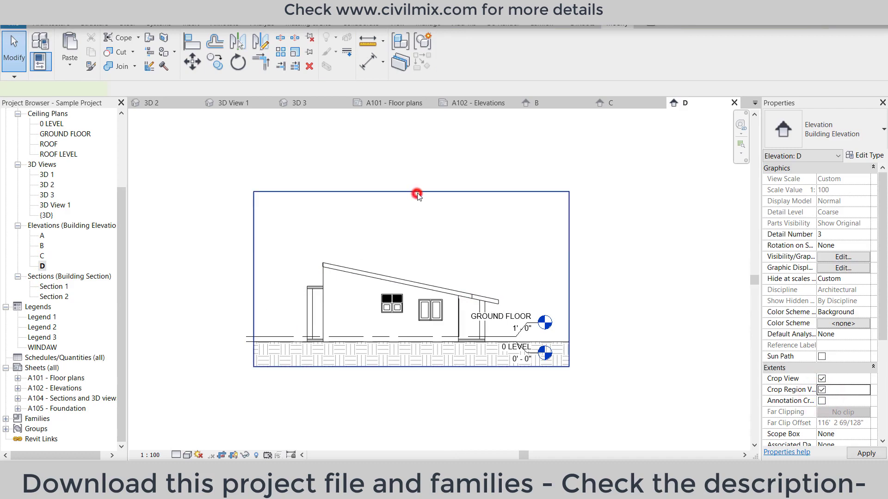
left_click(417, 192)
mouse_move(569, 279)
left_mouse_down()
mouse_move(531, 279)
mouse_move(554, 280)
left_mouse_up()
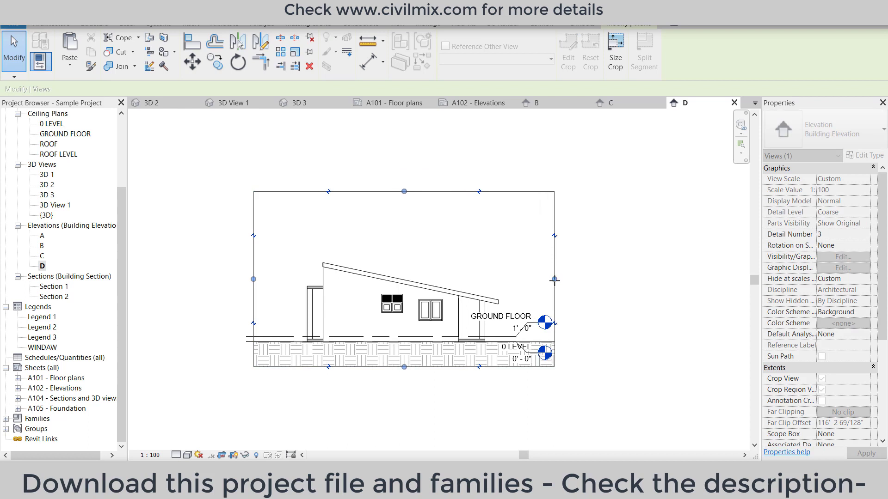
left_click(605, 278)
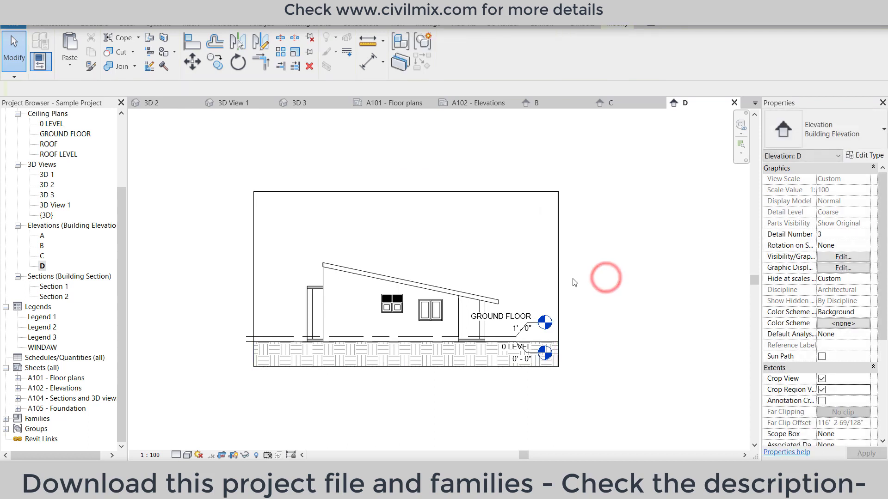
left_click(559, 278)
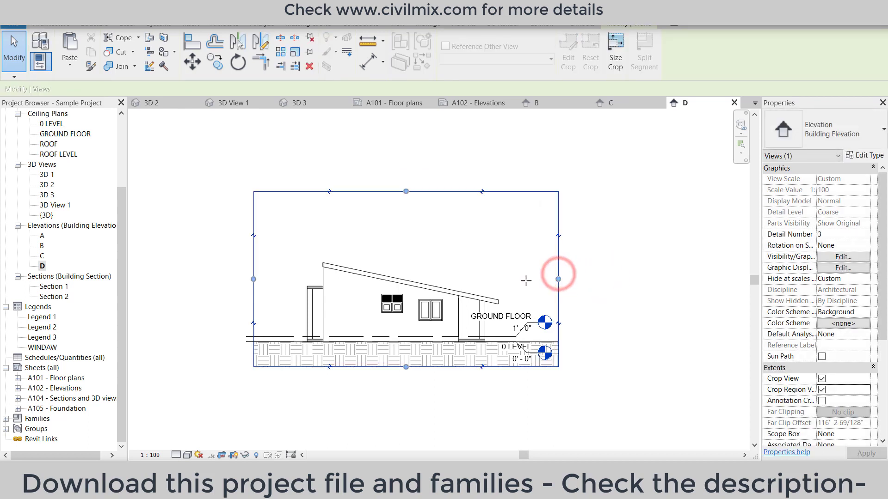
left_click_drag(559, 277, 525, 279)
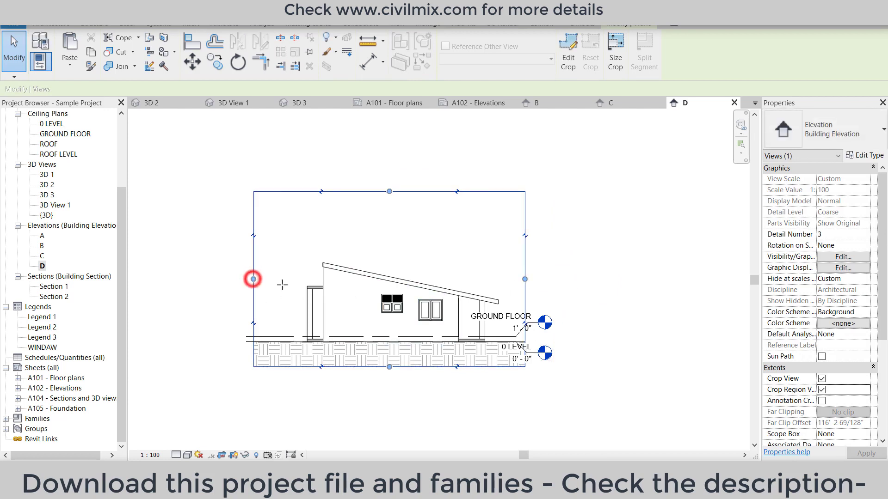
left_click_drag(253, 278, 282, 279)
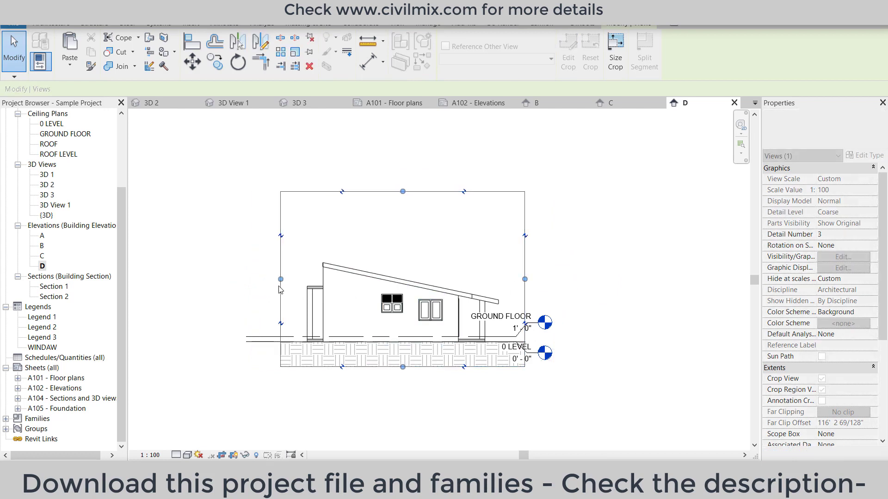
left_click(264, 282)
- Align the 3x2 window's top with the larger window's top, saving the project when prompted
scroll(417, 306, "up", 2)
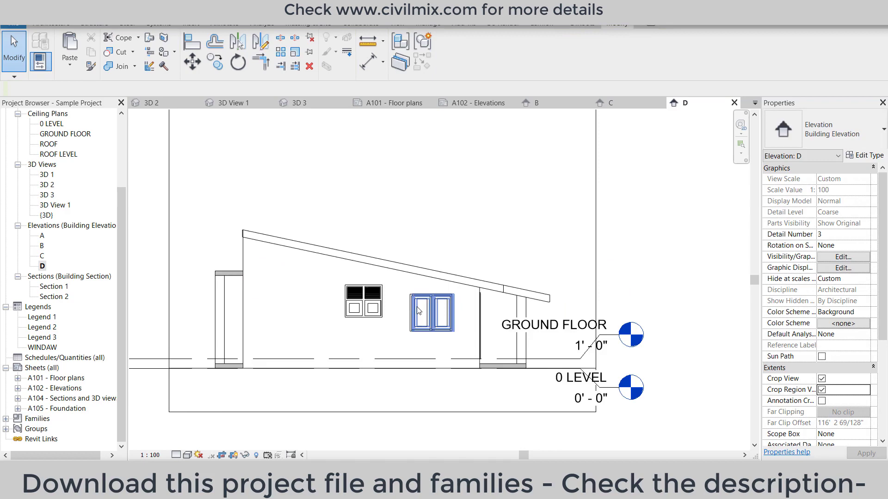
left_click(369, 299)
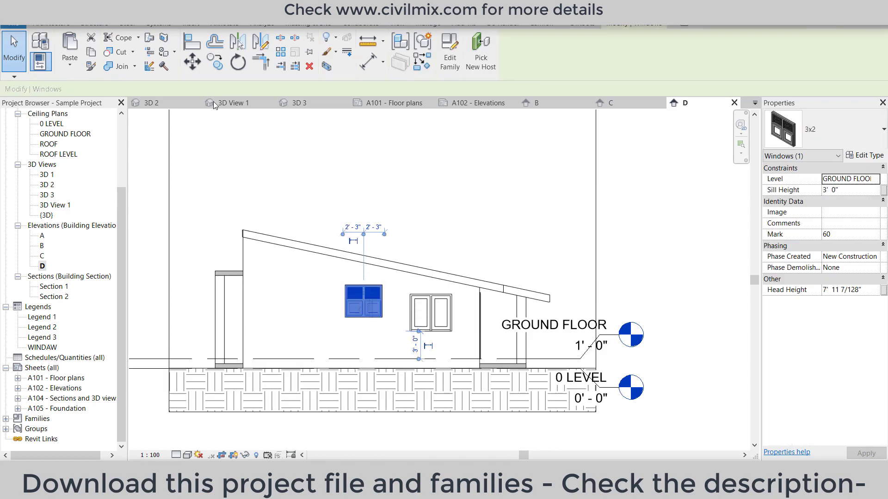
left_click(193, 50)
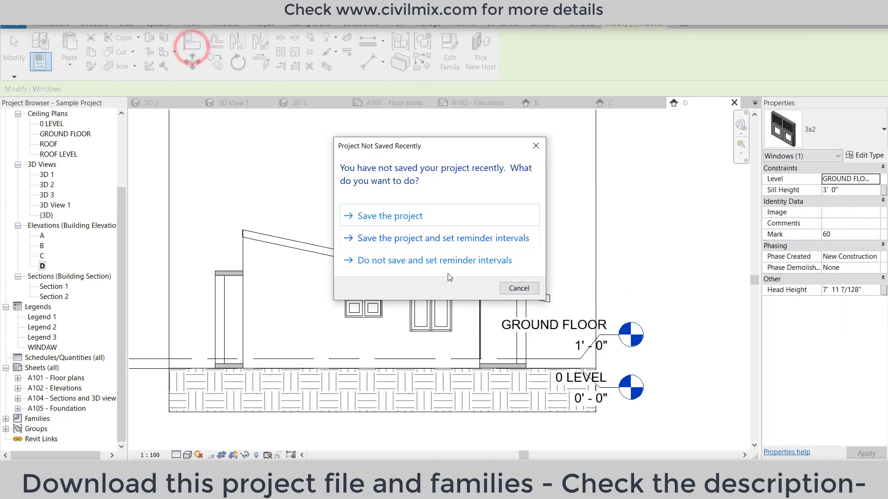
left_click(492, 211)
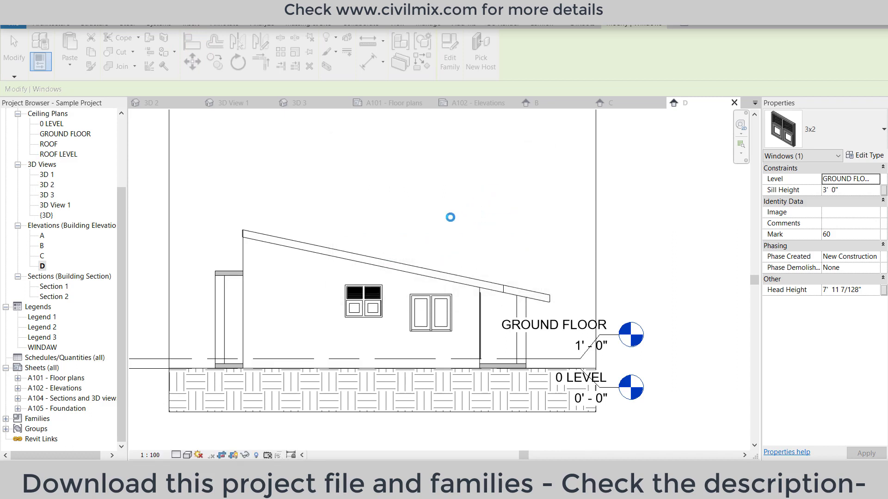
left_click(423, 294)
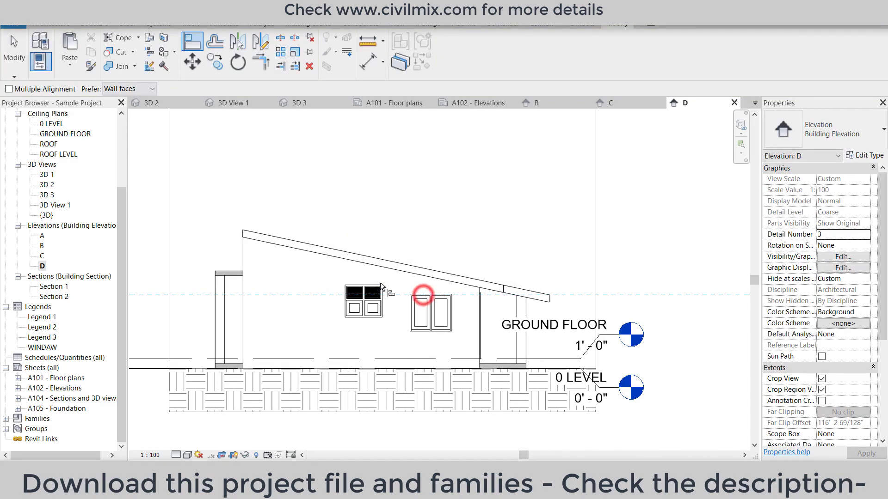
left_click(378, 283)
left_click(420, 294)
left_click(374, 284)
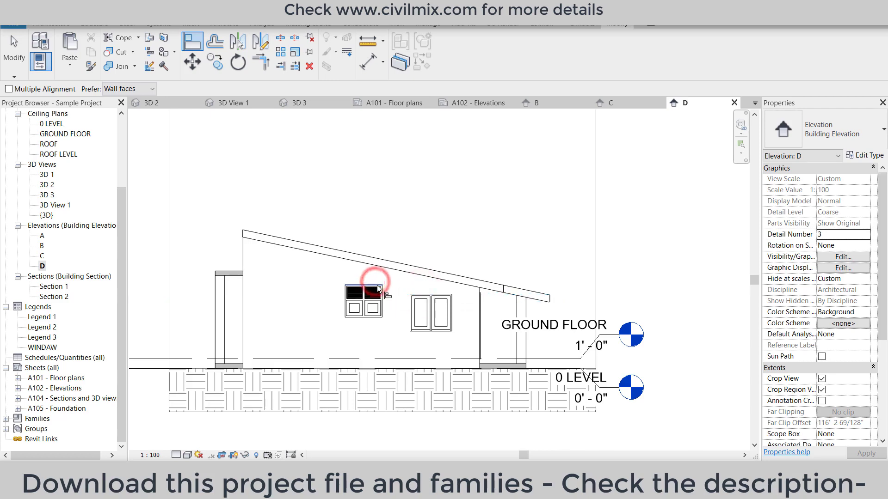
scroll(351, 287, "up", 3)
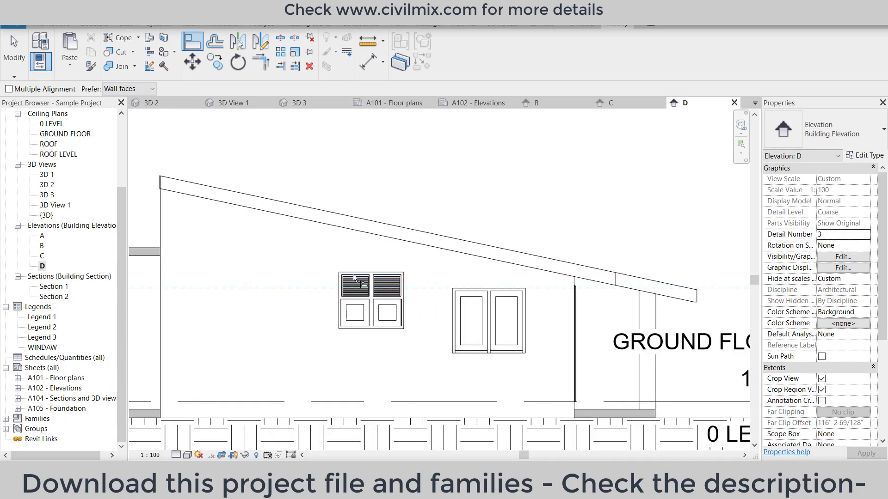
scroll(353, 273, "up", 3)
right_click(449, 165)
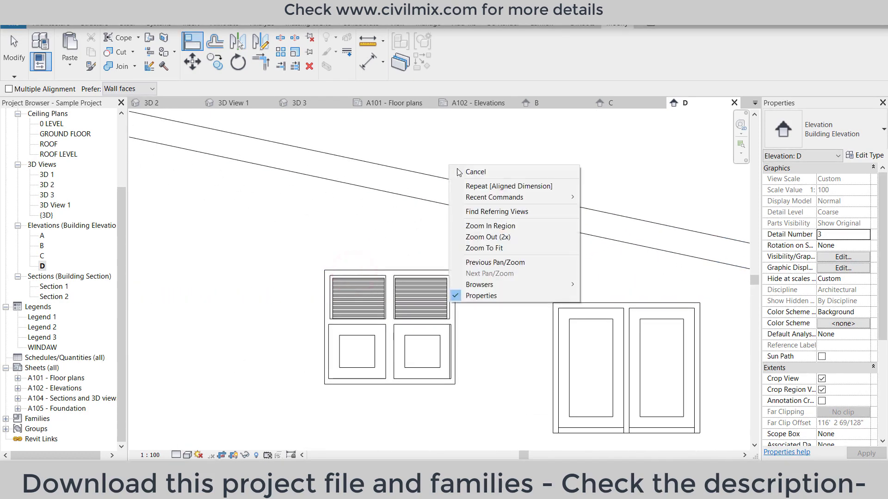
left_click(465, 168)
right_click(464, 166)
left_click(471, 174)
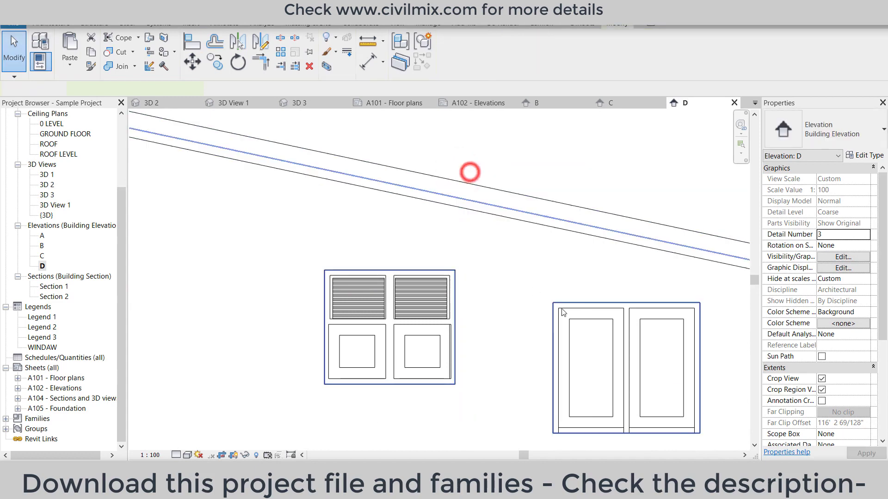
- Change the 3x2 window's sill height, trying 2' 6" before settling on 2' 0"
left_click(609, 315)
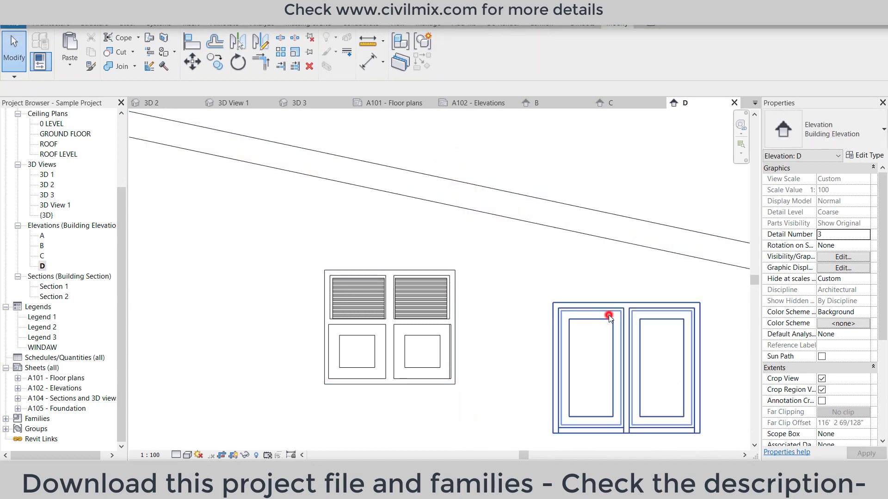
left_click(423, 287)
left_click(858, 191)
type("2.")
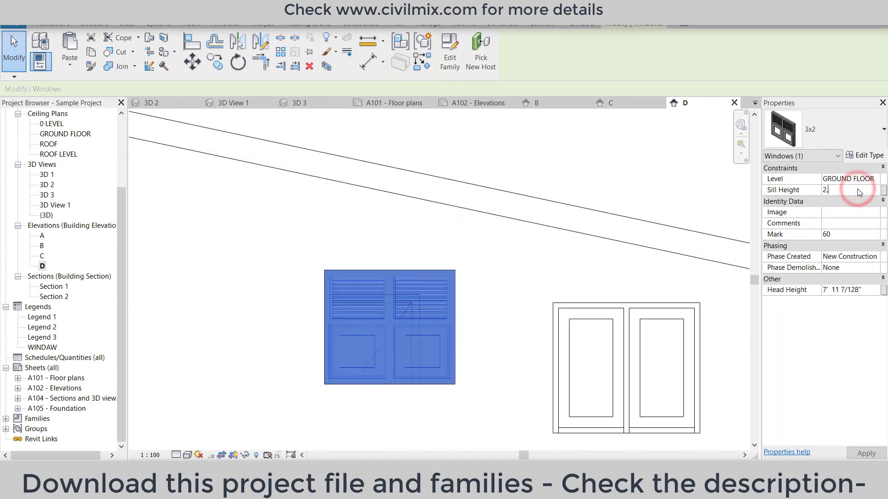
type("5")
key("Return")
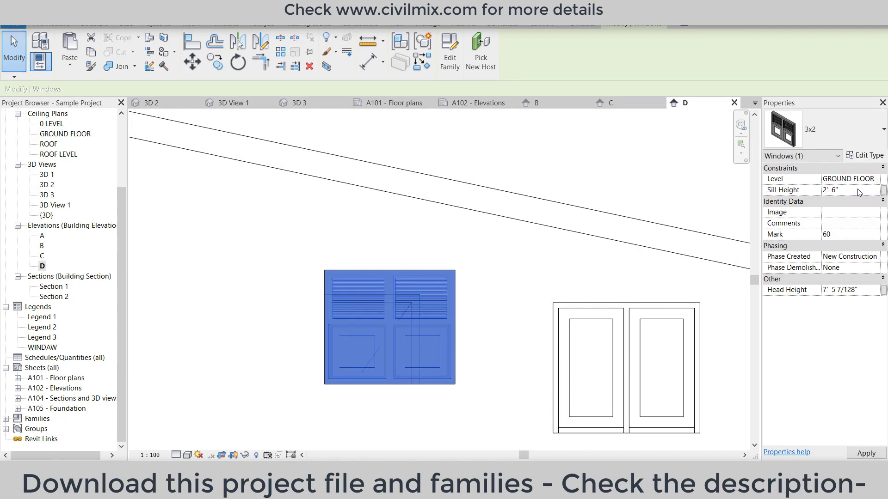
left_click(387, 306)
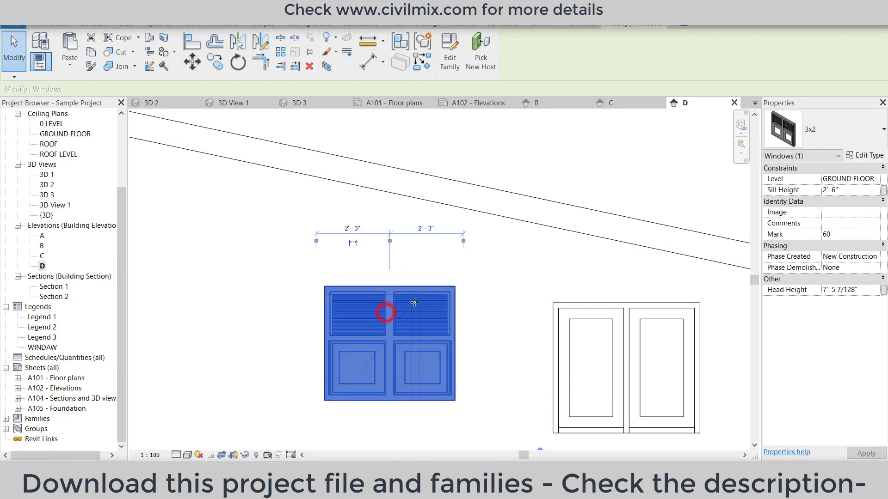
left_click(585, 324)
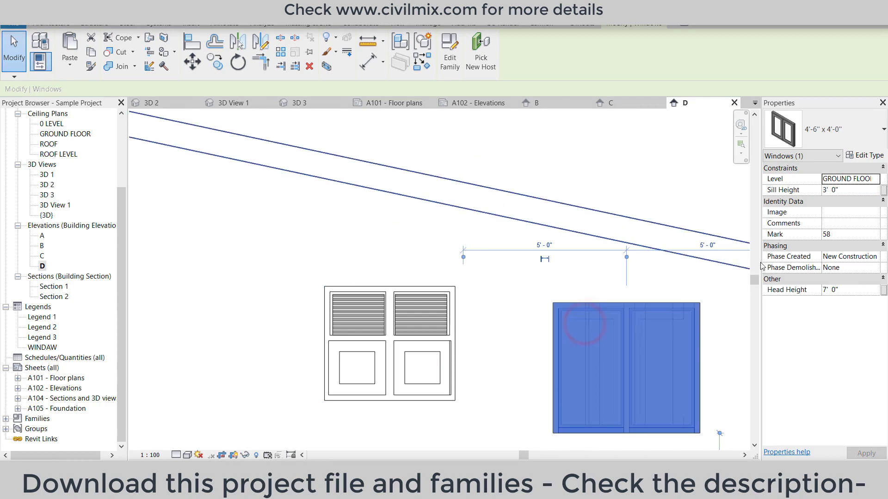
scroll(582, 193, "down", 2)
scroll(582, 193, "down", 2)
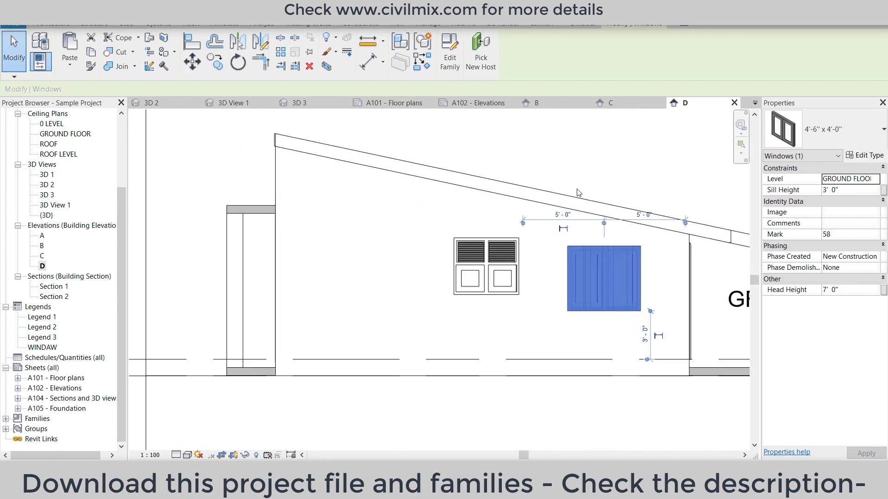
left_click(494, 246)
left_click(857, 191)
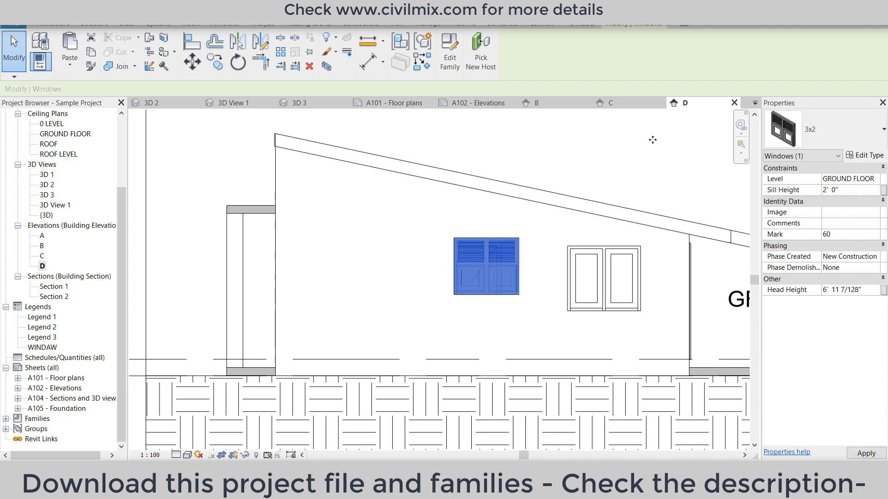
left_click(637, 155)
scroll(635, 154, "down", 3)
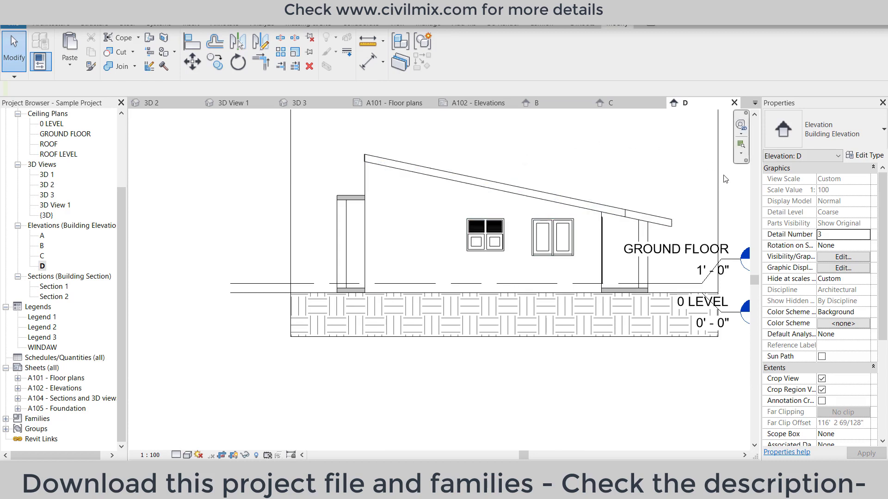
- Add aligned dimensions from the 0 LEVEL line: 10'-0" to the wall top and 14'-2" to the roof
key("d")
key("i")
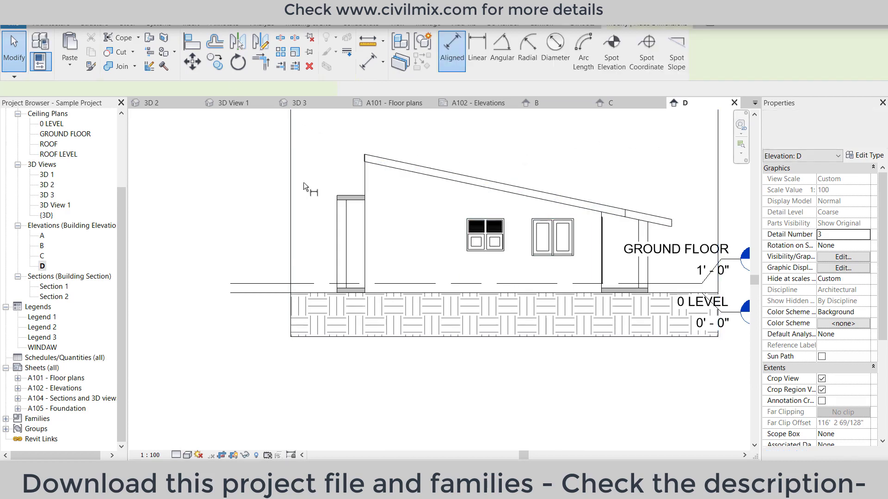
left_click(308, 291)
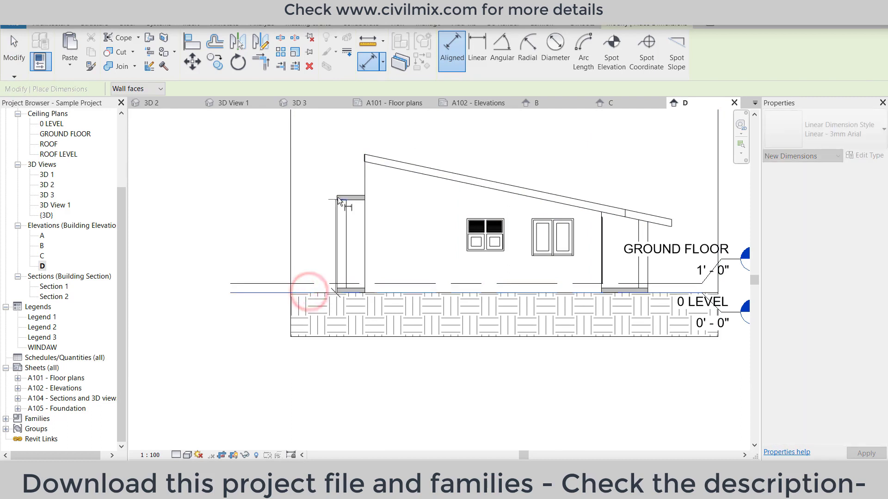
left_click(338, 199)
left_click(262, 194)
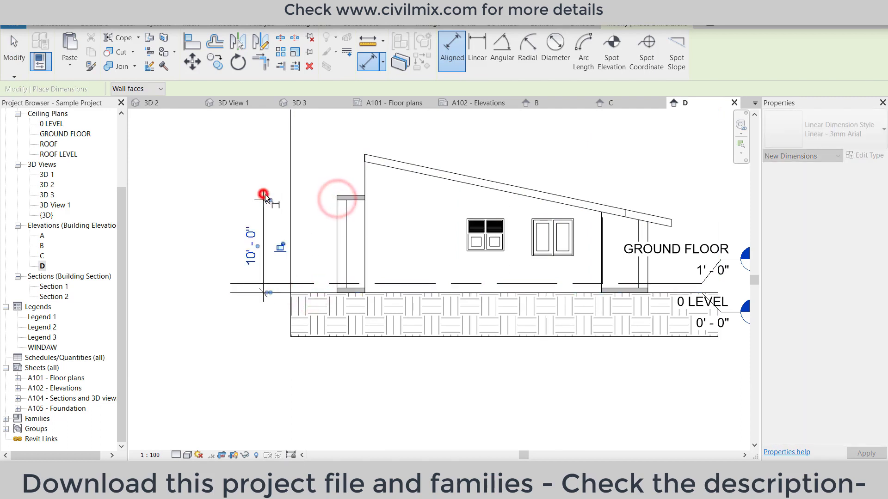
left_click(321, 292)
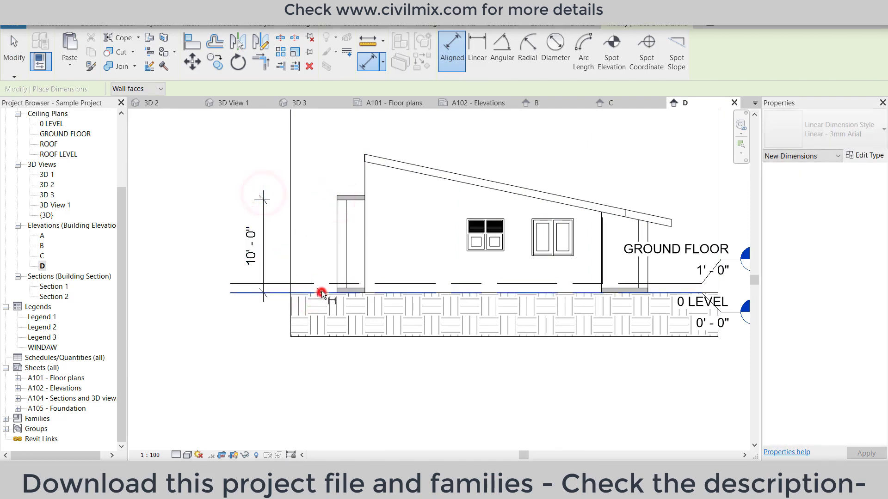
left_click(365, 162)
left_click(233, 160)
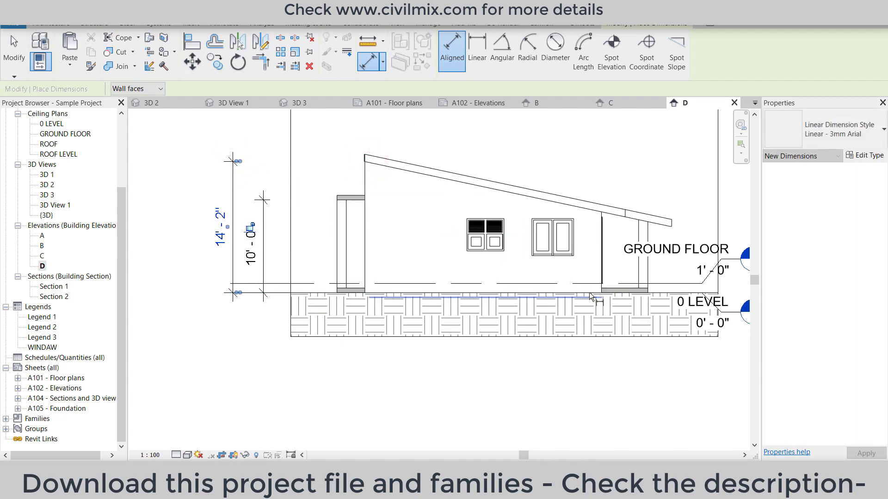
- Dimension the right wall from the 0 LEVEL line to the wall-roof corner, after abandoning a first try
left_click(620, 293)
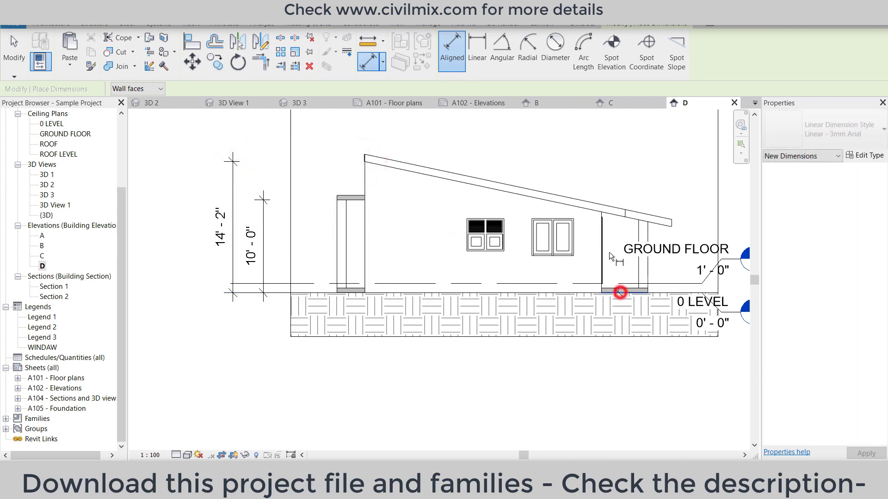
left_click(601, 213)
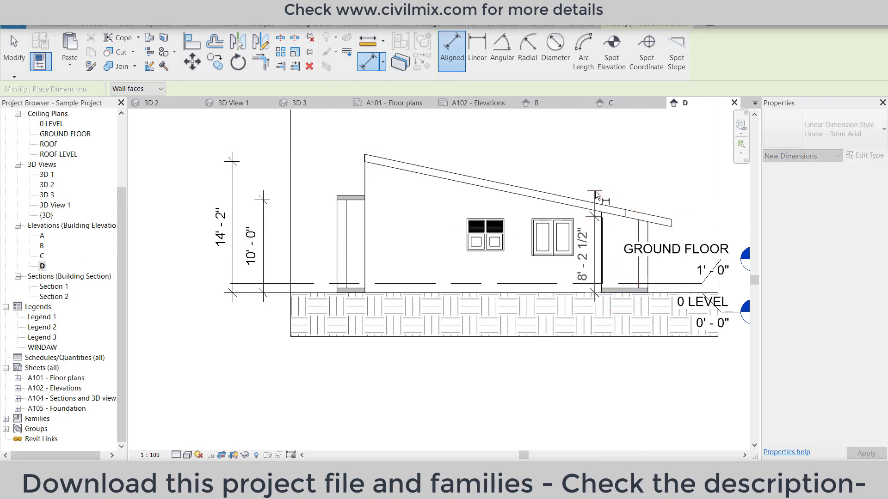
scroll(597, 196, "up", 2)
right_click(596, 194)
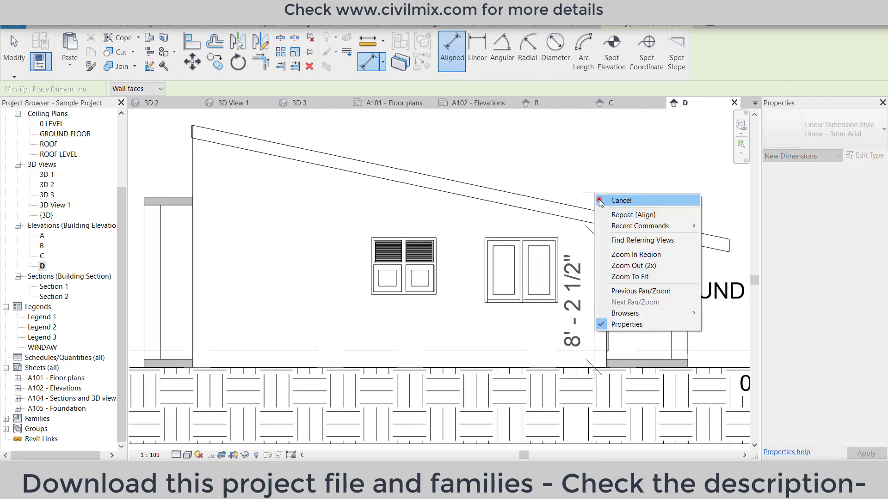
left_click(599, 200)
scroll(592, 286, "down", 2)
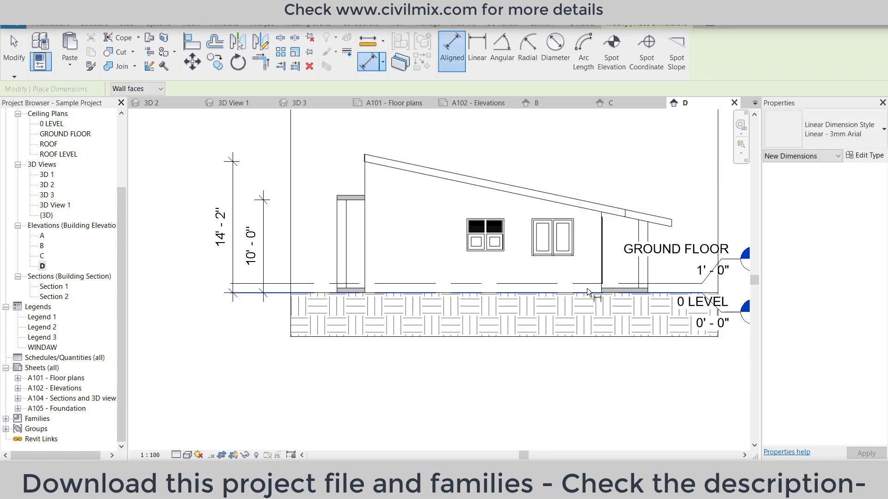
left_click(585, 289)
scroll(596, 246, "up", 2)
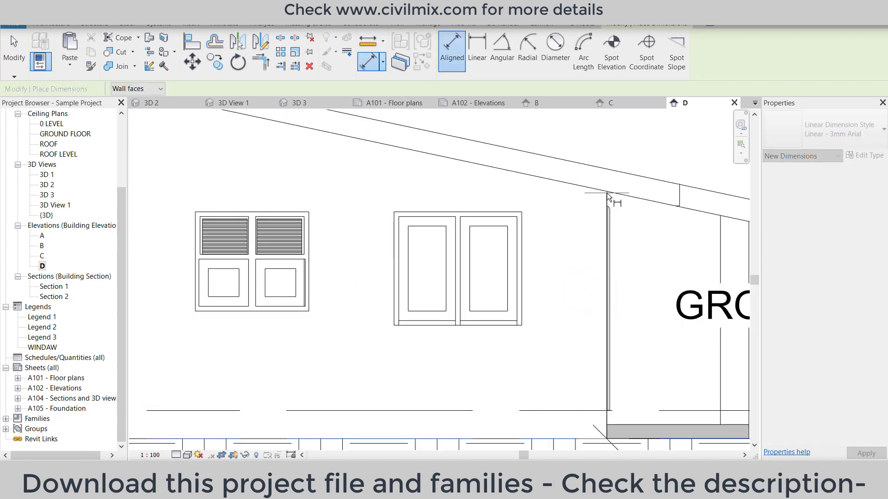
left_click(606, 191)
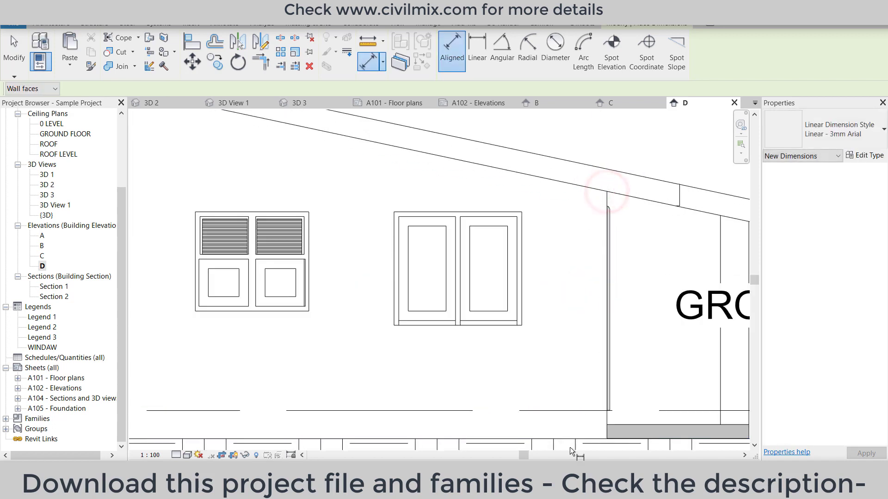
scroll(574, 438, "down", 5)
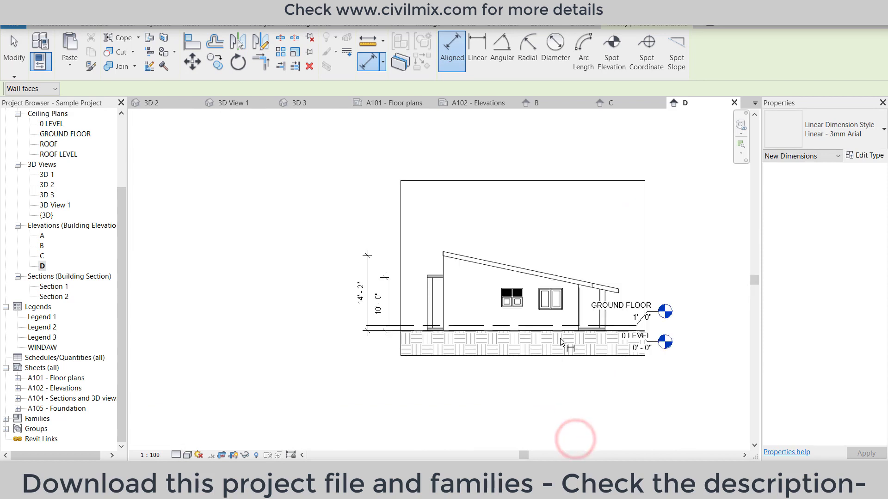
scroll(602, 330, "up", 3)
- Add the 6'-11" porch height dimension from the GROUND FLOOR line to the roof
left_click(672, 321)
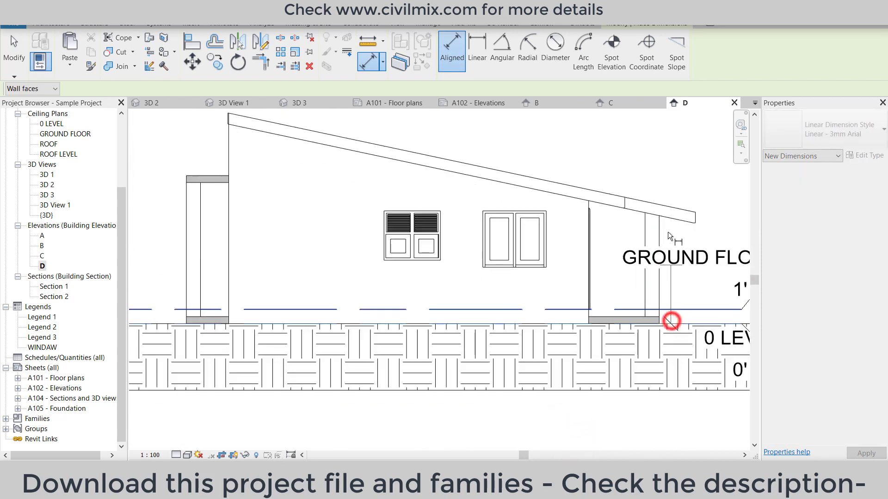
left_click(652, 214)
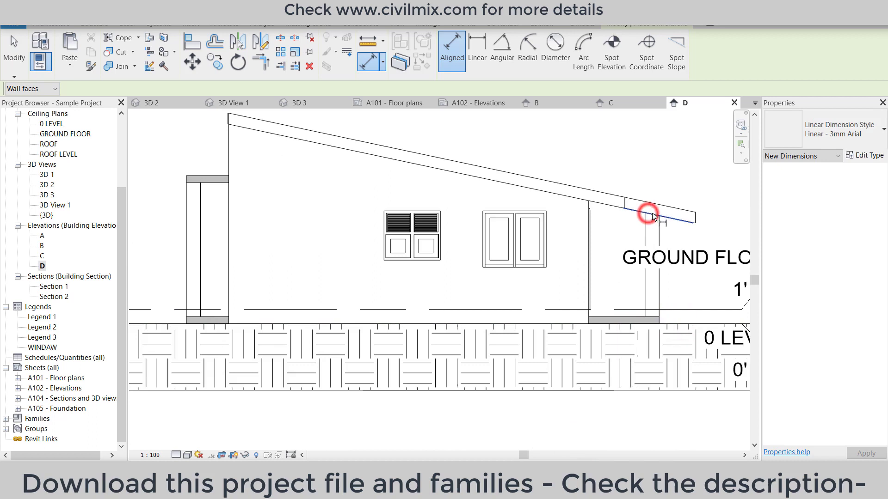
left_click(669, 321)
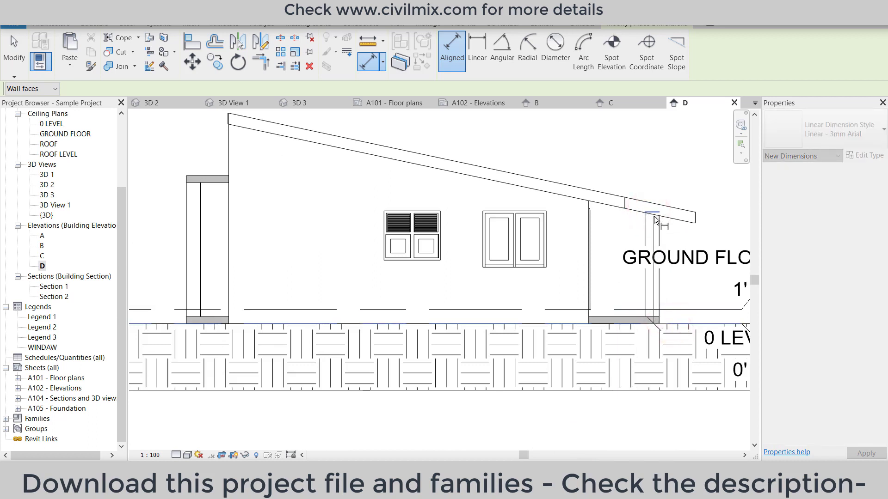
left_click(655, 214)
left_click(668, 305)
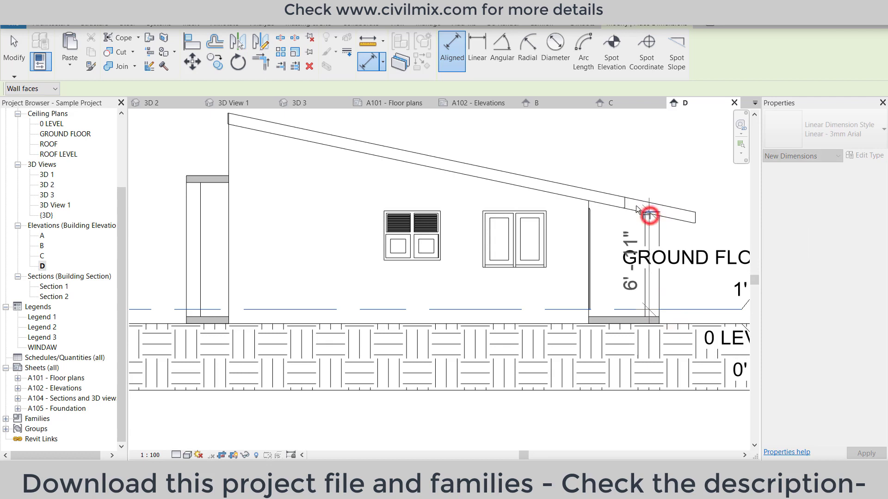
left_click(625, 177)
scroll(540, 212, "down", 2)
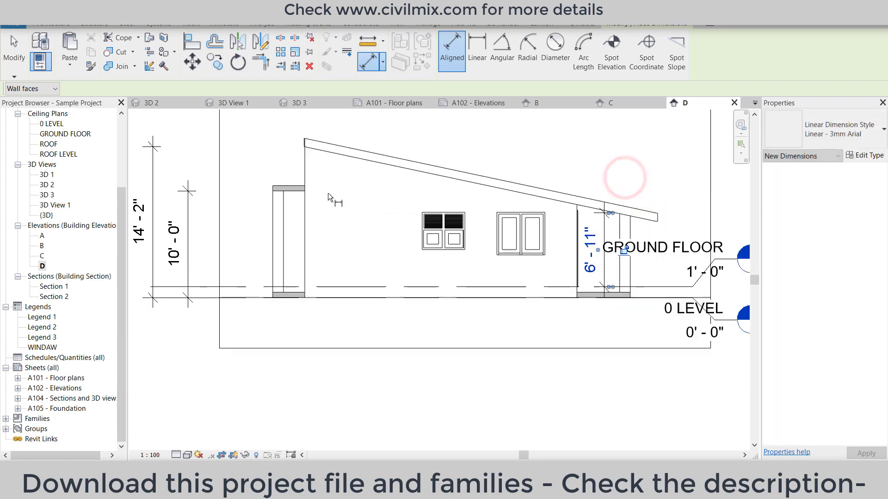
- Dimension from the ground floor line to the left roof corner, end the tool, and select the 14'-2" dimension
left_click(254, 288)
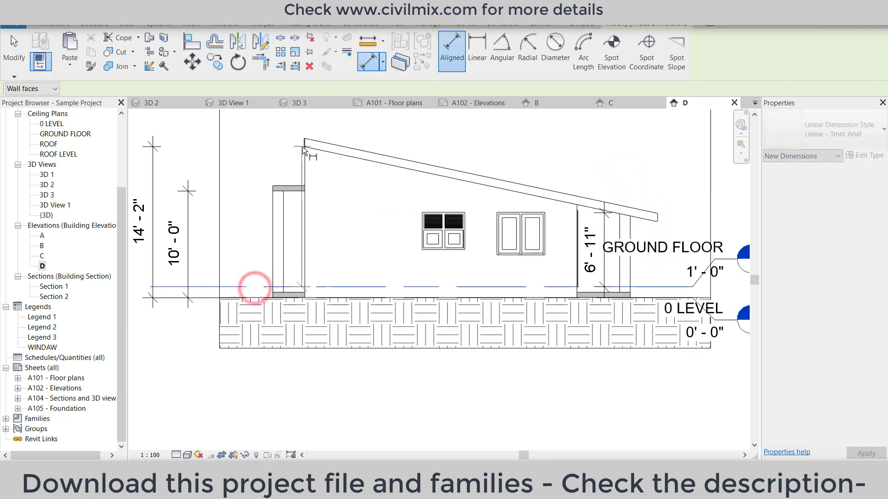
scroll(303, 146, "up", 3)
scroll(304, 146, "up", 2)
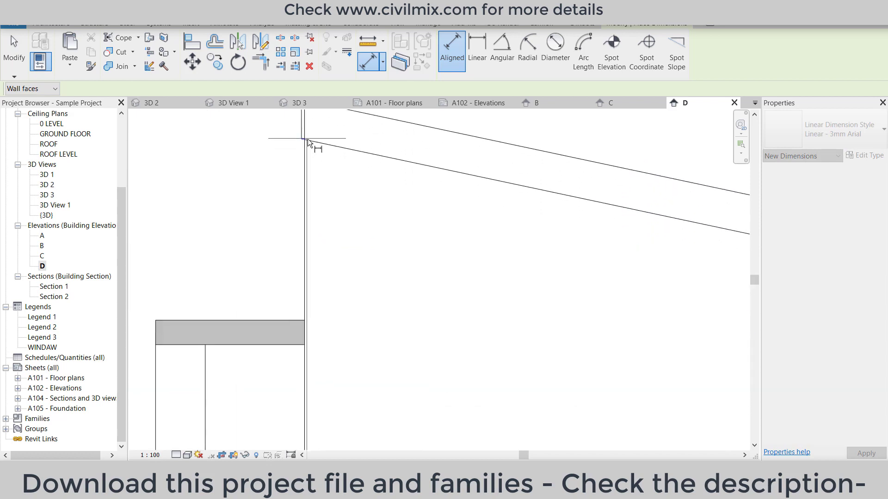
left_click(307, 139)
scroll(305, 141, "down", 3)
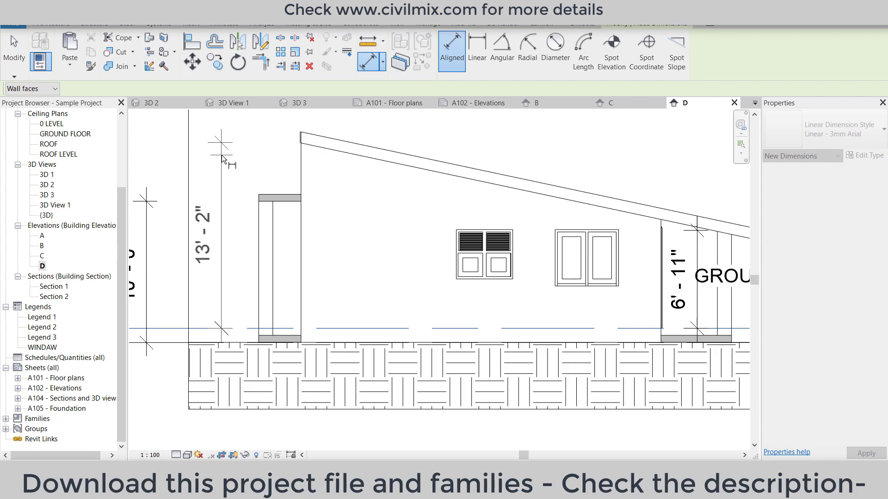
right_click(222, 154)
left_click(265, 168)
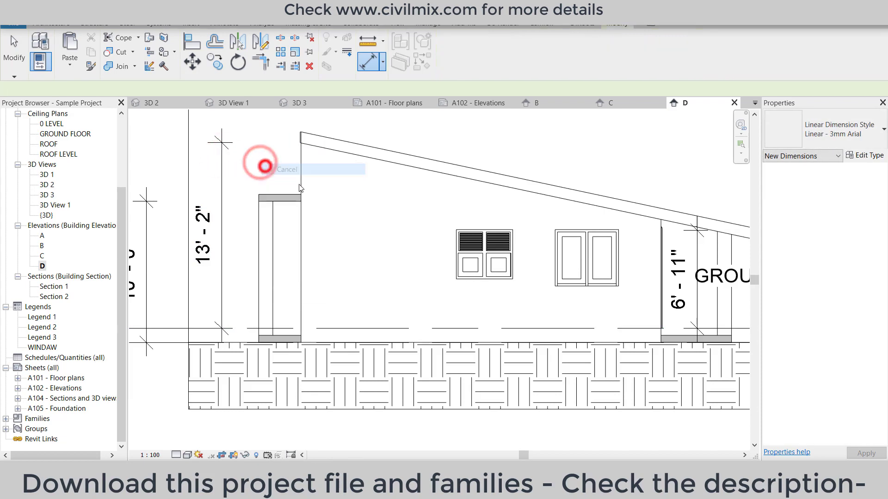
scroll(300, 187, "down", 2)
left_click(169, 211)
- Delete the 14'-2" dimension and line up the 13'-2" and 10'-0" dimensions beside the wall
key("Delete")
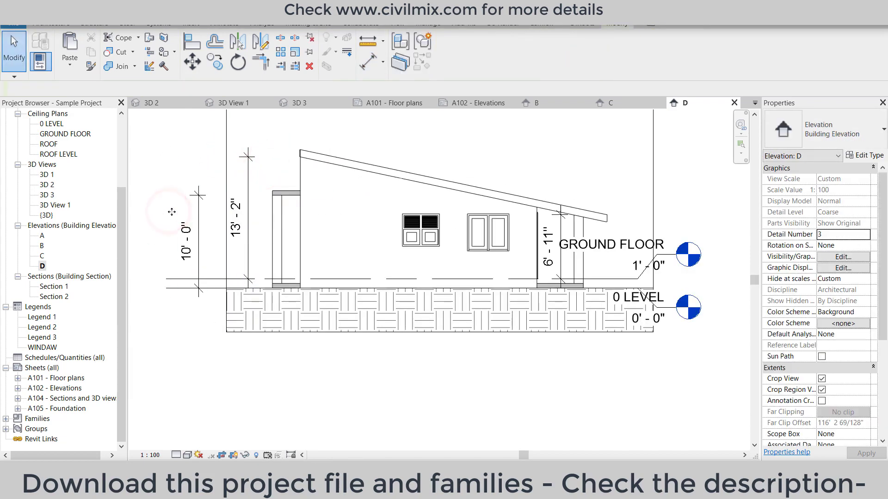
left_click(250, 200)
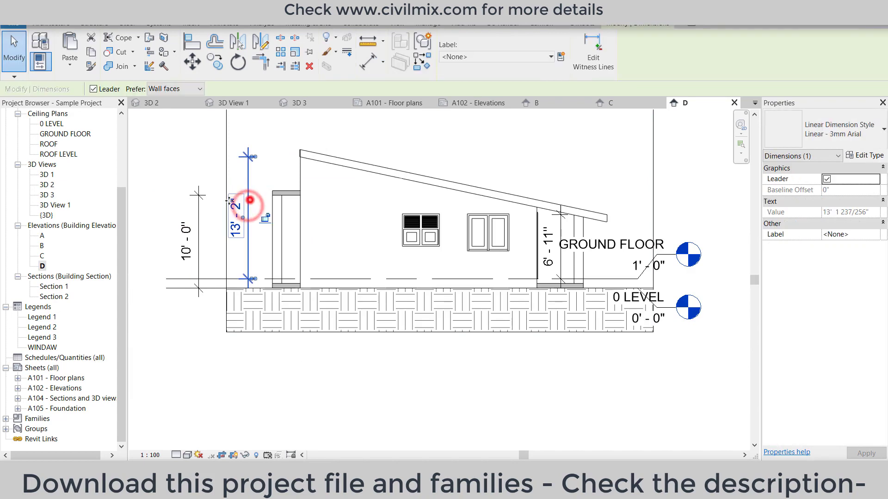
left_click_drag(250, 200, 163, 213)
left_click(199, 237)
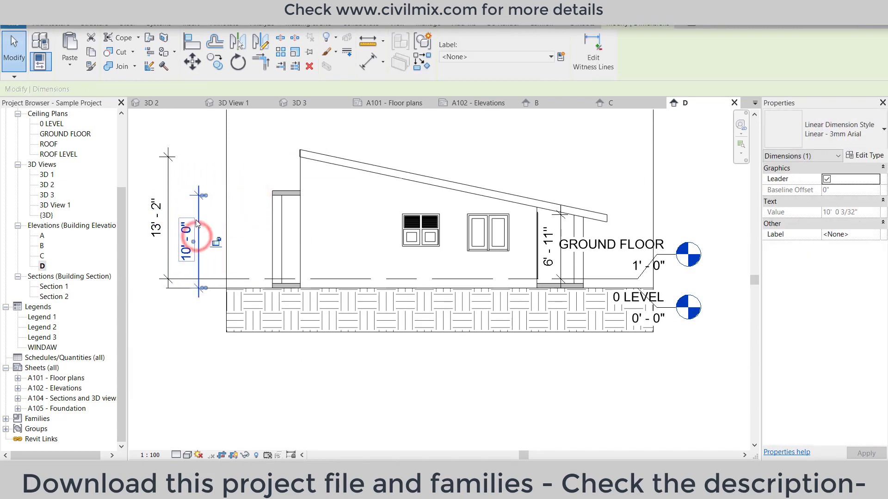
left_click_drag(236, 226, 250, 226)
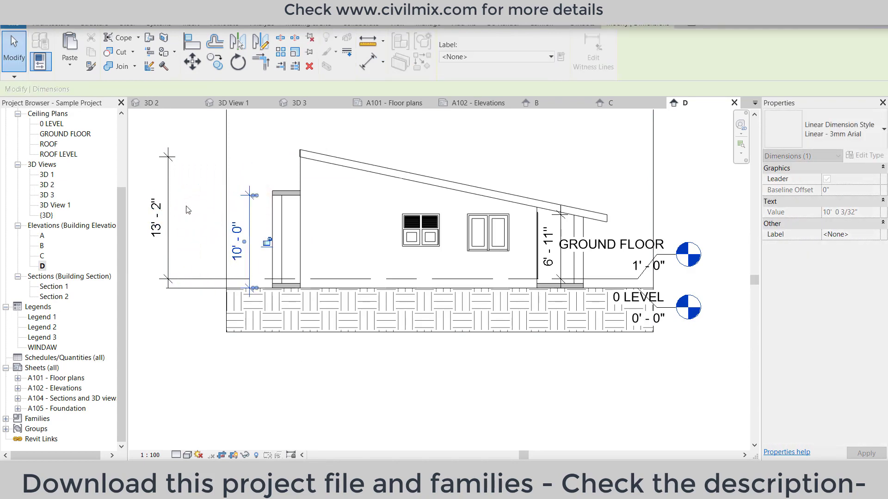
left_click(167, 188)
left_click_drag(168, 189, 219, 189)
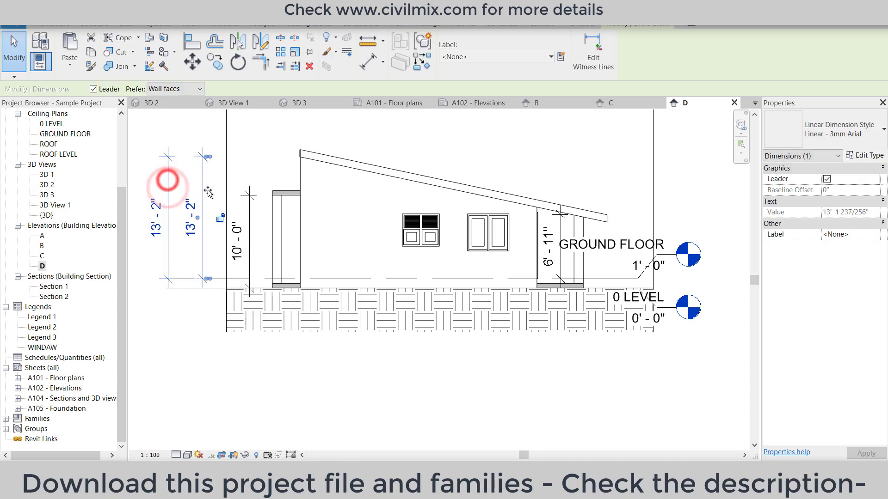
left_click(666, 363)
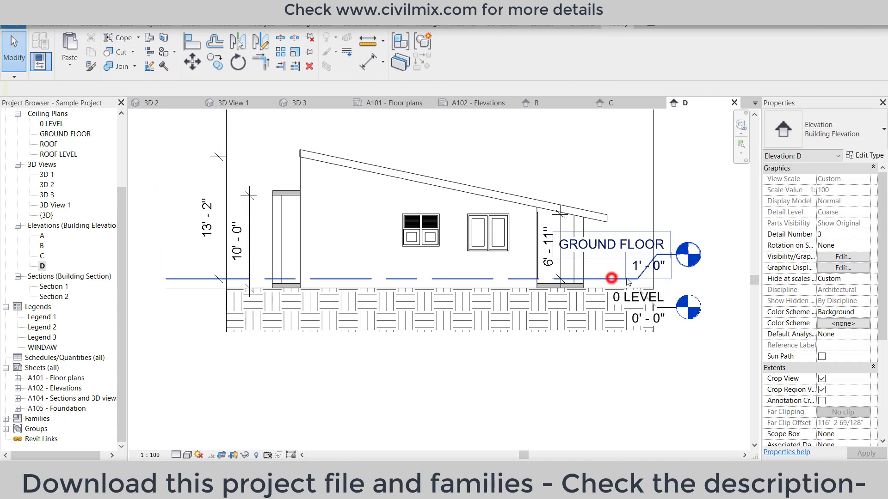
- Shift the level heads right, center the elevation, and hide the crop region frame
left_click(601, 278)
left_click_drag(676, 254, 694, 254)
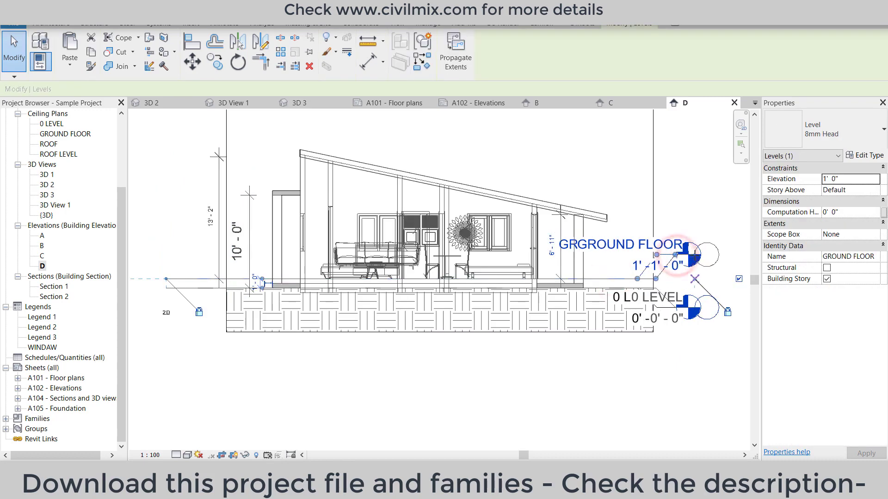
left_click(676, 201)
middle_click_drag(676, 201, 550, 284)
scroll(452, 277, "down", 2)
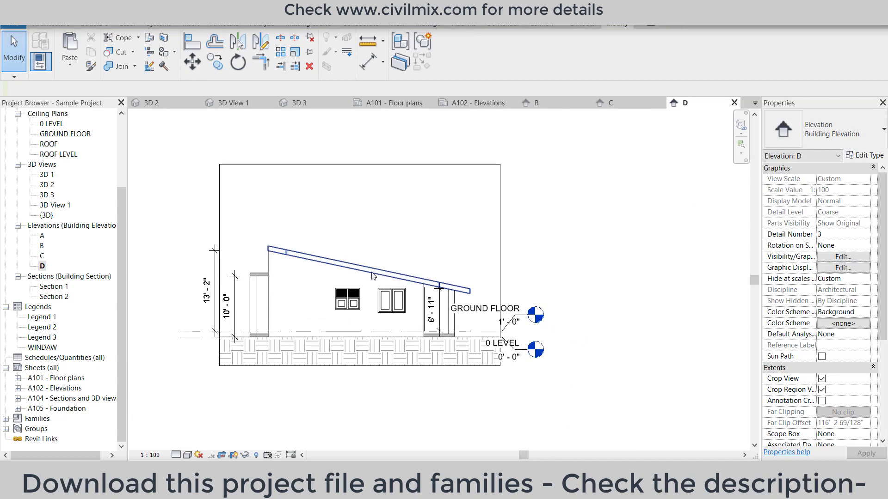
left_click(414, 164)
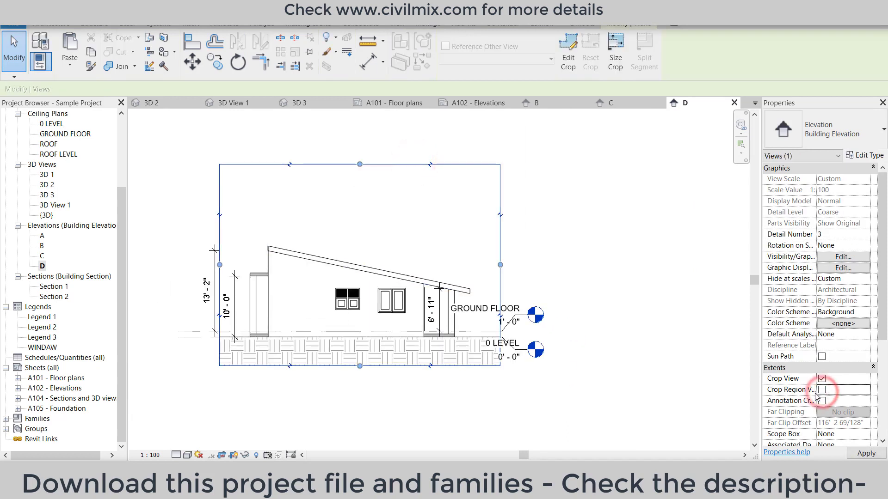
left_click(606, 256)
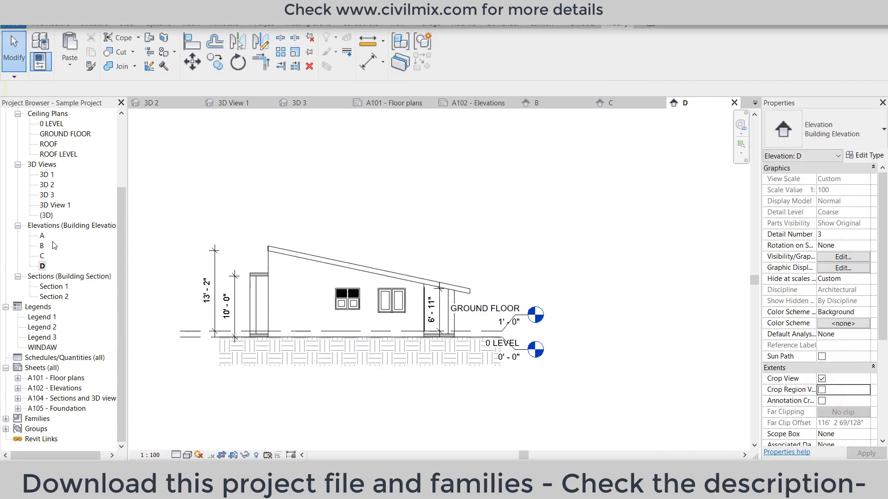
- Open Section 1 and set the armchair's Level to GROUND FLOOR in Properties
double_click(51, 287)
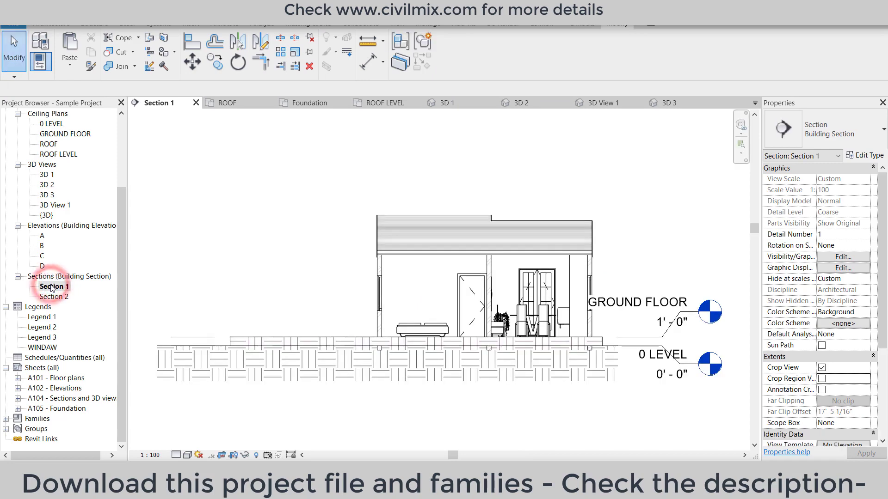
scroll(522, 333, "up", 2)
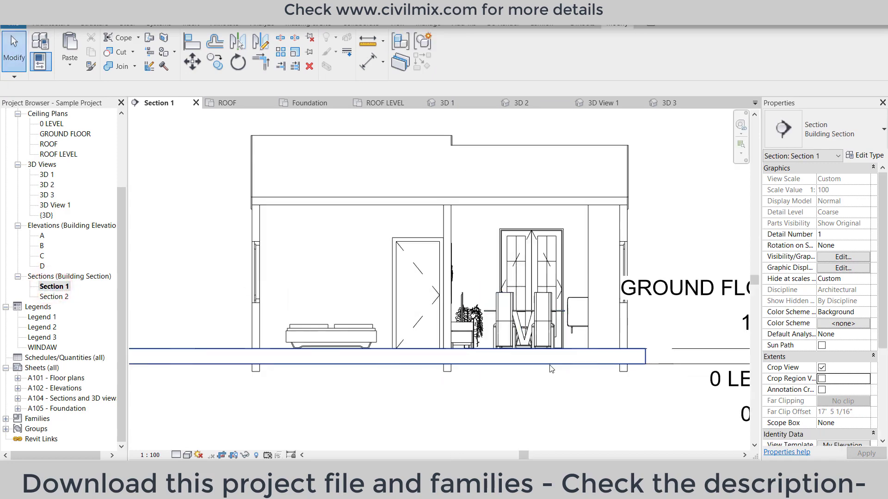
scroll(416, 240, "down", 2)
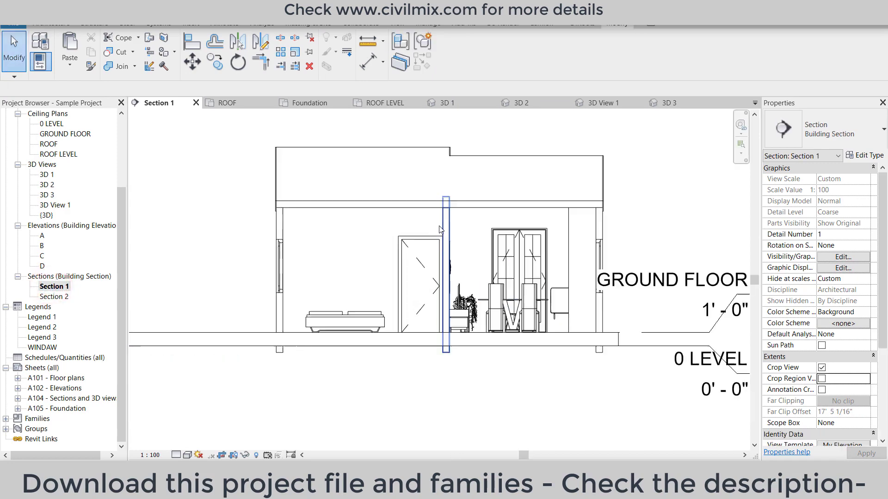
scroll(218, 283, "down", 1)
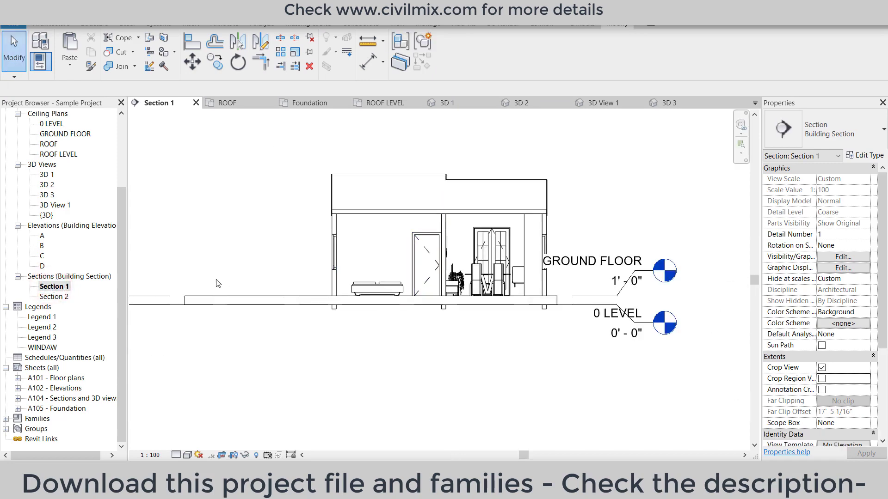
left_click(518, 278)
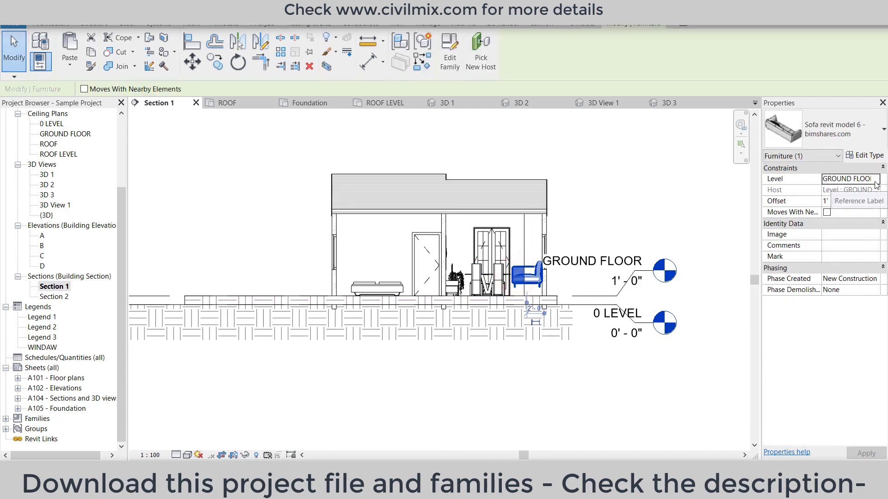
left_click(863, 201)
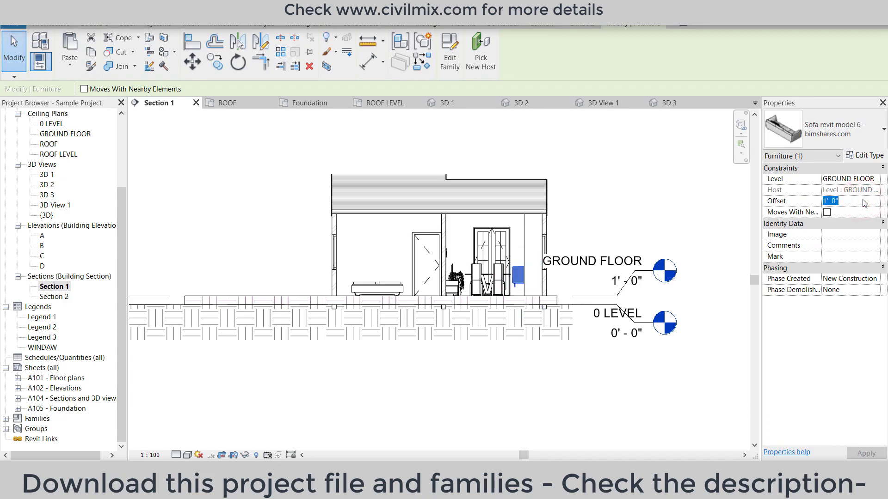
left_click(673, 209)
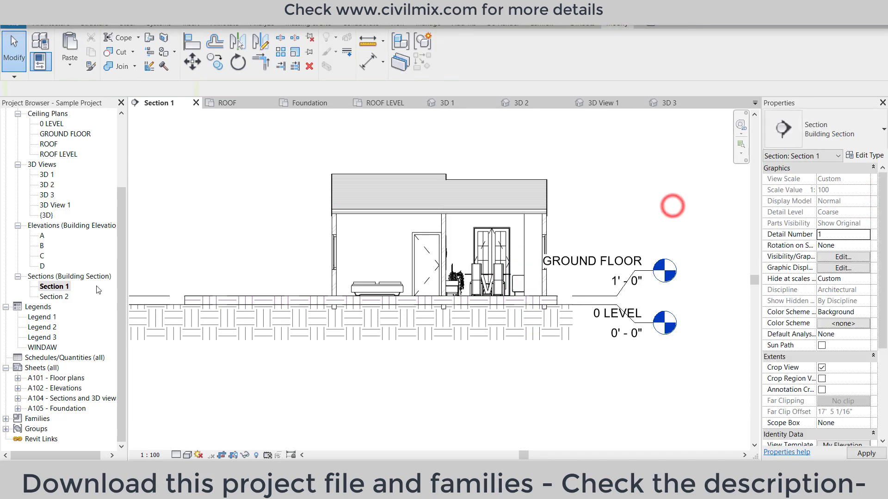
- Open Section 2 and inspect its GROUND FLOOR level line and column filled region
double_click(56, 296)
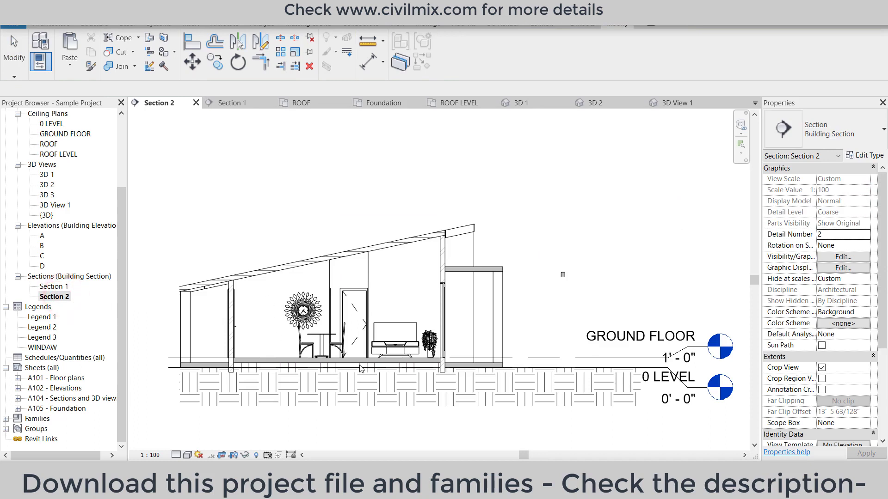
scroll(494, 318, "down", 1)
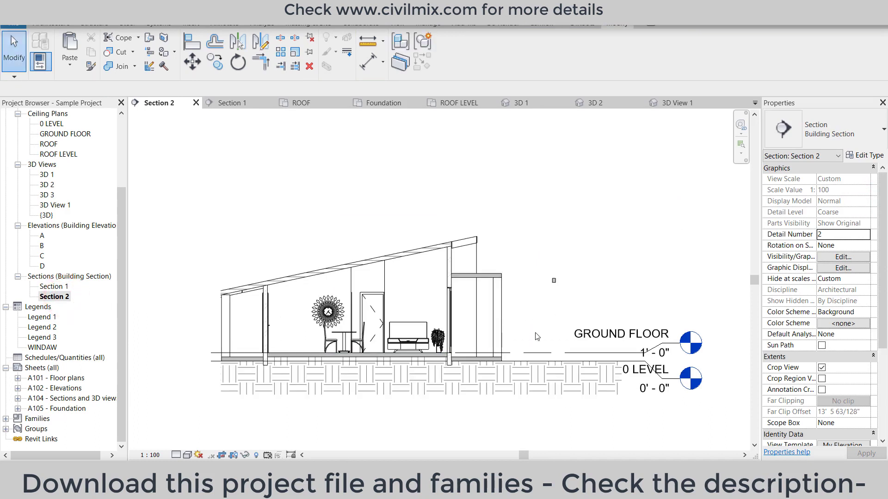
left_click(552, 354)
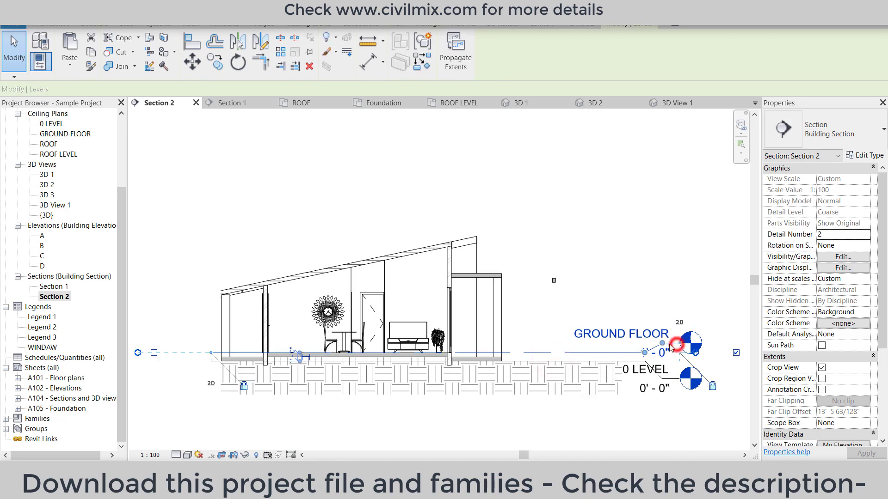
key("l")
key("l")
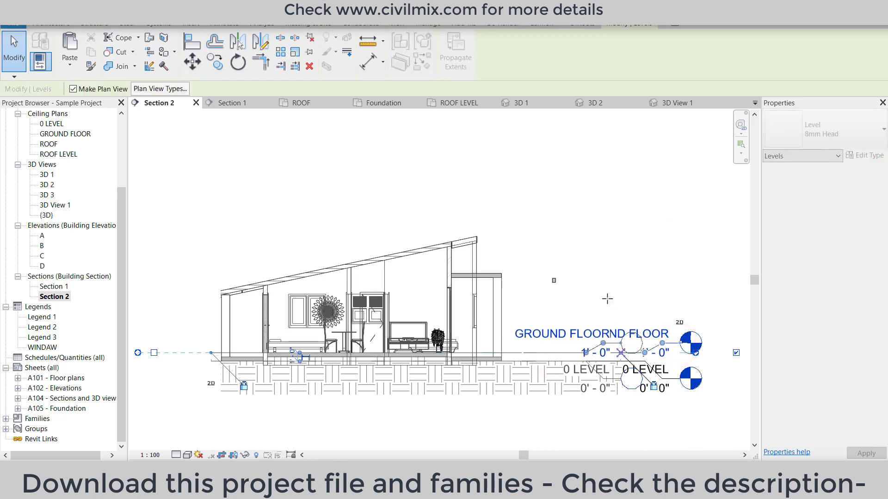
key("Escape")
scroll(604, 277, "up", 3)
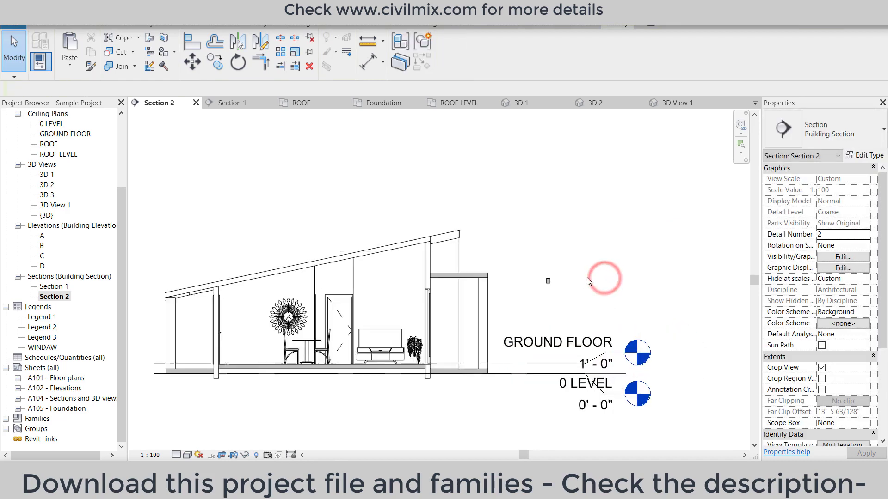
left_click(542, 281)
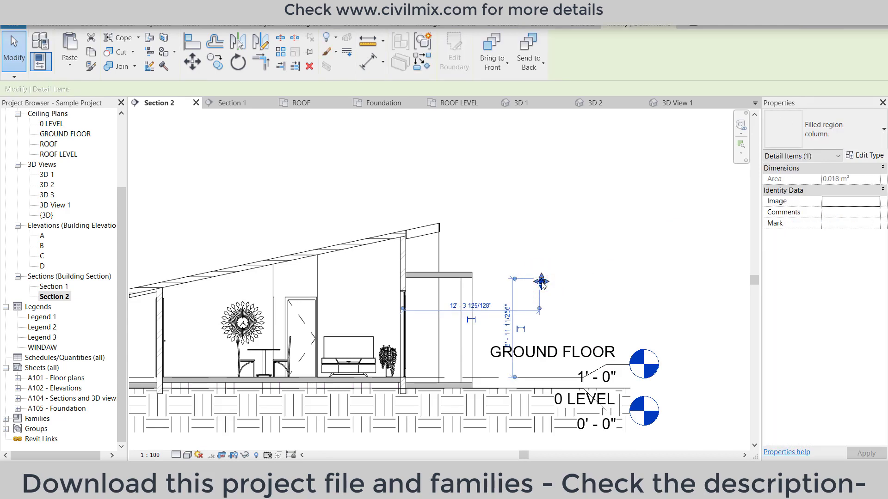
key("Escape")
- Show Section 2's crop region and drag it left over the house
scroll(512, 280, "down", 2)
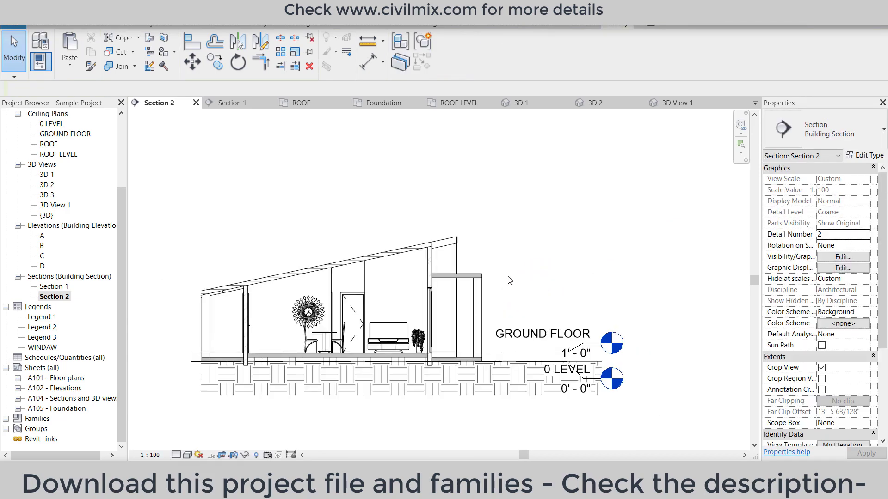
scroll(512, 279, "down", 2)
scroll(512, 280, "down", 1)
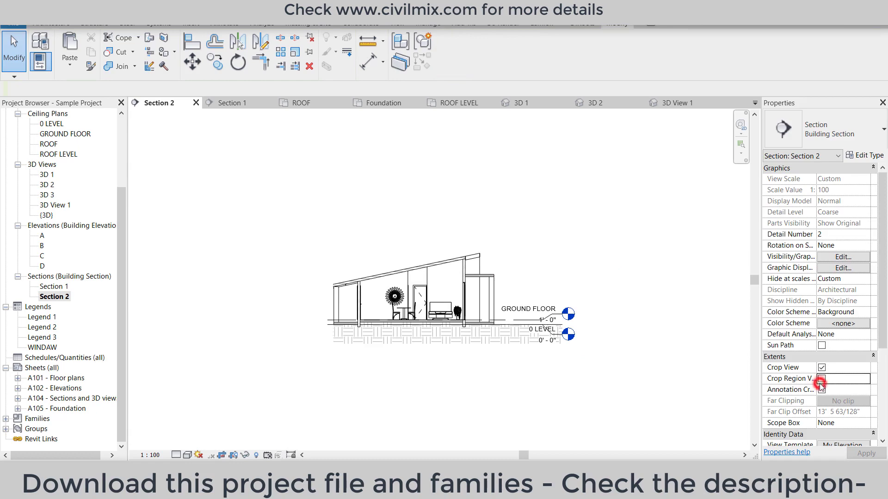
left_click(821, 380)
left_click(508, 191)
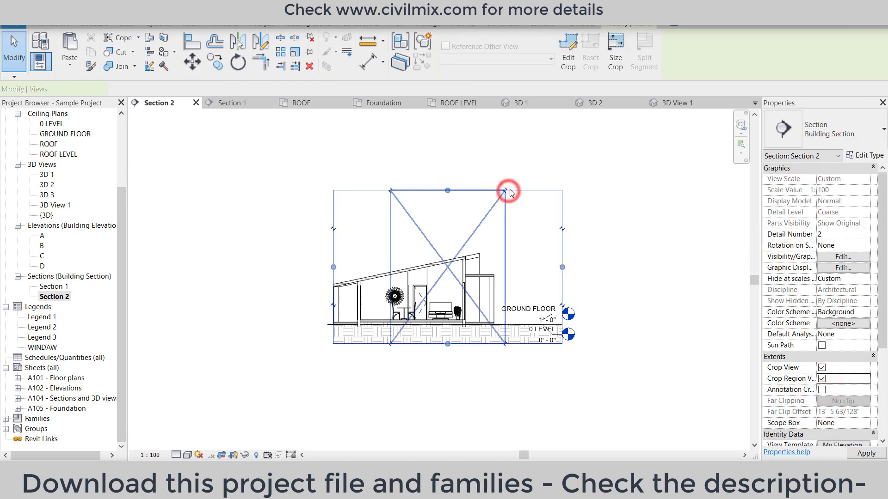
left_click_drag(501, 191, 473, 189)
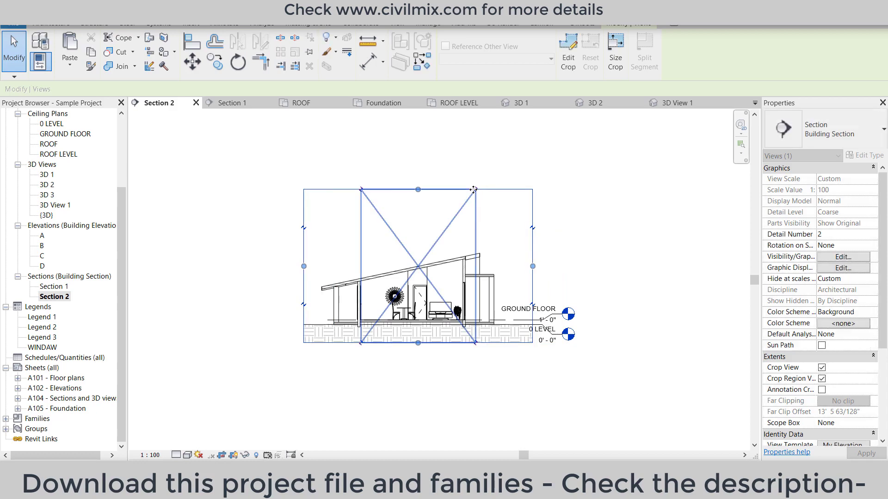
left_click(487, 157)
- Hide the crop frame and add a 6'-11" floor-to-roof dimension left of the first post
left_click(823, 380)
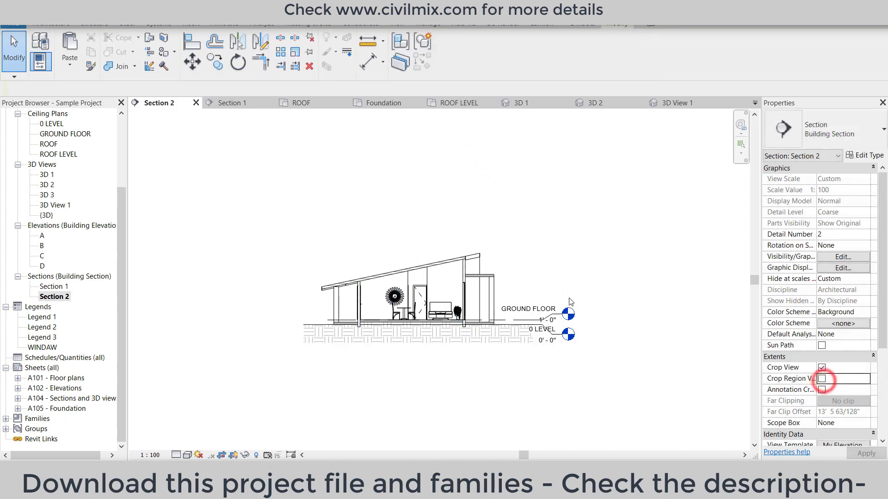
key("d")
key("i")
scroll(325, 323, "up", 2)
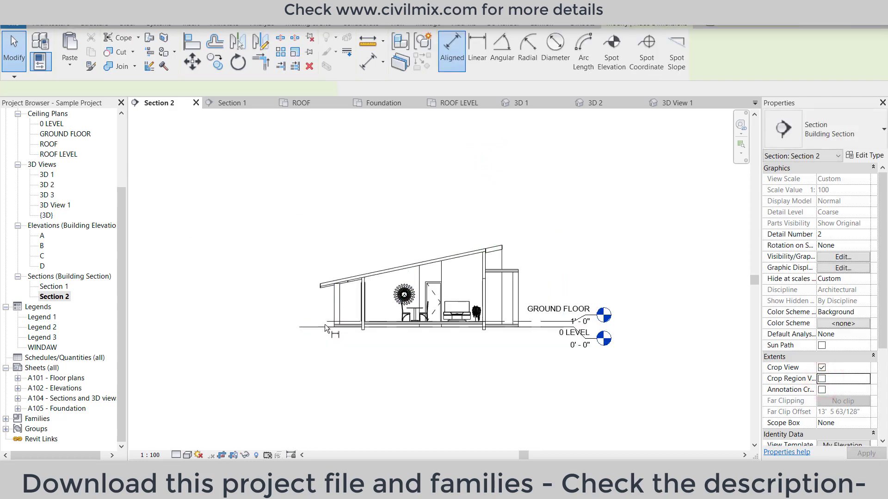
scroll(324, 324, "up", 3)
left_click(377, 318)
left_click(354, 219)
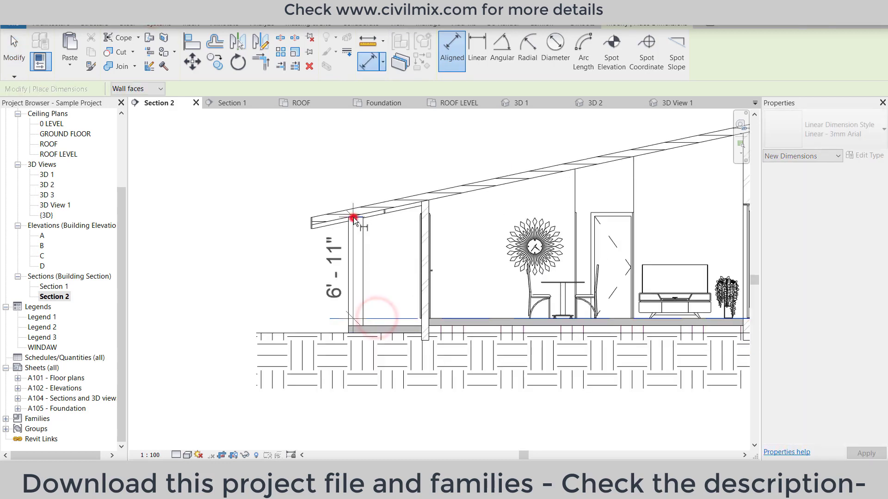
left_click(292, 193)
scroll(323, 259, "down", 2)
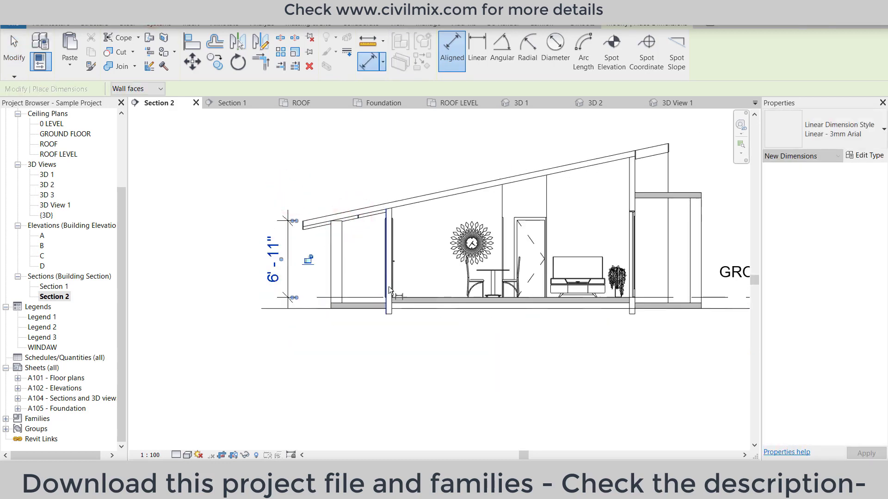
scroll(379, 296, "up", 3)
- Add the 8'-0" post dimension and the 12'-9 1/2" dimension at the tall post
left_click(368, 307)
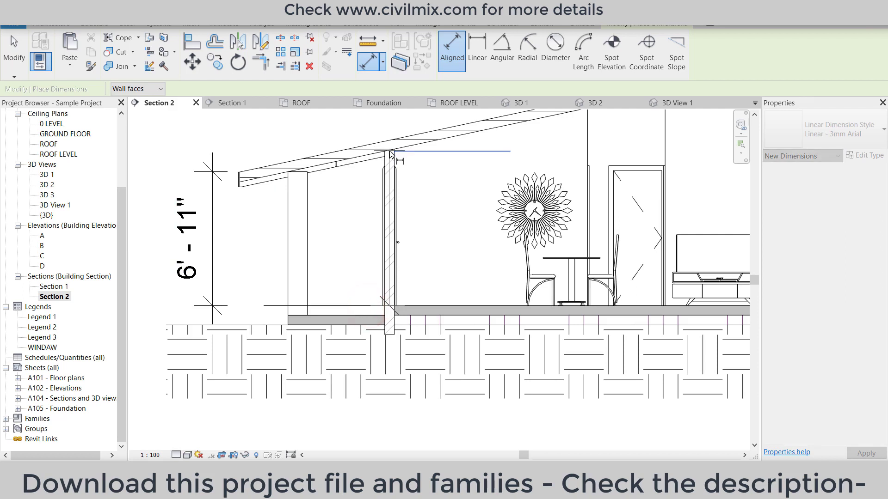
left_click(390, 151)
left_click(351, 130)
middle_click_drag(281, 161, 260, 176)
scroll(301, 254, "down", 1)
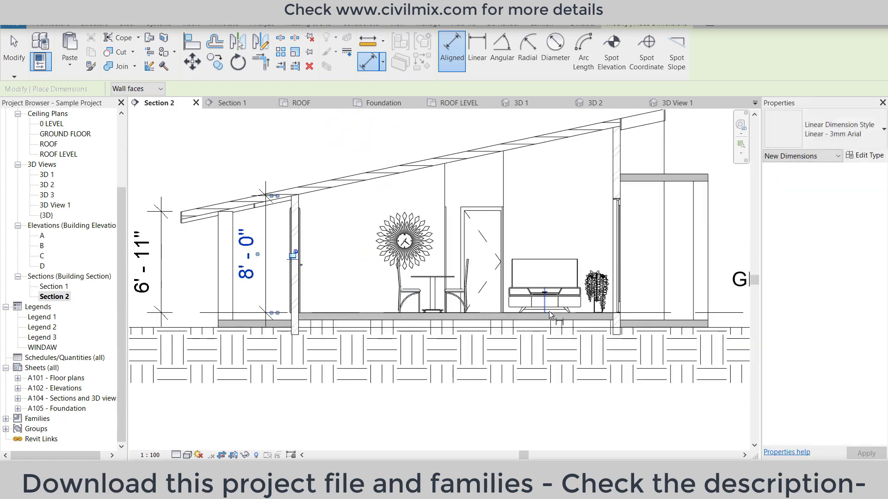
left_click(526, 313)
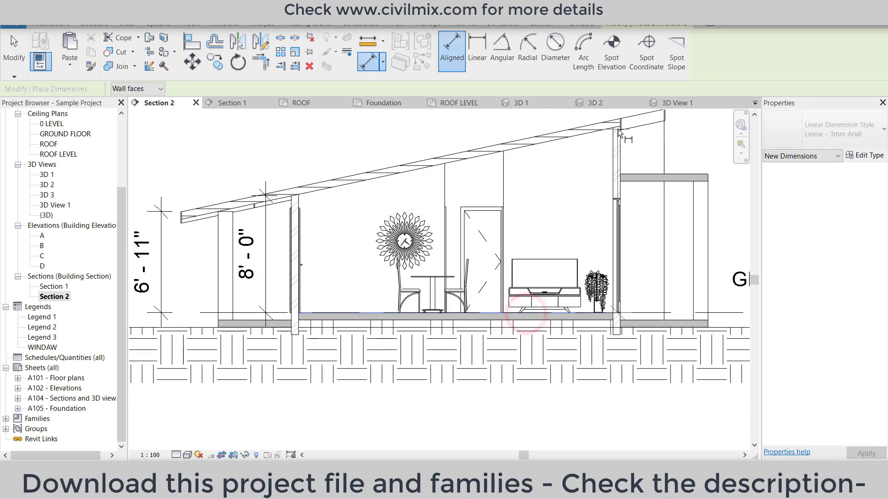
scroll(598, 145, "down", 2)
scroll(612, 136, "up", 2)
scroll(610, 136, "up", 1)
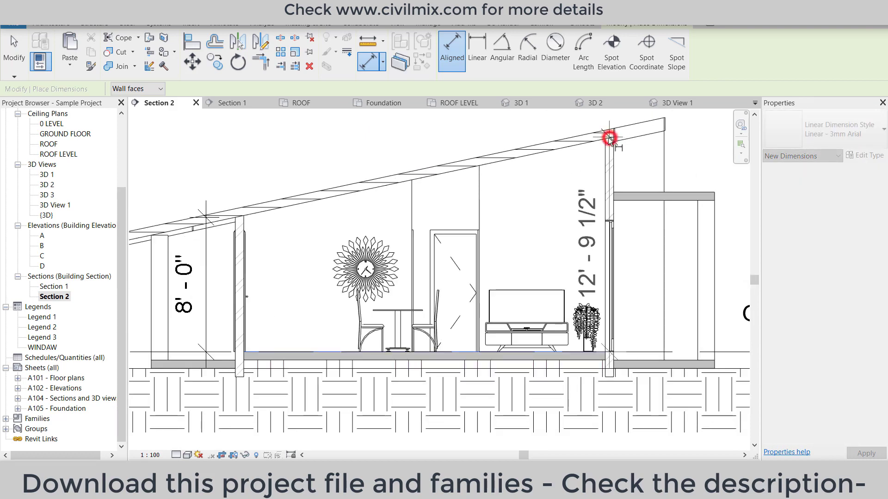
left_click(609, 138)
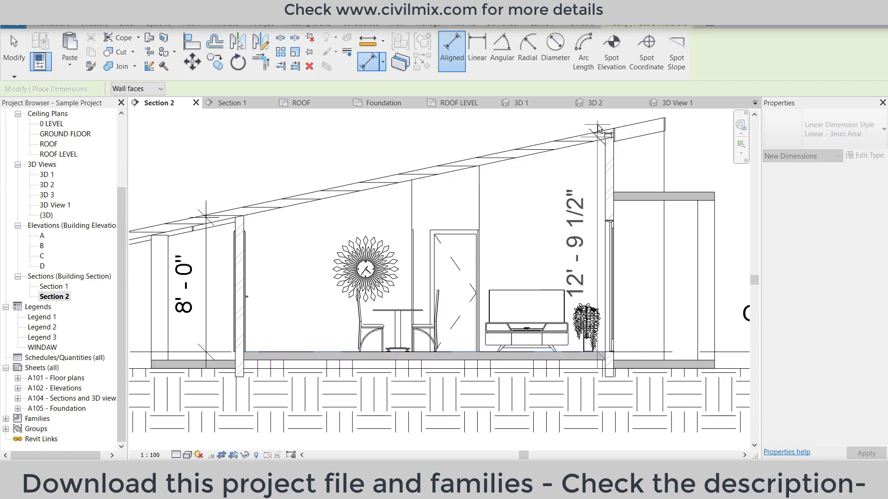
scroll(598, 130, "down", 2)
- Add the 9'-0" dimension to the top of the right slab and end the tool
left_click(658, 301)
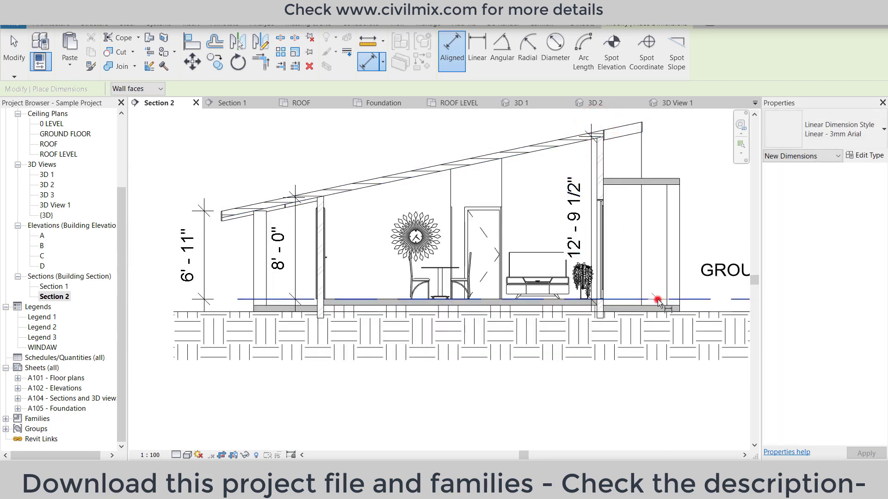
left_click(676, 182)
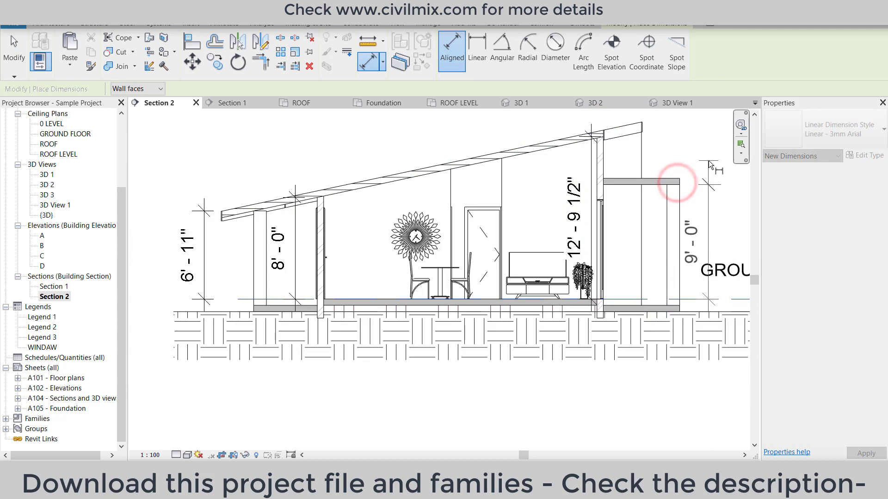
left_click(710, 165)
scroll(602, 169, "down", 1)
right_click(211, 279)
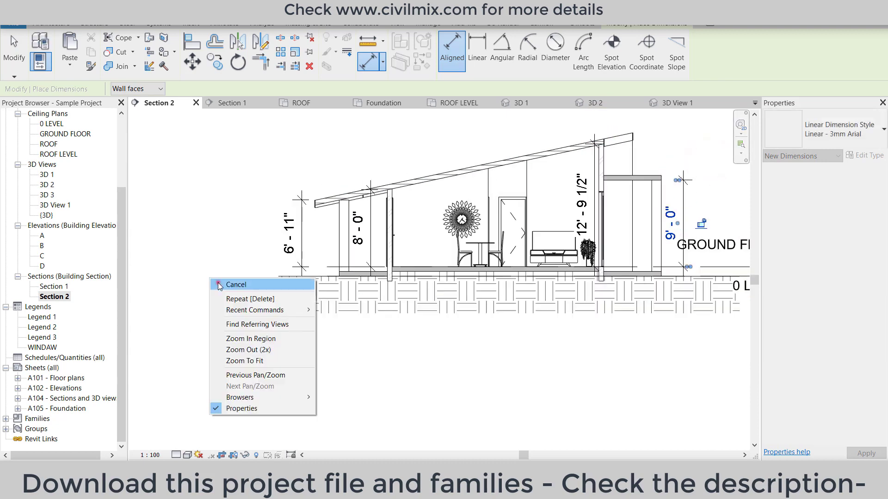
left_click(219, 285)
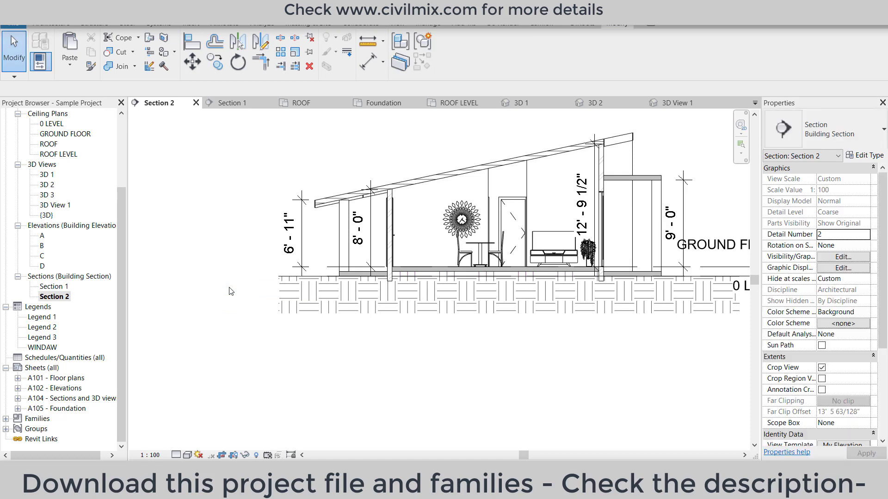
- Set the Project Units length format to round to the nearest 1"
key("u")
key("n")
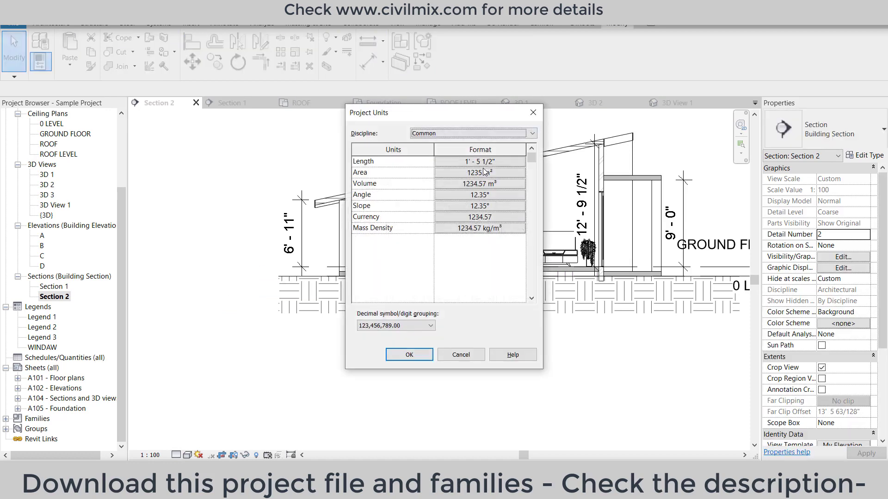
left_click(479, 161)
left_click(406, 209)
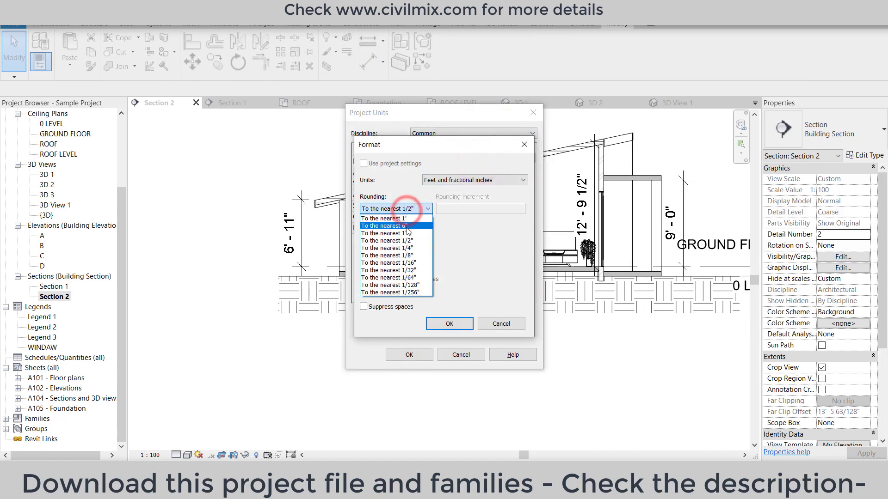
left_click(407, 233)
left_click(436, 322)
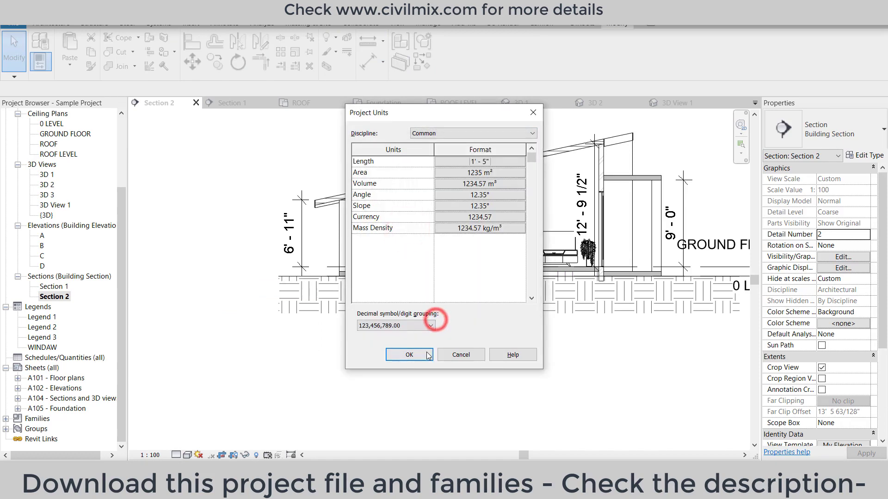
left_click(422, 355)
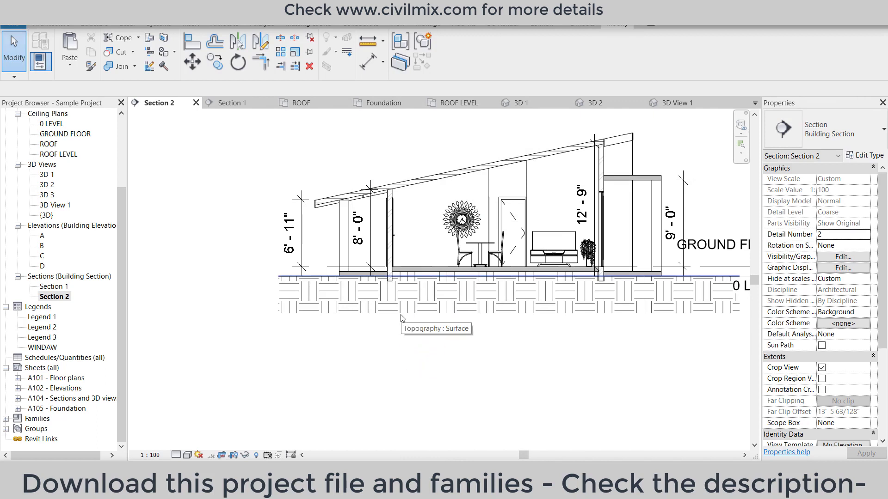
- Stretch the 6'-11" dimension to the floor and back, then open Section 1
scroll(346, 282, "up", 2)
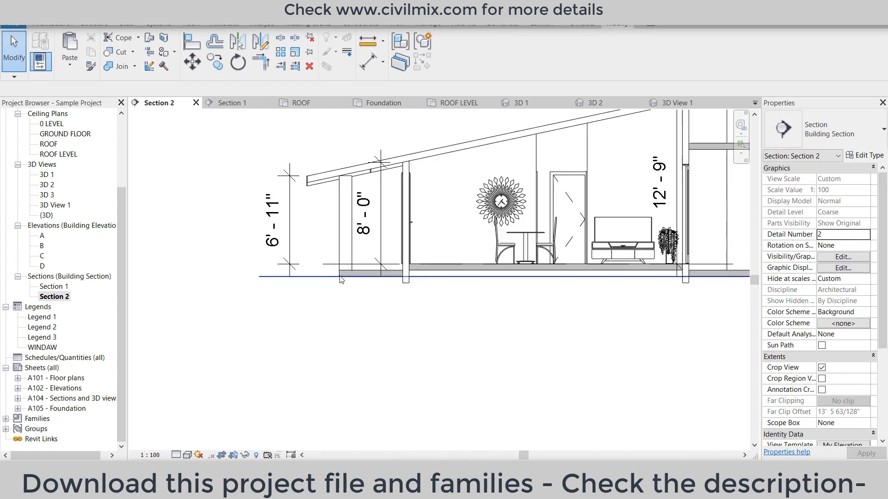
left_click(293, 229)
left_click_drag(295, 263, 355, 276)
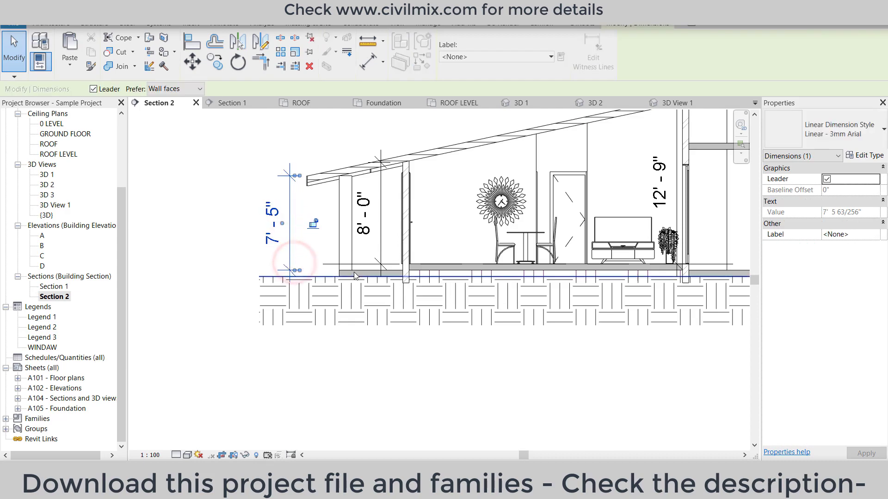
left_click(236, 243)
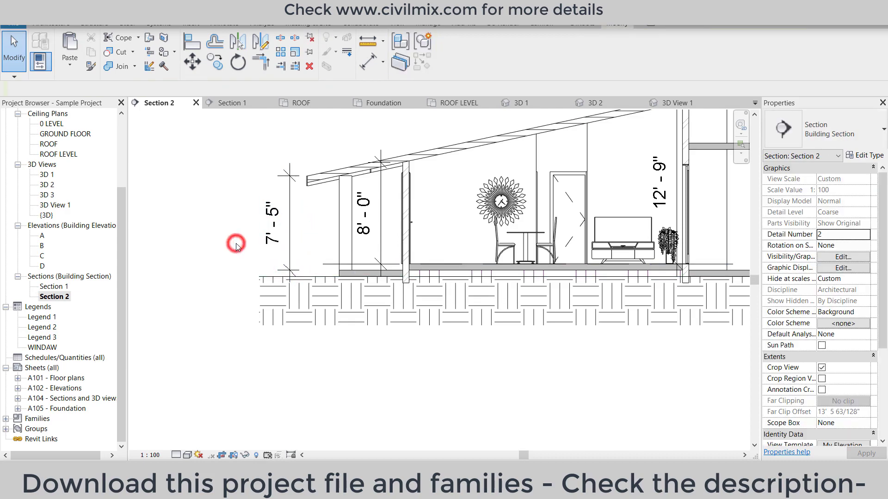
left_click(292, 253)
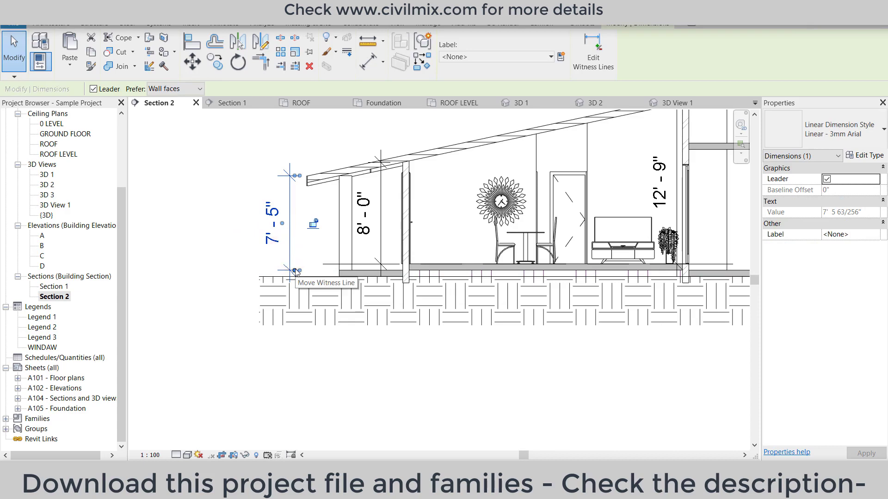
left_click_drag(295, 268, 294, 264)
left_click(246, 259)
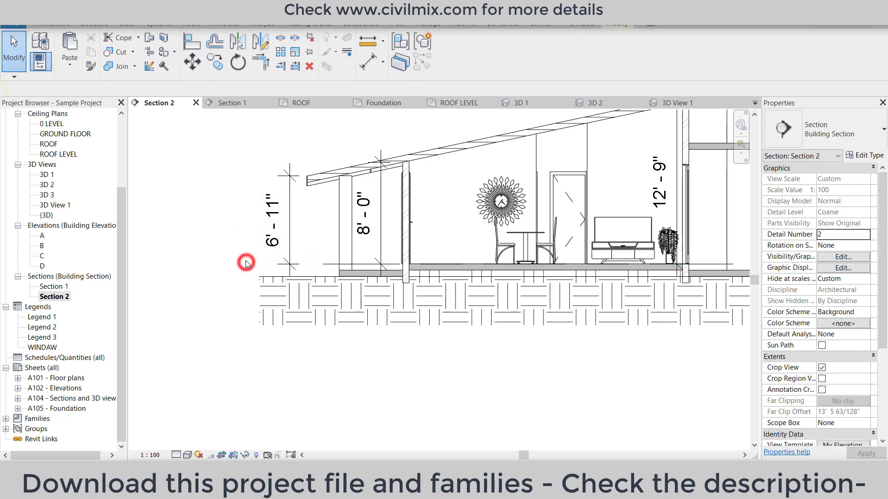
scroll(247, 257, "down", 2)
double_click(54, 287)
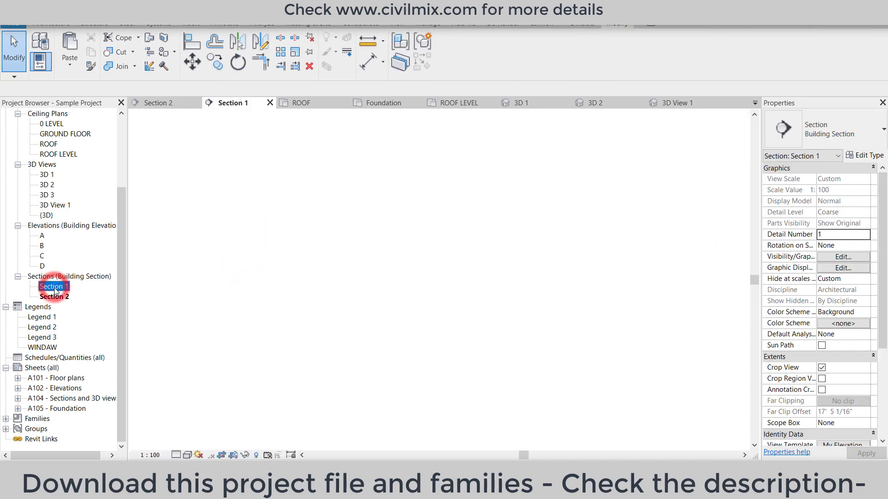
scroll(245, 275, "down", 1)
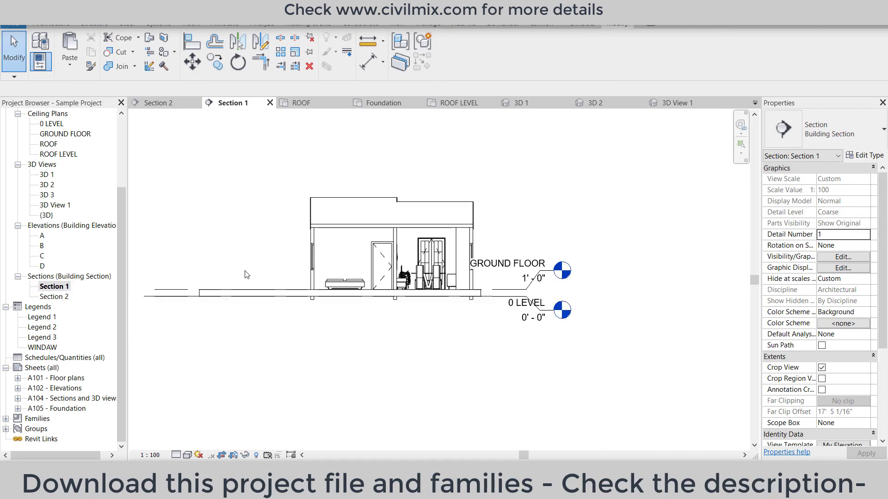
scroll(312, 302, "up", 2)
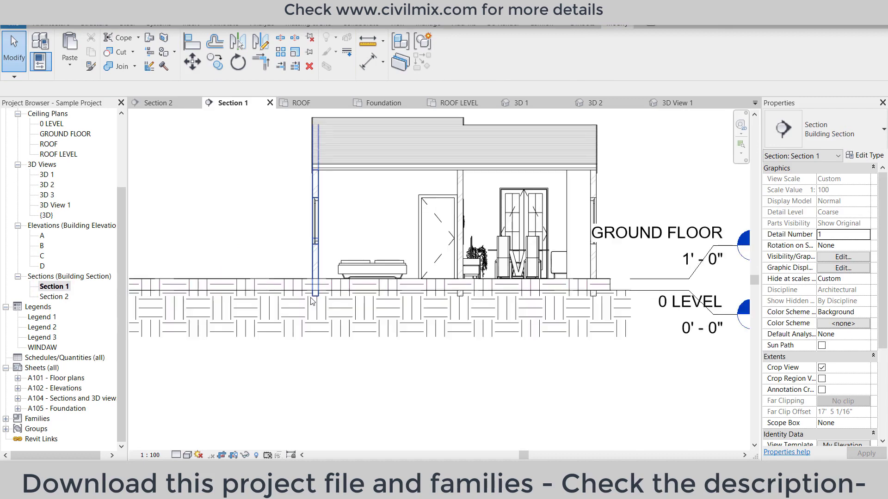
left_click(332, 290)
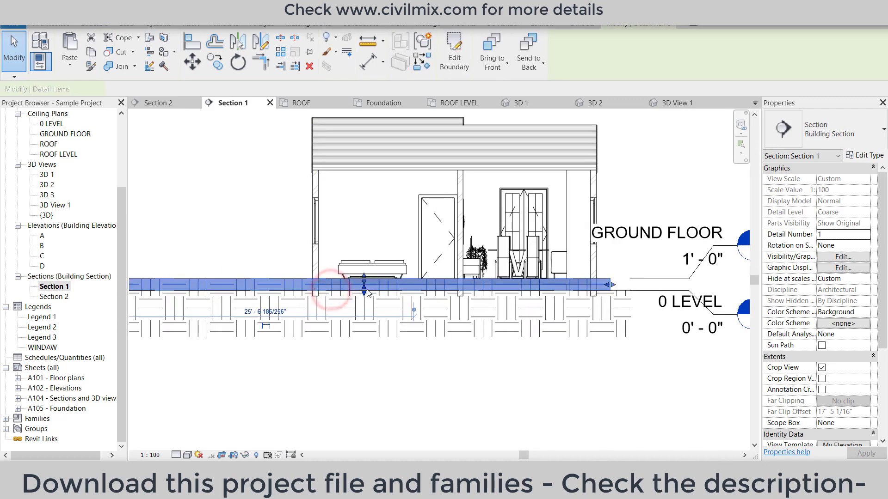
left_click(377, 359)
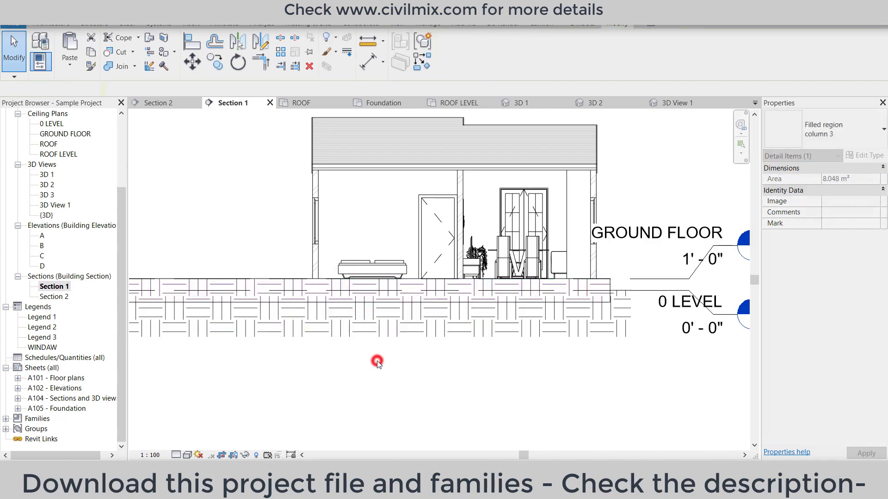
scroll(376, 358, "down", 2)
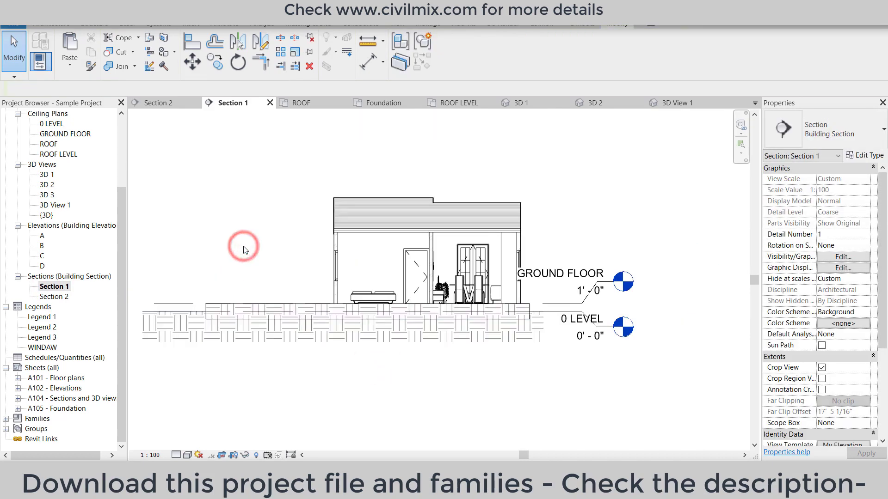
scroll(247, 251, "up", 2)
left_click(387, 317)
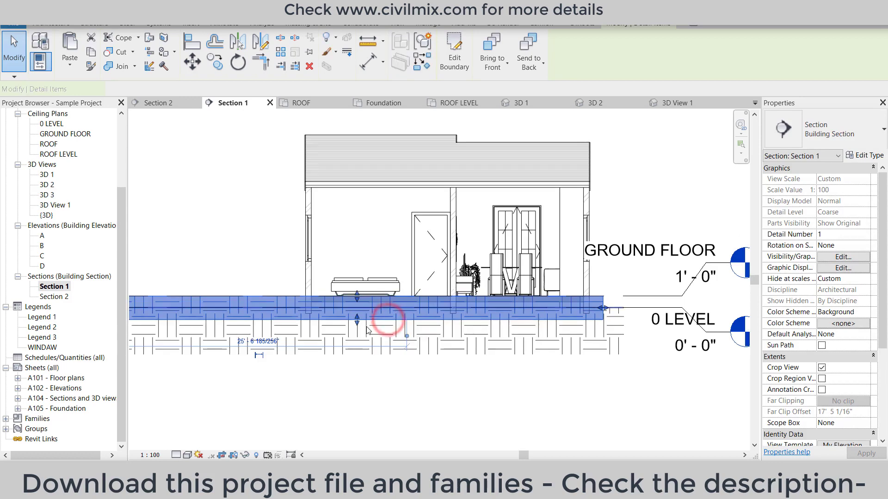
left_click(251, 250)
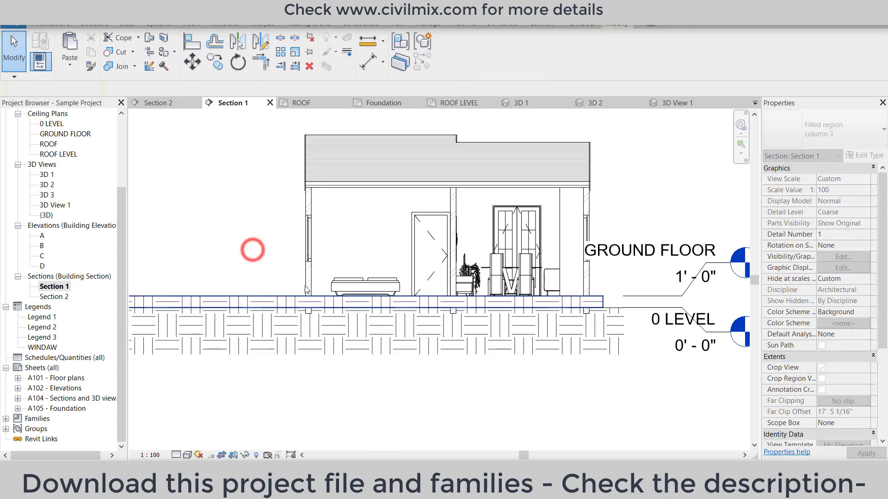
left_click(307, 313)
left_click(252, 256)
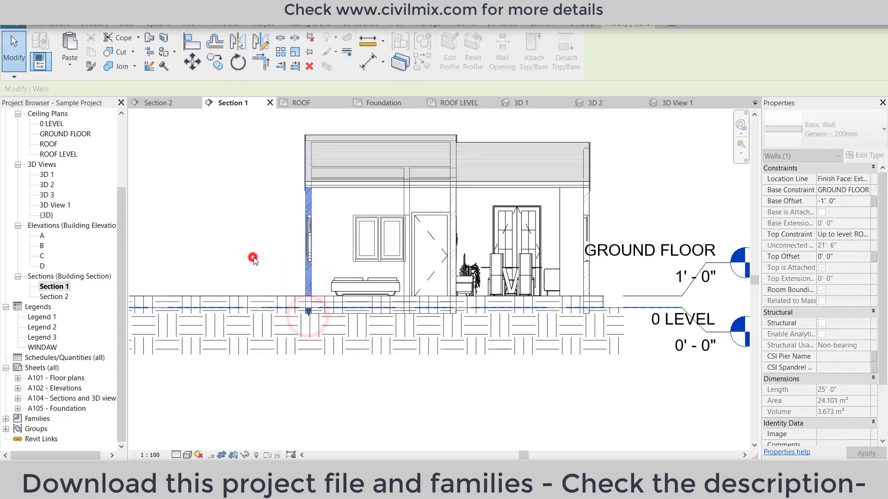
left_click(586, 273)
left_click(586, 319)
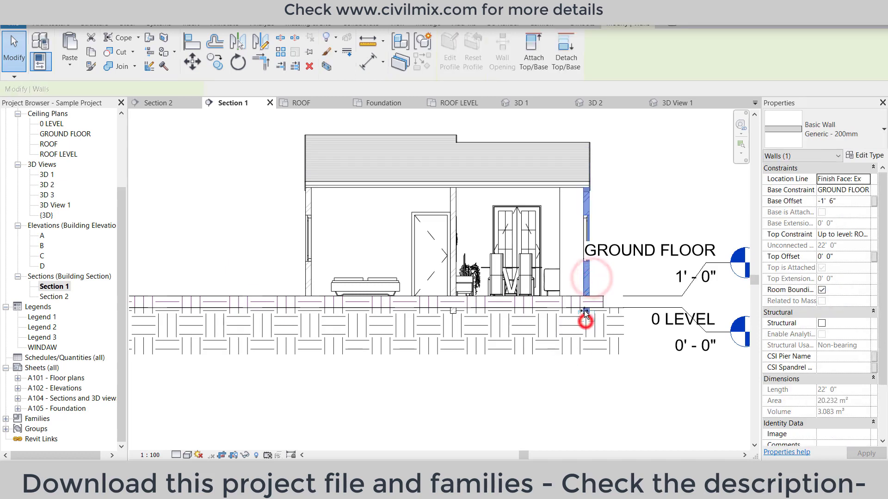
left_click(258, 232)
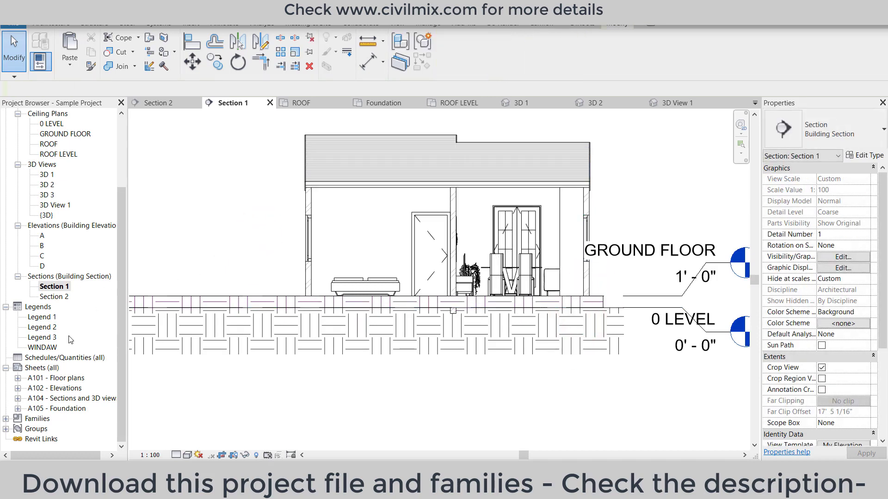
- Open sheet A104 and move the Section 2 viewport into line below Section 1
double_click(54, 400)
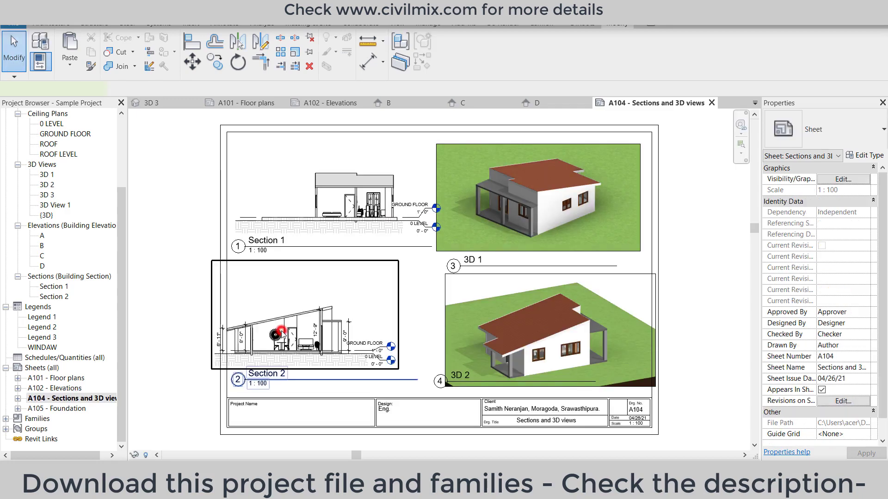
left_click_drag(281, 333, 343, 308)
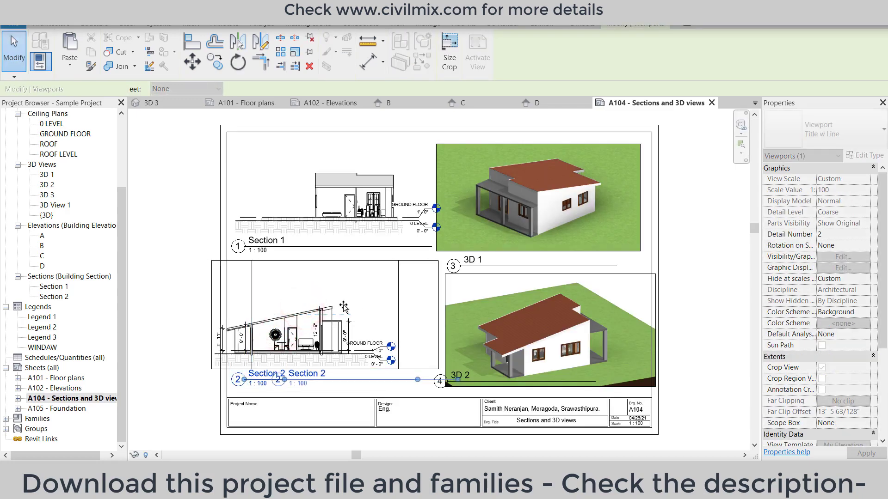
left_click_drag(333, 299, 317, 302)
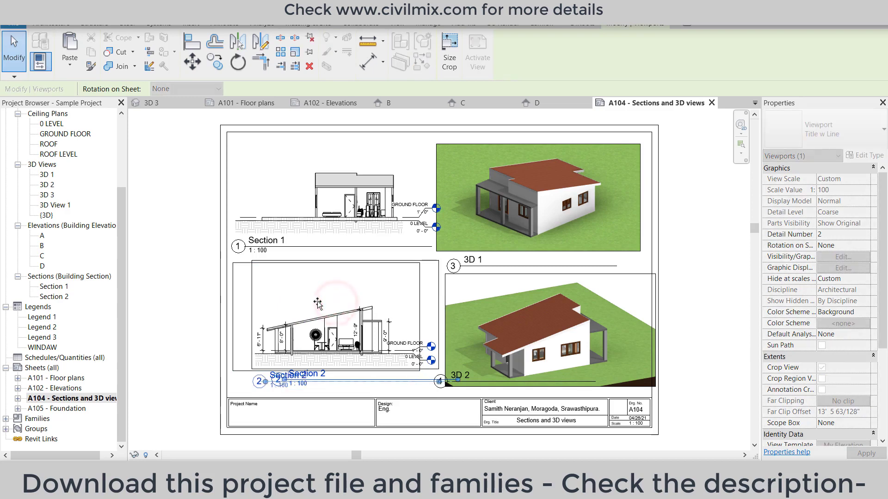
left_click(165, 365)
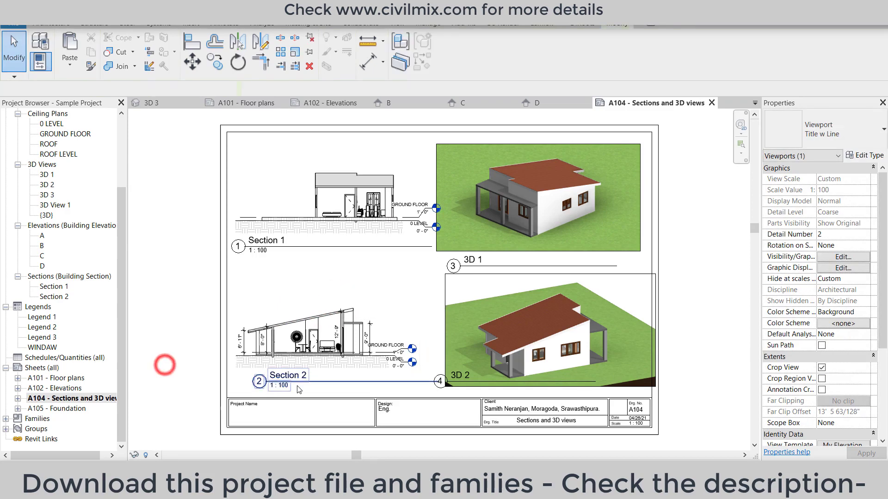
mouse_move(317, 377)
left_mouse_down()
mouse_move(304, 379)
mouse_move(301, 361)
left_mouse_up()
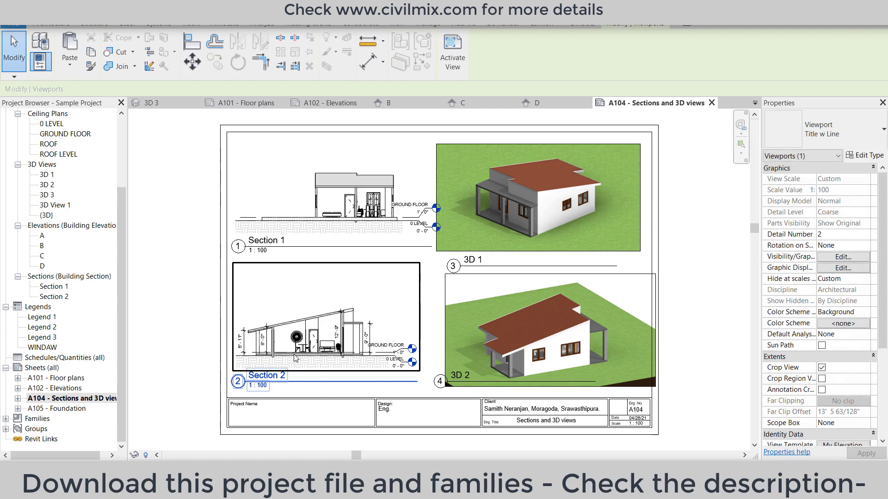
- Select the Section 1 viewport, then activate and deactivate its view
left_click(317, 229)
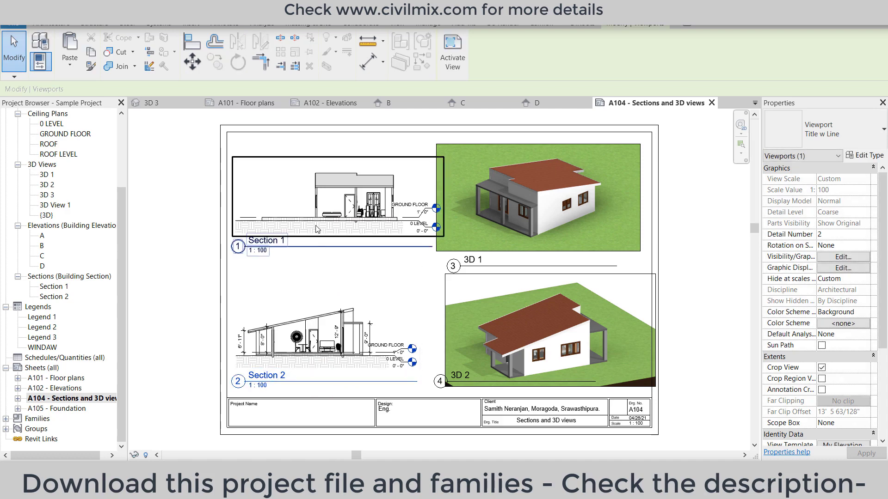
left_click(318, 232)
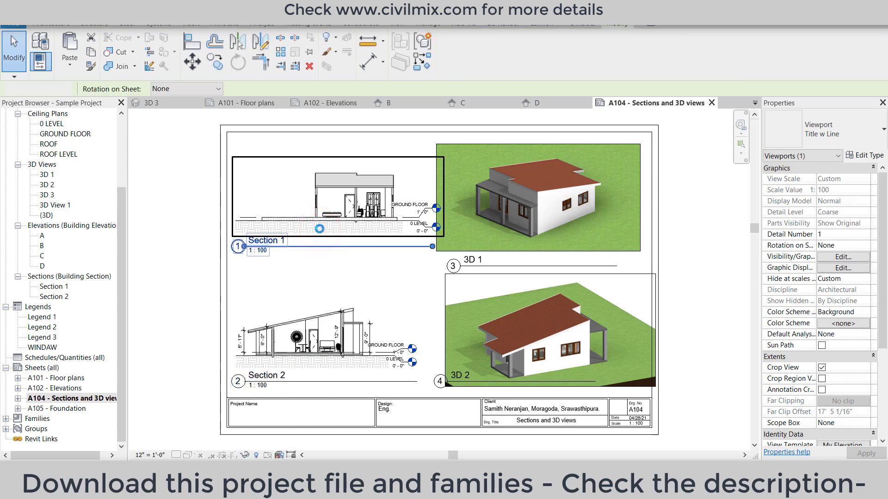
double_click(318, 228)
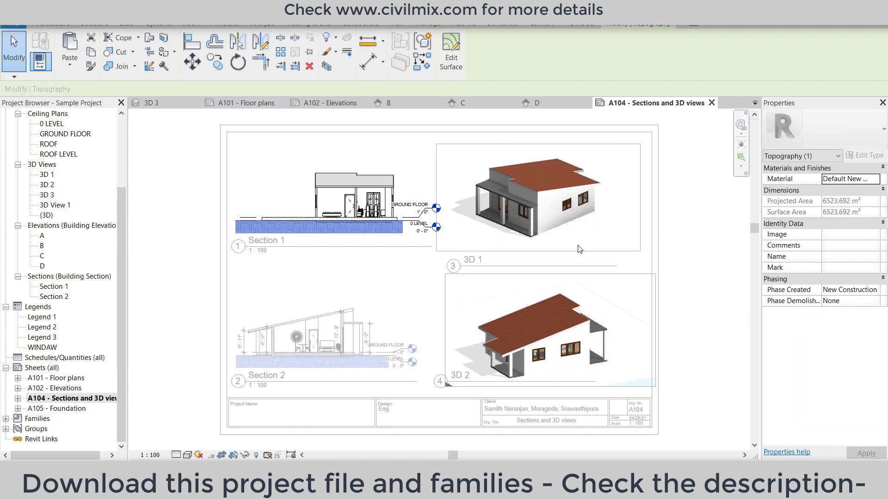
double_click(277, 185)
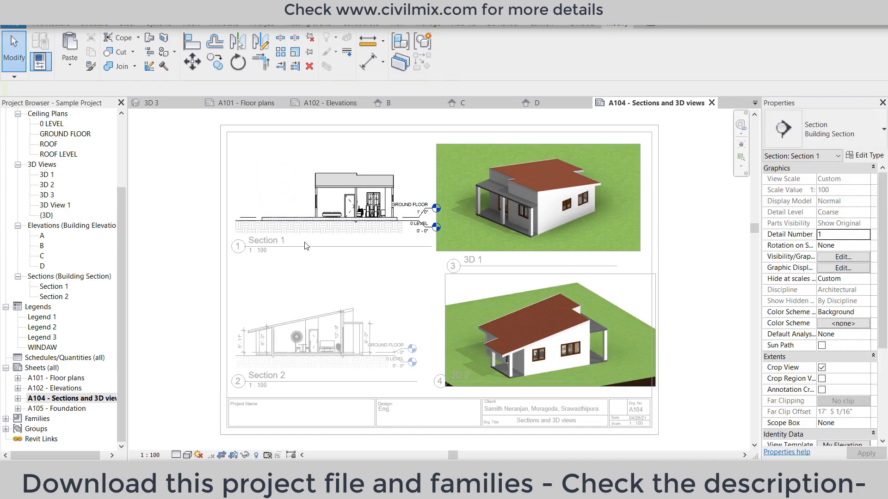
- Make Section 1's crop region visible and drag it in from the left
left_click(821, 380)
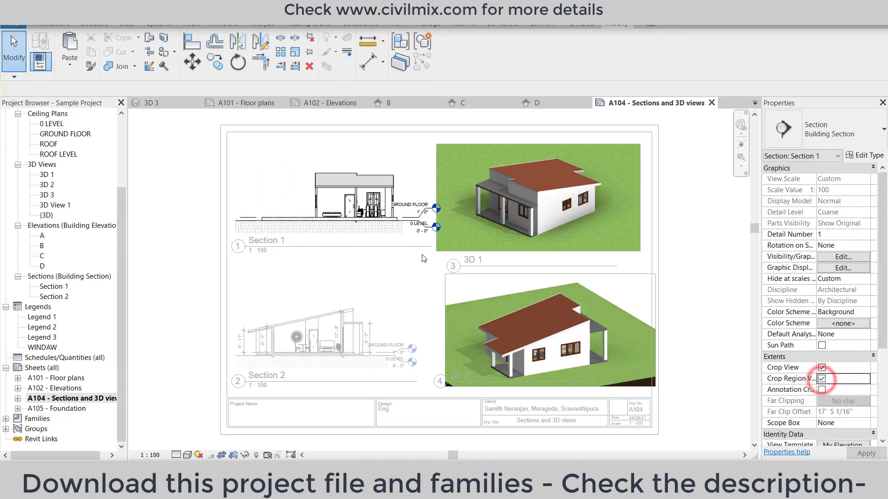
left_click(370, 161)
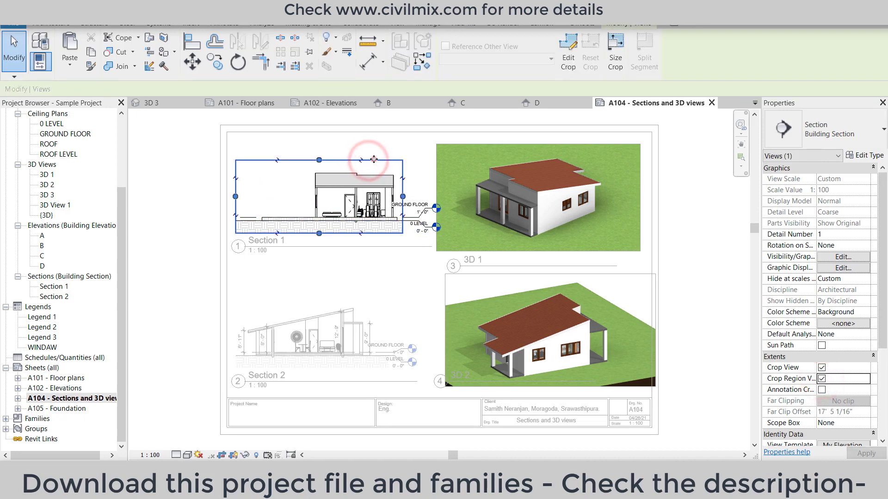
mouse_move(370, 162)
left_mouse_down()
mouse_move(432, 161)
mouse_move(418, 161)
left_mouse_up()
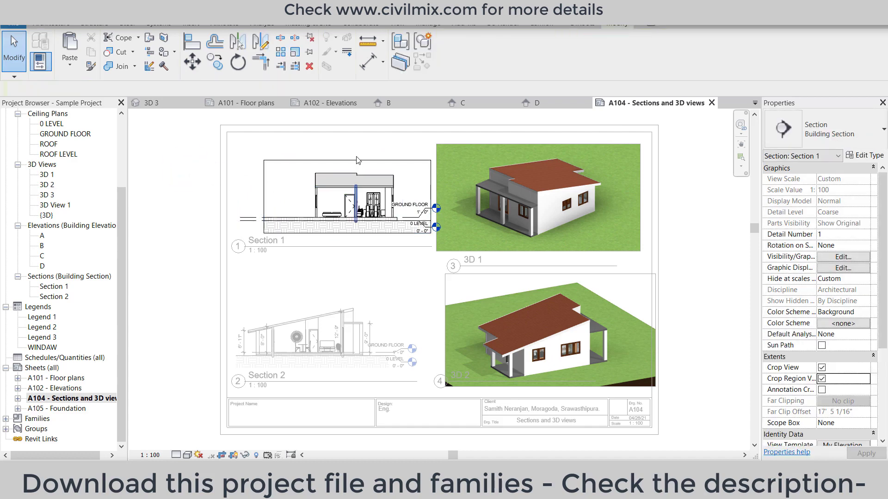
left_click(249, 216)
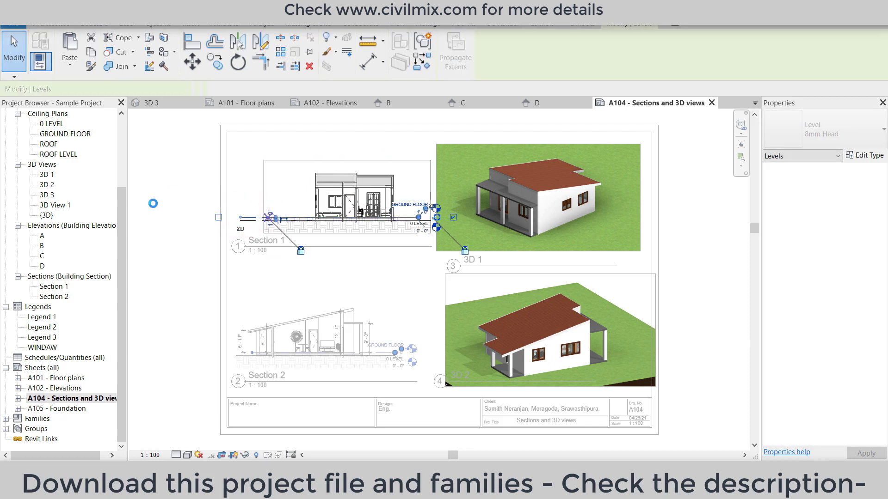
- Inside the Section 1 viewport, raise the wall's base beside the door up to a -1'0" offset
double_click(309, 207)
scroll(347, 226, "up", 2)
scroll(352, 236, "up", 1)
scroll(355, 241, "up", 1)
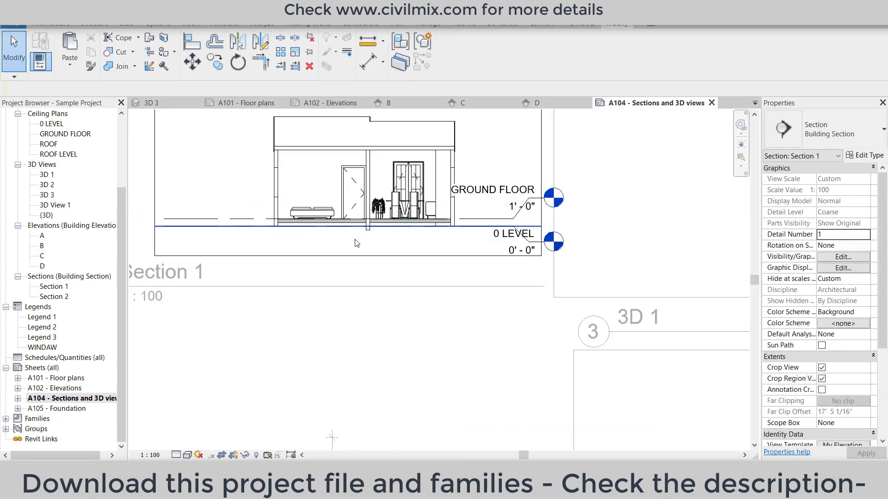
left_click(355, 240)
scroll(368, 232, "up", 2)
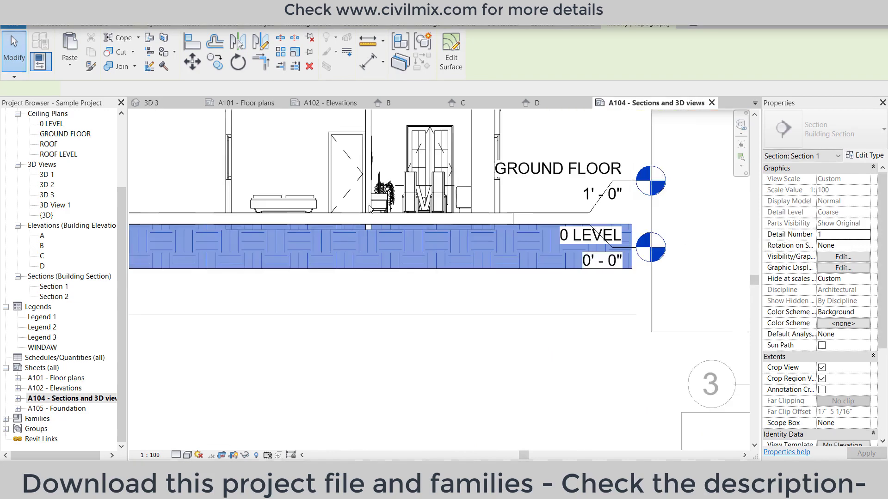
left_click(367, 197)
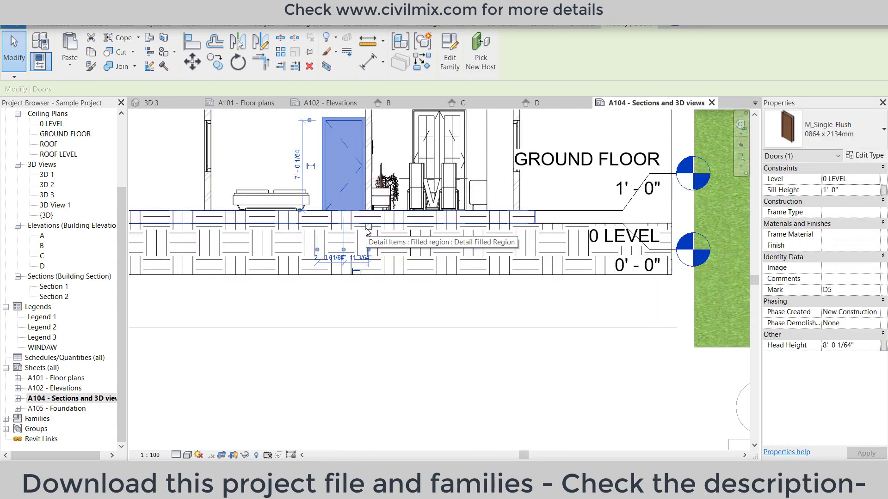
scroll(370, 198, "up", 2)
scroll(367, 195, "up", 1)
left_click(365, 190)
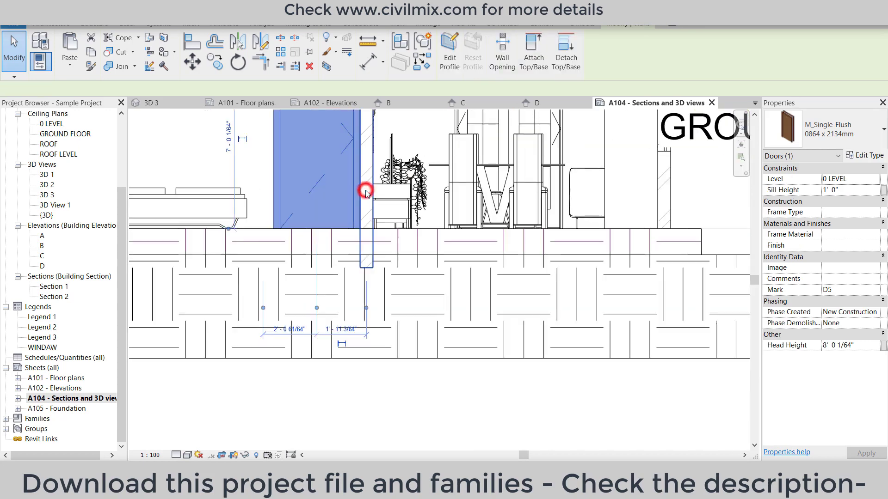
left_click_drag(365, 257, 365, 255)
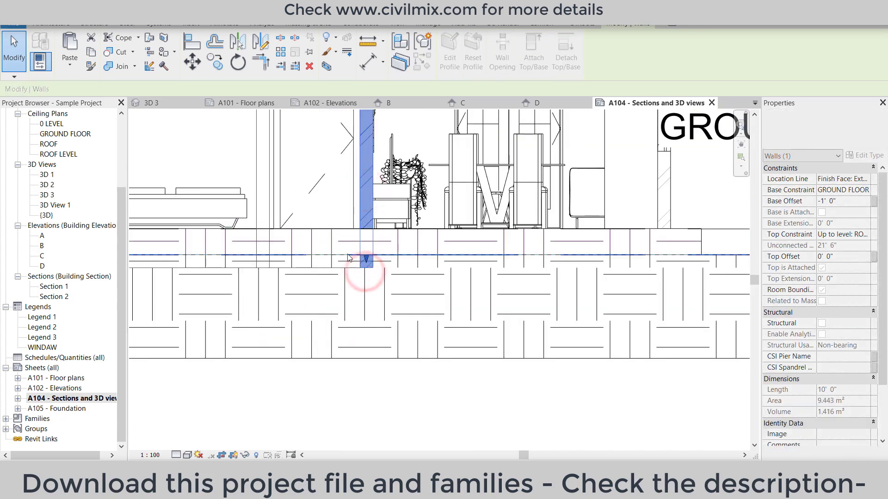
- Shift the Section 1 crop region boundary further to the left
scroll(366, 257, "down", 2)
scroll(373, 247, "down", 2)
left_click(213, 203)
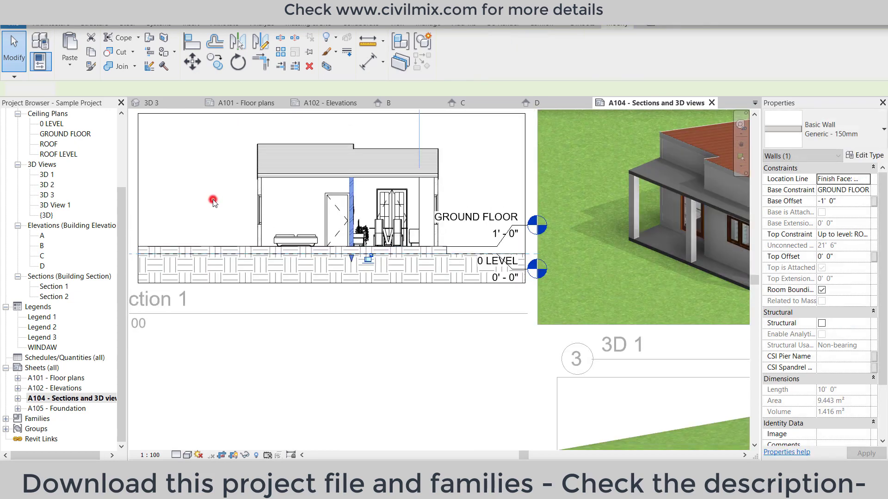
scroll(360, 250, "down", 2)
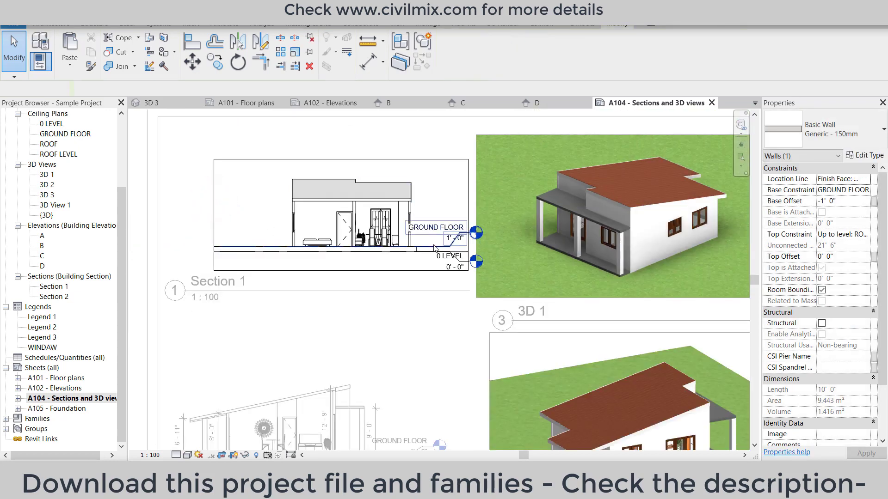
left_click(390, 139)
left_click(391, 159)
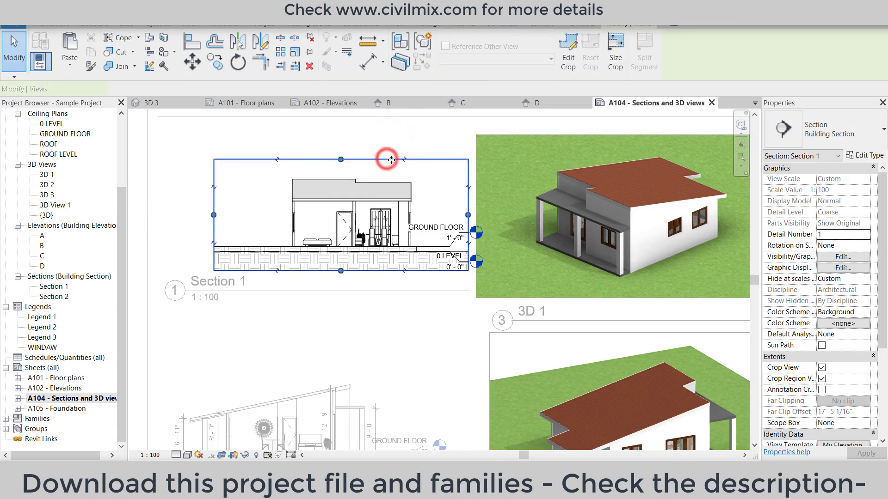
left_click_drag(354, 164, 339, 160)
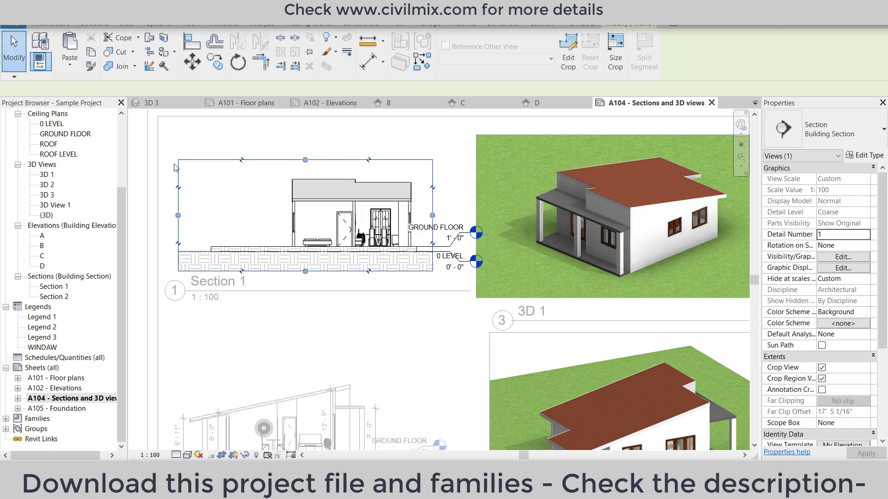
- Deactivate Section 1 and move its viewport left on sheet A104
double_click(171, 140)
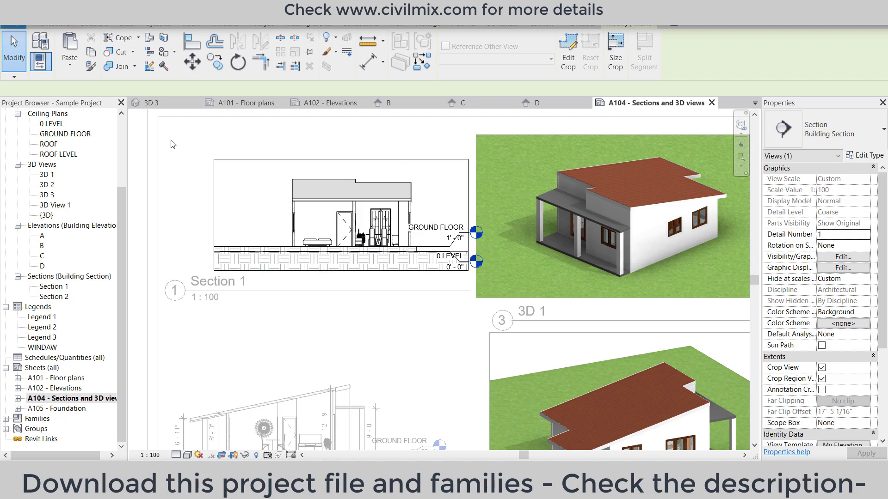
left_click(280, 161)
left_click_drag(283, 158, 249, 156)
- Slide the Section 1 viewport title to the right
scroll(384, 181, "down", 1)
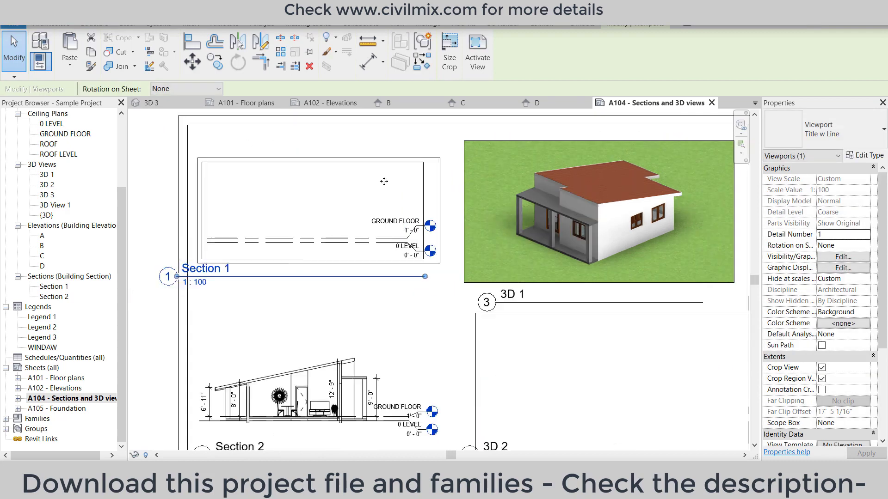
scroll(384, 181, "down", 1)
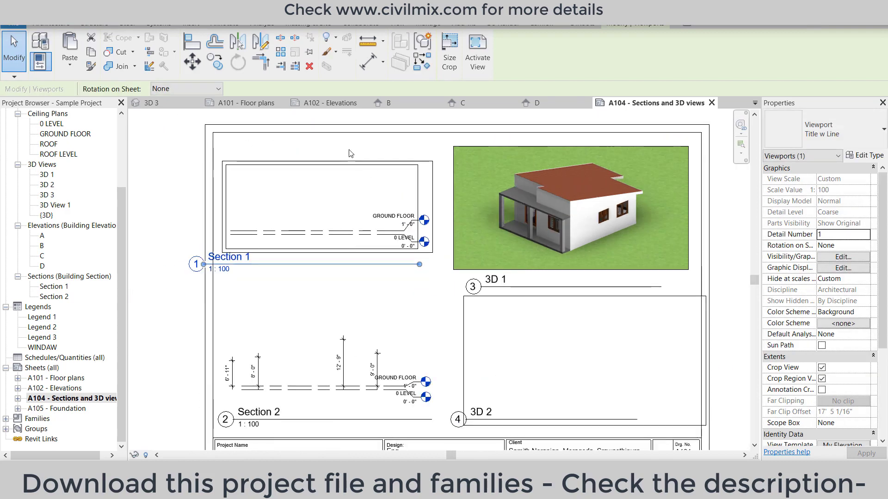
left_click(275, 267)
left_click(198, 259)
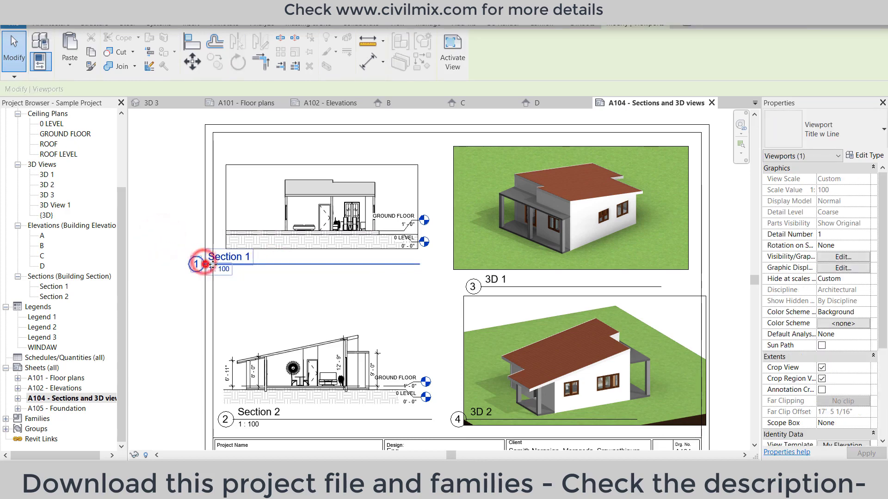
left_click_drag(206, 264, 233, 268)
left_click(159, 234)
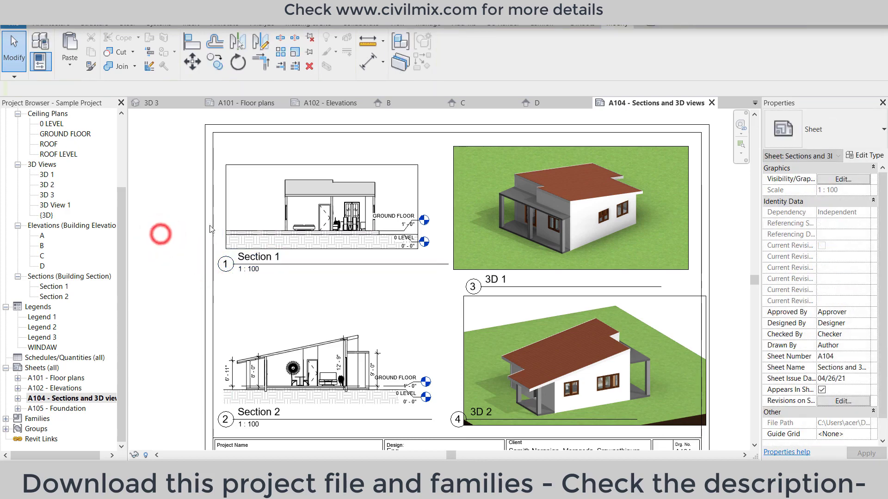
- Reposition the 3D 1 and 3D 2 viewports on sheet A104
left_click(400, 264)
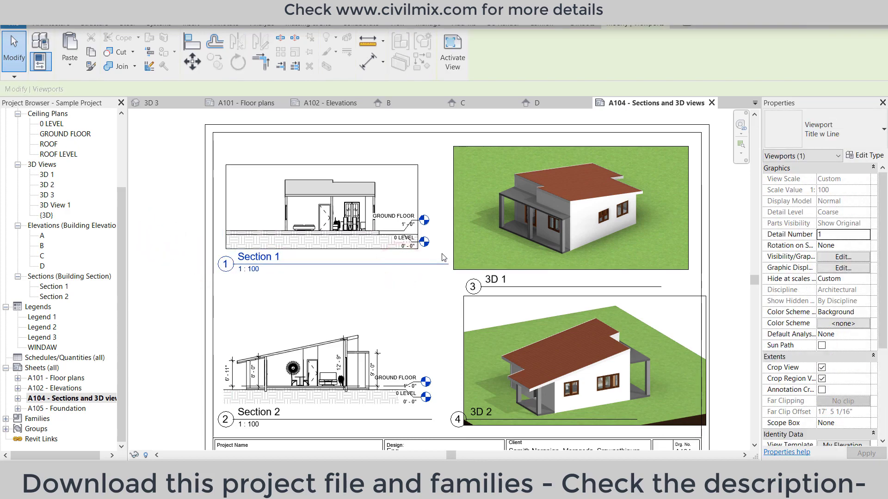
scroll(413, 259, "down", 1)
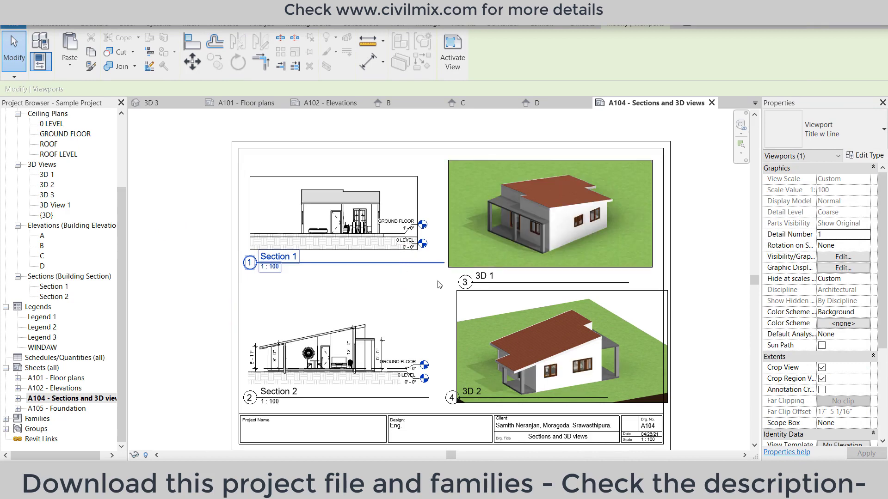
left_click(483, 282)
left_click(484, 263)
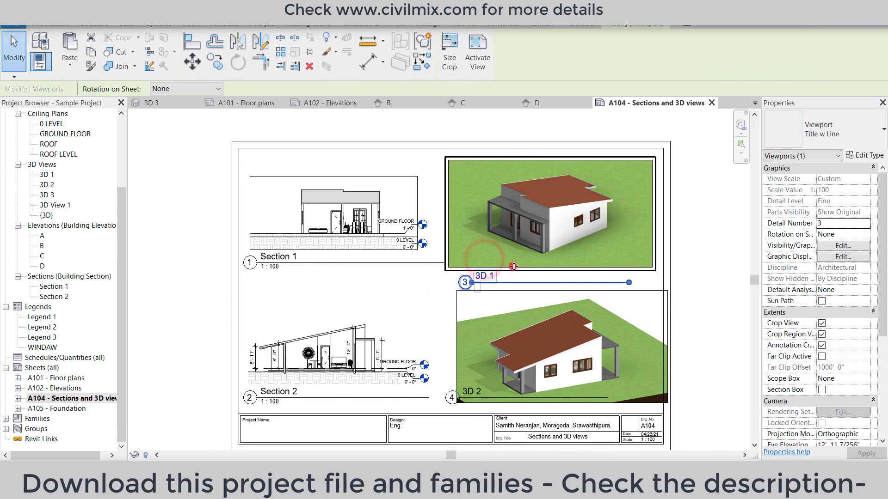
left_click_drag(518, 251, 505, 301)
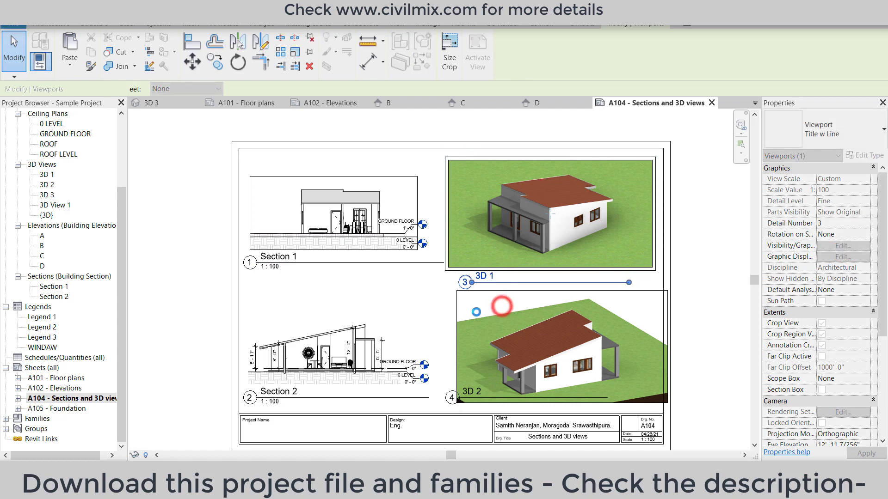
mouse_move(457, 317)
left_mouse_down()
mouse_move(437, 317)
mouse_move(456, 320)
mouse_move(449, 321)
left_mouse_up()
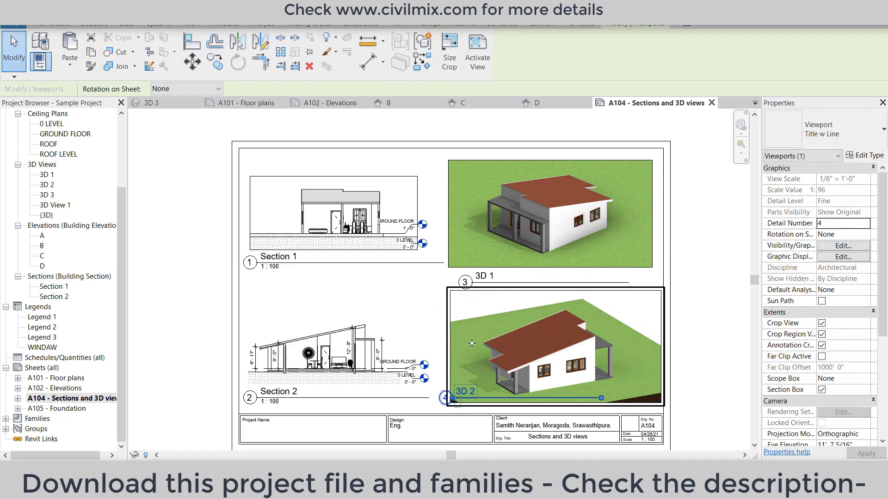
middle_click_drag(474, 347, 443, 281)
- Place the 3D 1 and 3D 2 viewport titles just beneath their views
left_click(412, 388)
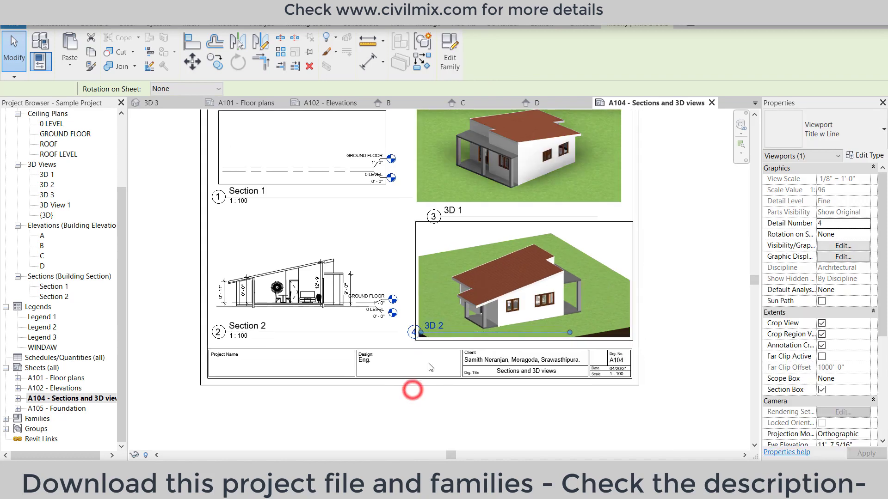
left_click(471, 215)
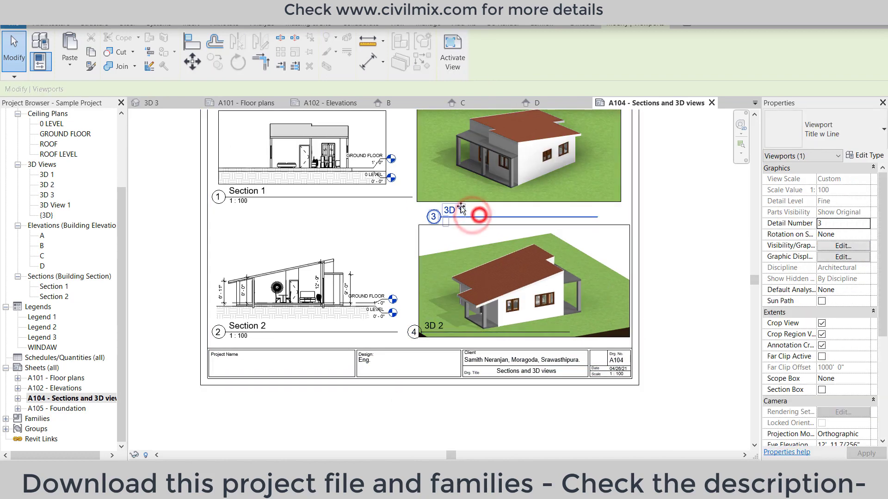
left_click_drag(470, 213, 464, 214)
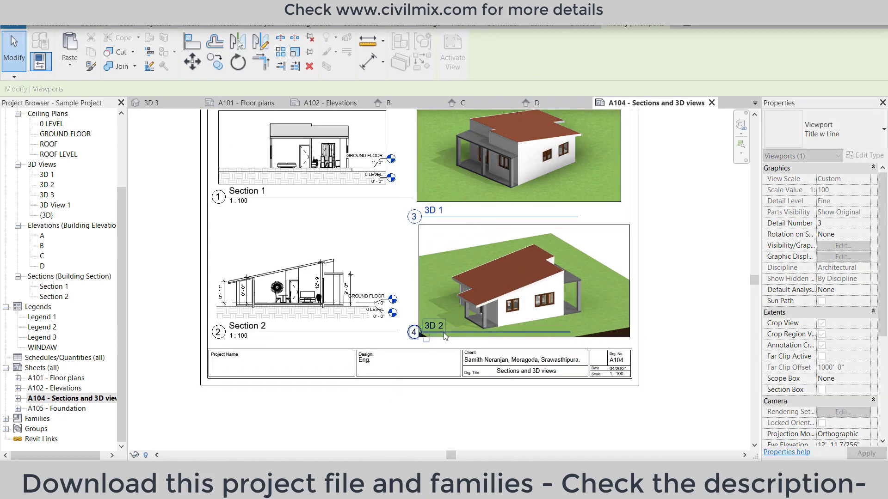
mouse_move(444, 330)
left_mouse_down()
mouse_move(452, 343)
mouse_move(451, 305)
left_mouse_up()
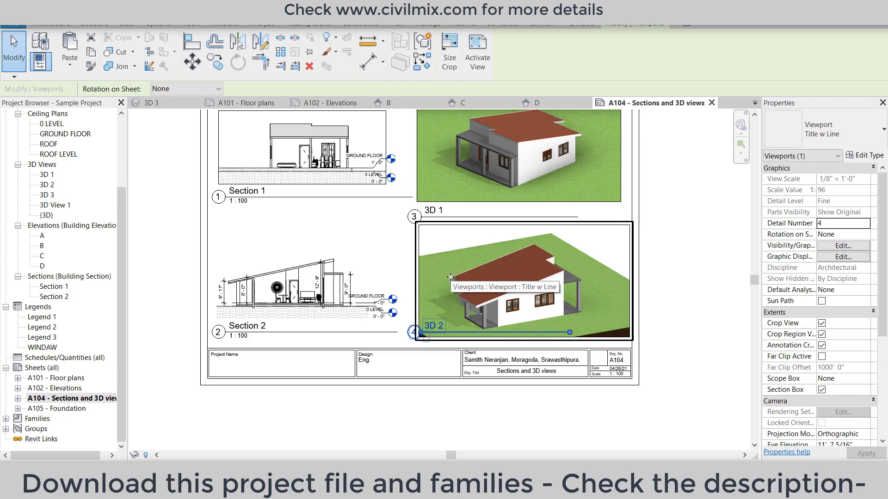
scroll(446, 221, "up", 2)
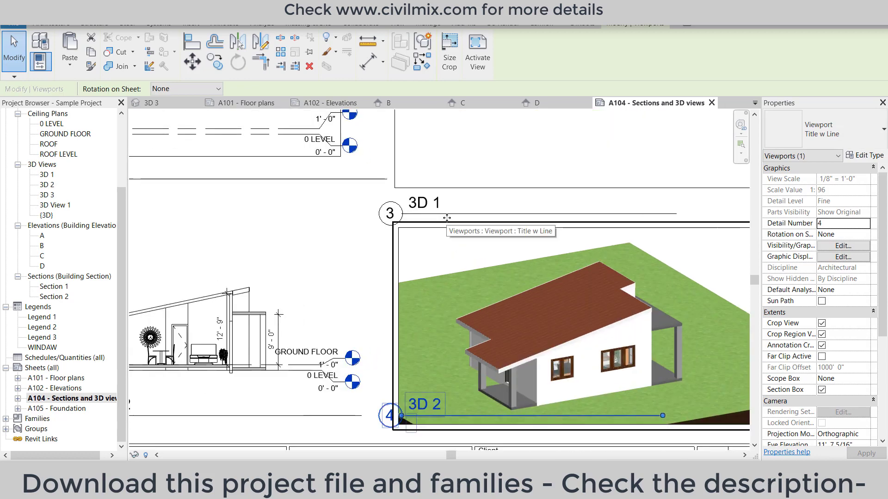
left_click(456, 214)
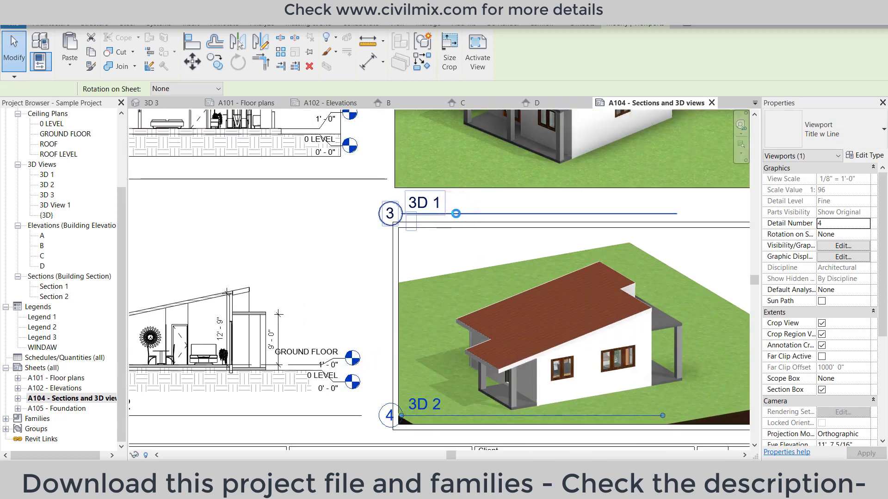
left_click_drag(456, 214, 456, 208)
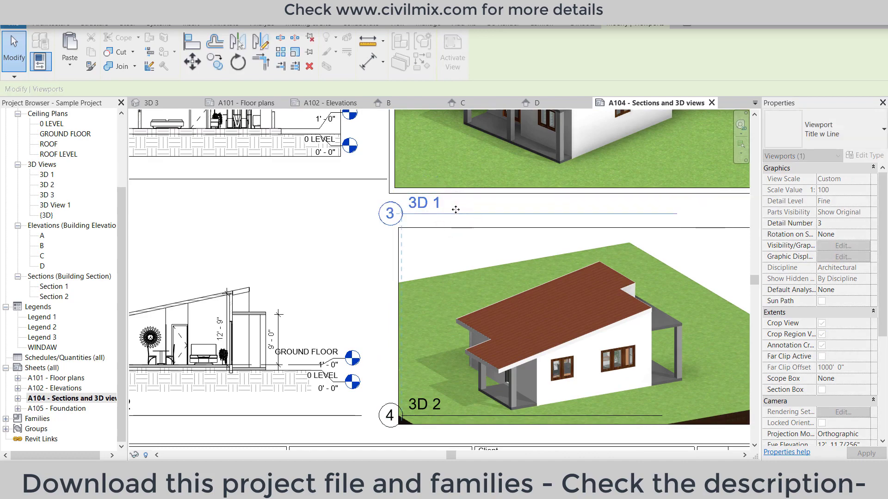
scroll(424, 229, "down", 3)
scroll(426, 233, "down", 1)
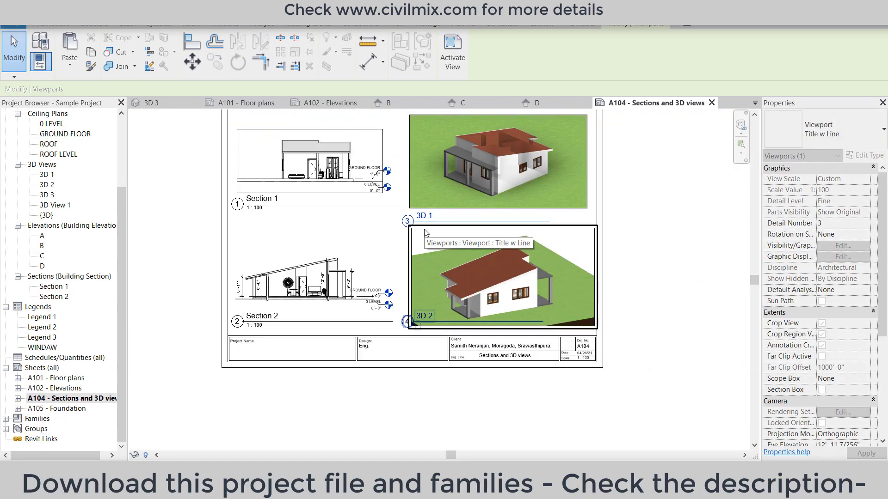
scroll(426, 233, "down", 1)
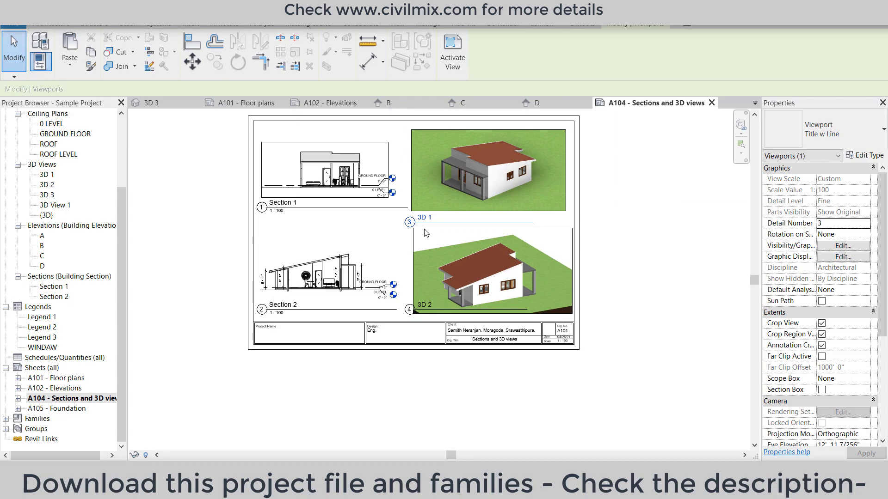
- Move the 3D 1 viewport up and left so it lines up with Section 1
left_click(422, 198)
double_click(426, 197)
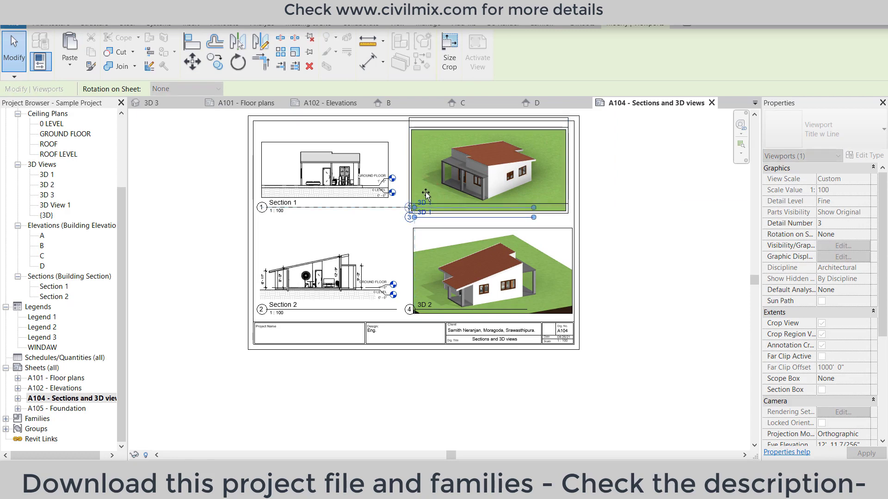
scroll(459, 120, "up", 5)
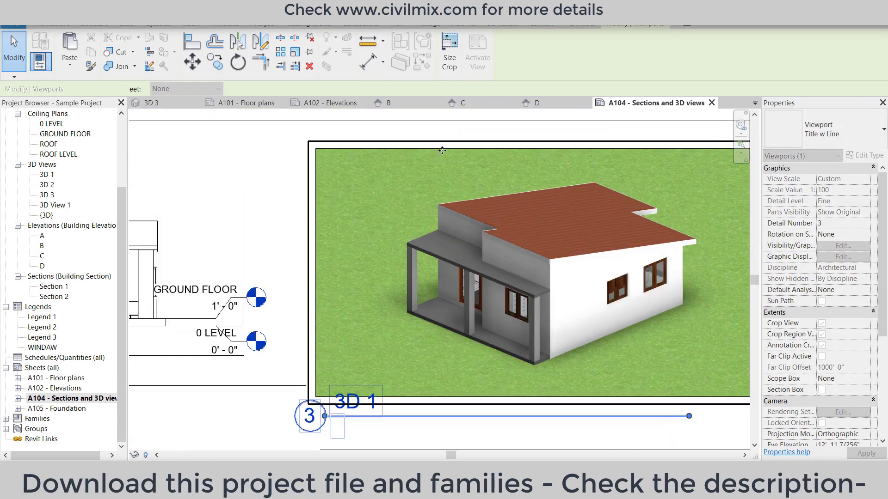
mouse_move(434, 158)
left_mouse_down()
mouse_move(421, 127)
mouse_move(427, 138)
left_mouse_up()
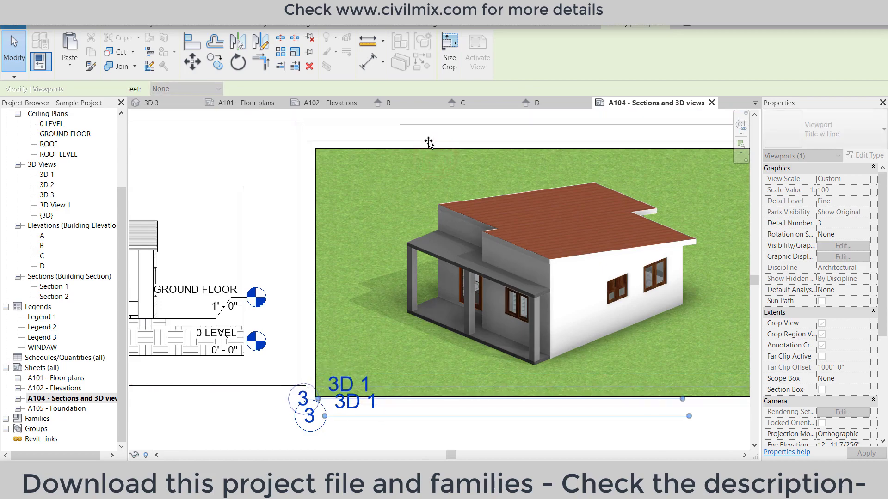
scroll(411, 149, "down", 2)
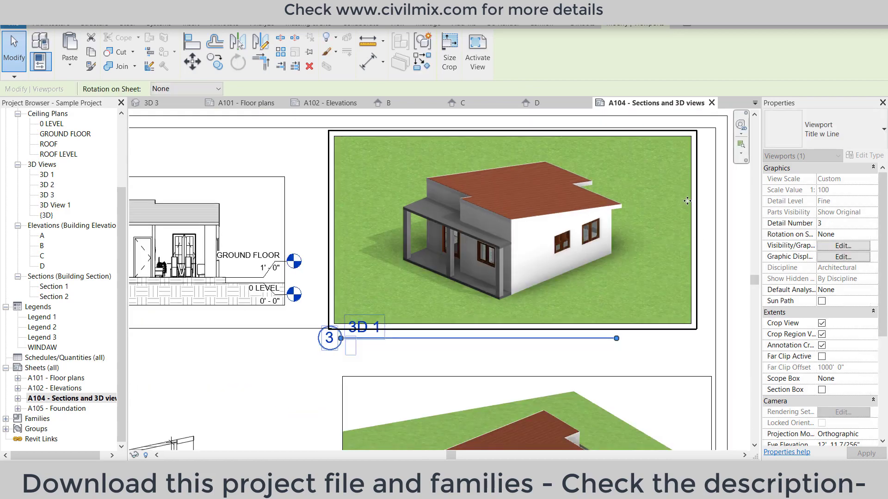
left_click_drag(692, 198, 703, 199)
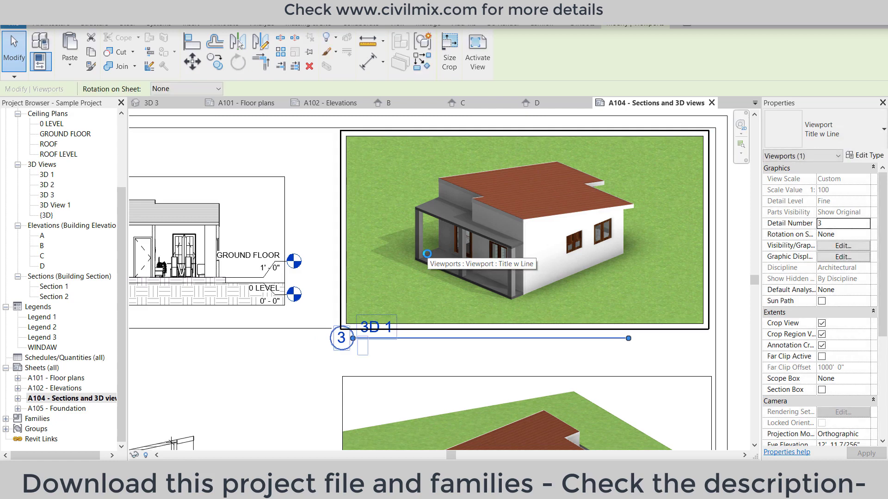
- Lower the 3D 1 title slightly so it sits beneath its viewport
left_click(316, 354)
left_click(373, 342)
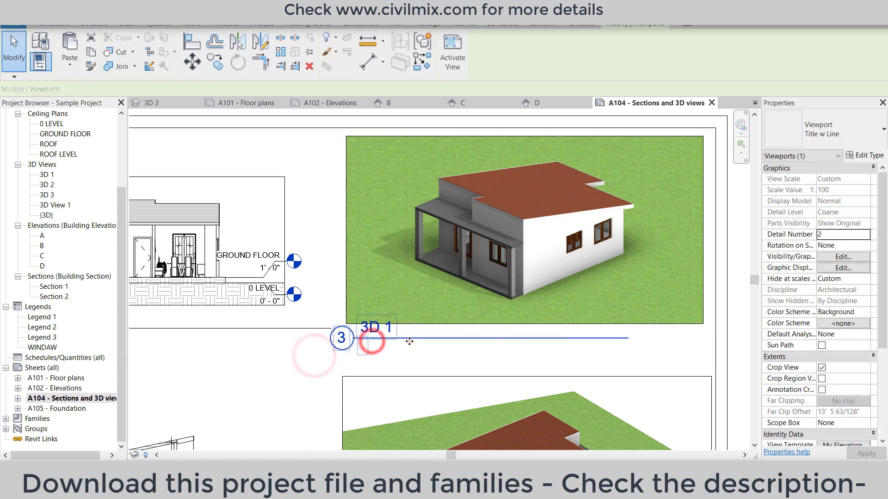
left_click_drag(409, 341, 410, 345)
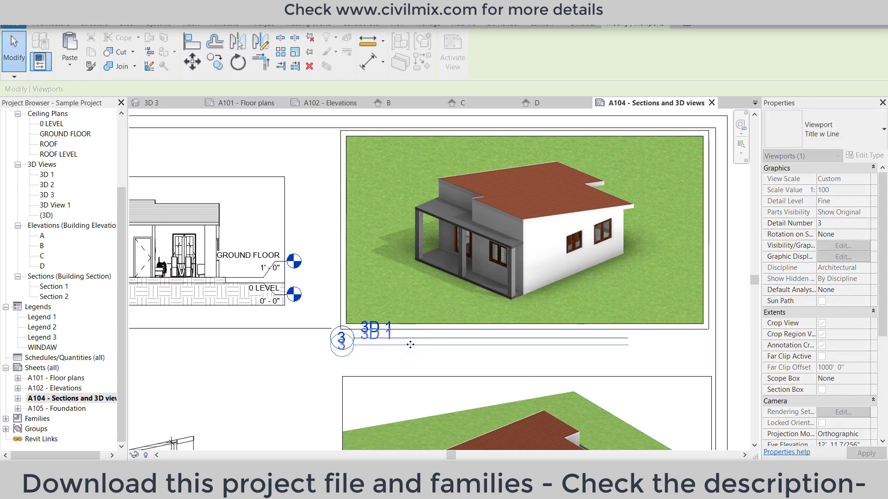
scroll(411, 345, "down", 2)
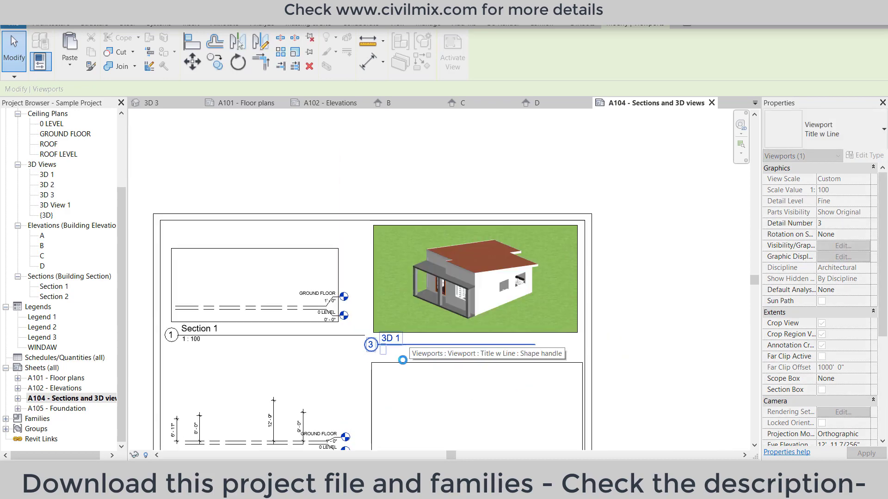
- Shift the 3D 2 viewport left toward alignment beneath 3D 1
left_click(403, 361)
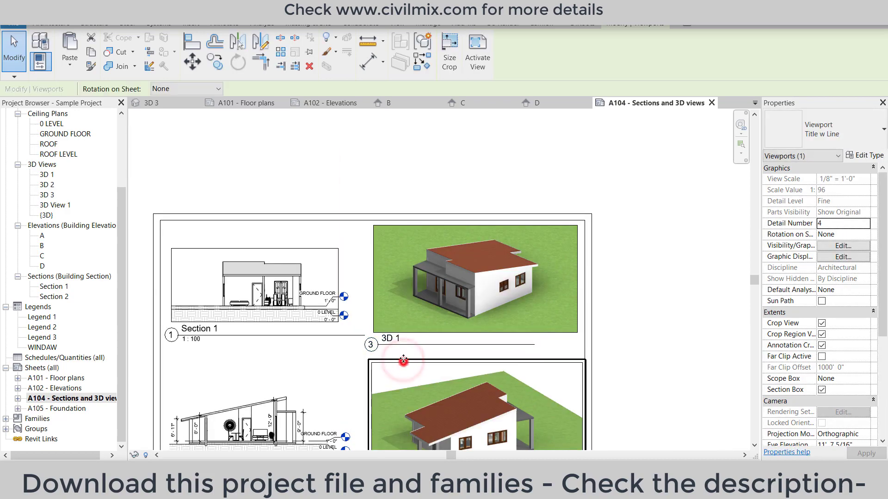
left_click_drag(405, 351, 404, 358)
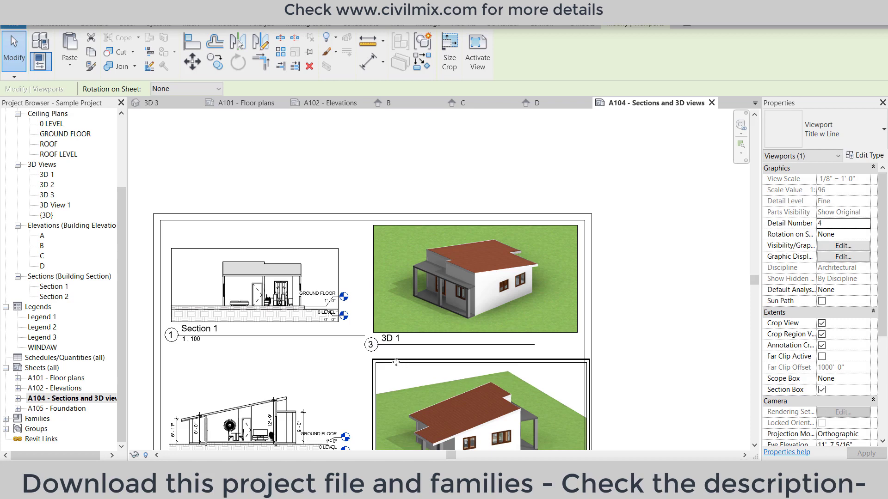
mouse_move(396, 362)
left_mouse_down()
mouse_move(361, 362)
mouse_move(390, 359)
left_mouse_up()
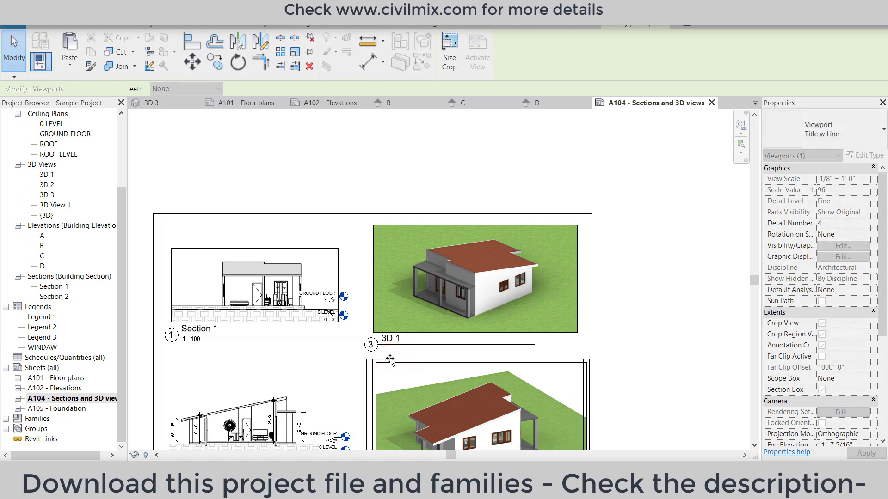
- Drag the 3D 2 viewport until it sits directly under 3D 1, level with Section 2
left_click_drag(390, 358, 389, 358)
scroll(429, 355, "down", 1)
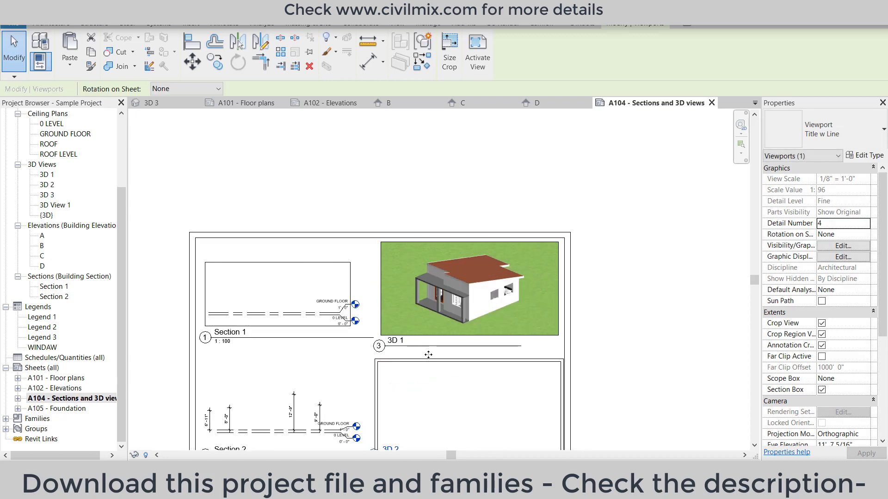
scroll(428, 354, "down", 2)
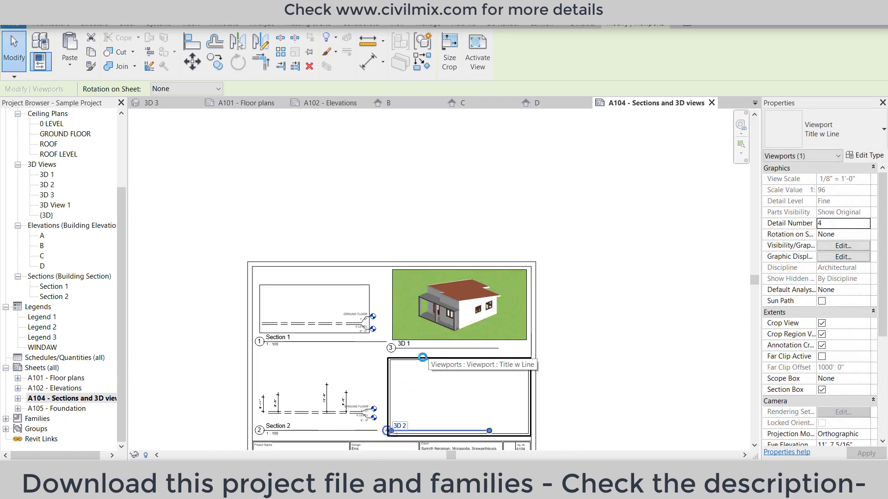
middle_click_drag(427, 401, 422, 357)
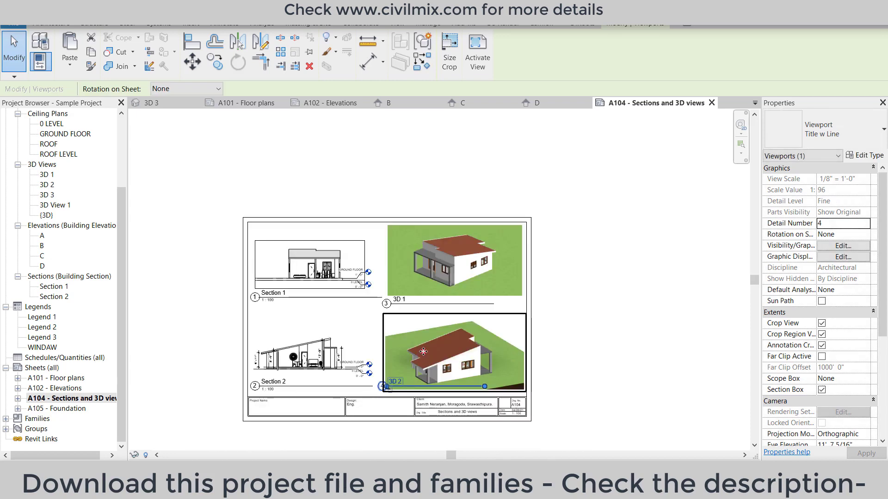
left_click_drag(419, 355, 418, 346)
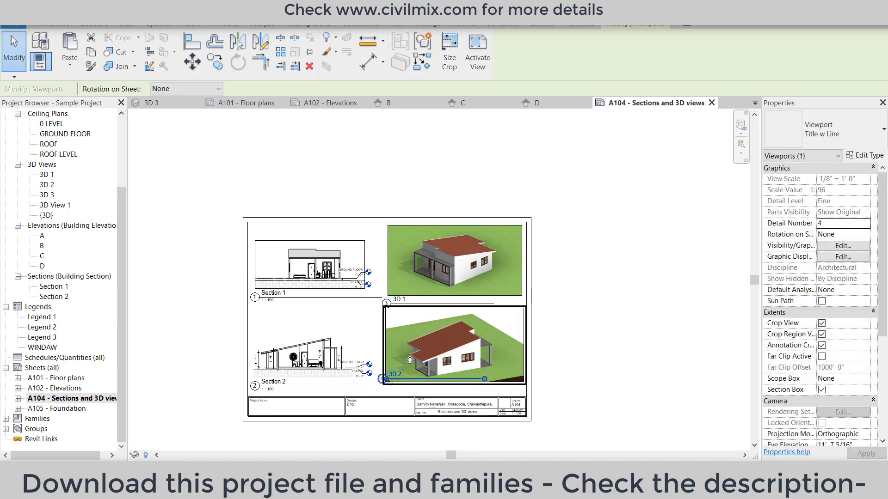
middle_click_drag(409, 360, 407, 348)
scroll(407, 342, "up", 2)
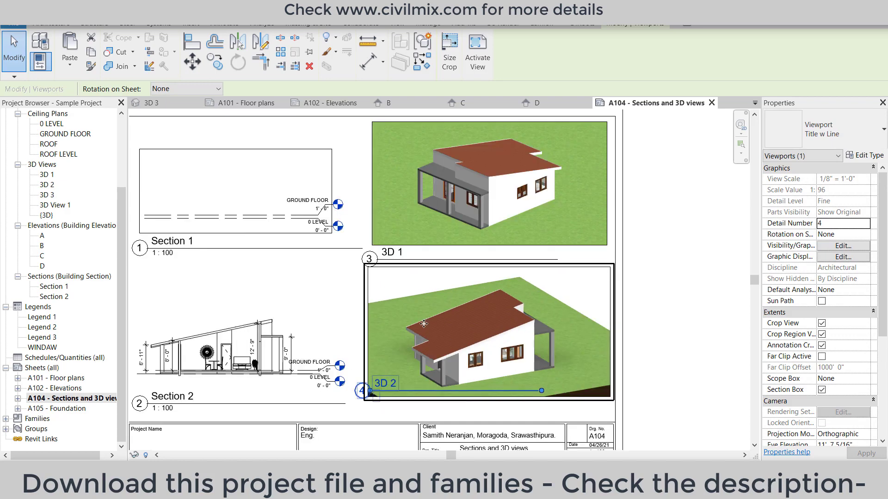
mouse_move(423, 322)
left_mouse_down()
mouse_move(416, 313)
mouse_move(388, 370)
left_mouse_up()
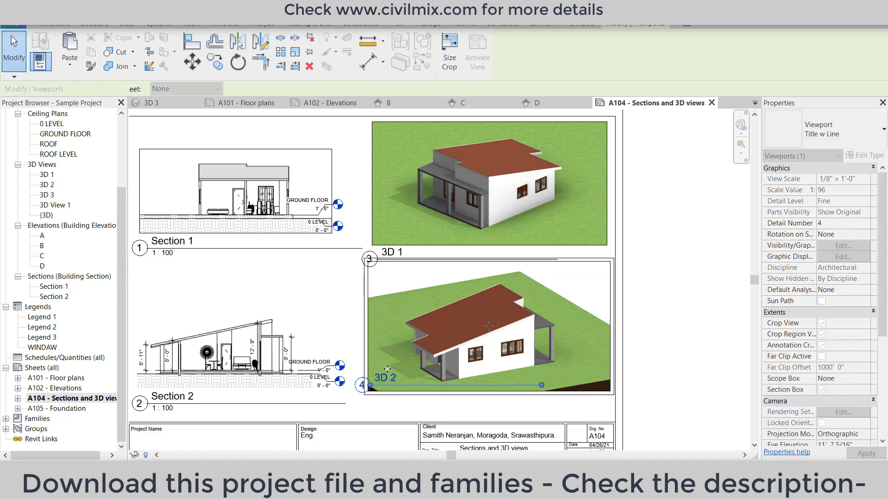
- Drop the 3D 2 title below its view and hide 3D 2's crop boundary
left_click(337, 317)
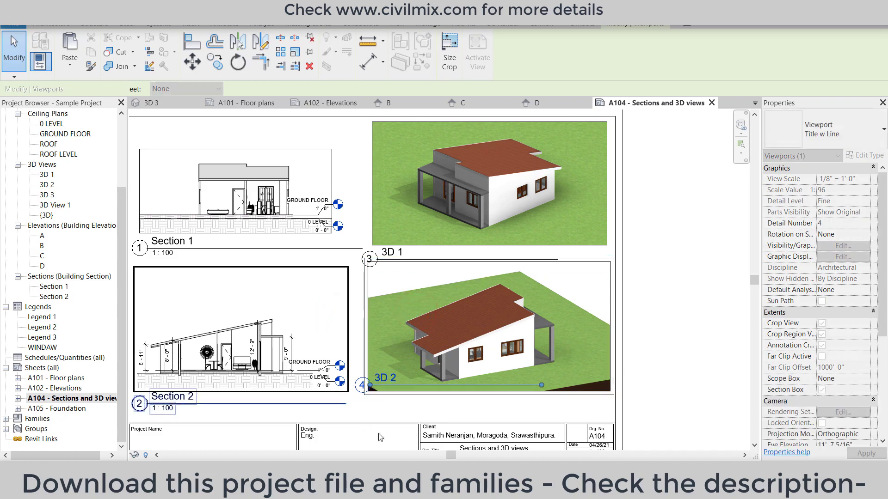
left_click_drag(387, 388, 390, 407)
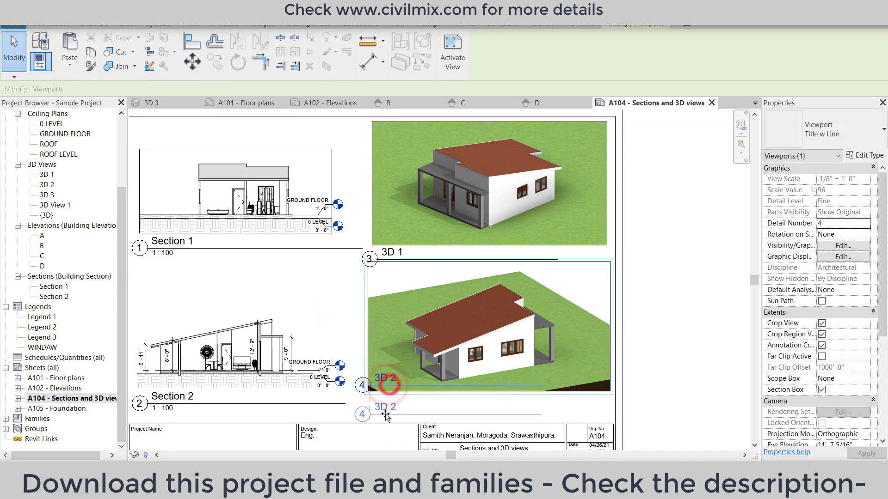
left_click_drag(590, 368, 590, 368)
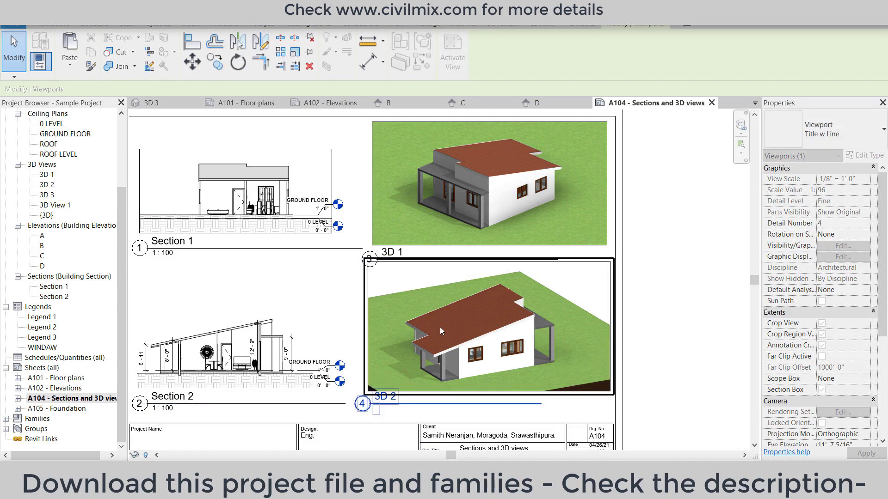
left_click(366, 307)
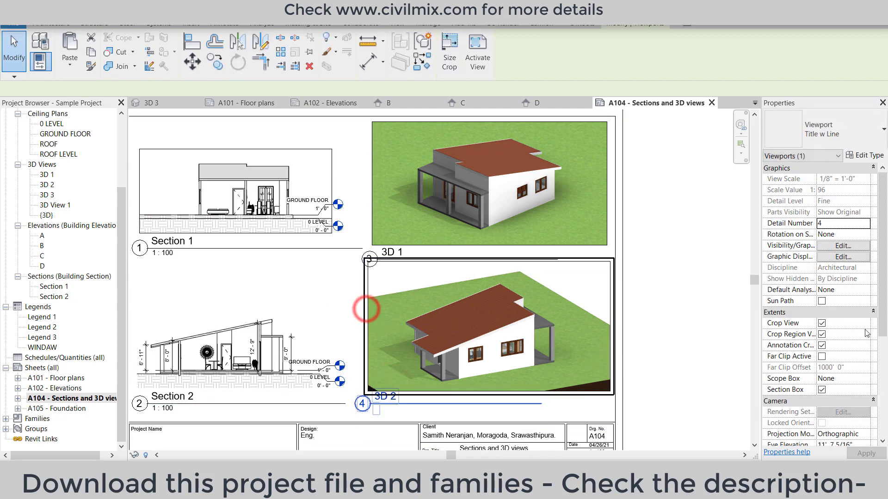
left_click(821, 334)
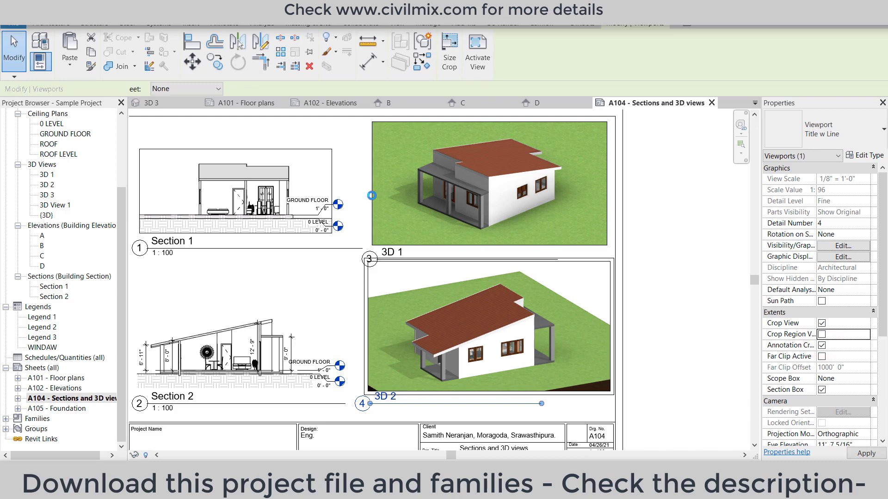
- Uncheck Crop Region Visible for Section 1 and review sheet A104
left_click(371, 195)
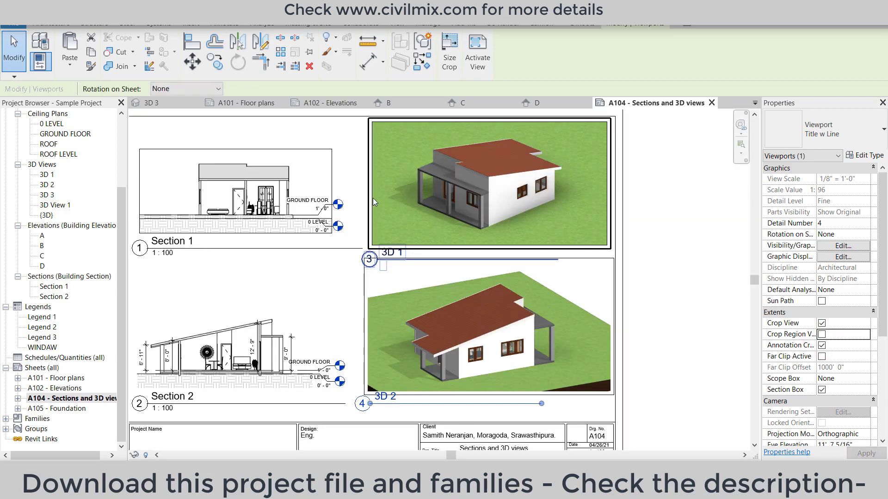
left_click(413, 211)
left_click(696, 279)
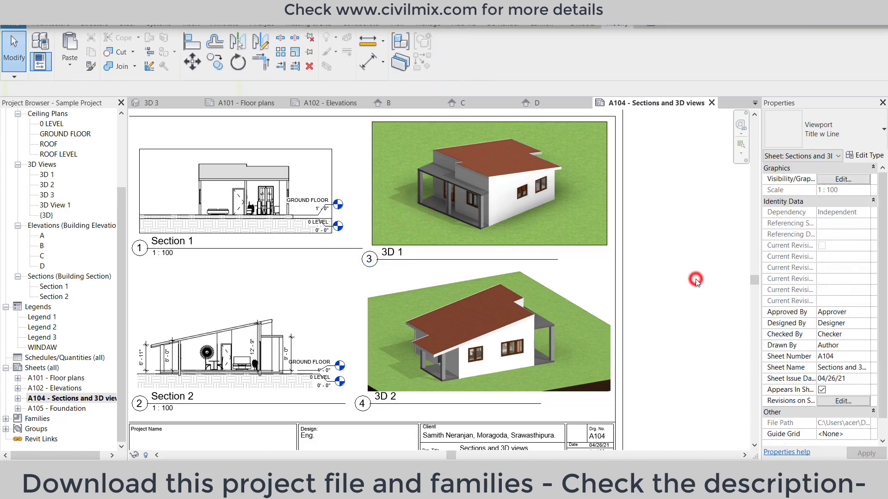
scroll(662, 275, "down", 2)
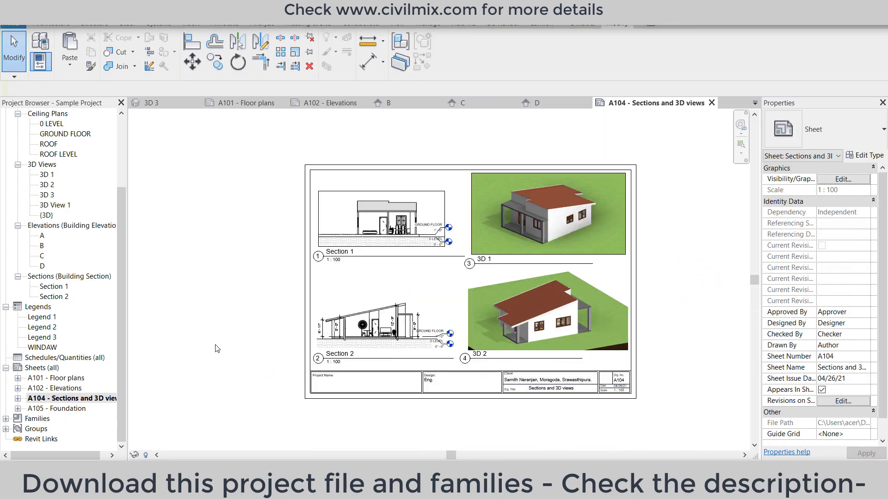
left_click(402, 215)
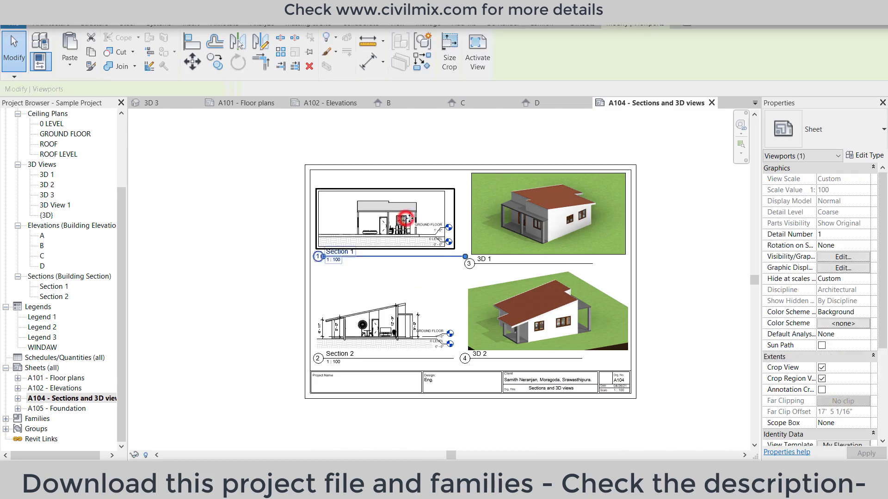
left_click(822, 379)
left_click(228, 254)
left_click(47, 398)
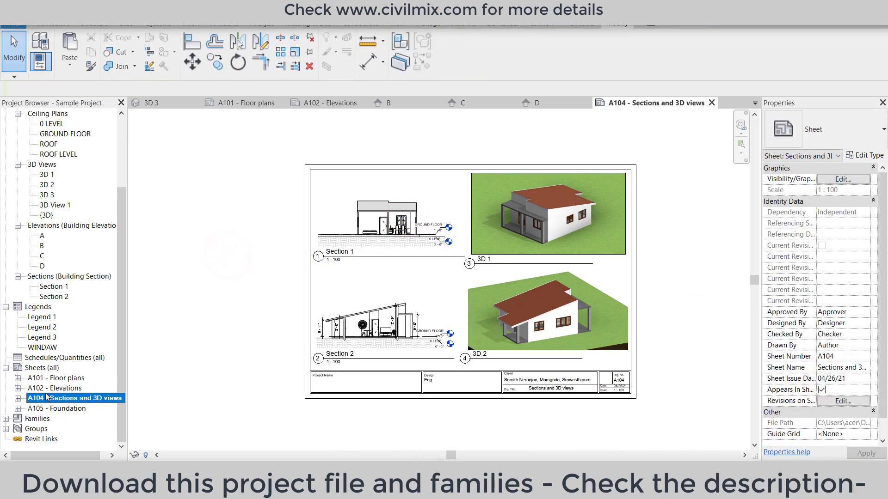
- On sheet A102 - Elevations, move elevation C left to align under elevation A
double_click(46, 390)
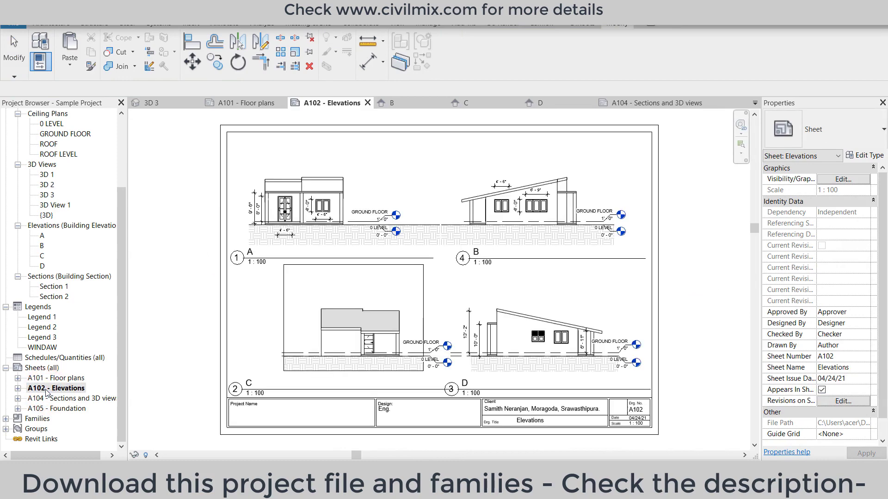
left_click(291, 289)
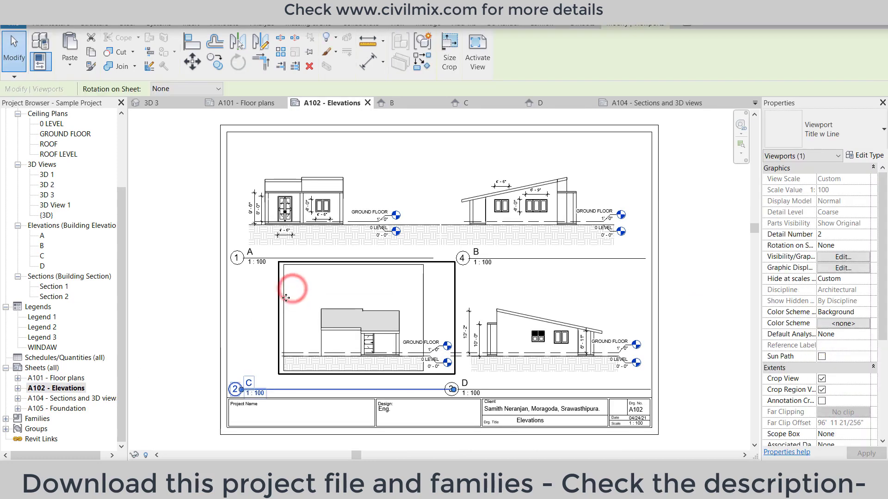
left_click_drag(286, 298, 261, 301)
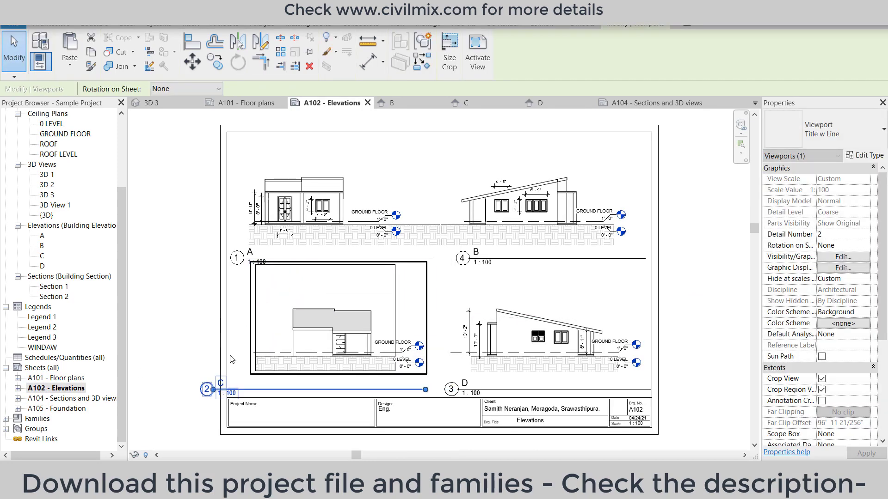
left_click_drag(256, 390, 283, 390)
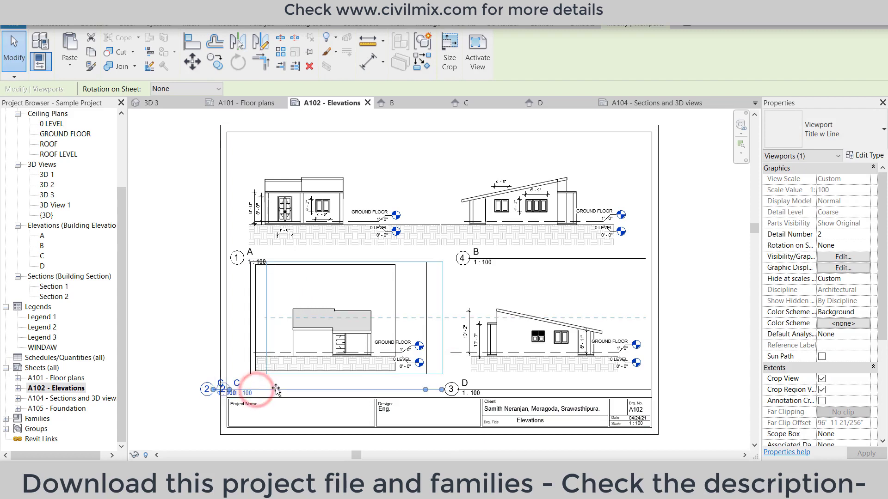
left_click(181, 319)
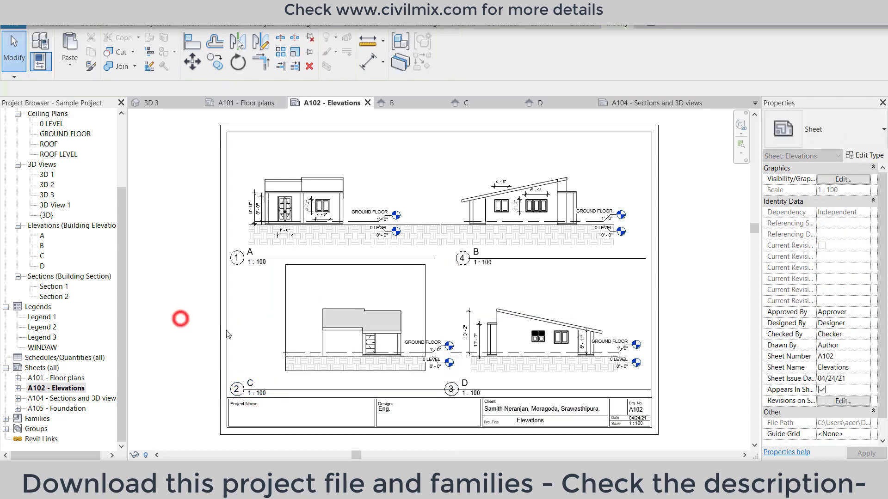
left_click(287, 328)
left_click_drag(273, 327, 233, 327)
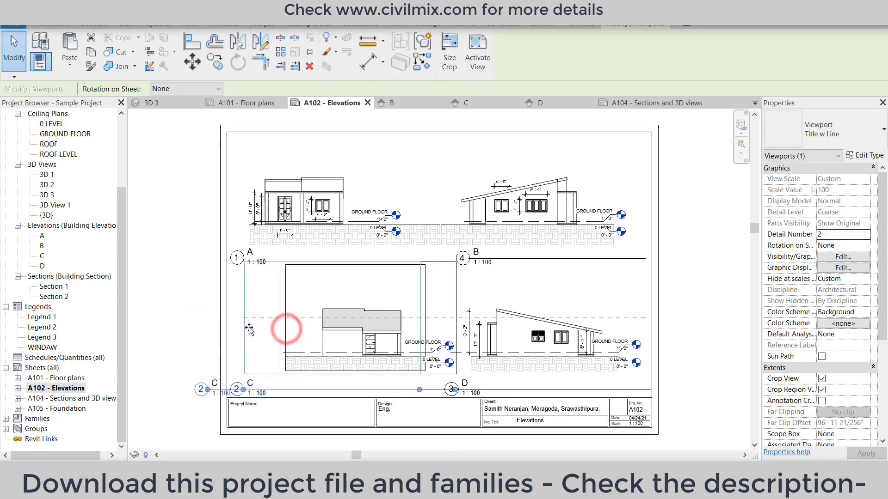
- Line elevation C's title up under A's title and hide C's crop region
left_click(160, 342)
left_click(233, 390)
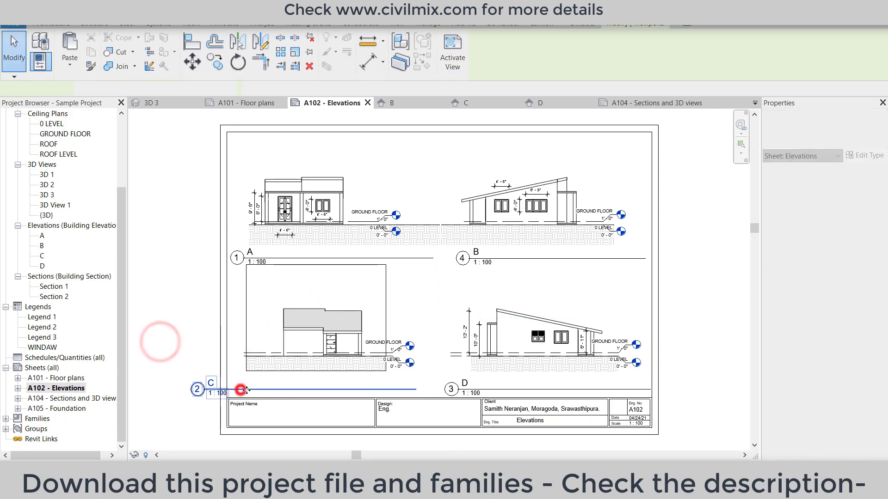
left_click_drag(253, 390, 292, 390)
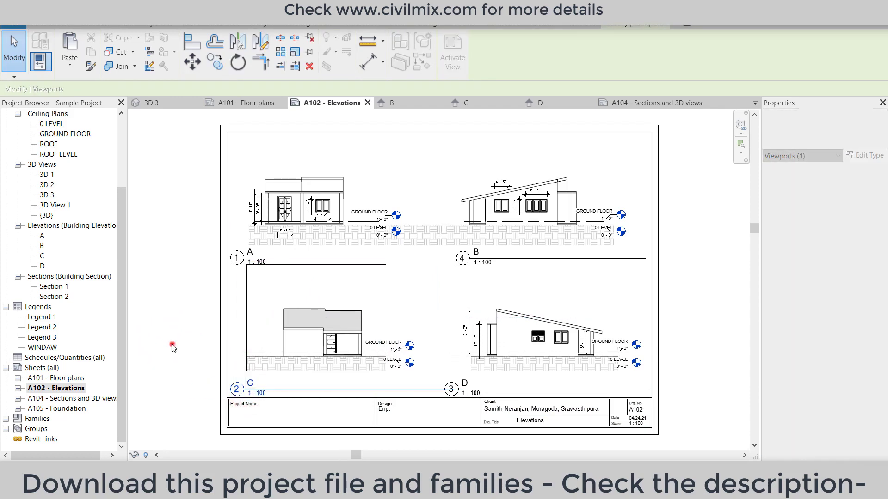
left_click(172, 344)
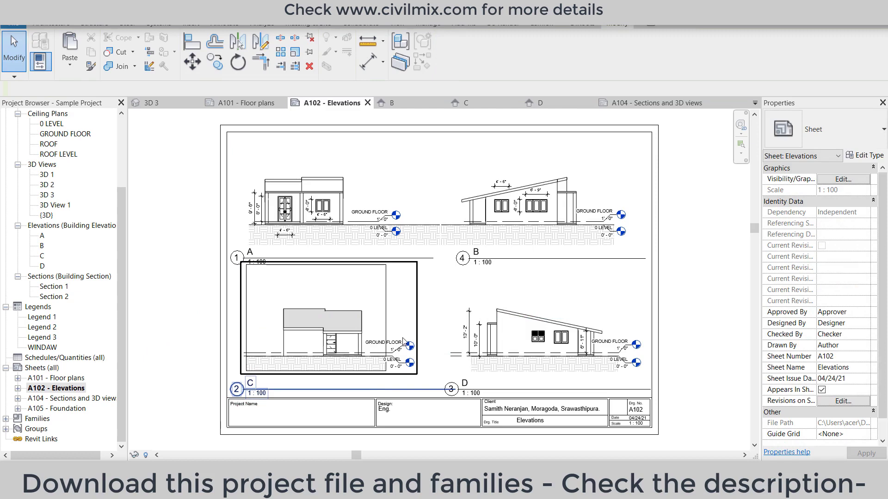
left_click(384, 319)
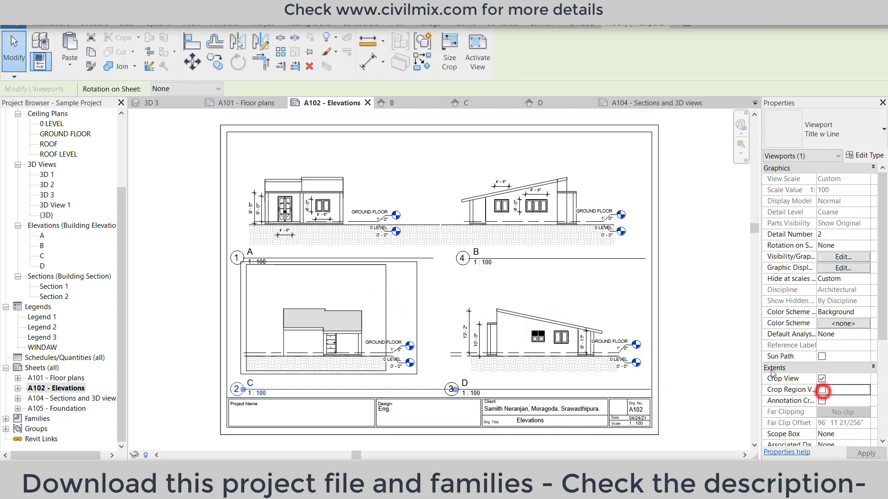
left_click(734, 313)
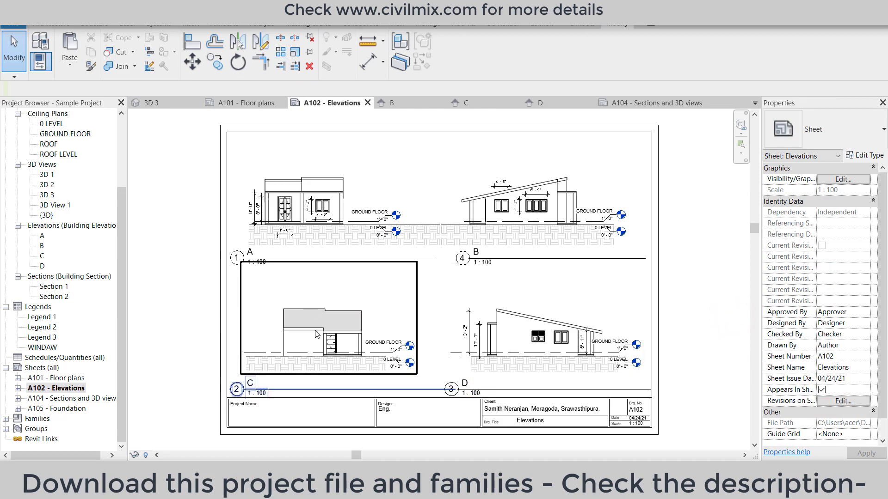
left_click(54, 378)
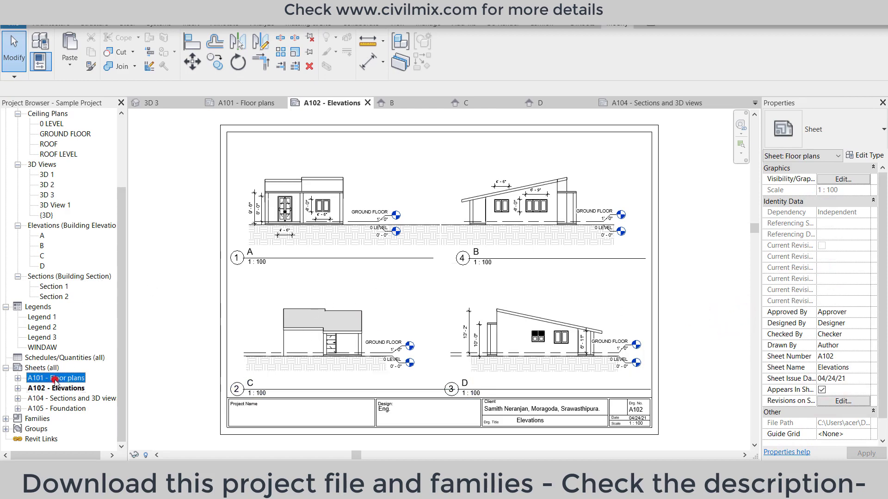
- Open sheet A101 - Floor plans and activate the Ground Floor viewport
double_click(54, 378)
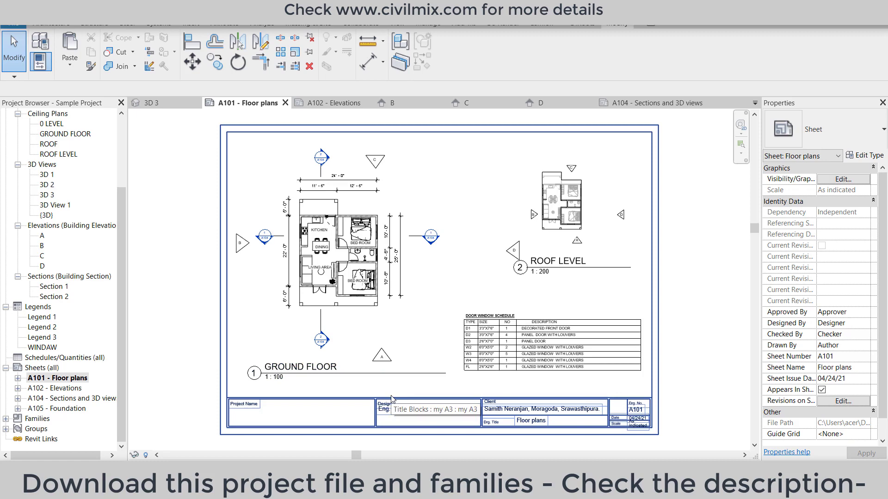
double_click(423, 270)
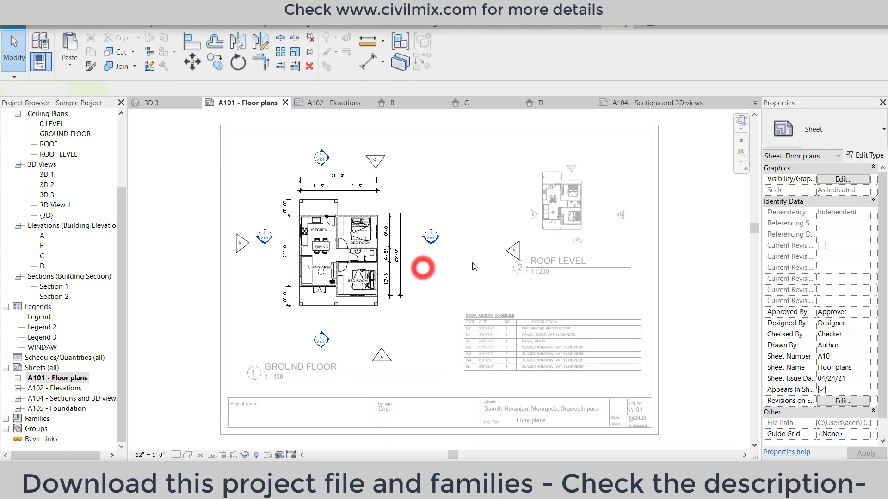
left_click(482, 216)
- Pull elevation markers D, A and C closer to the ground floor plan, then deactivate the view
left_click(513, 247)
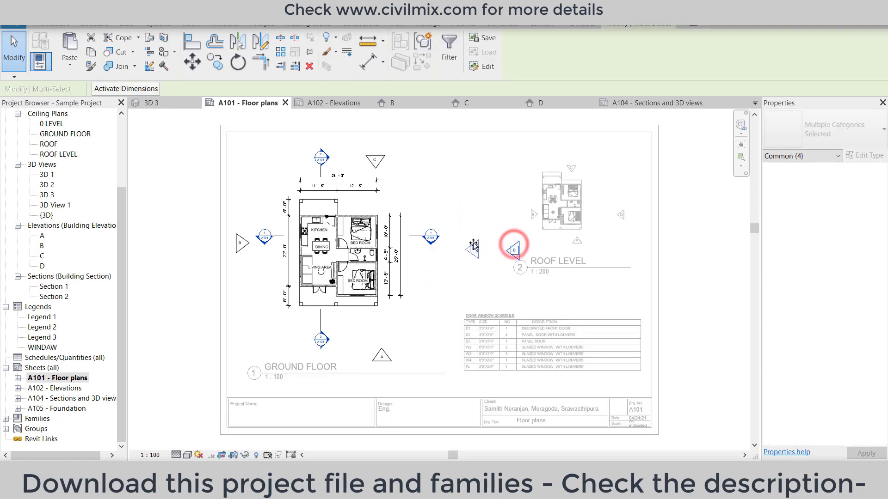
left_click_drag(461, 248, 461, 250)
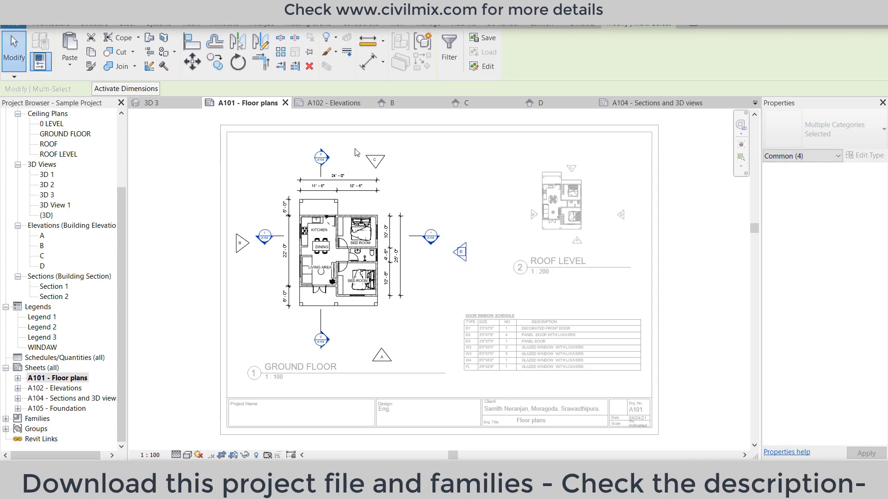
left_click(356, 342)
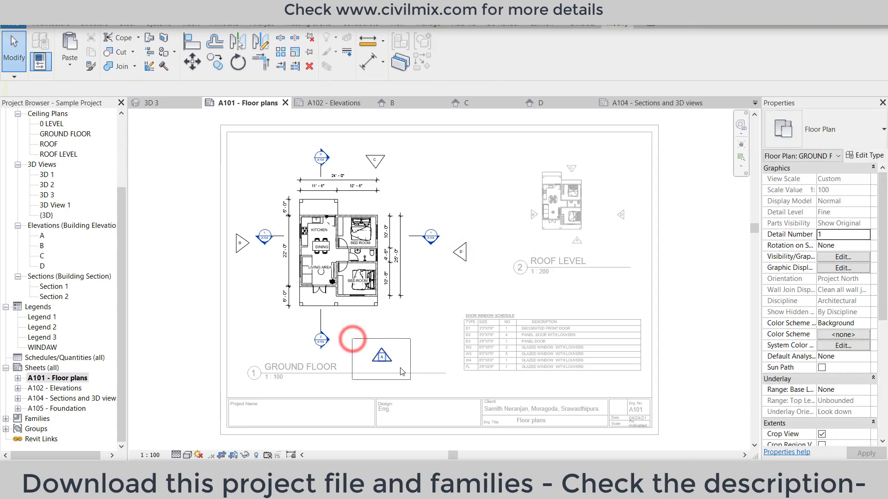
left_click_drag(388, 354, 359, 343)
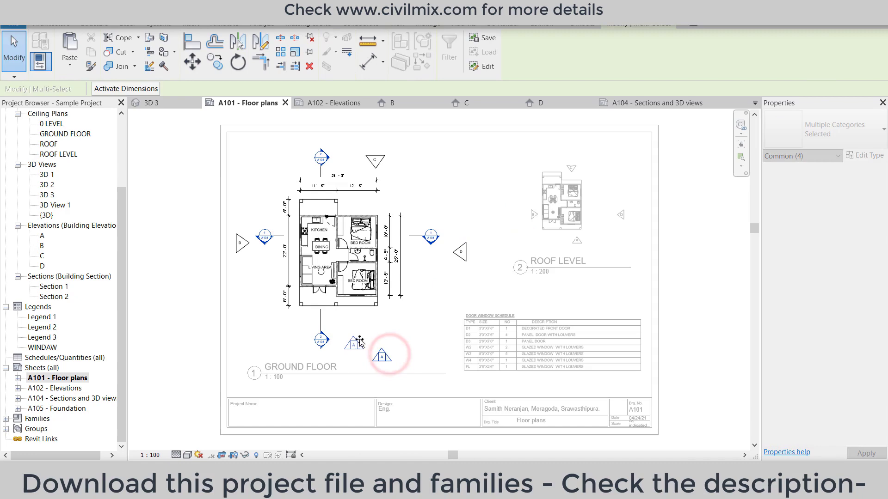
left_click(350, 137)
mouse_move(350, 138)
left_mouse_down()
mouse_move(397, 178)
mouse_move(361, 156)
left_mouse_up()
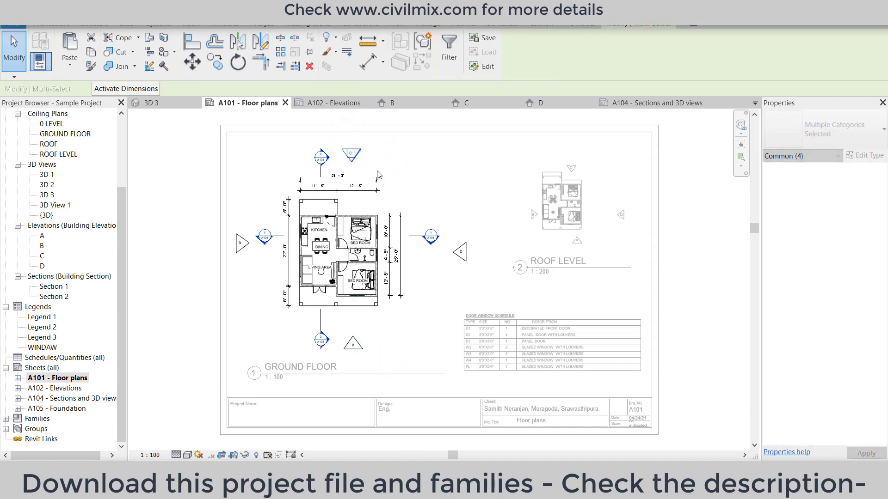
left_click(451, 215)
left_click_drag(459, 252, 451, 245)
left_click(467, 181)
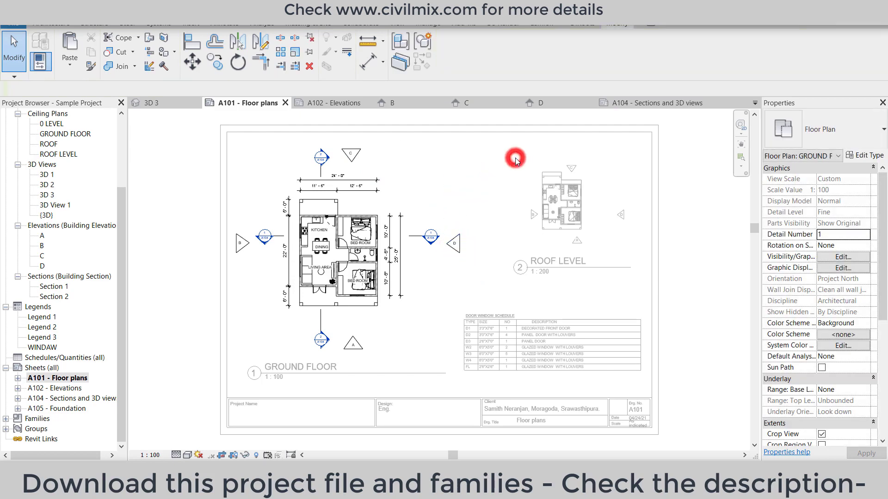
left_click(520, 240)
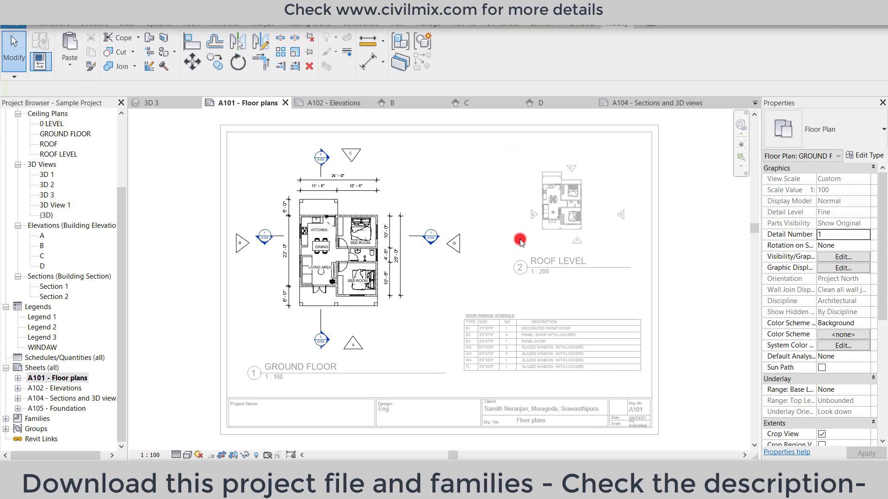
double_click(689, 194)
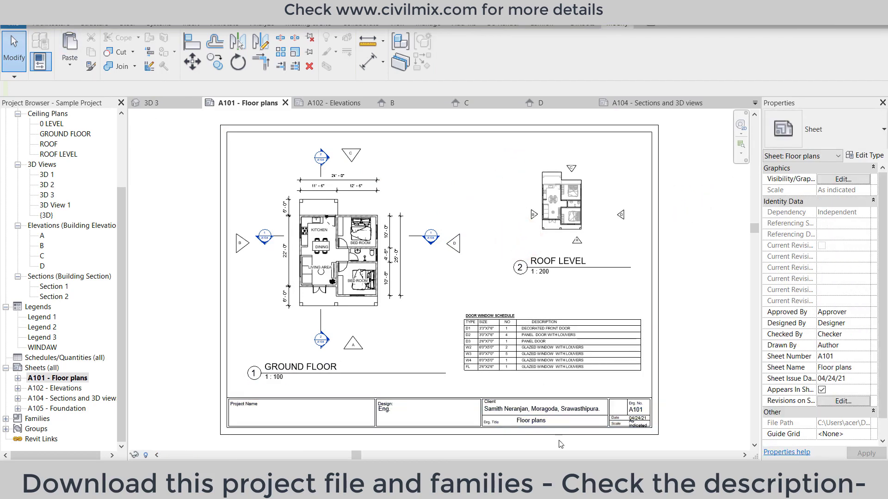